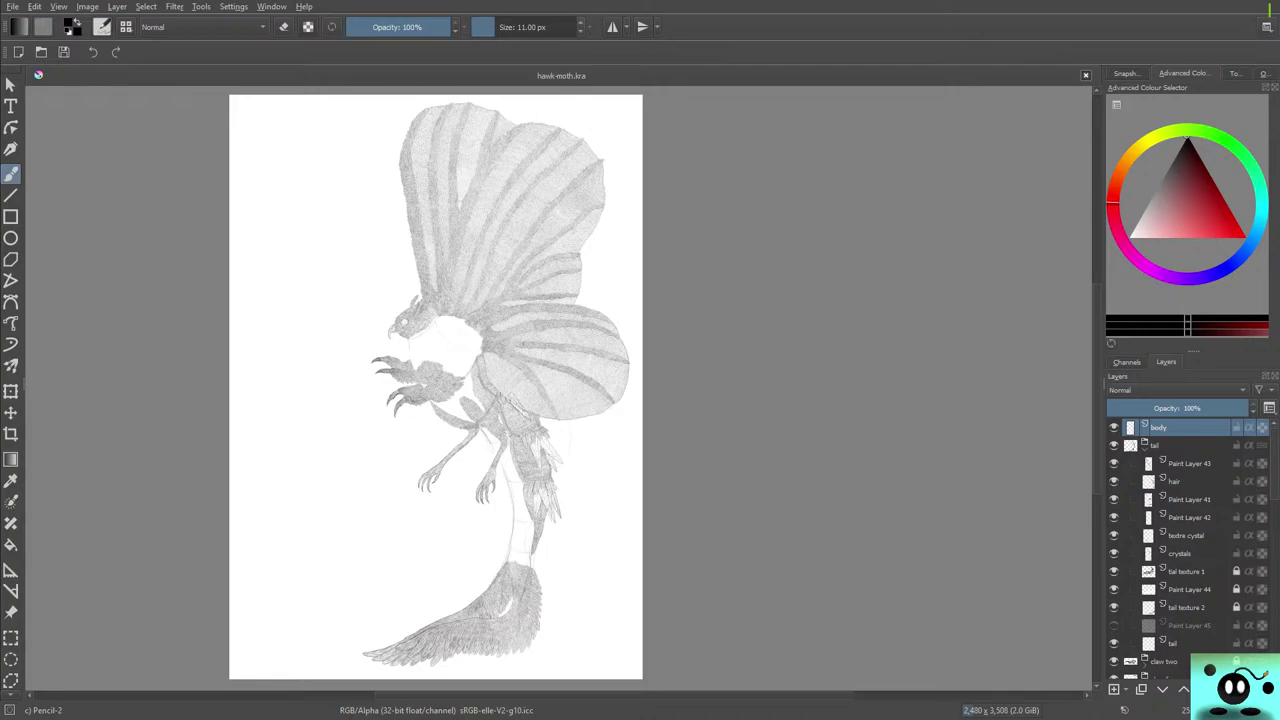
# Examine the hawk-moth drawing as a whole, and look closely at the wings, feathered tail, head and front claws.
pyautogui.click(1095, 222)
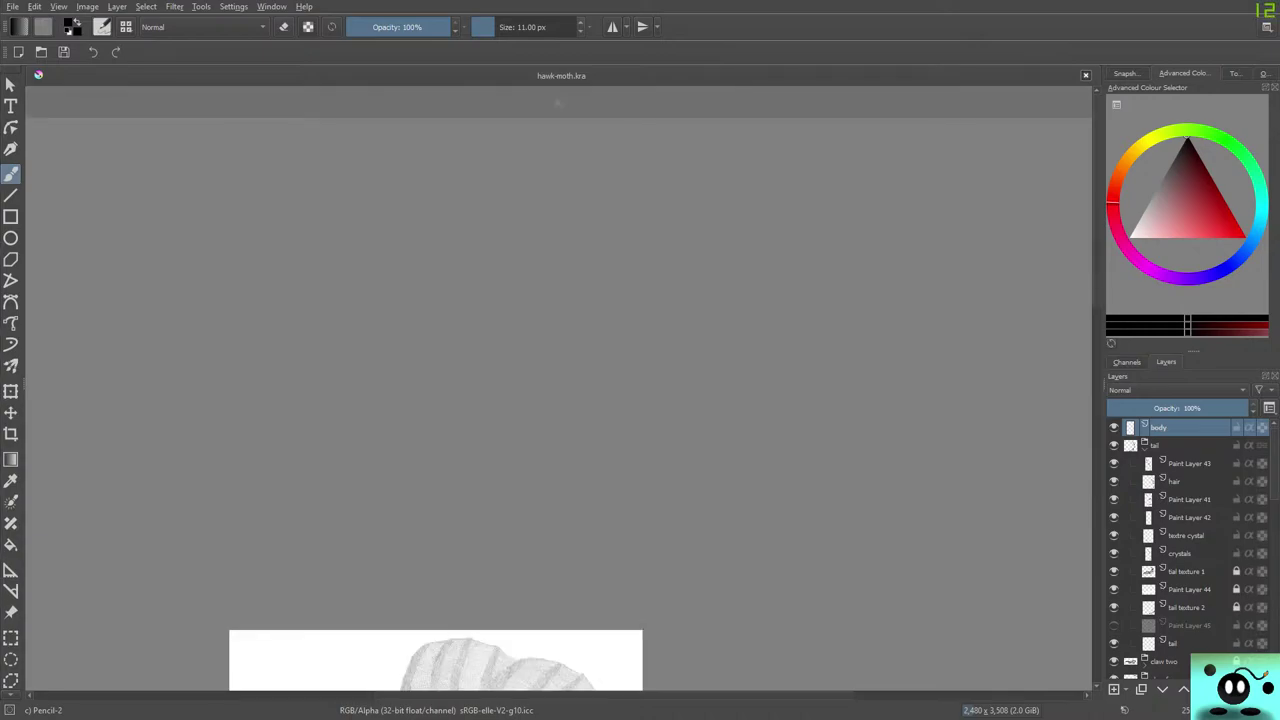
pyautogui.scroll(-5, 560, 390)
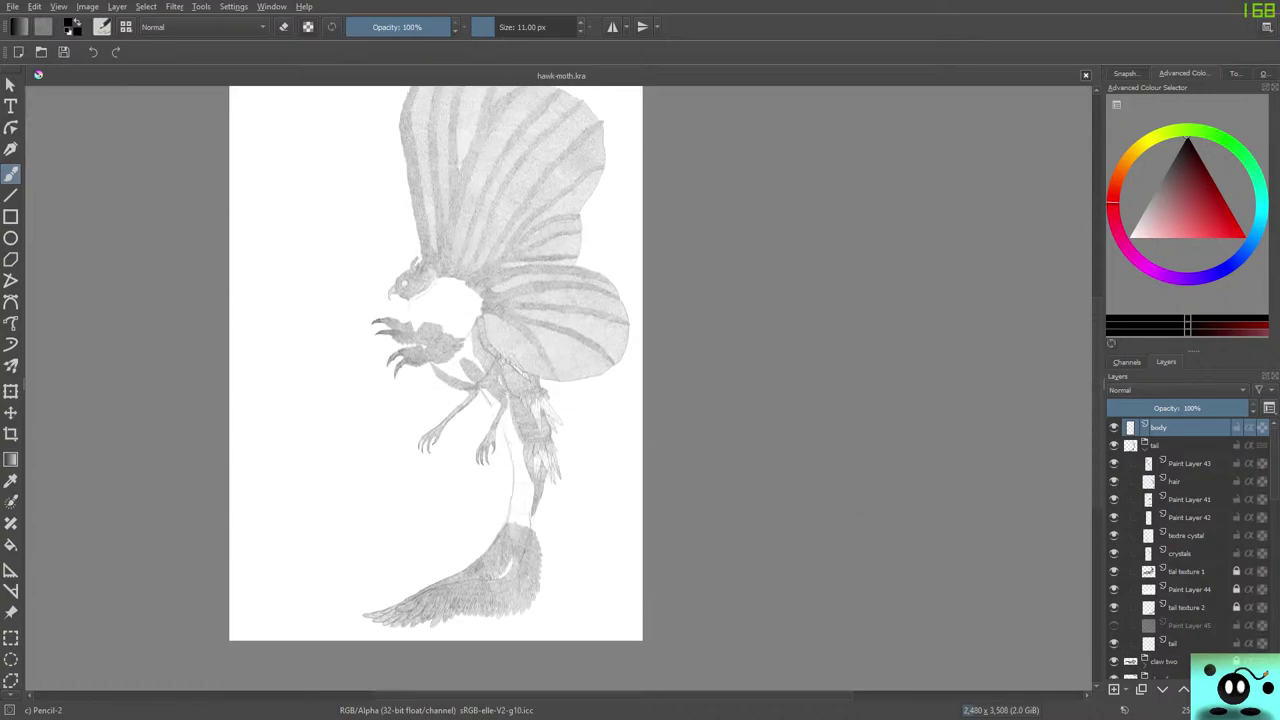
pyautogui.scroll(1, 560, 390)
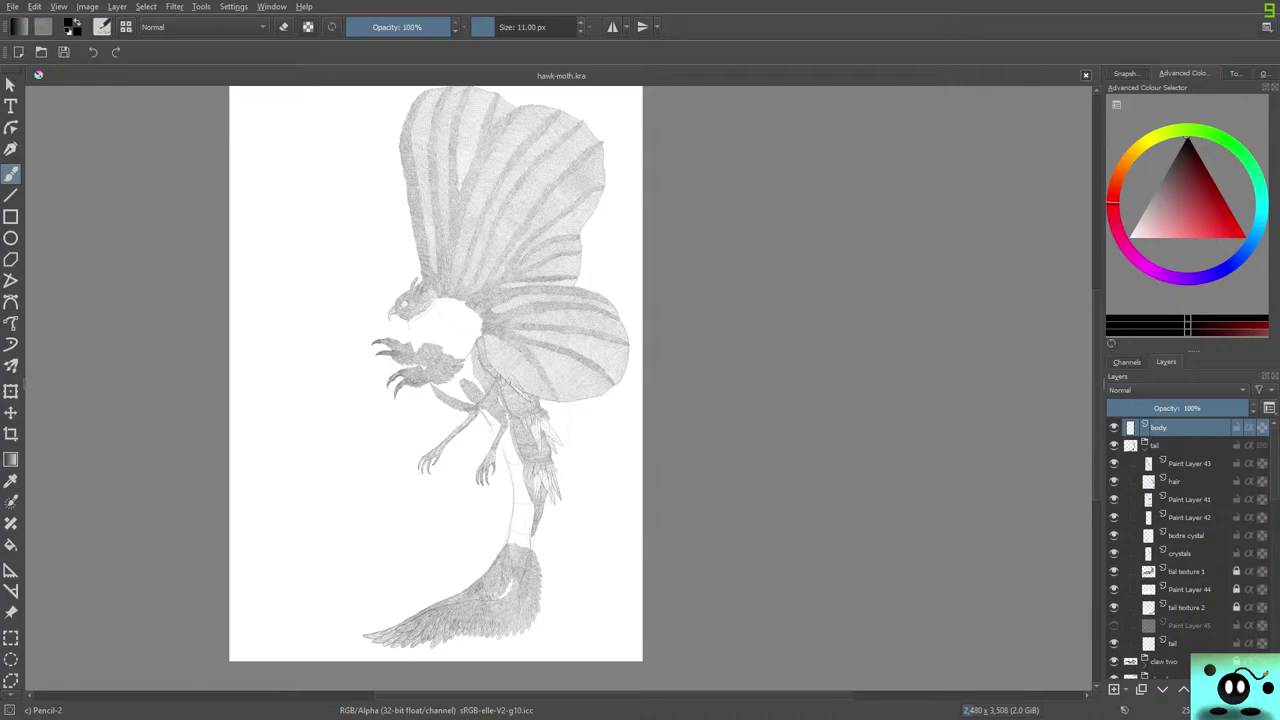
pyautogui.scroll(2, 346, 486)
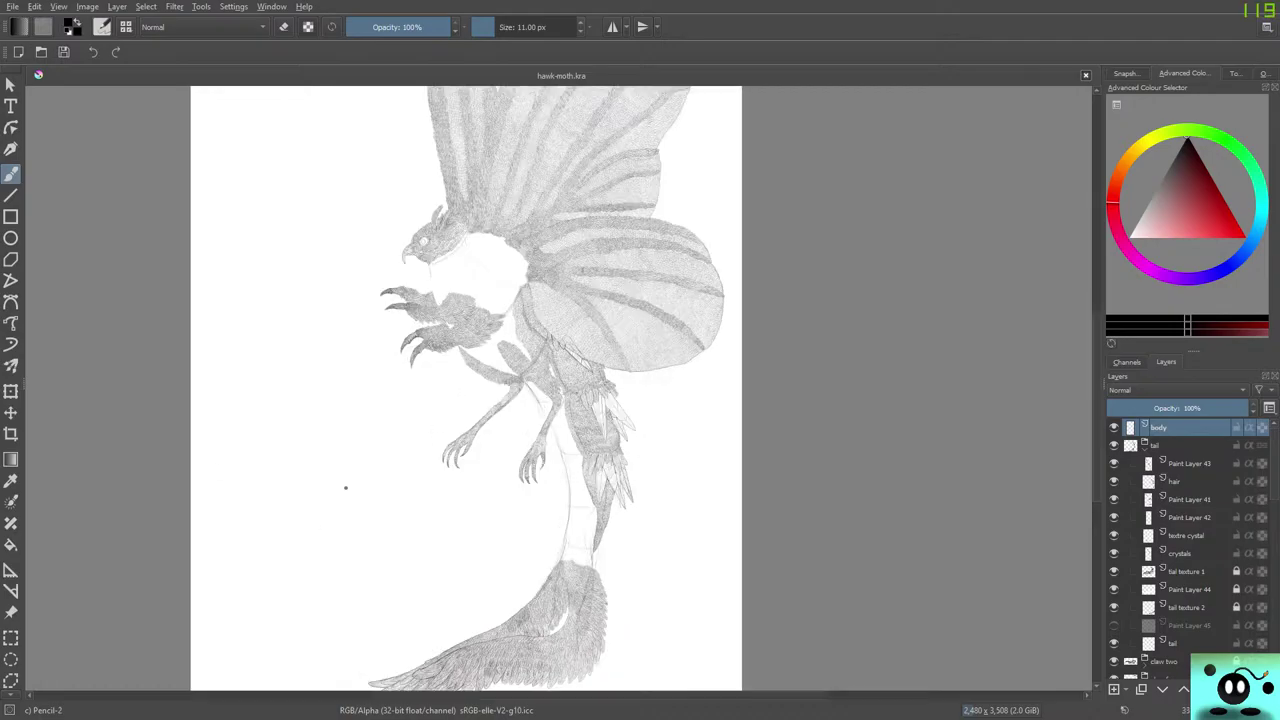
pyautogui.scroll(-3, 640, 410)
pyautogui.scroll(5, 636, 488)
pyautogui.scroll(-4, 592, 458)
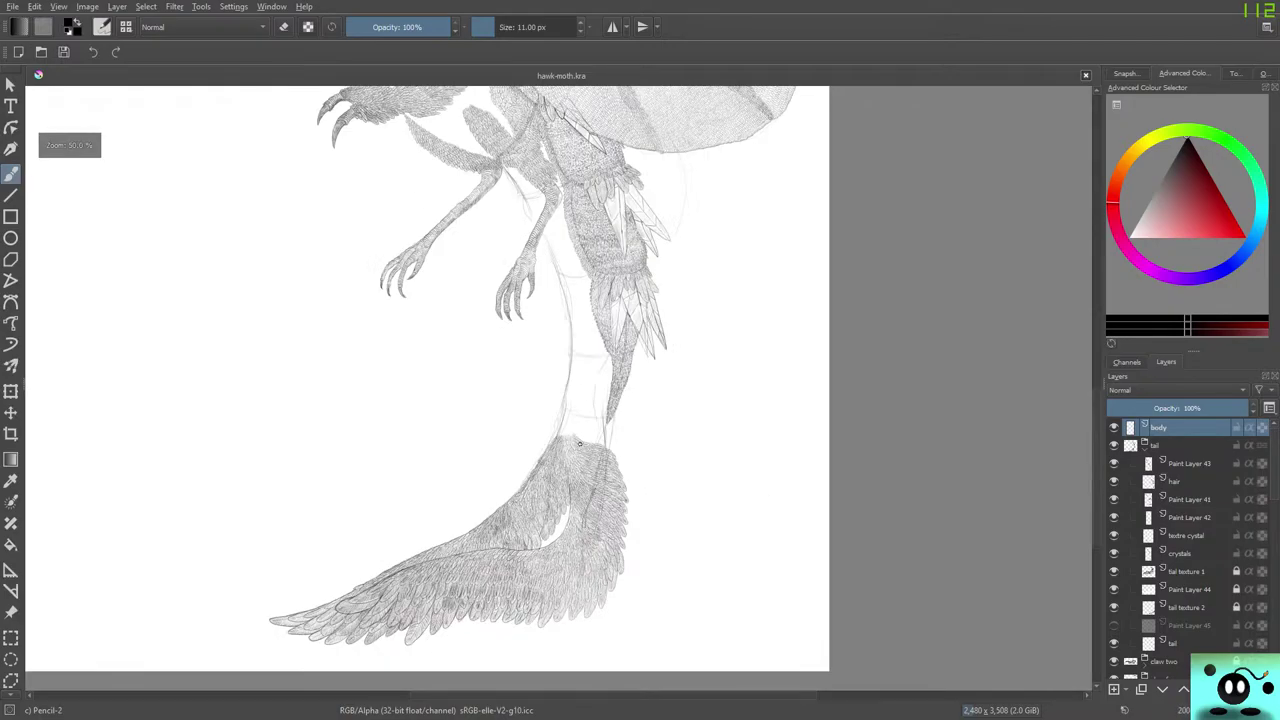
pyautogui.scroll(4, 578, 354)
pyautogui.scroll(-7, 460, 212)
pyautogui.scroll(8, 554, 289)
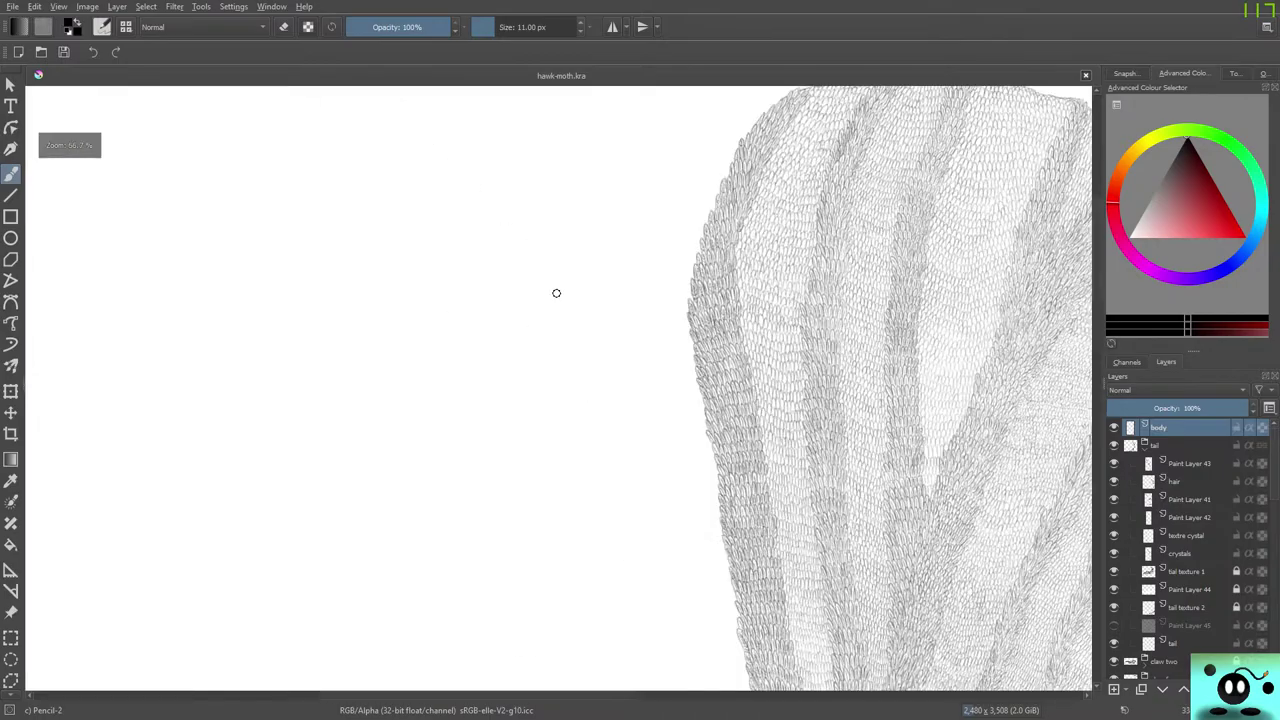
pyautogui.scroll(-10, 554, 289)
pyautogui.scroll(4, 863, 571)
pyautogui.scroll(-3, 863, 571)
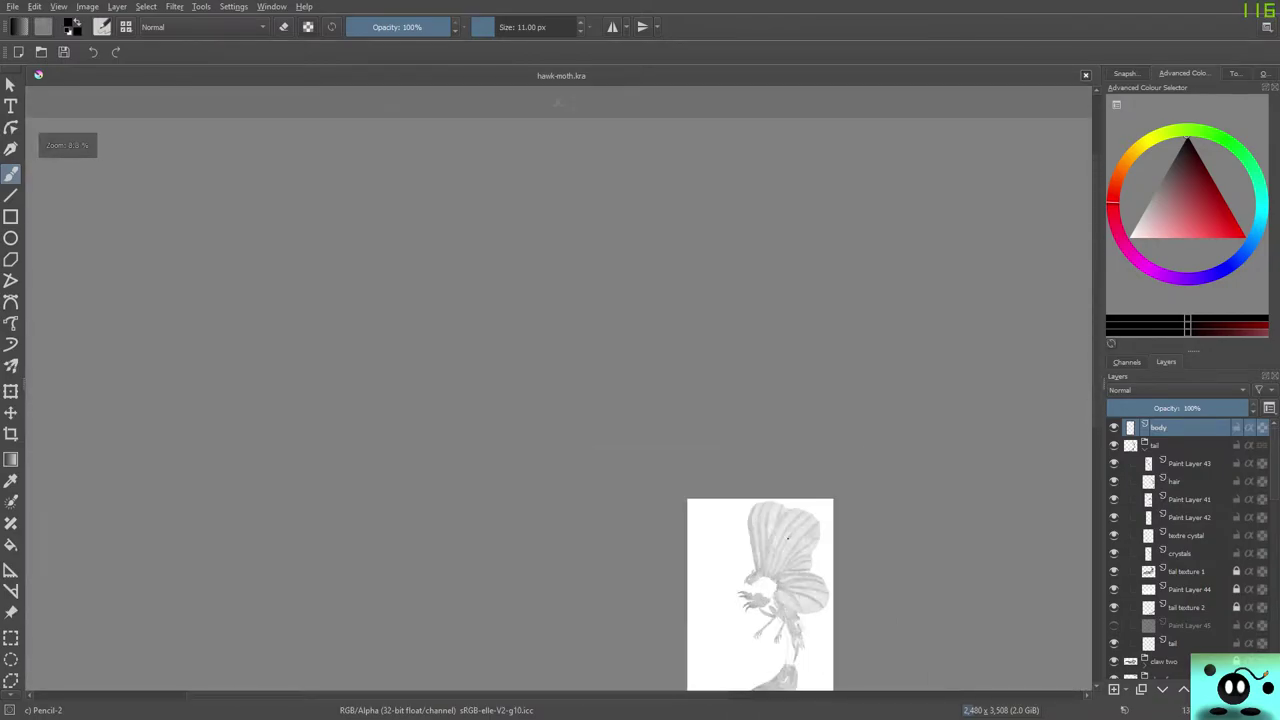
pyautogui.scroll(6, 724, 581)
pyautogui.scroll(-4, 724, 581)
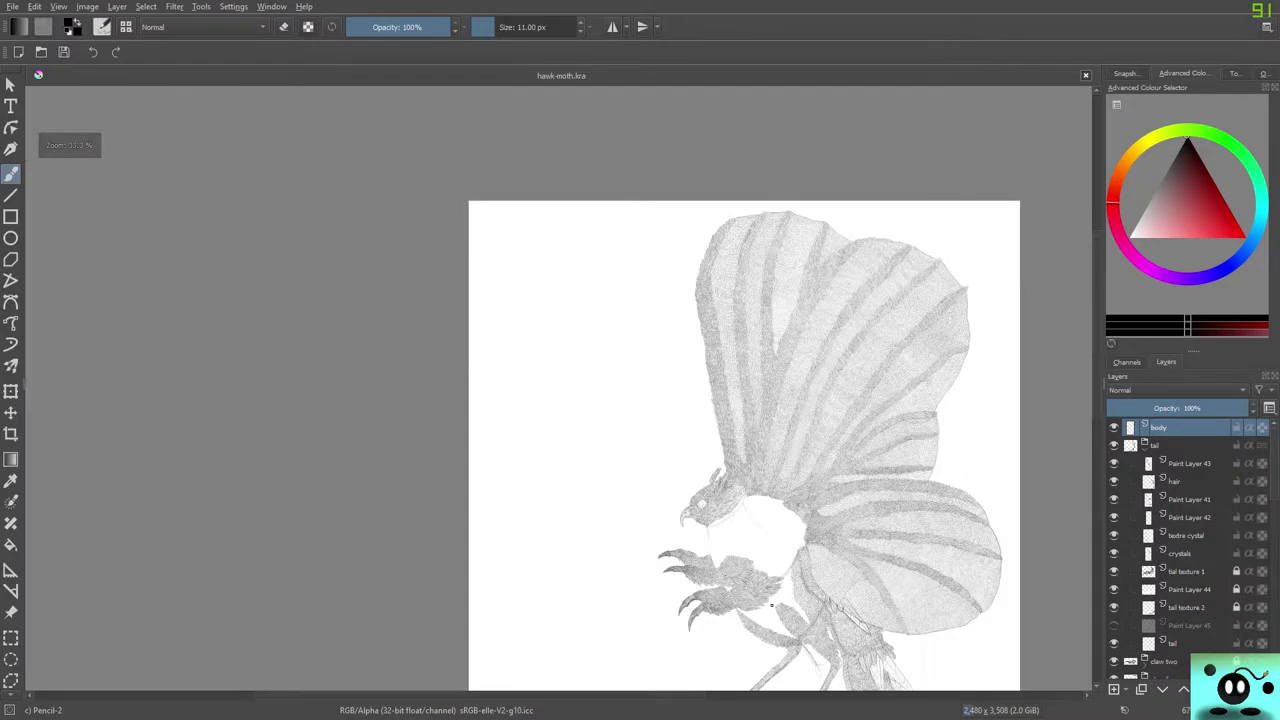
pyautogui.scroll(5, 766, 629)
pyautogui.scroll(-1, 765, 627)
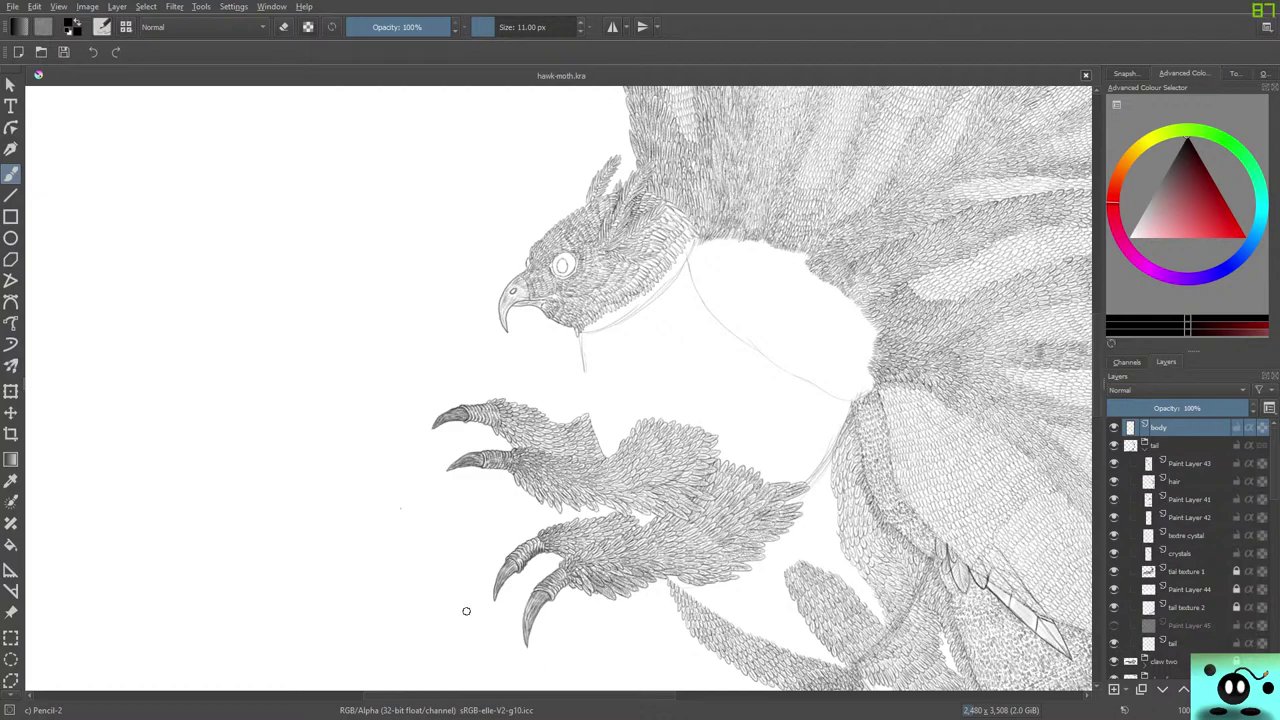
pyautogui.moveTo(500, 695); pyautogui.dragTo(539, 695)
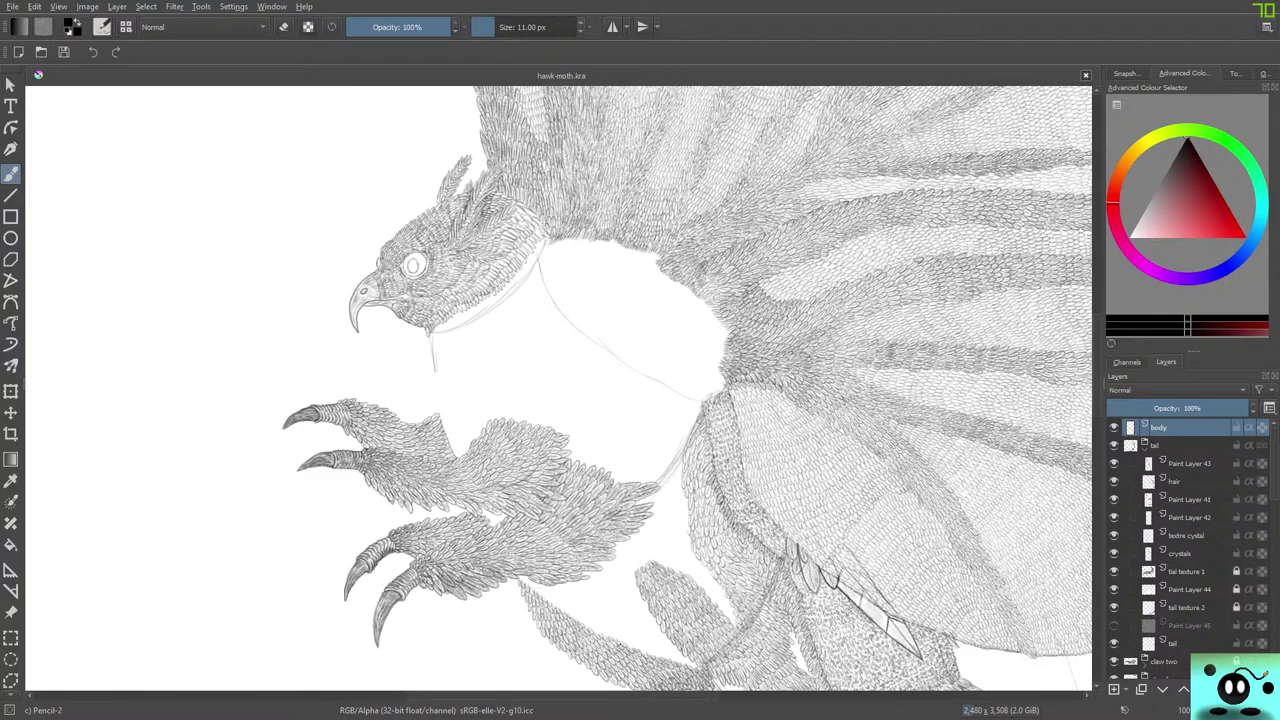
# Hide the tail paint layer inside the tail group and inspect the legs and lower body.
pyautogui.scroll(-3, 557, 640)
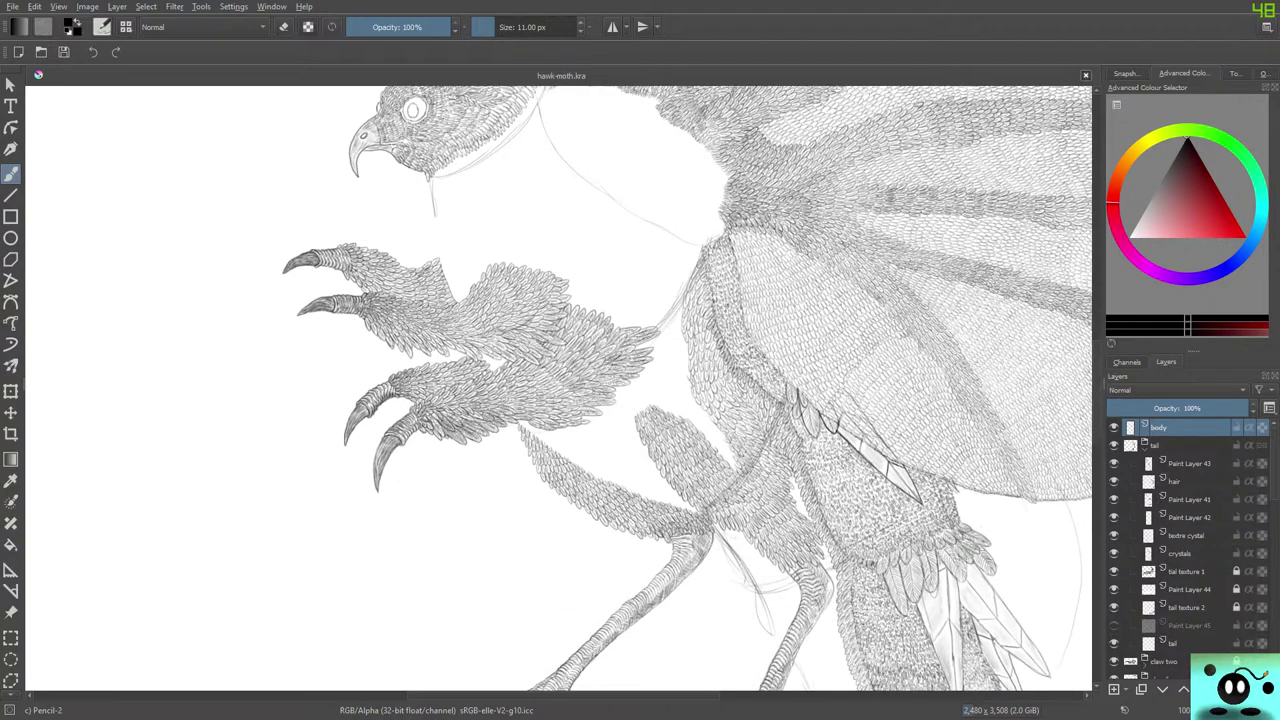
pyautogui.click(1114, 643)
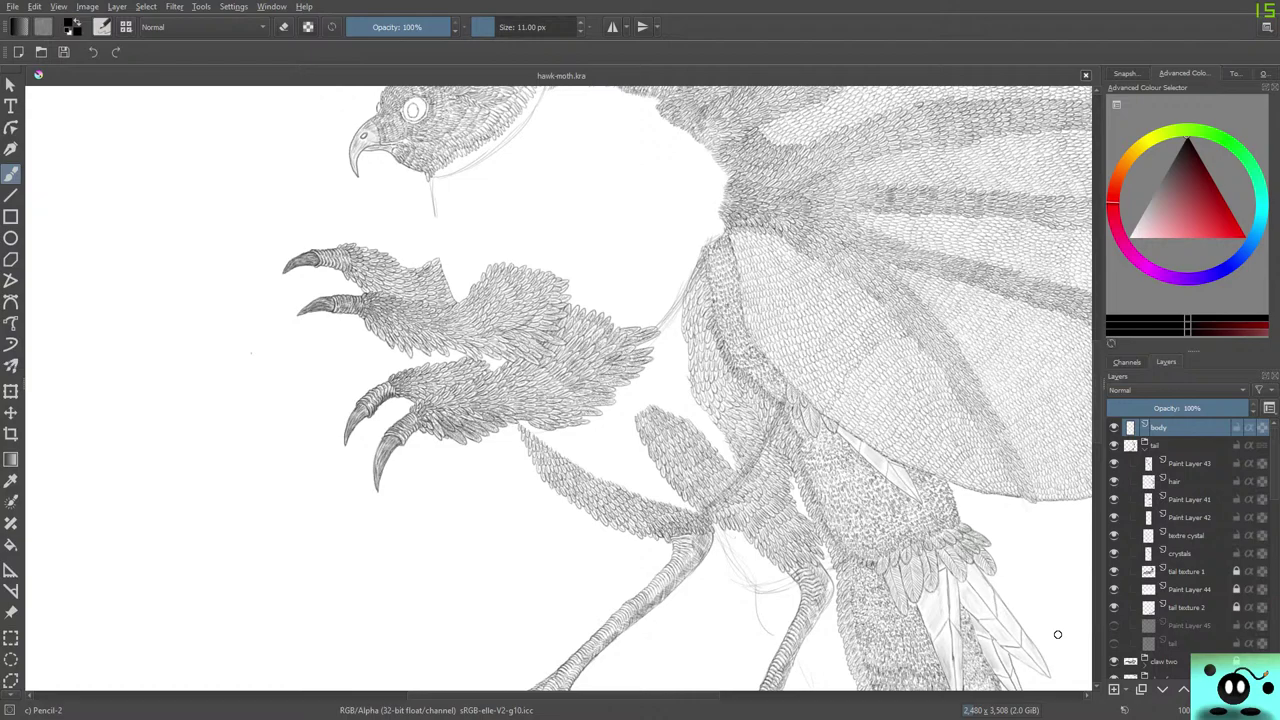
pyautogui.scroll(-10, 560, 390)
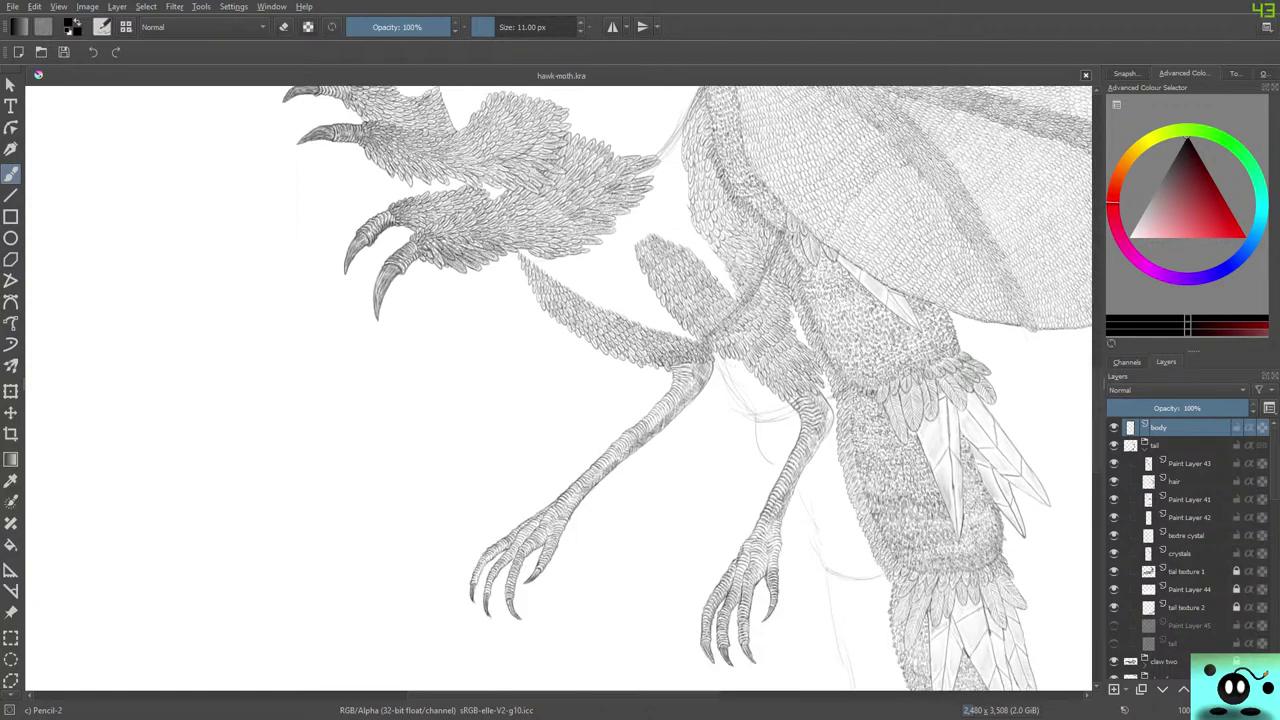
pyautogui.scroll(-3, 560, 390)
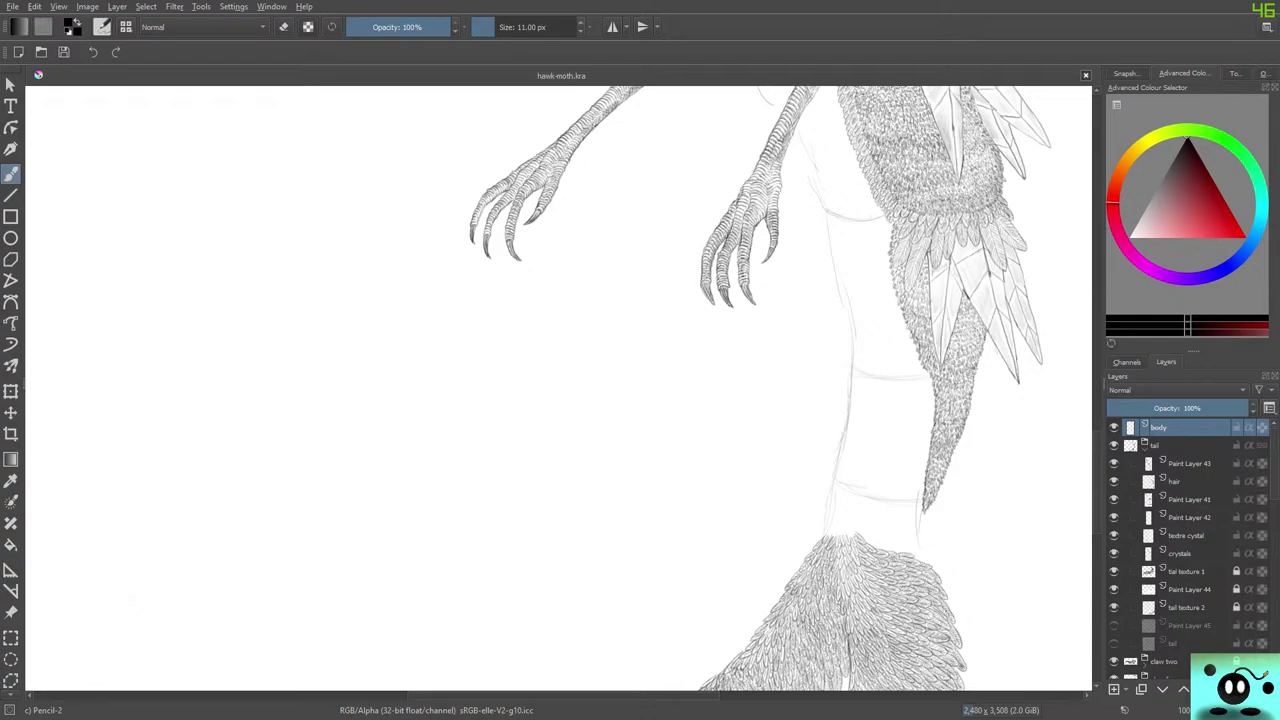
# Reduce the pencil brush size to 5 px.
pyautogui.press('[')
pyautogui.press('[')
pyautogui.press('[')
pyautogui.press('[')
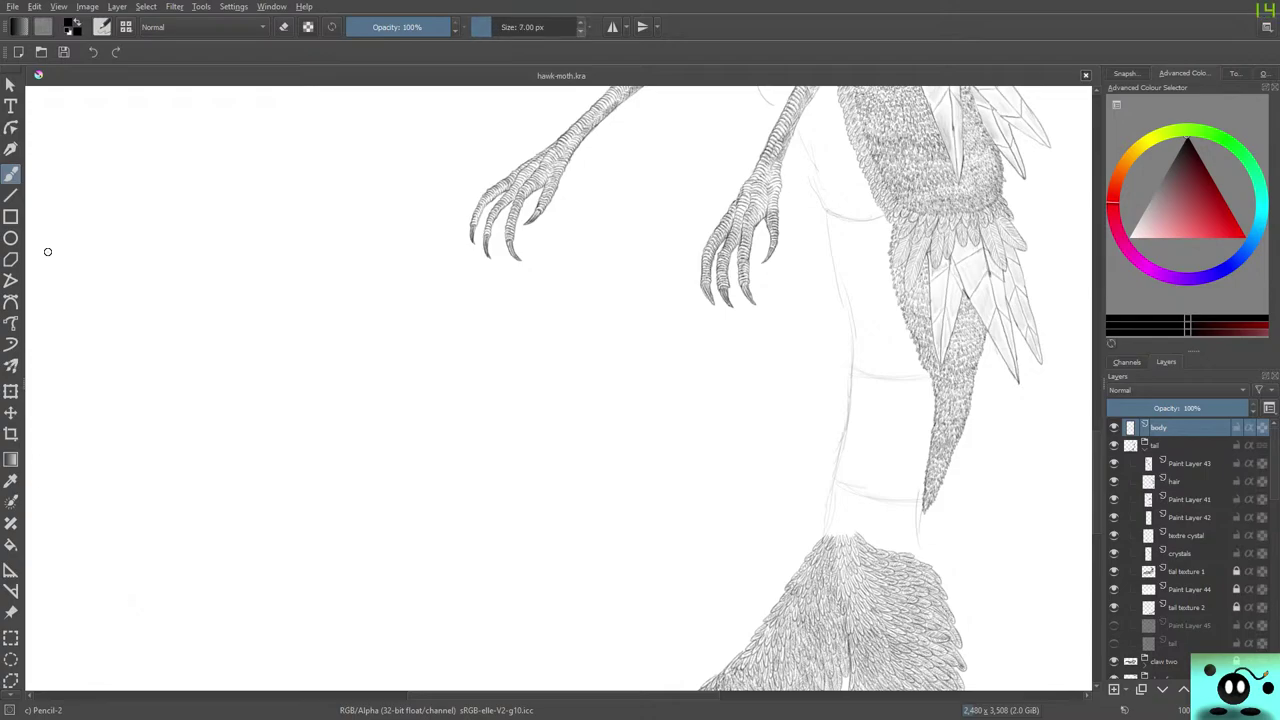
pyautogui.press('[')
pyautogui.press('[')
# Inspect the feathered tail, toggling Paint Layer 43, hair and Paint Layer 41 off and on to see what each holds.
pyautogui.moveTo(1097, 455)
pyautogui.mouseDown()
pyautogui.moveTo(1097, 488)
pyautogui.moveTo(1097, 470)
pyautogui.mouseUp()
pyautogui.scroll(1, 756, 388)
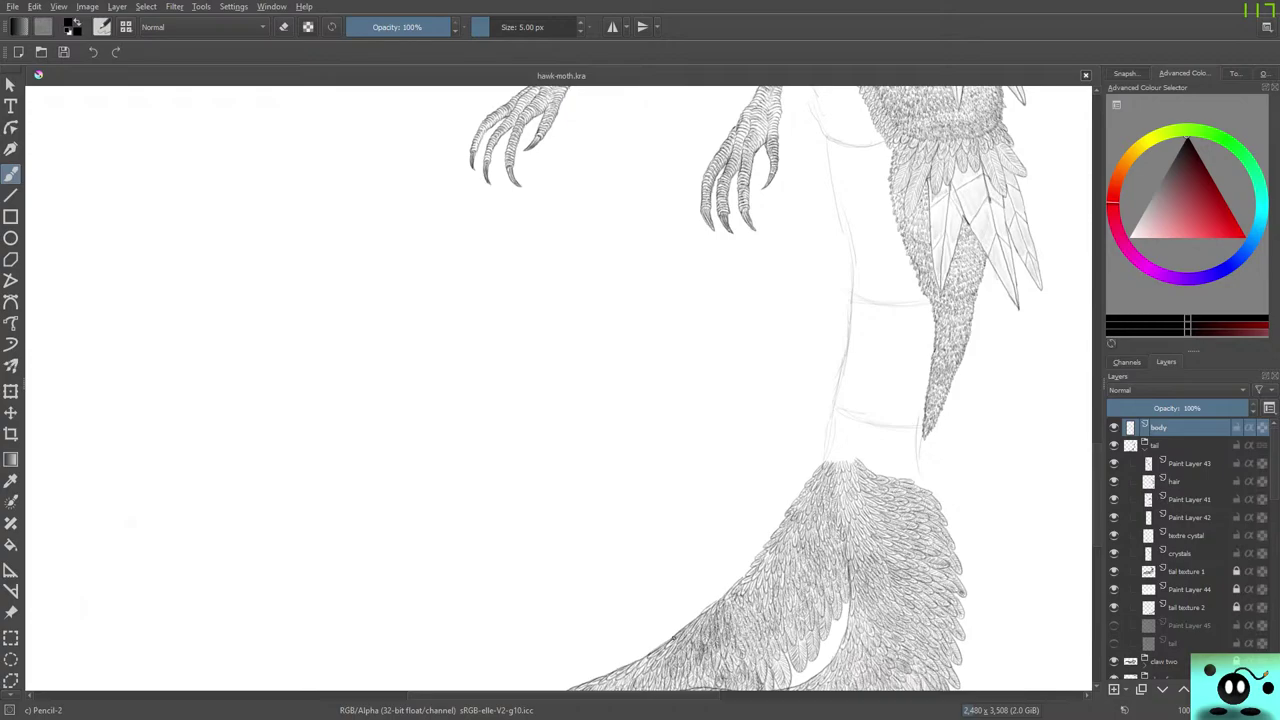
pyautogui.scroll(-5, 558, 388)
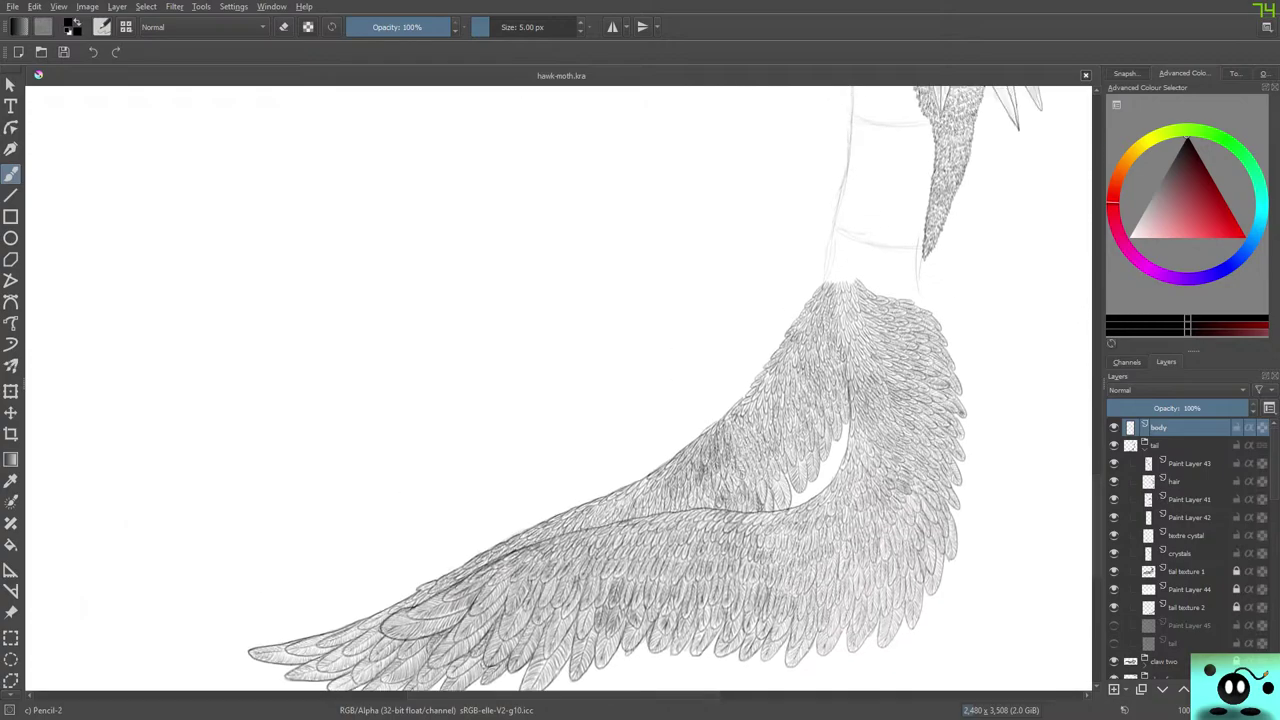
pyautogui.scroll(2, 558, 388)
pyautogui.scroll(-1, 558, 388)
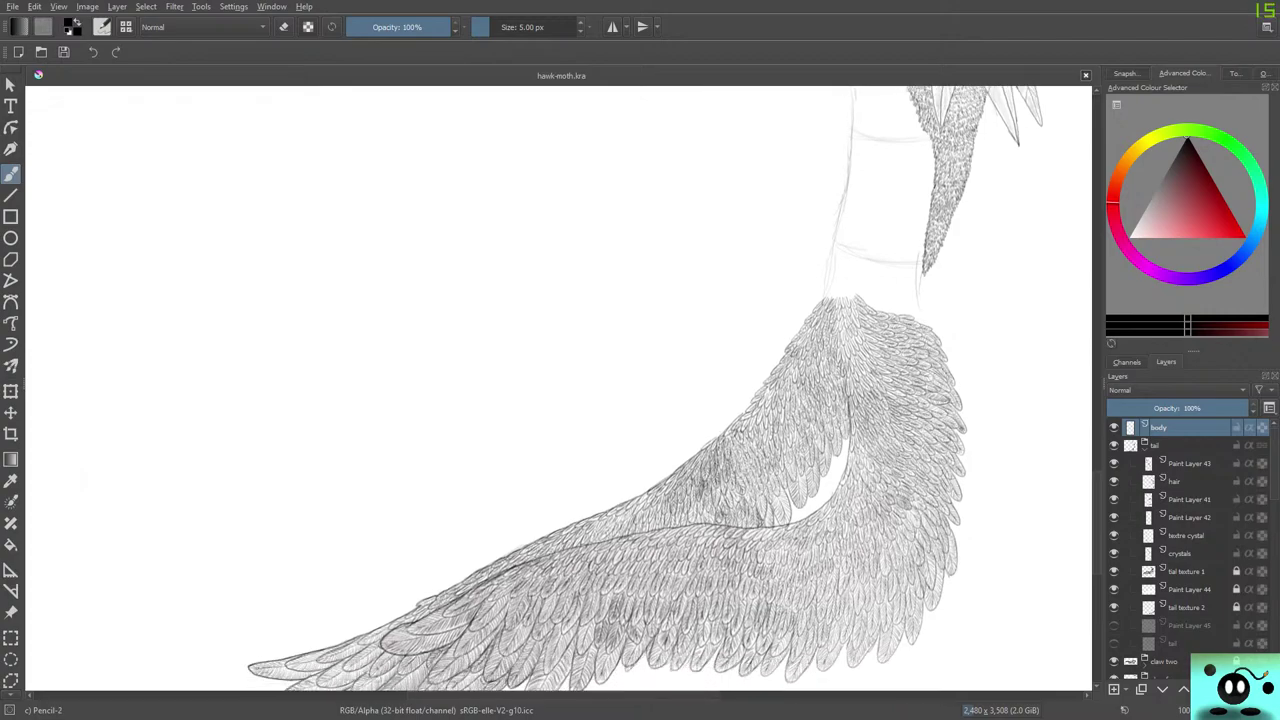
pyautogui.scroll(-2, 558, 388)
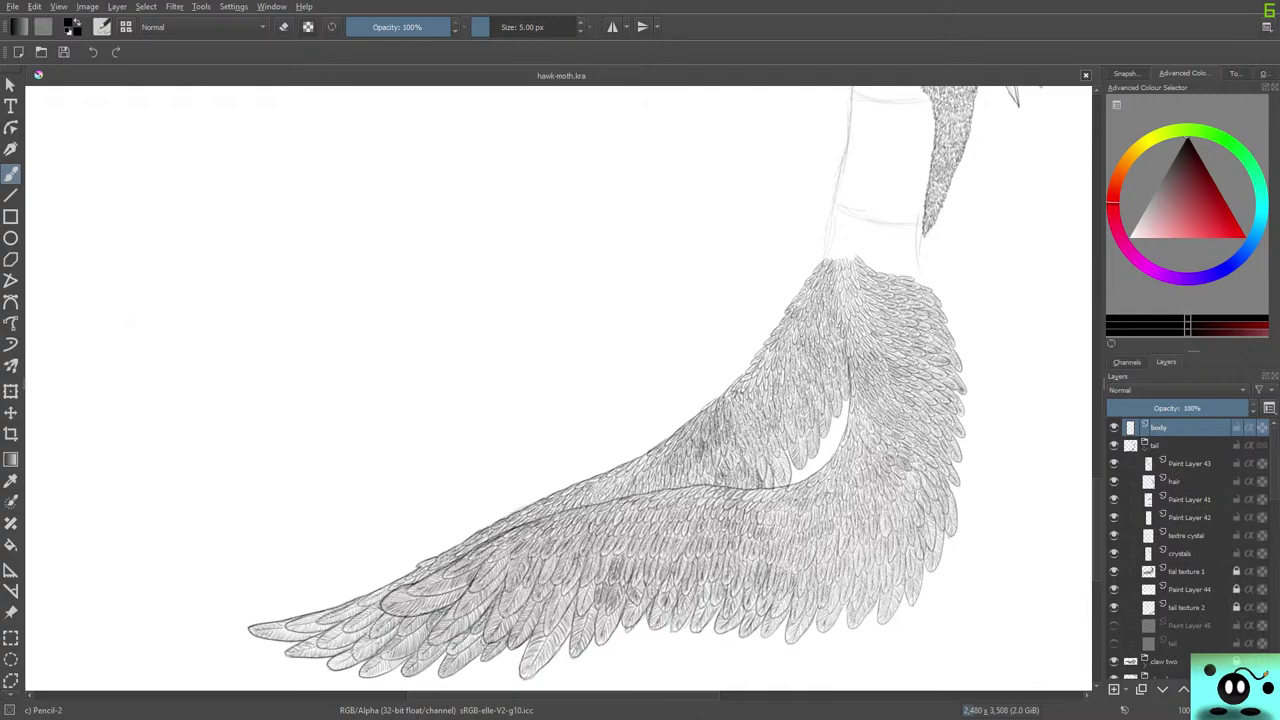
pyautogui.click(1114, 464)
pyautogui.click(1114, 463)
pyautogui.click(1114, 481)
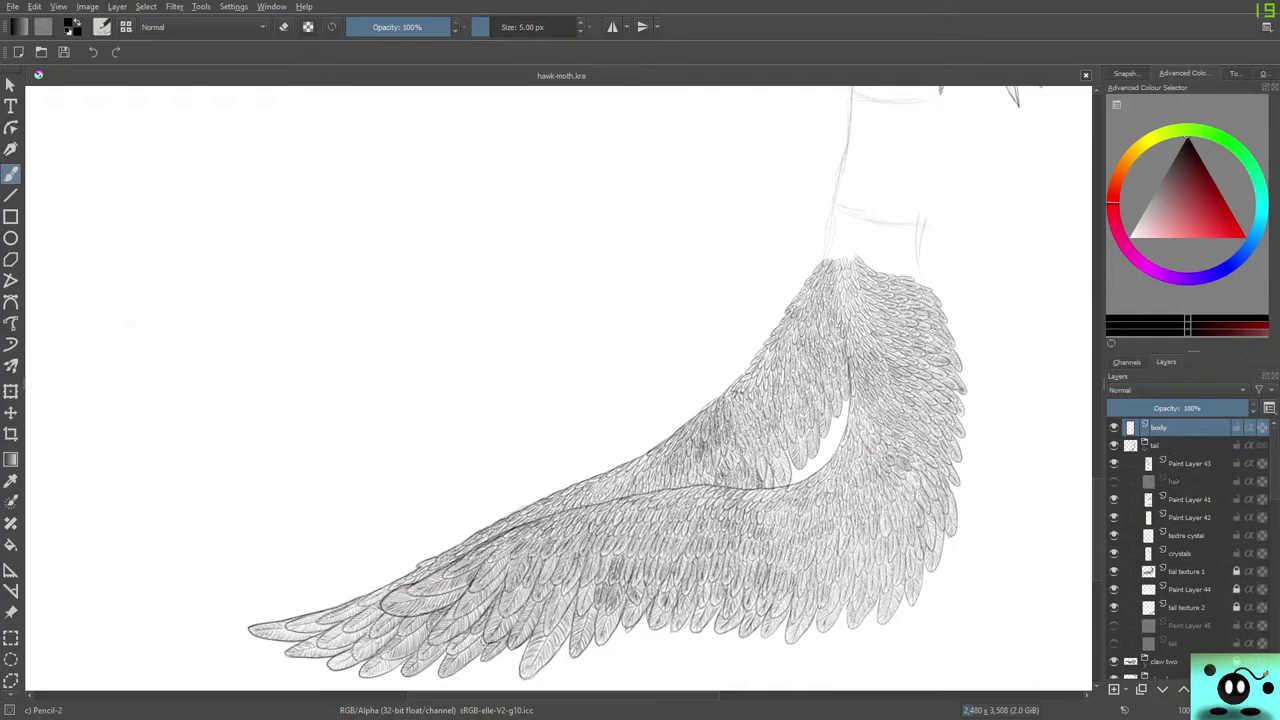
pyautogui.click(1114, 481)
pyautogui.click(1114, 499)
pyautogui.click(1114, 499)
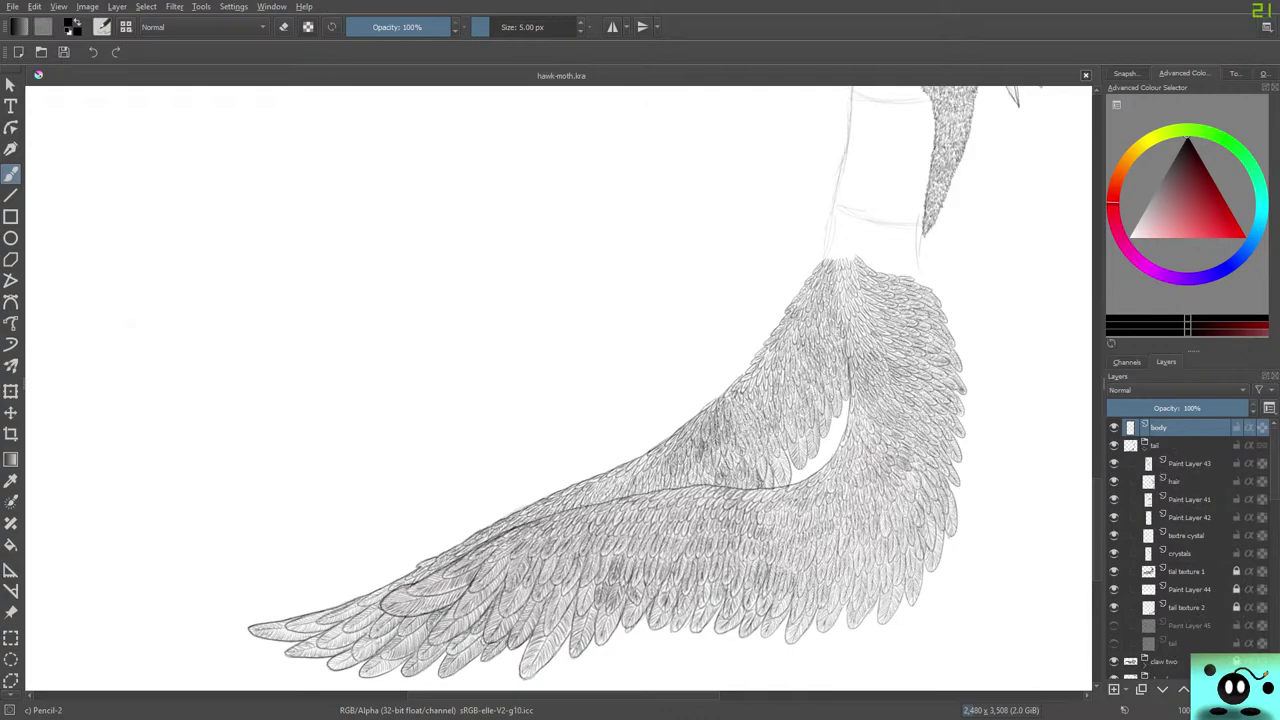
# Toggle Paint Layer 42, the crystal layers, both tail texture layers and Paint Layer 44 off and on to check their contents.
pyautogui.click(1114, 517)
pyautogui.click(1114, 517)
pyautogui.click(1114, 535)
pyautogui.click(1114, 535)
pyautogui.click(1114, 553)
pyautogui.click(1114, 553)
pyautogui.click(1114, 571)
pyautogui.click(1114, 571)
pyautogui.click(1114, 589)
pyautogui.click(1114, 589)
pyautogui.click(1114, 607)
pyautogui.click(1114, 607)
# Activate the Move tool, select the first tail texture layer, and toggle it and Paint Layer 44 off and on to compare.
pyautogui.press('t')
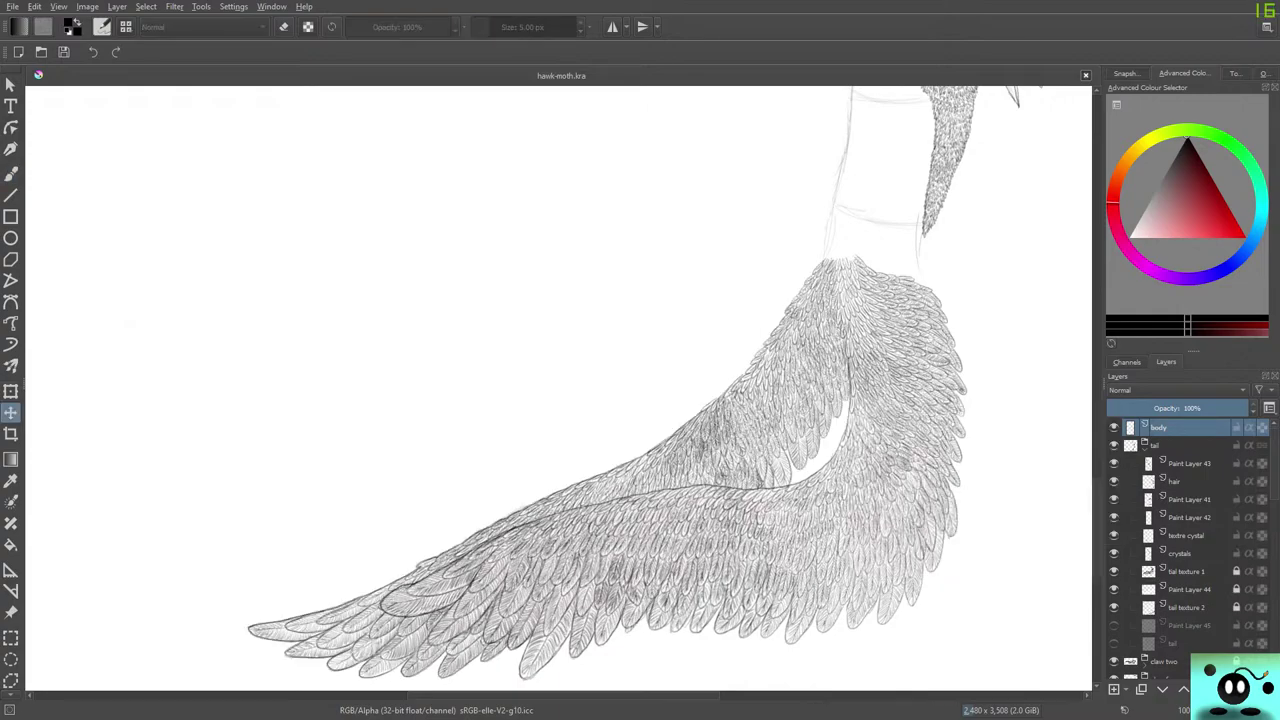
pyautogui.click(1165, 446)
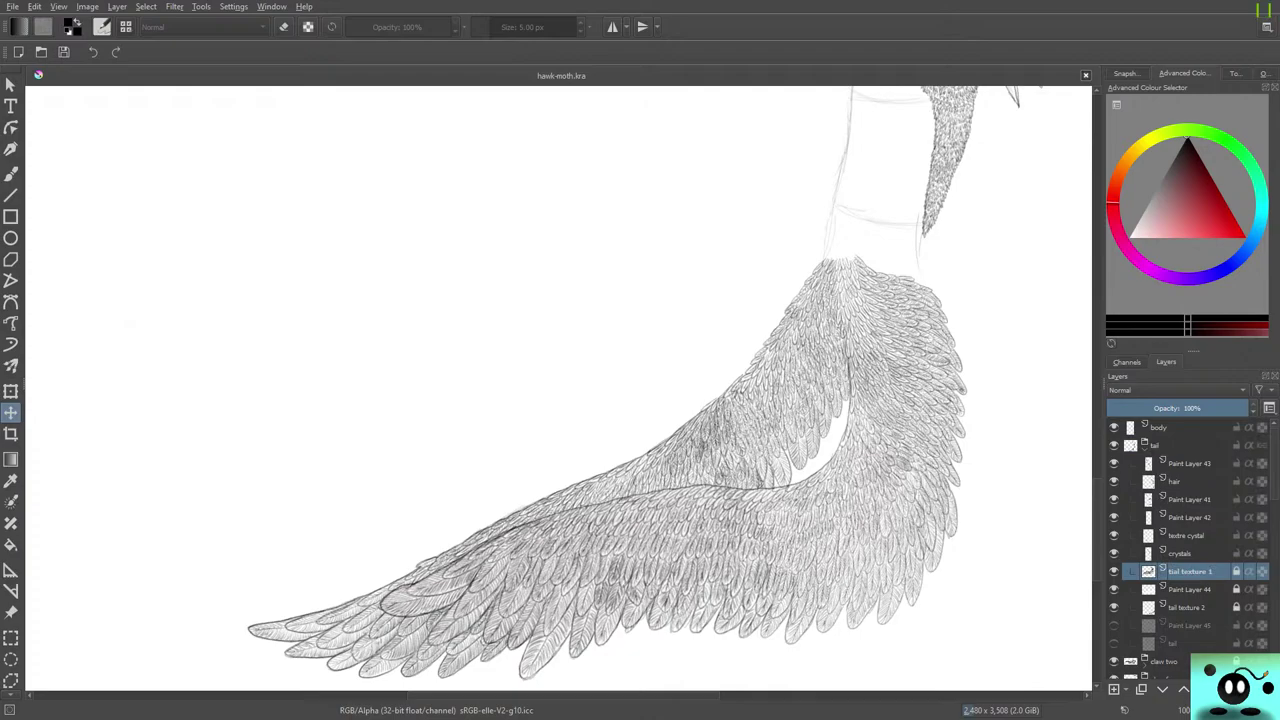
pyautogui.click(1114, 571)
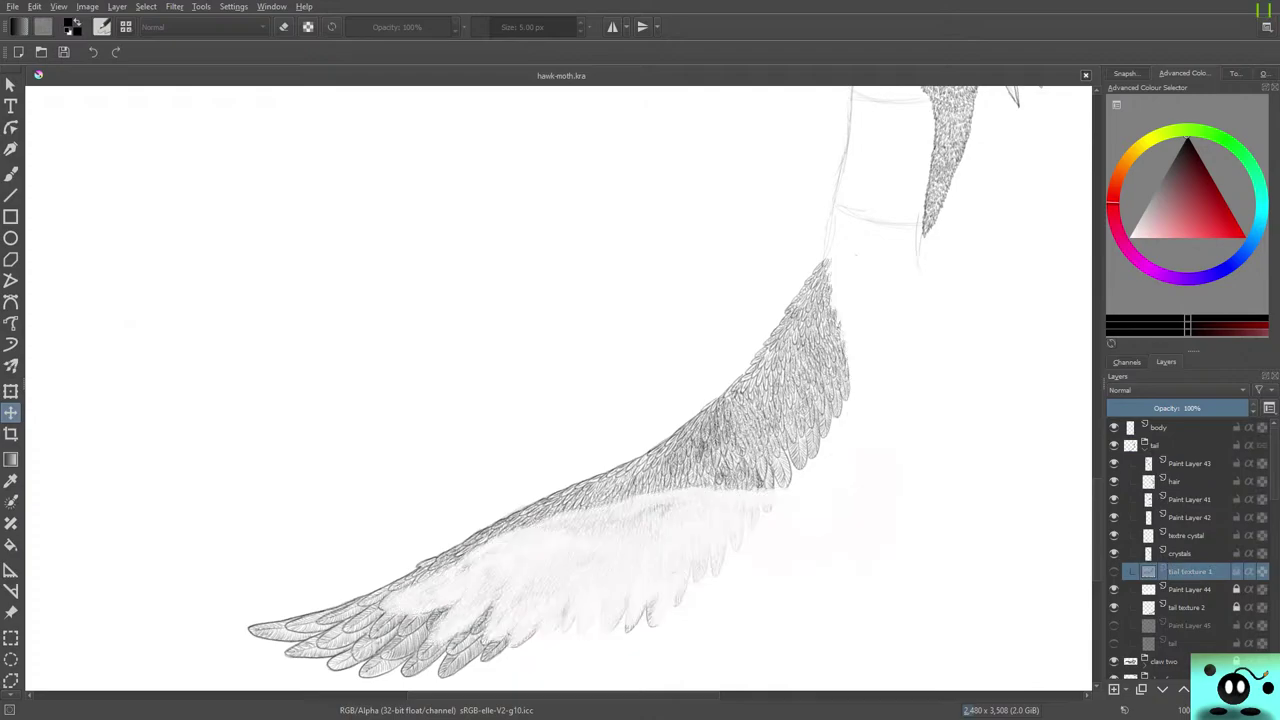
pyautogui.click(1114, 571)
pyautogui.click(1114, 589)
pyautogui.click(1114, 589)
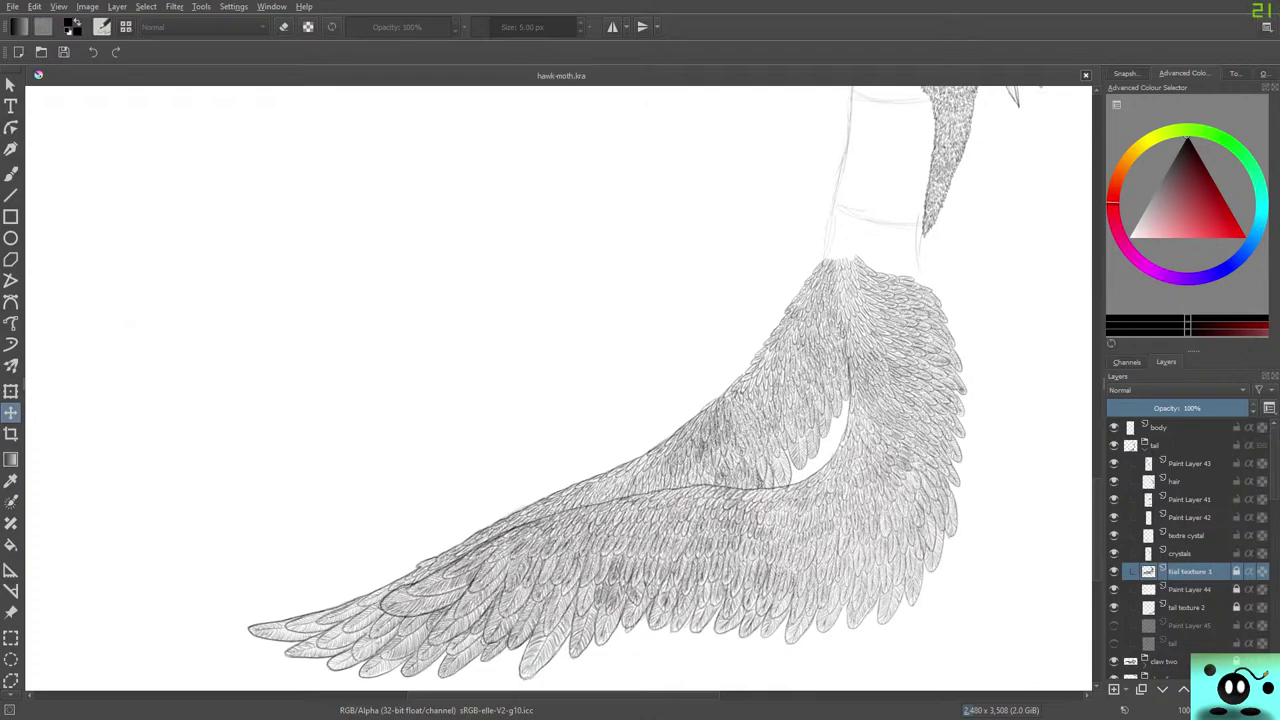
# Hide tail texture 2, Paint Layer 44 and the first tail texture to see what each contributes, and show all three again.
pyautogui.click(1114, 607)
pyautogui.click(1114, 607)
pyautogui.click(1114, 607)
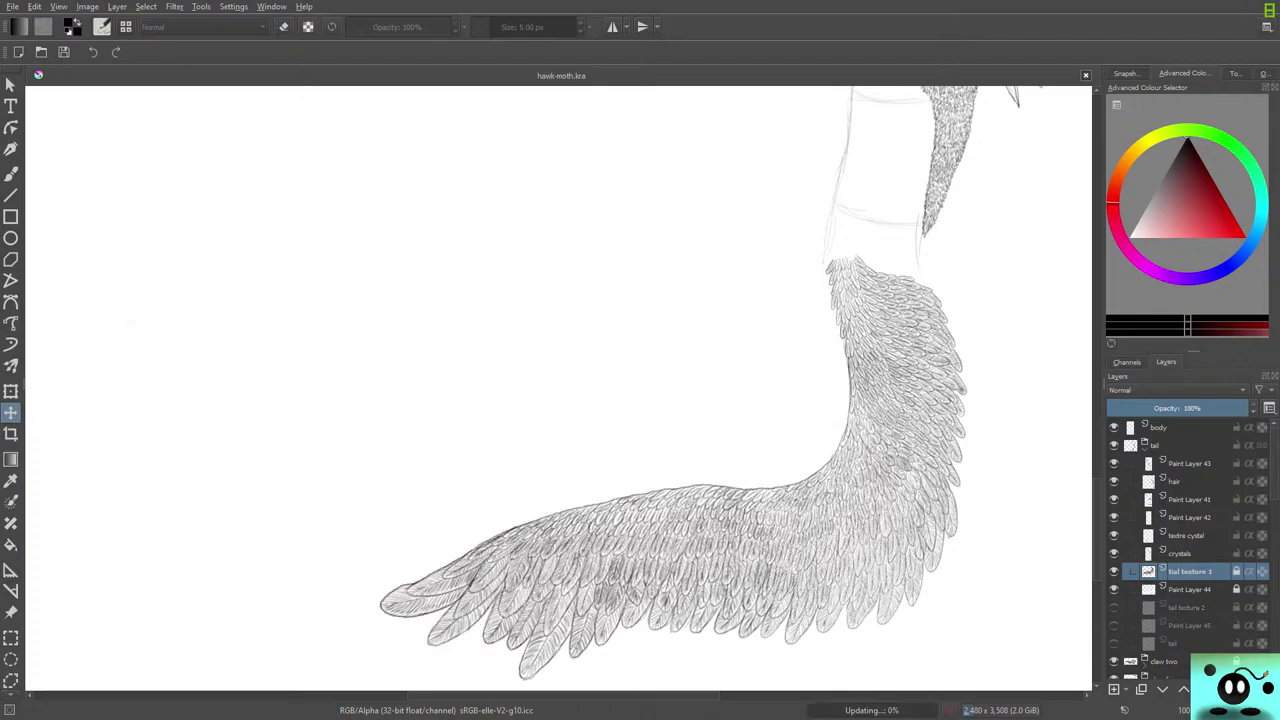
pyautogui.click(1114, 589)
pyautogui.click(1114, 571)
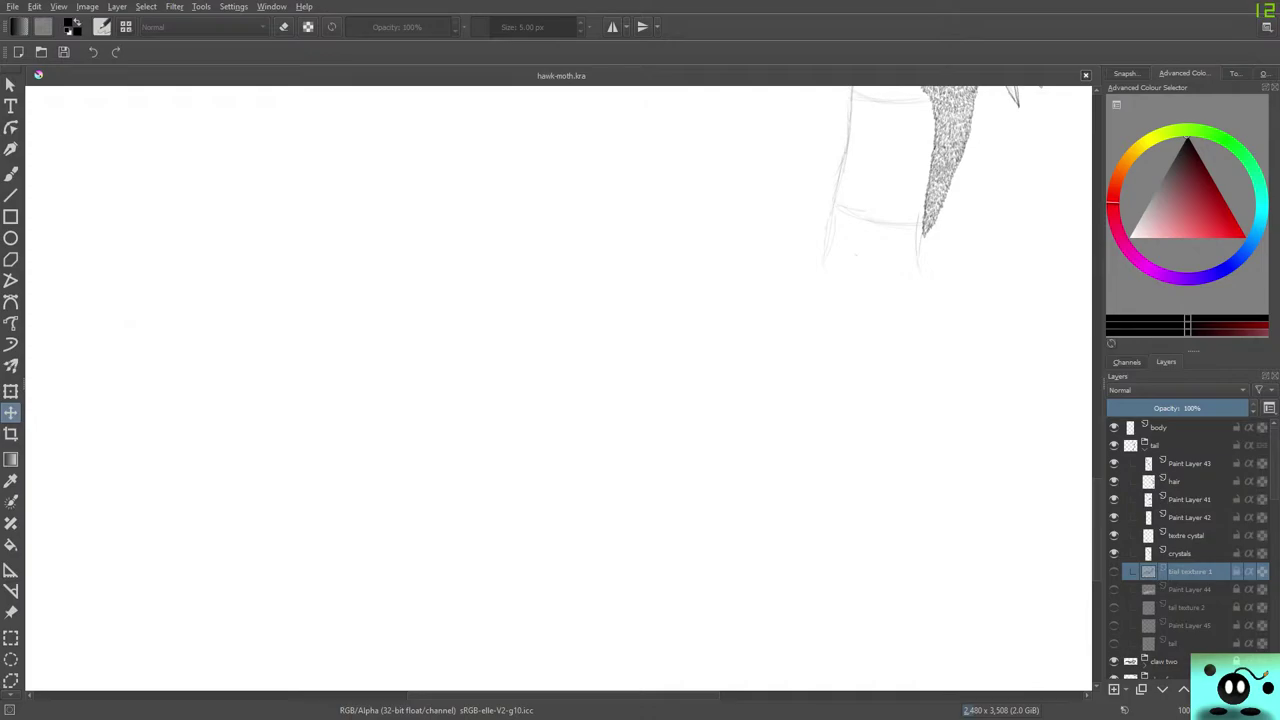
pyautogui.click(1114, 571)
pyautogui.click(1114, 589)
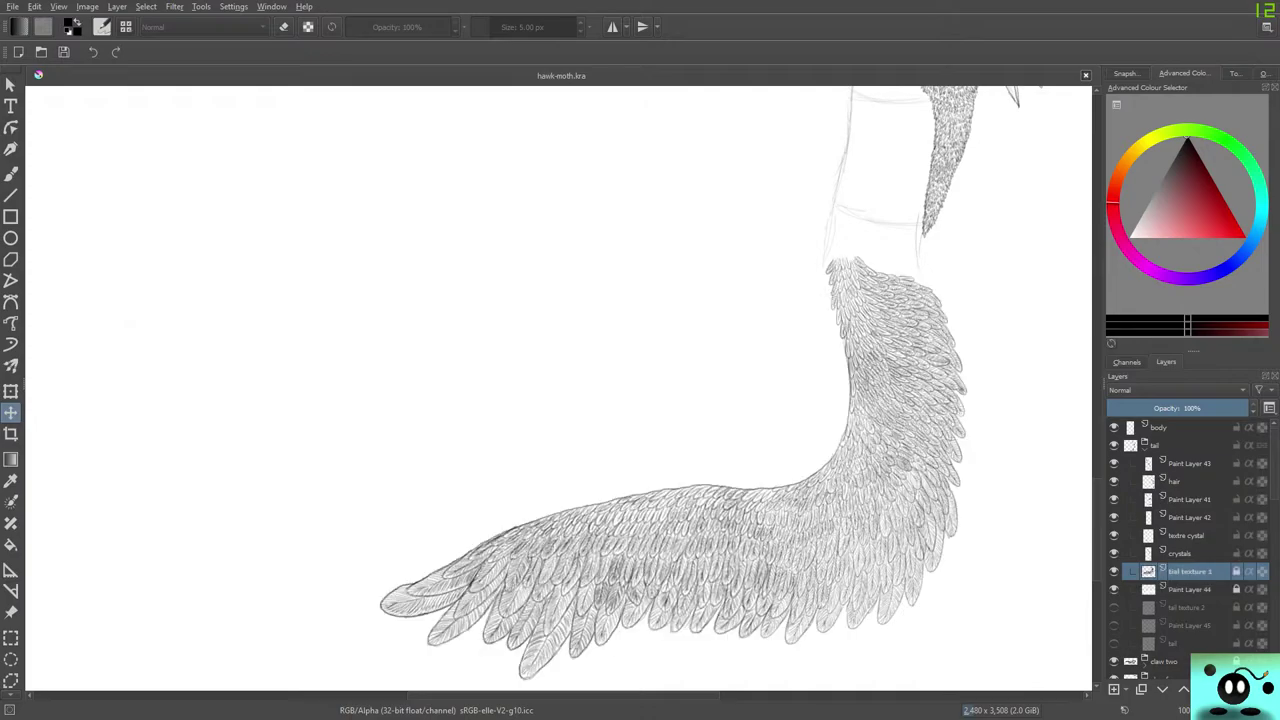
pyautogui.click(1114, 607)
# Make Paint Layer 45 the active layer and leave it visible after comparing the tail with and without its sketch lines.
pyautogui.click(1114, 625)
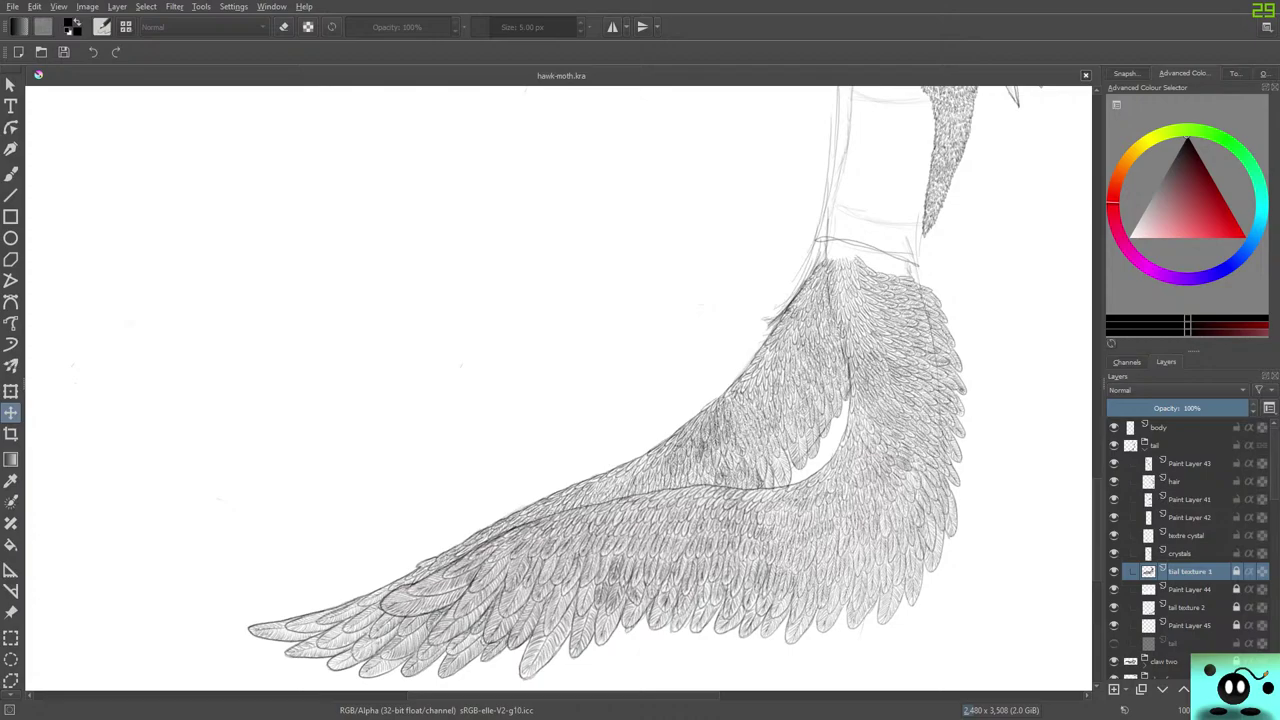
pyautogui.click(1193, 625)
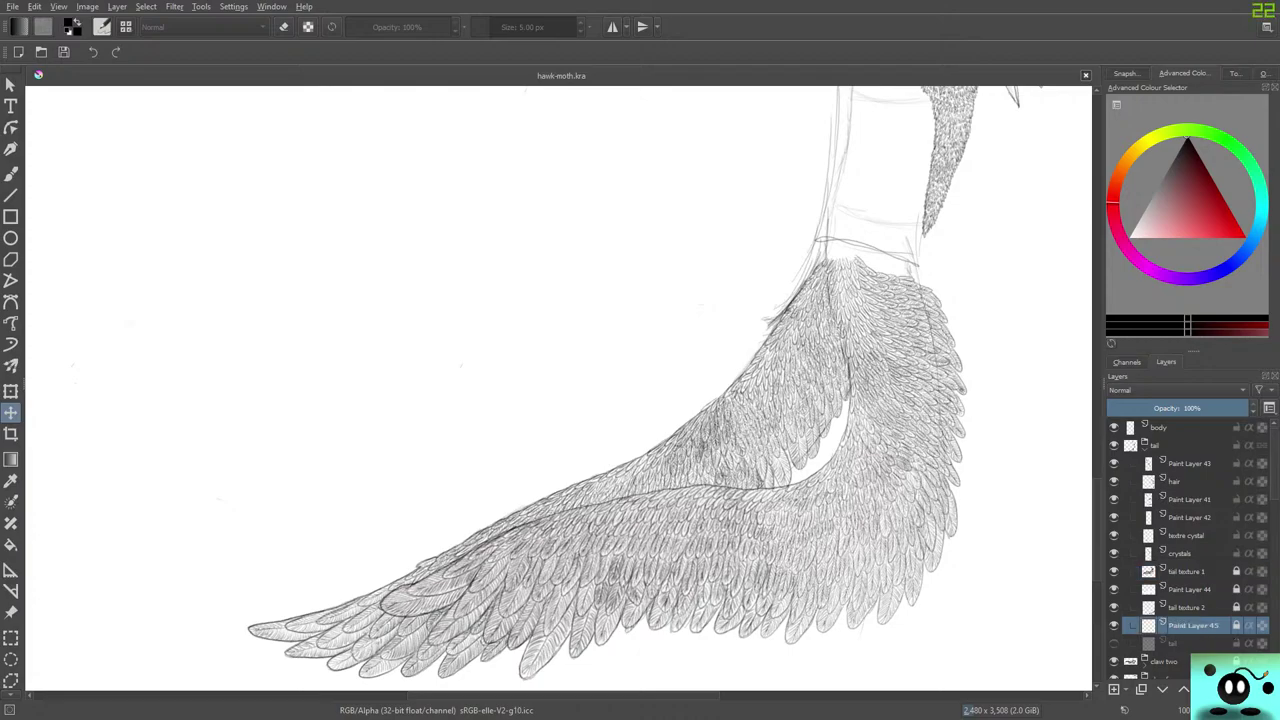
pyautogui.click(1114, 625)
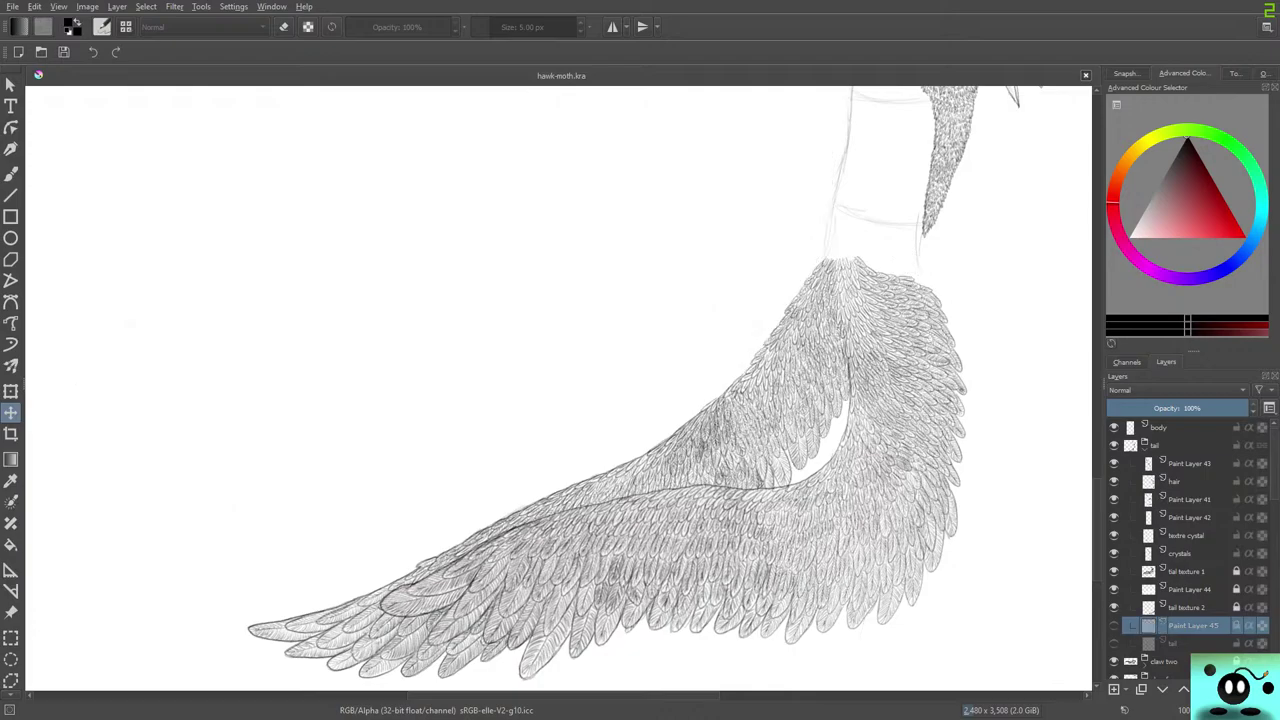
pyautogui.click(1114, 625)
# Examine the sketch lines beneath the tail feathers by toggling tail texture 2 and Paint Layer 44 off and on.
pyautogui.click(1114, 607)
pyautogui.click(1114, 589)
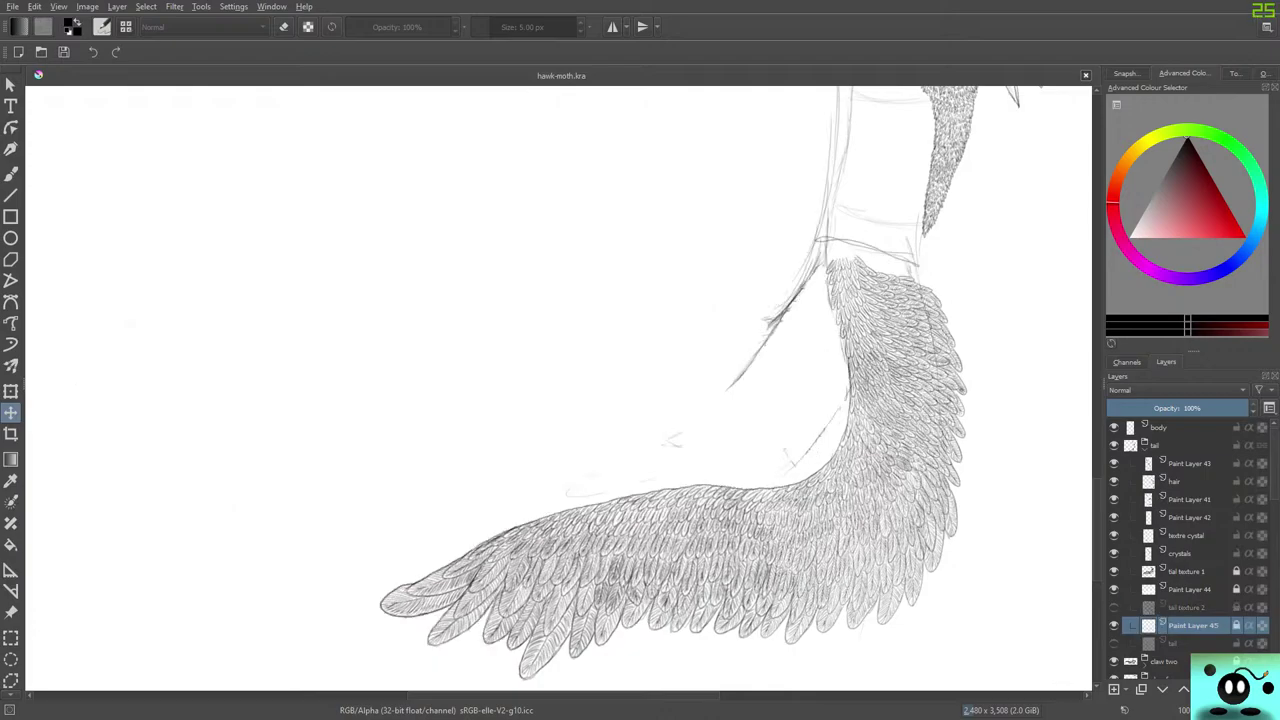
pyautogui.click(1114, 607)
pyautogui.click(1114, 589)
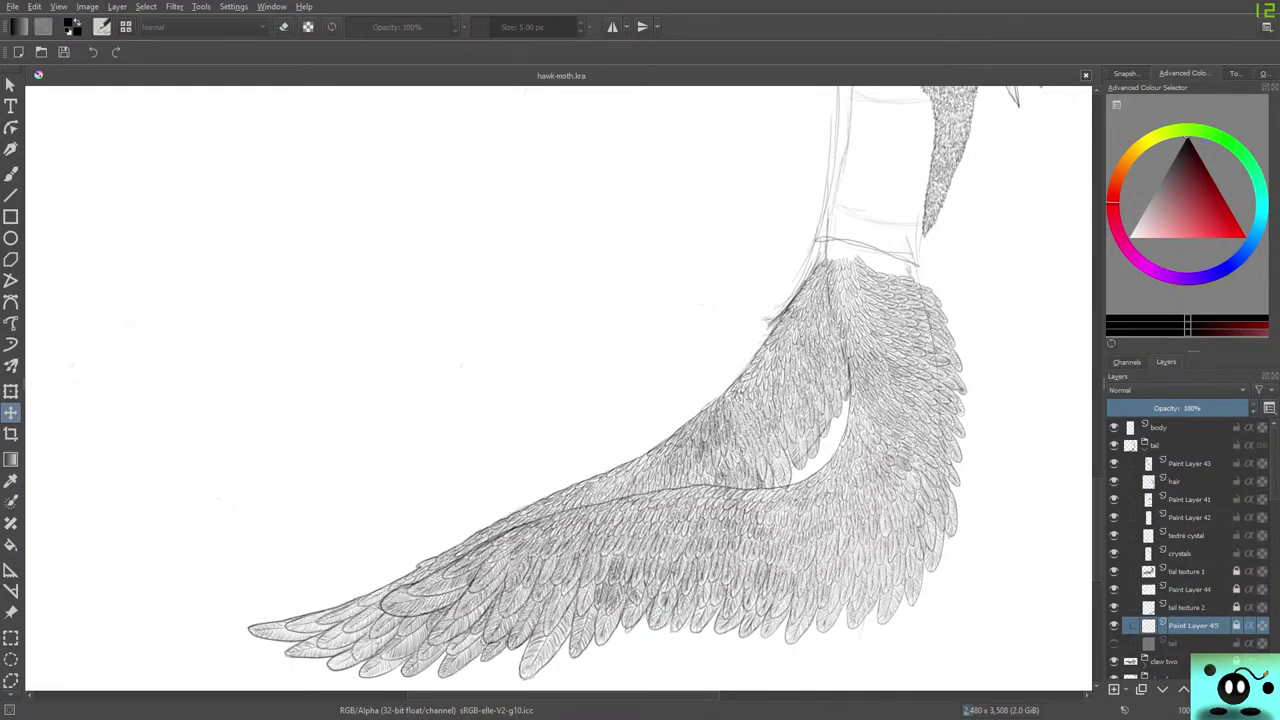
pyautogui.scroll(-3, 832, 458)
pyautogui.scroll(5, 845, 465)
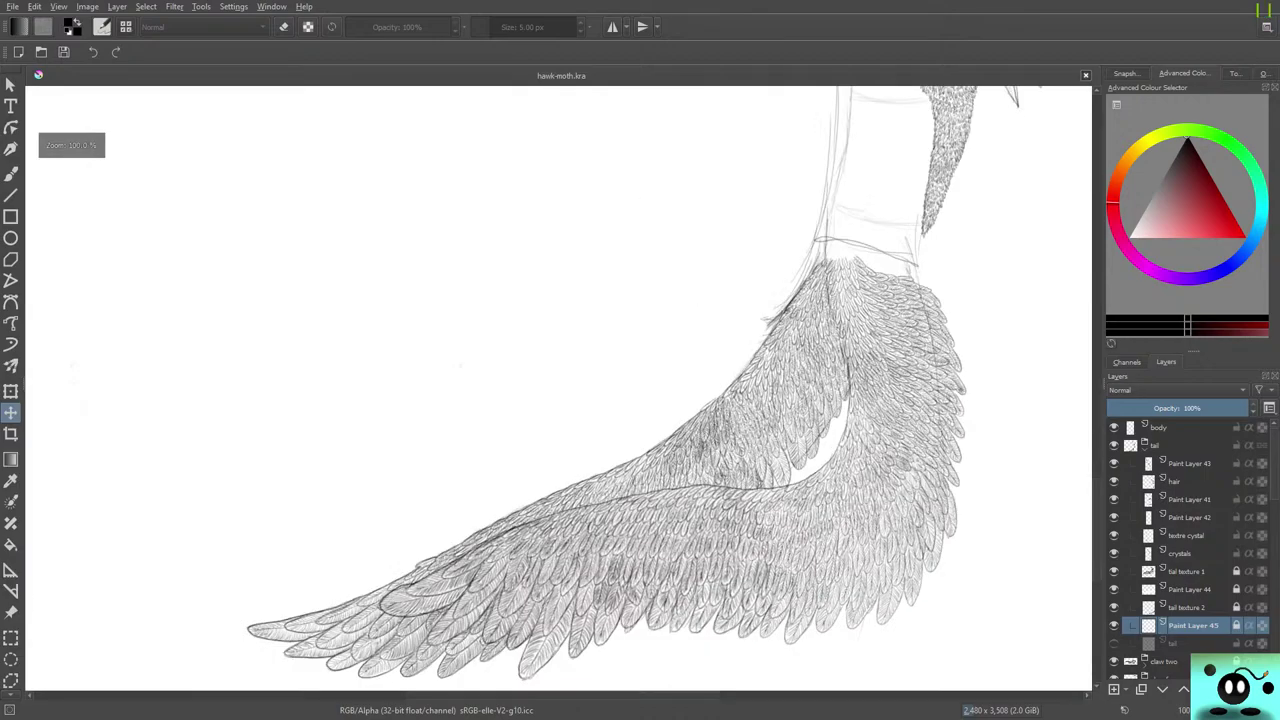
pyautogui.scroll(-1, 860, 475)
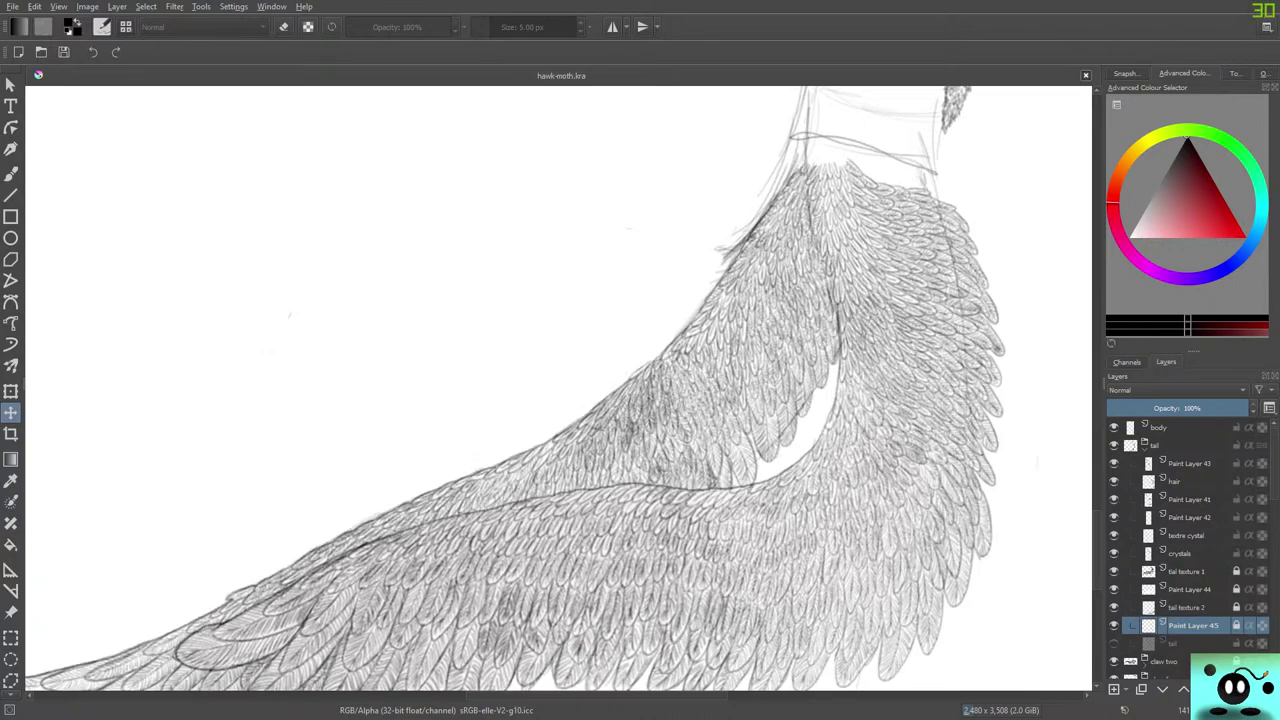
# Toggle Paint Layer 44, tail texture 1 and the crystals layer off and on to compare their contributions.
pyautogui.click(1114, 589)
pyautogui.click(1114, 589)
pyautogui.click(1114, 571)
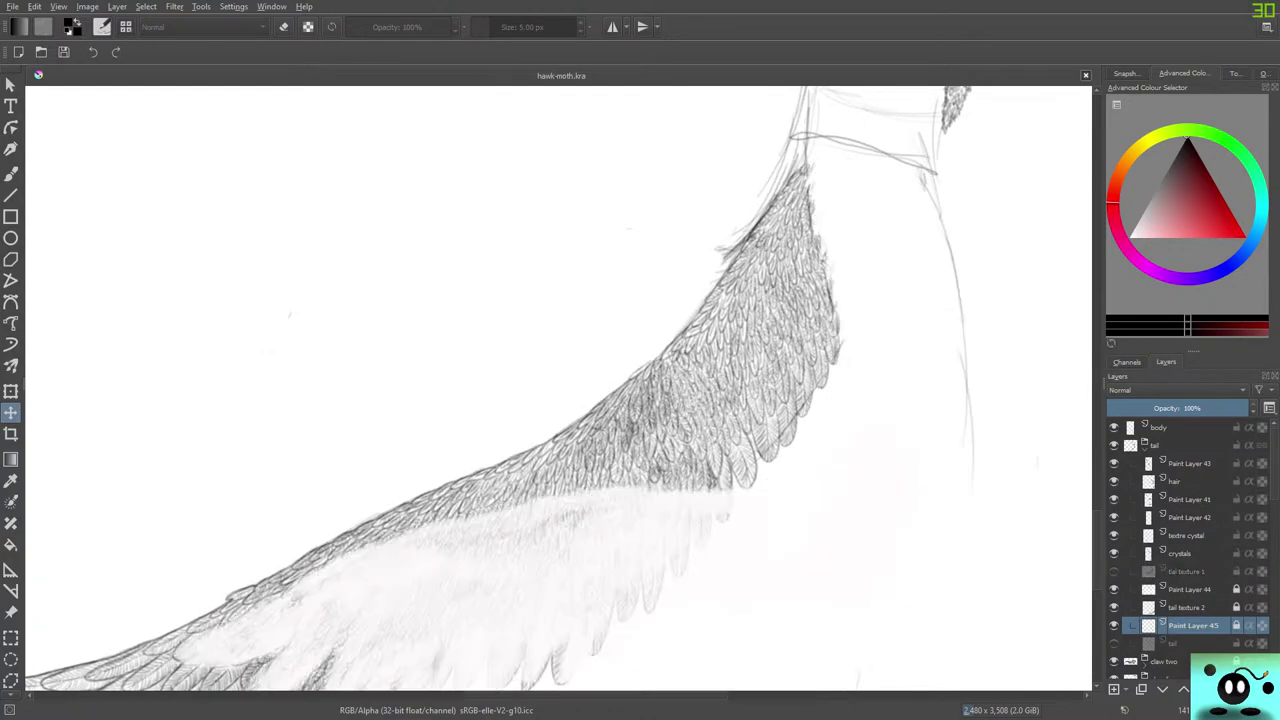
pyautogui.click(1114, 571)
pyautogui.click(1114, 553)
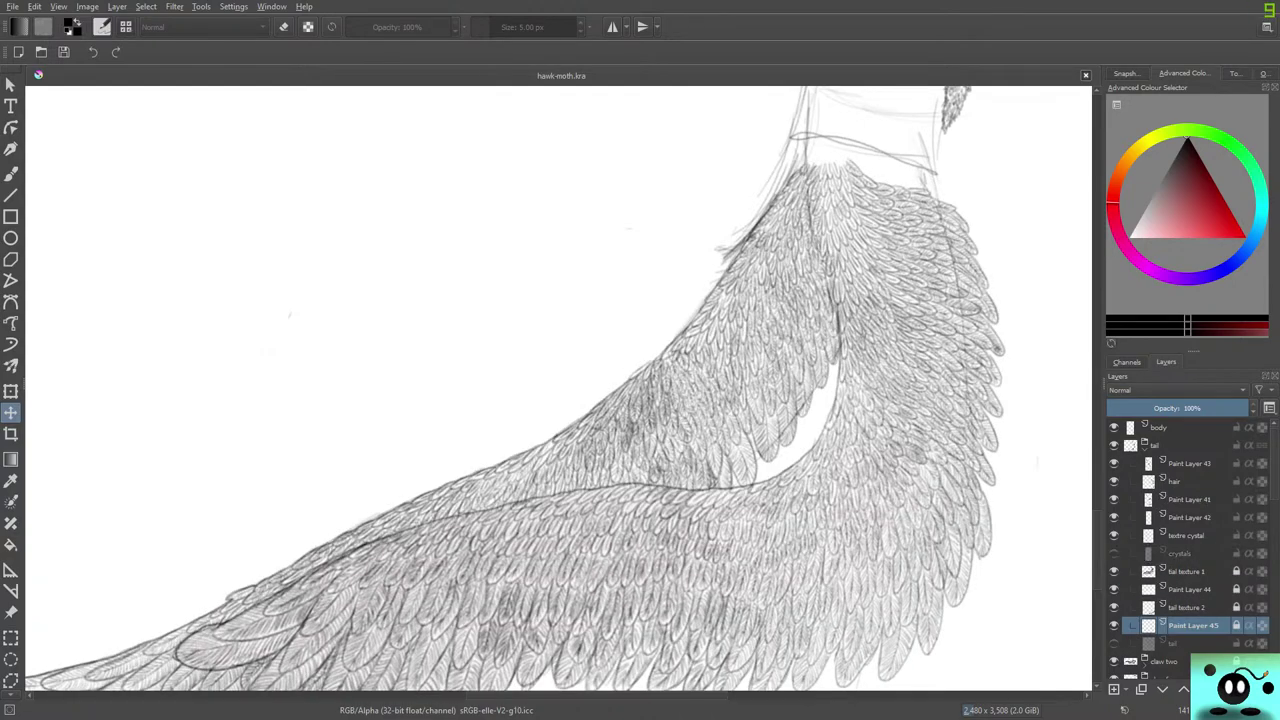
pyautogui.click(1114, 553)
# Check the upper layers of the tail group by hiding and reshowing Paint Layer 43, hair, Paint Layer 42, the crystal texture and crystals individually.
pyautogui.click(1114, 463)
pyautogui.click(1114, 463)
pyautogui.click(1114, 481)
pyautogui.click(1114, 481)
pyautogui.click(1114, 517)
pyautogui.click(1114, 517)
pyautogui.click(1114, 535)
pyautogui.click(1114, 535)
pyautogui.click(1114, 553)
pyautogui.click(1114, 553)
# Compare the tail feathers with and without tail texture 1 and the masking Paint Layer 44, leaving both visible.
pyautogui.click(1114, 571)
pyautogui.click(1114, 571)
pyautogui.click(1114, 589)
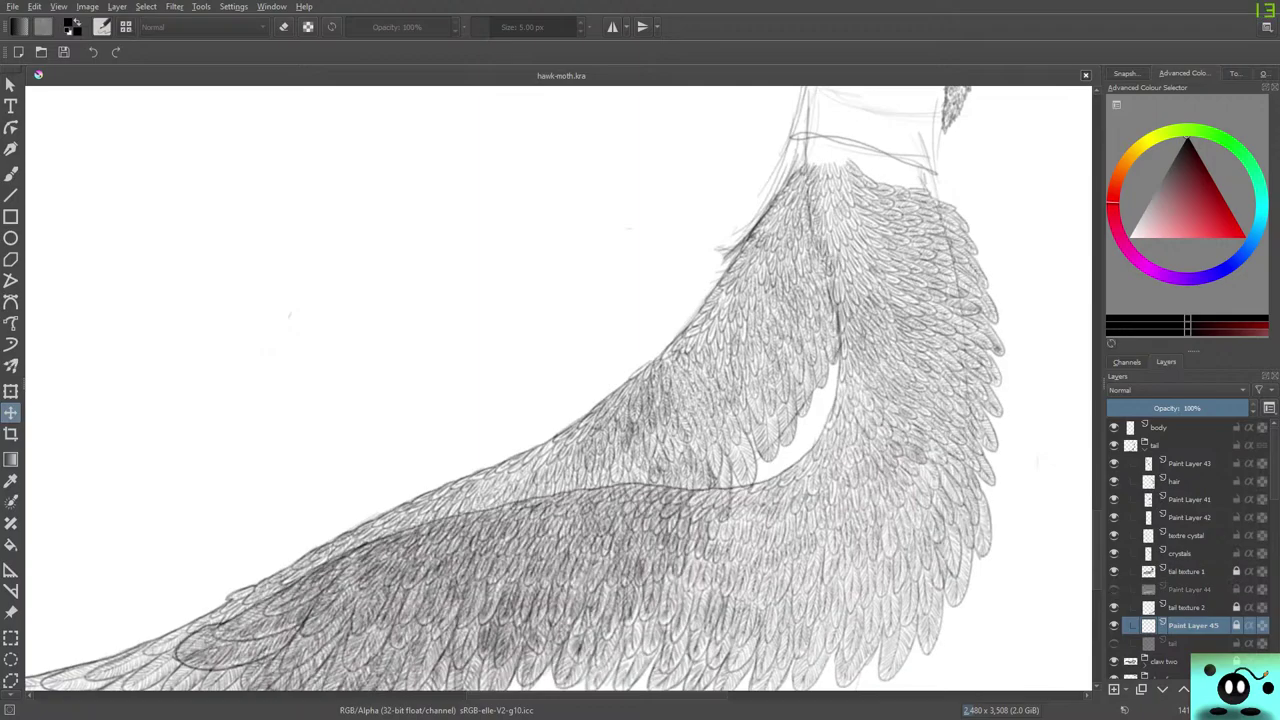
pyautogui.click(1114, 589)
pyautogui.click(1114, 589)
pyautogui.click(1114, 589)
# Hide the sketch lines on Paint Layer 45 after checking them without tail texture 2, and show tail texture 2 again.
pyautogui.click(1114, 607)
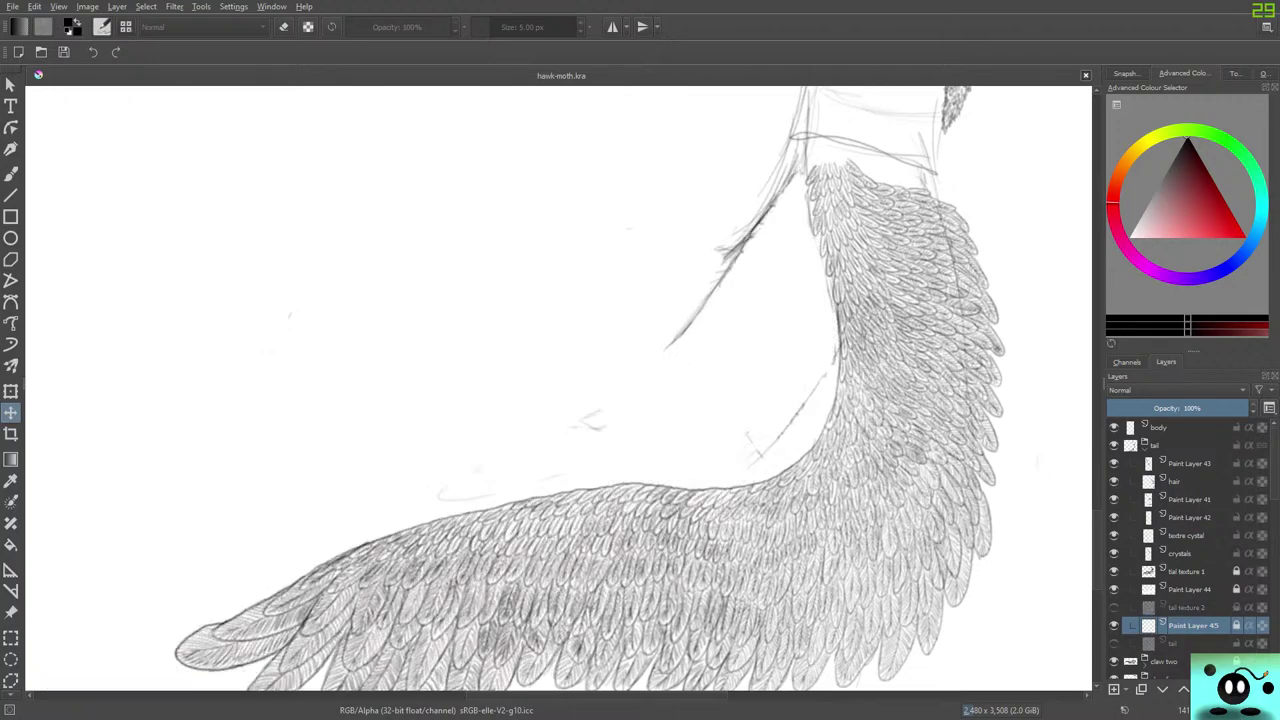
pyautogui.click(1114, 625)
pyautogui.click(1114, 625)
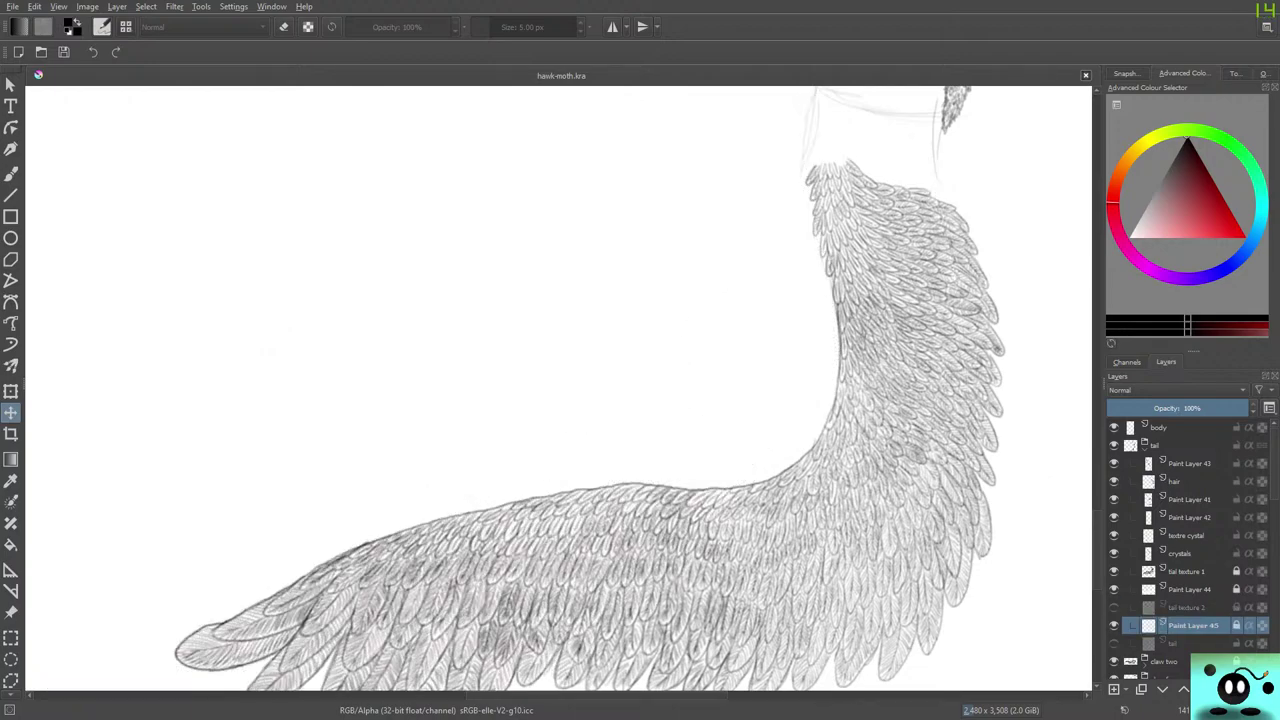
pyautogui.click(1114, 625)
pyautogui.click(1114, 607)
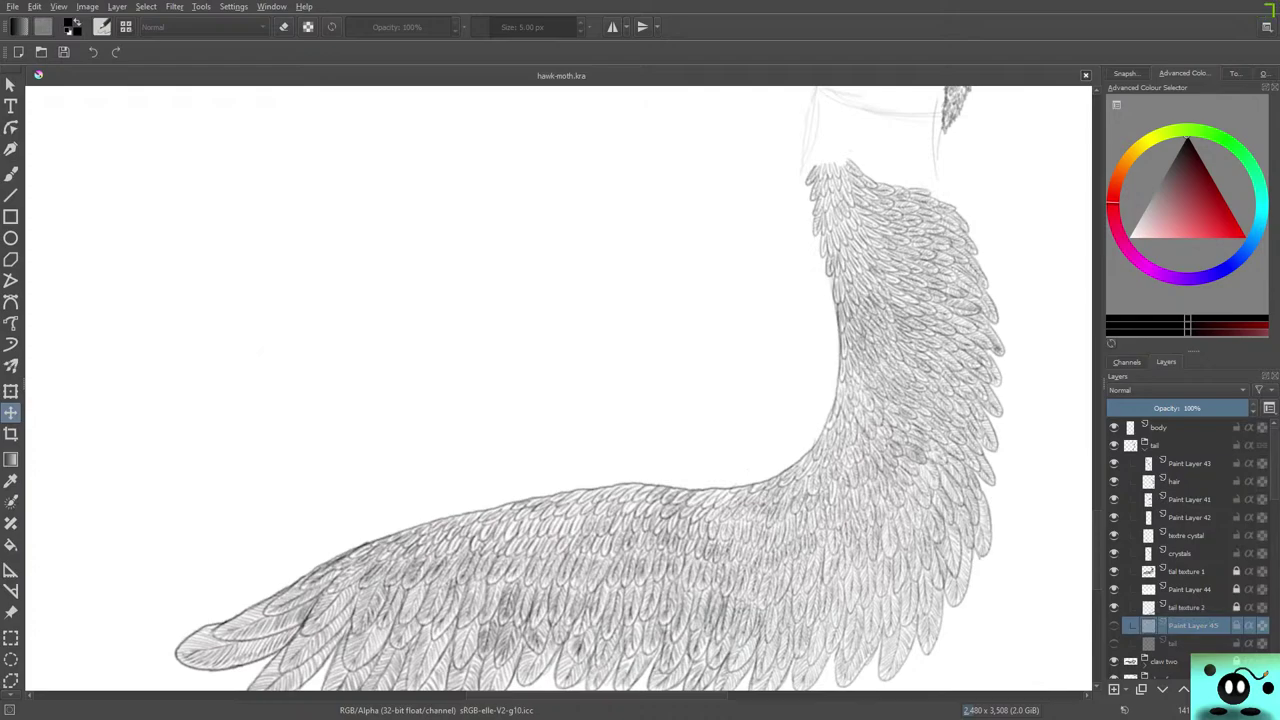
# Select tail texture 2, Paint Layer 44 and tail texture 1 together and unlock them.
pyautogui.scroll(-4, 1001, 448)
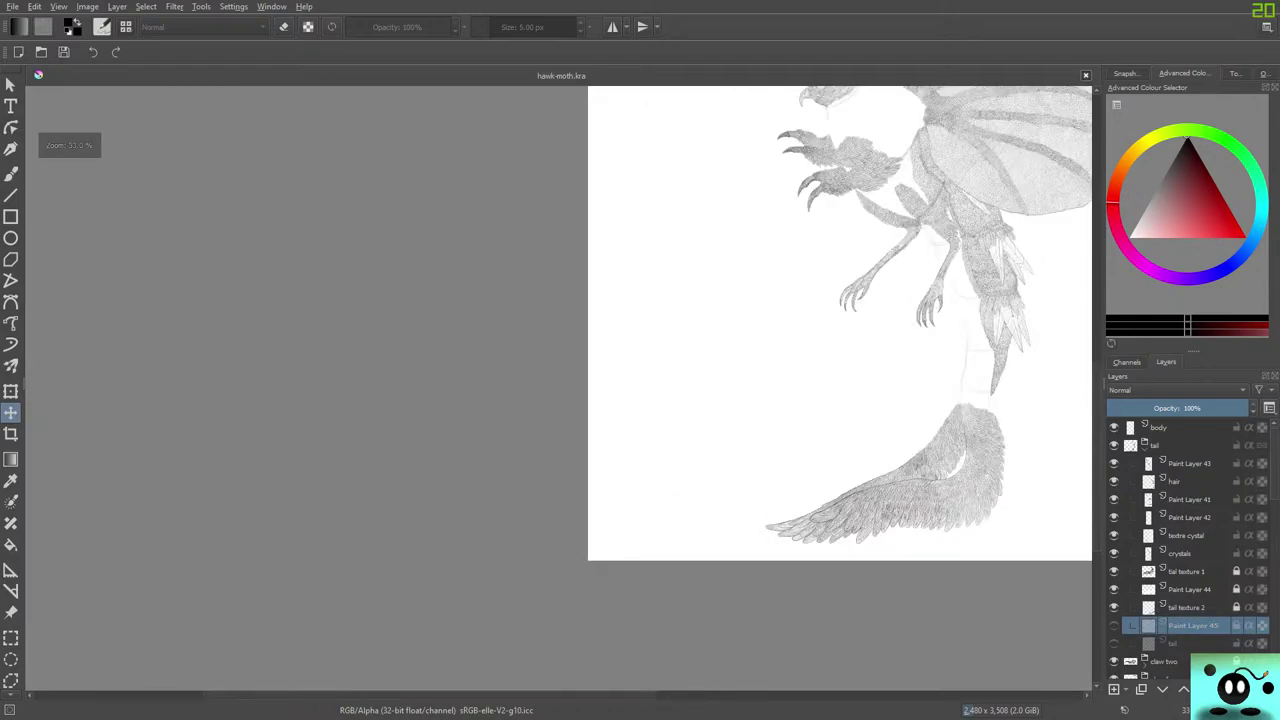
pyautogui.scroll(3, 1001, 460)
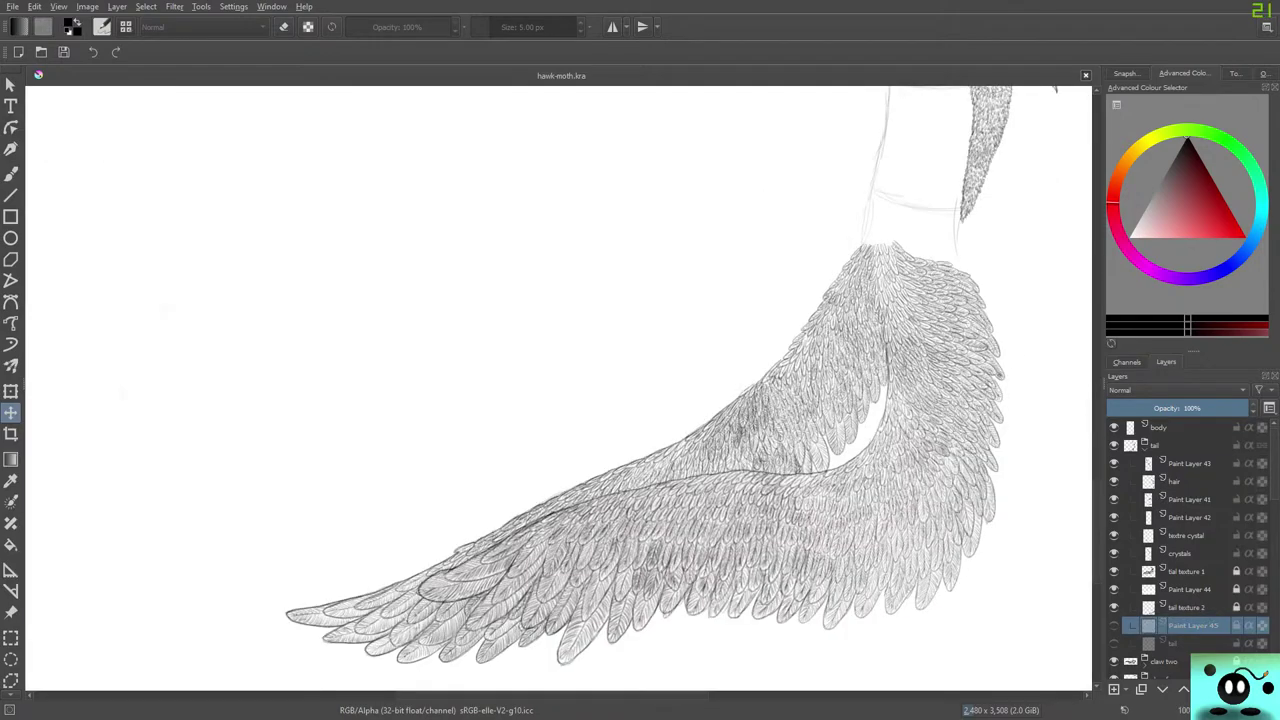
pyautogui.click(1190, 607)
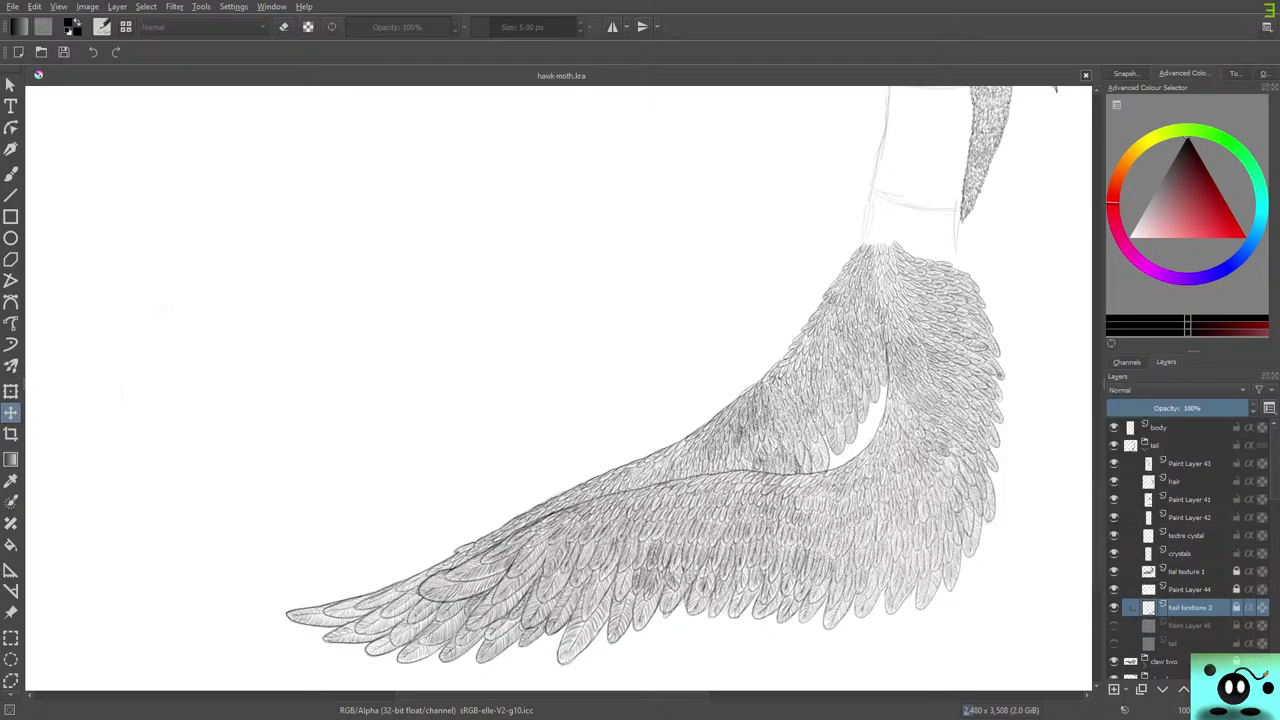
pyautogui.keyDown('ctrl'); pyautogui.click(1190, 590); pyautogui.keyUp('ctrl')
pyautogui.keyDown('ctrl'); pyautogui.click(1190, 572); pyautogui.keyUp('ctrl')
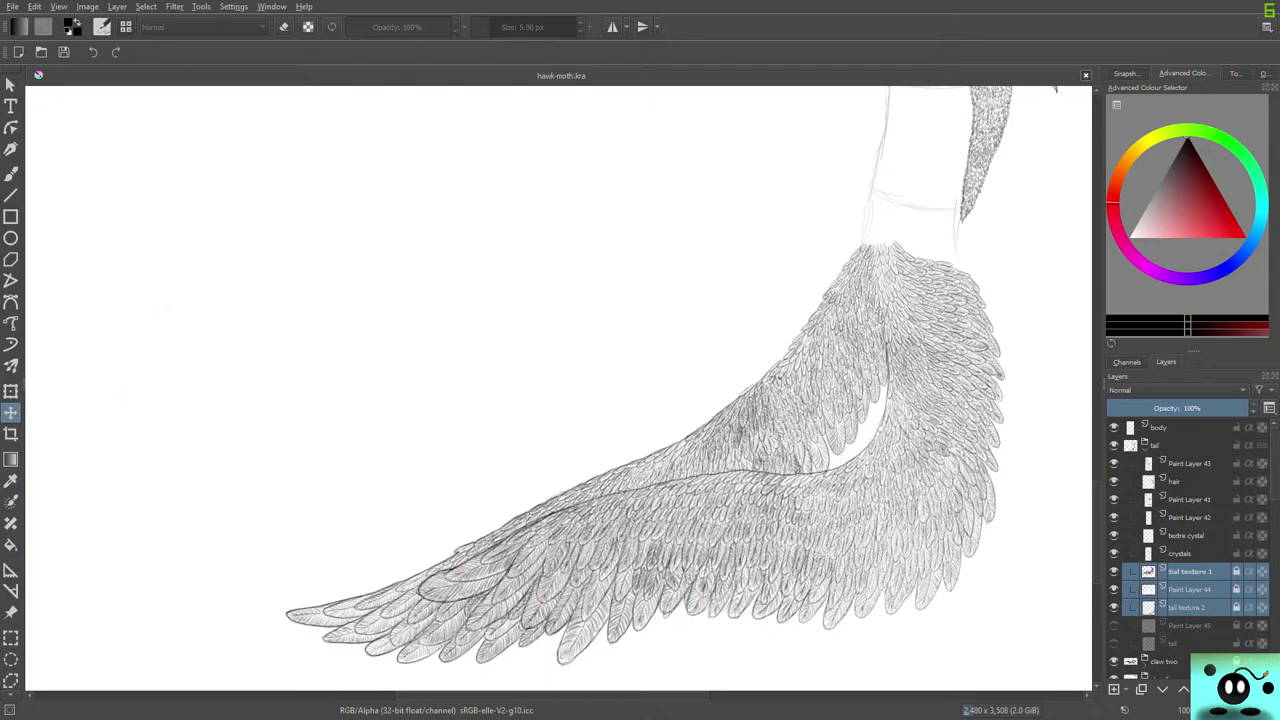
pyautogui.rightClick(1190, 578)
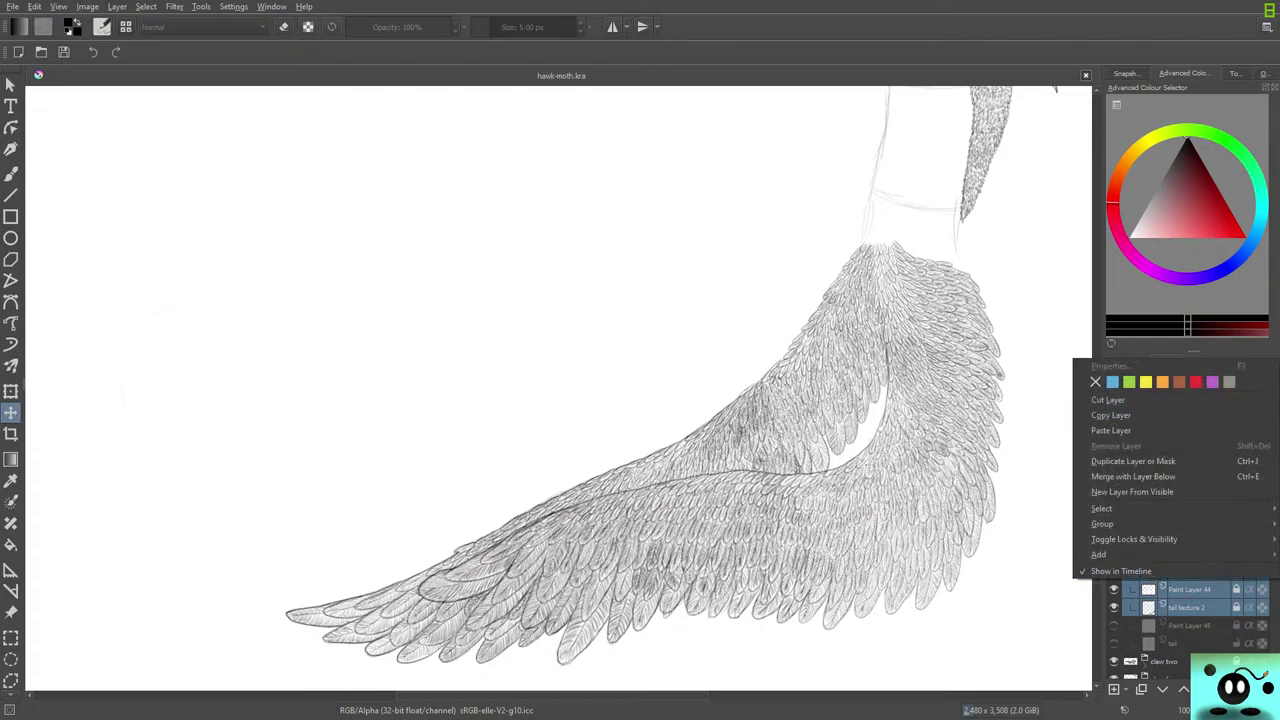
pyautogui.click(1249, 608)
pyautogui.click(1249, 608)
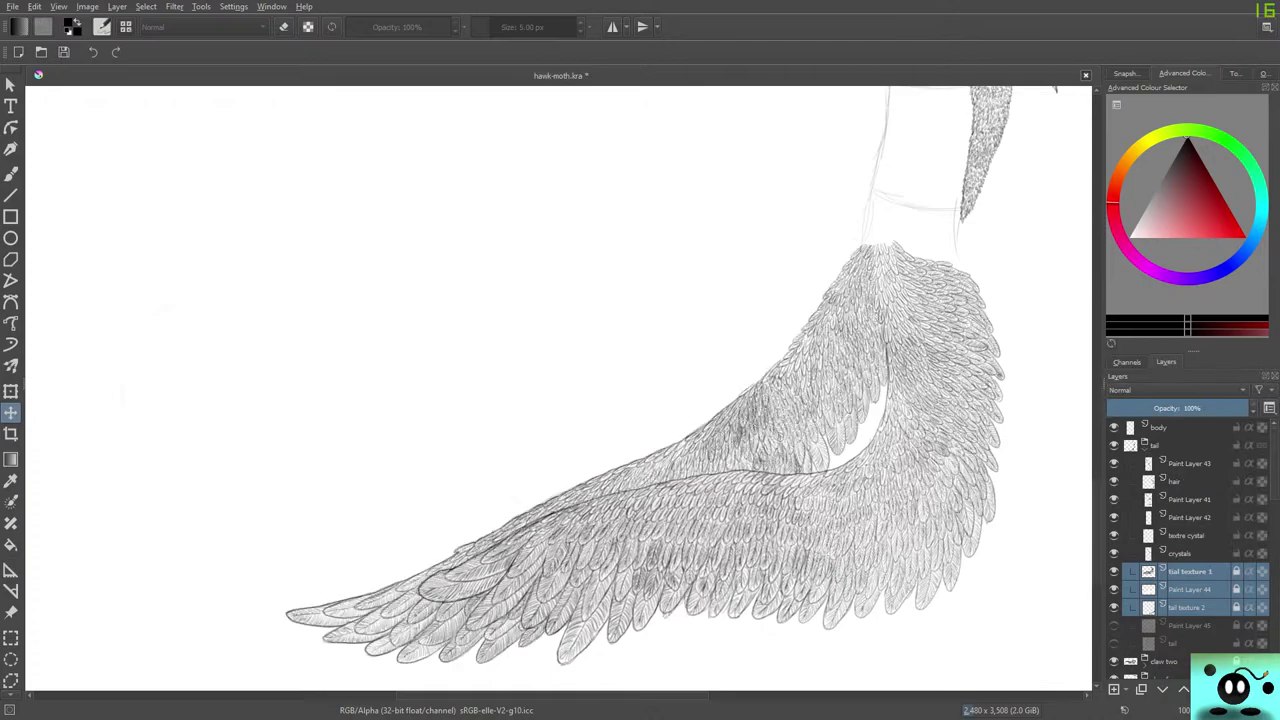
pyautogui.click(1236, 608)
pyautogui.click(1236, 590)
pyautogui.click(1236, 590)
# Quick-group the three selected tail layers and rename the new group "tail end".
pyautogui.rightClick(1236, 589)
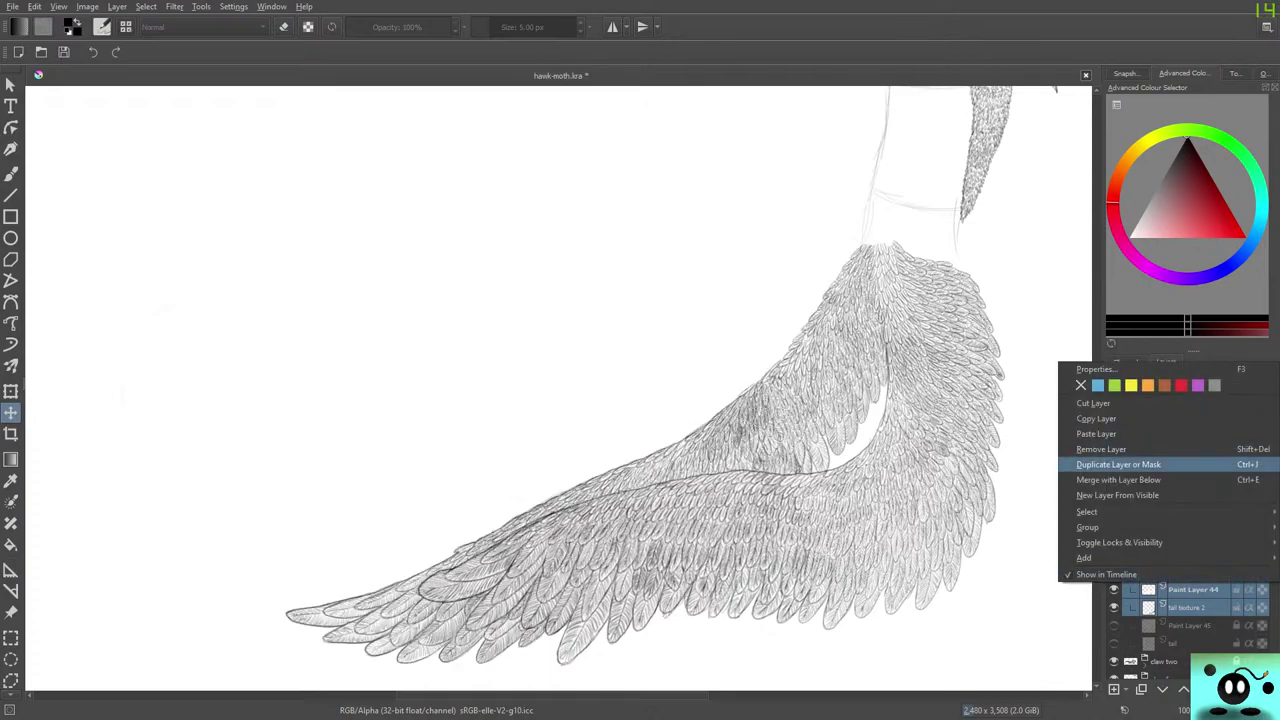
pyautogui.moveTo(1090, 527)
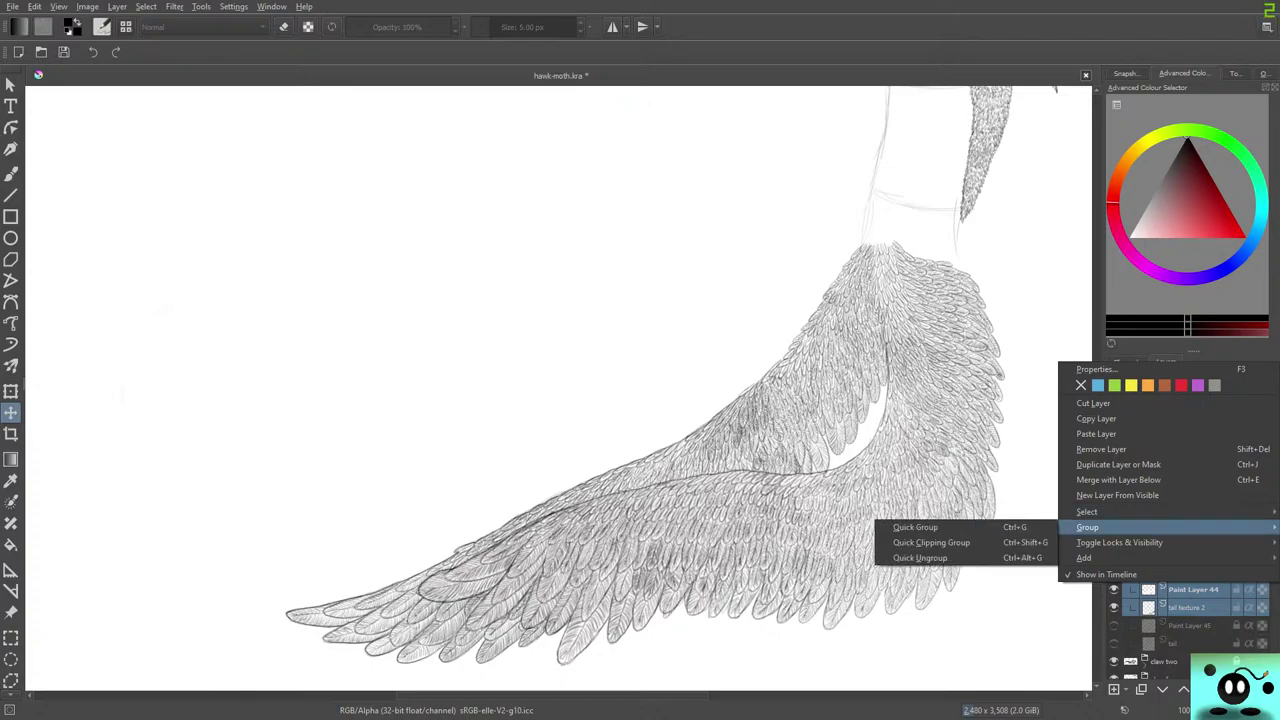
pyautogui.click(915, 527)
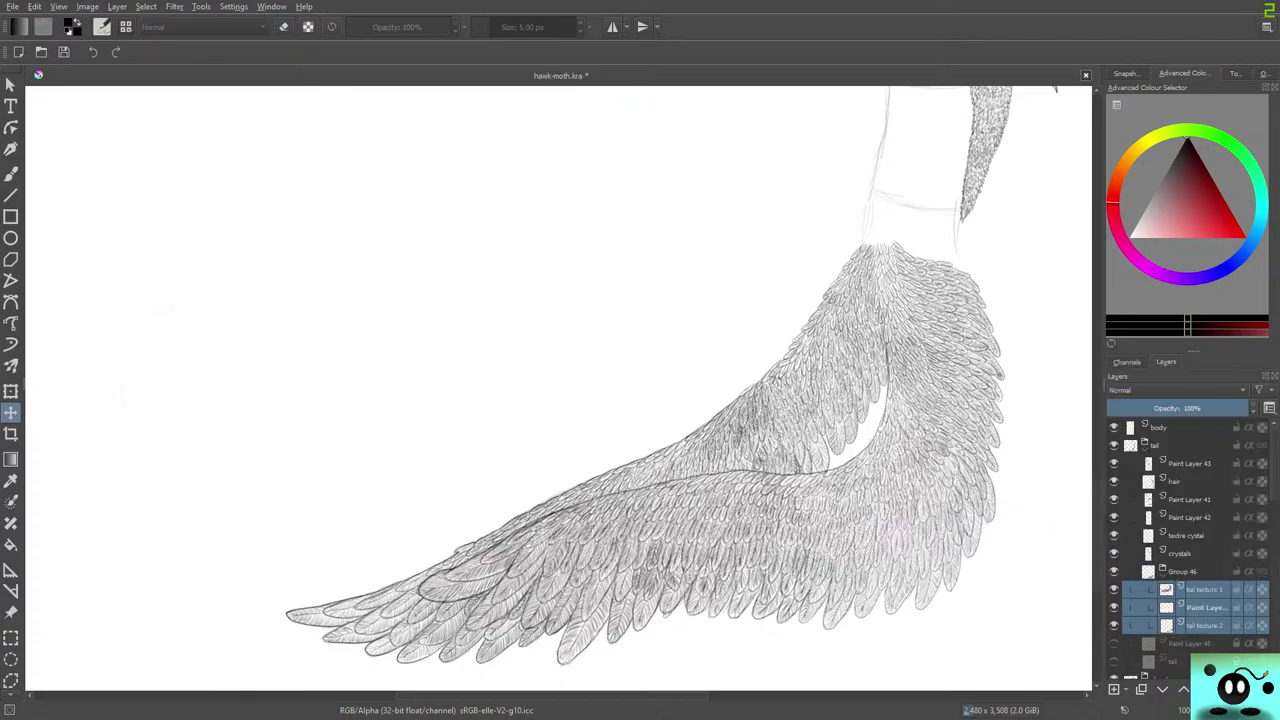
pyautogui.doubleClick(1183, 572)
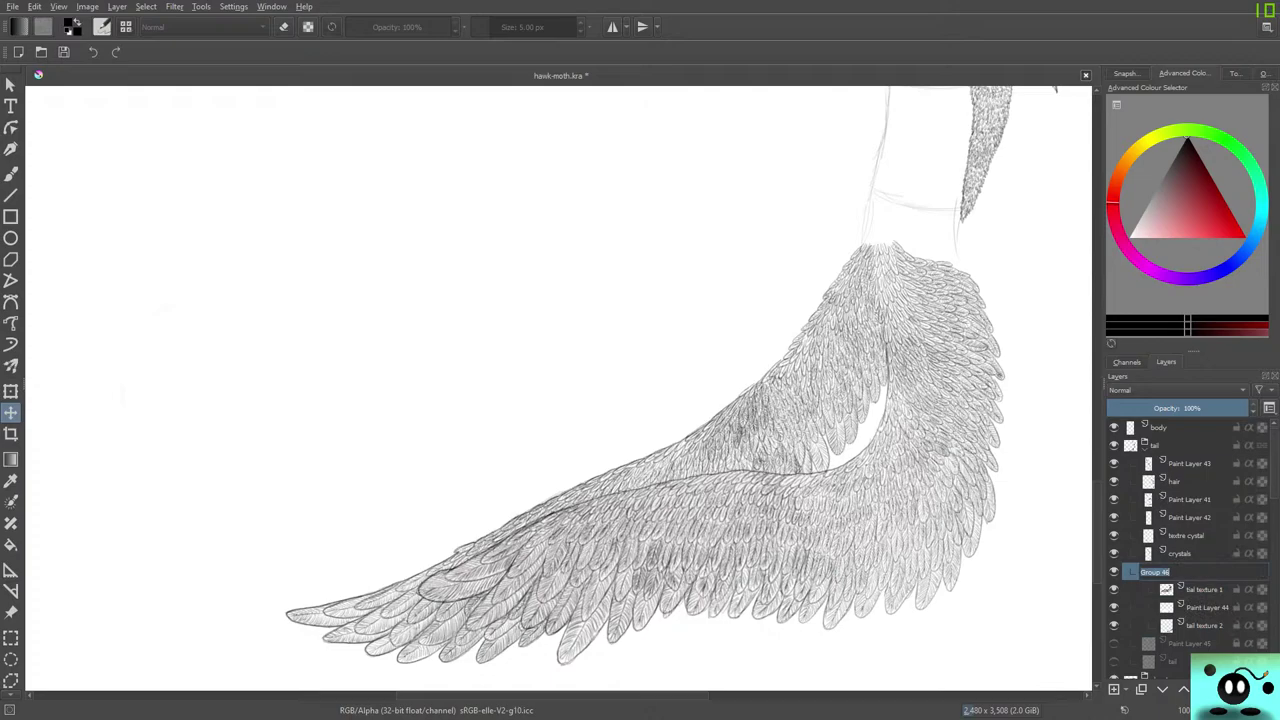
pyautogui.write('tail end')
pyautogui.press('Return')
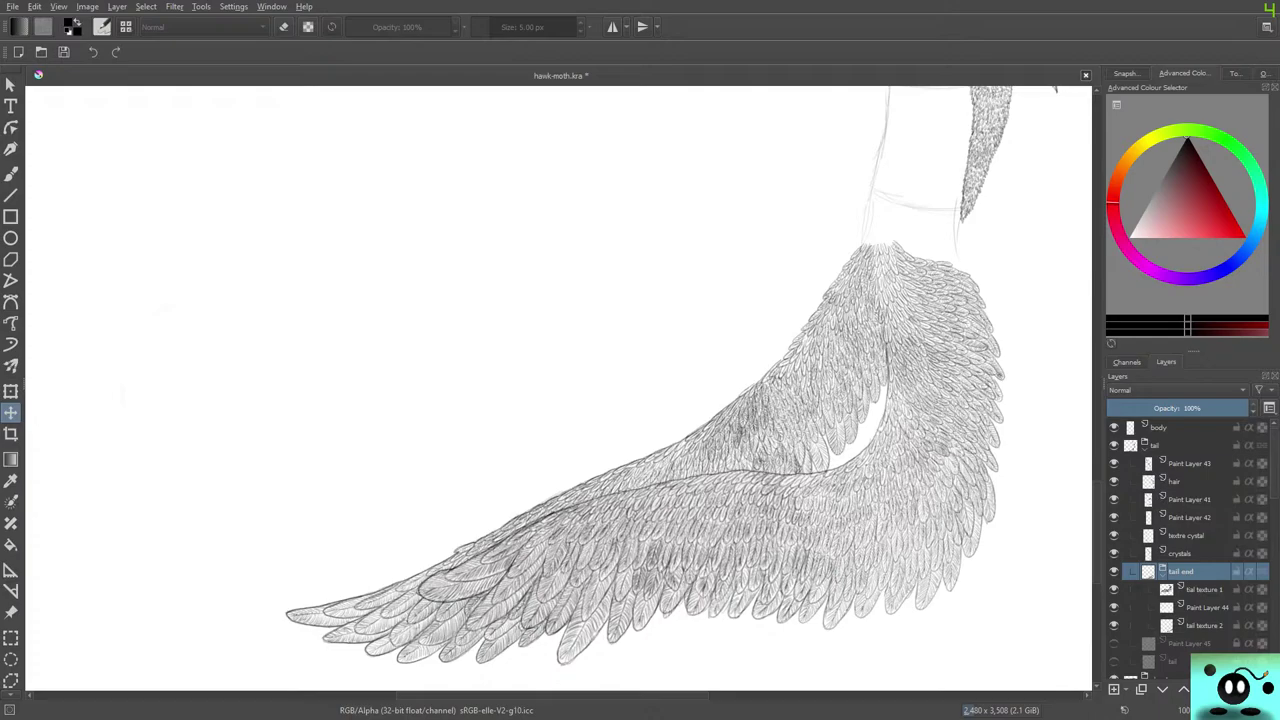
# Shift the tail end group slightly downward and mirror the group horizontally.
pyautogui.press('e')
pyautogui.moveTo(700, 480); pyautogui.dragTo(698, 511)
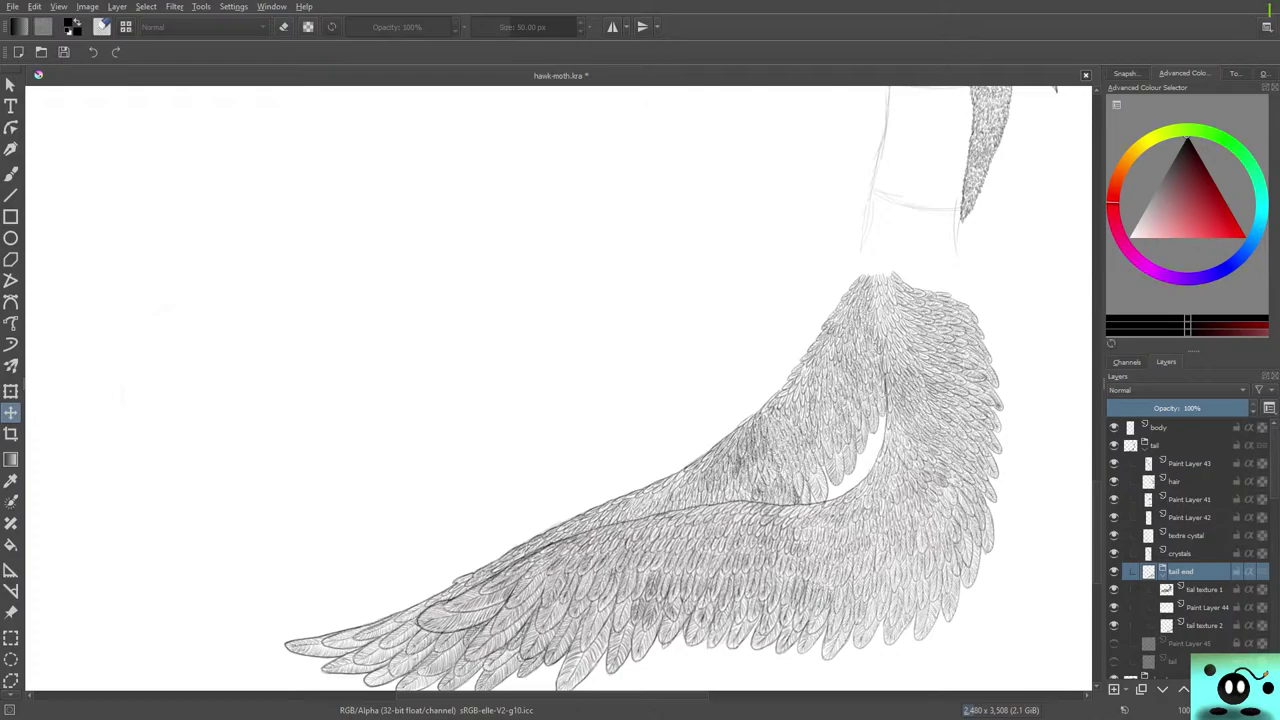
pyautogui.click(146, 7)
pyautogui.press('Right')
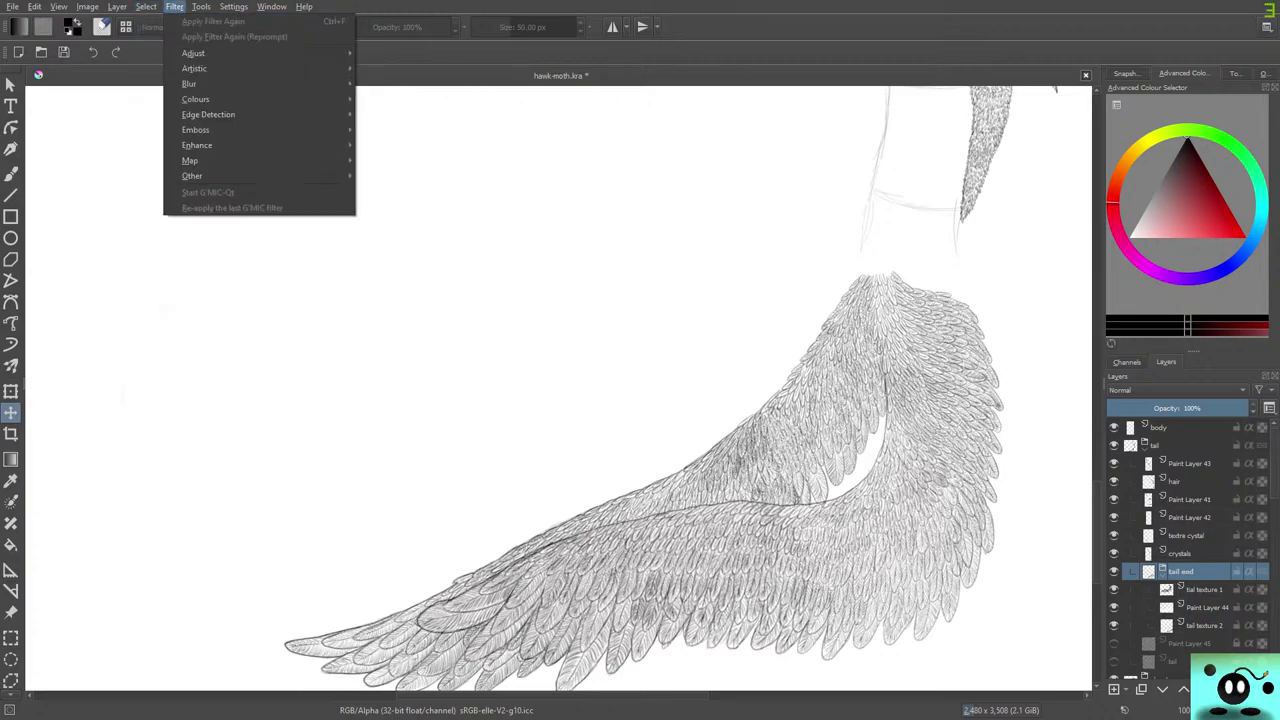
pyautogui.press('Left')
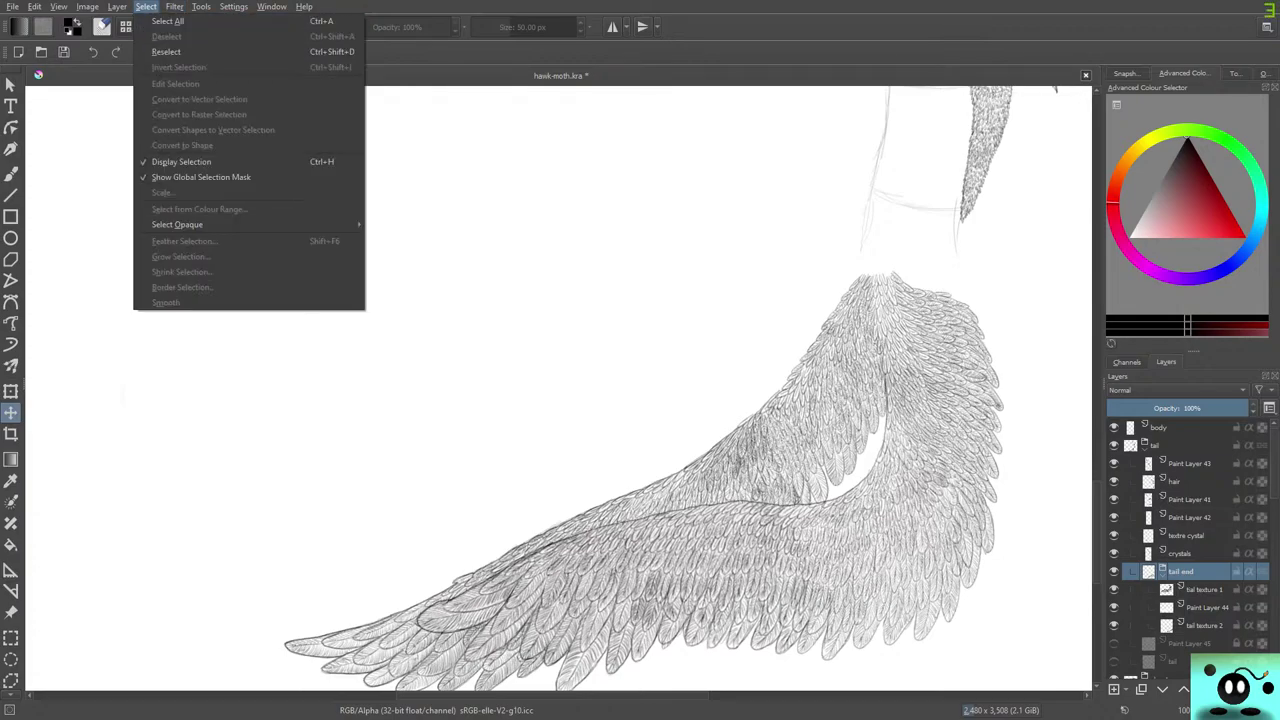
pyautogui.press('Left')
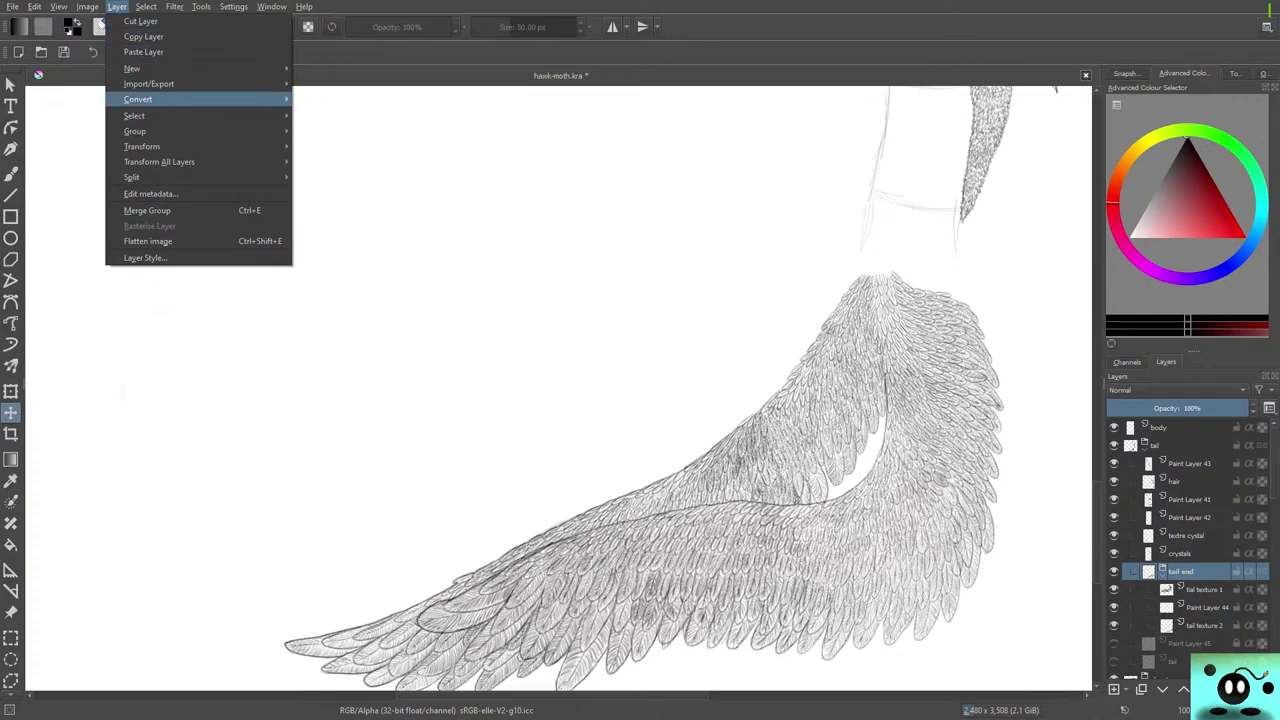
pyautogui.moveTo(150, 116)
pyautogui.press('Down')
pyautogui.press('Down')
pyautogui.press('Down')
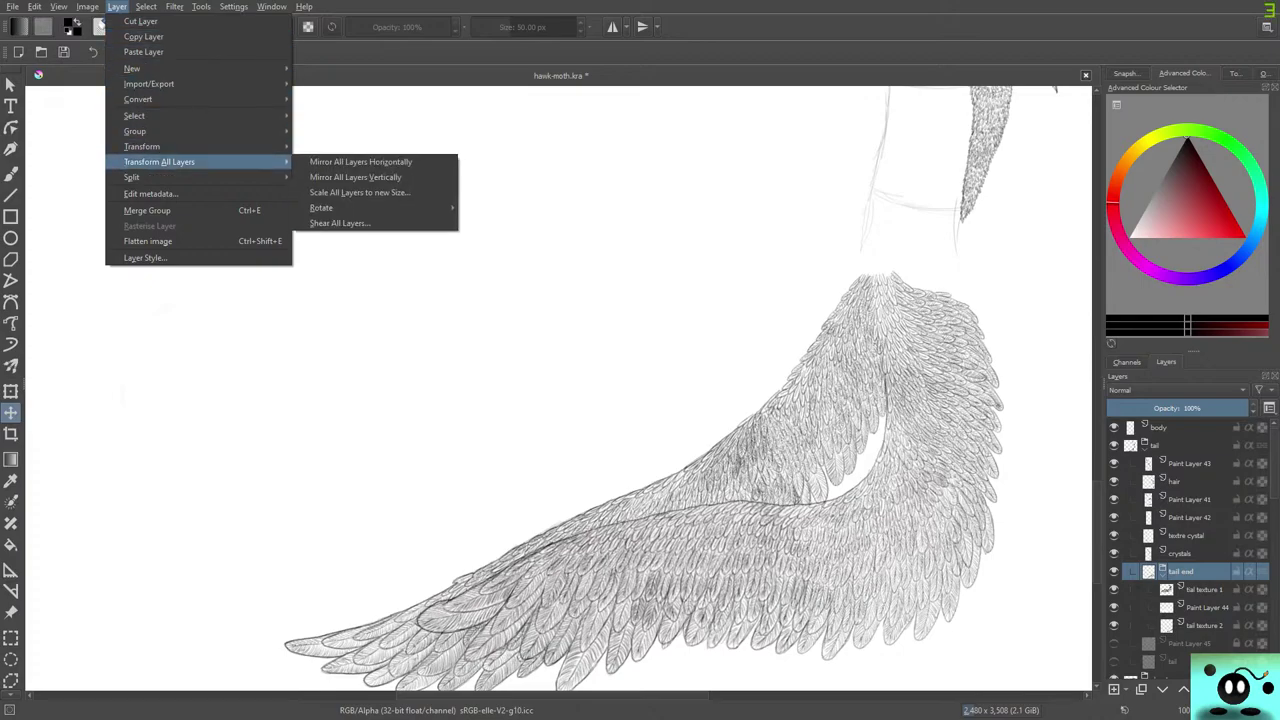
pyautogui.press('Up')
pyautogui.press('Down')
pyautogui.press('Right')
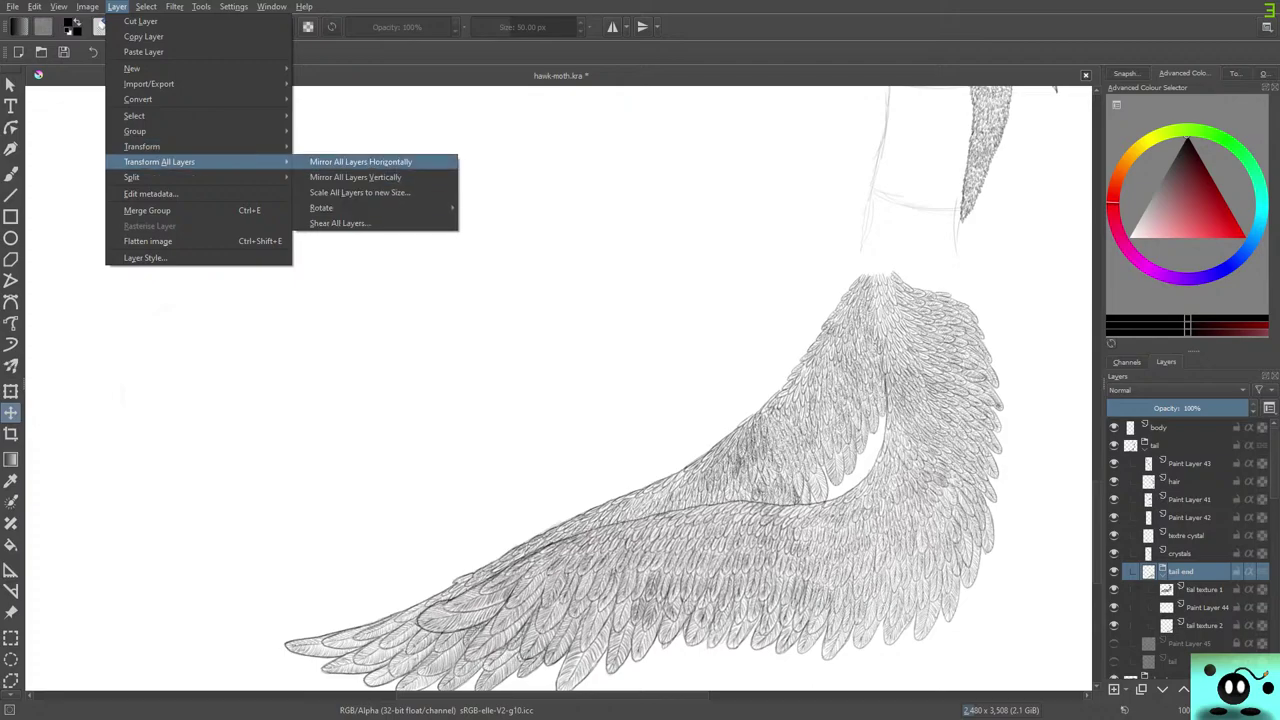
pyautogui.press('Left')
pyautogui.press('Up')
pyautogui.press('Right')
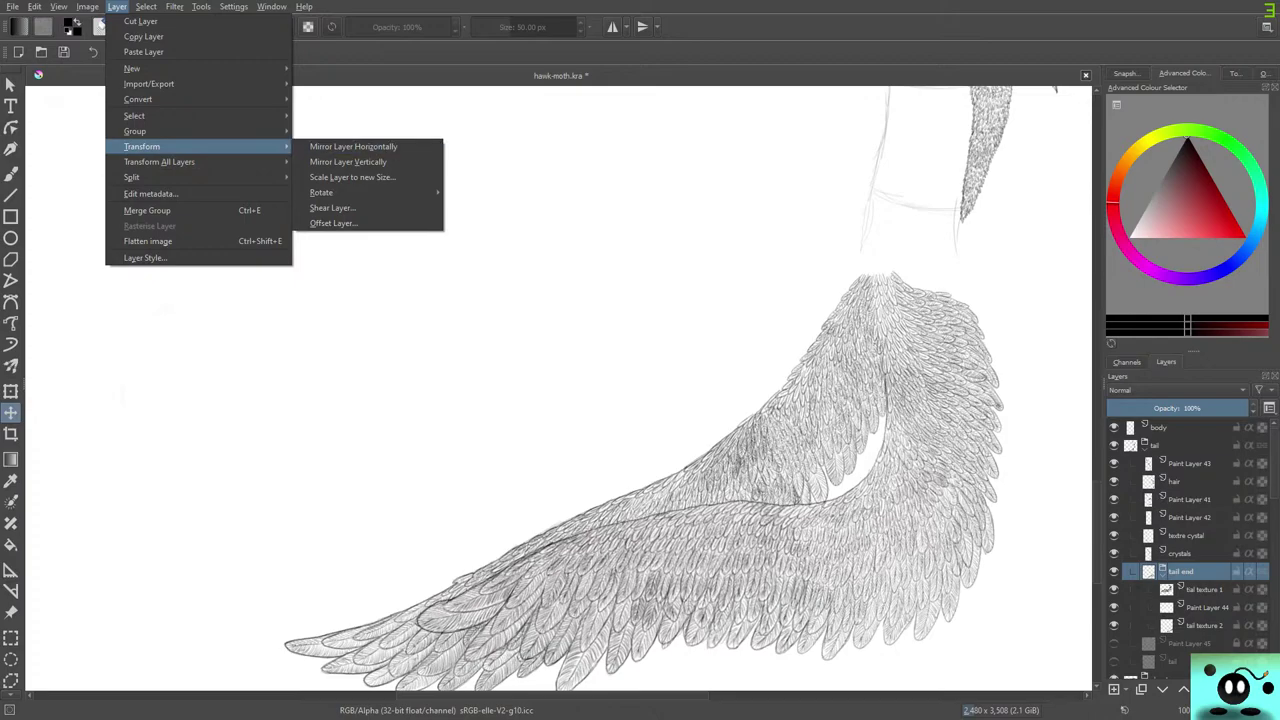
pyautogui.press('Down')
pyautogui.press('Right')
pyautogui.press('Left')
pyautogui.press('Up')
pyautogui.press('Right')
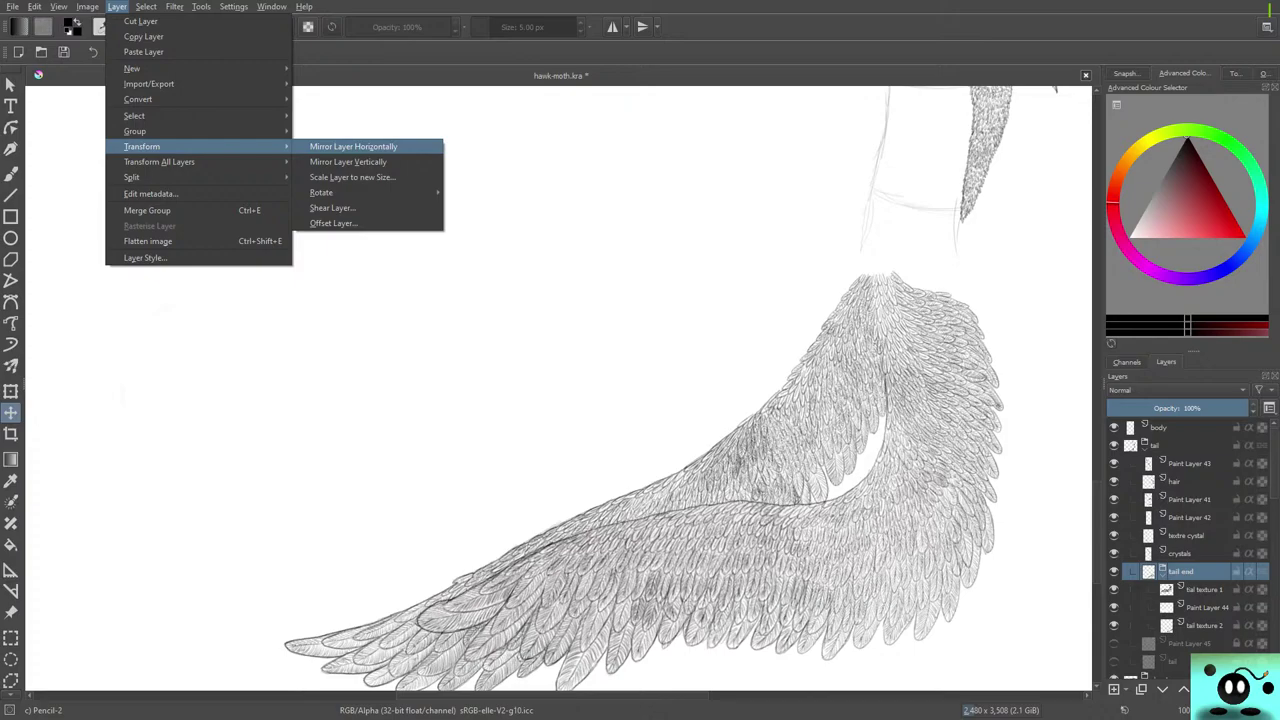
pyautogui.press('Return')
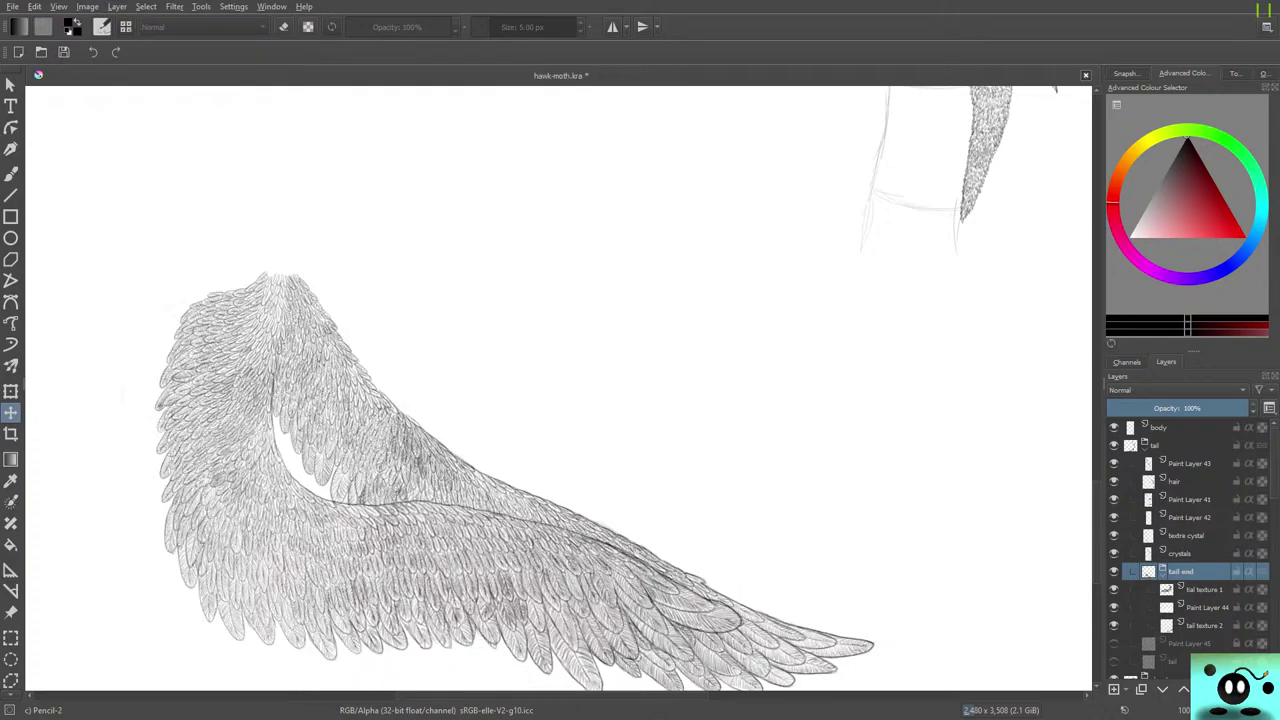
# Move the mirrored tail end group across the canvas so its narrow top sits just beneath the sketched tail base.
pyautogui.moveTo(330, 430); pyautogui.dragTo(920, 430)
pyautogui.moveTo(668, 450); pyautogui.dragTo(710, 462)
pyautogui.press('Right')
pyautogui.press('Right')
pyautogui.press('Right')
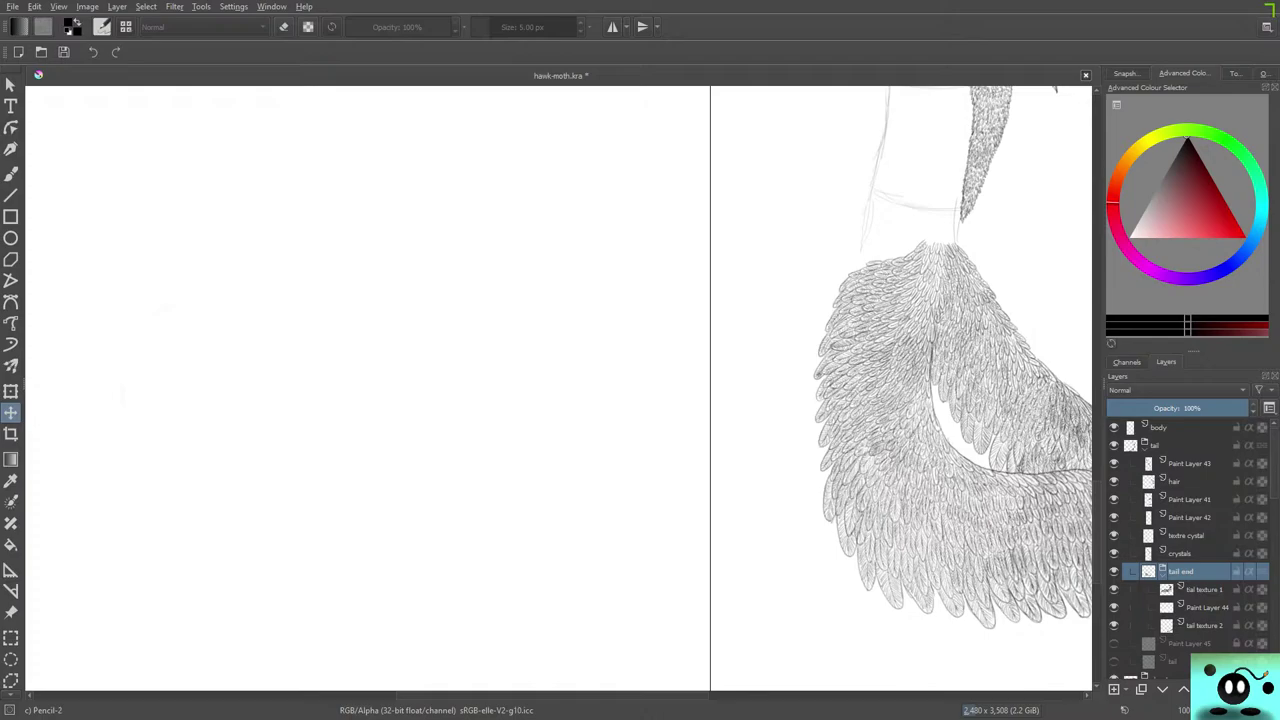
# Lower the tail end group to leave a gap between its top feathers and the sketched tail above.
pyautogui.scroll(-5, 850, 360)
pyautogui.scroll(3, 932, 360)
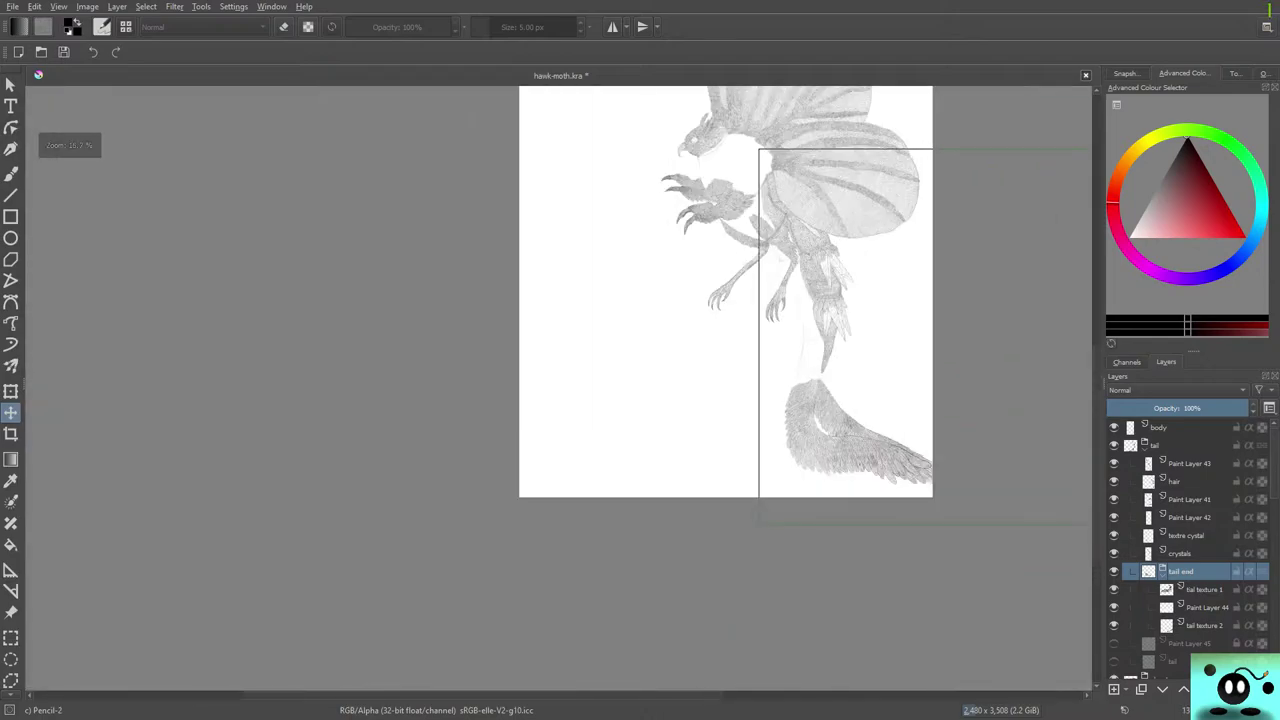
pyautogui.scroll(1, 776, 553)
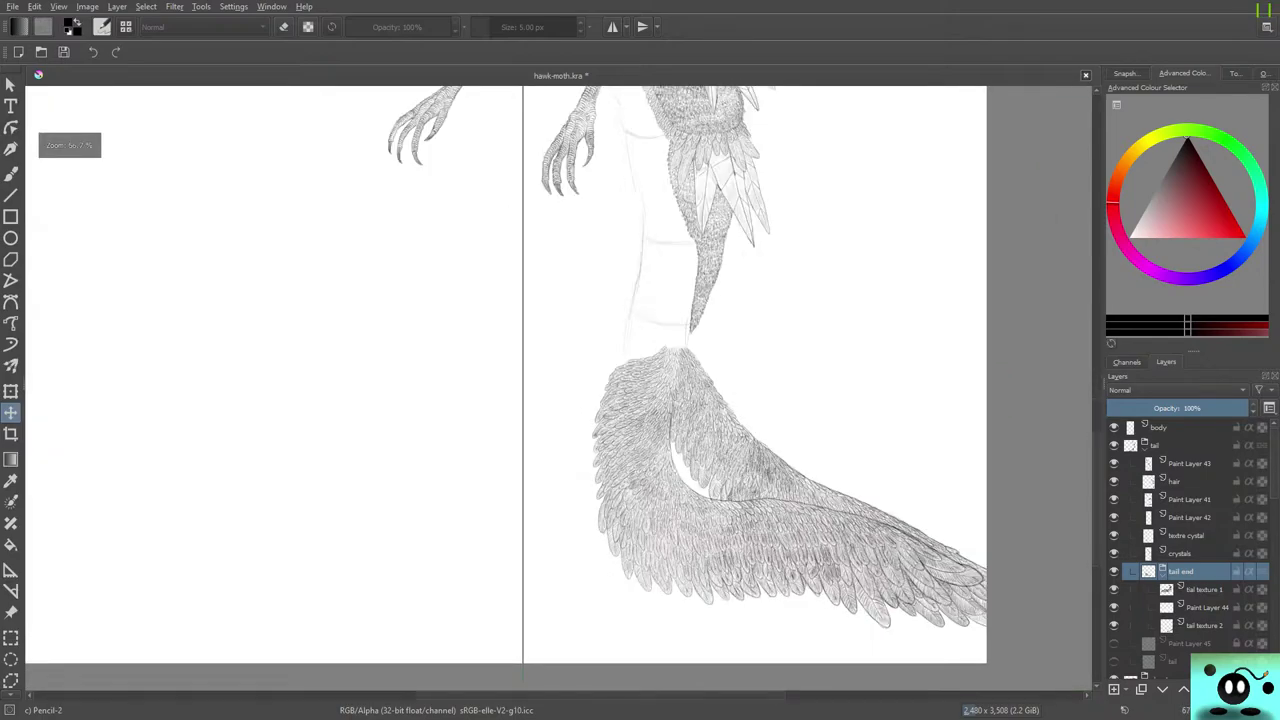
pyautogui.scroll(1, 739, 440)
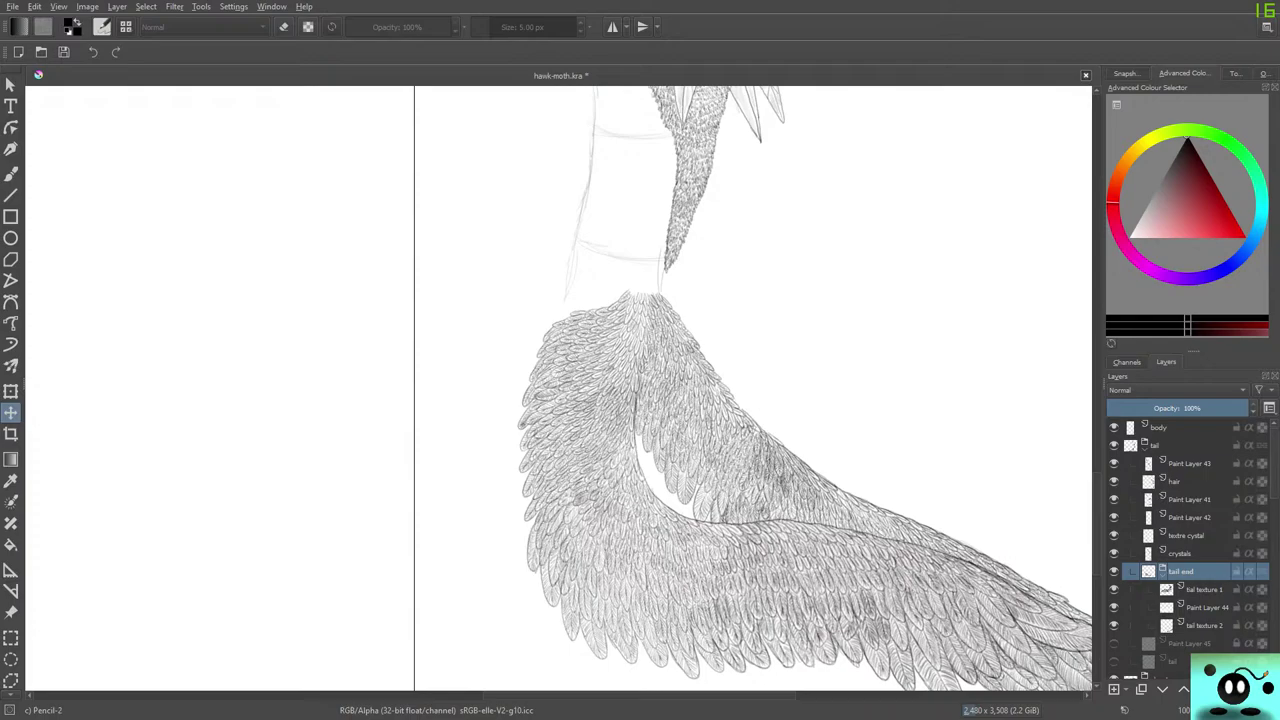
pyautogui.moveTo(680, 420)
pyautogui.mouseDown()
pyautogui.moveTo(671, 450)
pyautogui.moveTo(684, 490)
pyautogui.moveTo(690, 440)
pyautogui.mouseUp()
pyautogui.moveTo(697, 486); pyautogui.dragTo(707, 522)
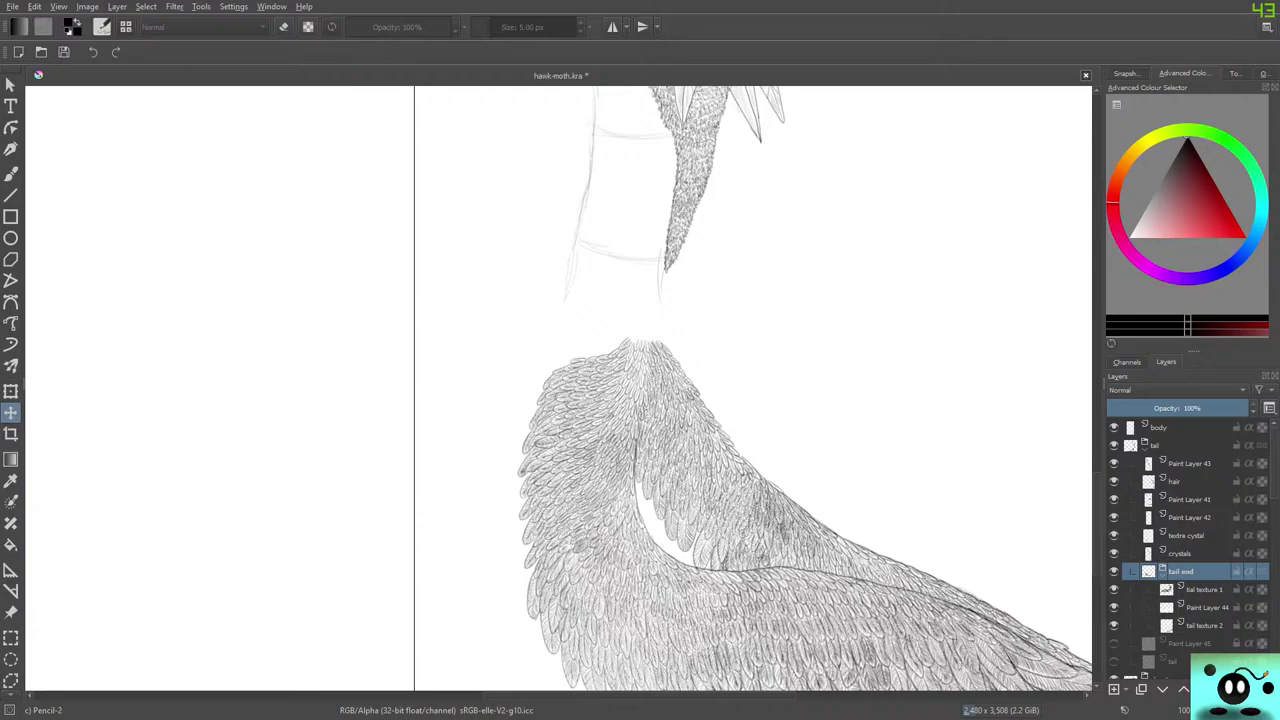
# Shift the tail end group left until the feather tips fit inside the canvas edge.
pyautogui.moveTo(640, 390); pyautogui.dragTo(555, 390)
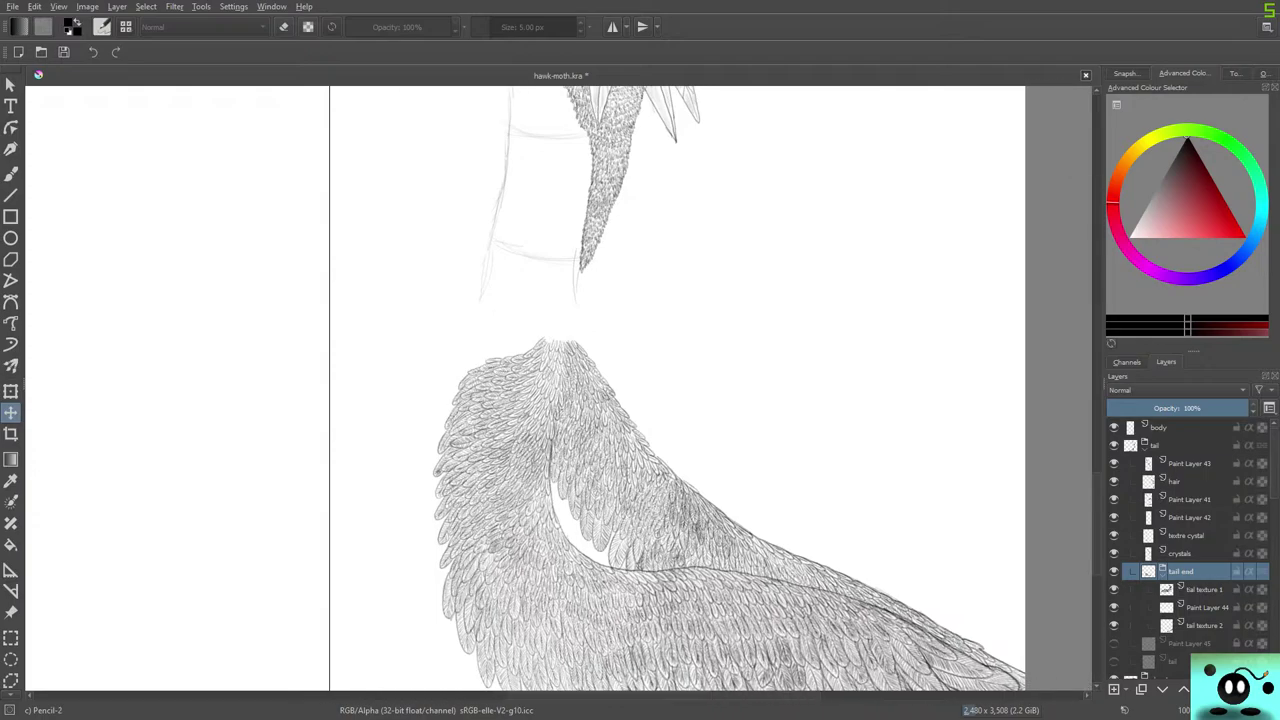
pyautogui.scroll(-3, 675, 390)
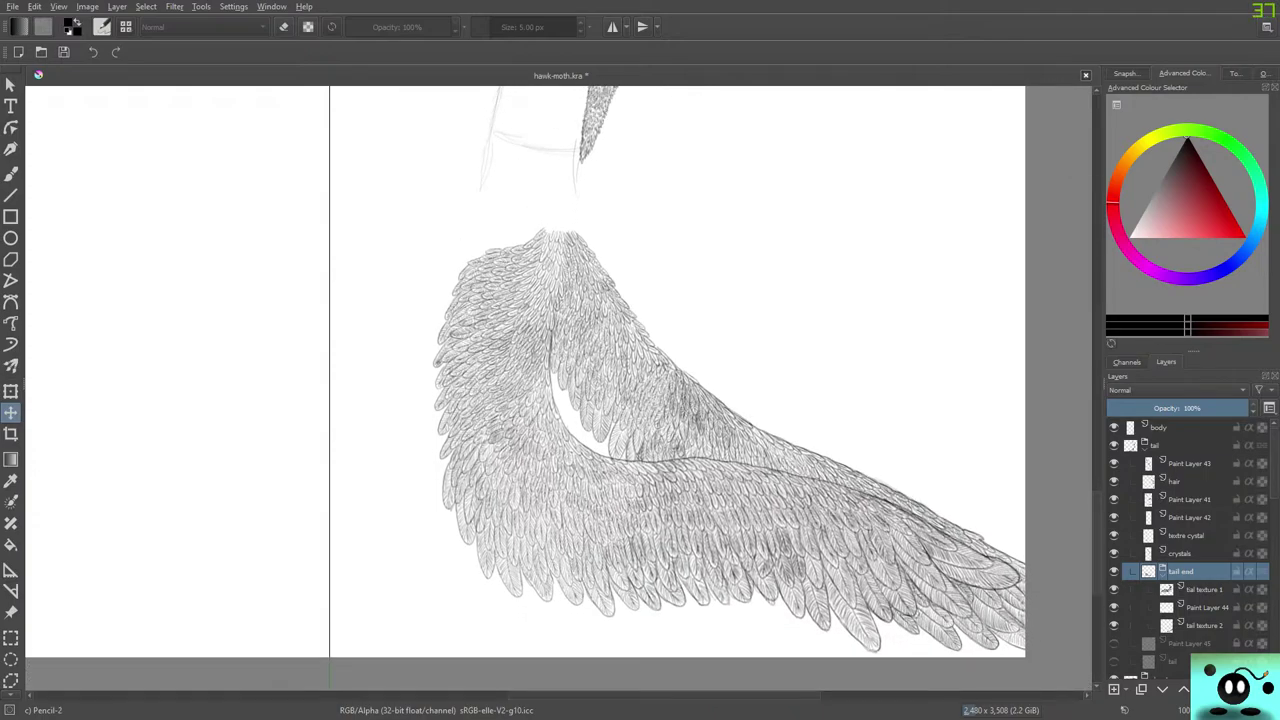
pyautogui.moveTo(1097, 543)
pyautogui.mouseDown()
pyautogui.moveTo(1097, 379)
pyautogui.moveTo(1097, 548)
pyautogui.moveTo(1097, 537)
pyautogui.mouseUp()
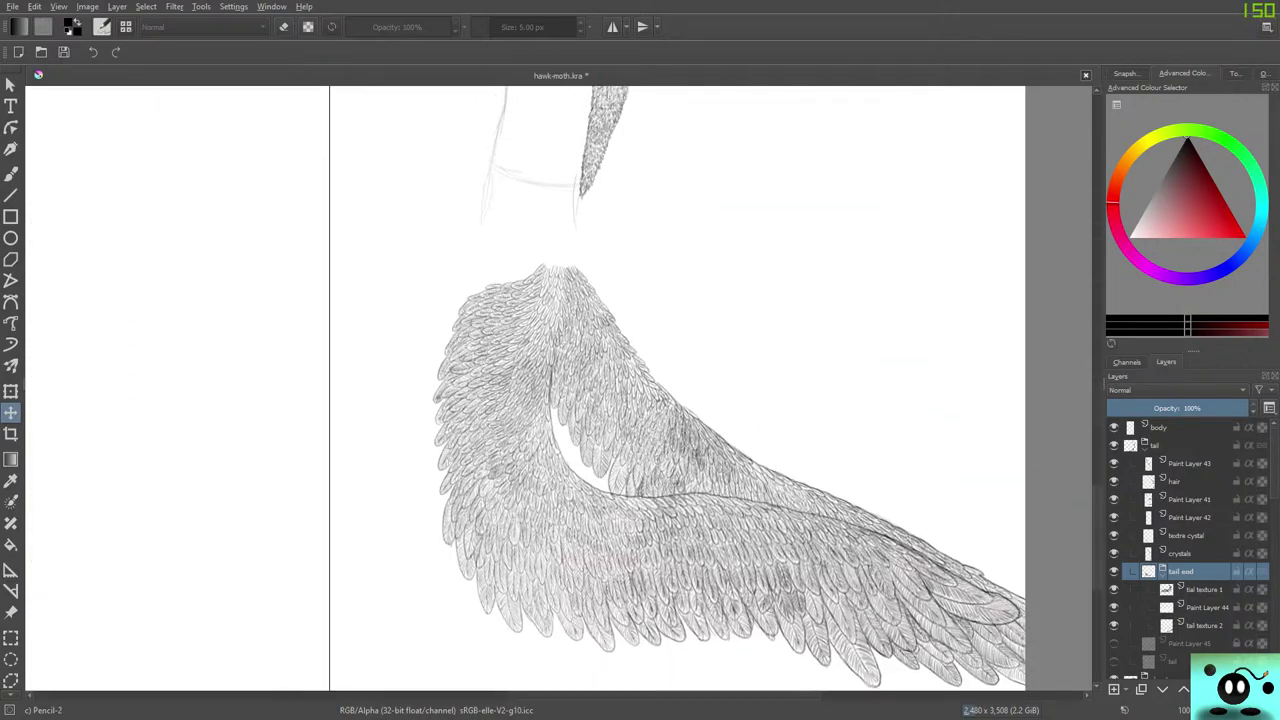
pyautogui.moveTo(650, 480)
pyautogui.mouseDown()
pyautogui.moveTo(626, 470)
pyautogui.moveTo(593, 507)
pyautogui.moveTo(577, 465)
pyautogui.moveTo(535, 484)
pyautogui.moveTo(635, 488)
pyautogui.mouseUp()
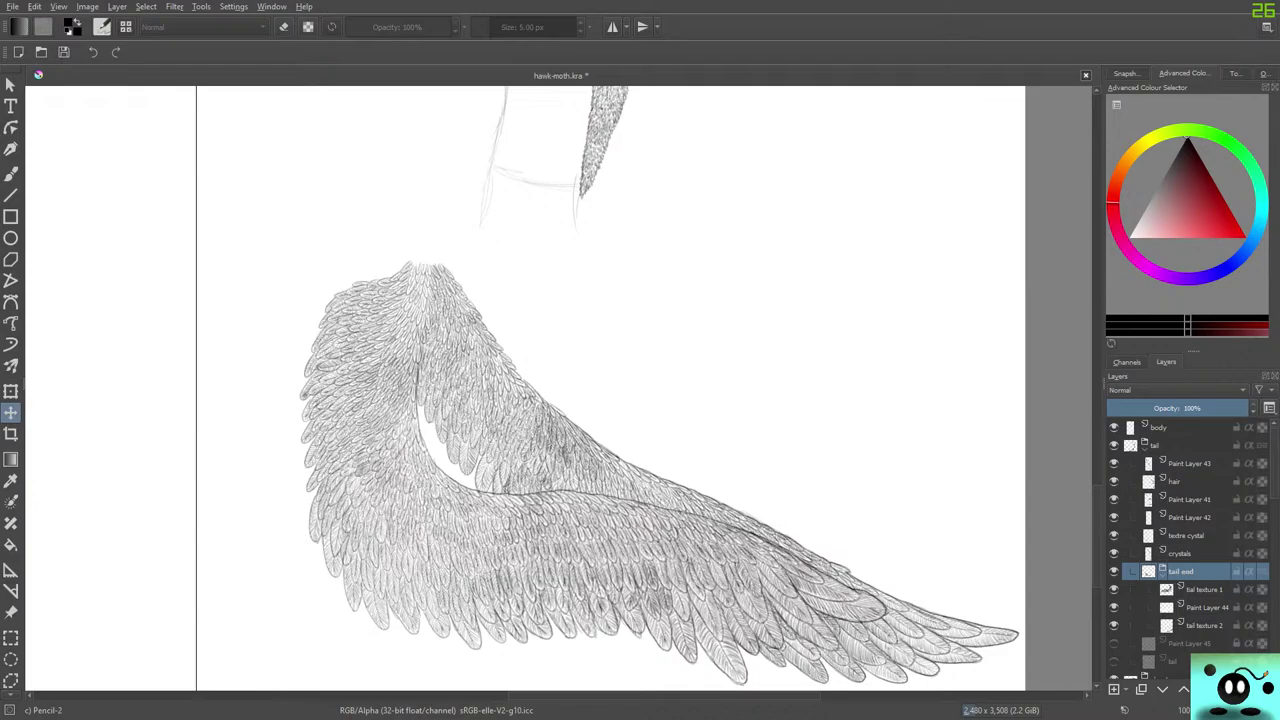
# Collapse and lock the tail end group, and make the parent tail group the active layer.
pyautogui.click(1192, 463)
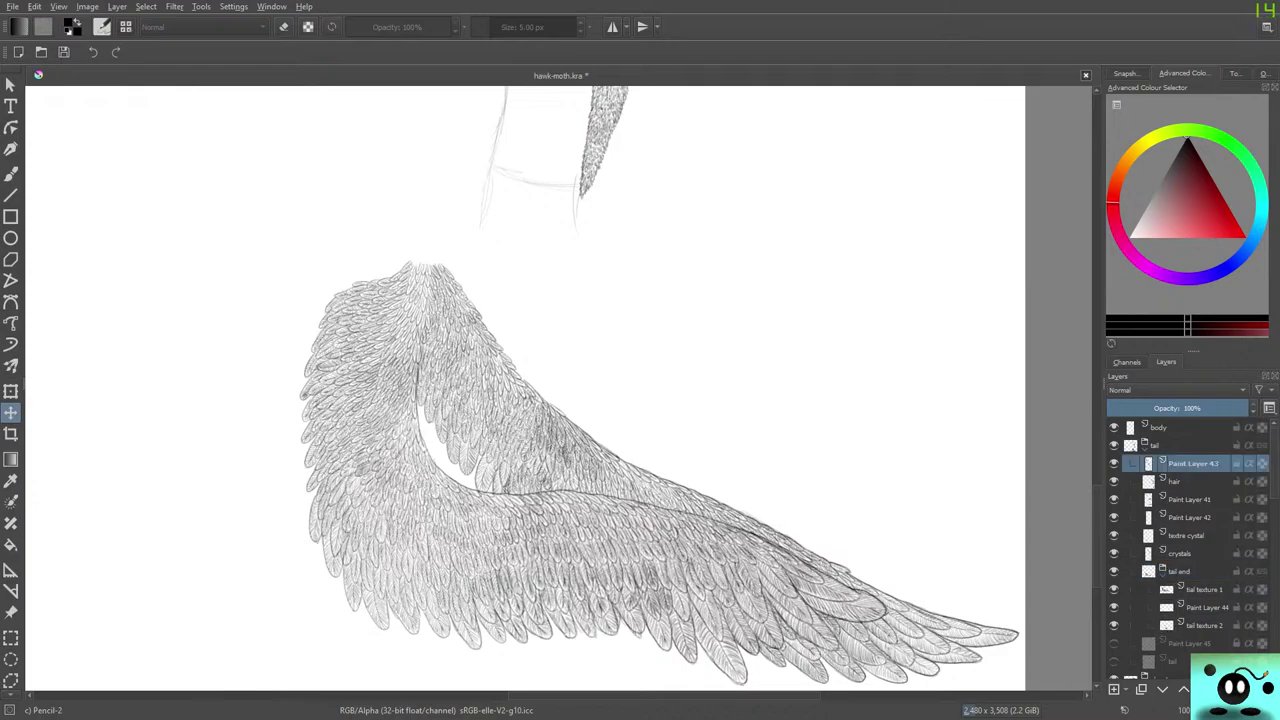
pyautogui.click(1162, 573)
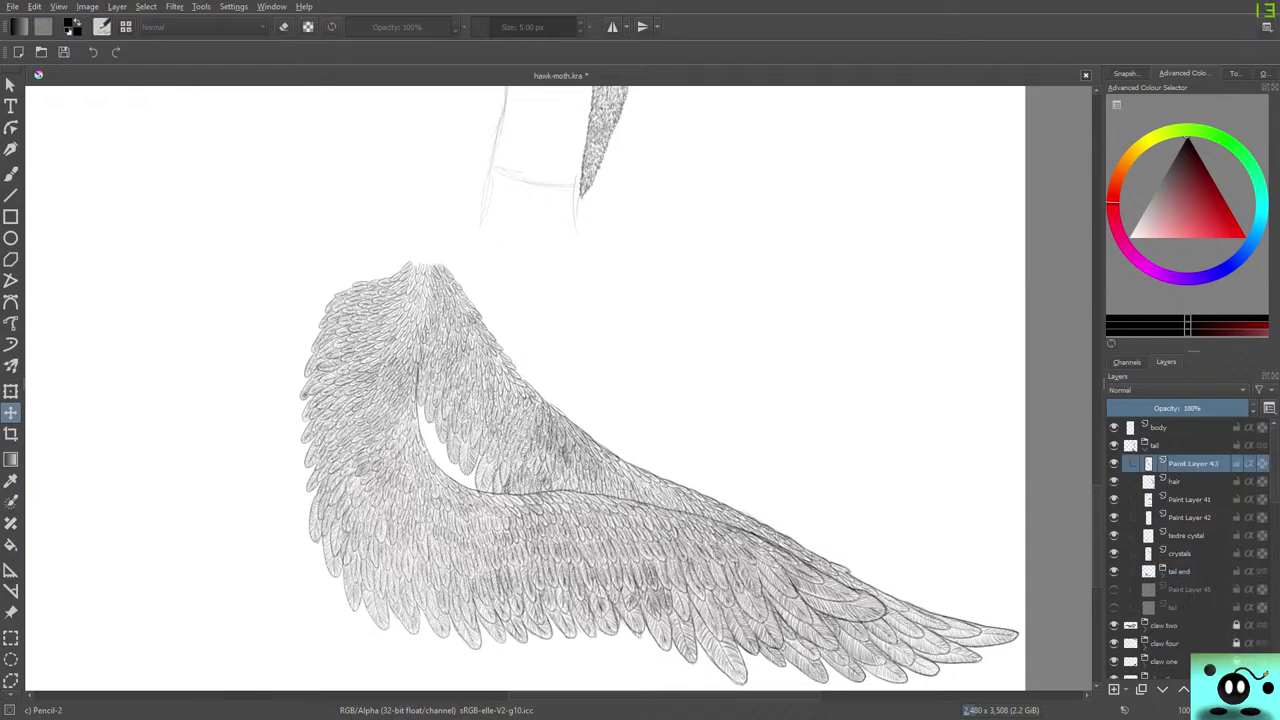
pyautogui.click(1236, 572)
pyautogui.click(1160, 446)
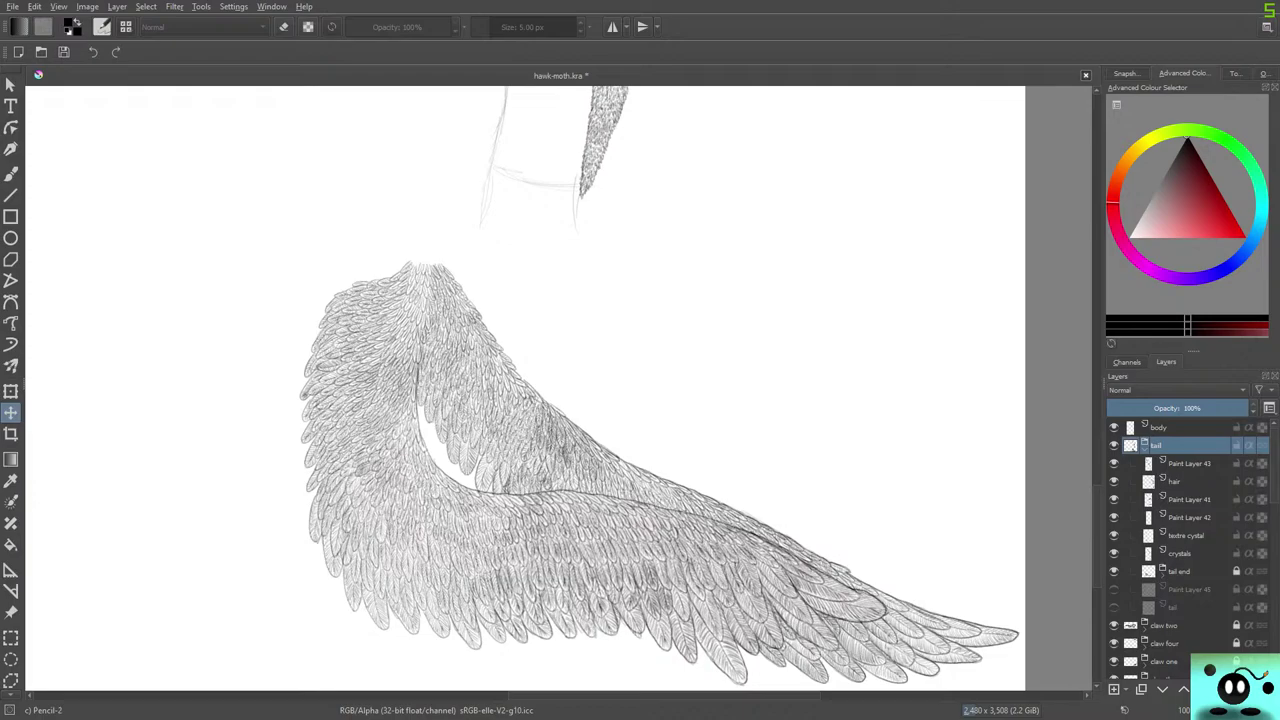
# Collapse the claw three and legs 1 groups in the layer stack.
pyautogui.moveTo(1097, 536); pyautogui.dragTo(1097, 359)
pyautogui.scroll(-3, 525, 390)
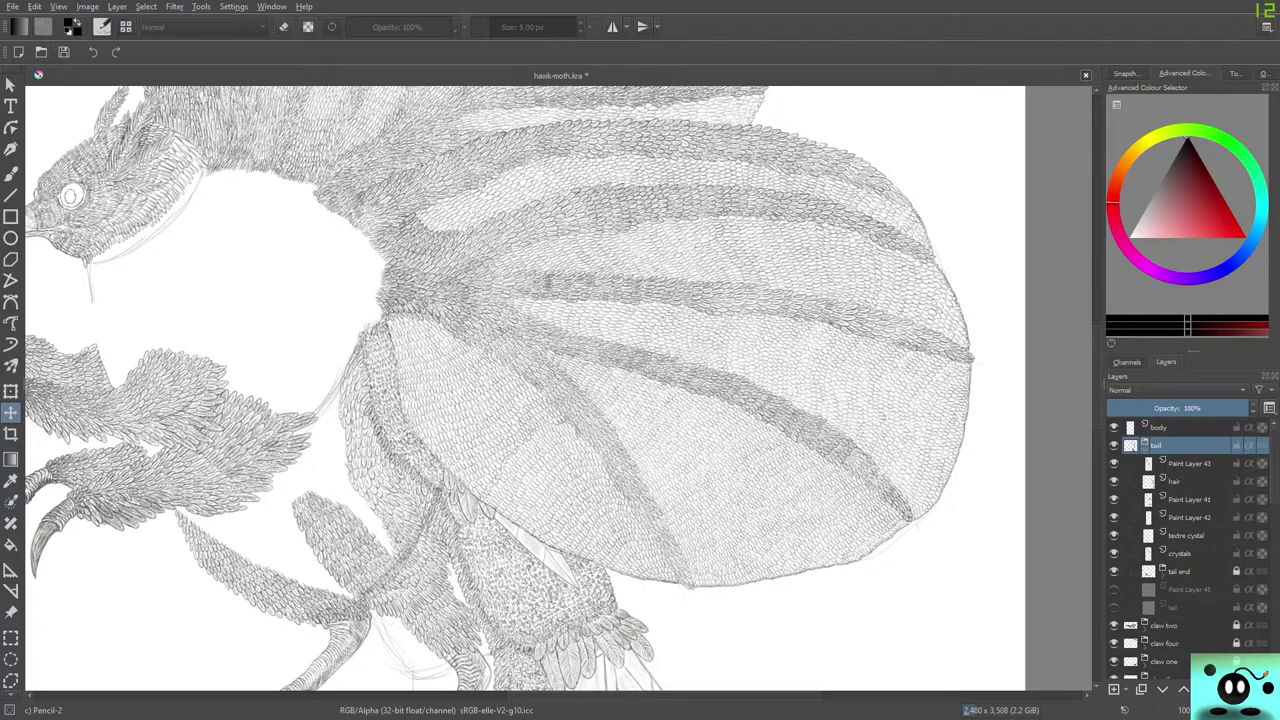
pyautogui.scroll(-5, 1190, 540)
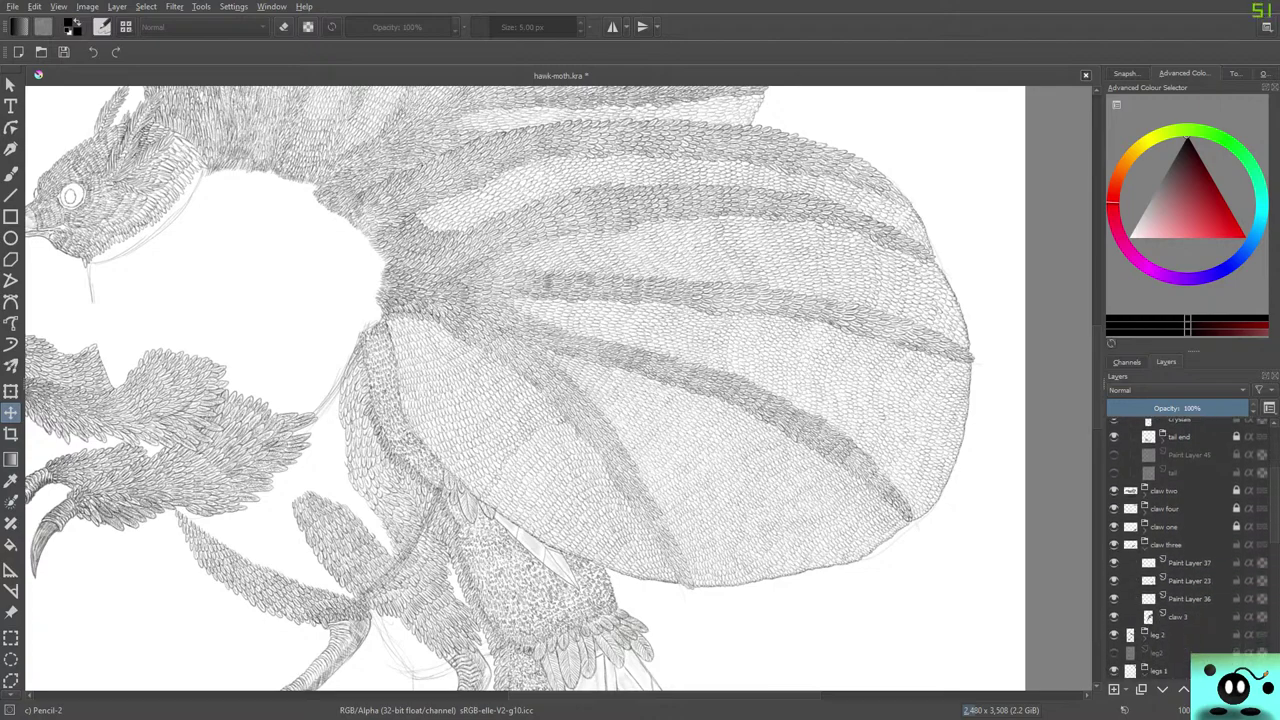
pyautogui.click(1145, 549)
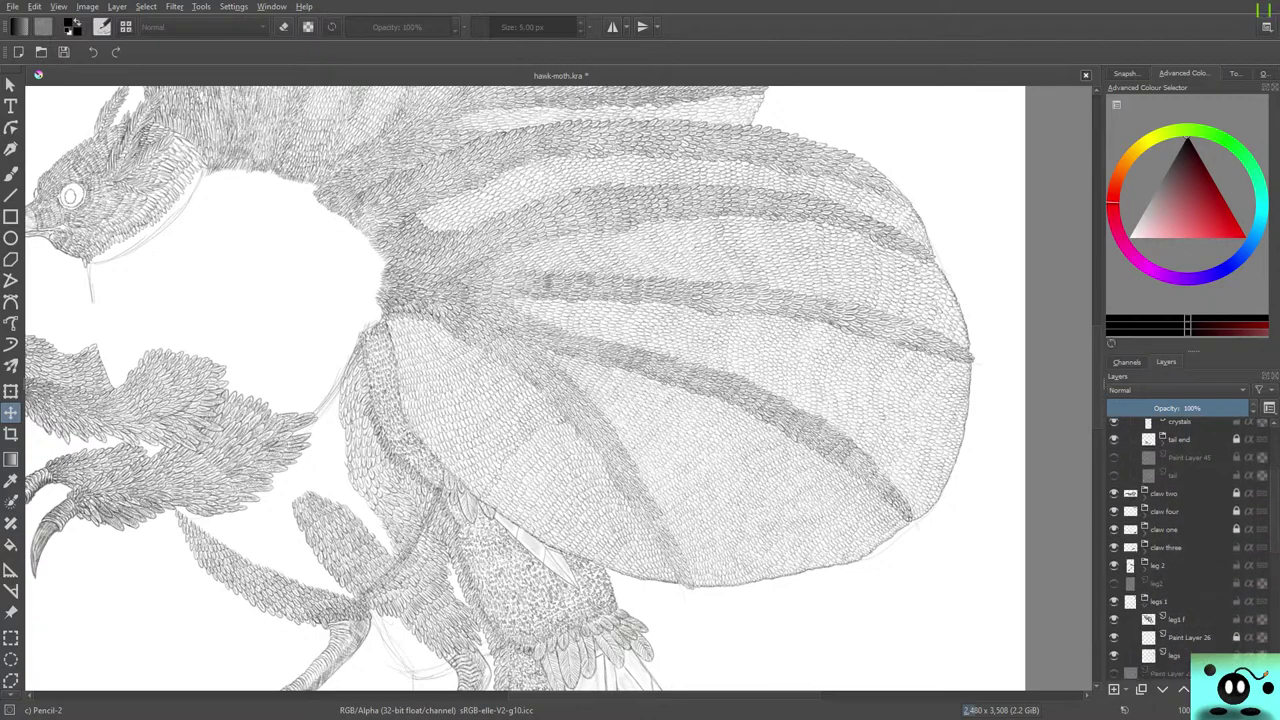
pyautogui.click(1144, 565)
pyautogui.click(1131, 565)
pyautogui.click(1145, 603)
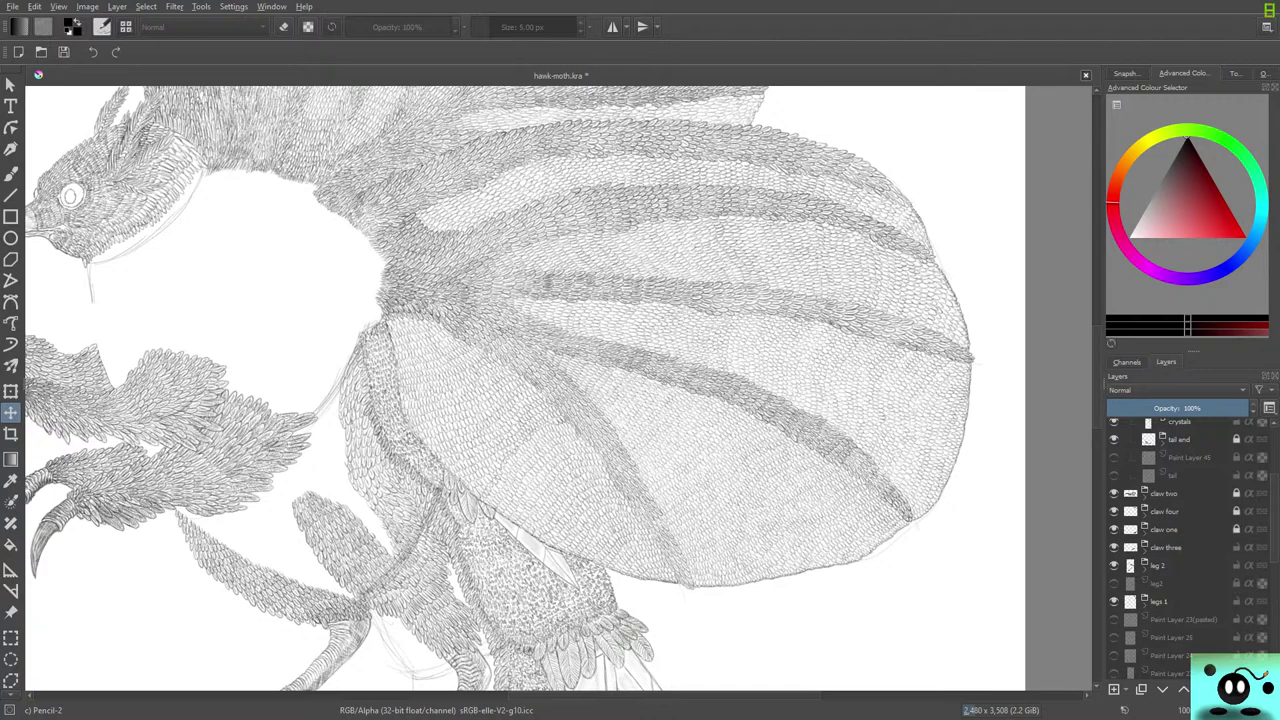
# Collapse the wing 2 group and check the remaining groups down to the background layer.
pyautogui.scroll(-3, 1188, 548)
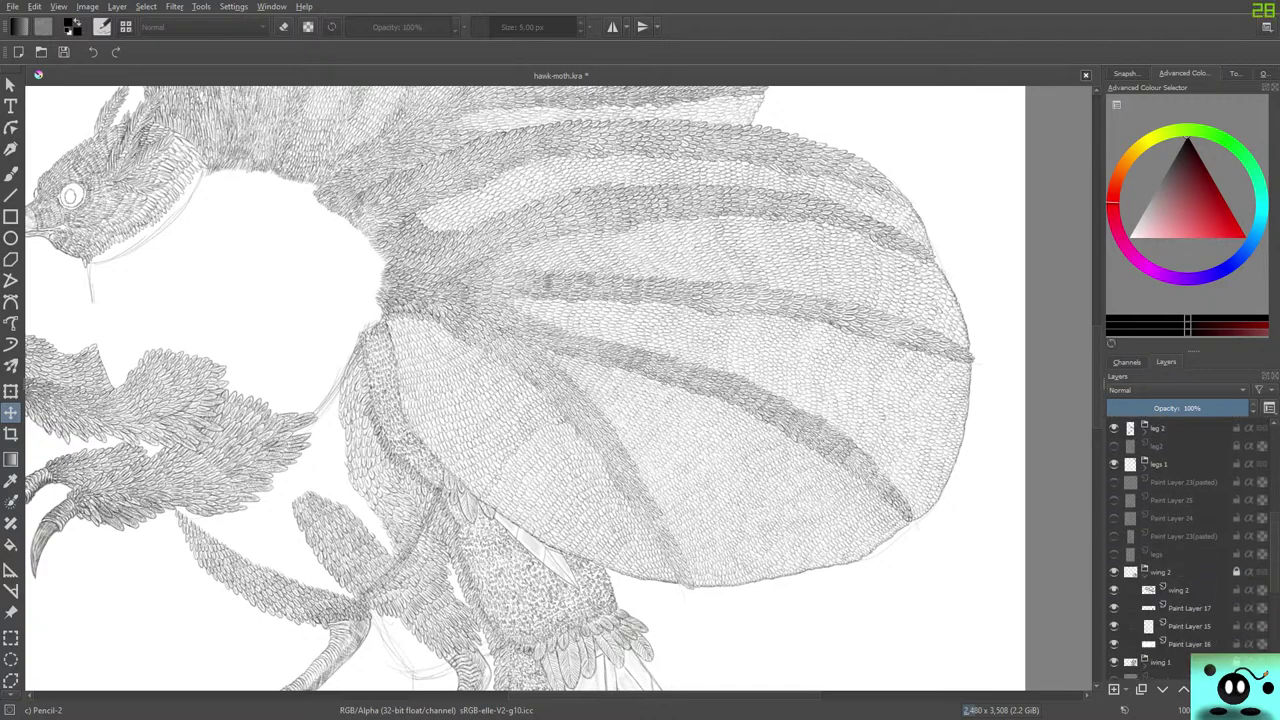
pyautogui.click(1131, 572)
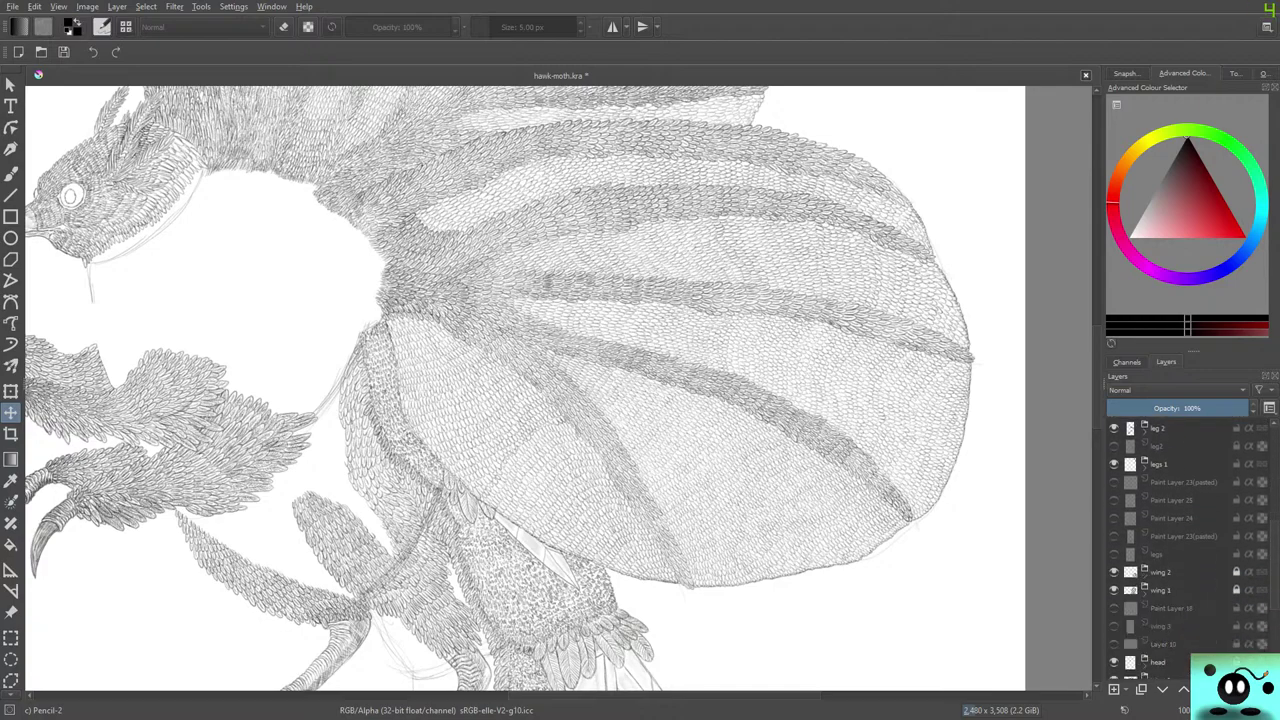
pyautogui.scroll(-2, 1188, 548)
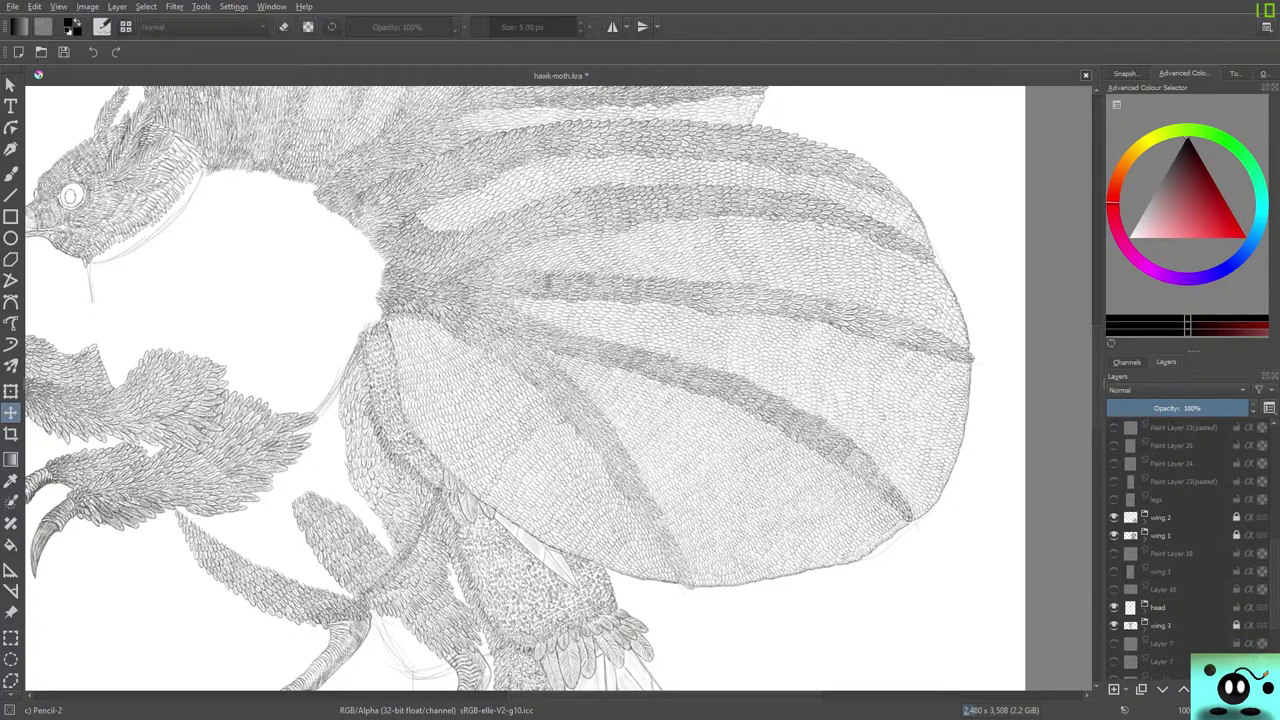
pyautogui.click(1145, 629)
pyautogui.scroll(-4, 1188, 548)
pyautogui.scroll(4, 1188, 548)
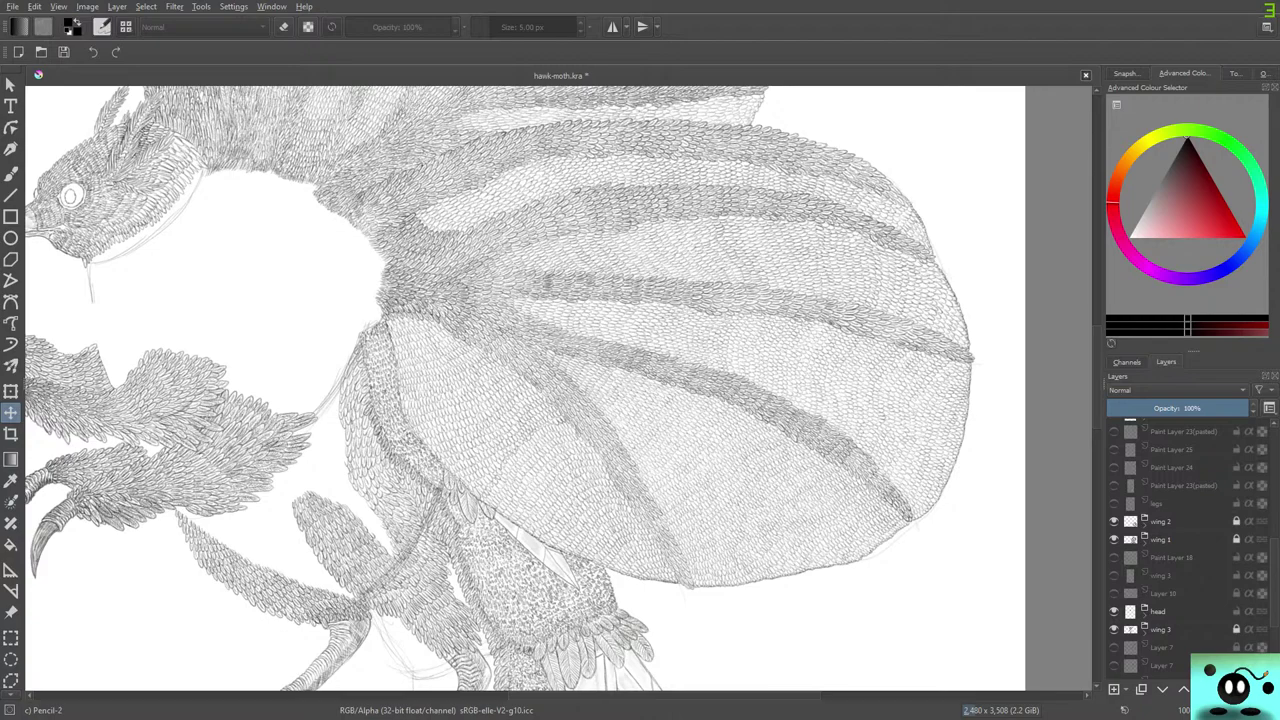
# Unlock the wing 3, wing 1 and wing 2 groups, selecting them together with the head group.
pyautogui.click(1180, 611)
pyautogui.keyDown('ctrl'); pyautogui.click(1180, 629); pyautogui.keyUp('ctrl')
pyautogui.click(1236, 629)
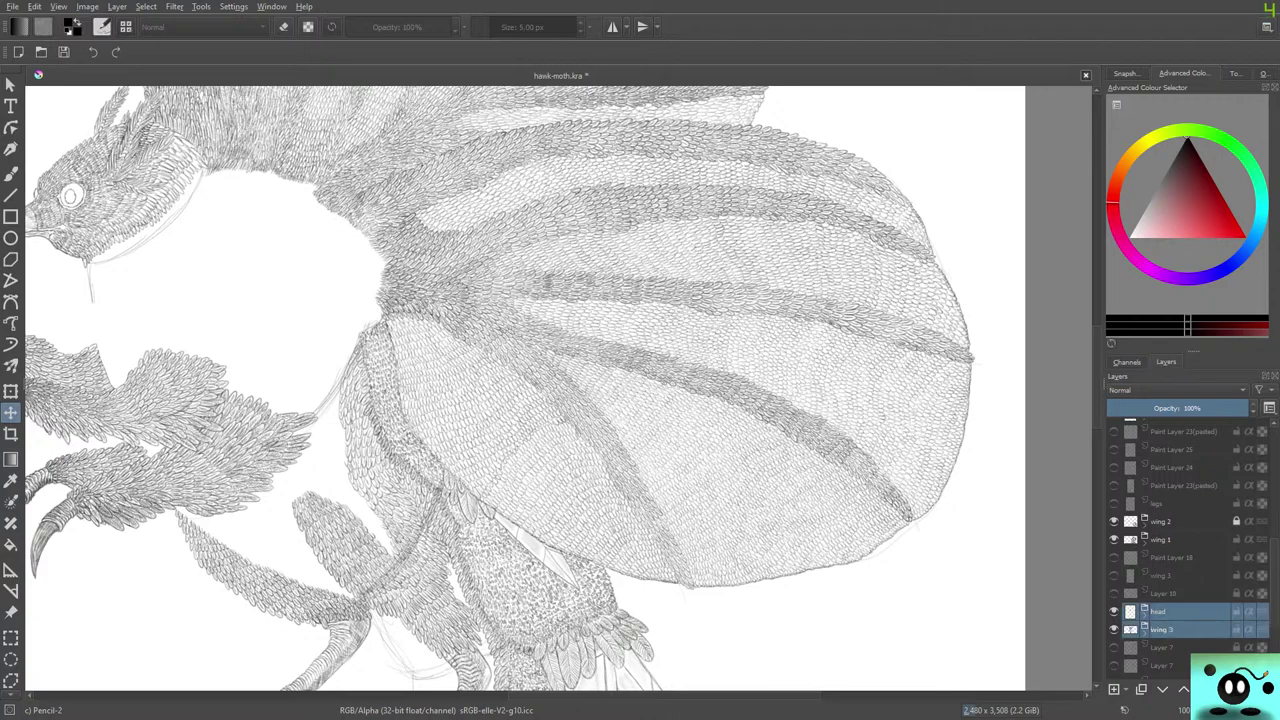
pyautogui.keyDown('ctrl'); pyautogui.click(1180, 539); pyautogui.keyUp('ctrl')
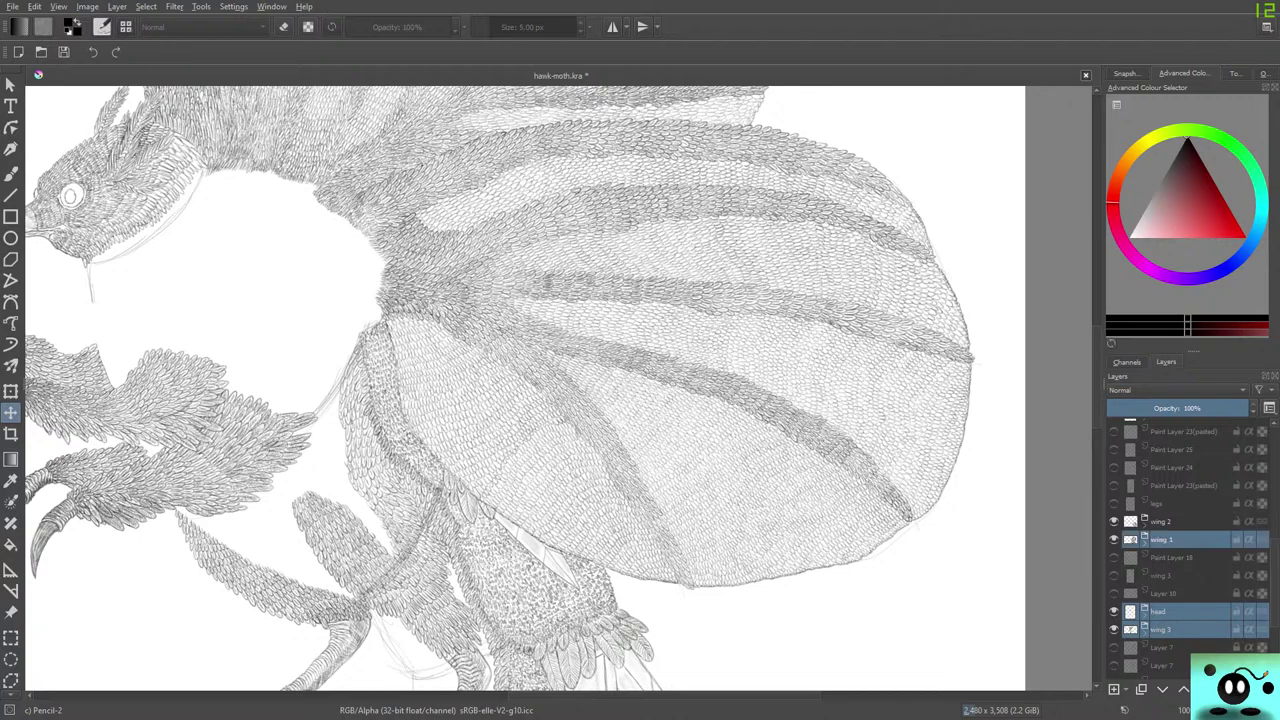
pyautogui.keyDown('ctrl'); pyautogui.click(1180, 521); pyautogui.keyUp('ctrl')
# Unlock the claw two, claw four and claw one groups.
pyautogui.scroll(3, 1180, 540)
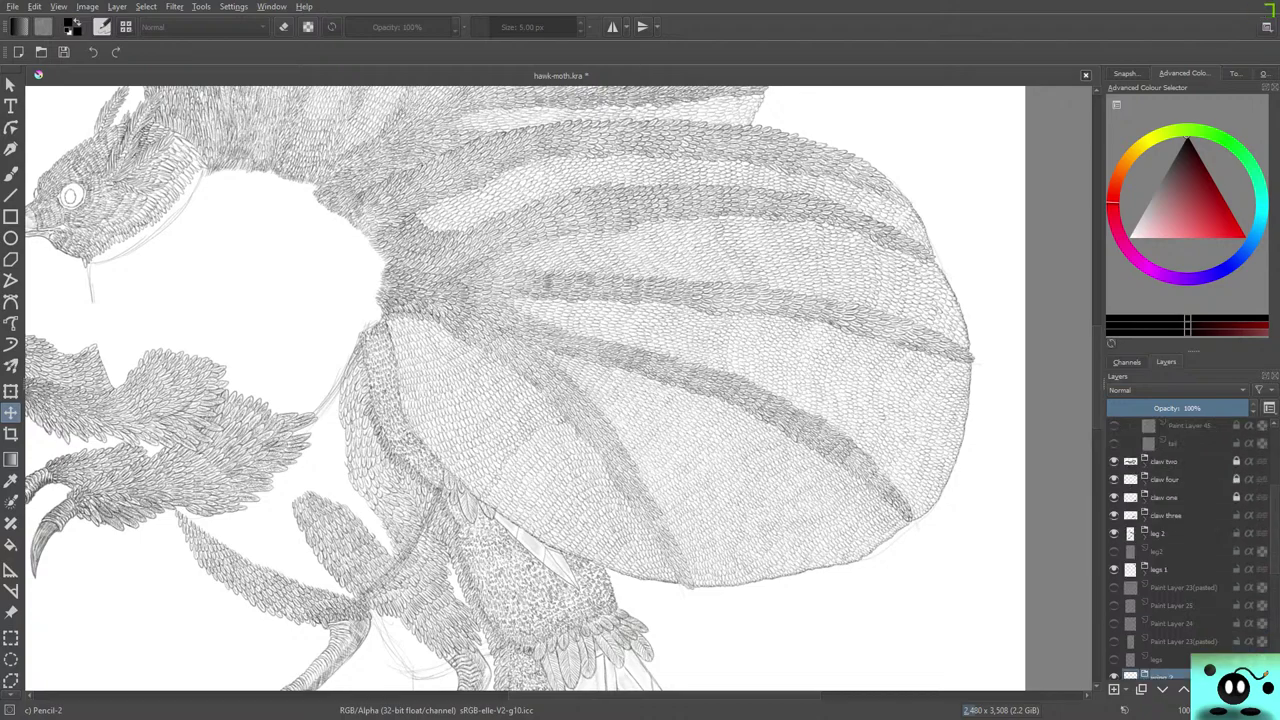
pyautogui.keyDown('ctrl'); pyautogui.click(1165, 497); pyautogui.keyUp('ctrl')
pyautogui.keyDown('ctrl'); pyautogui.click(1165, 479); pyautogui.keyUp('ctrl')
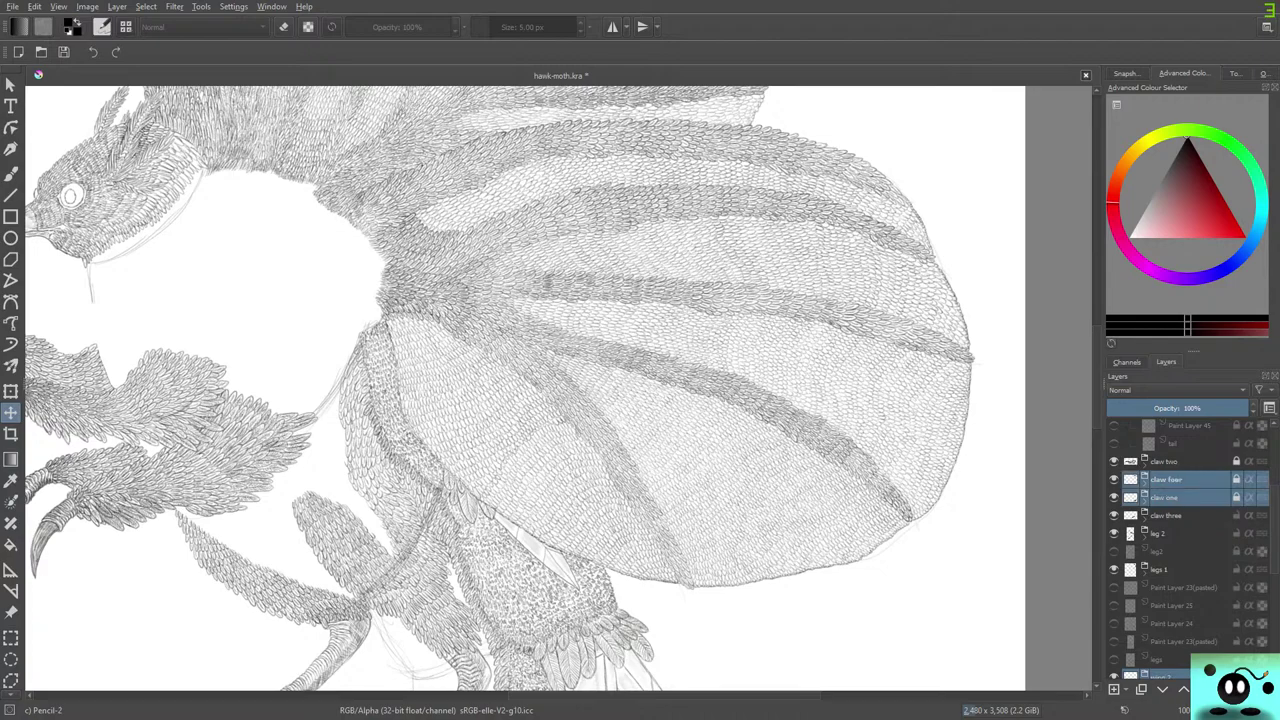
pyautogui.keyDown('ctrl'); pyautogui.click(1165, 461); pyautogui.keyUp('ctrl')
pyautogui.click(1236, 461)
pyautogui.click(1230, 479)
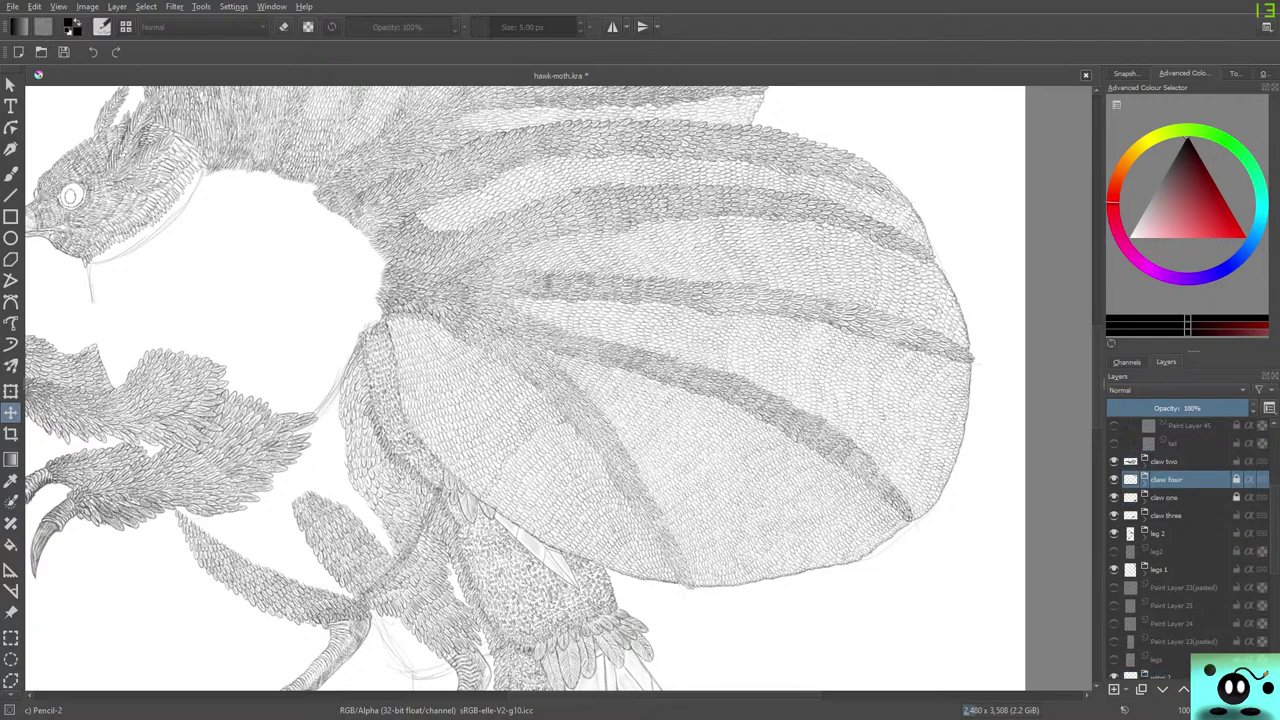
pyautogui.click(1190, 461)
pyautogui.click(1236, 479)
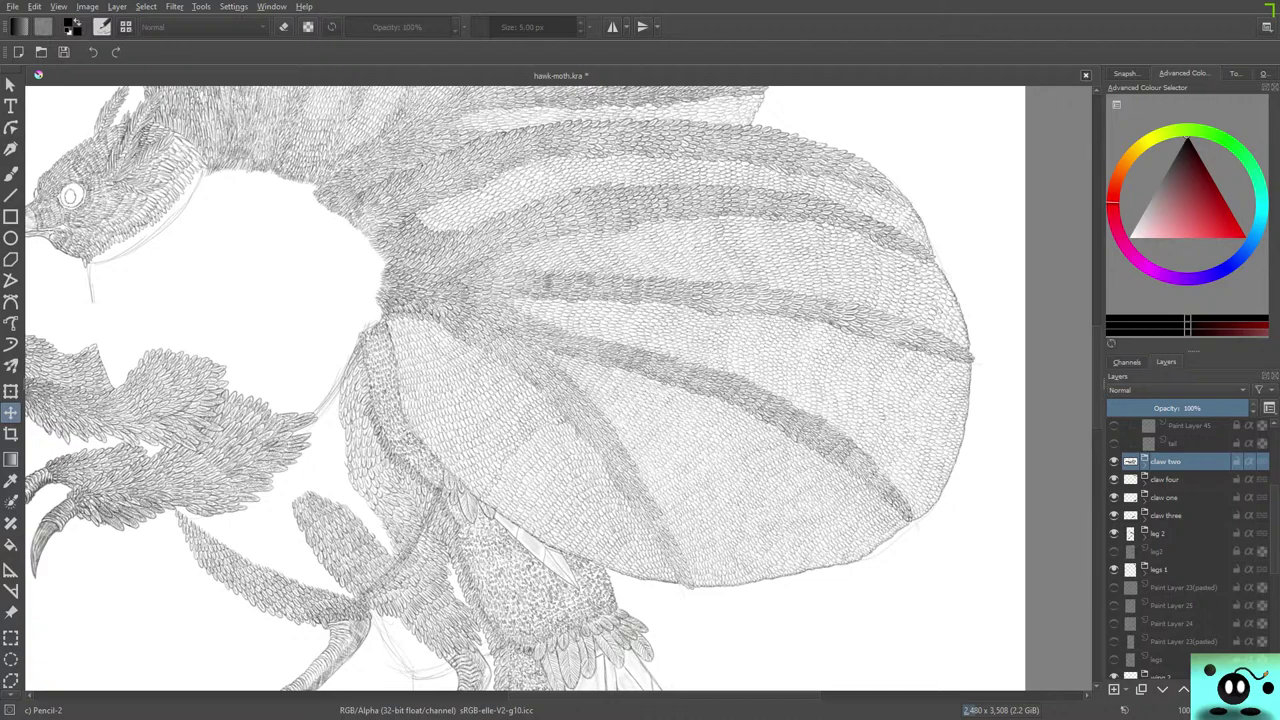
# Add the claw four, claw one, claw three and leg 2 groups to the claw two selection.
pyautogui.keyDown('ctrl'); pyautogui.click(1190, 479); pyautogui.keyUp('ctrl')
pyautogui.keyDown('ctrl'); pyautogui.click(1190, 497); pyautogui.keyUp('ctrl')
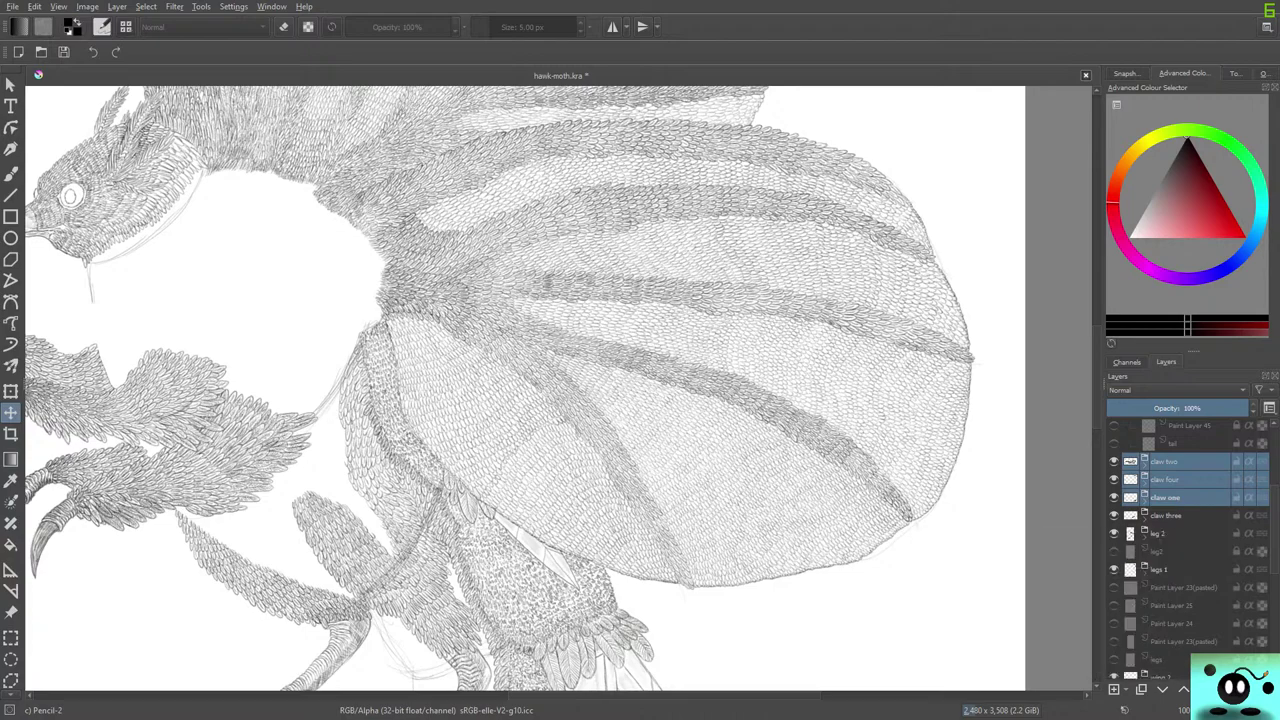
pyautogui.keyDown('ctrl'); pyautogui.click(1190, 515); pyautogui.keyUp('ctrl')
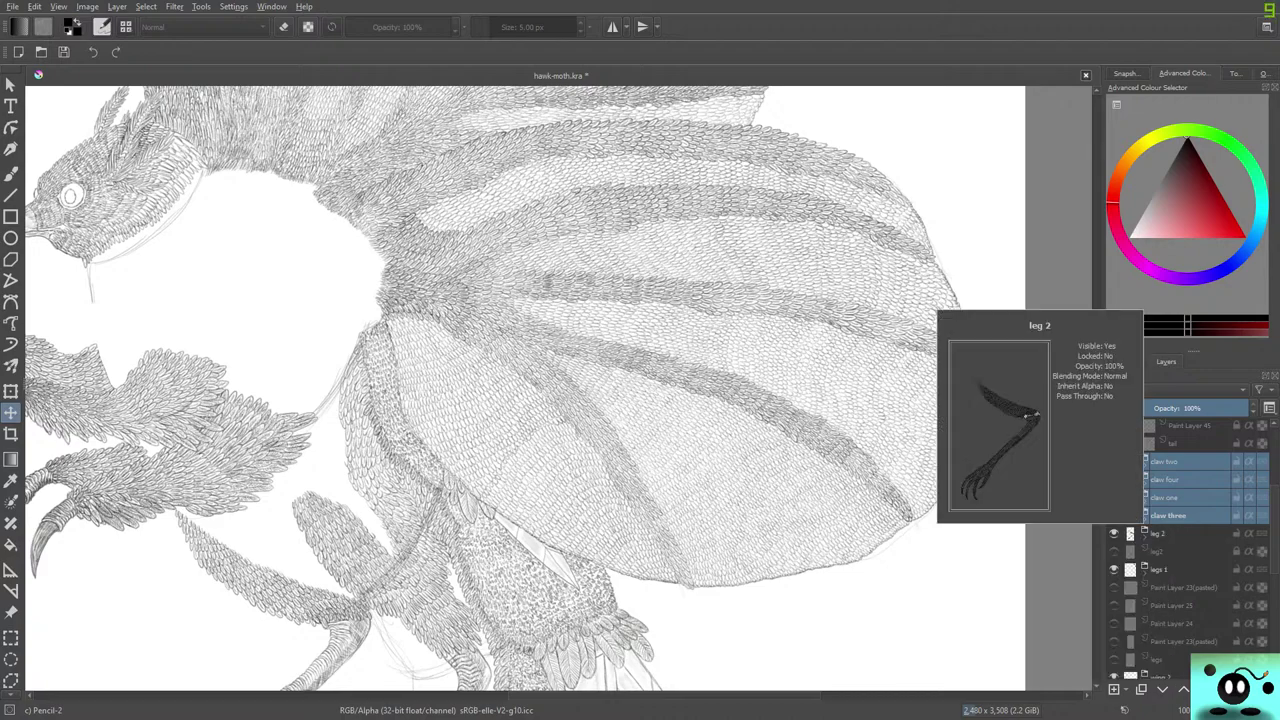
pyautogui.click(1144, 533)
pyautogui.click(1144, 533)
pyautogui.keyDown('ctrl'); pyautogui.click(1160, 533); pyautogui.keyUp('ctrl')
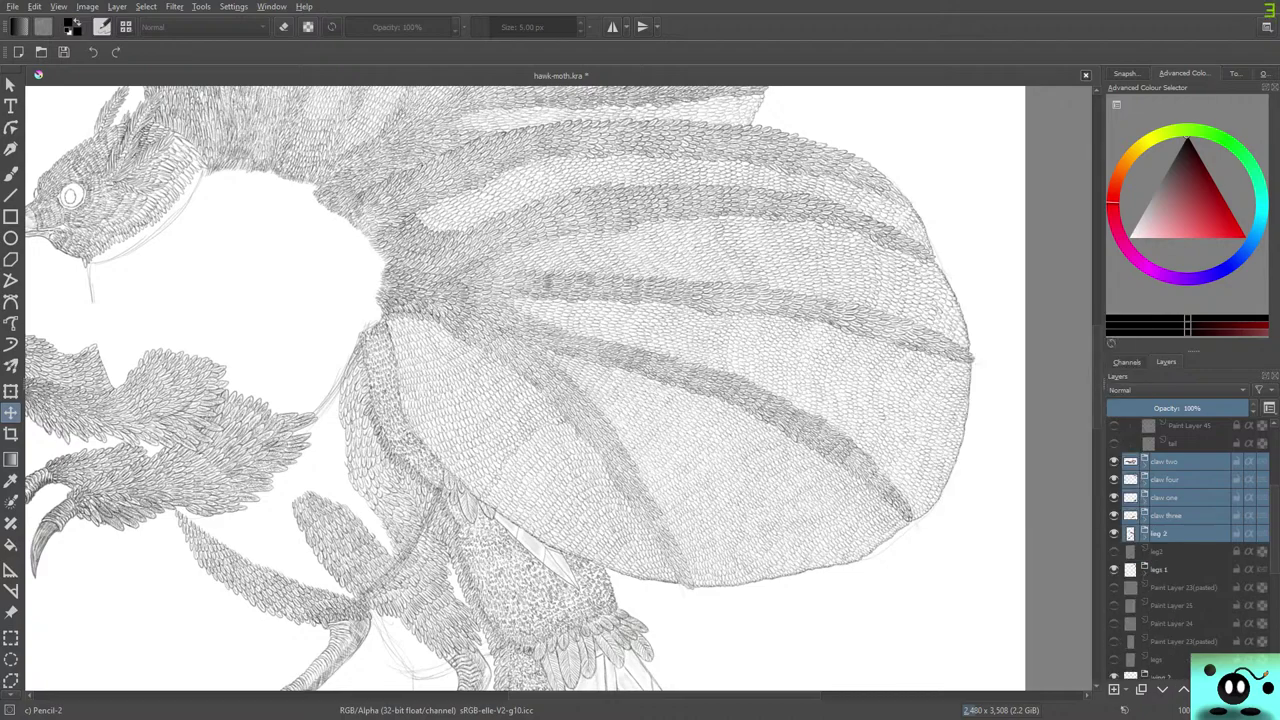
# Extend the layer selection with the legs 1, wing 2, wing 1, head and wing 3 groups.
pyautogui.scroll(-3, 1185, 540)
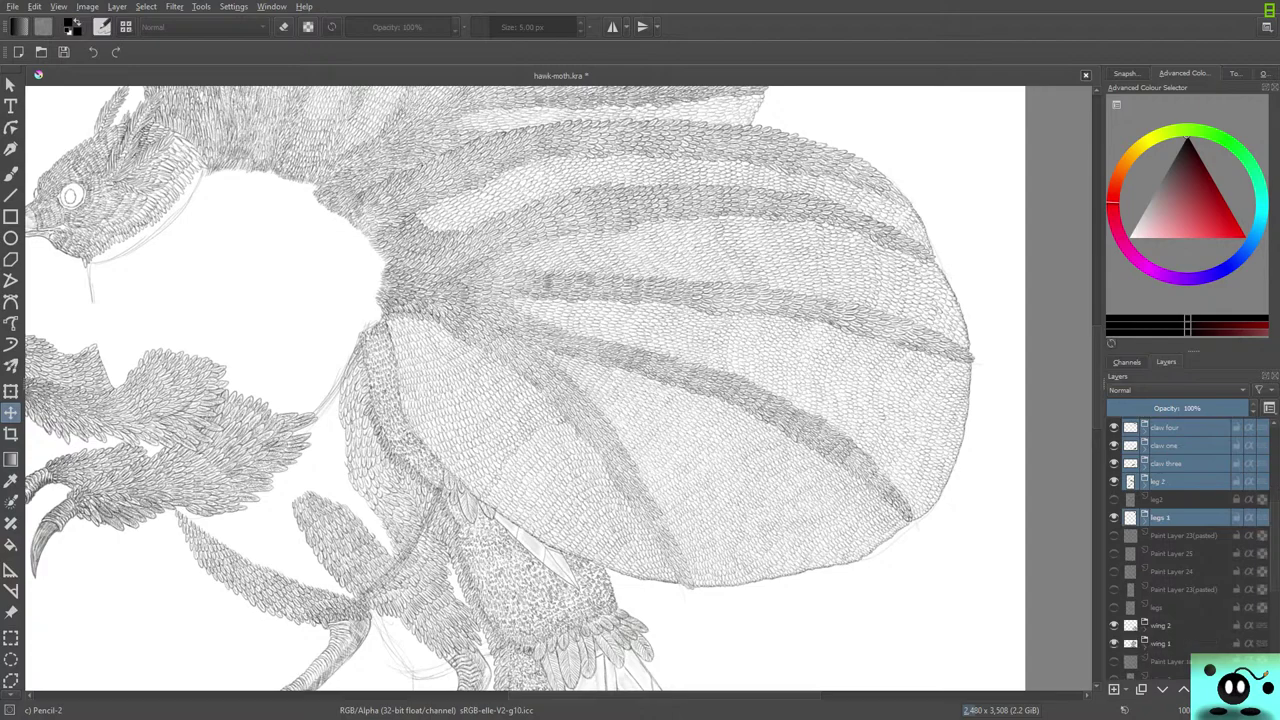
pyautogui.keyDown('ctrl'); pyautogui.click(1161, 521); pyautogui.keyUp('ctrl')
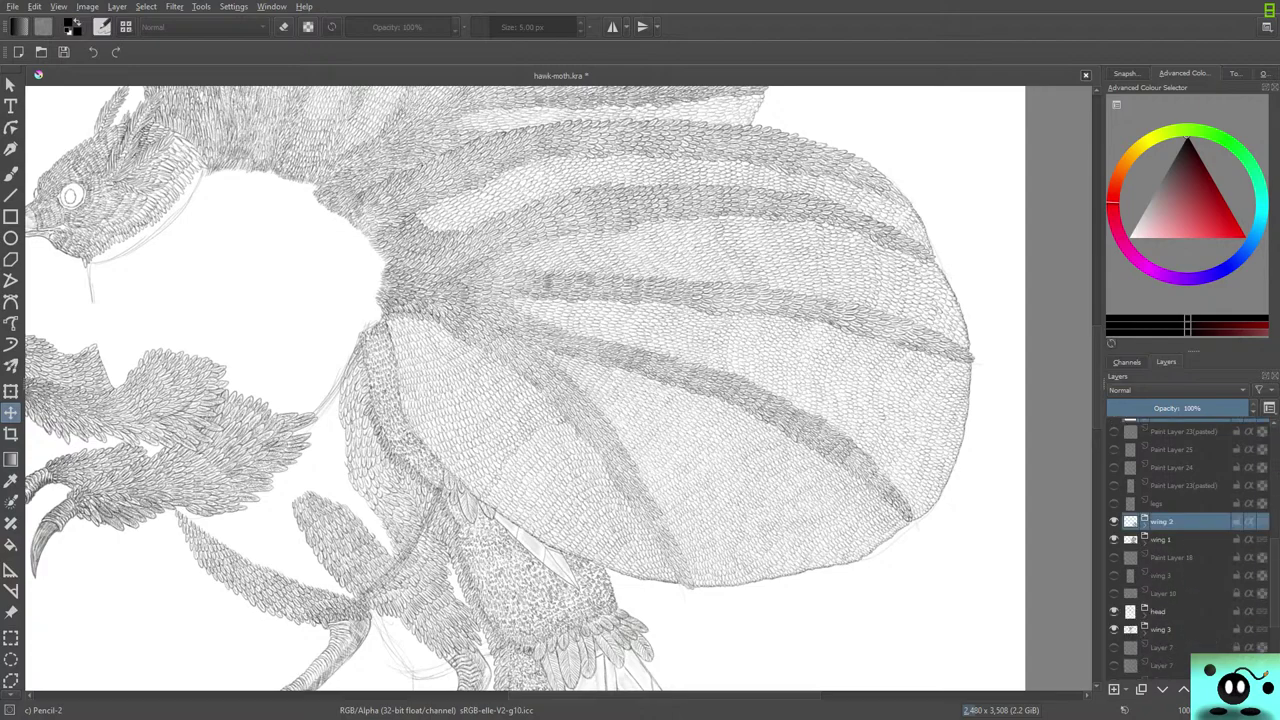
pyautogui.keyDown('ctrl'); pyautogui.click(1161, 540); pyautogui.keyUp('ctrl')
pyautogui.keyDown('ctrl'); pyautogui.click(1160, 611); pyautogui.keyUp('ctrl')
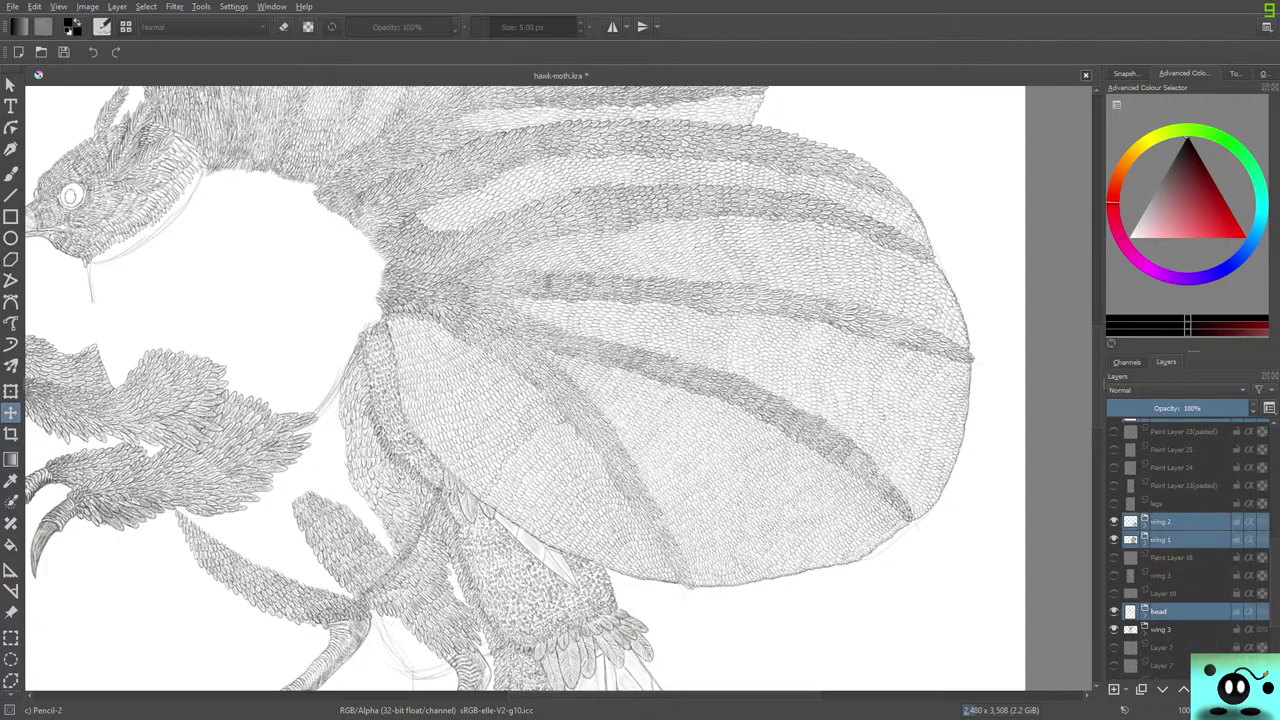
pyautogui.keyDown('ctrl'); pyautogui.click(1160, 630); pyautogui.keyUp('ctrl')
pyautogui.scroll(-3, 1162, 628)
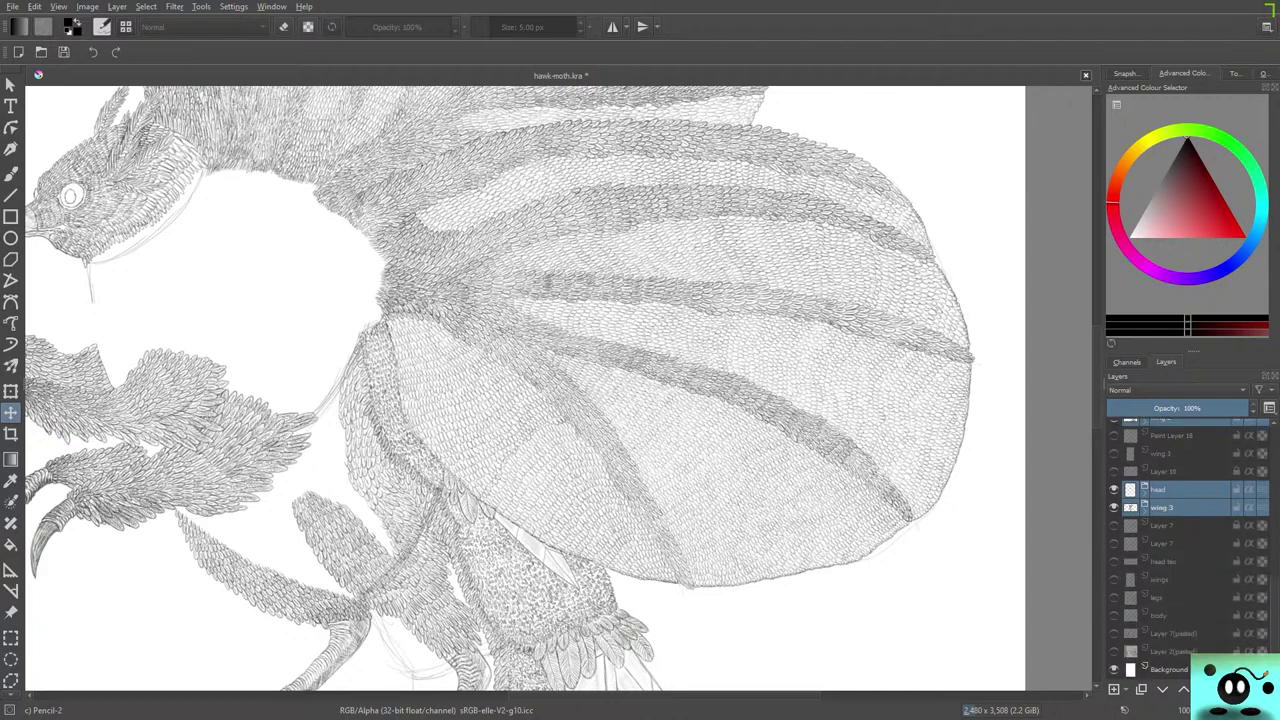
pyautogui.scroll(8, 1180, 560)
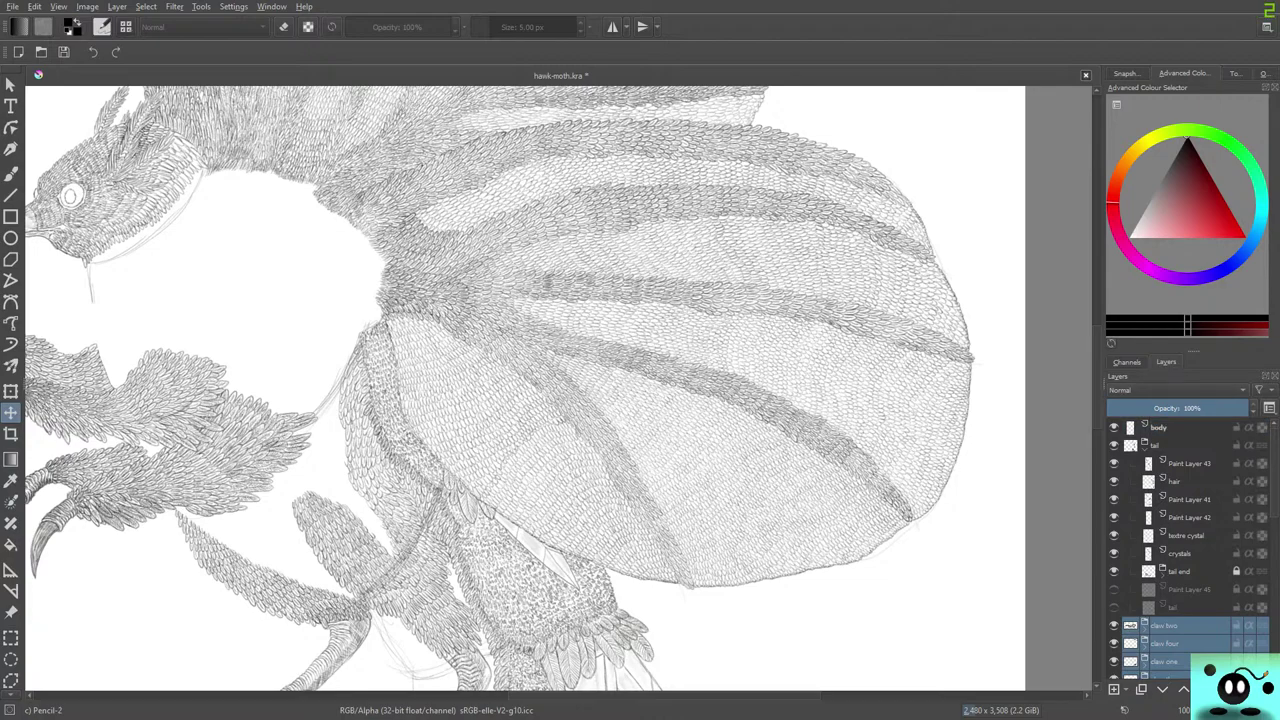
# Select only the tail group and collapse it.
pyautogui.click(1160, 428)
pyautogui.keyDown('ctrl'); pyautogui.click(1160, 446); pyautogui.keyUp('ctrl')
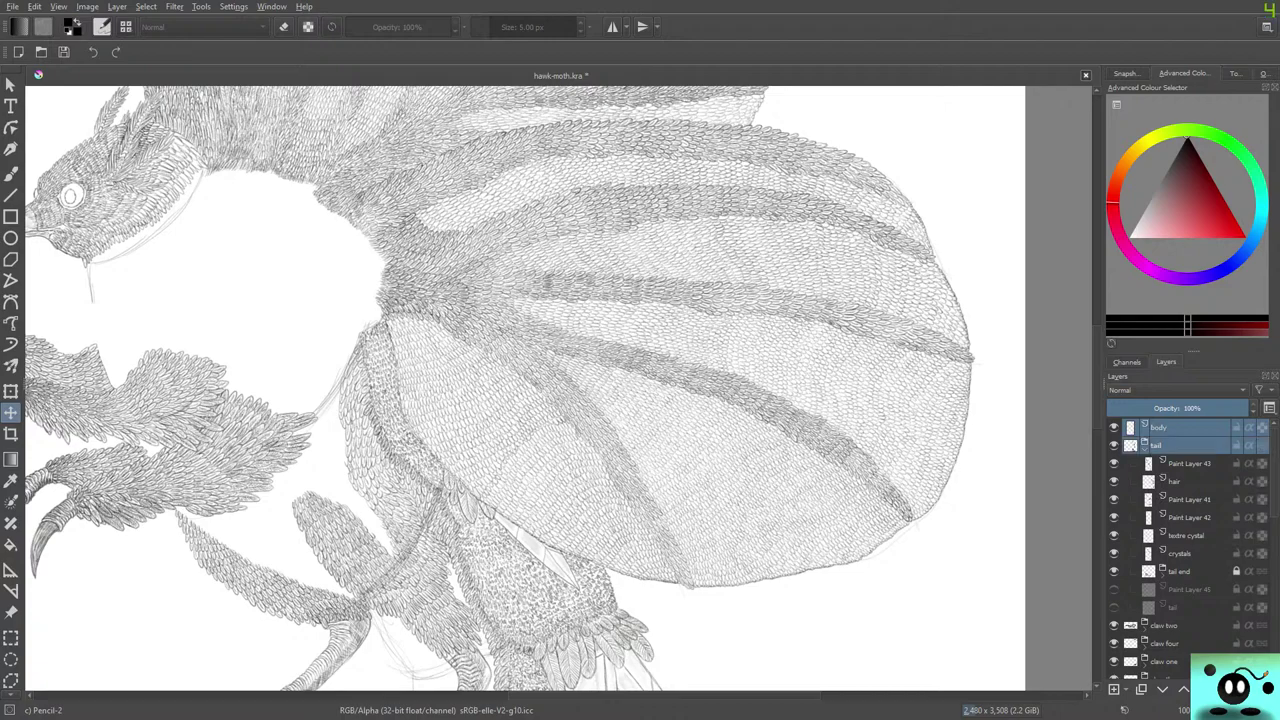
pyautogui.click(1160, 446)
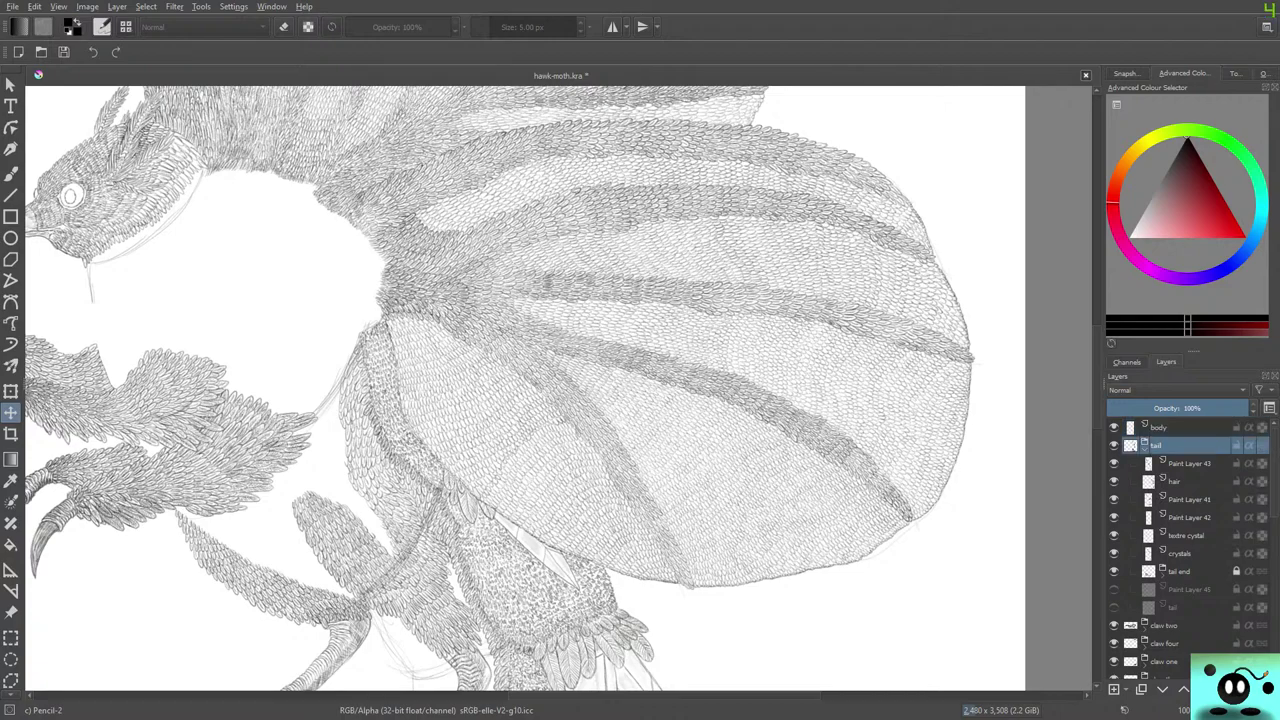
pyautogui.click(1145, 449)
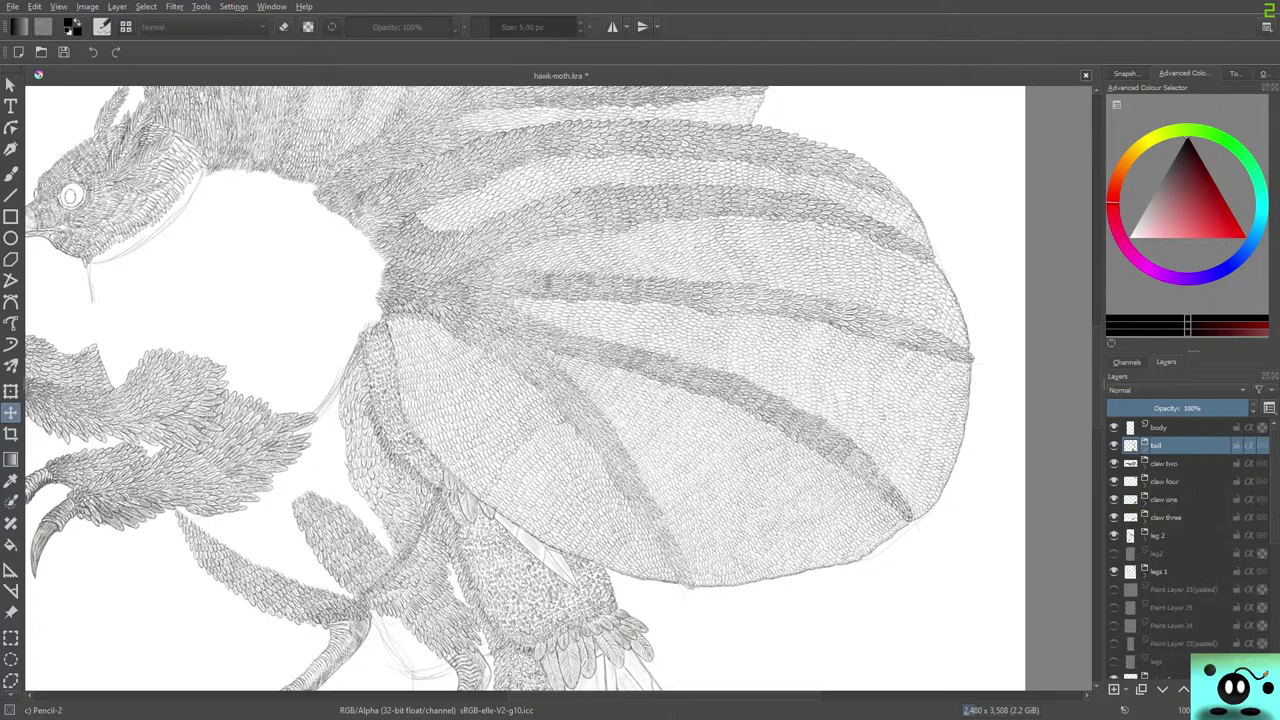
# Add the body layer, all four claw groups, leg 2 and legs 1 to the tail group selection.
pyautogui.keyDown('ctrl'); pyautogui.click(1164, 464); pyautogui.keyUp('ctrl')
pyautogui.keyDown('ctrl'); pyautogui.click(1160, 428); pyautogui.keyUp('ctrl')
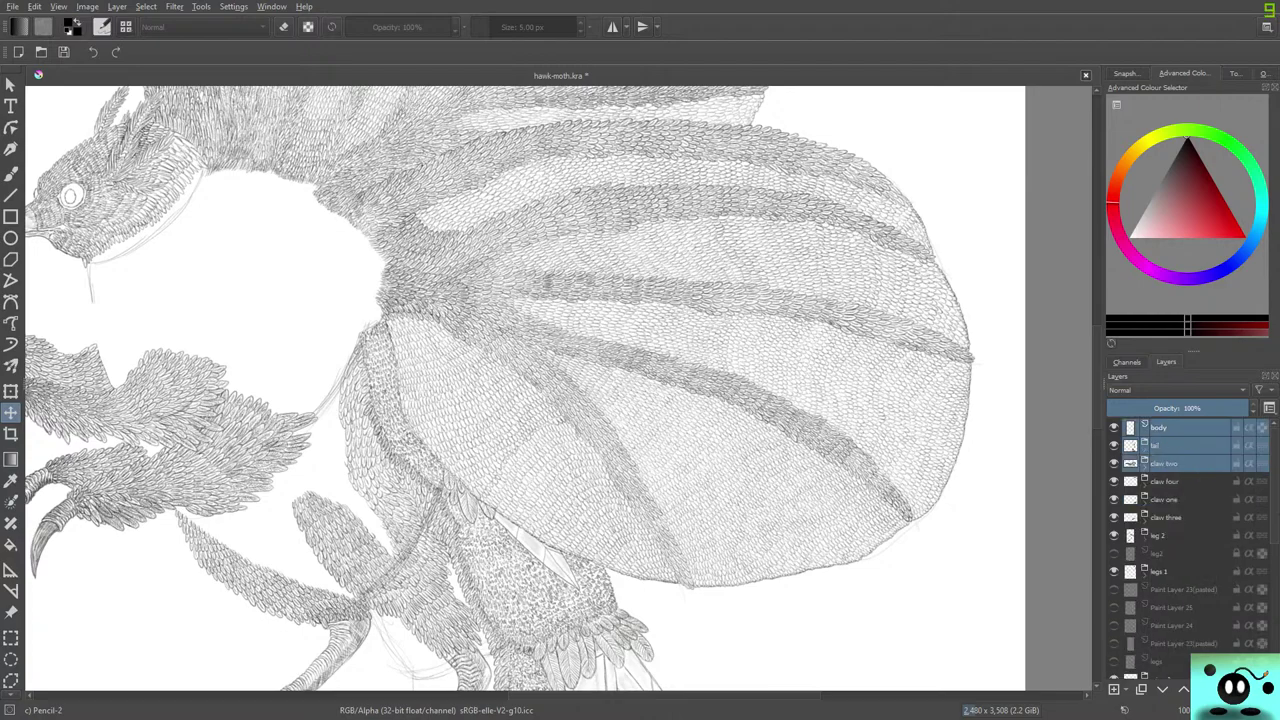
pyautogui.keyDown('ctrl'); pyautogui.click(1164, 481); pyautogui.keyUp('ctrl')
pyautogui.keyDown('ctrl'); pyautogui.click(1163, 499); pyautogui.keyUp('ctrl')
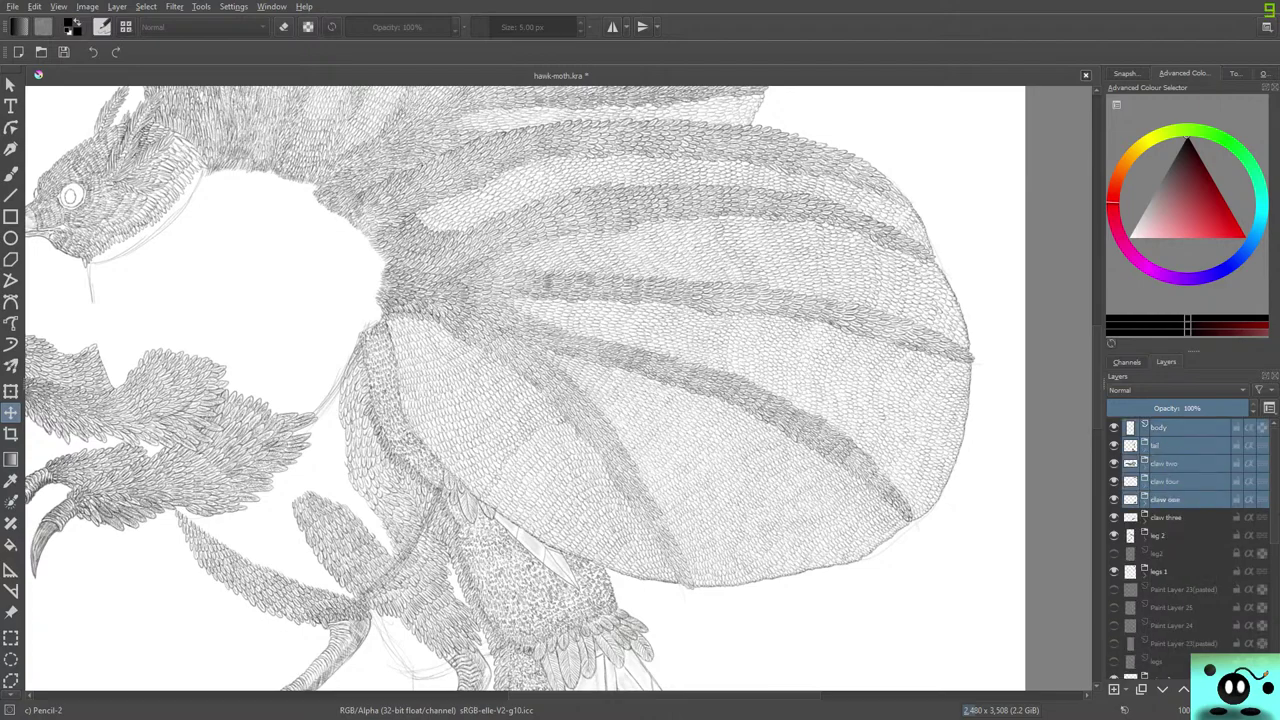
pyautogui.keyDown('ctrl'); pyautogui.click(1165, 517); pyautogui.keyUp('ctrl')
pyautogui.keyDown('ctrl'); pyautogui.click(1160, 535); pyautogui.keyUp('ctrl')
pyautogui.keyDown('ctrl'); pyautogui.click(1160, 571); pyautogui.keyUp('ctrl')
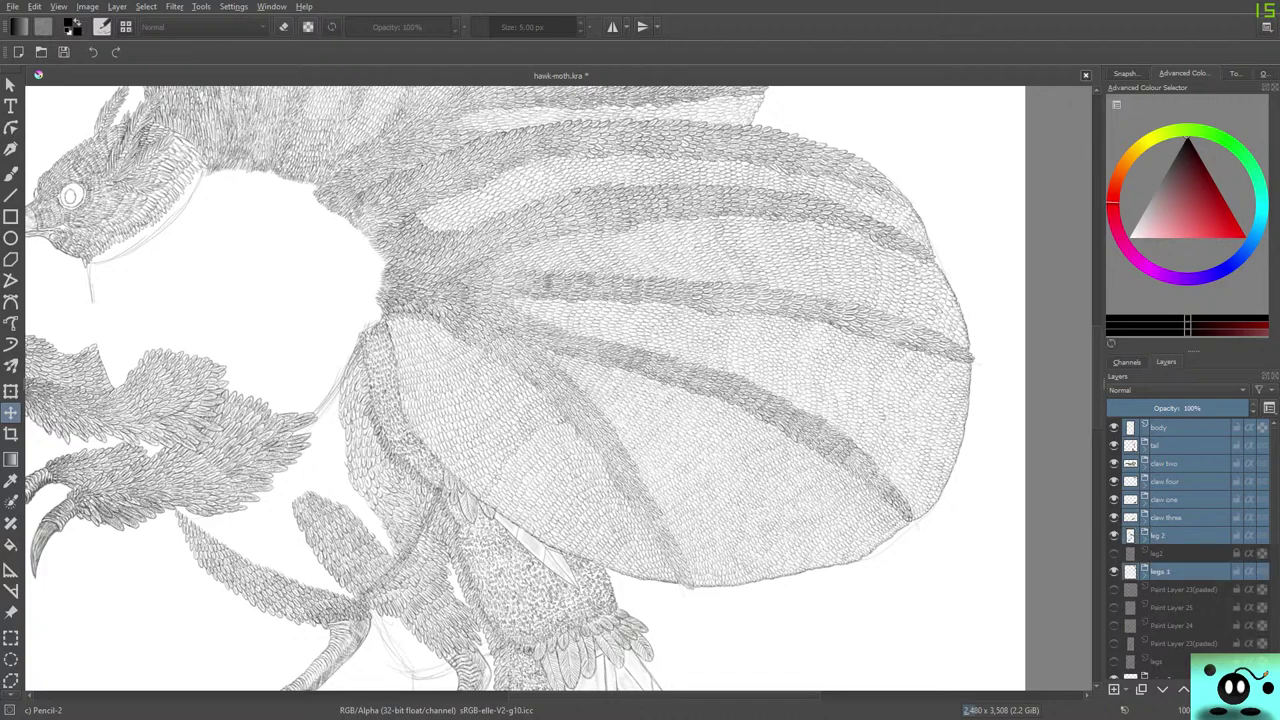
# Add the wing 2, wing 1, head and wing 3 groups to the multi-layer selection and review the selected layers.
pyautogui.scroll(-2, 1160, 571)
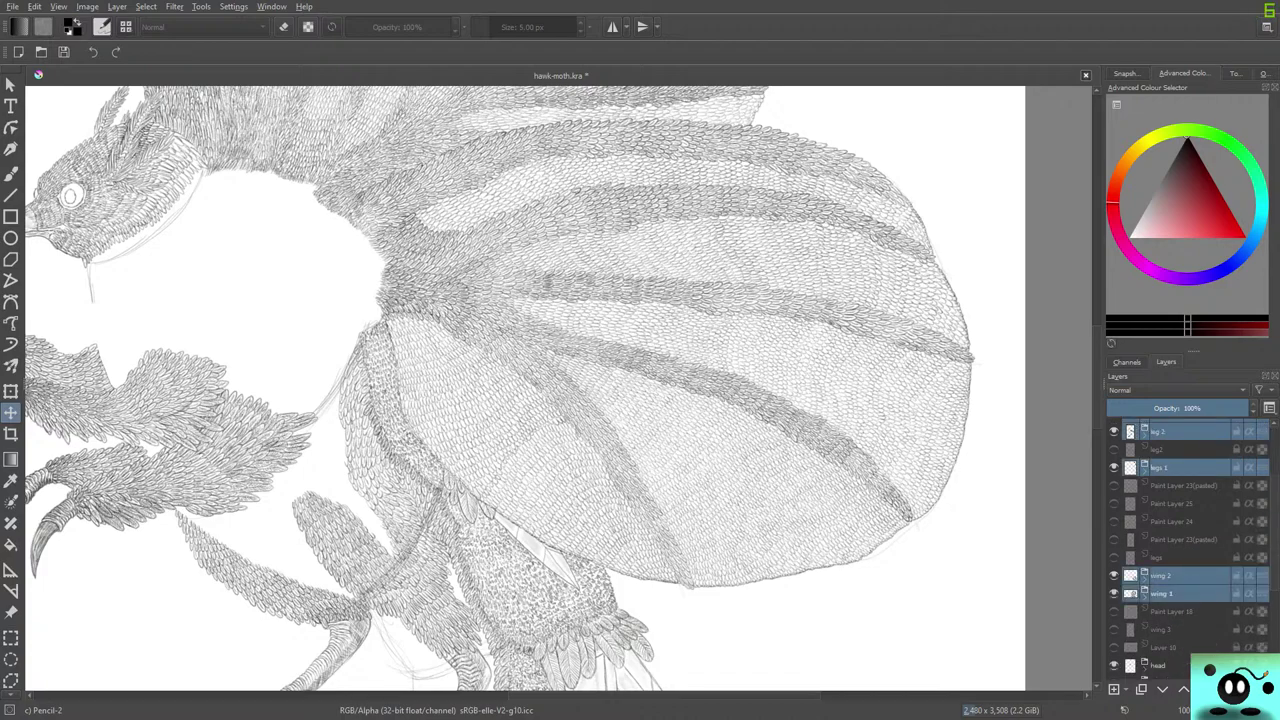
pyautogui.scroll(-3, 1180, 594)
pyautogui.keyDown('ctrl'); pyautogui.click(1160, 489); pyautogui.keyUp('ctrl')
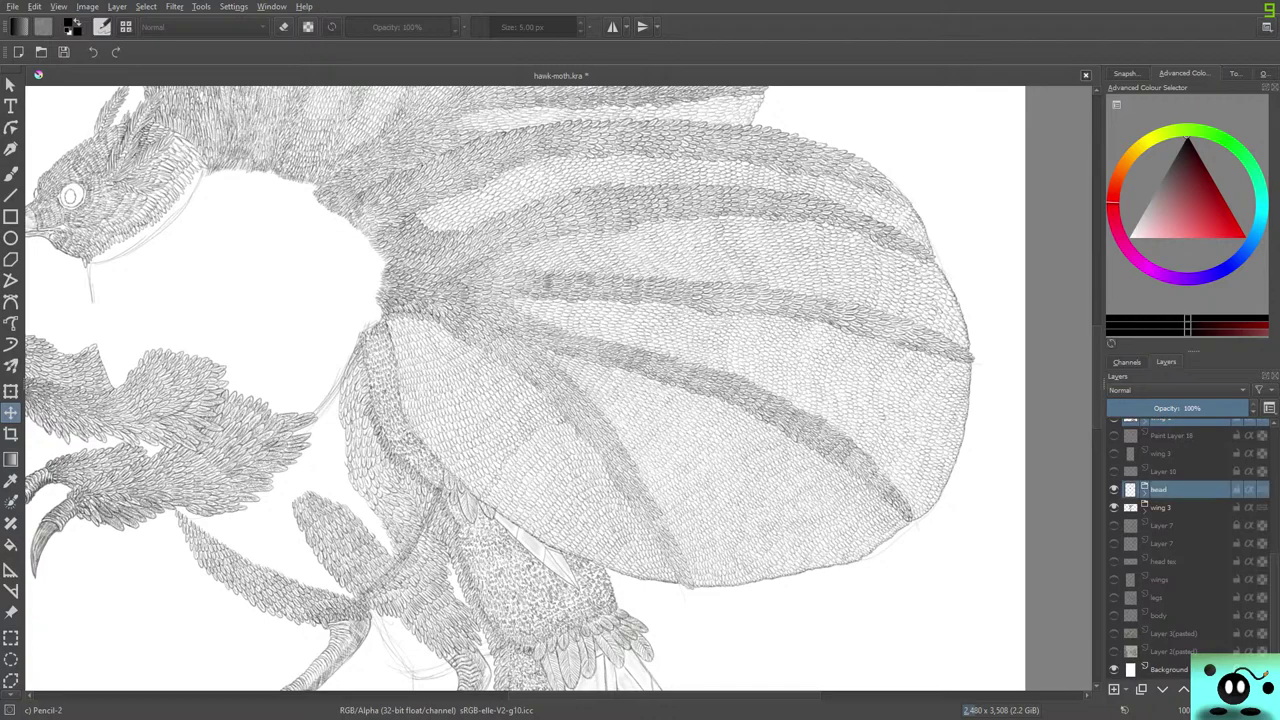
pyautogui.keyDown('ctrl'); pyautogui.click(1160, 507); pyautogui.keyUp('ctrl')
pyautogui.scroll(5, 1180, 540)
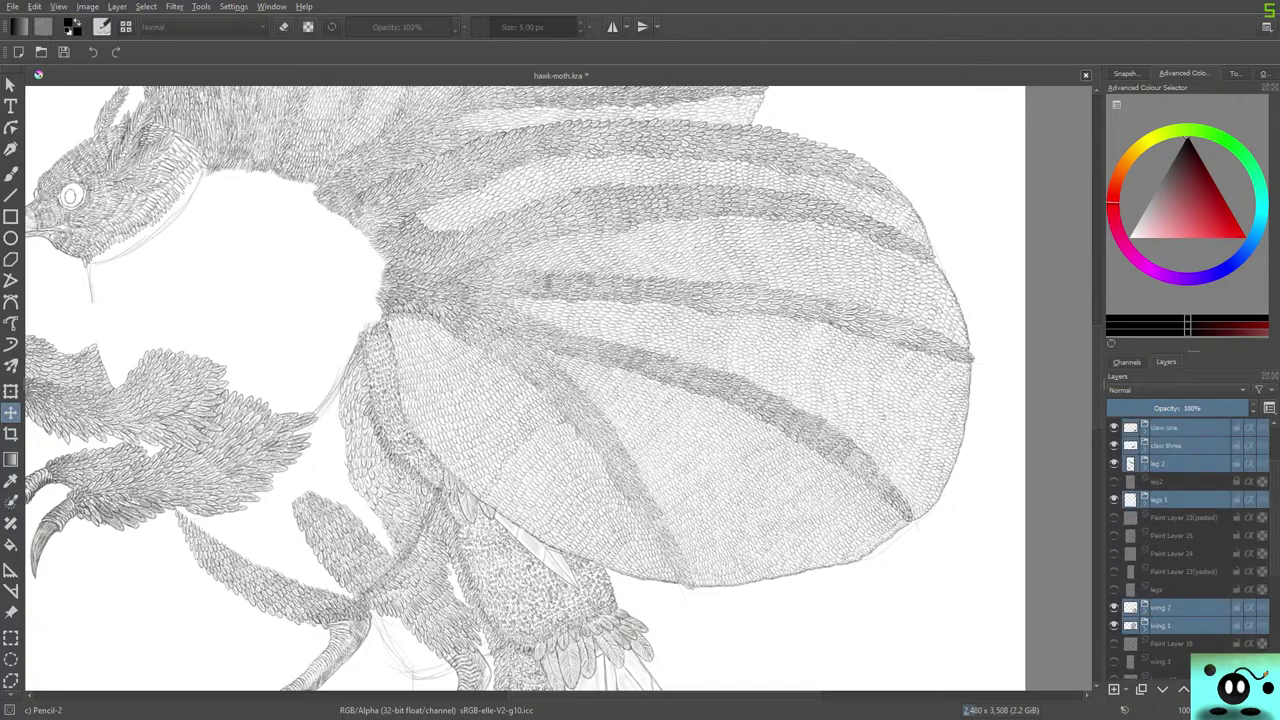
pyautogui.scroll(-5, 709, 434)
pyautogui.scroll(1, 709, 434)
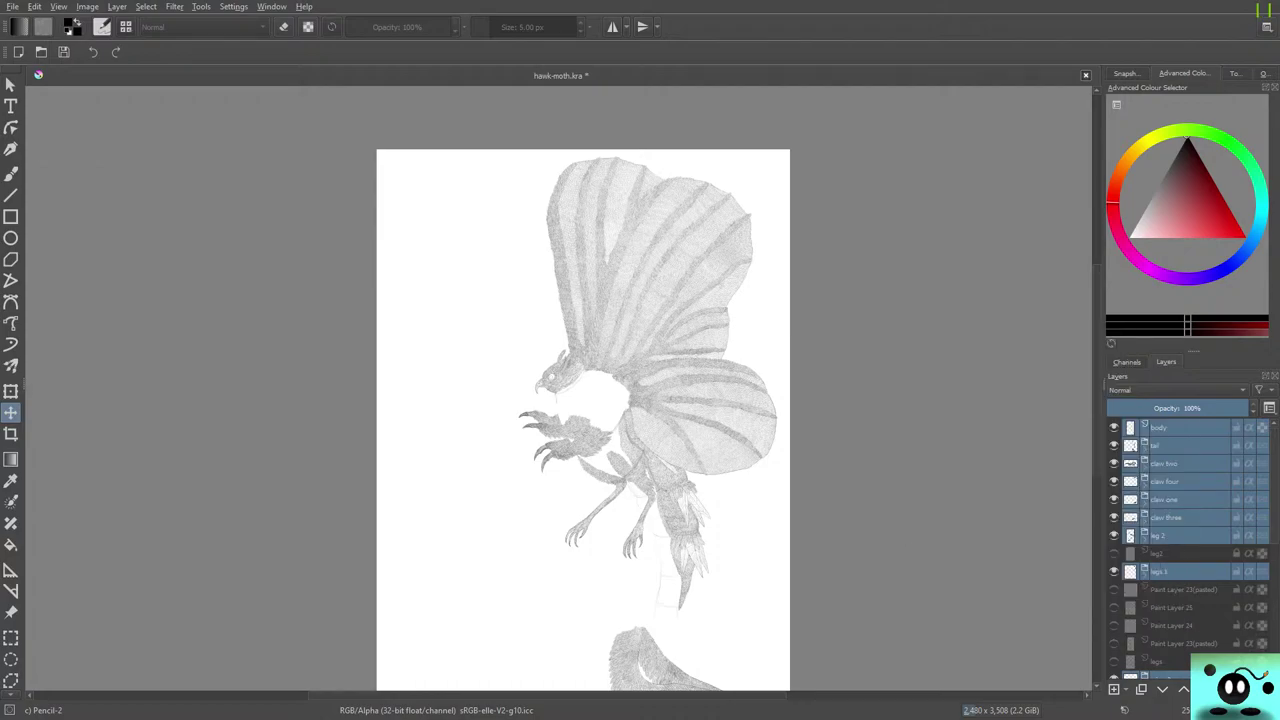
# Try to move all selected hawk-moth layers together towards the left edge of the page.
pyautogui.moveTo(709, 434); pyautogui.dragTo(676, 423)
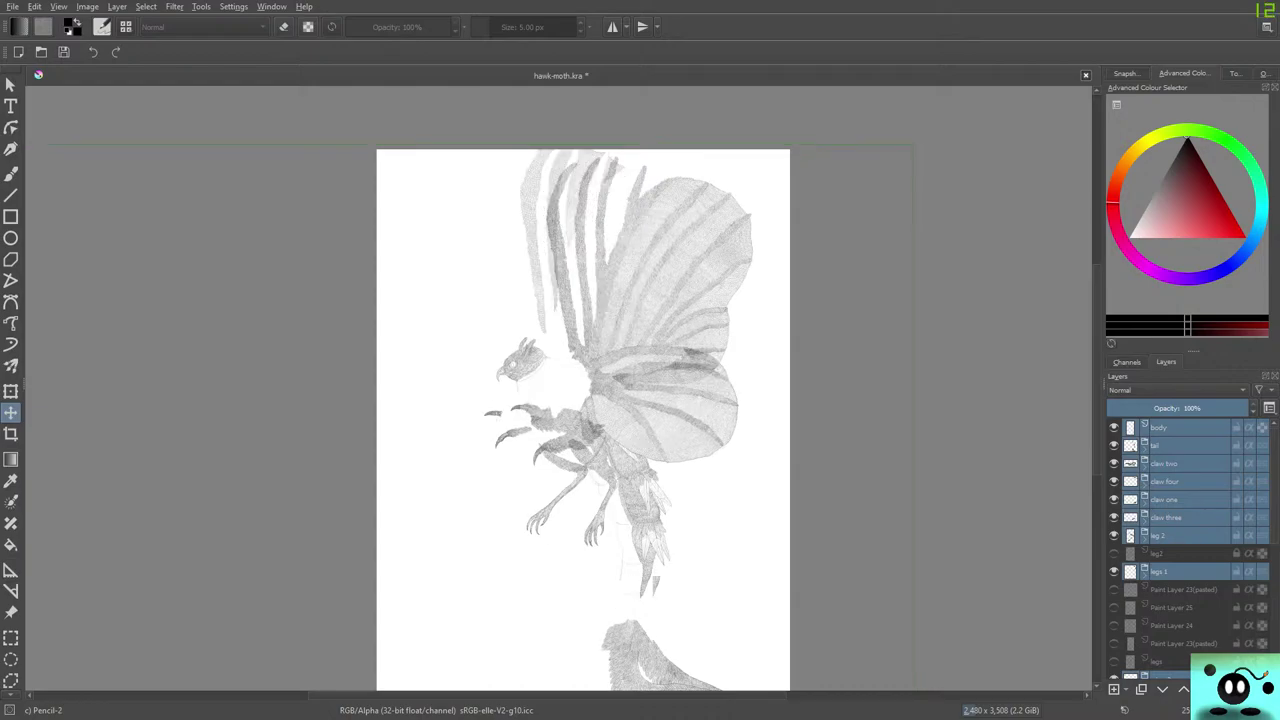
pyautogui.moveTo(660, 423); pyautogui.dragTo(650, 435)
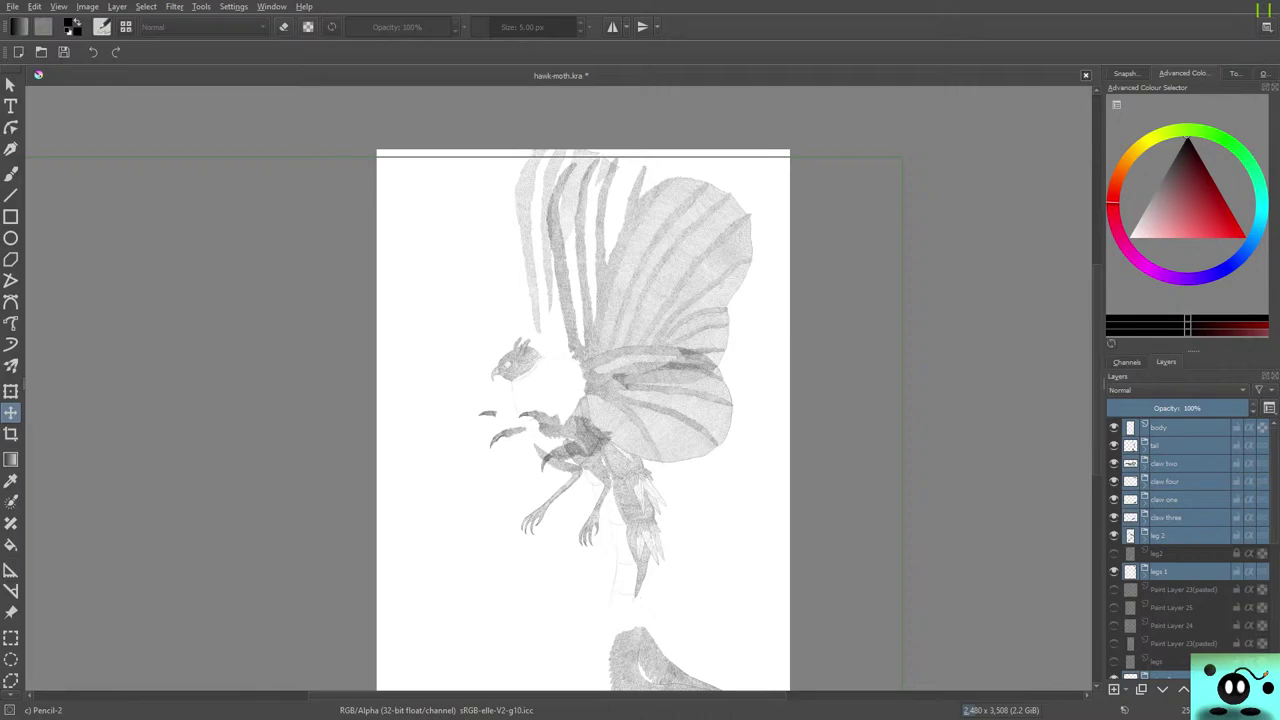
# Move the selected layers back to the right until they line up with the parts left behind.
pyautogui.scroll(-2, 591, 467)
pyautogui.scroll(2, 616, 492)
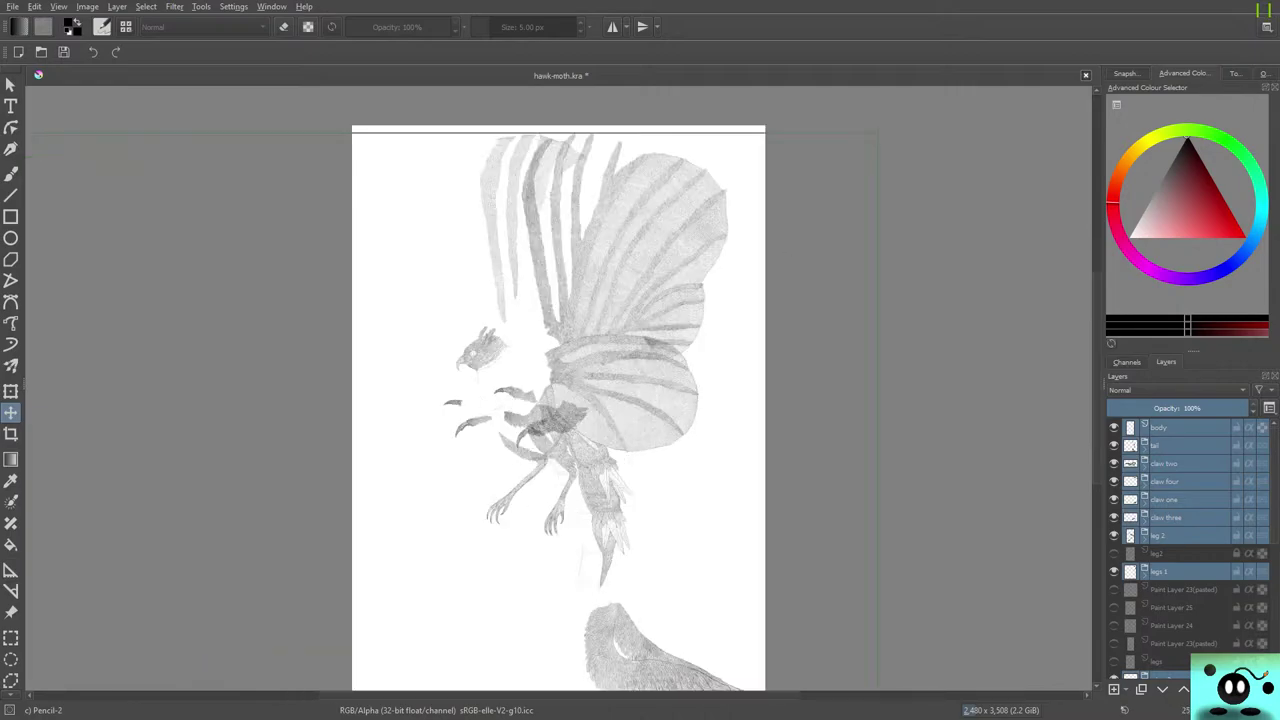
pyautogui.scroll(-2, 622, 529)
pyautogui.scroll(4, 623, 545)
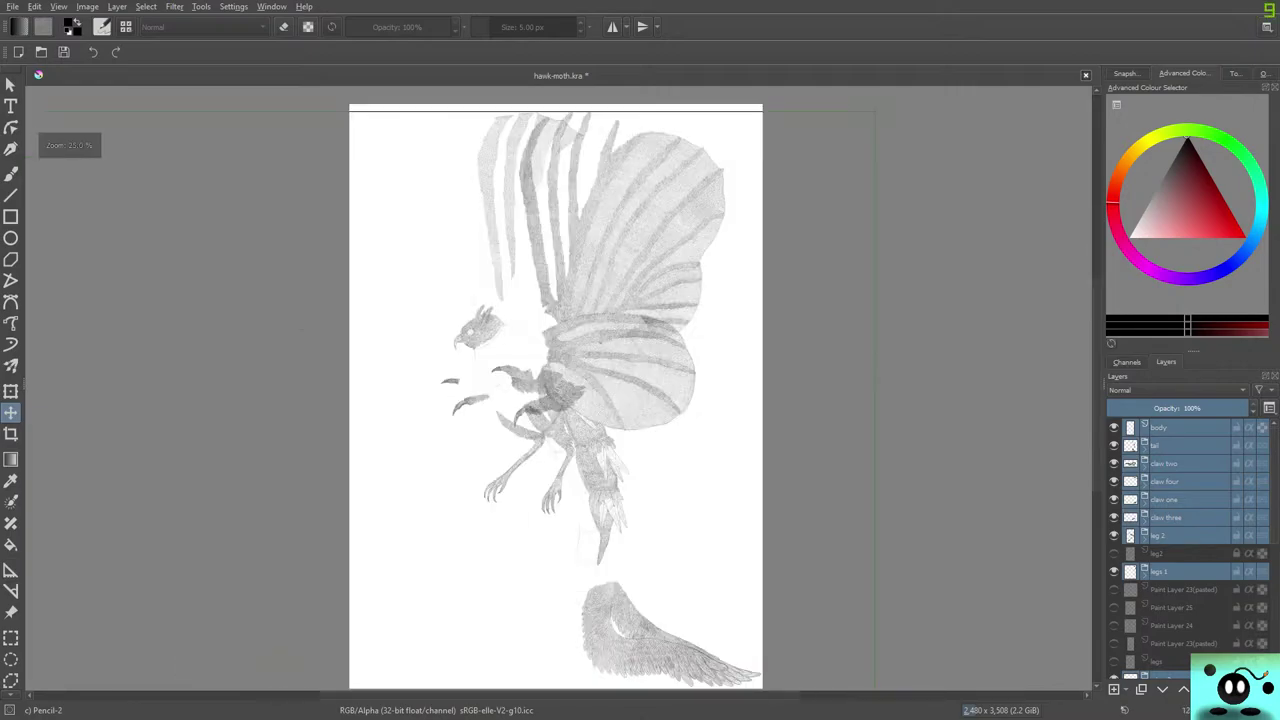
pyautogui.scroll(-2, 573, 317)
pyautogui.press('-')
pyautogui.press('+')
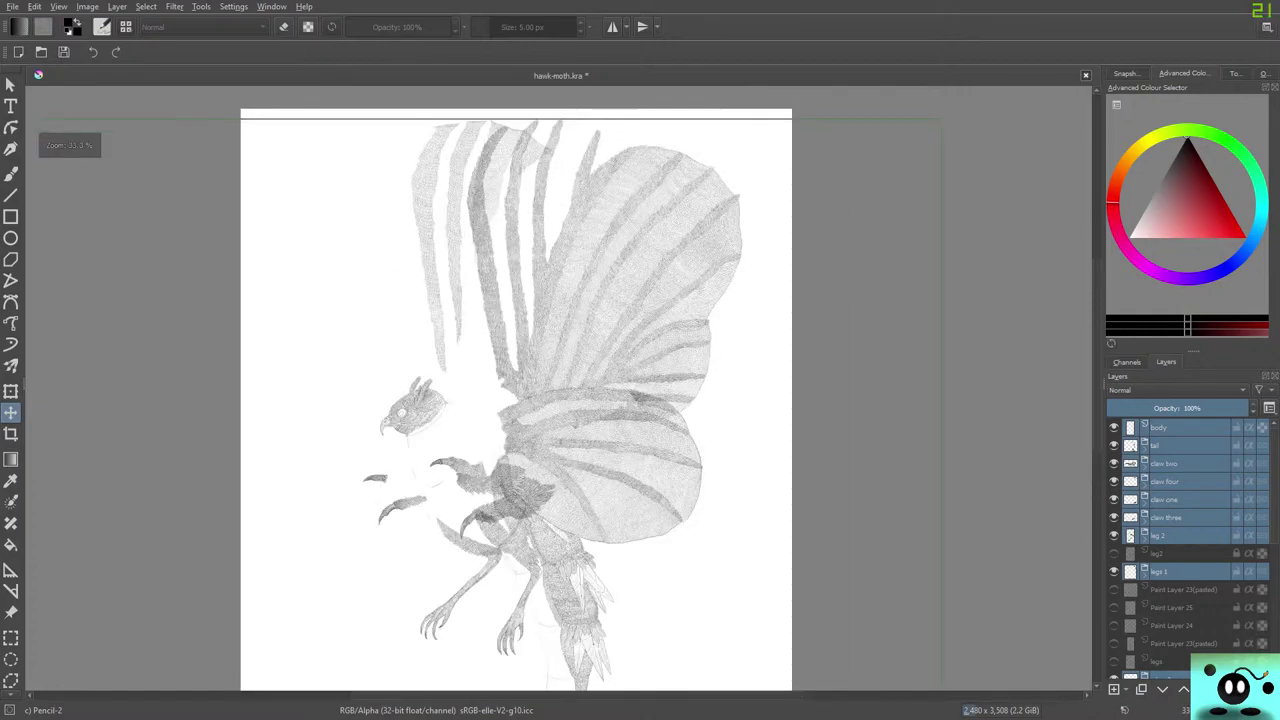
pyautogui.press('+')
pyautogui.press('-')
pyautogui.press('-')
pyautogui.press('+')
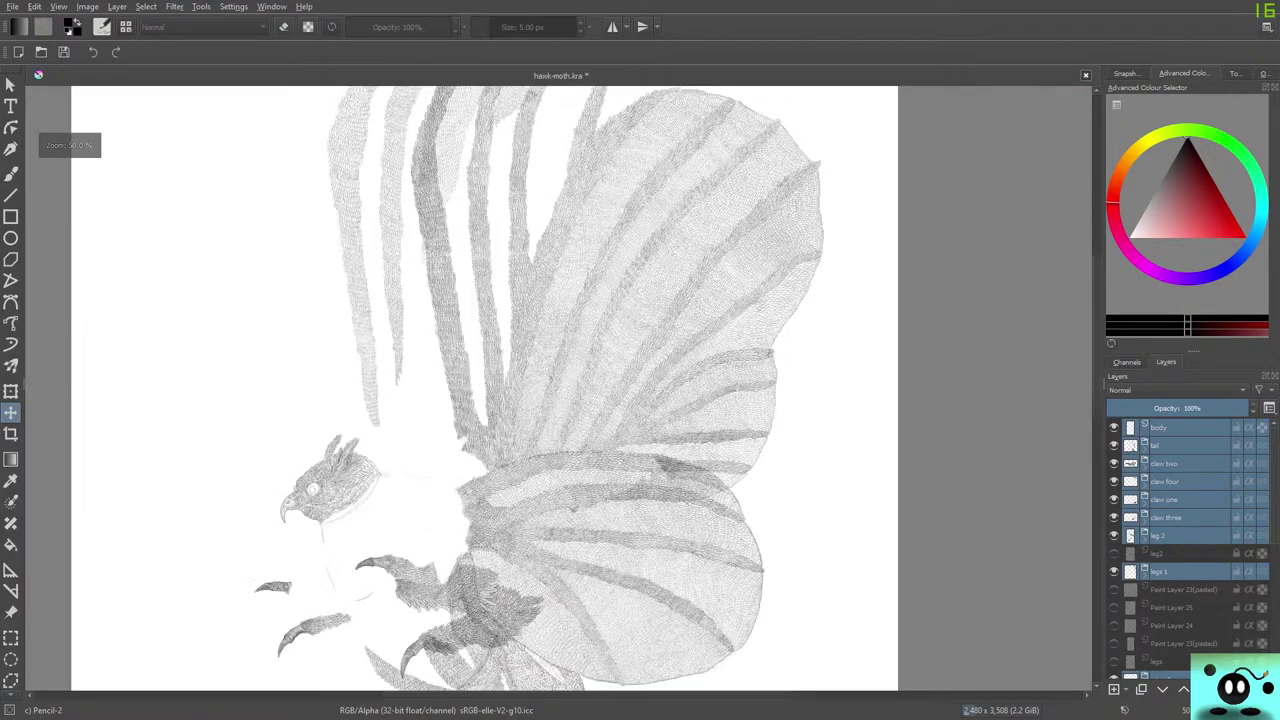
pyautogui.press('-')
pyautogui.press('-')
pyautogui.press('+')
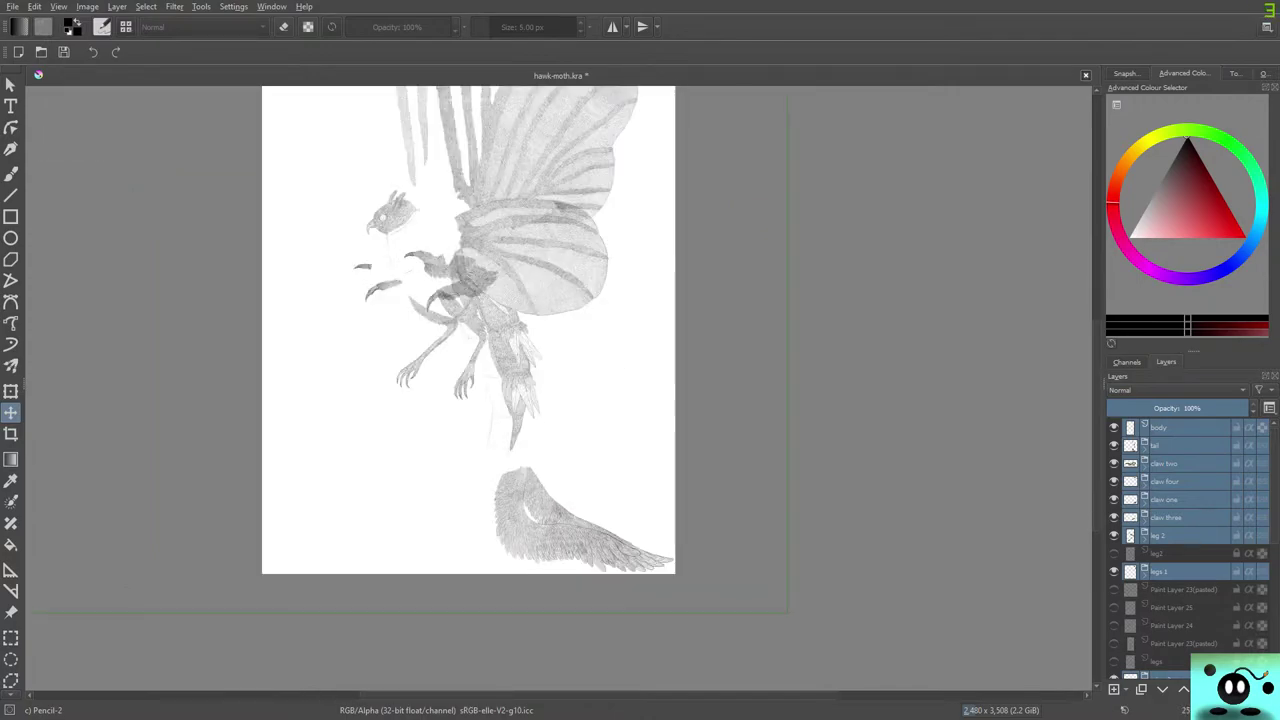
pyautogui.moveTo(470, 260); pyautogui.dragTo(524, 260)
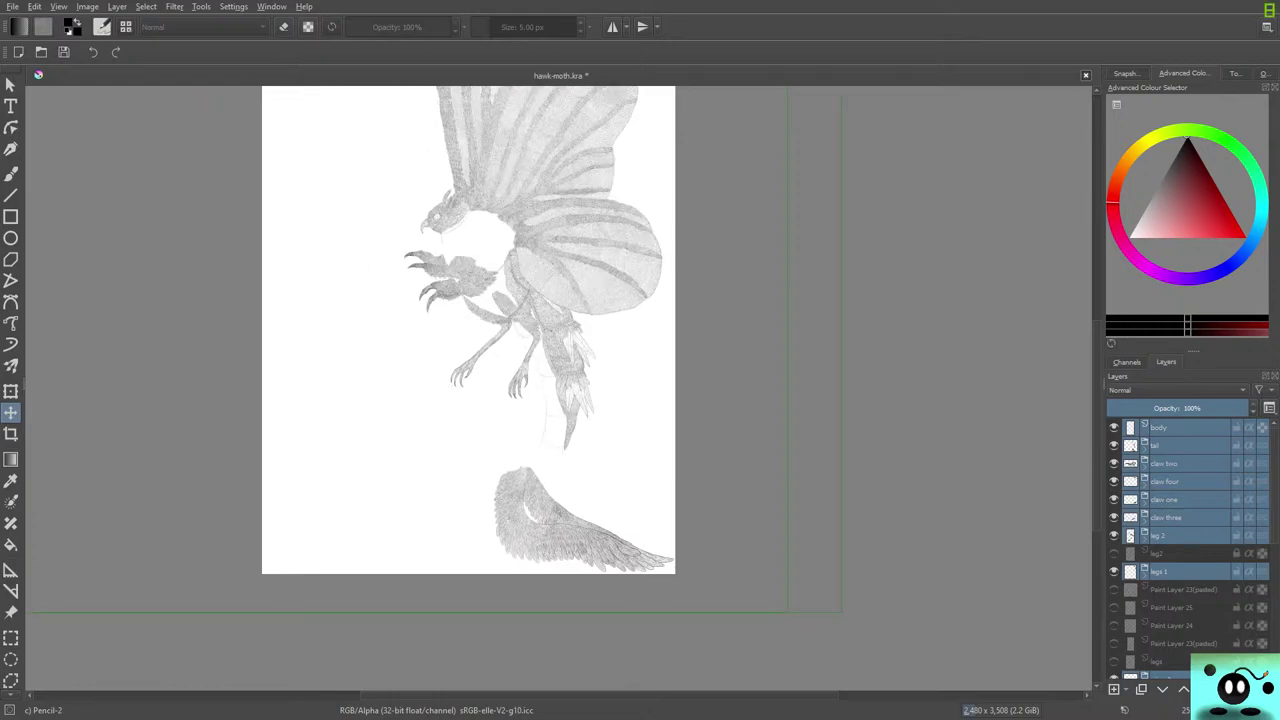
# Unlock the claw 2 F and Paint Layer 34 layers inside the claw two group and collapse the group.
pyautogui.scroll(3, 923, 410)
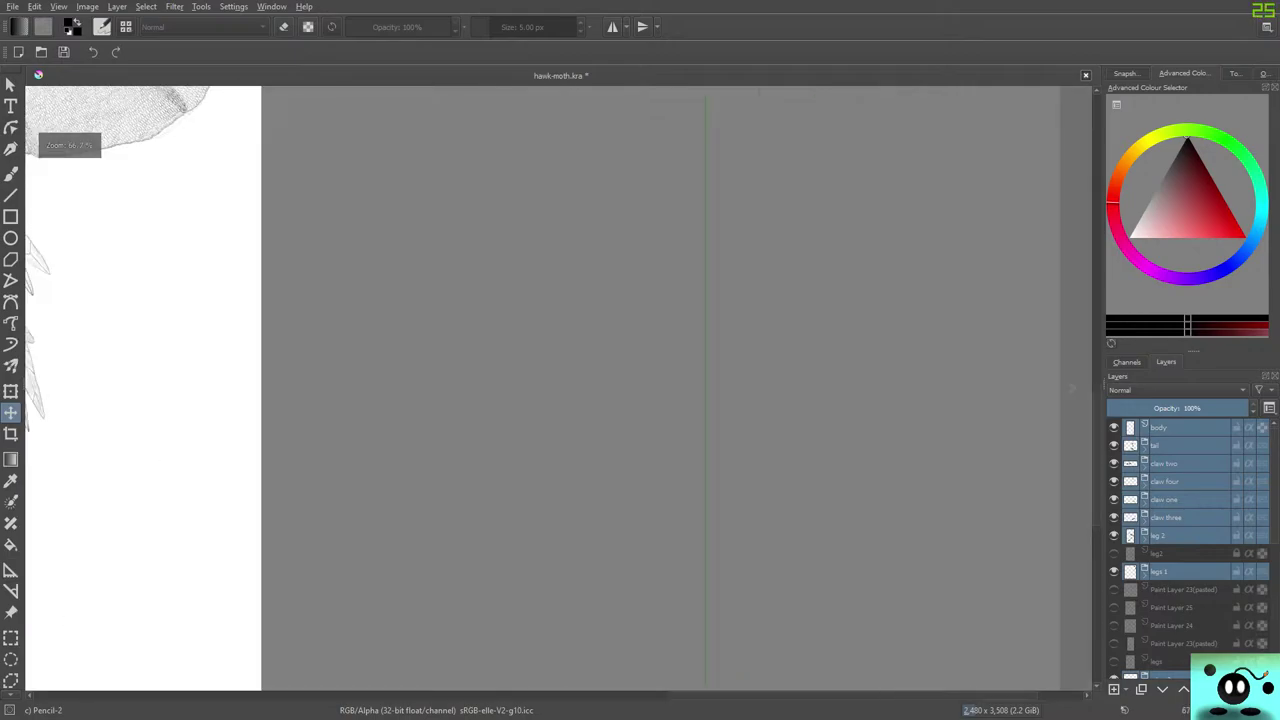
pyautogui.moveTo(1150, 463)
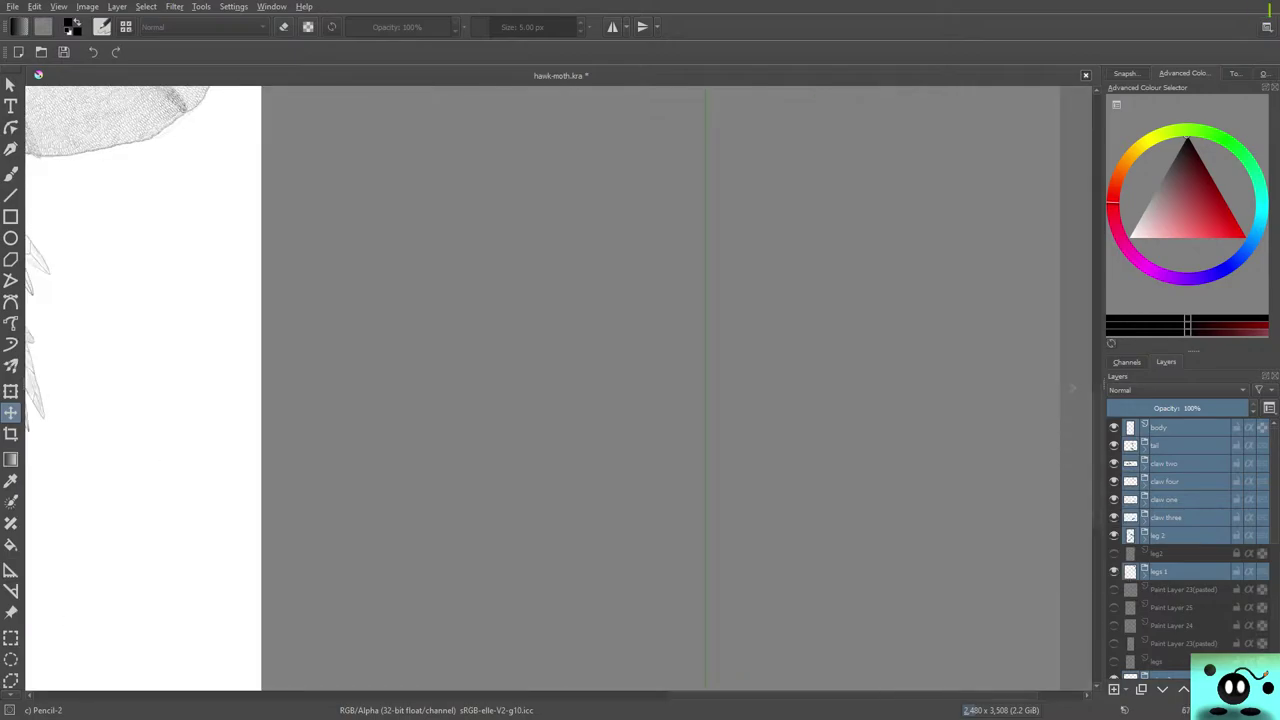
pyautogui.click(1145, 449)
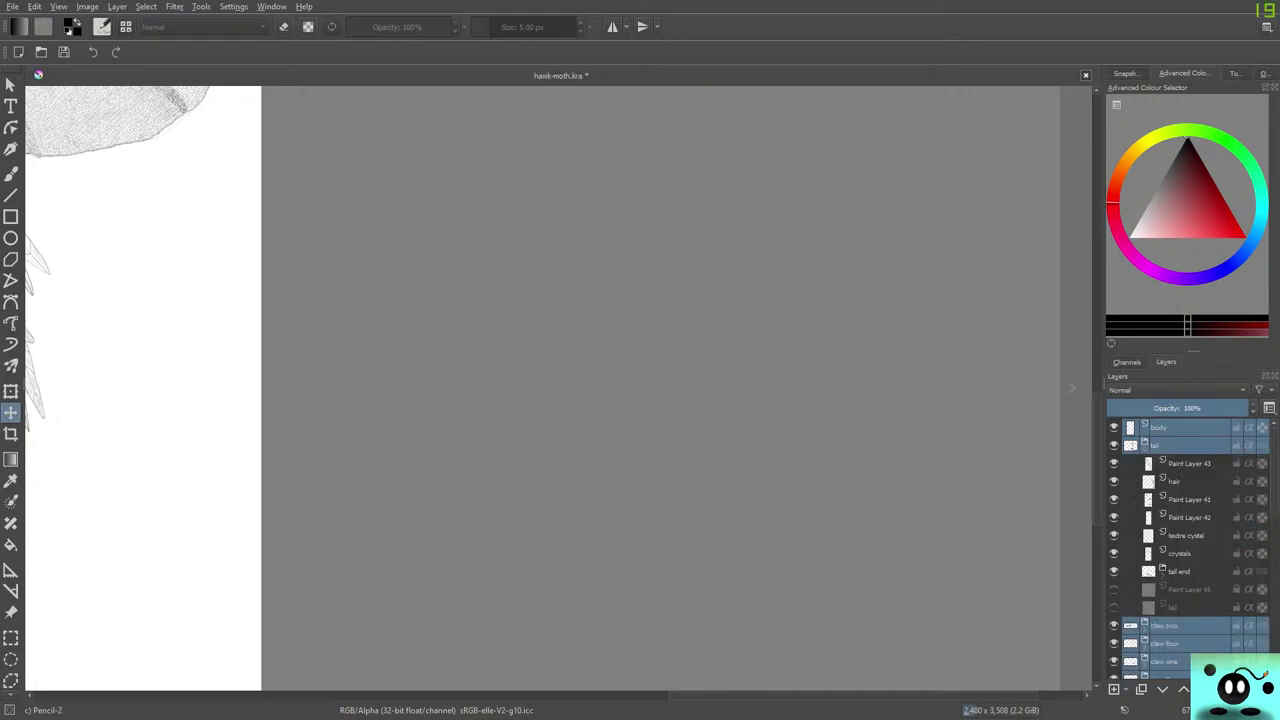
pyautogui.click(1145, 449)
pyautogui.click(1145, 467)
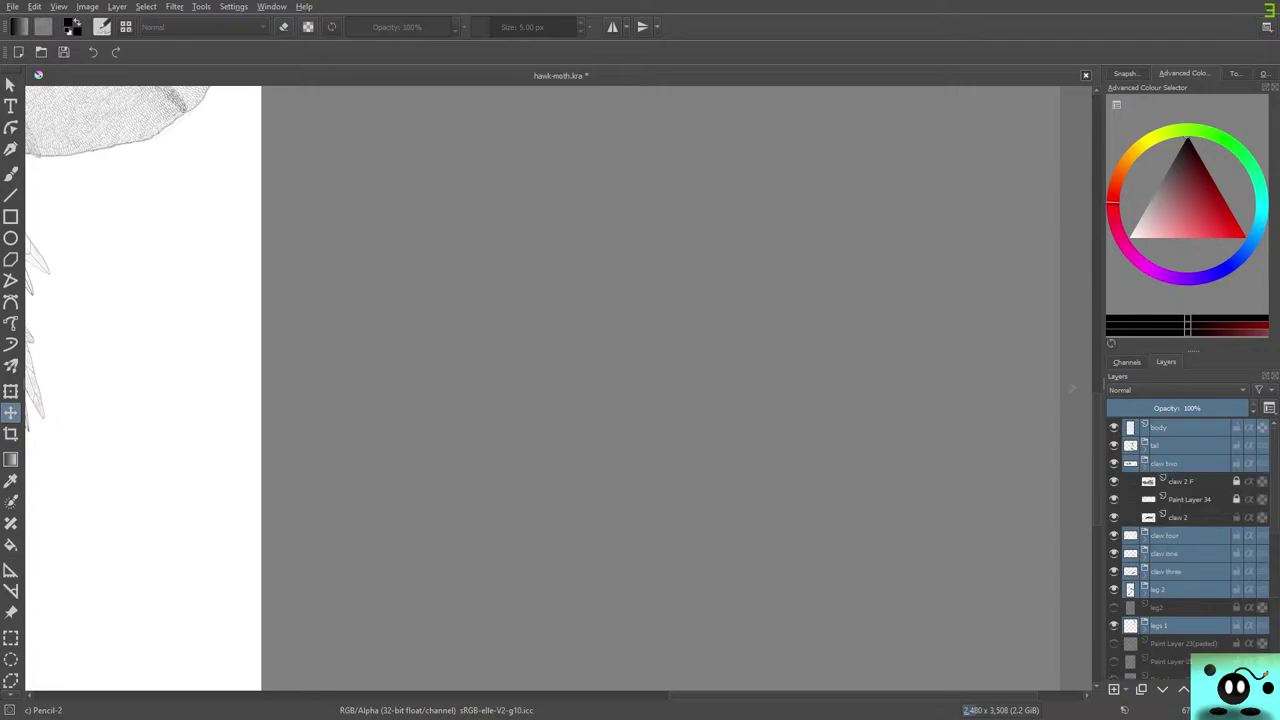
pyautogui.click(1236, 499)
pyautogui.click(1236, 481)
pyautogui.click(1144, 463)
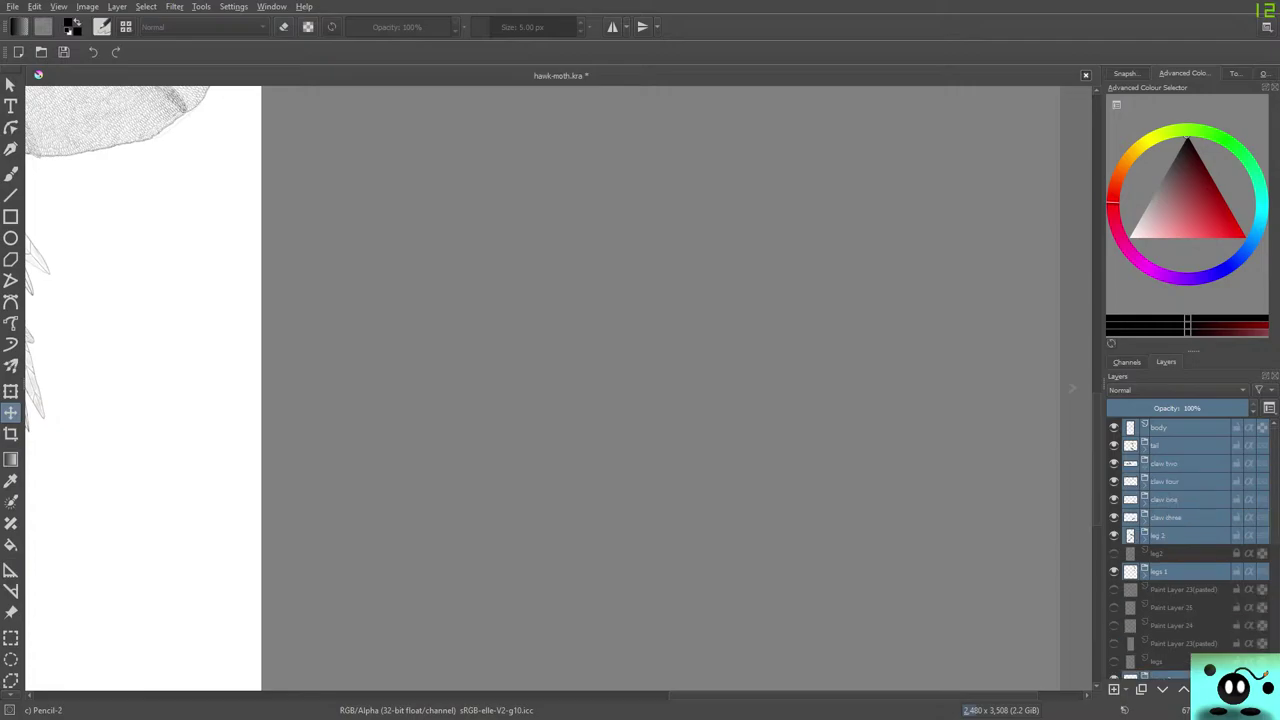
# Check the contents of the claw four, claw three, leg 2 and legs 1 groups for locked layers.
pyautogui.click(1144, 481)
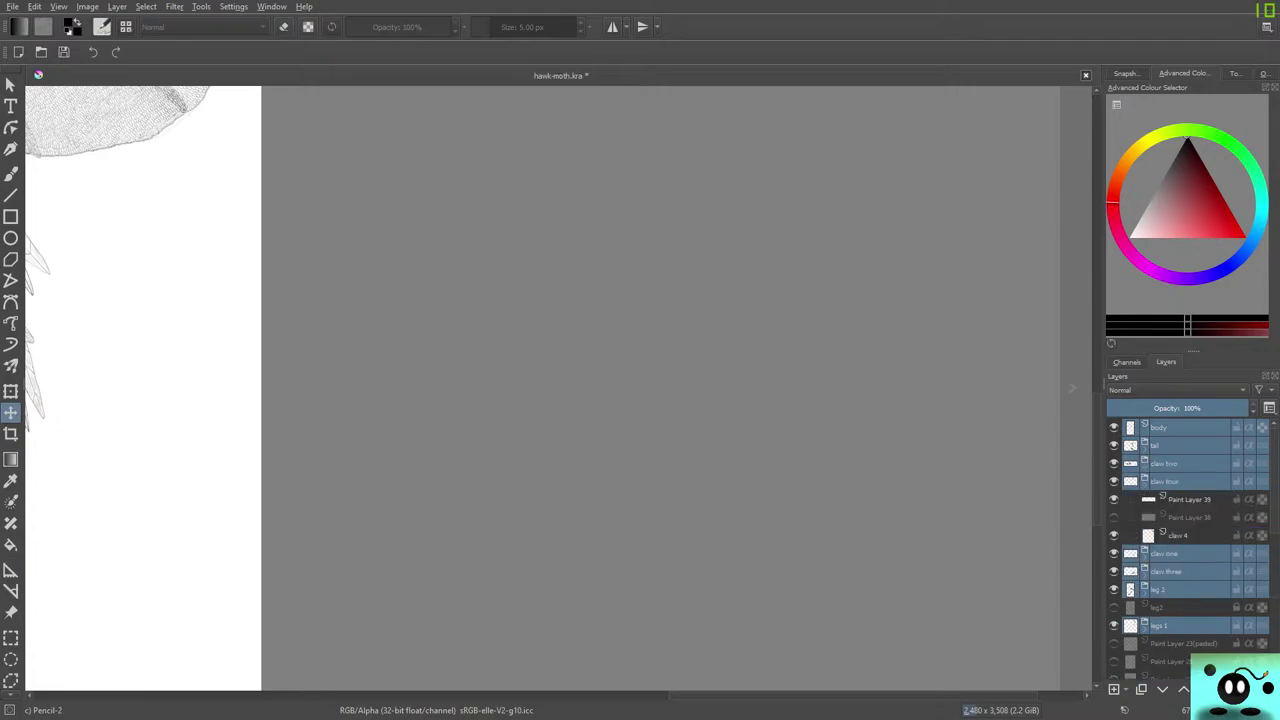
pyautogui.click(1144, 481)
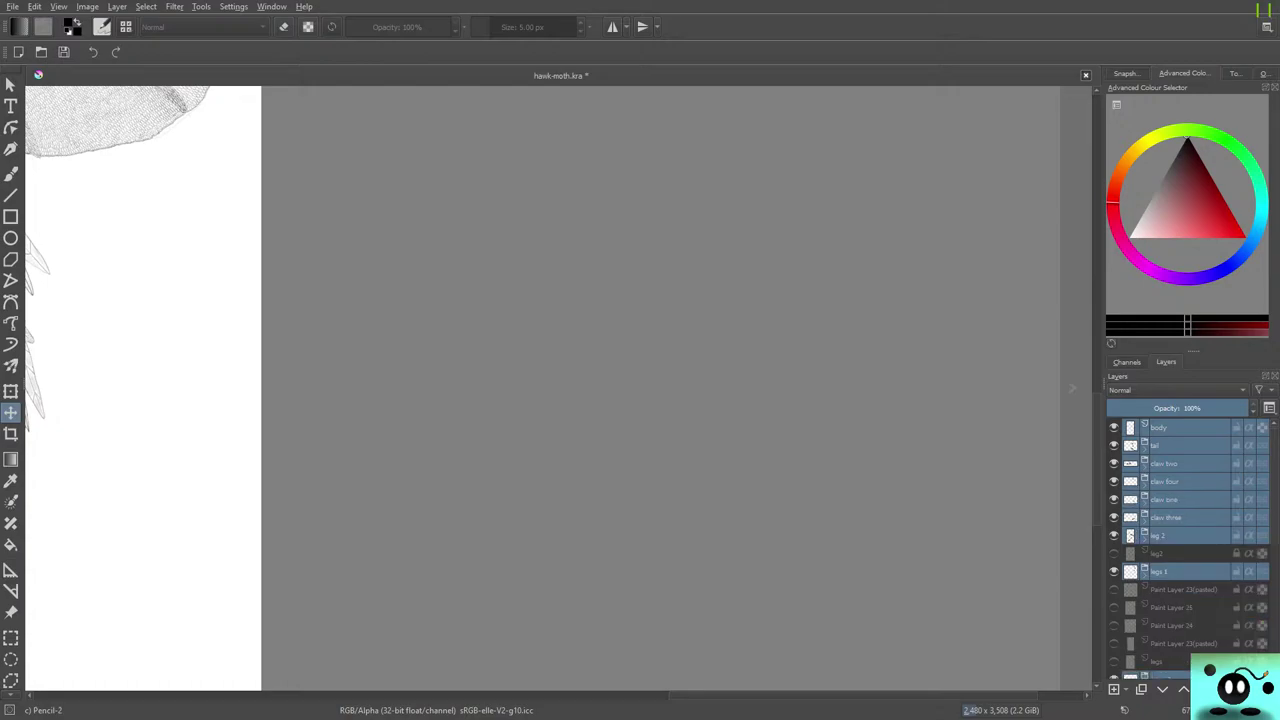
pyautogui.click(1144, 517)
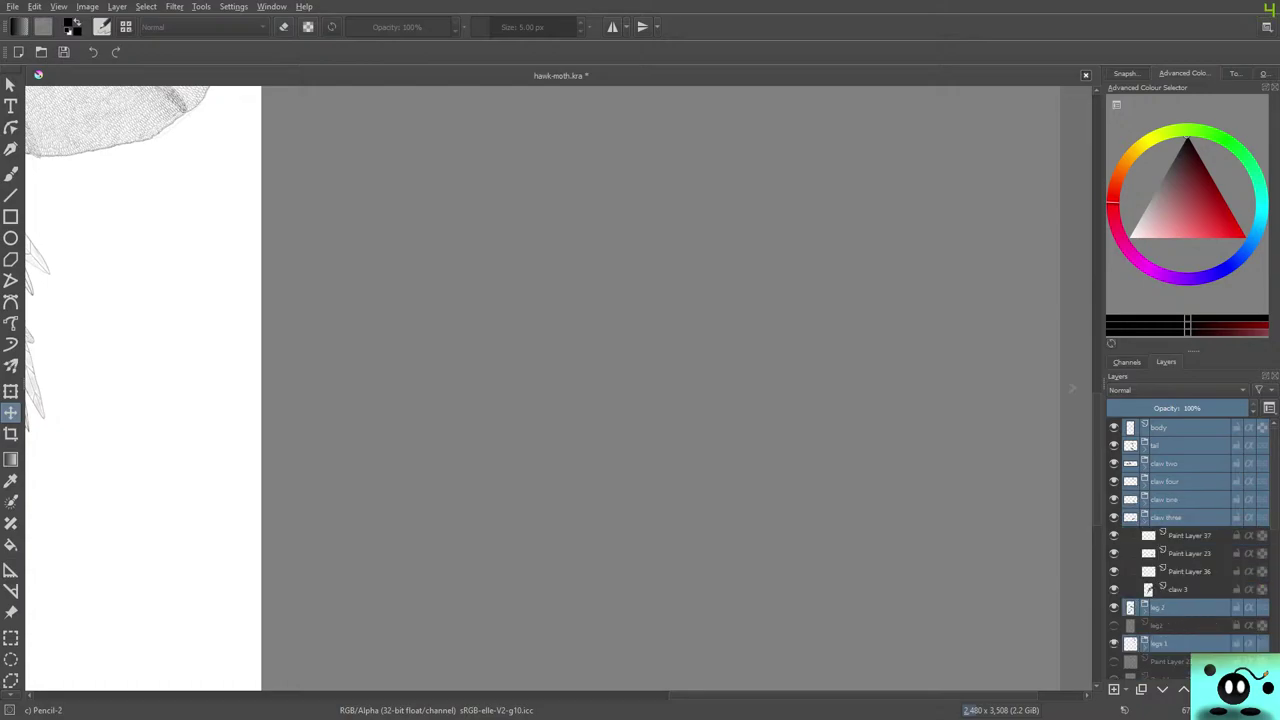
pyautogui.click(1144, 517)
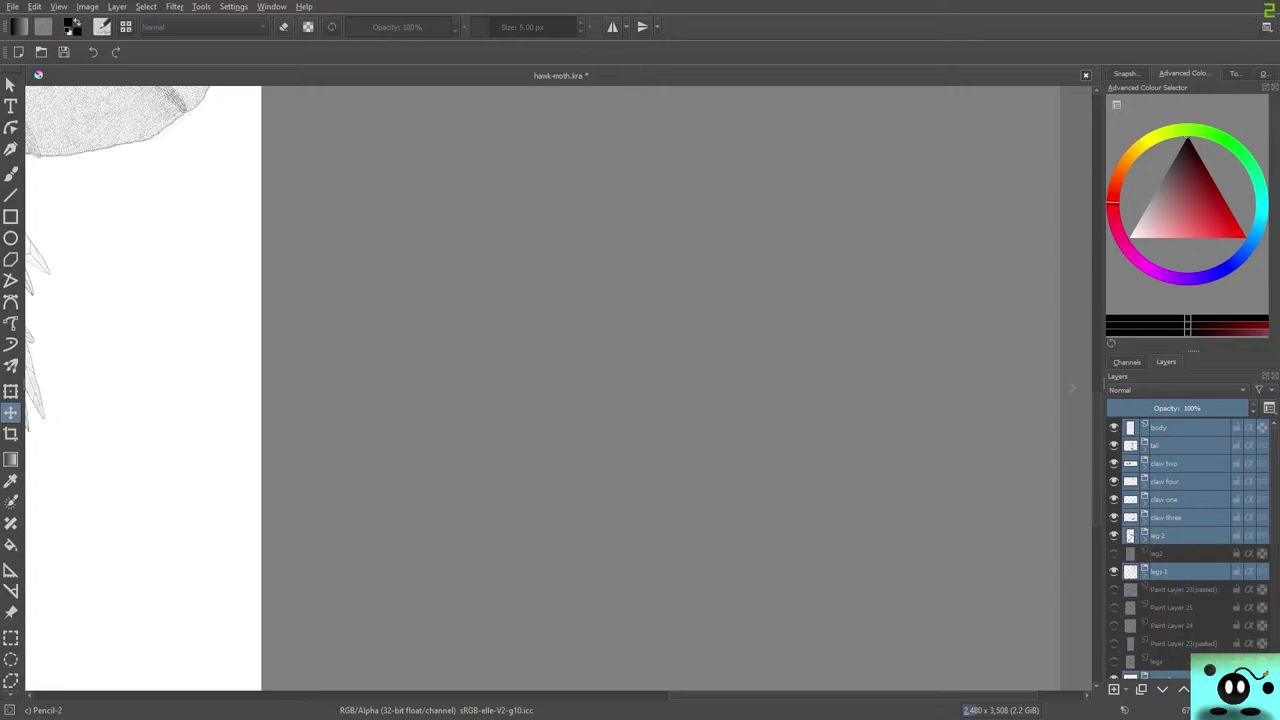
pyautogui.click(1144, 535)
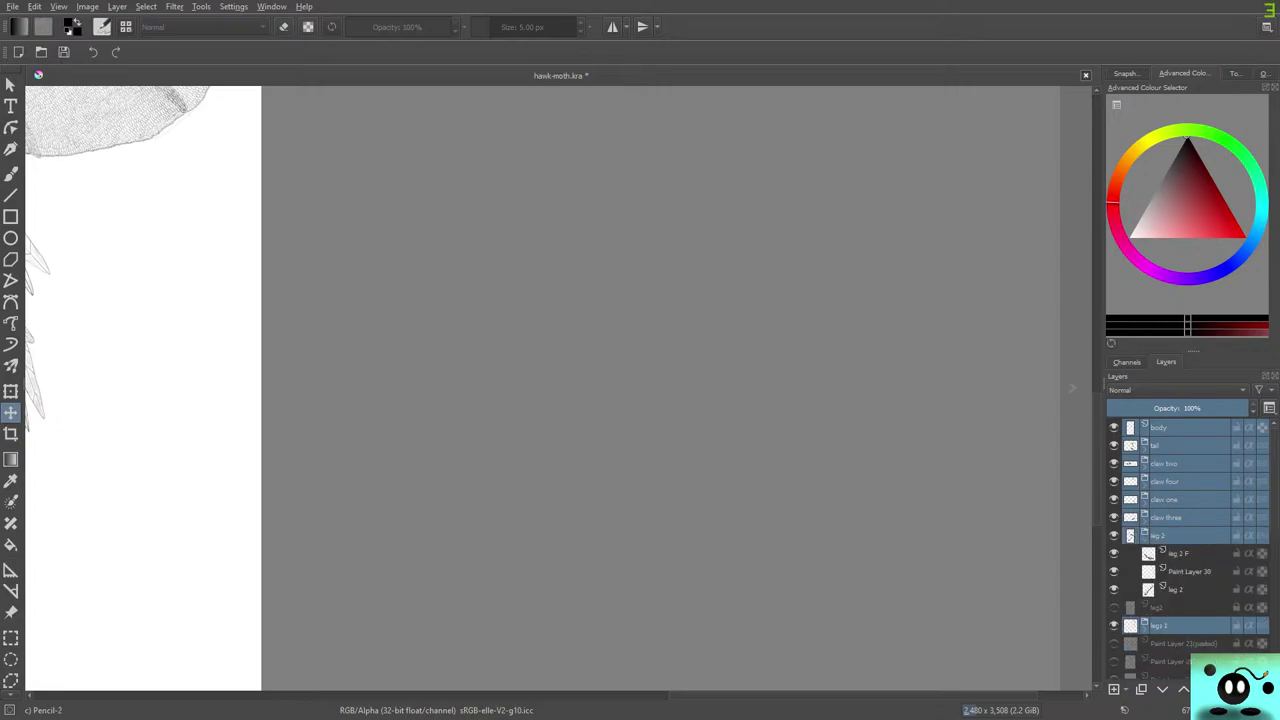
pyautogui.click(1144, 535)
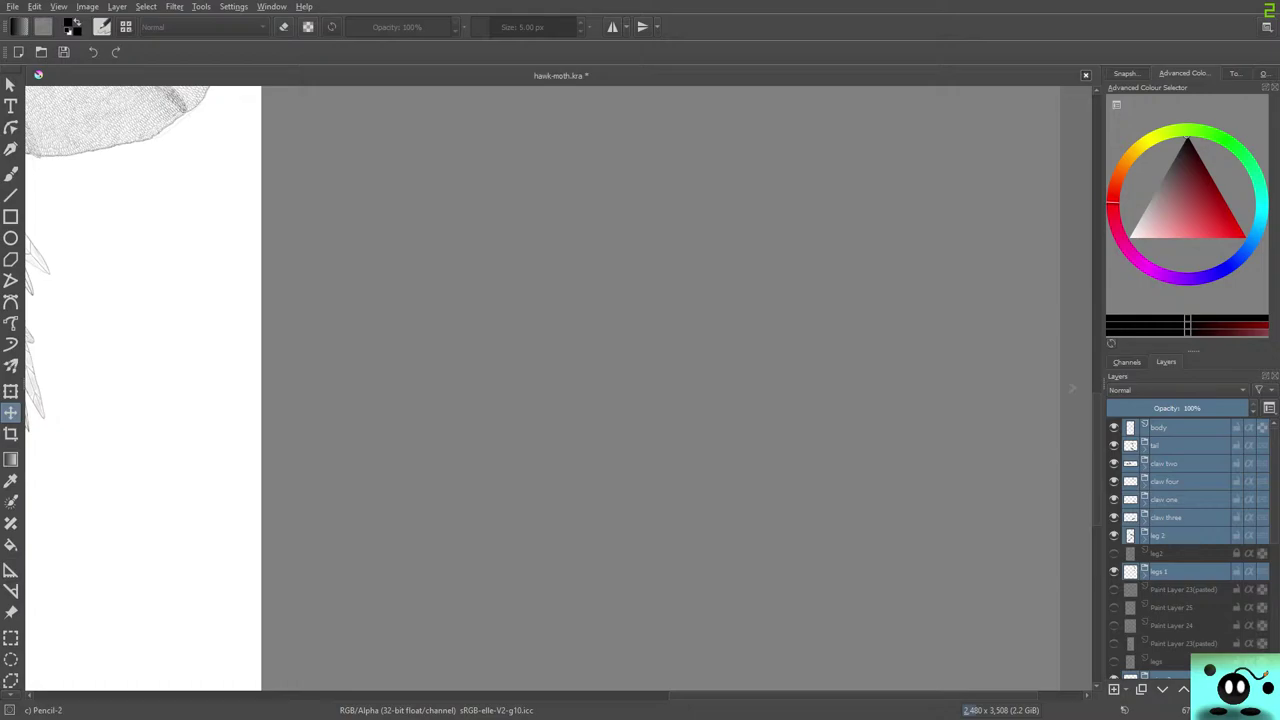
pyautogui.click(1144, 571)
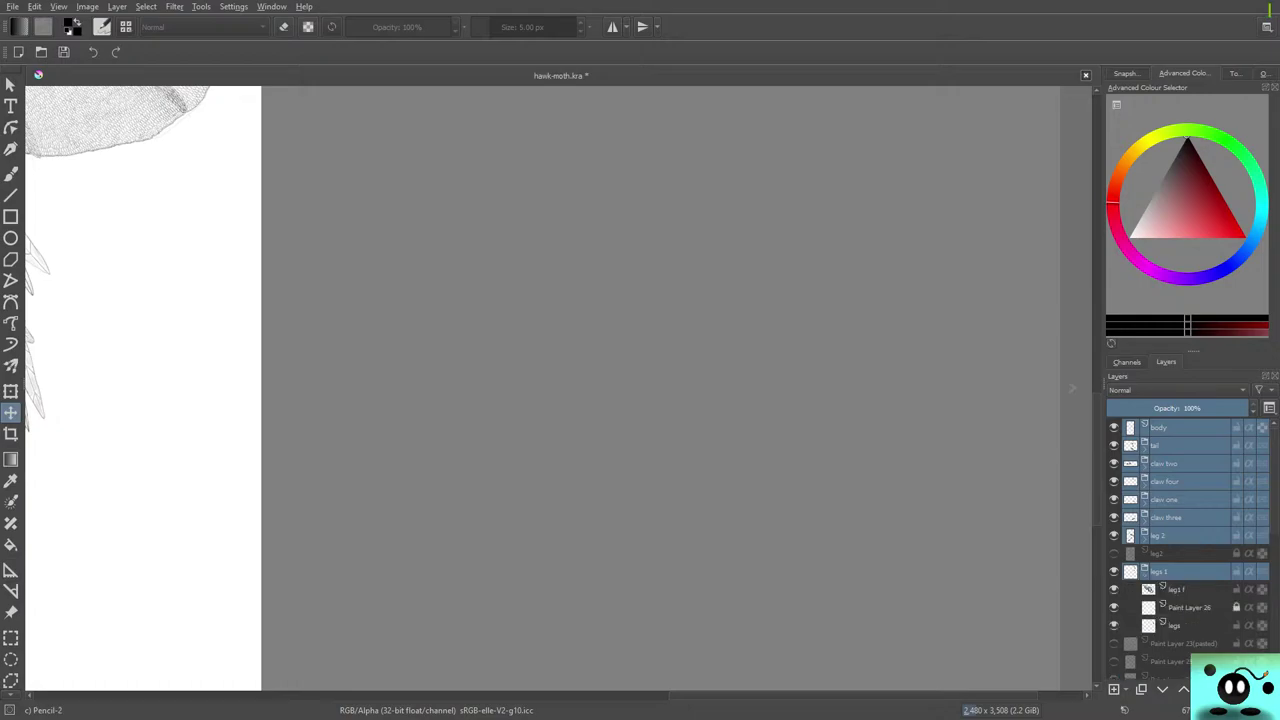
pyautogui.click(1144, 571)
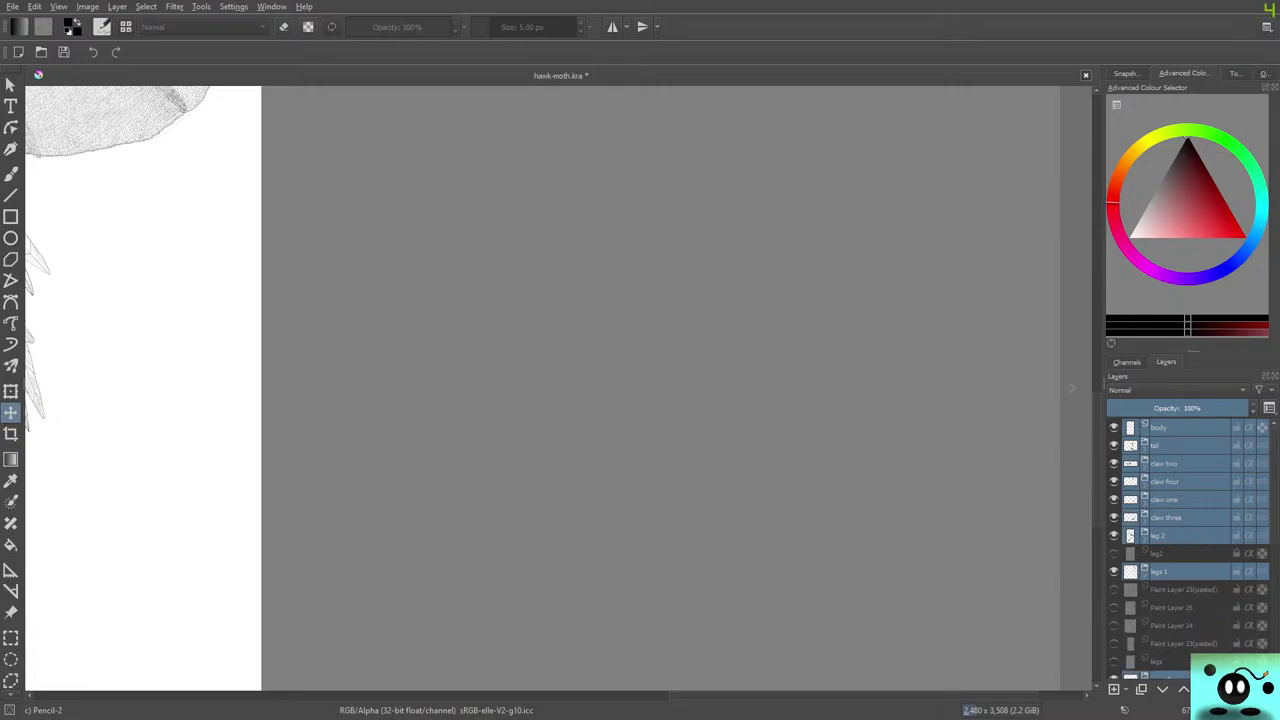
# Check the contents of the wing 2, wing 1 and head groups for locked layers.
pyautogui.scroll(-4, 1188, 550)
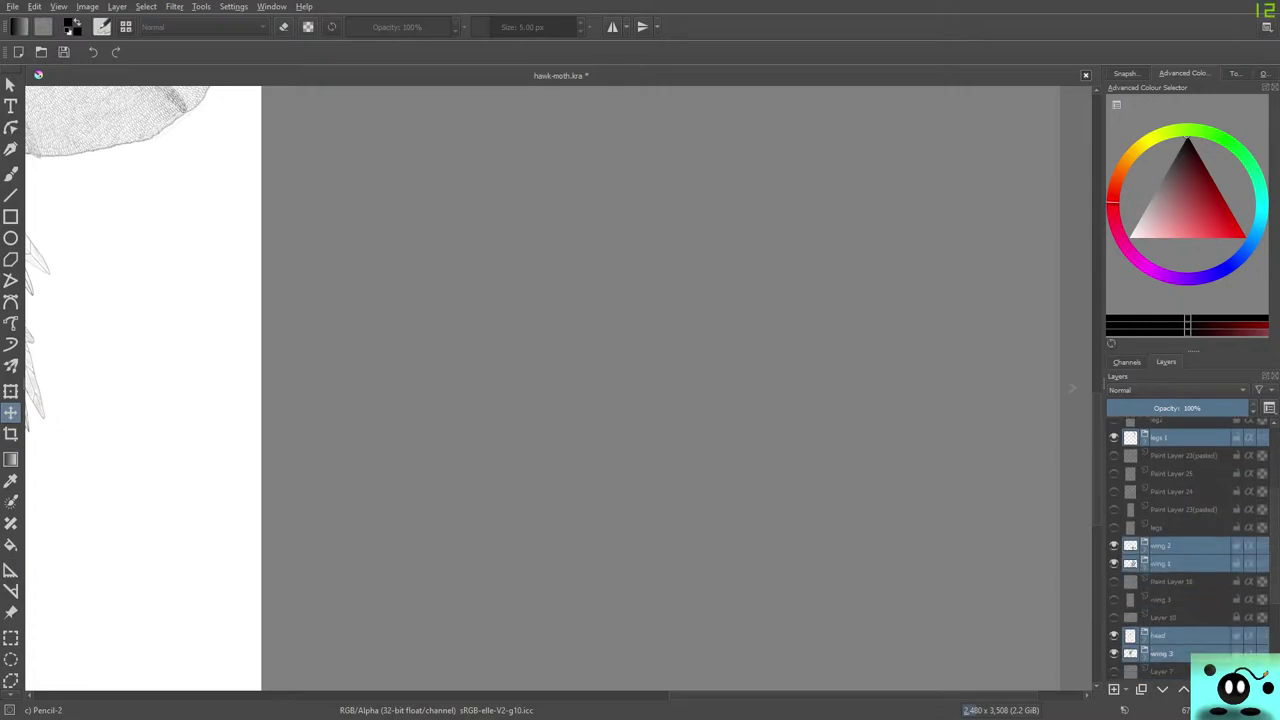
pyautogui.click(1144, 549)
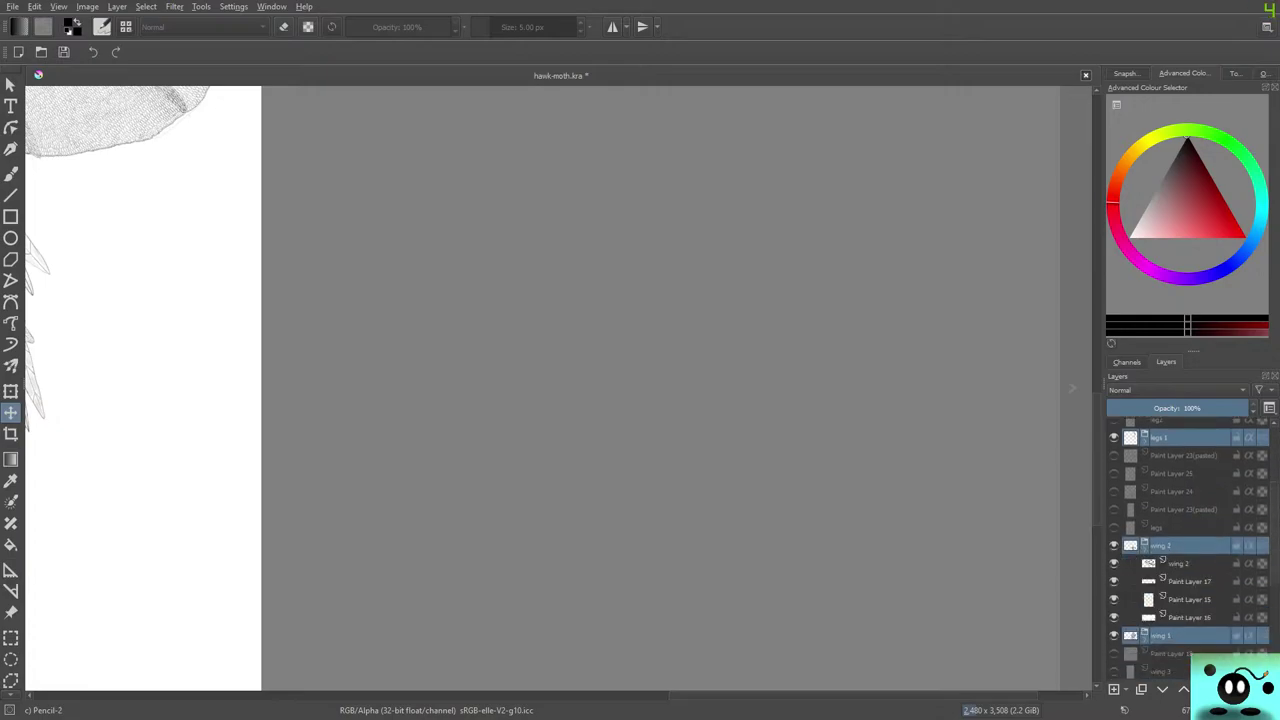
pyautogui.click(1144, 545)
pyautogui.click(1144, 563)
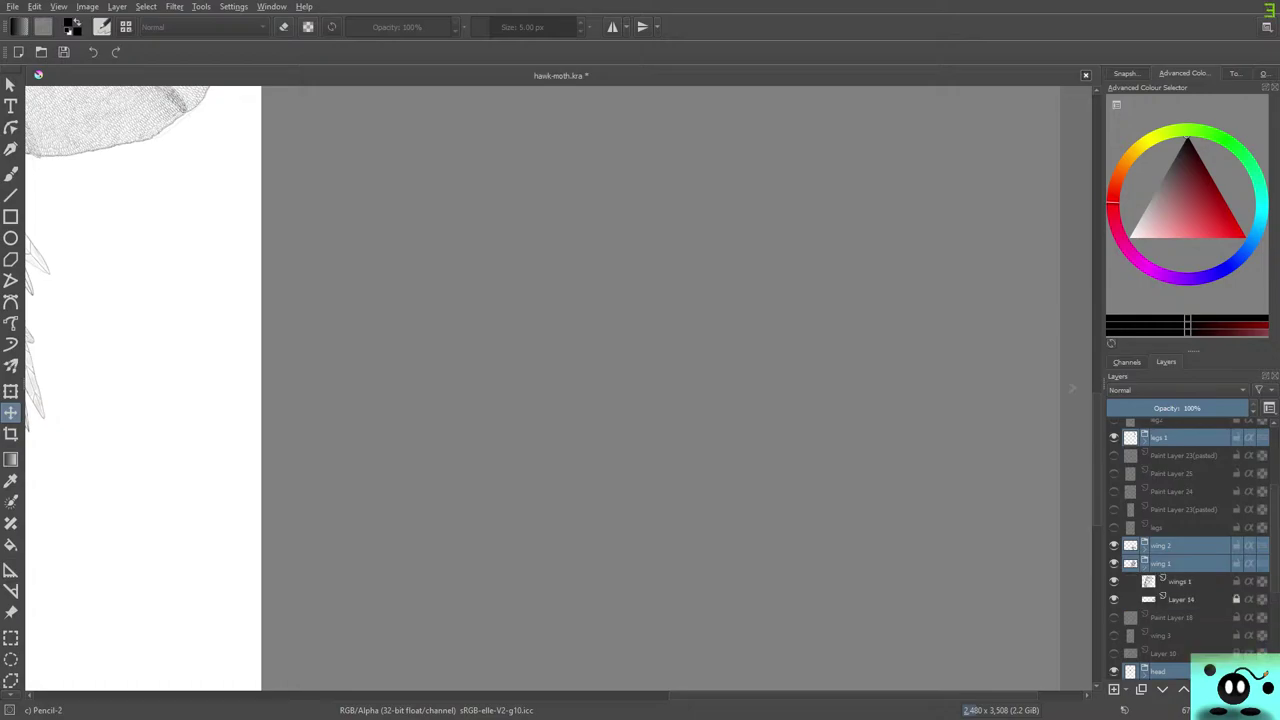
pyautogui.click(1144, 563)
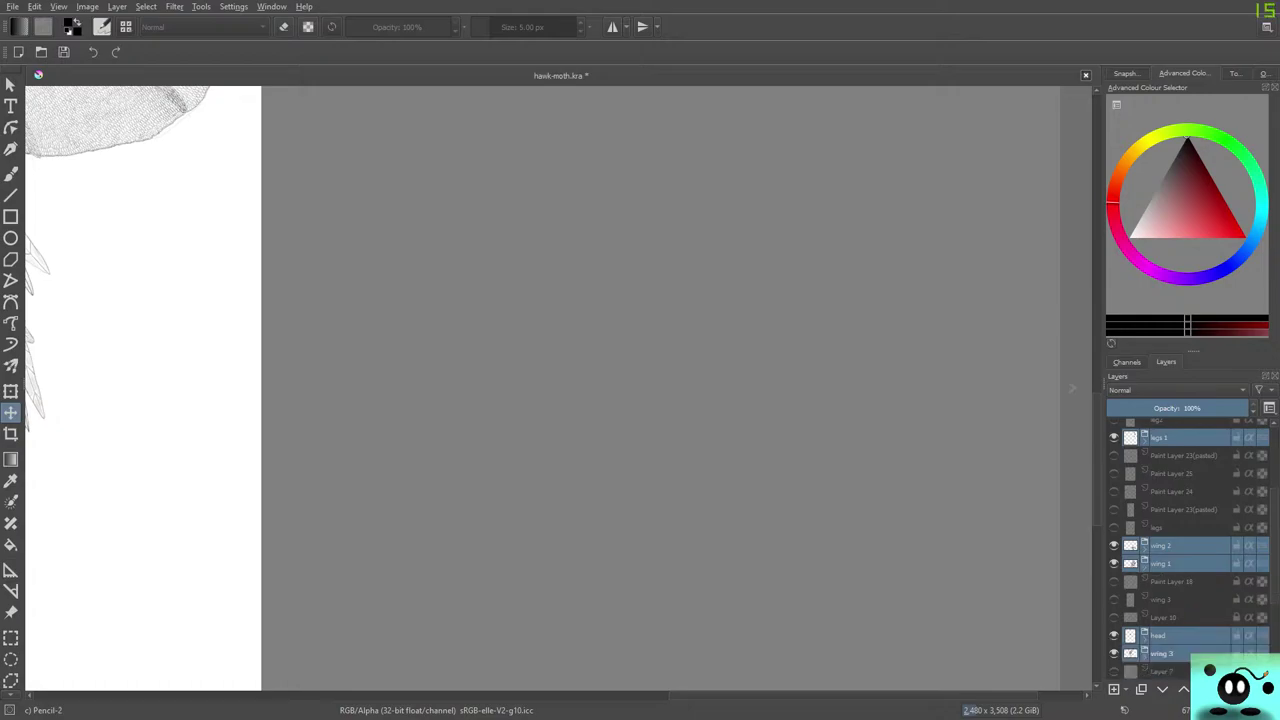
pyautogui.click(1144, 635)
pyautogui.scroll(-4, 1146, 600)
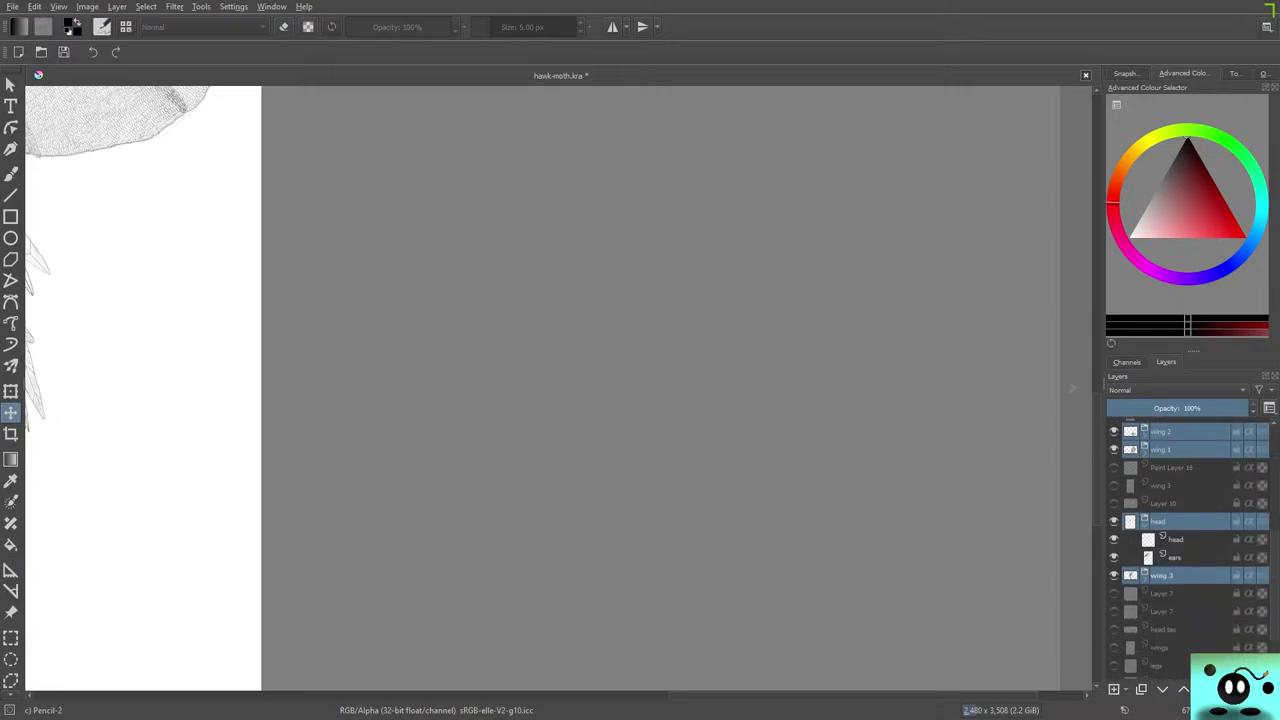
pyautogui.click(1144, 521)
# Unlock Paint Layer 20 and the wing 3 layer inside the wing 3 group and collapse the group.
pyautogui.click(1144, 539)
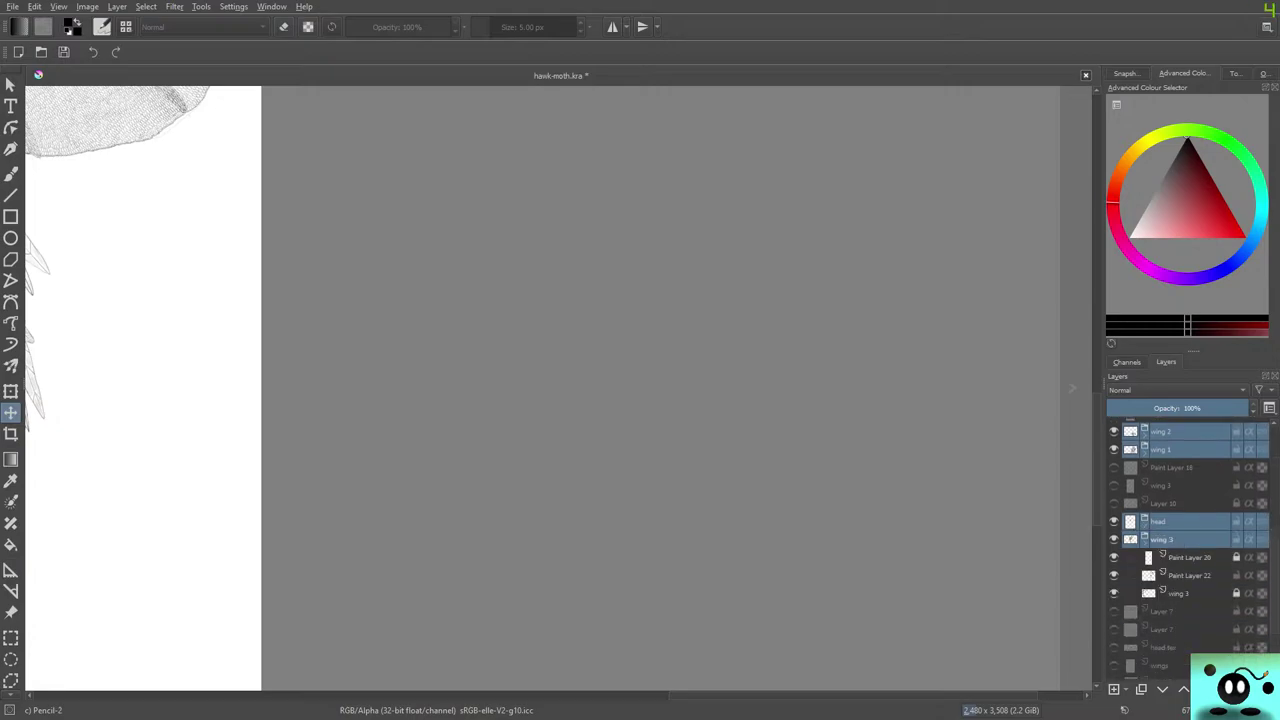
pyautogui.click(1236, 557)
pyautogui.click(1236, 593)
pyautogui.click(1144, 539)
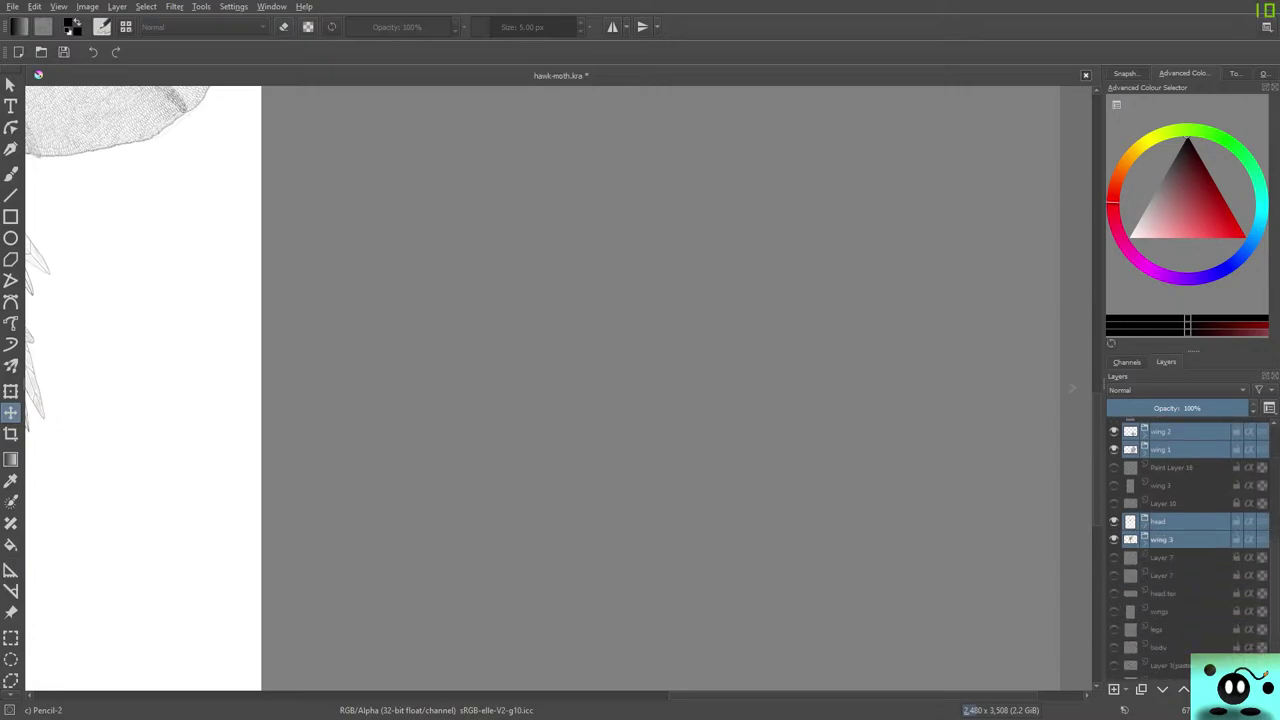
# Move the selected hawk-moth layers together up and to the left on the page.
pyautogui.scroll(-1, 1185, 550)
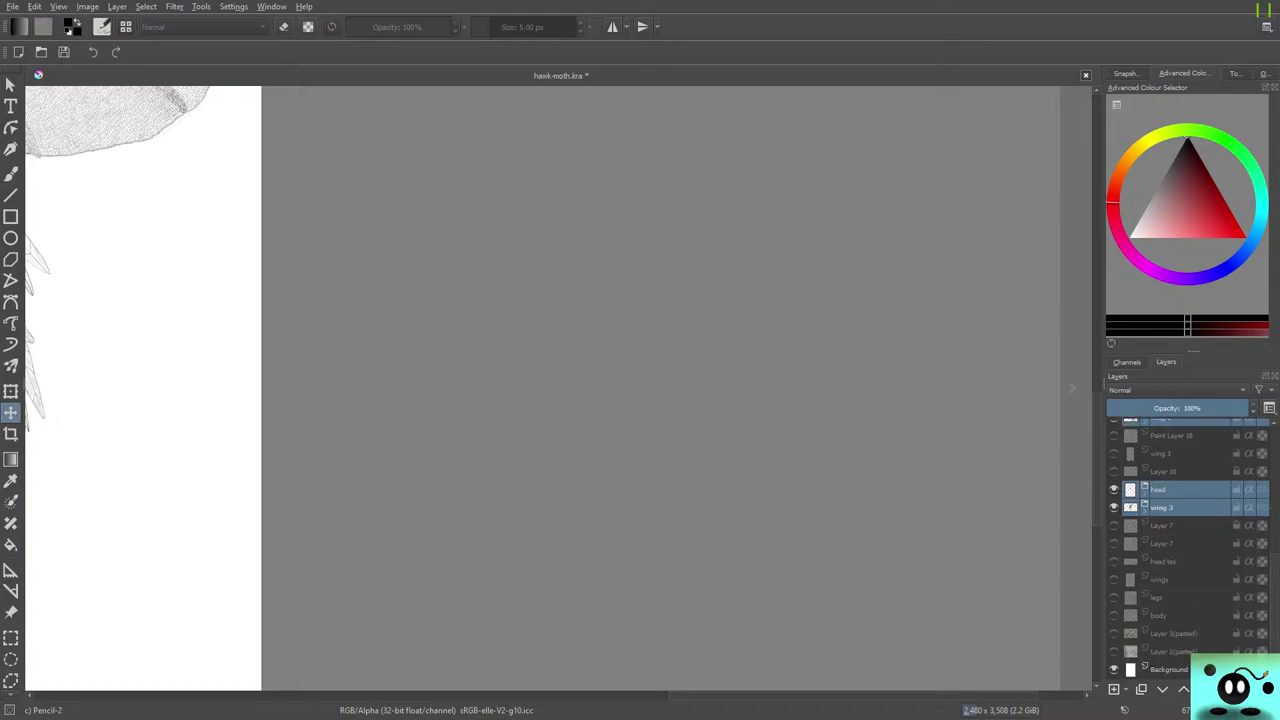
pyautogui.moveTo(1160, 579)
pyautogui.scroll(-7, 472, 468)
pyautogui.scroll(3, 390, 358)
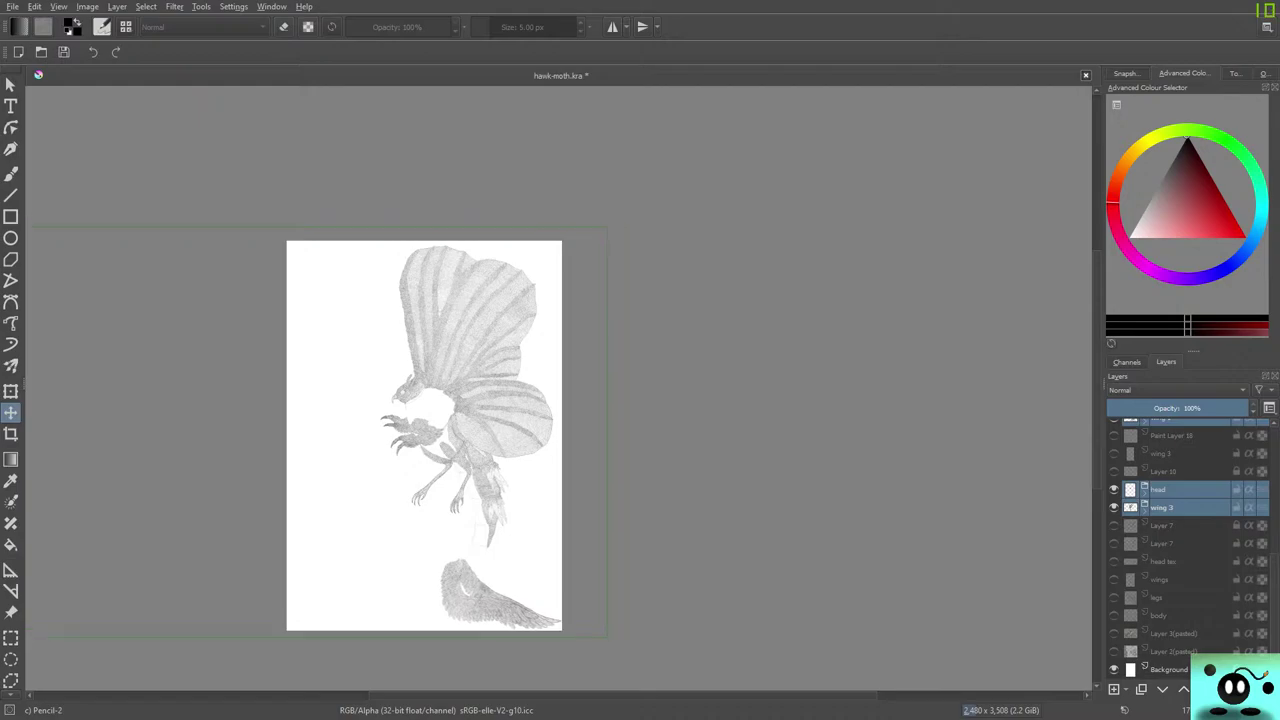
pyautogui.moveTo(460, 400); pyautogui.dragTo(401, 381)
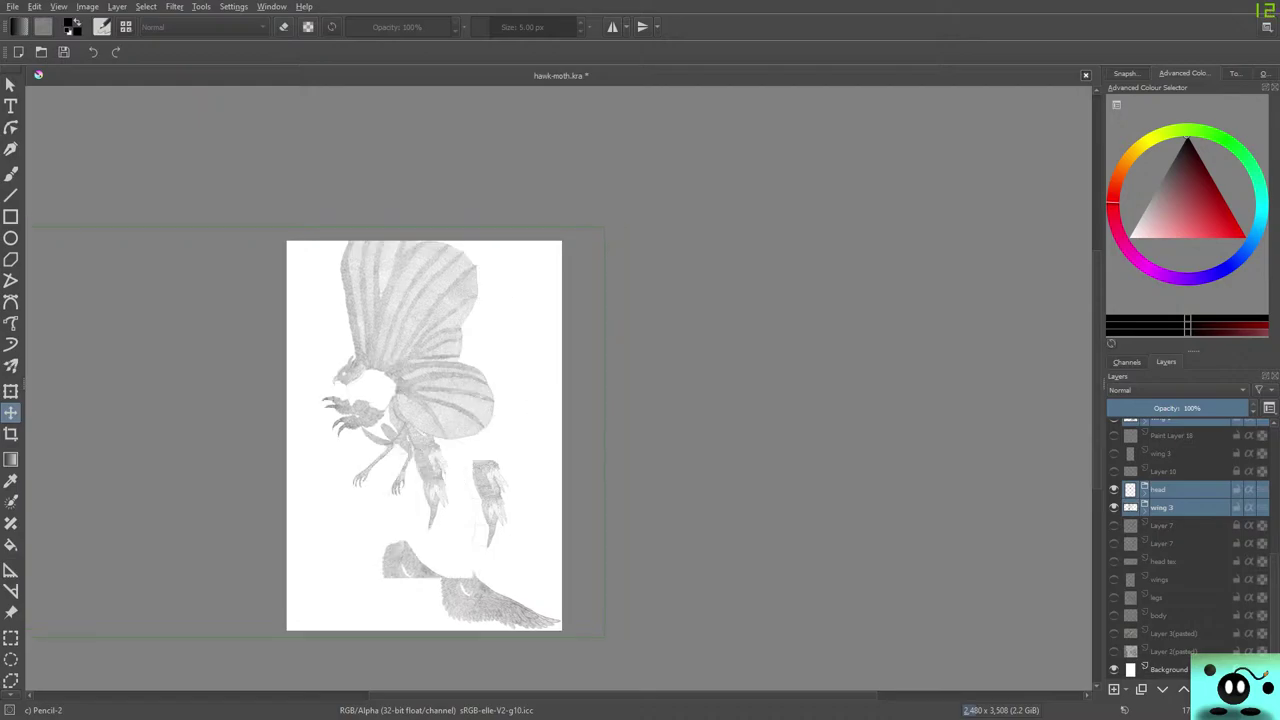
pyautogui.moveTo(401, 381); pyautogui.dragTo(411, 390)
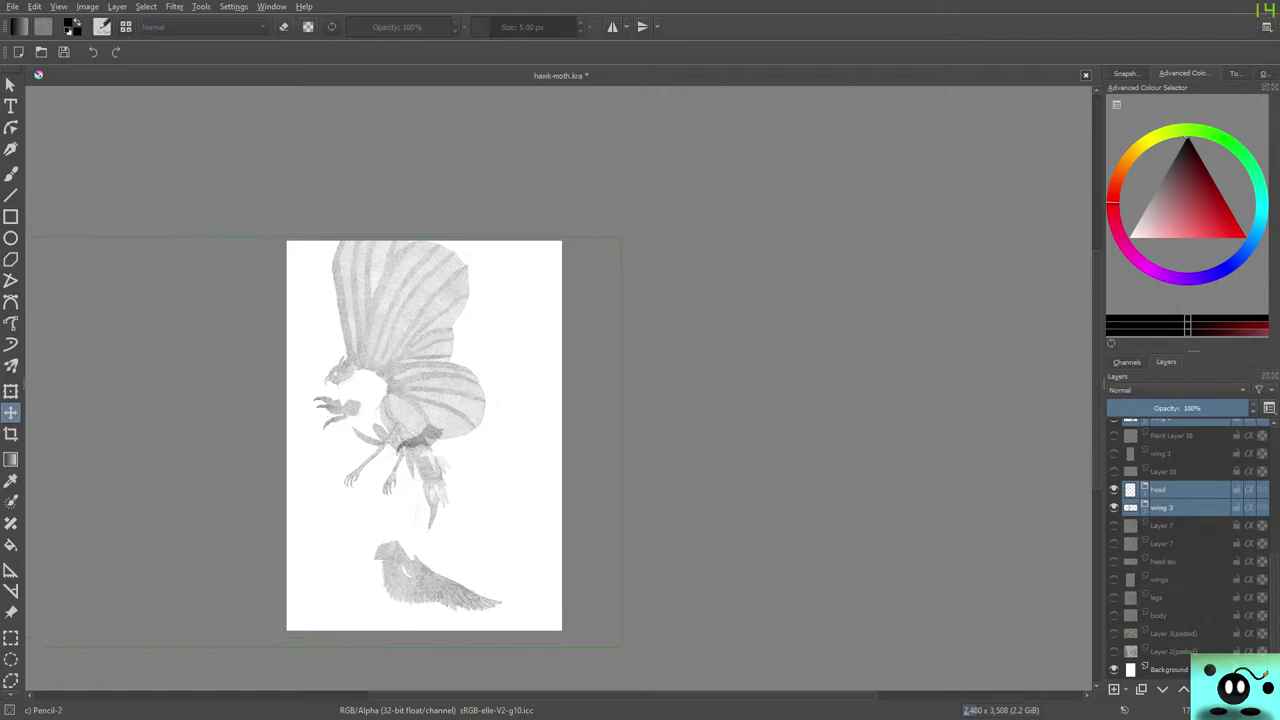
# Check the contents of the claw two, claw four and claw one groups for locked layers.
pyautogui.scroll(5, 395, 438)
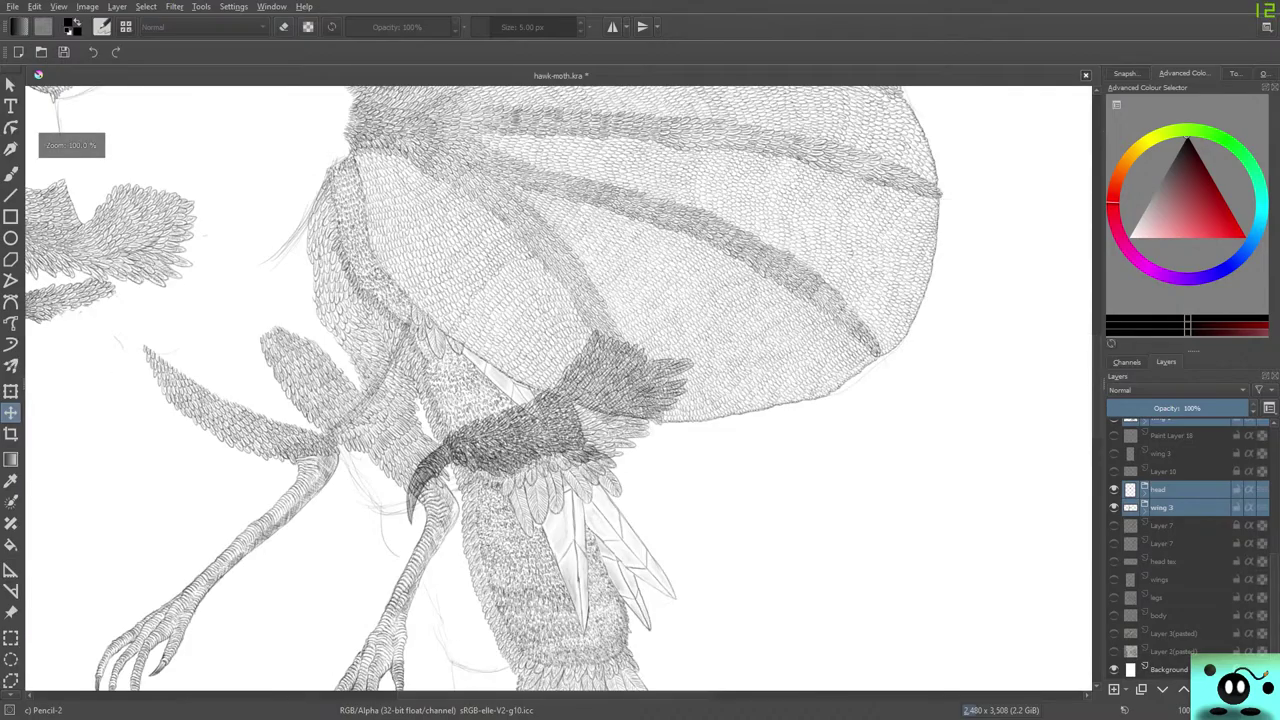
pyautogui.scroll(-1, 395, 438)
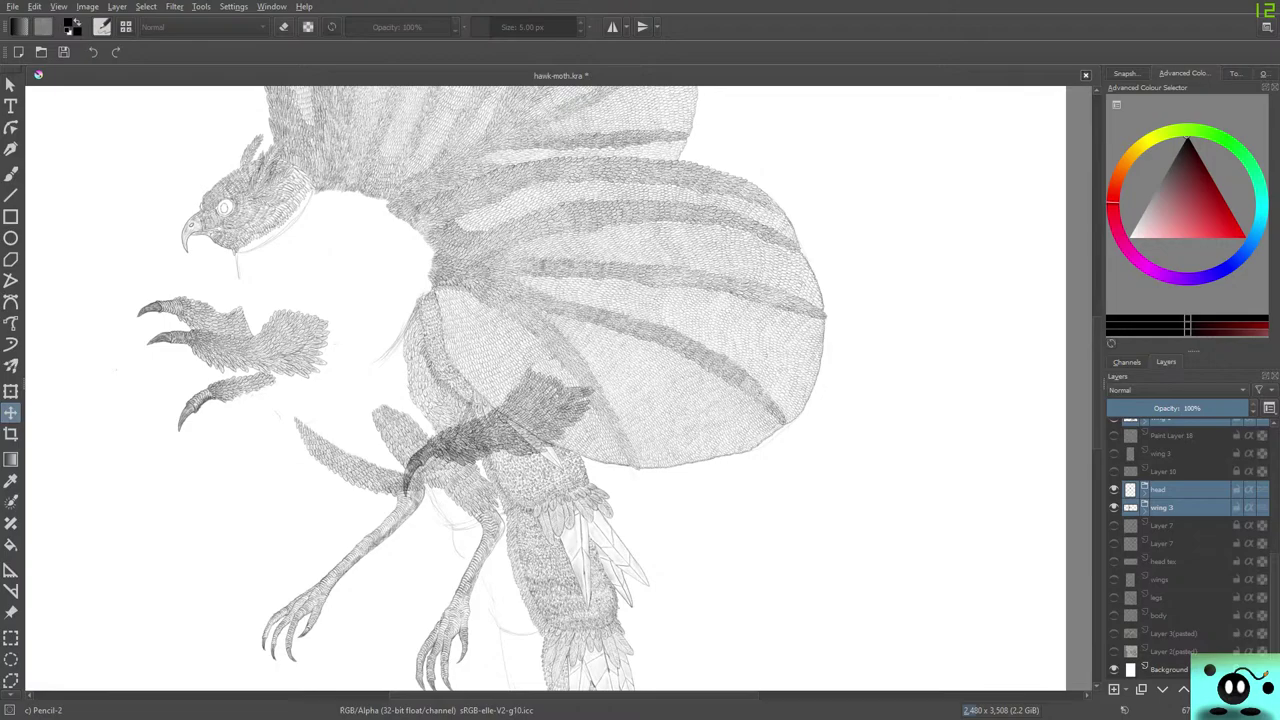
pyautogui.scroll(5, 1190, 550)
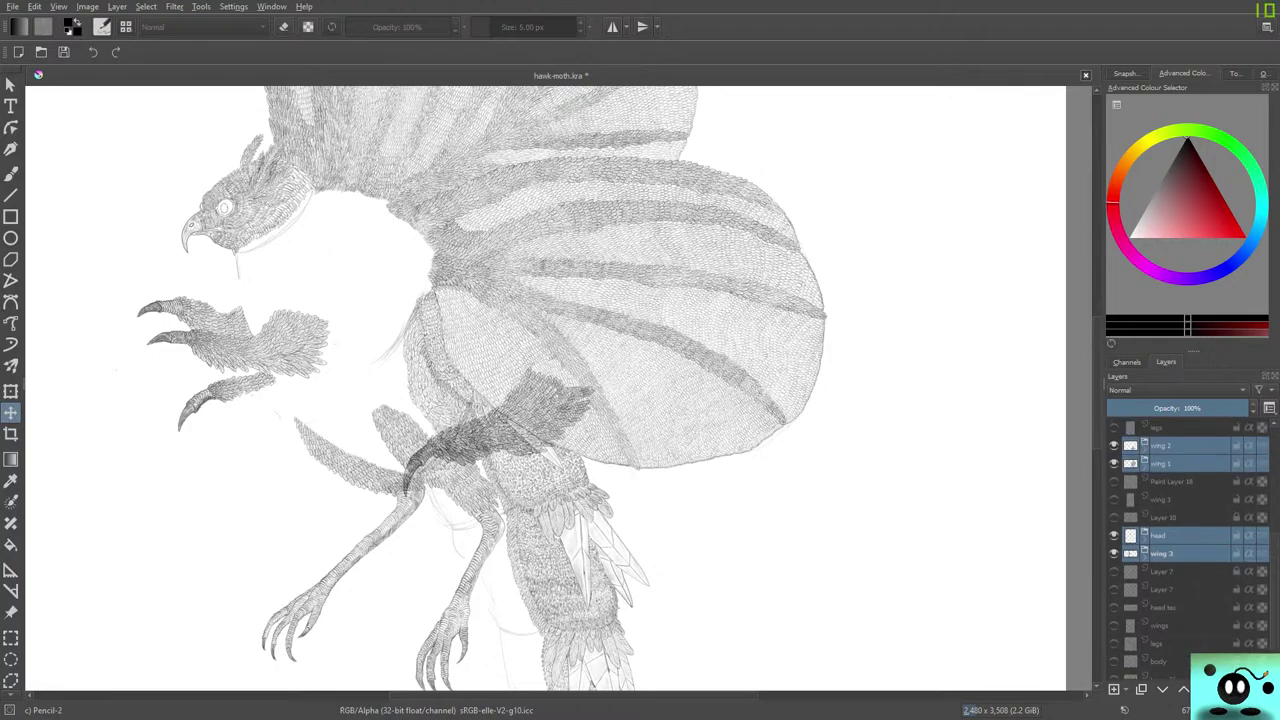
pyautogui.scroll(2, 1190, 550)
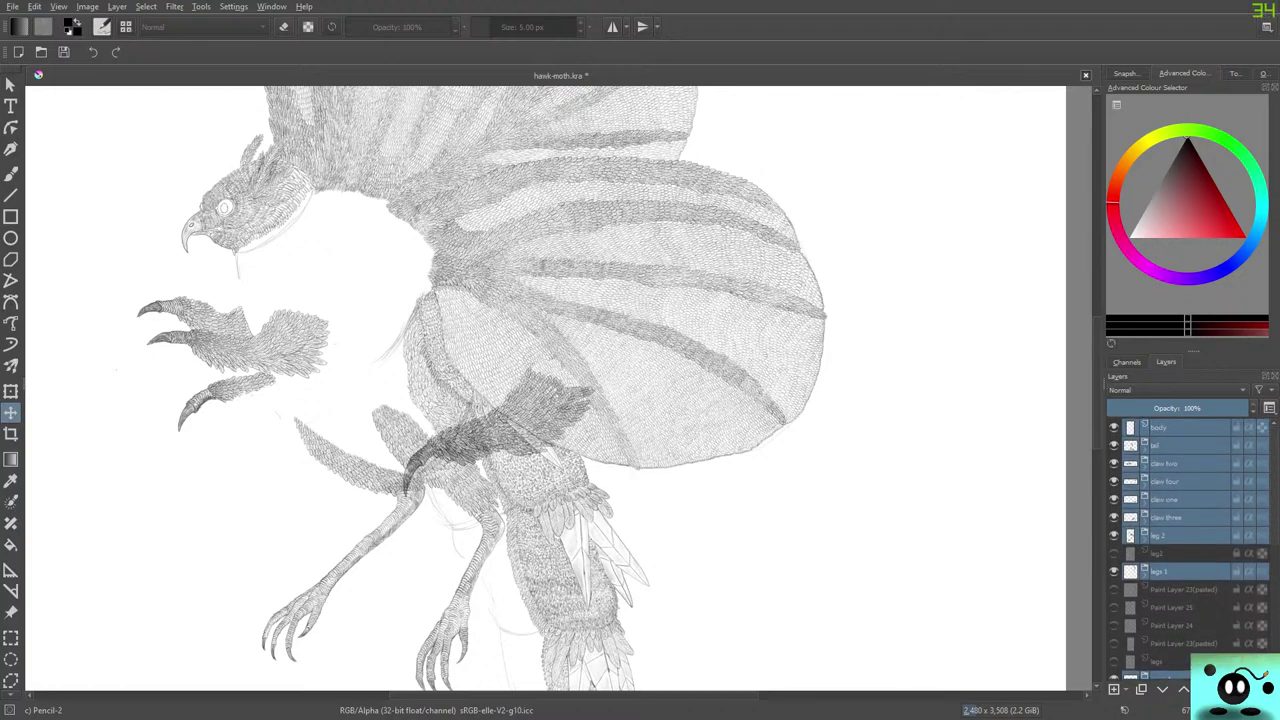
pyautogui.click(1145, 466)
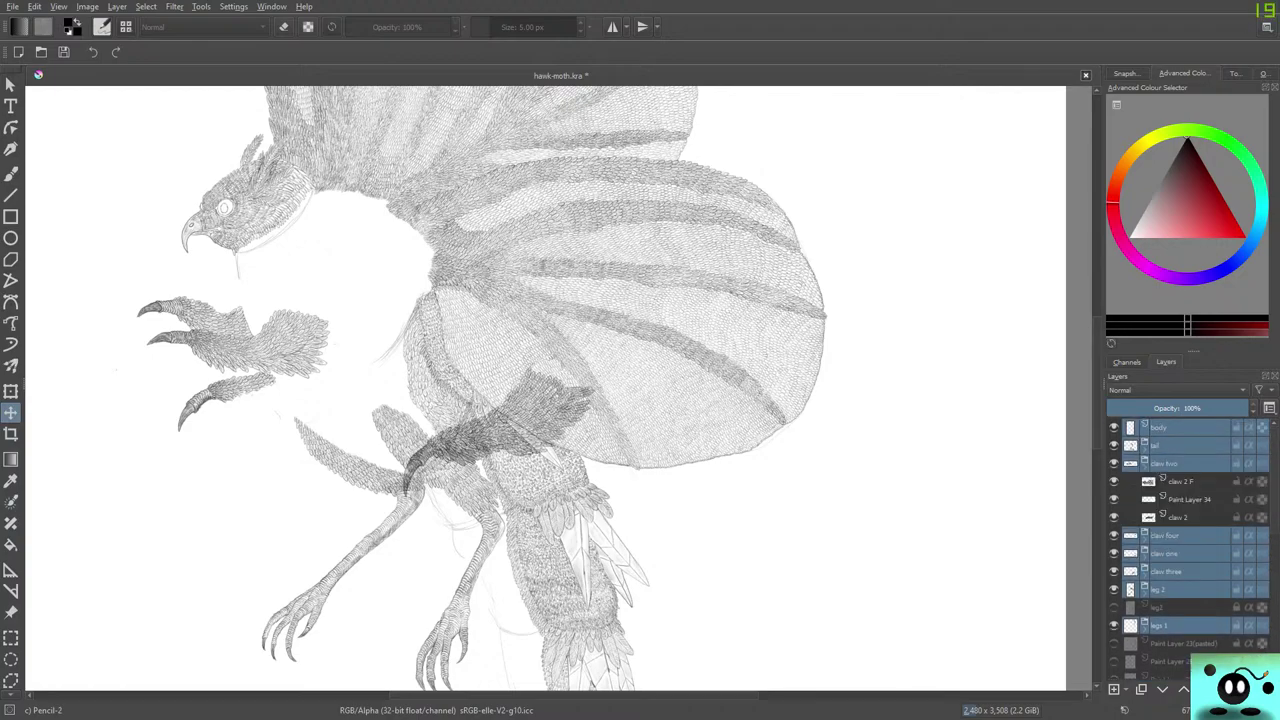
pyautogui.click(1122, 463)
pyautogui.click(1145, 484)
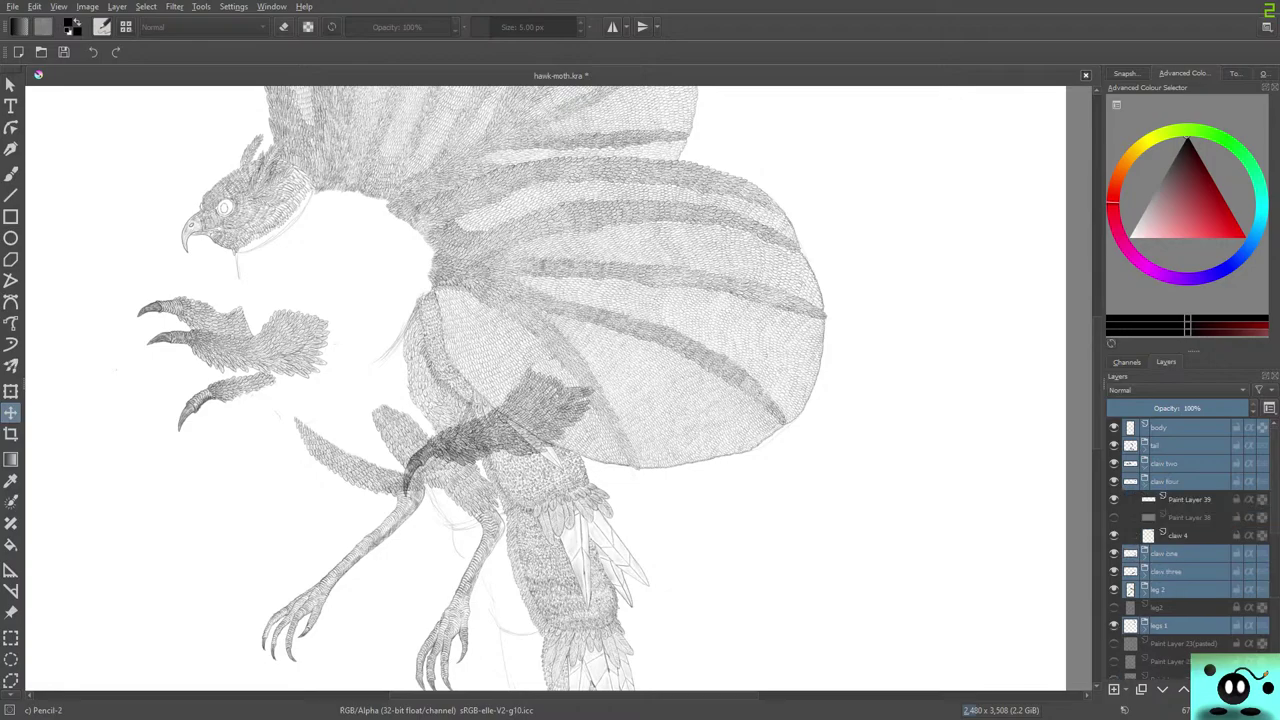
pyautogui.click(1145, 484)
pyautogui.click(1122, 499)
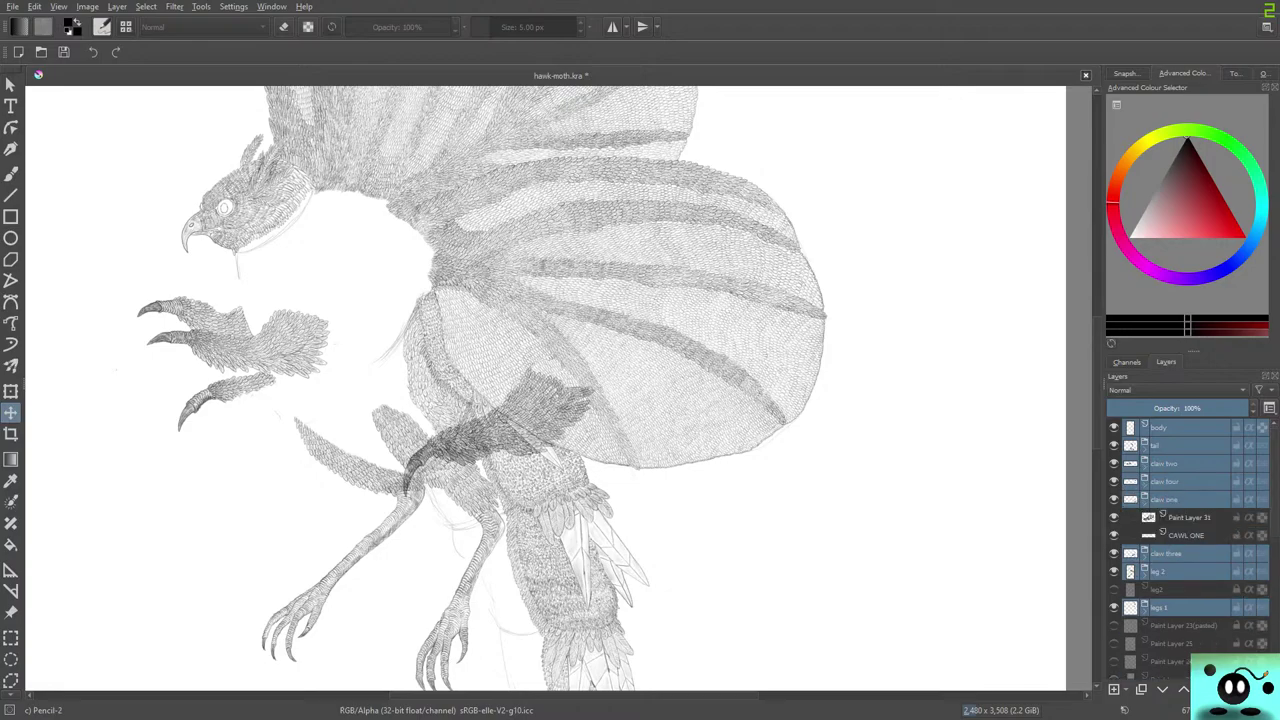
pyautogui.moveTo(1170, 499)
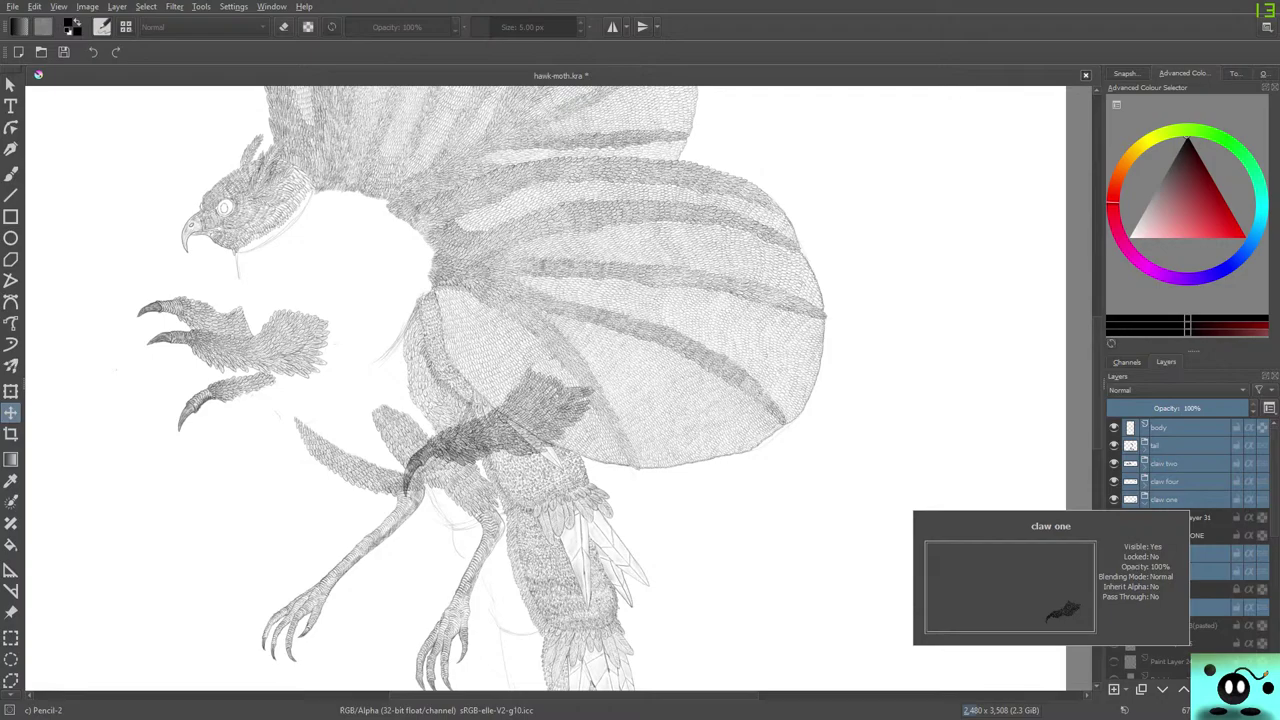
# Reposition the selected hawk-moth layers together so the upper wings fit just inside the page's top edge.
pyautogui.moveTo(520, 400); pyautogui.dragTo(725, 434)
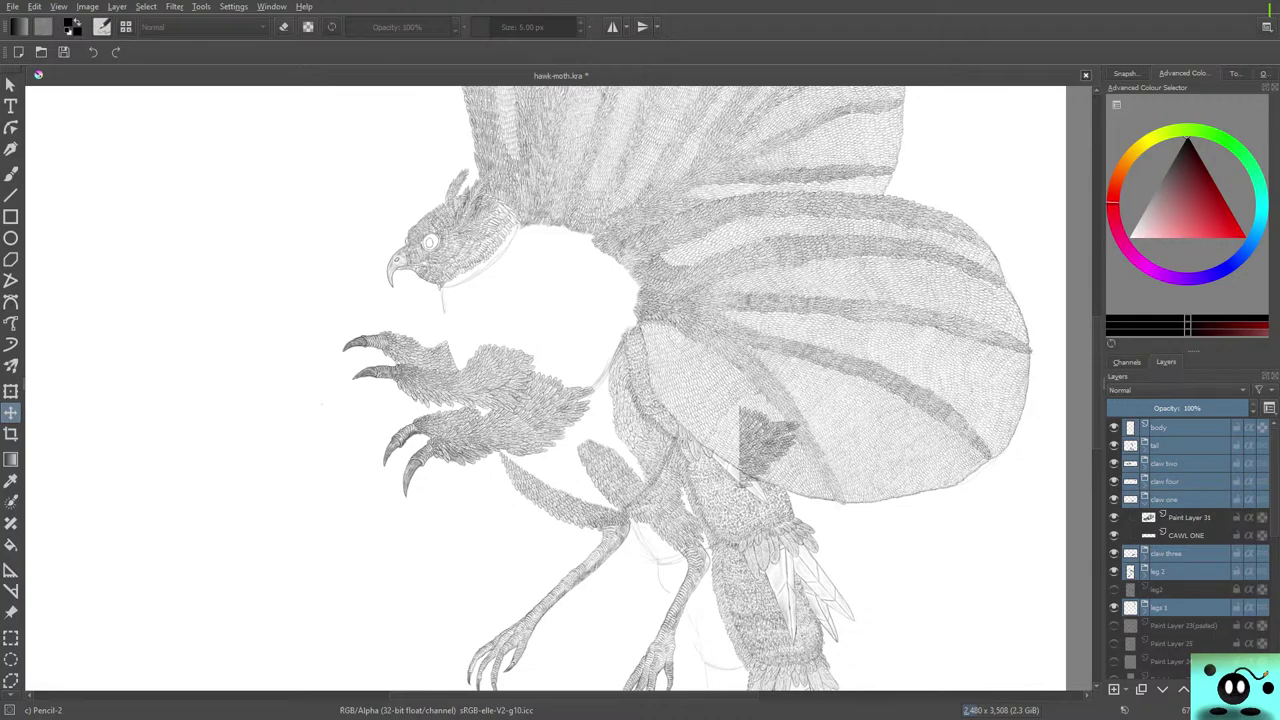
pyautogui.moveTo(760, 401); pyautogui.dragTo(708, 408)
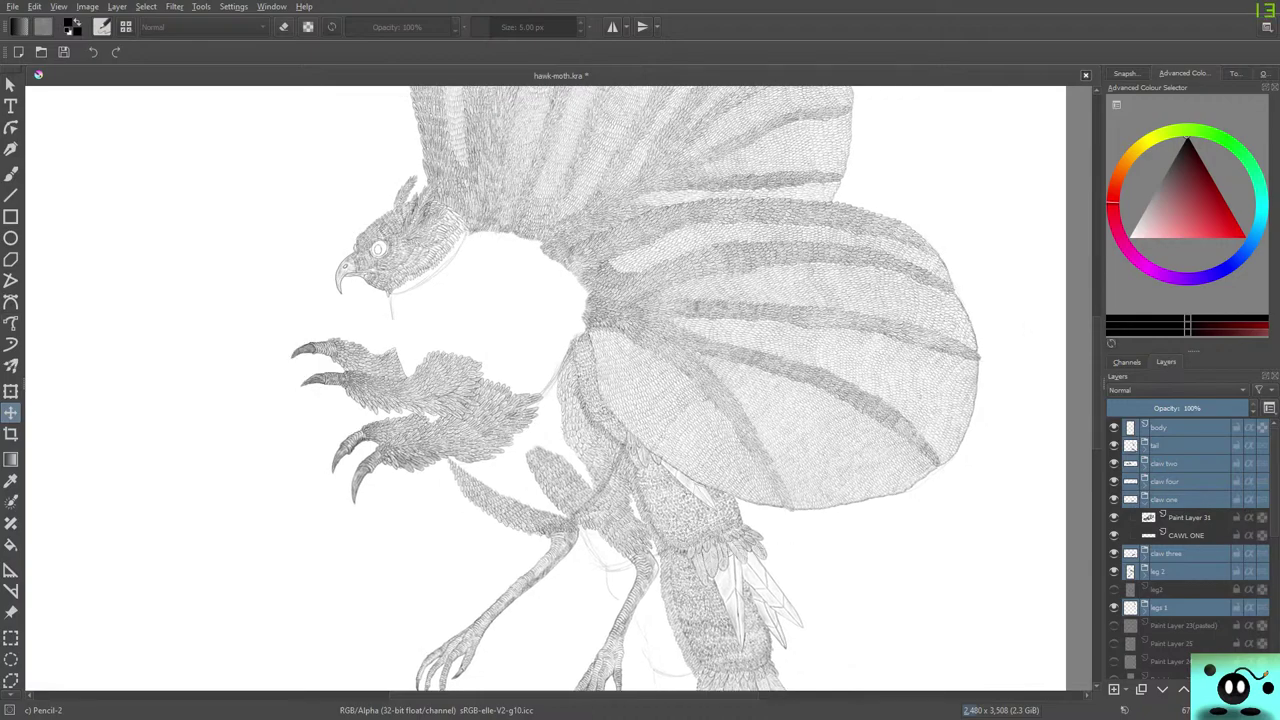
pyautogui.moveTo(708, 408); pyautogui.dragTo(635, 374)
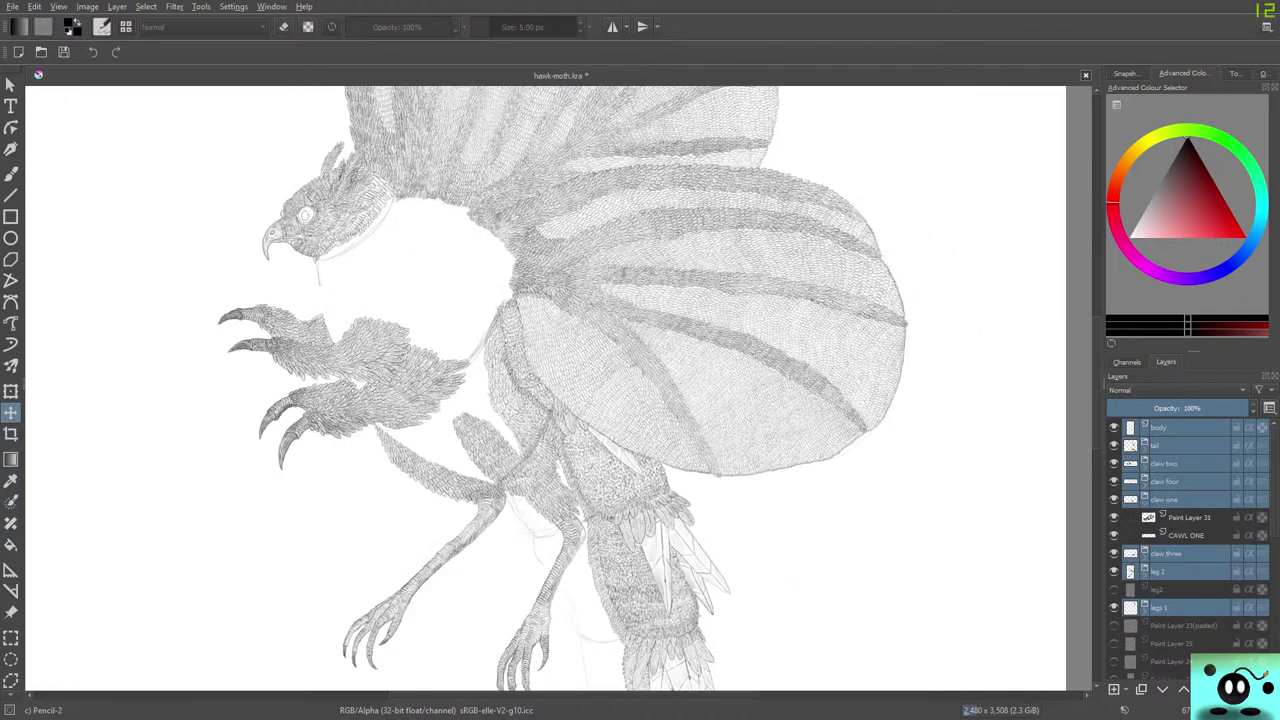
pyautogui.moveTo(356, 305); pyautogui.dragTo(298, 299)
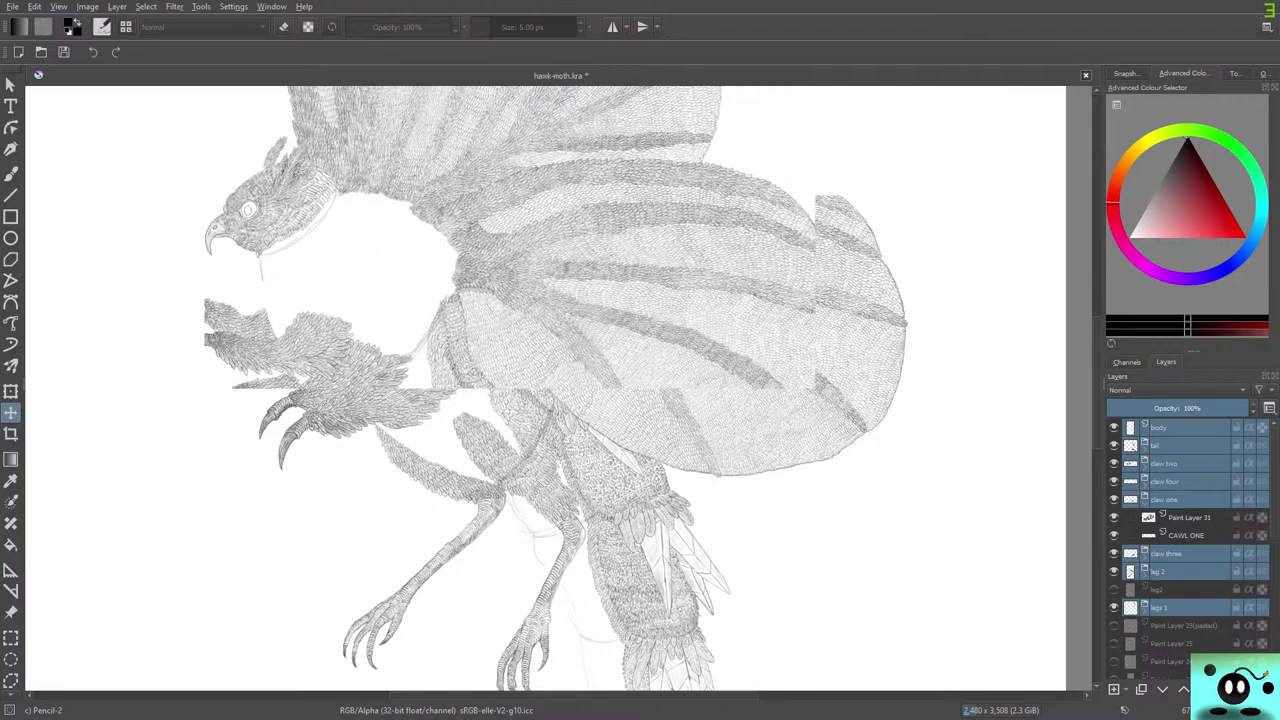
pyautogui.scroll(-1, 298, 299)
pyautogui.scroll(-3, 290, 285)
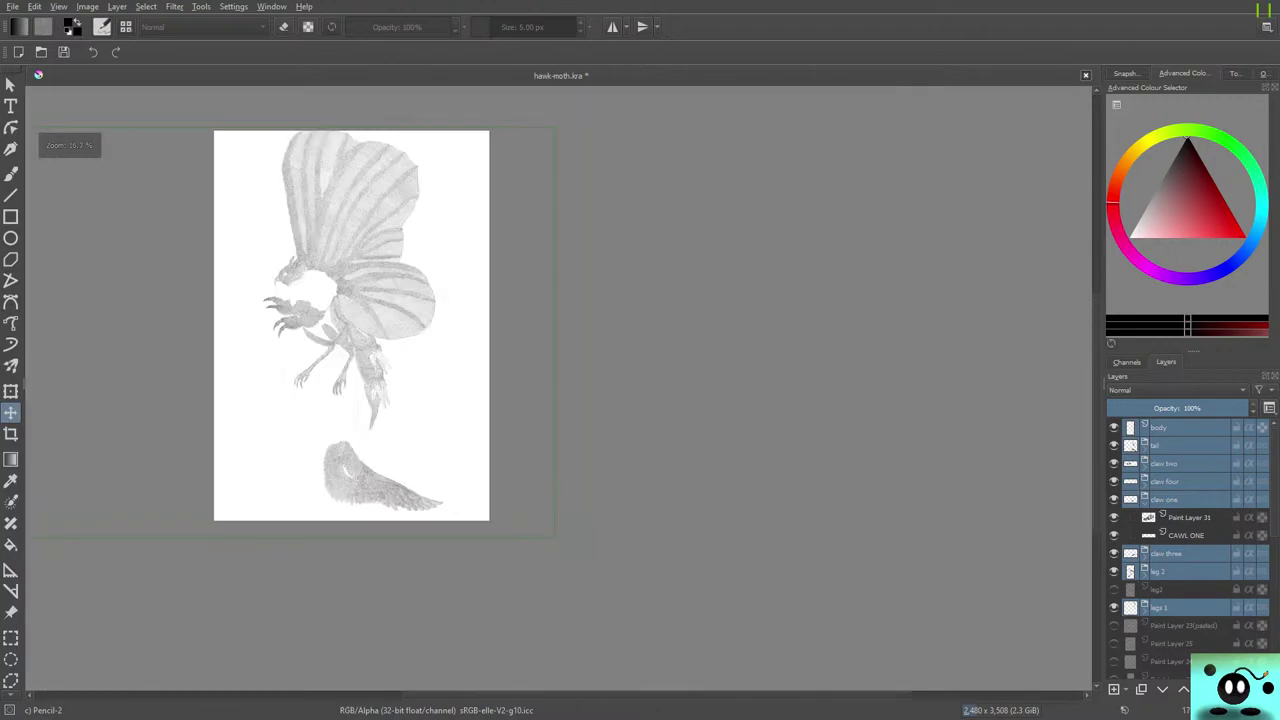
pyautogui.scroll(2, 350, 330)
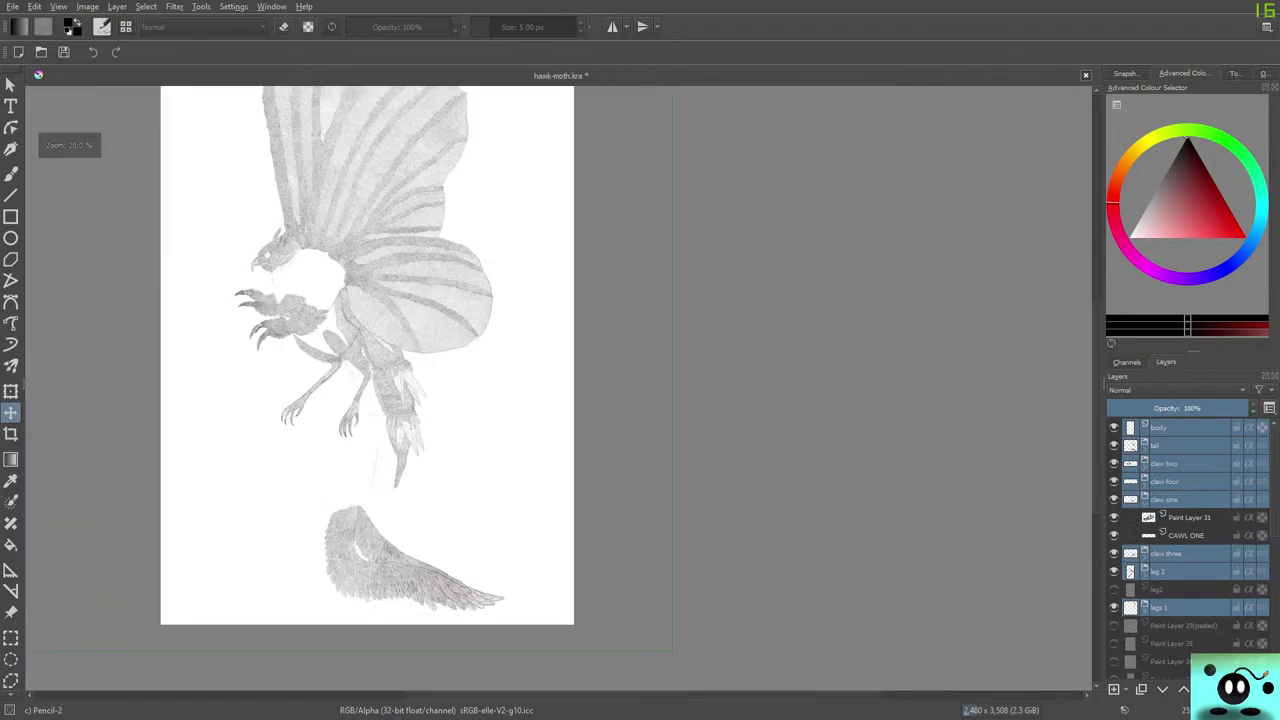
pyautogui.scroll(-1, 340, 266)
pyautogui.moveTo(340, 266); pyautogui.dragTo(340, 275)
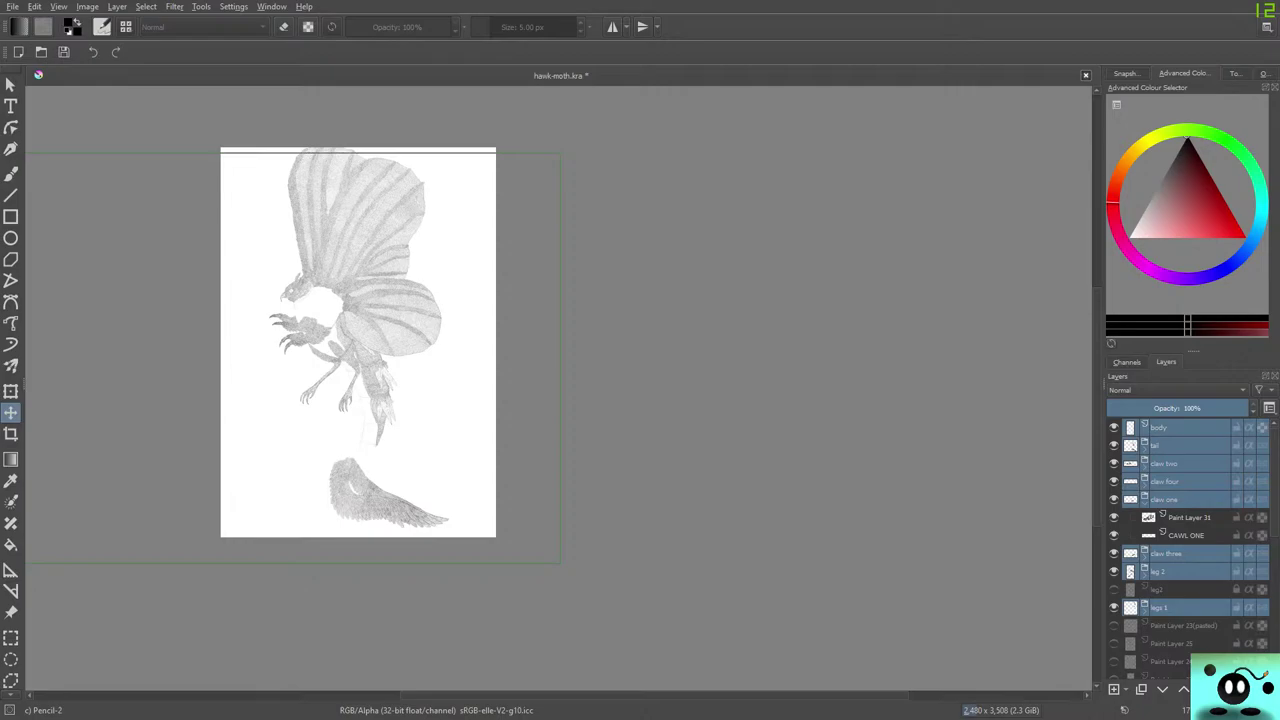
# Expand the tail group and move its tail end group slightly to the right, beneath the tapering tail.
pyautogui.scroll(1, 325, 329)
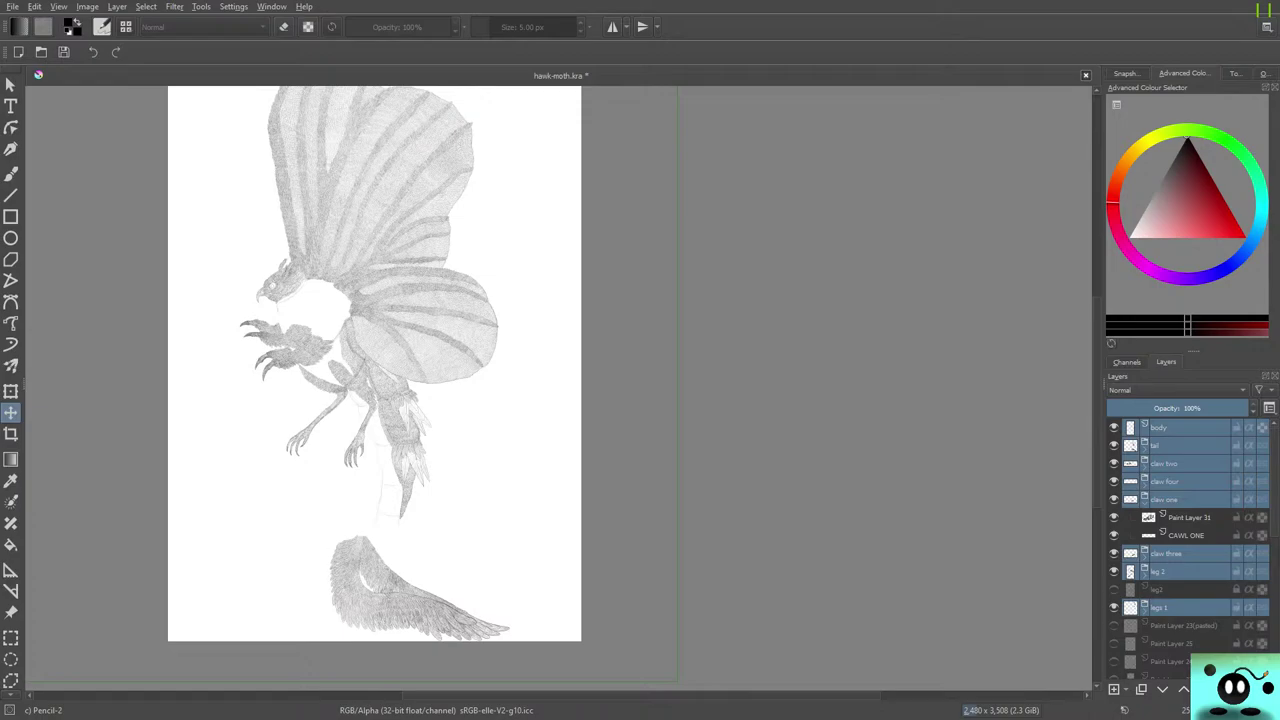
pyautogui.click(1145, 449)
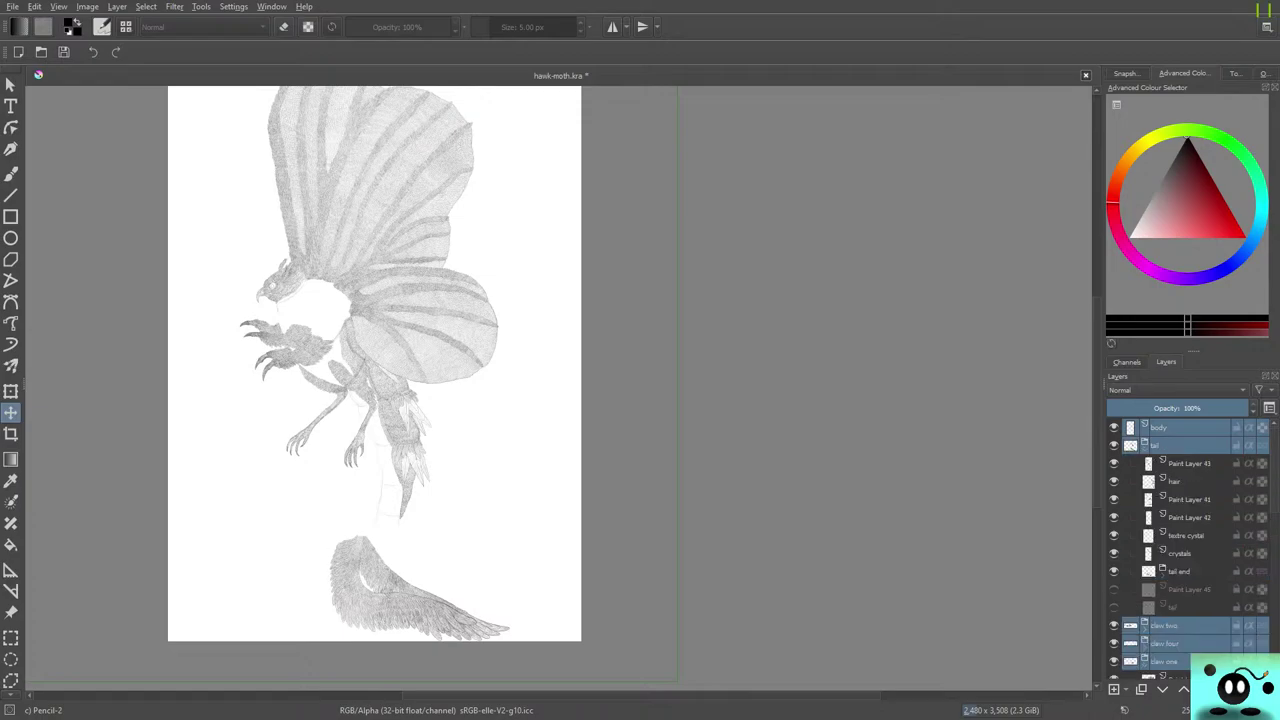
pyautogui.click(1181, 572)
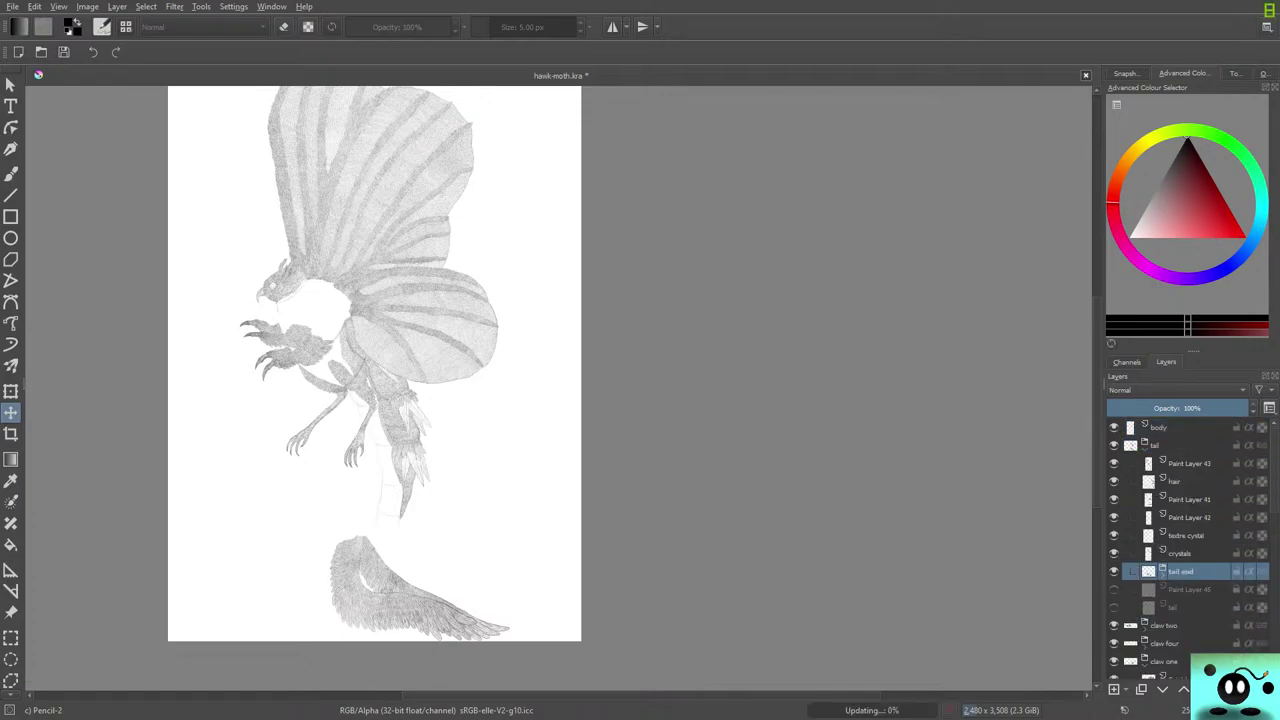
pyautogui.moveTo(400, 590); pyautogui.dragTo(432, 585)
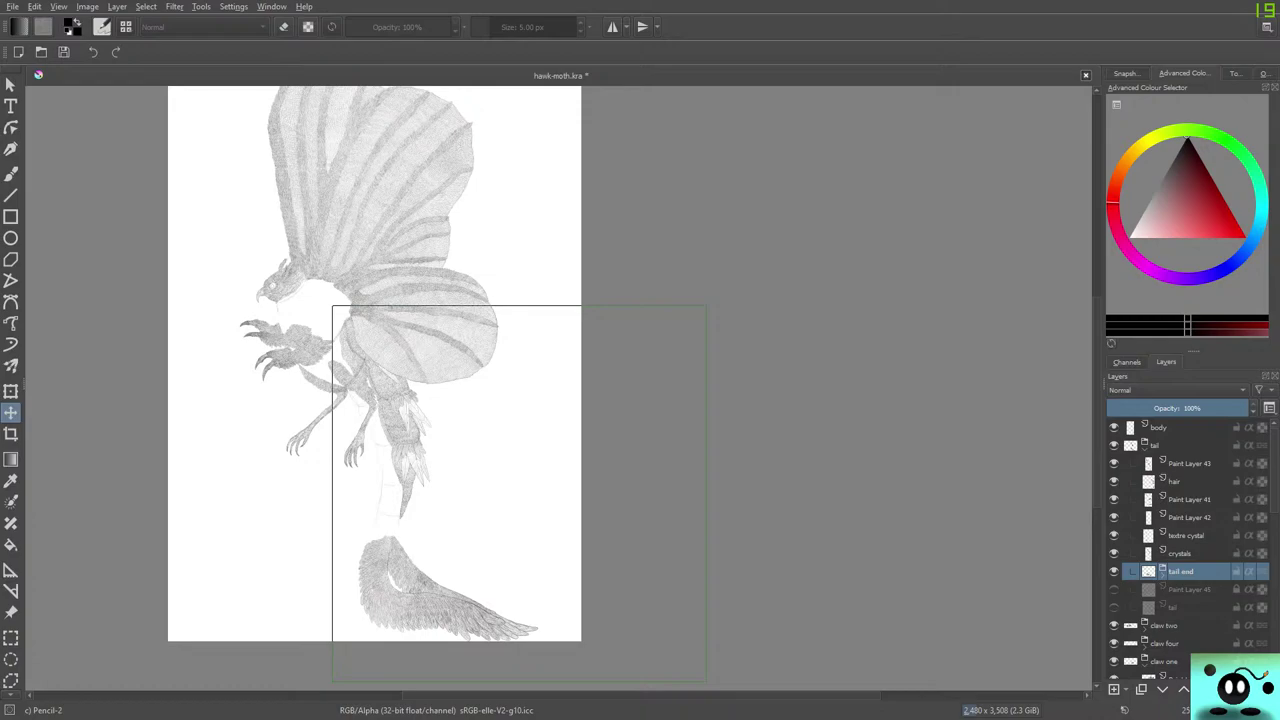
# Examine how the feathered tail end lines up with the tail tip, the sketch lines and the rest of the creature.
pyautogui.scroll(2, 298, 504)
pyautogui.scroll(-3, 573, 550)
pyautogui.scroll(3, 590, 590)
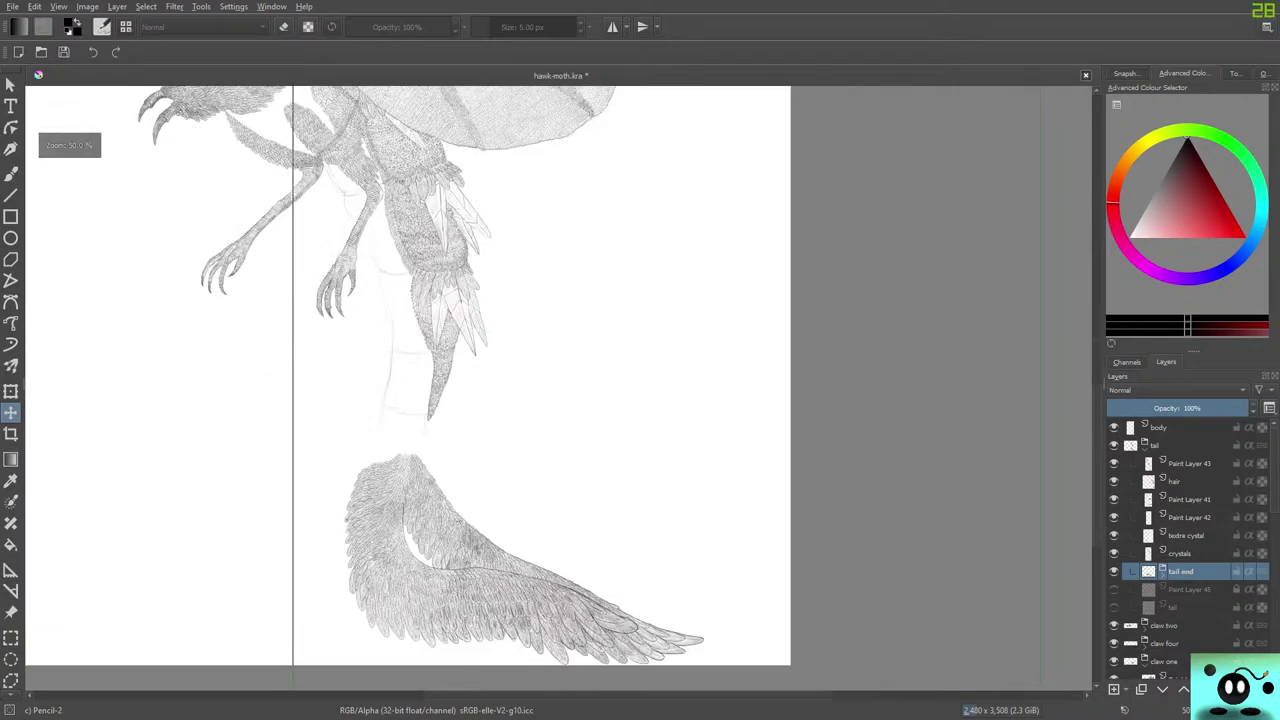
pyautogui.scroll(2, 480, 617)
pyautogui.scroll(2, 400, 290)
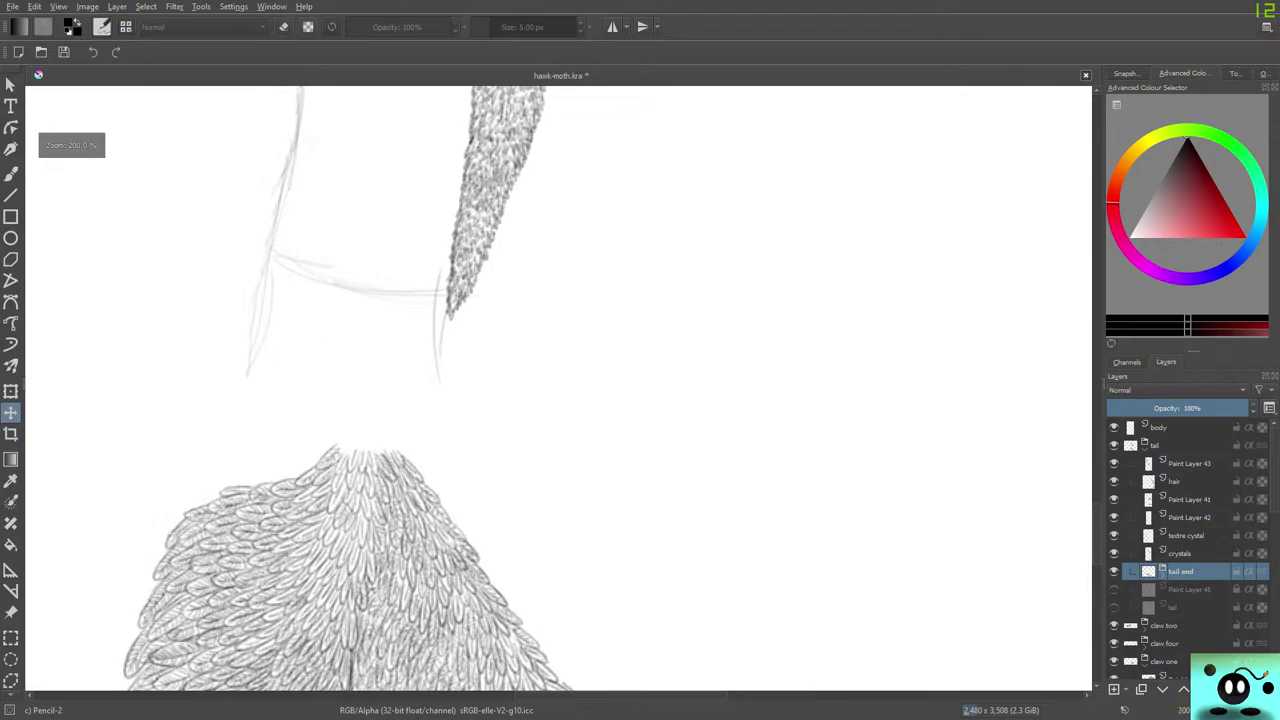
pyautogui.scroll(-2, 400, 290)
pyautogui.scroll(2, 400, 290)
pyautogui.scroll(-4, 400, 290)
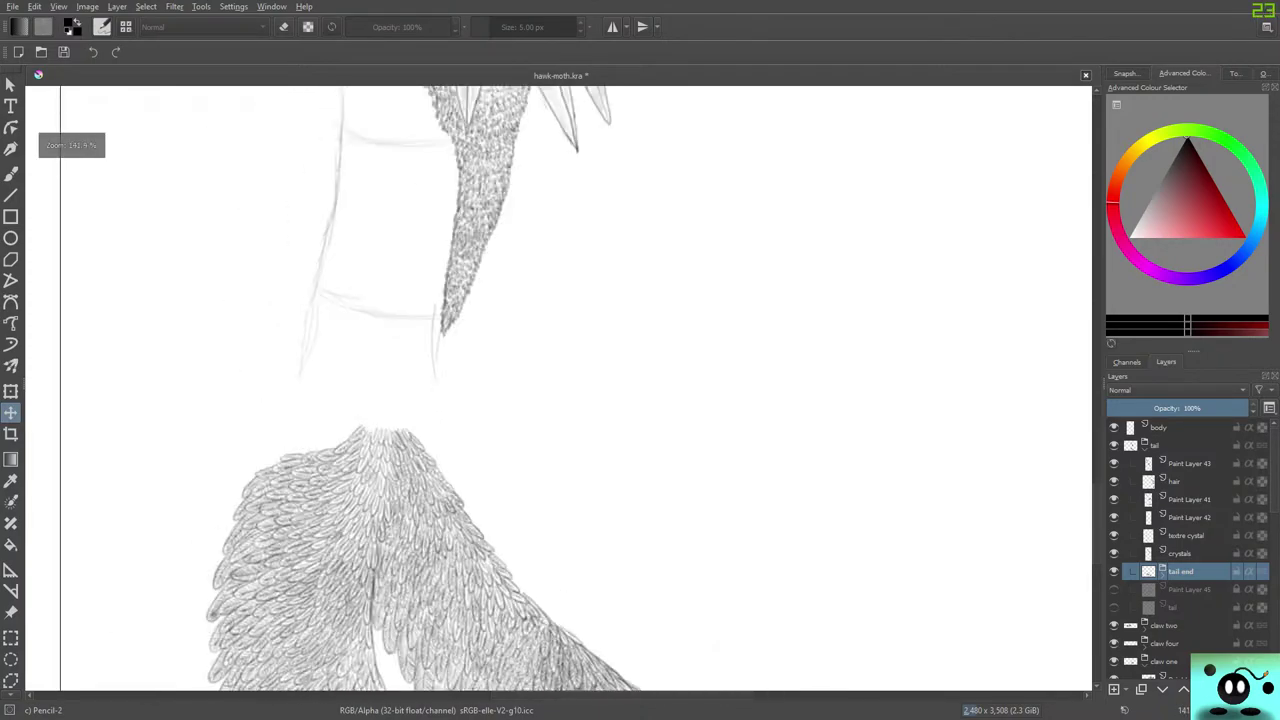
pyautogui.scroll(3, 400, 290)
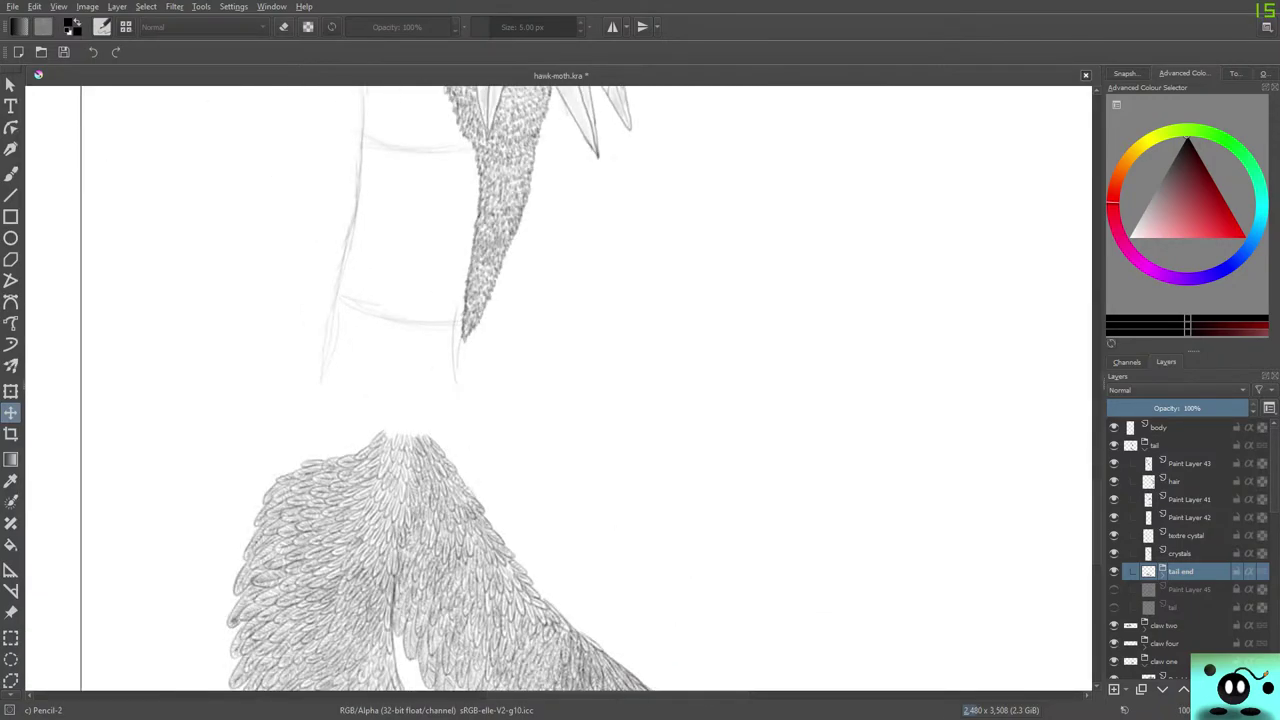
pyautogui.scroll(-5, 400, 290)
pyautogui.scroll(2, 320, 215)
pyautogui.scroll(-5, 320, 215)
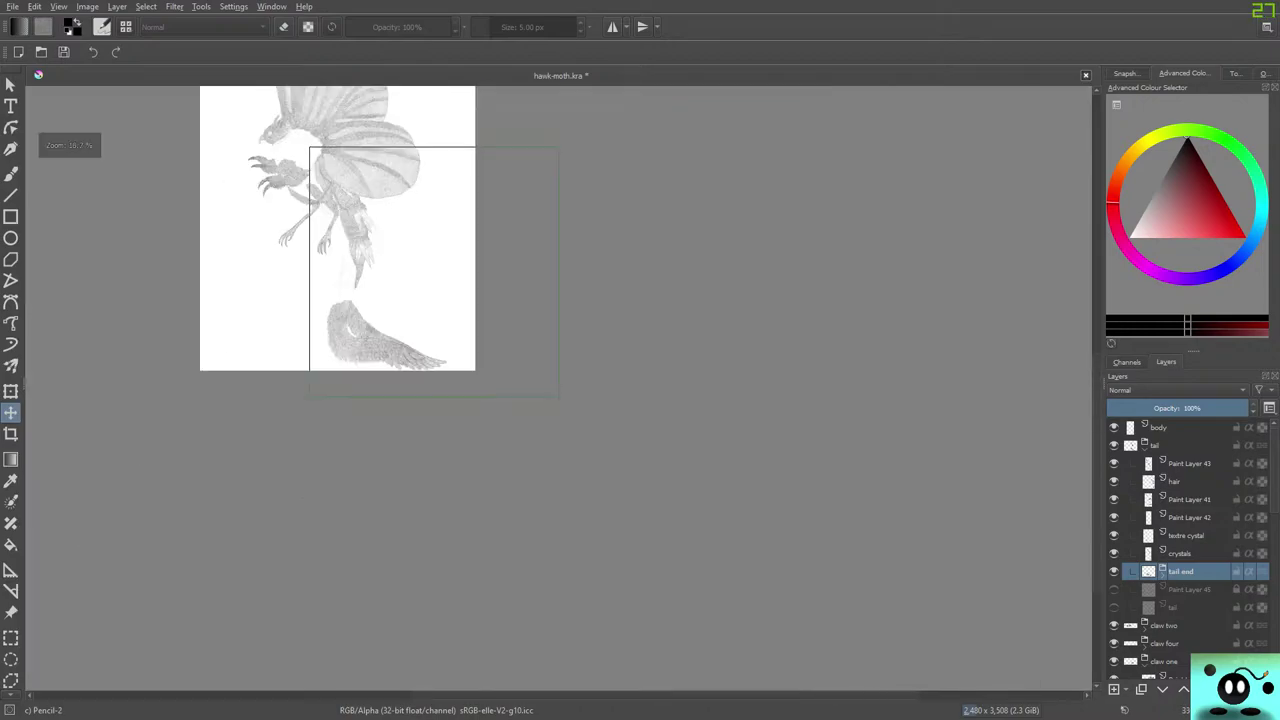
pyautogui.scroll(7, 305, 165)
pyautogui.scroll(1, 326, 303)
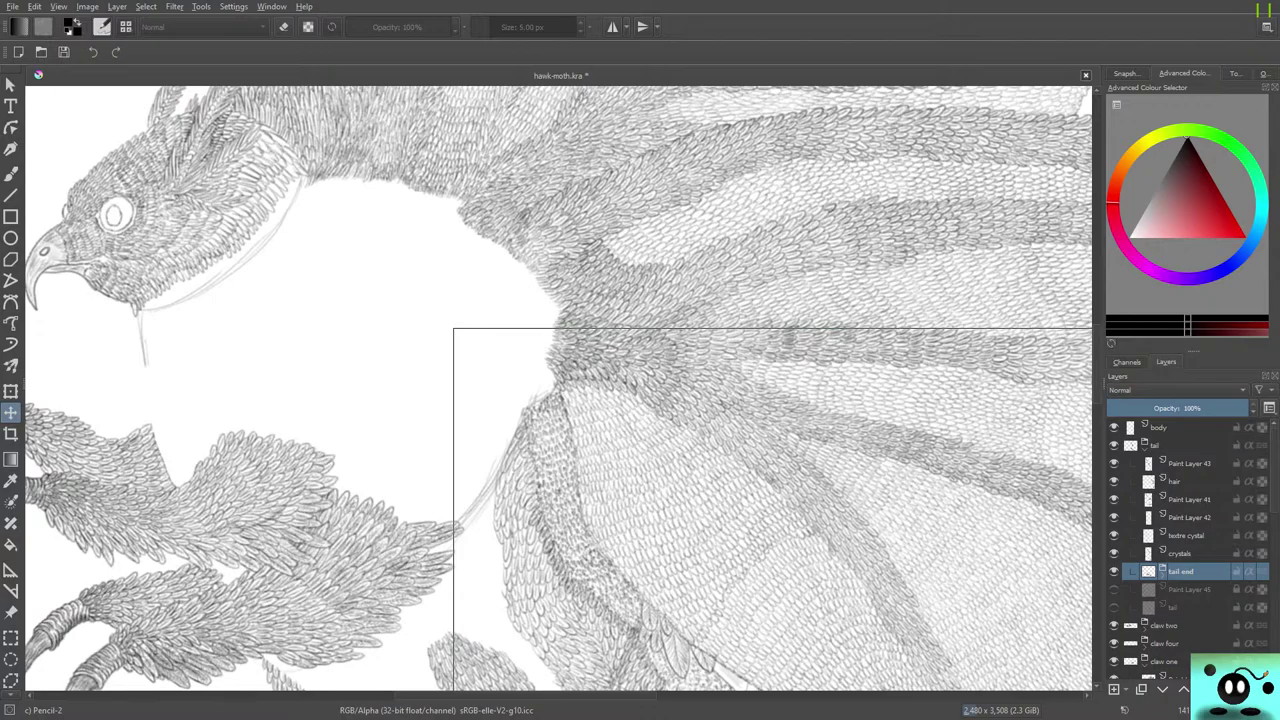
pyautogui.scroll(-5, 326, 303)
pyautogui.scroll(4, 326, 303)
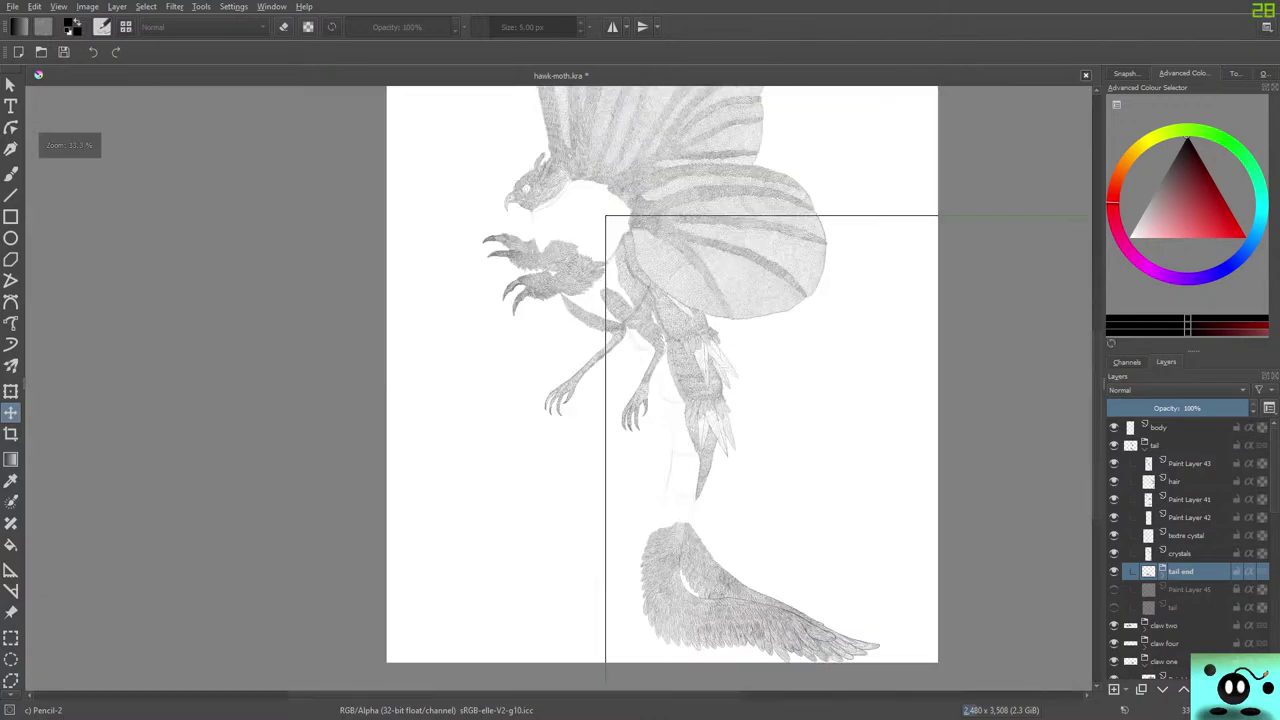
pyautogui.scroll(2, 710, 530)
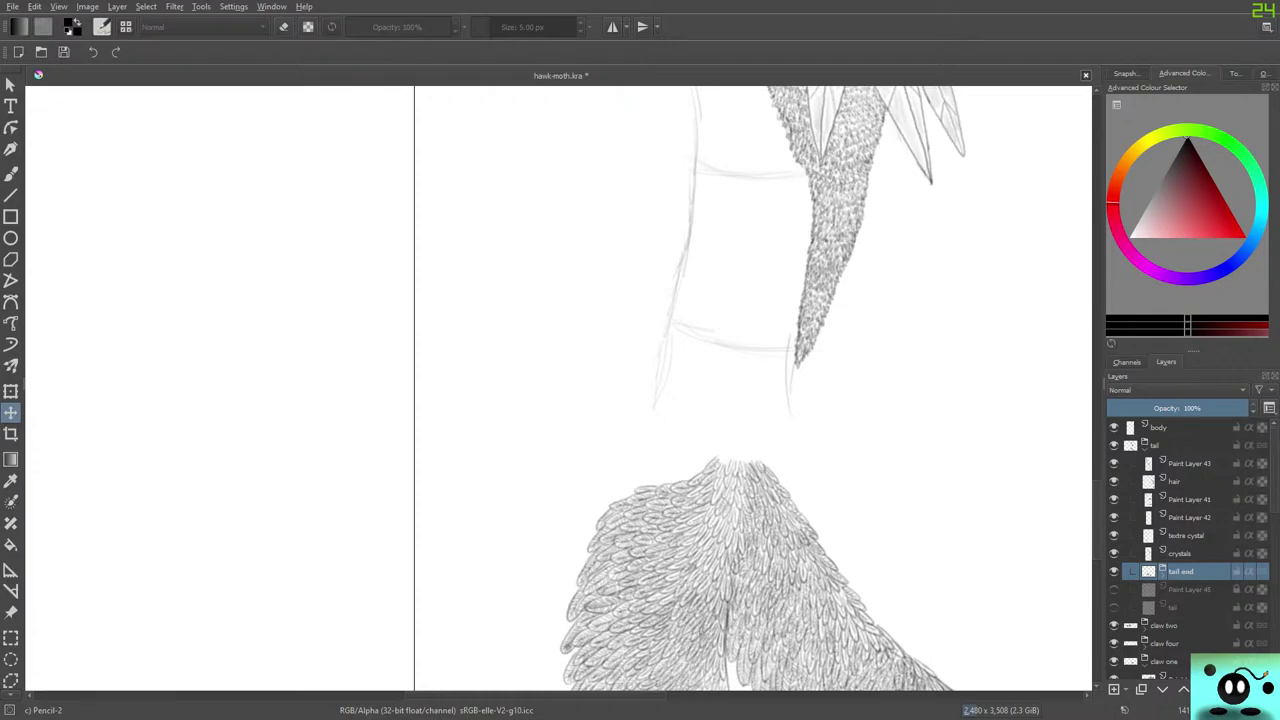
# Toggle the visibility of Paint Layer 43 and the body layer to find which one holds the tail sketch lines.
pyautogui.click(1193, 464)
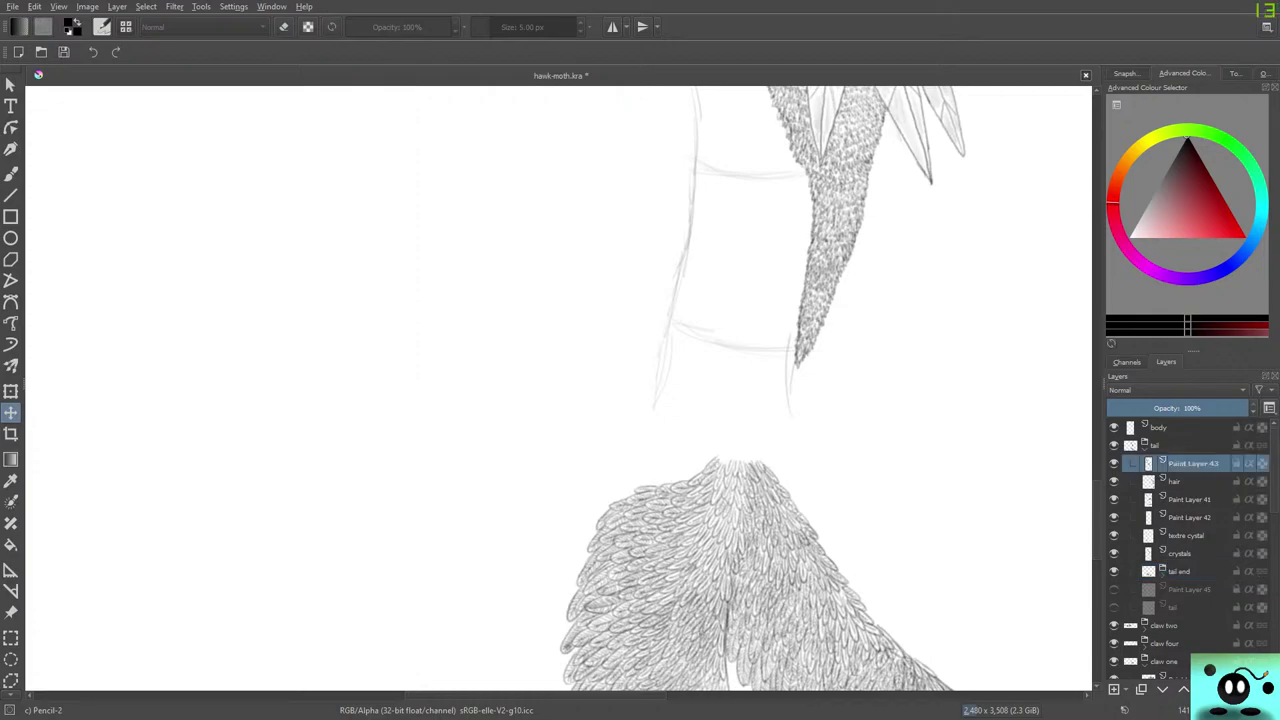
pyautogui.moveTo(1178, 571)
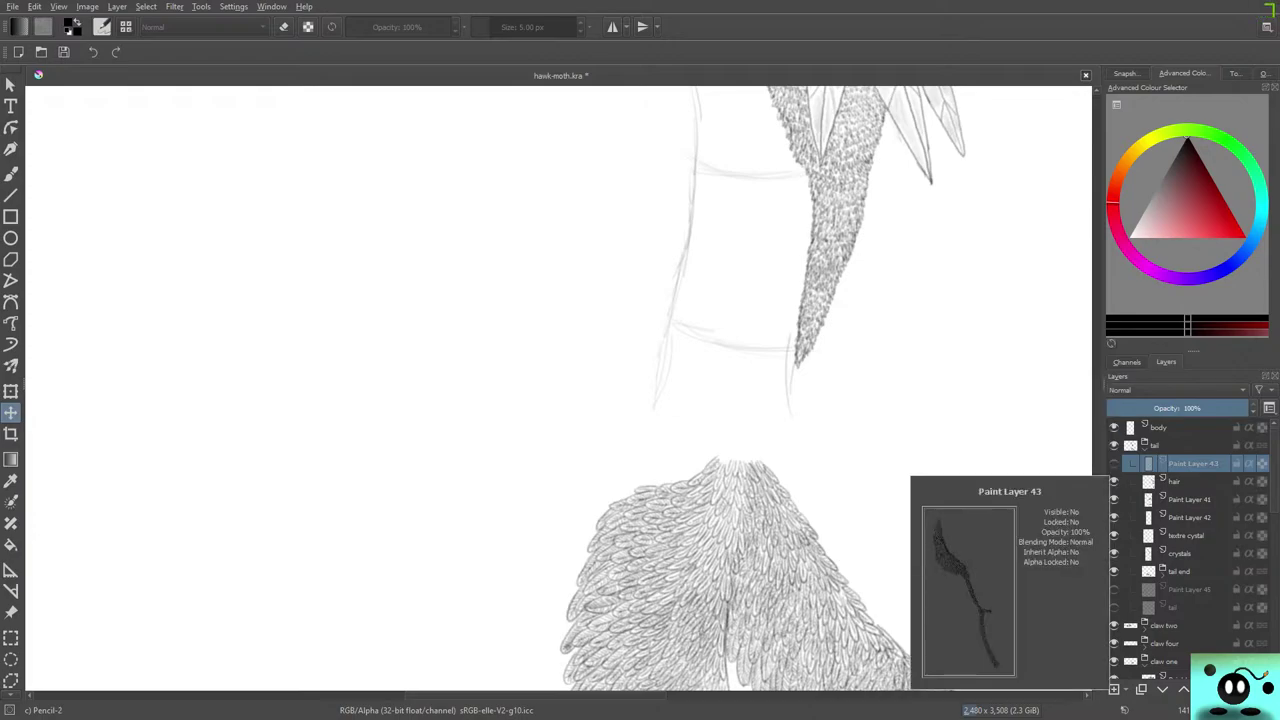
pyautogui.moveTo(1190, 464)
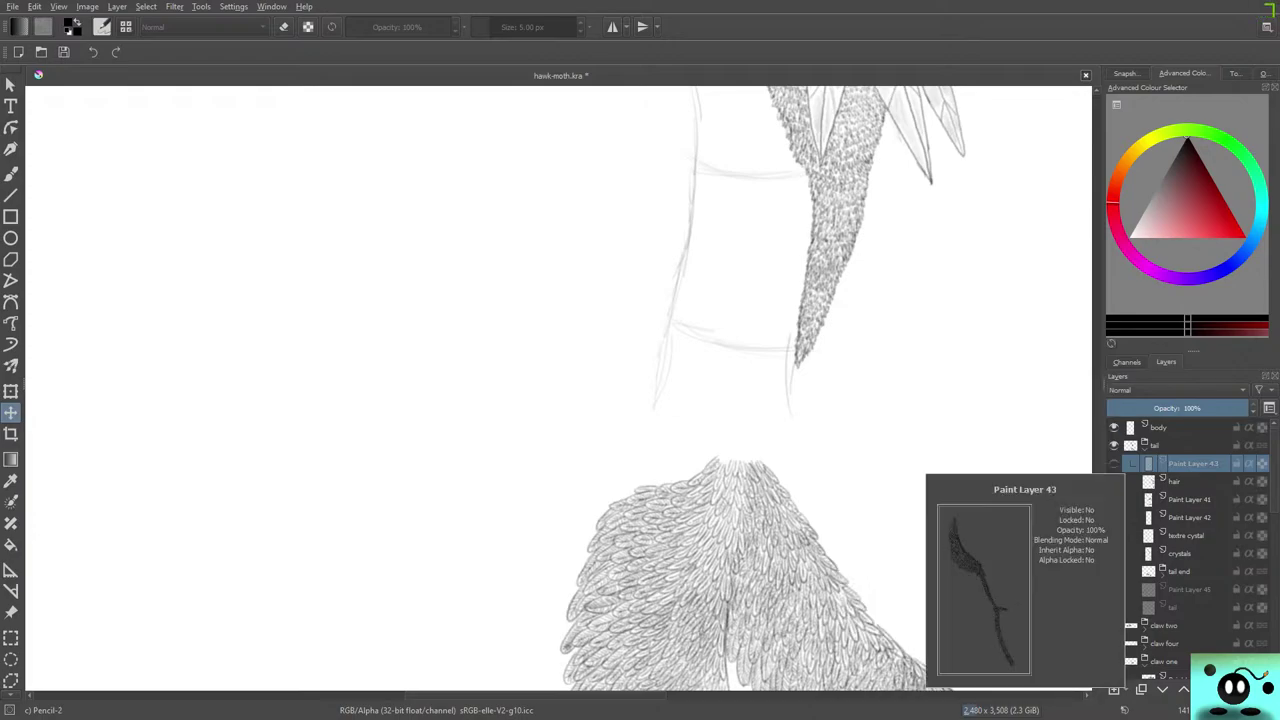
pyautogui.click(1114, 463)
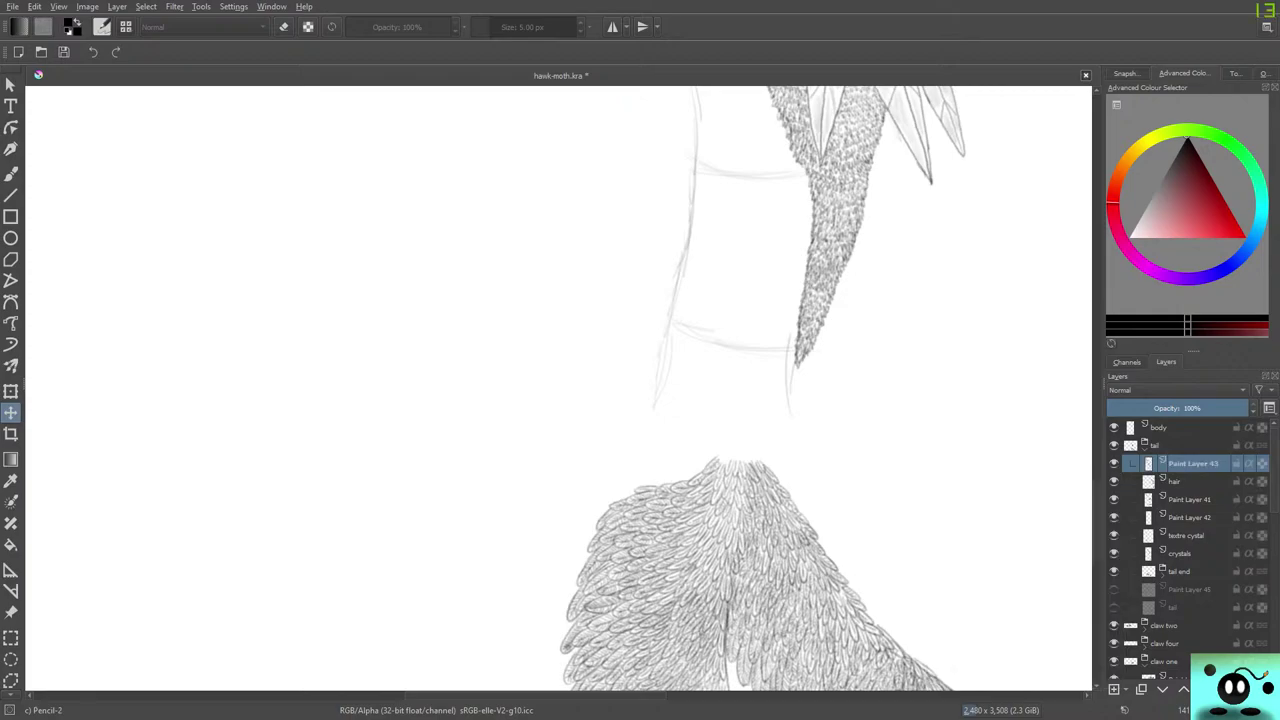
pyautogui.click(1114, 428)
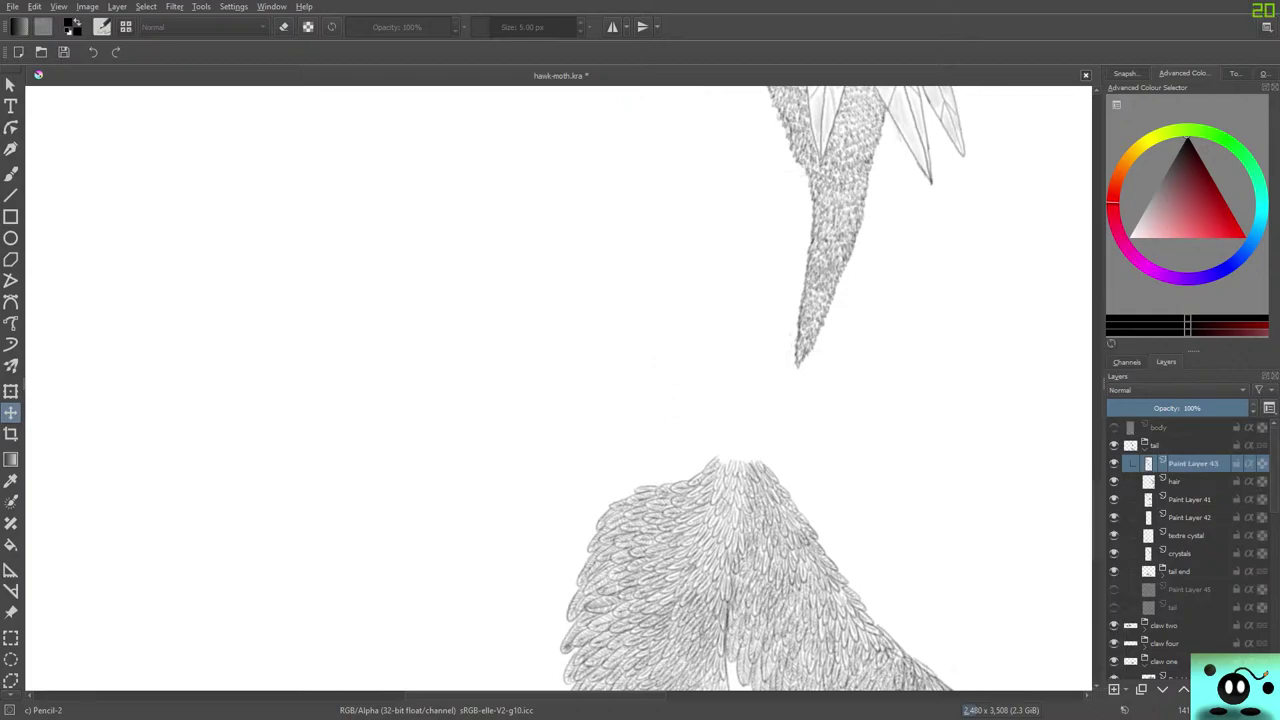
pyautogui.click(1114, 427)
pyautogui.moveTo(1190, 464)
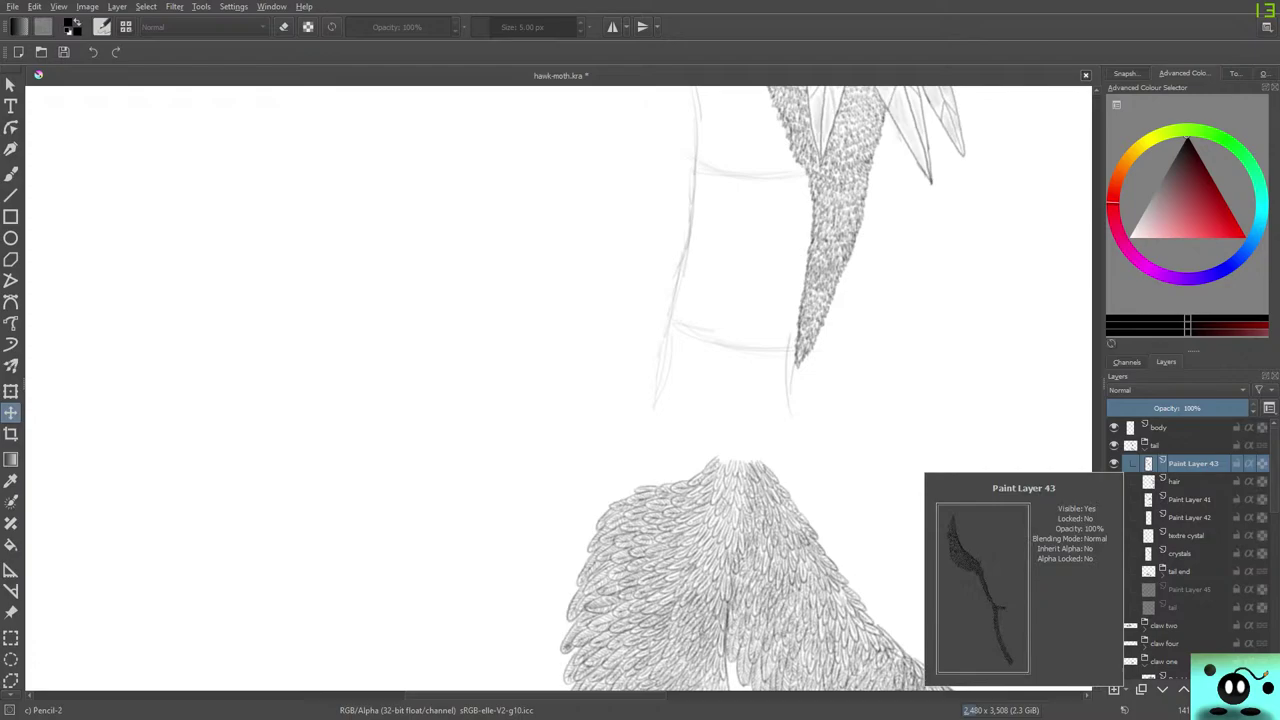
# Add a new paint layer directly above the body layer.
pyautogui.click(1165, 427)
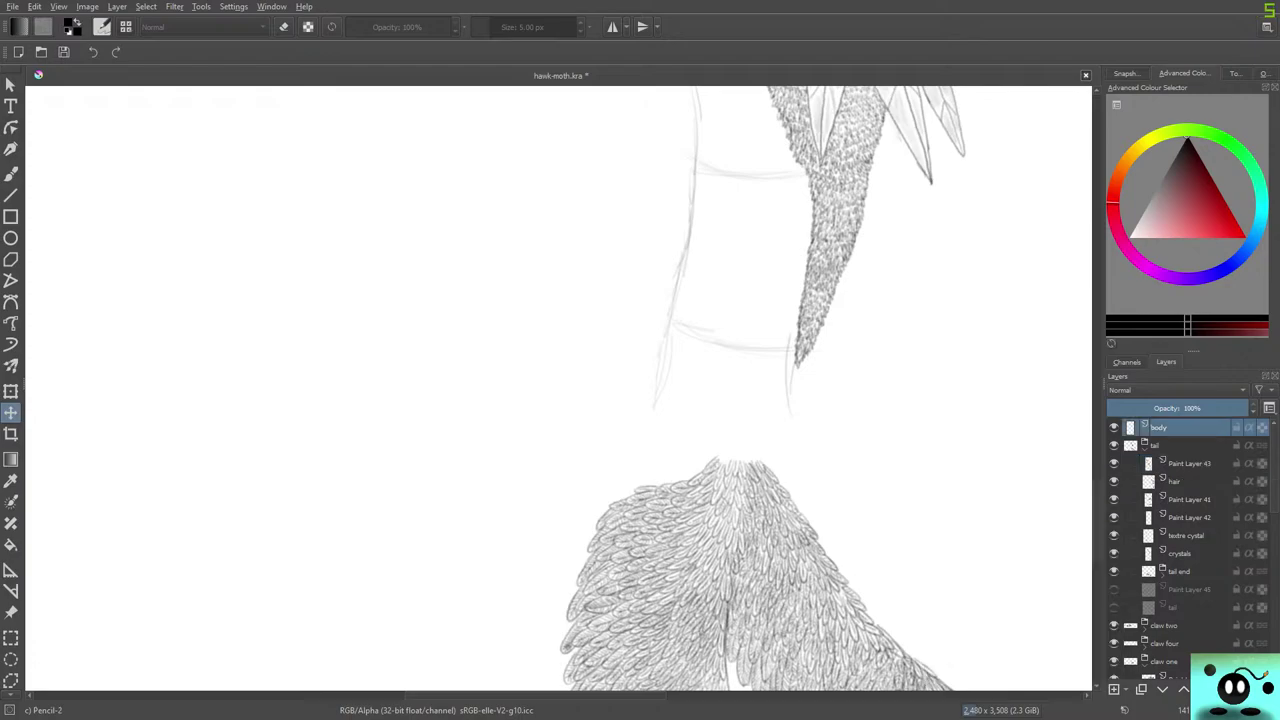
pyautogui.click(1114, 689)
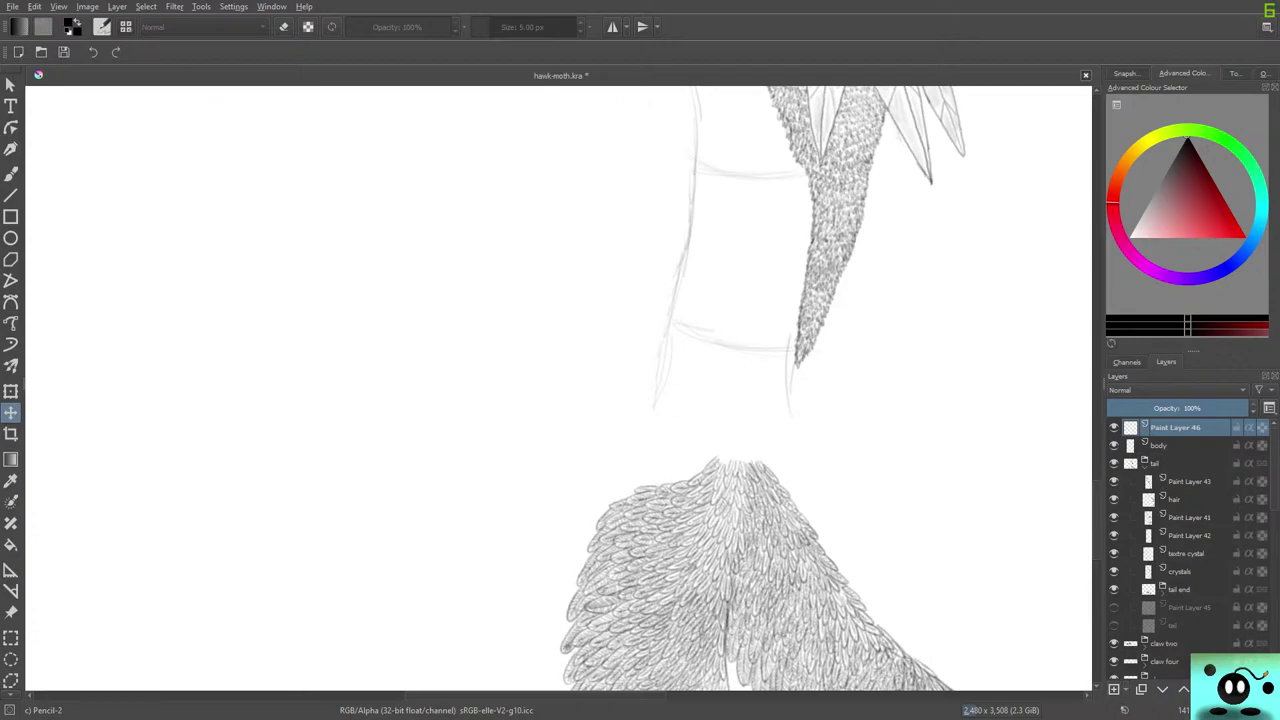
# On the body layer, pencil both outlines of the tail down to the feathered tail end, widening it on the left and extending the cross curves.
pyautogui.hscroll(3, 558, 388)
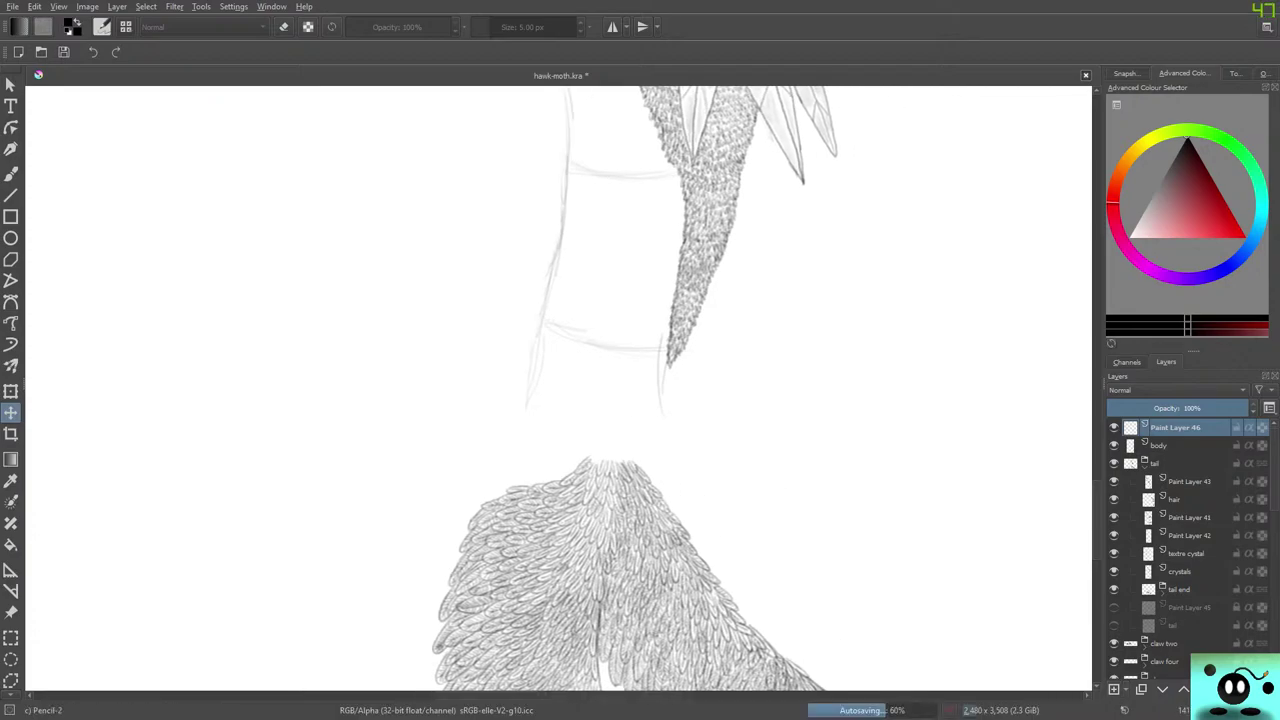
pyautogui.click(1160, 445)
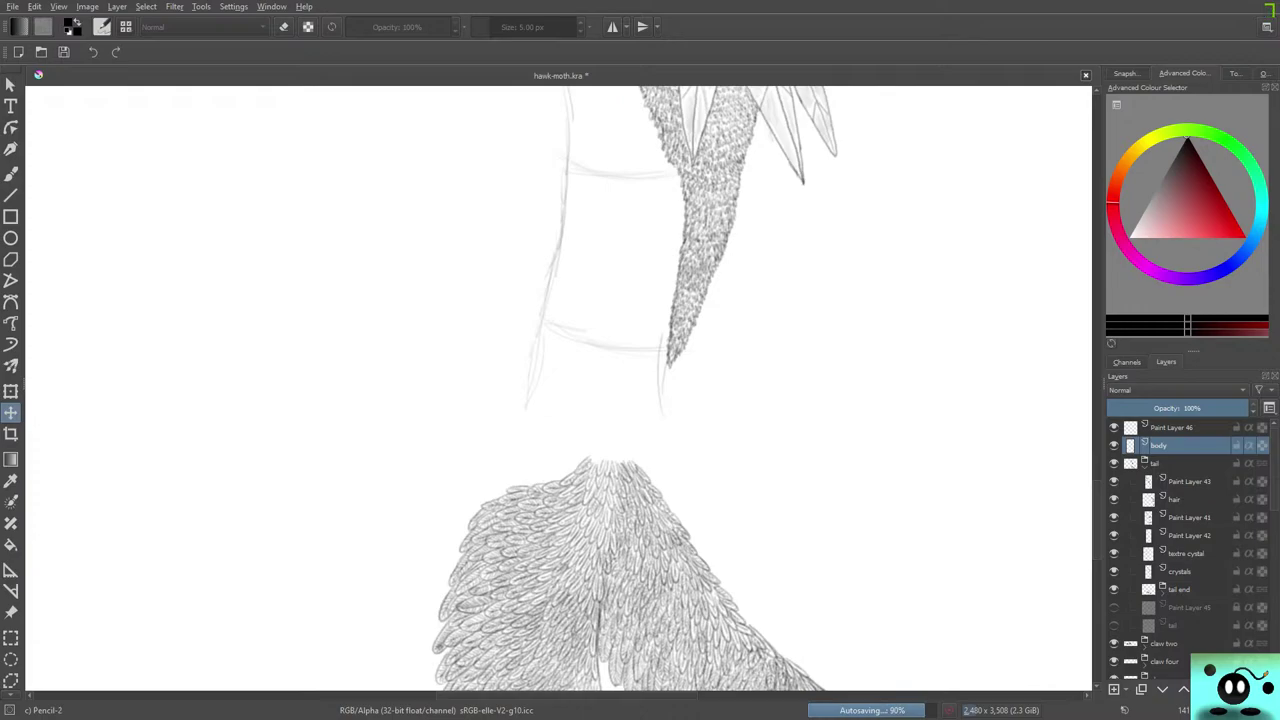
pyautogui.press('b')
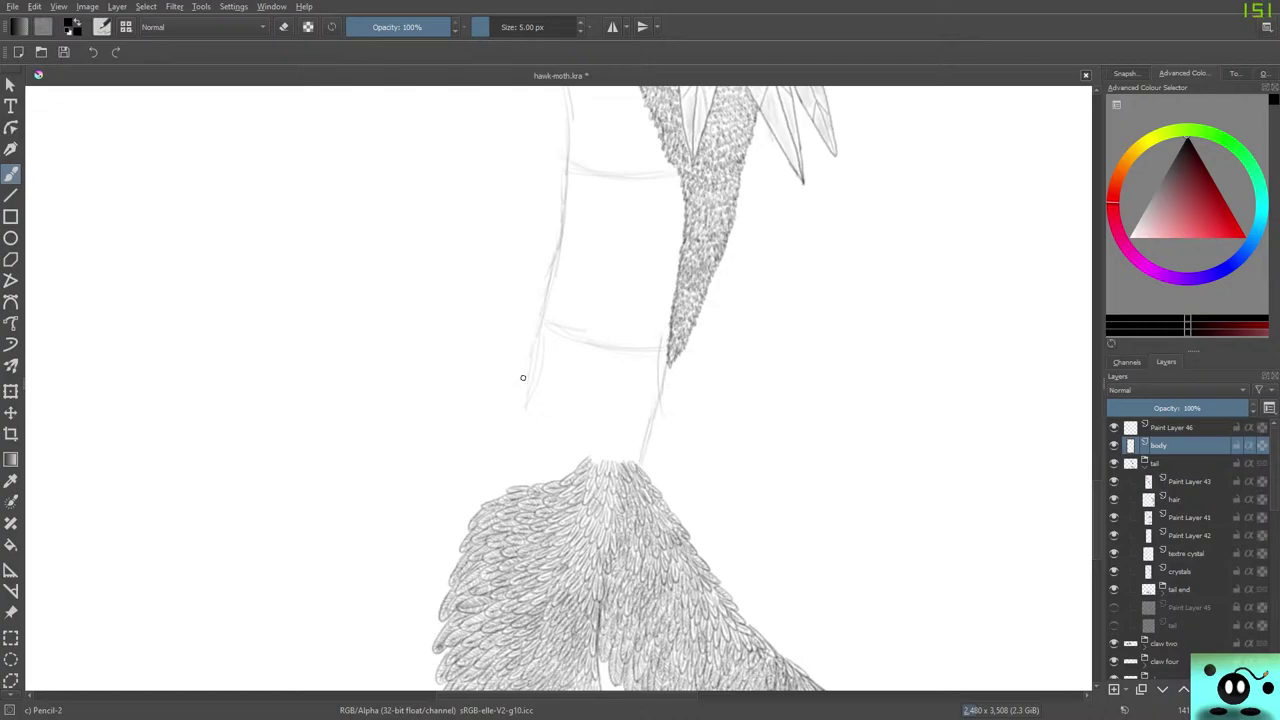
pyautogui.moveTo(538, 322); pyautogui.dragTo(507, 470)
pyautogui.moveTo(501, 448)
pyautogui.mouseDown()
pyautogui.moveTo(547, 194)
pyautogui.moveTo(543, 144)
pyautogui.mouseUp()
pyautogui.moveTo(548, 328); pyautogui.dragTo(520, 284)
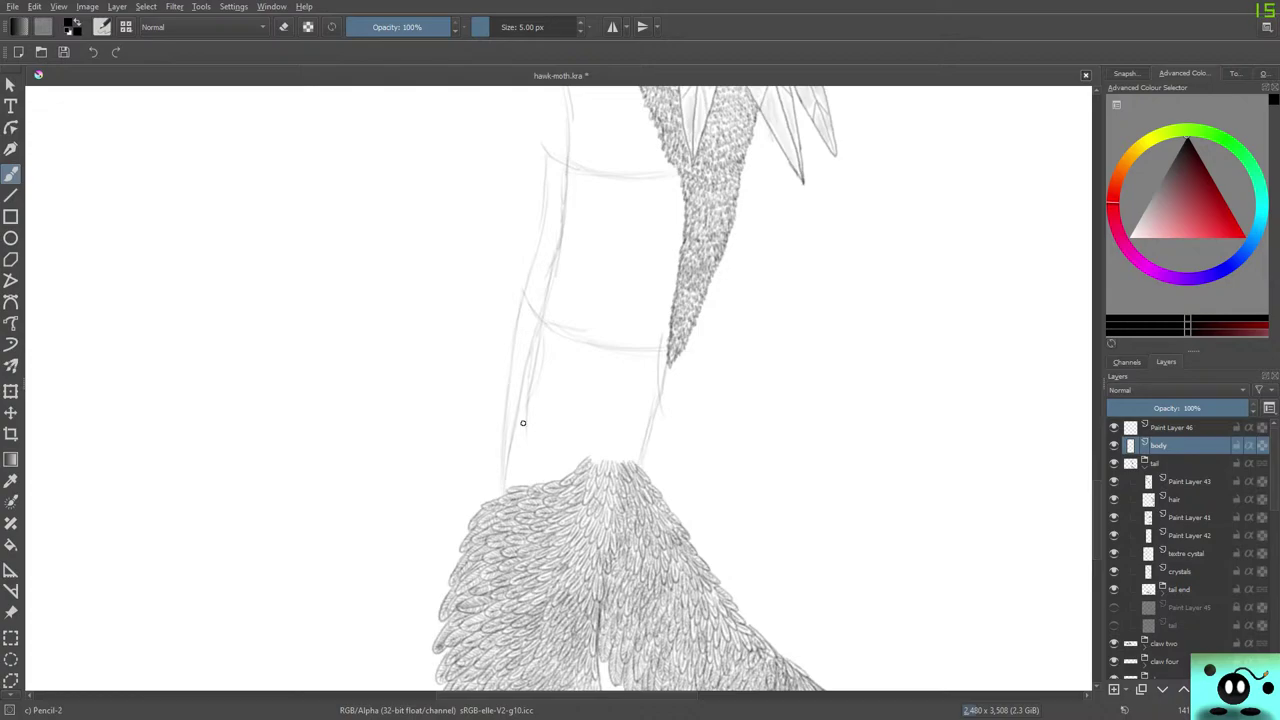
pyautogui.moveTo(1097, 506)
pyautogui.mouseDown()
pyautogui.moveTo(1097, 548)
pyautogui.moveTo(1097, 511)
pyautogui.mouseUp()
pyautogui.moveTo(638, 420); pyautogui.dragTo(671, 323)
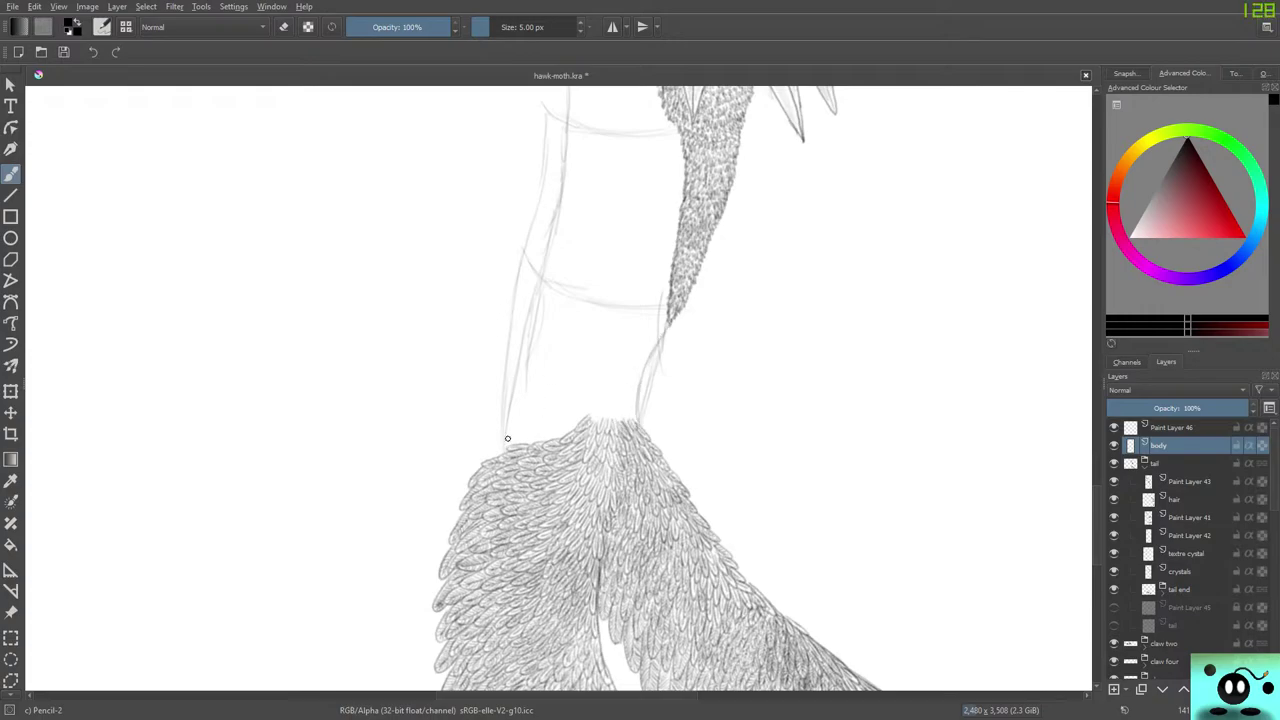
pyautogui.moveTo(507, 448); pyautogui.dragTo(517, 268)
# Continue the widened left outline of the tail sketch upward past the hind claw to the belly.
pyautogui.scroll(6, 501, 393)
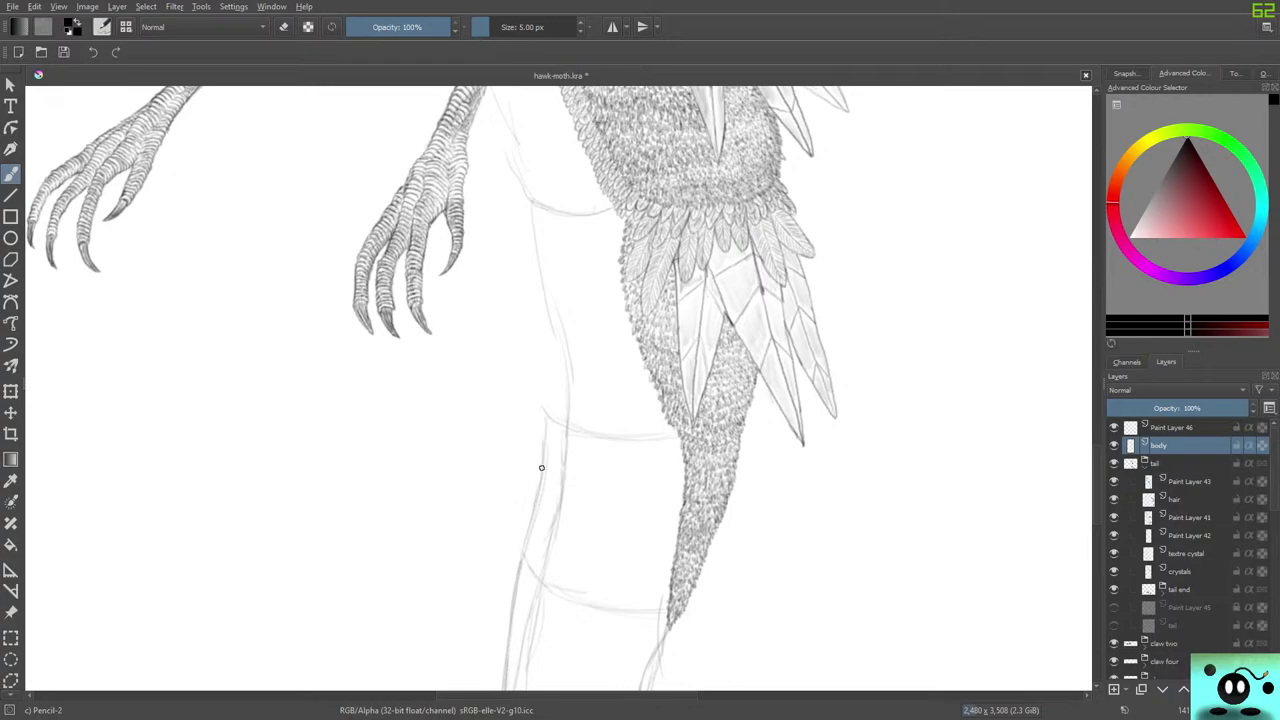
pyautogui.moveTo(544, 437)
pyautogui.mouseDown()
pyautogui.moveTo(490, 191)
pyautogui.moveTo(538, 202)
pyautogui.mouseUp()
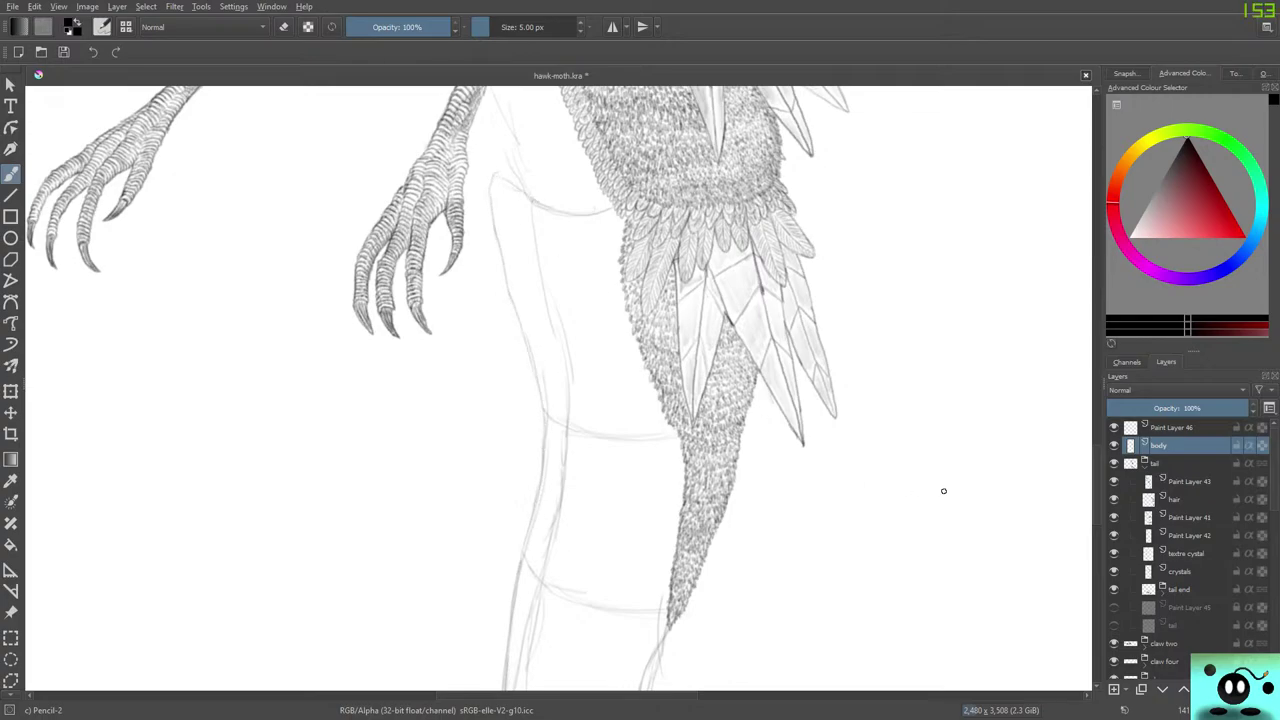
pyautogui.scroll(5, 943, 490)
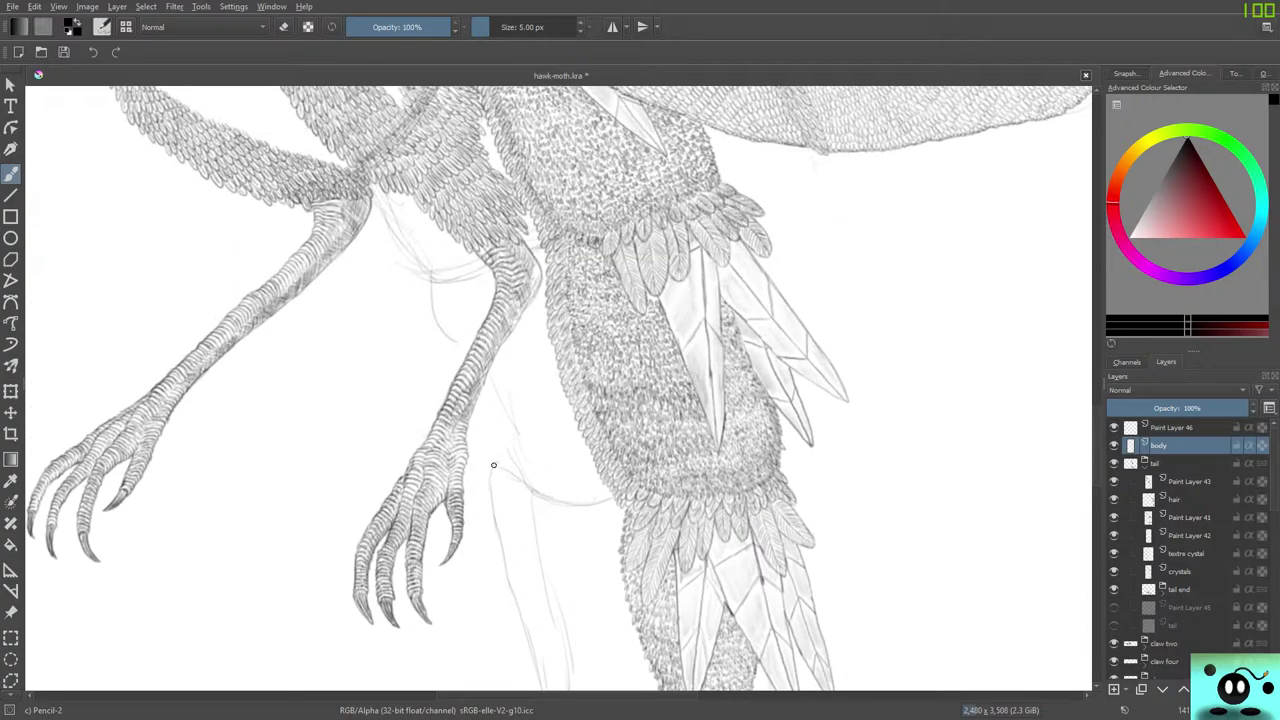
pyautogui.moveTo(493, 464); pyautogui.dragTo(481, 421)
pyautogui.moveTo(400, 251); pyautogui.dragTo(373, 203)
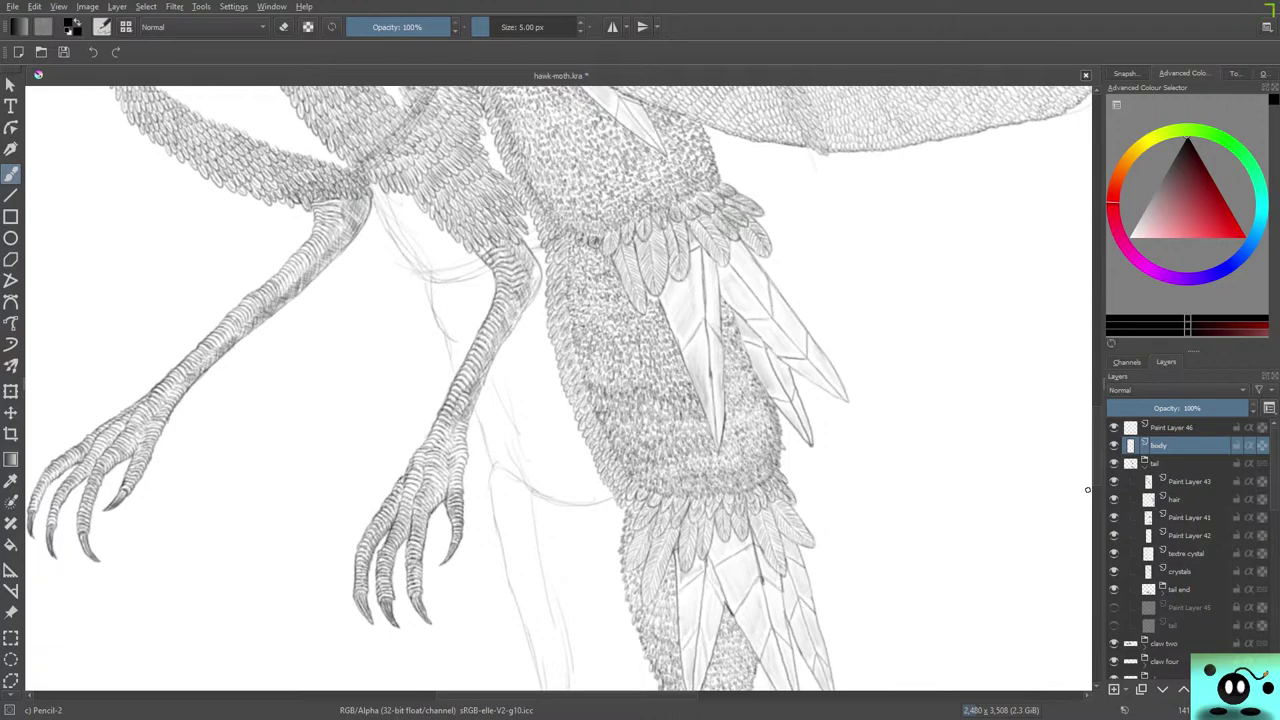
# On Paint Layer 46, draw overlapping rows of small feathers from the tail end up to the lowest sketched cross curve.
pyautogui.moveTo(1097, 480); pyautogui.dragTo(1097, 440)
pyautogui.scroll(-10, 560, 388)
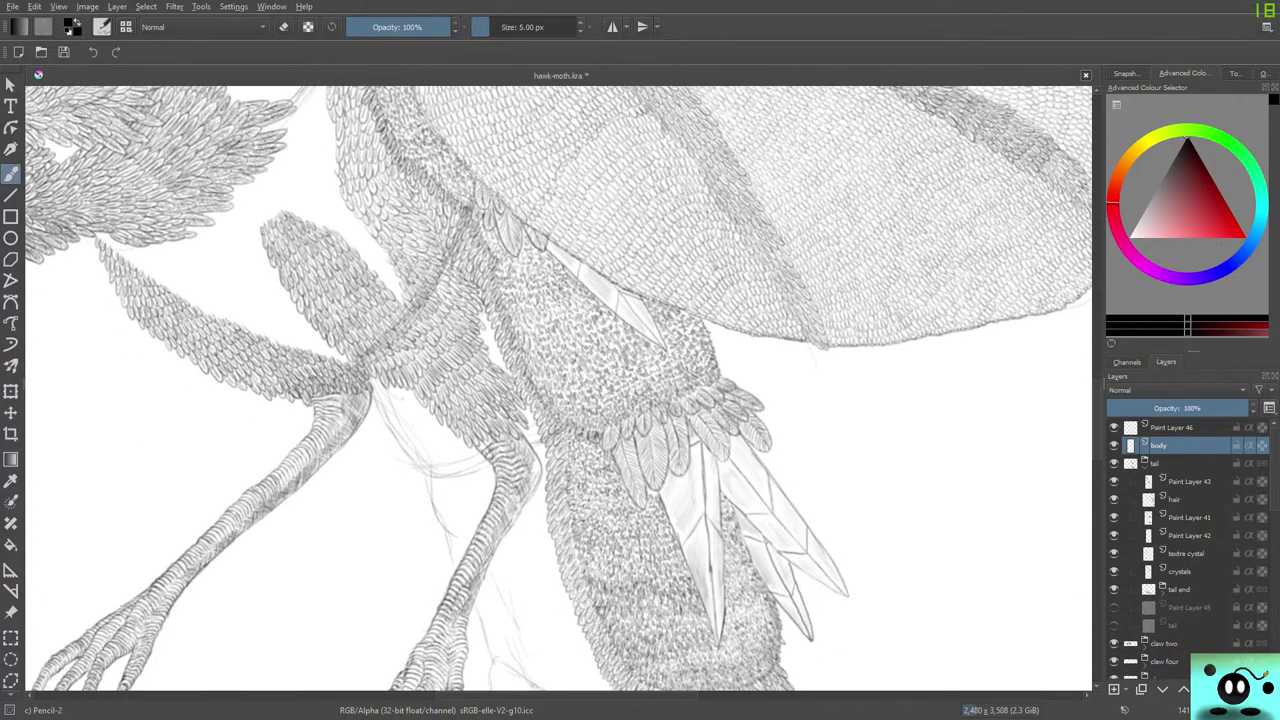
pyautogui.scroll(-5, 1066, 567)
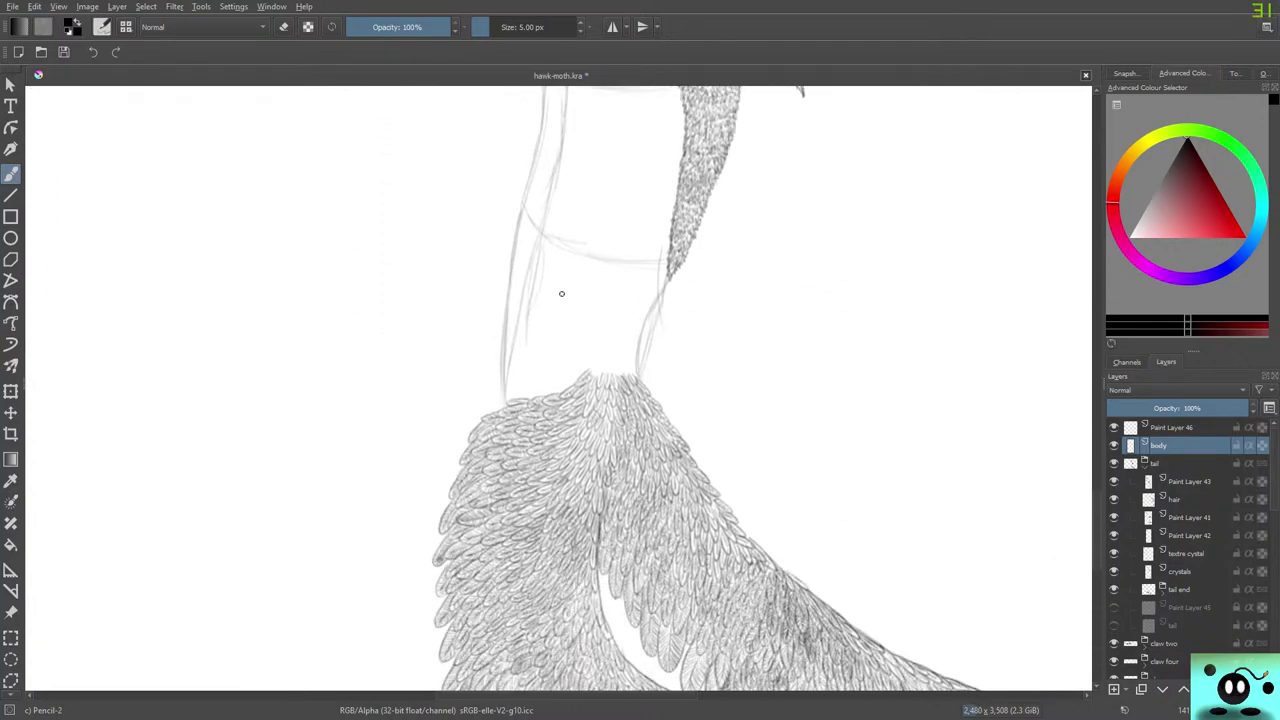
pyautogui.click(1175, 427)
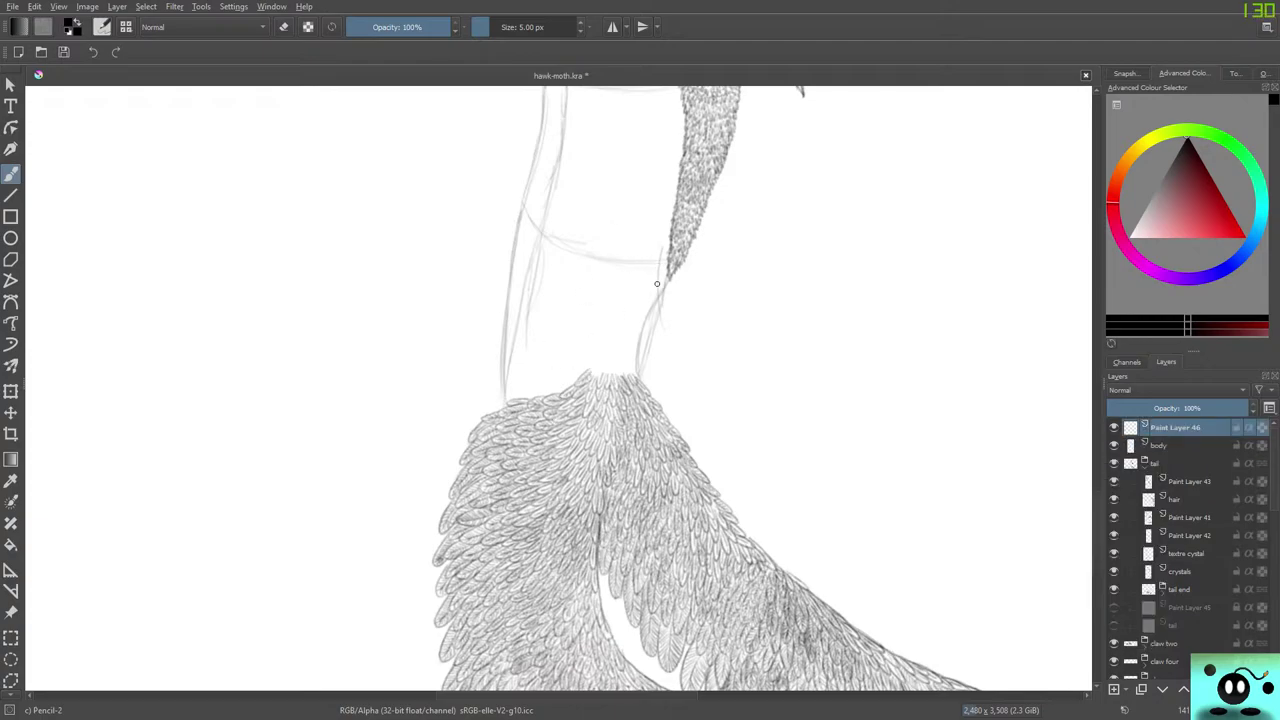
pyautogui.moveTo(655, 283)
pyautogui.mouseDown()
pyautogui.moveTo(600, 272)
pyautogui.moveTo(656, 289)
pyautogui.moveTo(614, 306)
pyautogui.moveTo(597, 293)
pyautogui.moveTo(603, 329)
pyautogui.moveTo(649, 318)
pyautogui.moveTo(644, 328)
pyautogui.moveTo(634, 311)
pyautogui.moveTo(596, 304)
pyautogui.moveTo(634, 340)
pyautogui.moveTo(595, 345)
pyautogui.moveTo(636, 351)
pyautogui.moveTo(626, 342)
pyautogui.moveTo(618, 377)
pyautogui.moveTo(587, 344)
pyautogui.moveTo(578, 366)
pyautogui.moveTo(562, 323)
pyautogui.moveTo(538, 377)
pyautogui.moveTo(588, 364)
pyautogui.moveTo(574, 360)
pyautogui.moveTo(565, 396)
pyautogui.moveTo(559, 367)
pyautogui.moveTo(541, 398)
pyautogui.moveTo(525, 366)
pyautogui.moveTo(516, 394)
pyautogui.moveTo(505, 346)
pyautogui.moveTo(496, 414)
pyautogui.moveTo(586, 362)
pyautogui.moveTo(531, 357)
pyautogui.moveTo(503, 348)
pyautogui.mouseUp()
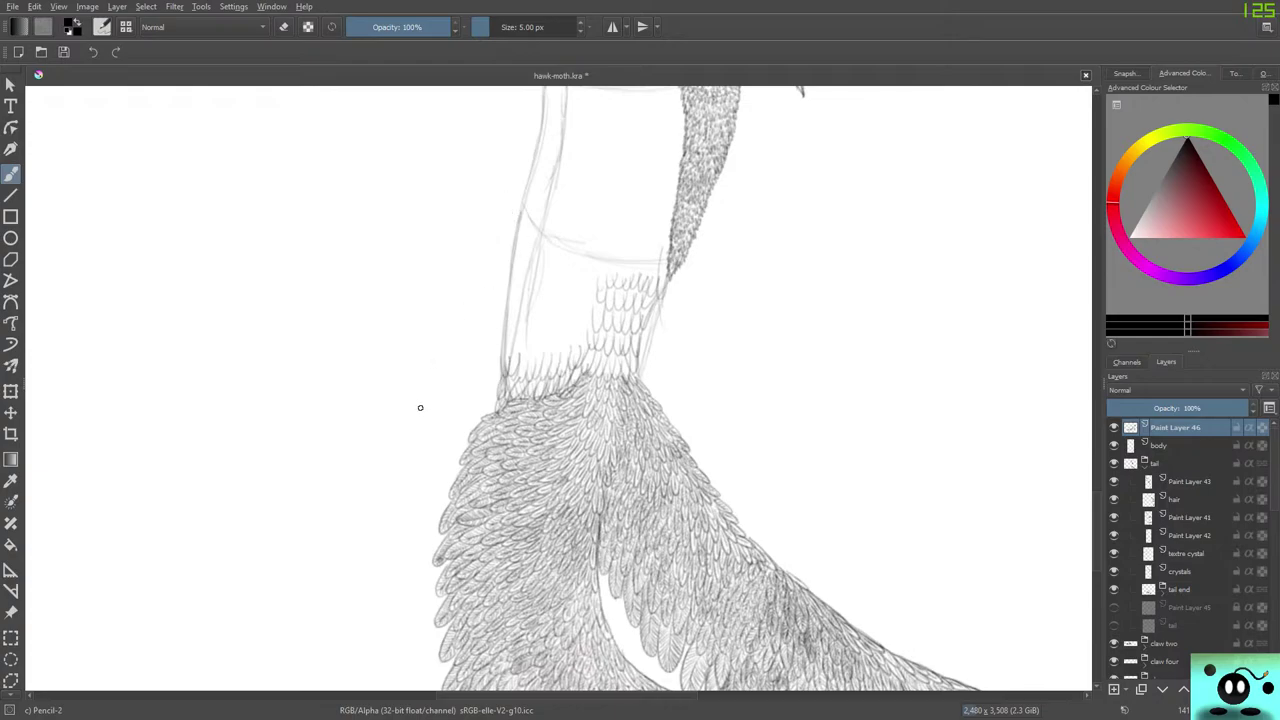
pyautogui.moveTo(506, 332)
pyautogui.mouseDown()
pyautogui.moveTo(554, 316)
pyautogui.moveTo(567, 316)
pyautogui.moveTo(577, 347)
pyautogui.moveTo(596, 307)
pyautogui.moveTo(590, 284)
pyautogui.moveTo(530, 301)
pyautogui.moveTo(523, 281)
pyautogui.moveTo(538, 262)
pyautogui.moveTo(544, 302)
pyautogui.moveTo(594, 261)
pyautogui.moveTo(543, 200)
pyautogui.moveTo(529, 246)
pyautogui.moveTo(553, 244)
pyautogui.moveTo(549, 259)
pyautogui.moveTo(586, 241)
pyautogui.moveTo(587, 271)
pyautogui.moveTo(668, 251)
pyautogui.mouseUp()
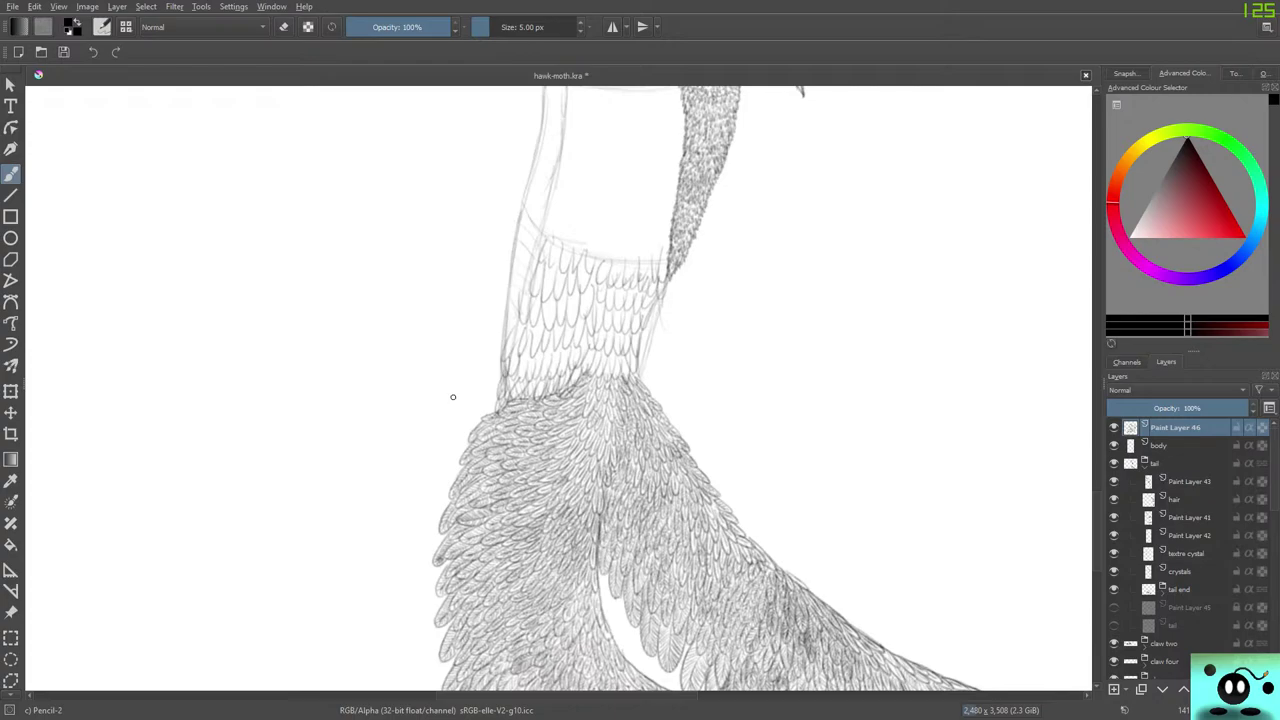
# Extend the feather rows up the tail to the next sketched cross curve, beside the tapering textured tail.
pyautogui.scroll(5, 453, 397)
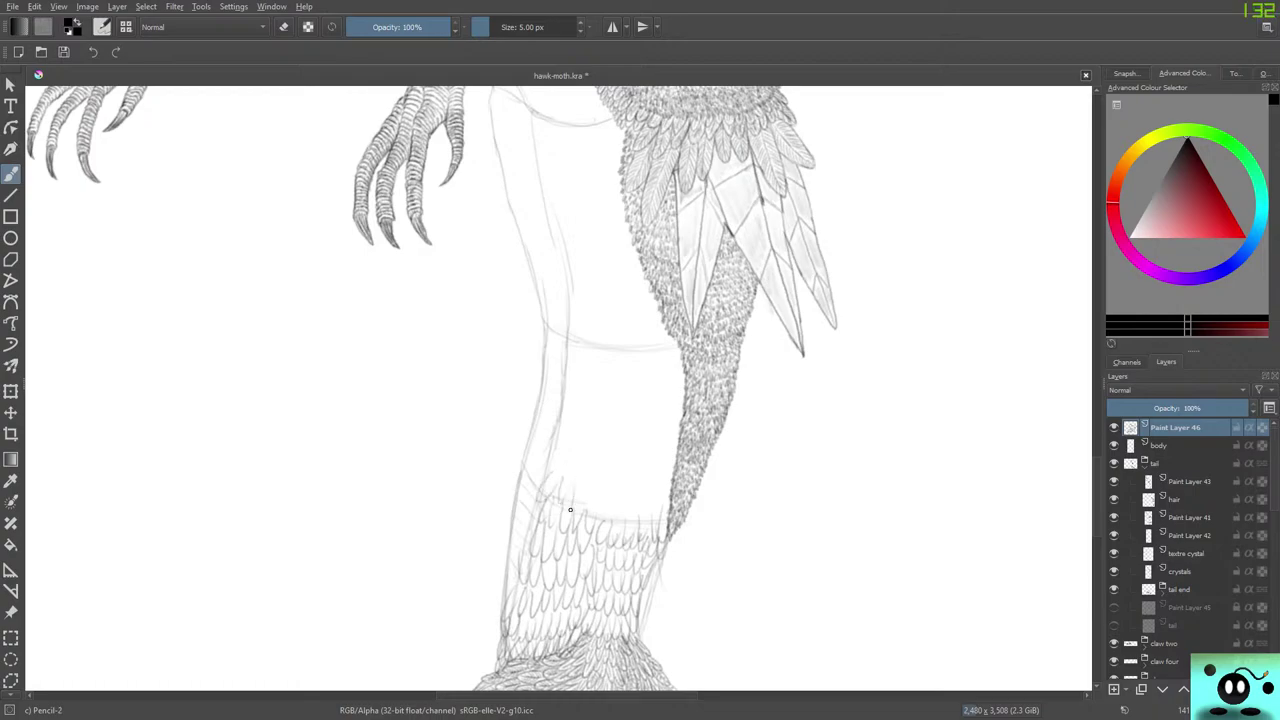
pyautogui.moveTo(570, 510)
pyautogui.mouseDown()
pyautogui.moveTo(591, 488)
pyautogui.moveTo(629, 500)
pyautogui.moveTo(645, 529)
pyautogui.moveTo(666, 478)
pyautogui.moveTo(620, 490)
pyautogui.moveTo(598, 472)
pyautogui.moveTo(552, 470)
pyautogui.moveTo(547, 450)
pyautogui.moveTo(580, 429)
pyautogui.moveTo(585, 460)
pyautogui.moveTo(623, 430)
pyautogui.moveTo(630, 477)
pyautogui.moveTo(654, 440)
pyautogui.moveTo(662, 462)
pyautogui.moveTo(676, 455)
pyautogui.mouseUp()
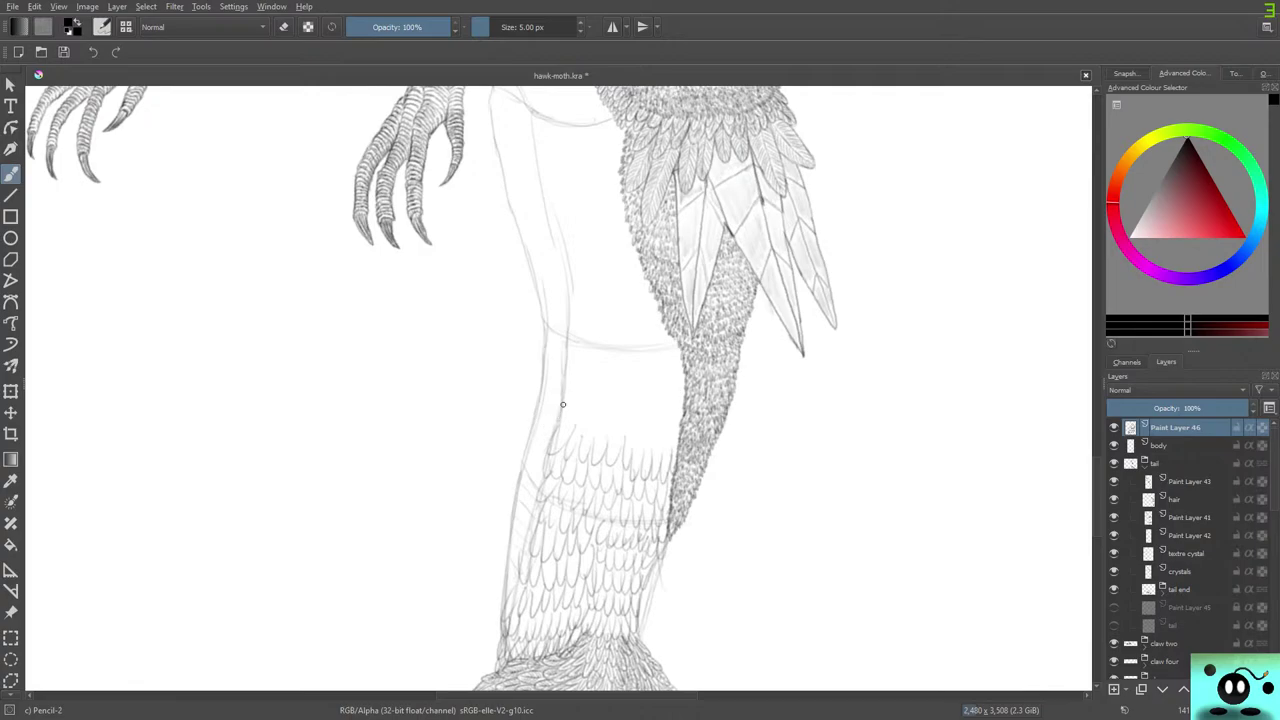
pyautogui.moveTo(562, 404)
pyautogui.mouseDown()
pyautogui.moveTo(602, 398)
pyautogui.moveTo(604, 435)
pyautogui.moveTo(643, 406)
pyautogui.moveTo(642, 446)
pyautogui.moveTo(671, 386)
pyautogui.moveTo(669, 432)
pyautogui.moveTo(671, 405)
pyautogui.moveTo(681, 413)
pyautogui.moveTo(637, 382)
pyautogui.moveTo(612, 411)
pyautogui.moveTo(589, 403)
pyautogui.moveTo(563, 366)
pyautogui.moveTo(572, 345)
pyautogui.moveTo(597, 373)
pyautogui.moveTo(620, 345)
pyautogui.moveTo(641, 382)
pyautogui.moveTo(659, 355)
pyautogui.moveTo(682, 382)
pyautogui.moveTo(599, 335)
pyautogui.mouseUp()
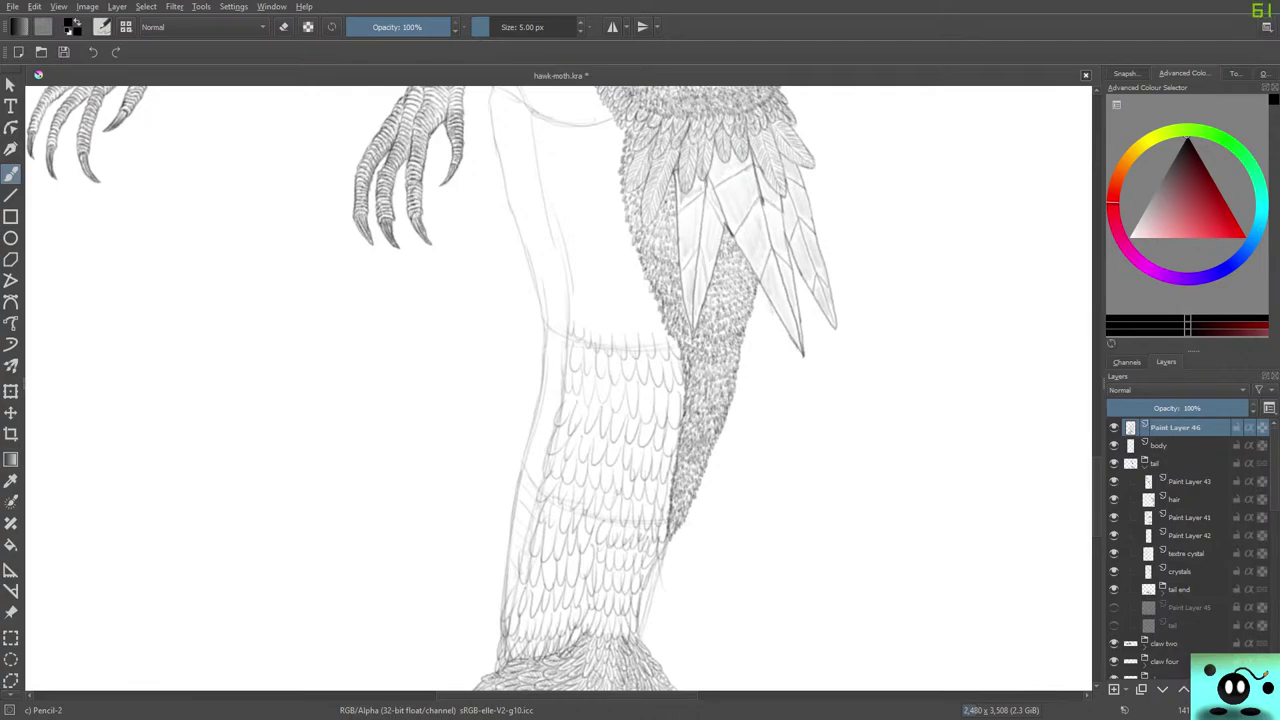
# Examine how the new feather rows join the tail end and fit the proportions of the whole creature.
pyautogui.scroll(-3, 215, 574)
pyautogui.scroll(1, 558, 388)
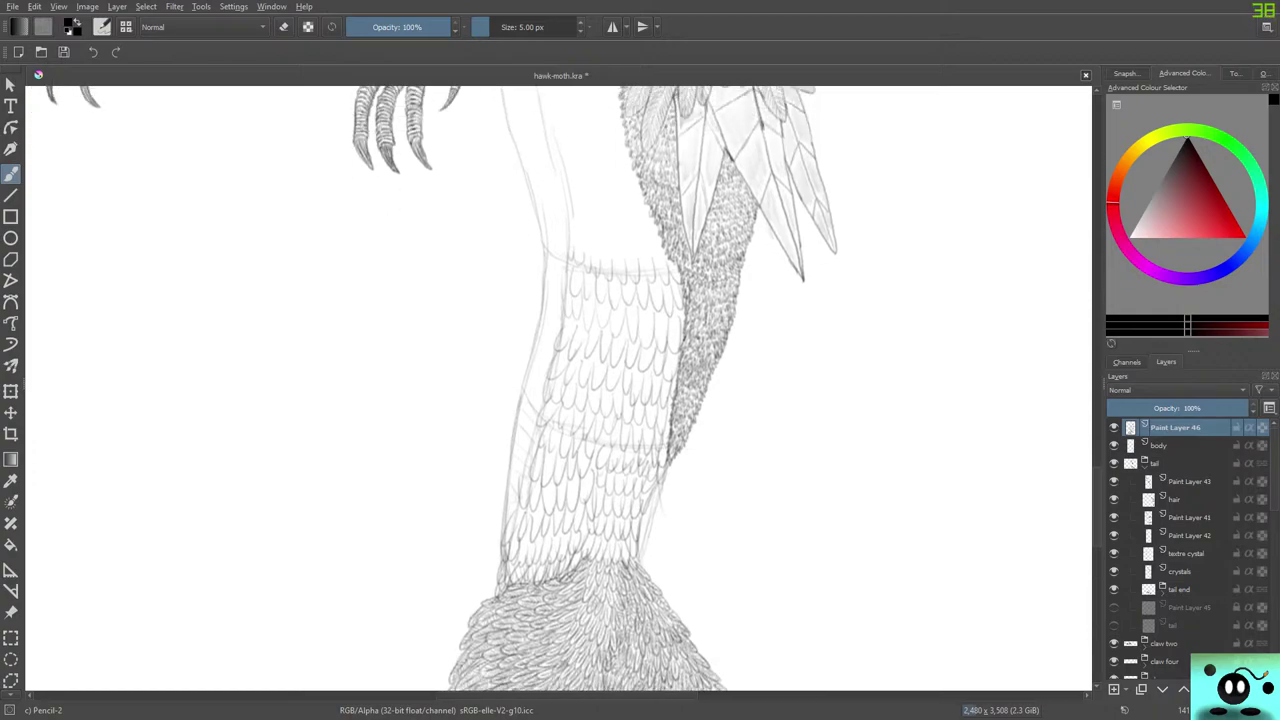
pyautogui.scroll(-4, 558, 388)
pyautogui.scroll(2, 558, 388)
pyautogui.scroll(3, 560, 390)
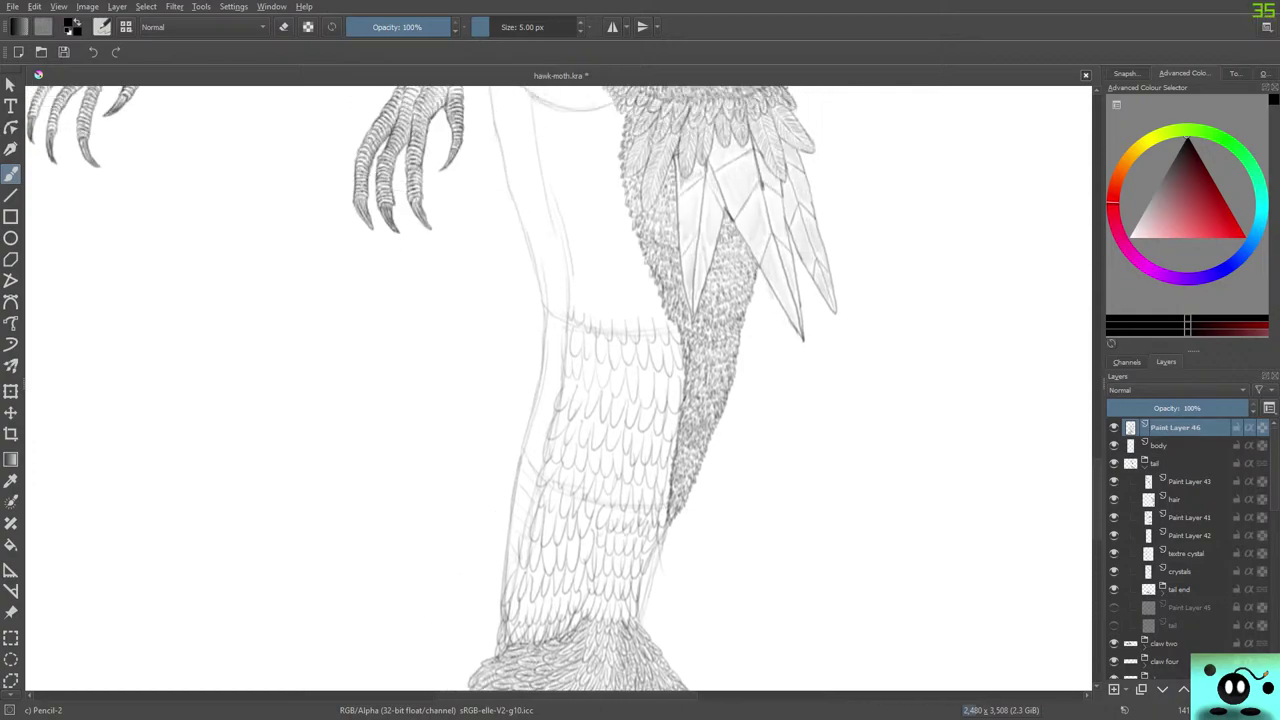
pyautogui.scroll(-6, 560, 390)
pyautogui.scroll(5, 560, 390)
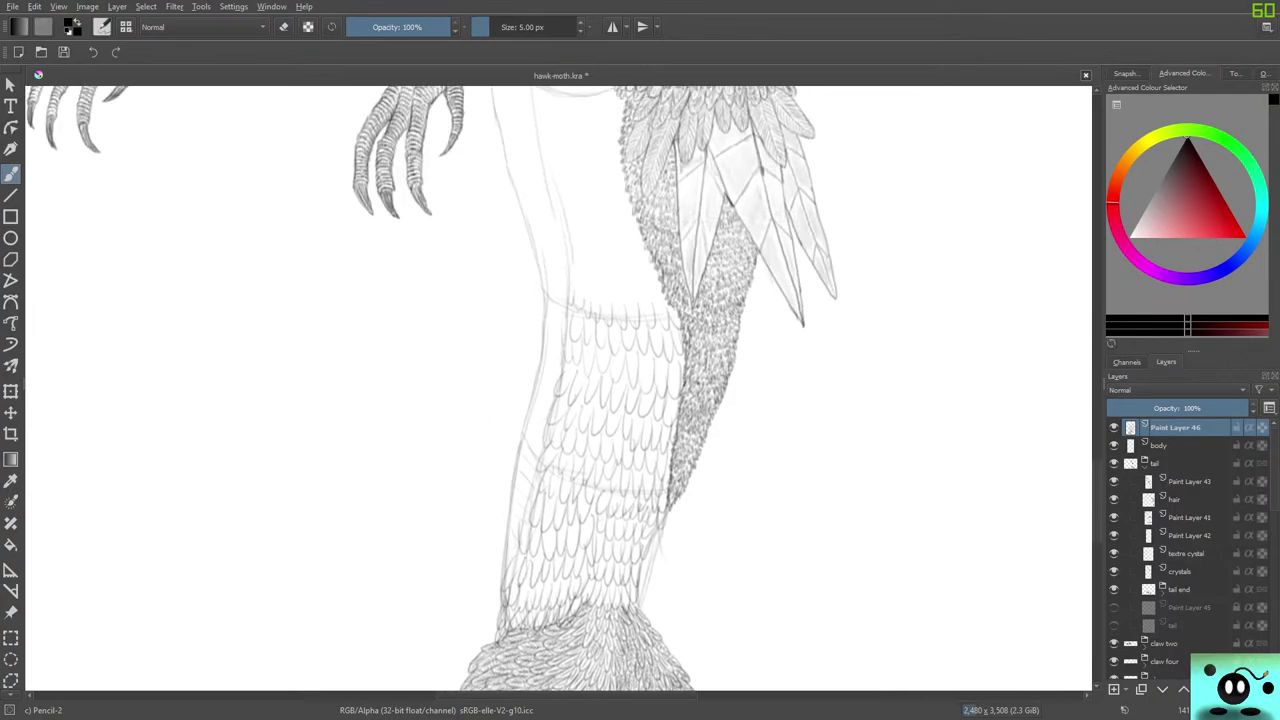
pyautogui.scroll(3, 560, 390)
pyautogui.scroll(-2, 560, 390)
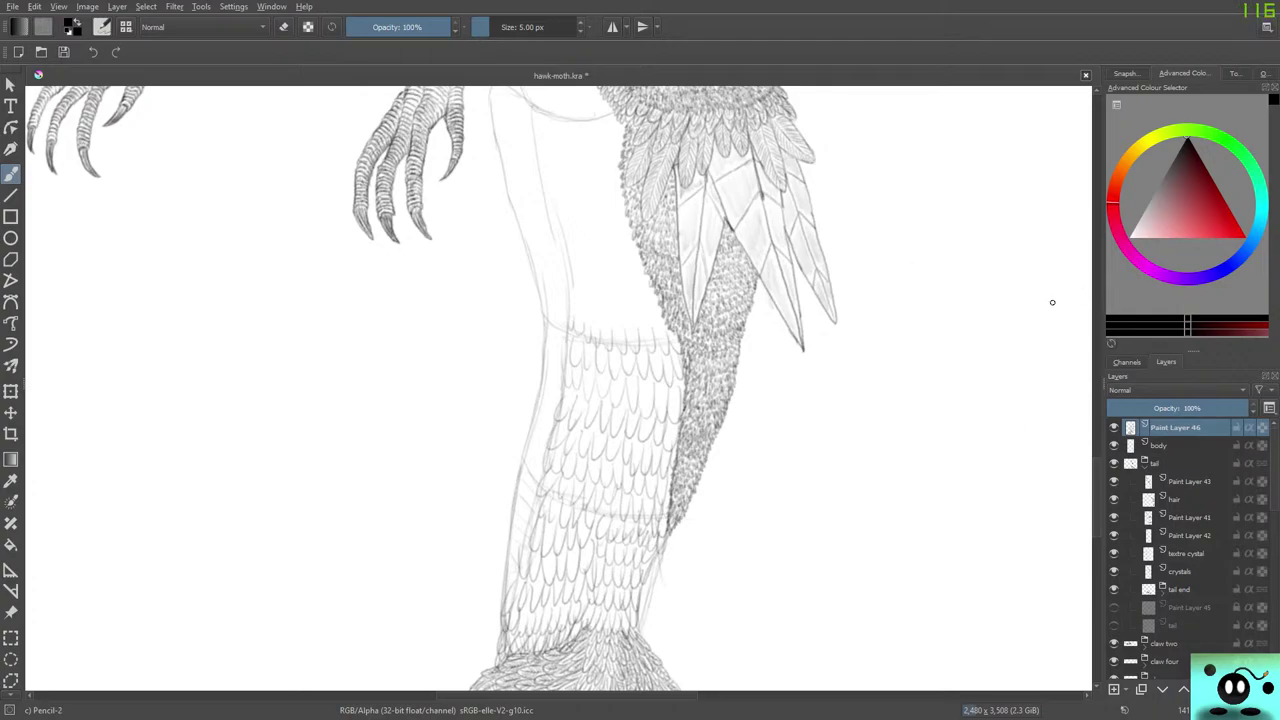
pyautogui.scroll(-12, 790, 266)
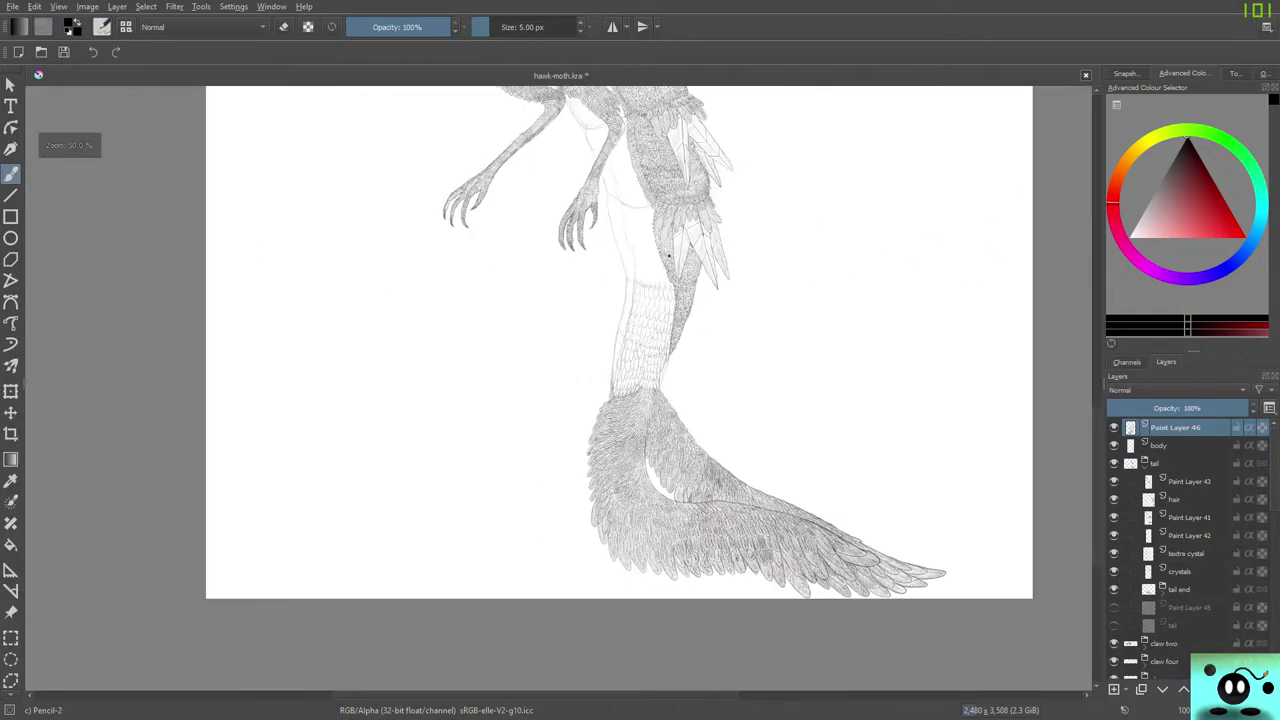
pyautogui.scroll(10, 704, 150)
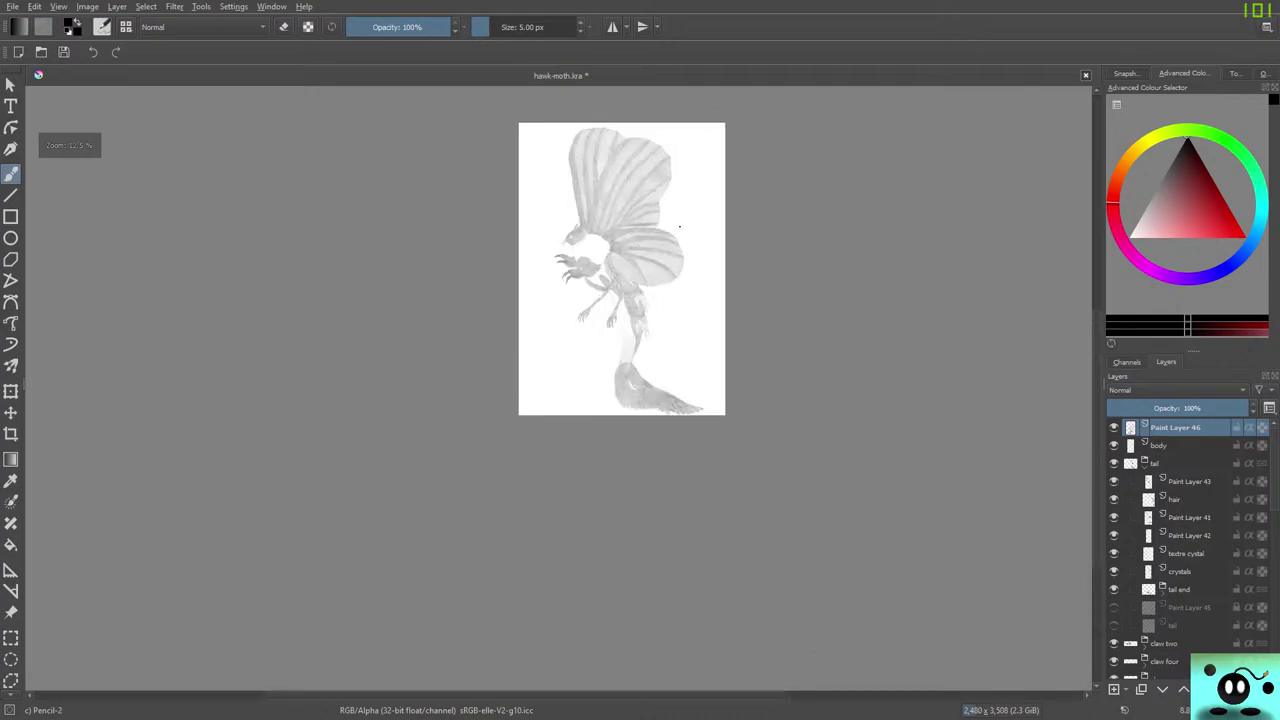
pyautogui.scroll(2, 640, 488)
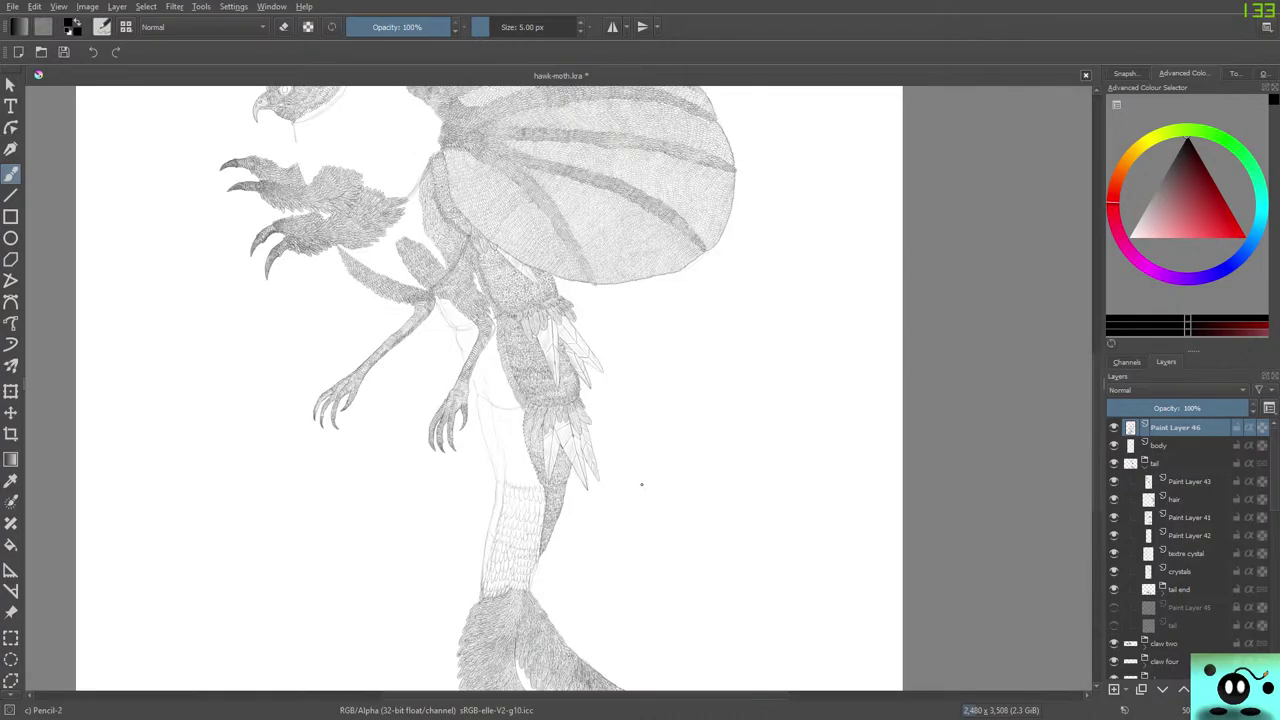
pyautogui.scroll(-4, 640, 488)
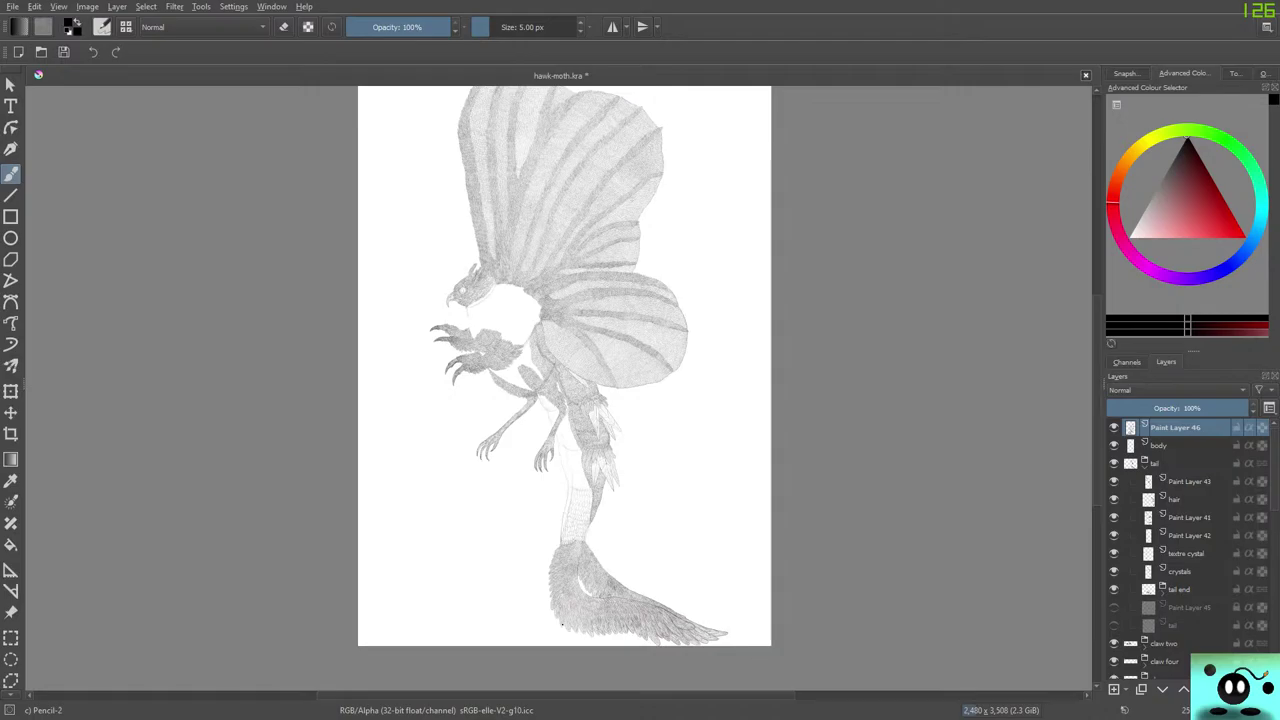
# Inspect the feather rows and tail edges close up, from the tail end to the upper cross curve.
pyautogui.scroll(2, 405, 632)
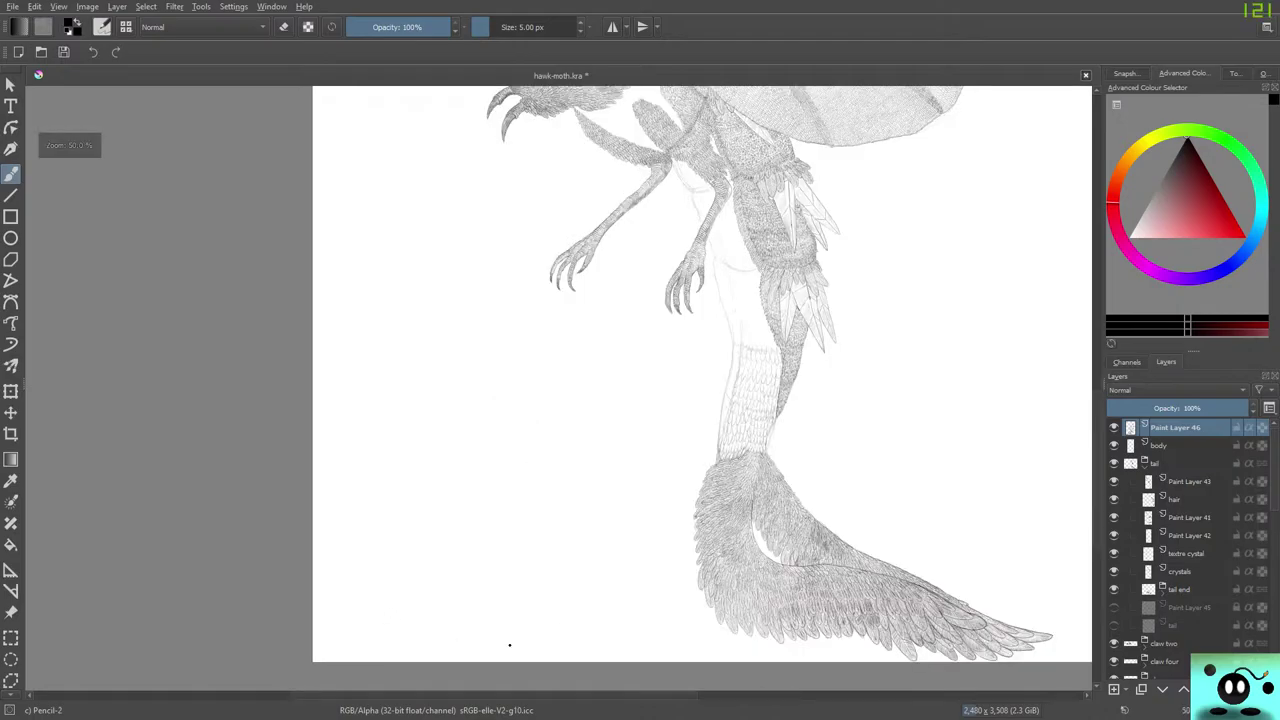
pyautogui.scroll(-2, 515, 643)
pyautogui.scroll(3, 600, 655)
pyautogui.scroll(3, 760, 300)
pyautogui.scroll(-1, 702, 206)
pyautogui.scroll(2, 702, 206)
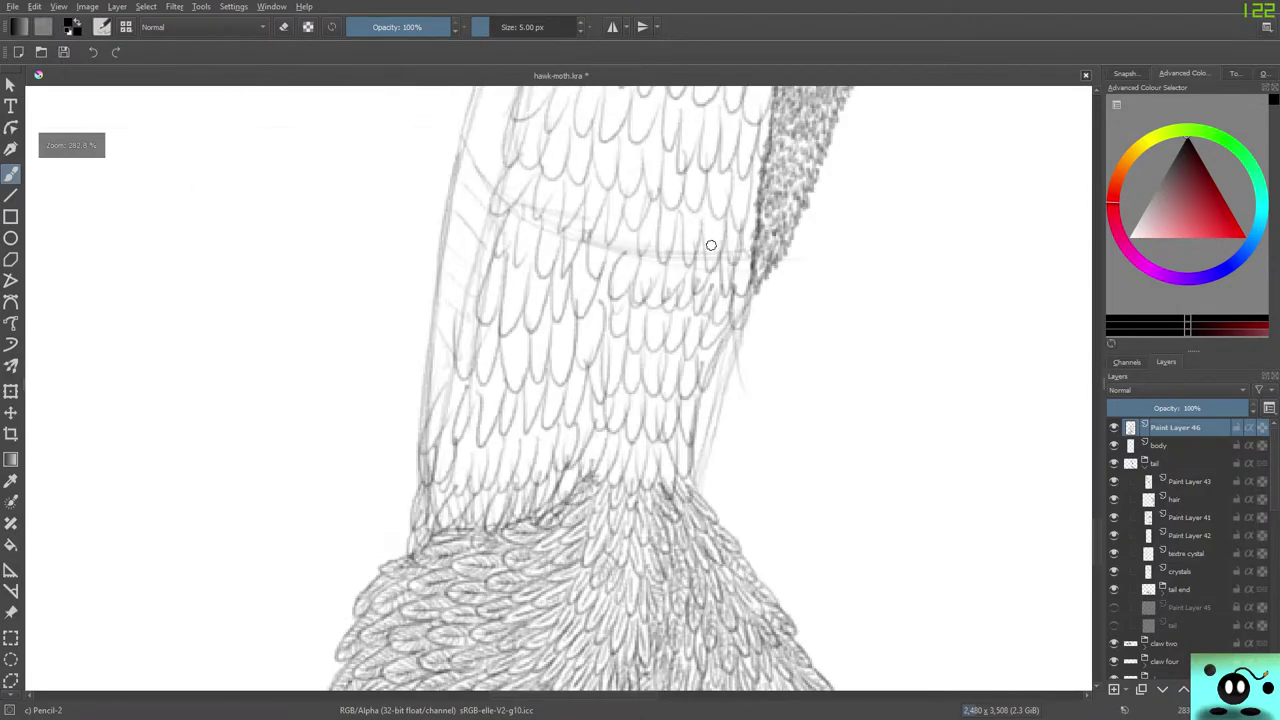
pyautogui.scroll(-3, 711, 246)
pyautogui.scroll(3, 743, 152)
pyautogui.scroll(-2, 703, 288)
pyautogui.scroll(1, 697, 302)
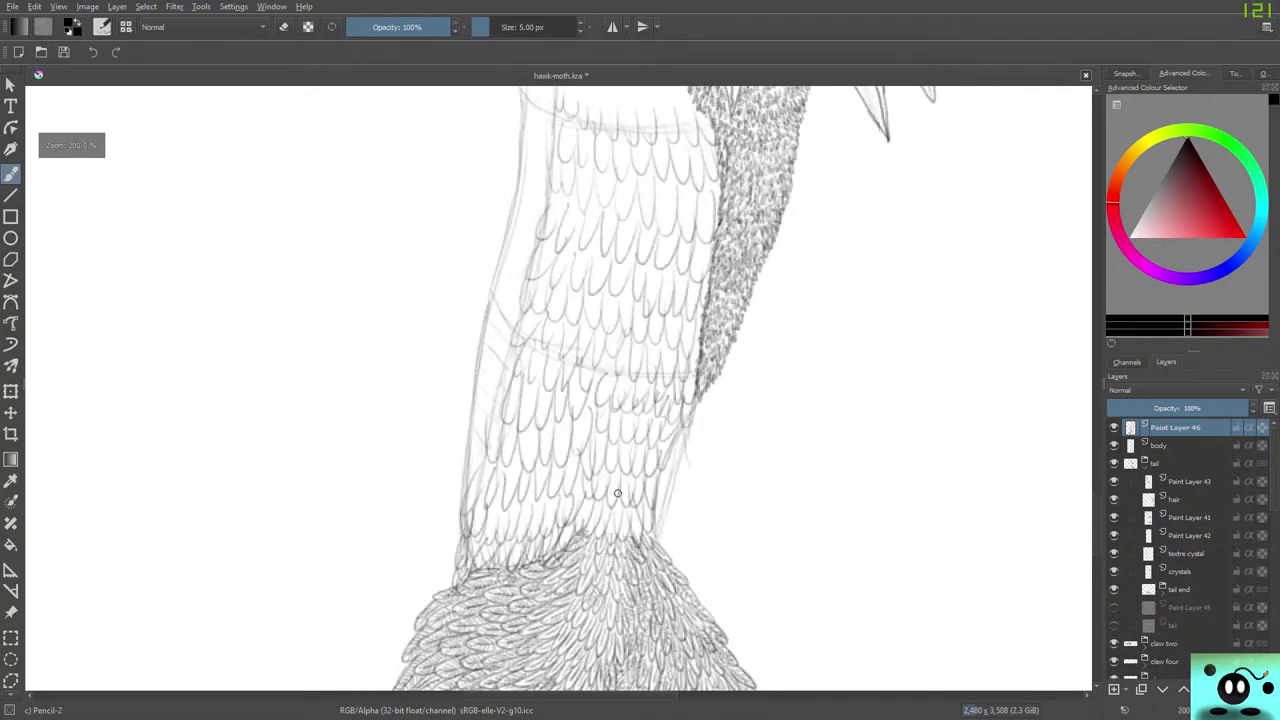
pyautogui.scroll(-2, 621, 518)
pyautogui.scroll(2, 706, 197)
pyautogui.scroll(-1, 668, 357)
pyautogui.scroll(2, 614, 564)
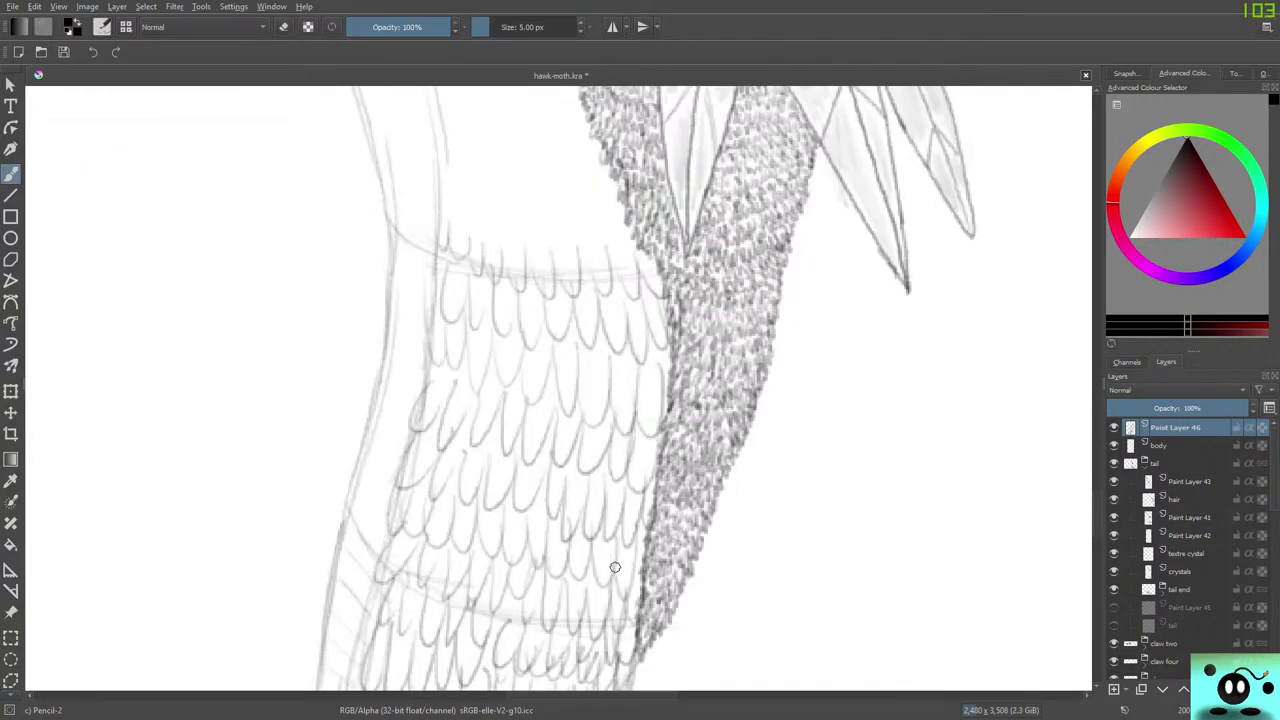
pyautogui.scroll(-4, 605, 570)
pyautogui.scroll(4, 605, 570)
pyautogui.scroll(-5, 602, 607)
pyautogui.scroll(6, 602, 607)
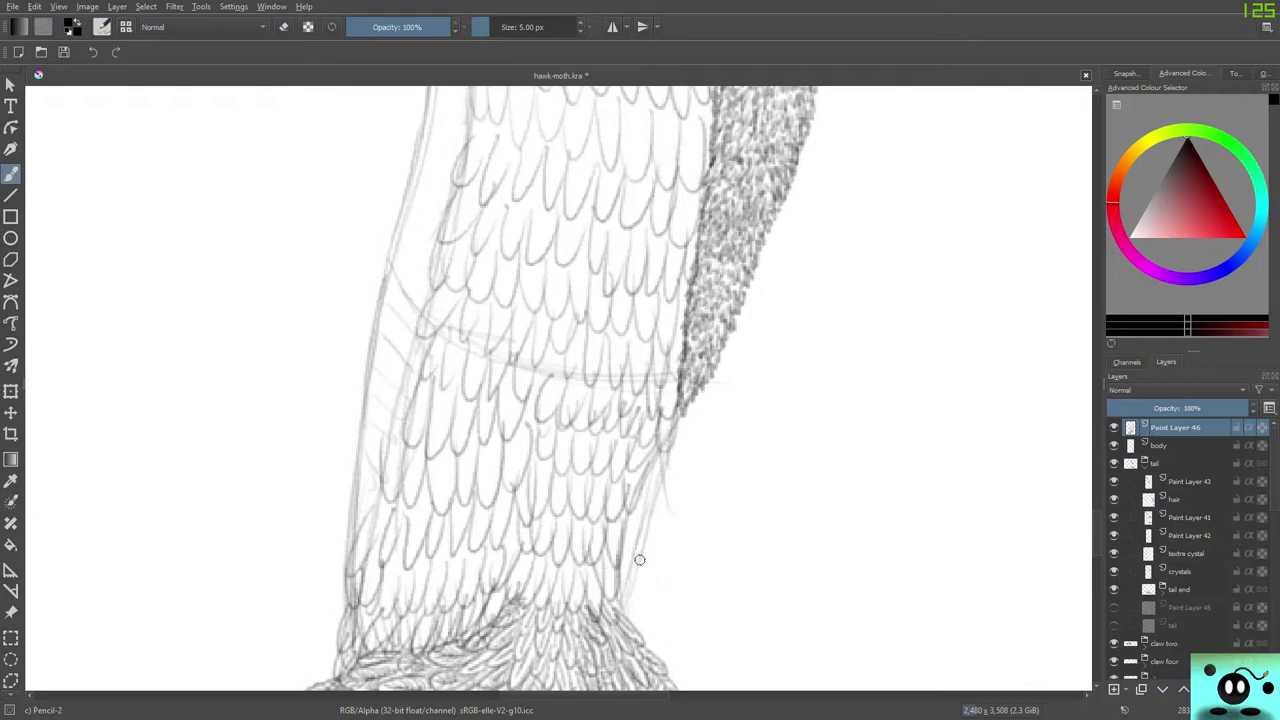
# Switch from the pencil to the Eraser Circle brush, keeping Paint Layer 46 active.
pyautogui.press('e')
pyautogui.press('t')
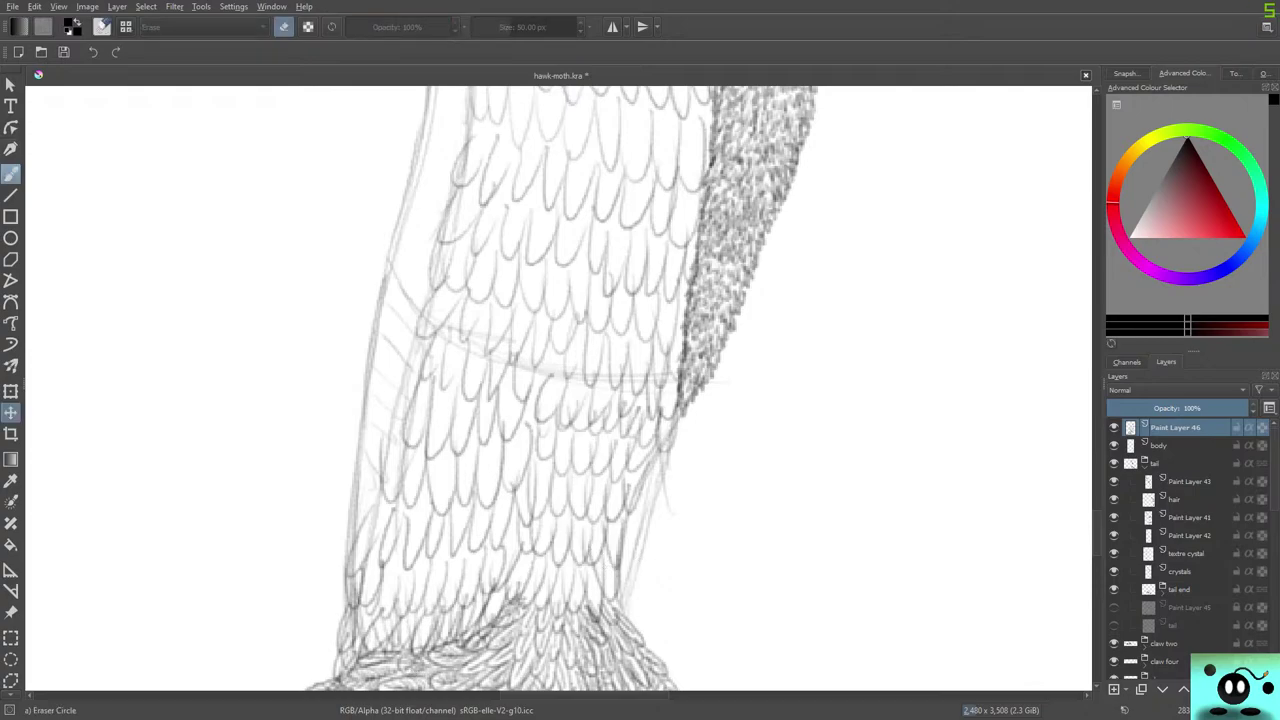
pyautogui.click(11, 172)
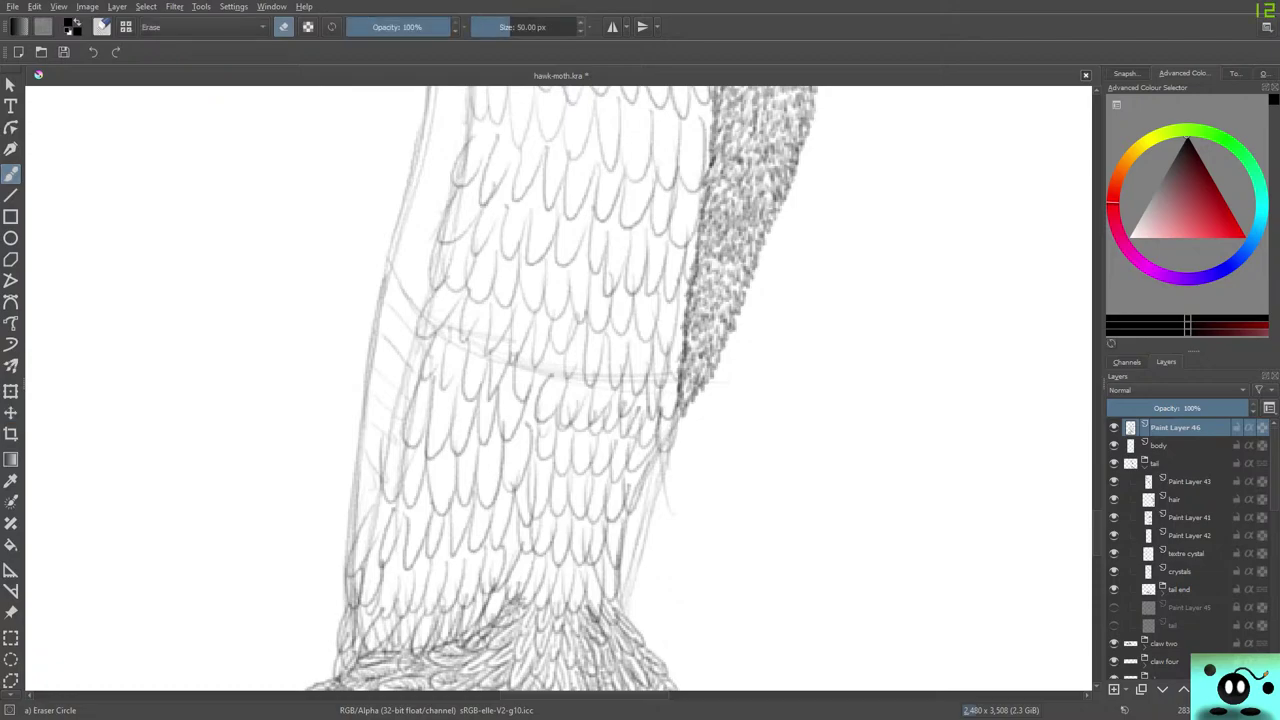
# Reduce the eraser size to 2.44 px and clean up the sketch lines at the lower-left edge of the feathered section.
pyautogui.click(496, 27)
pyautogui.press('[')
pyautogui.press('[')
pyautogui.press('[')
pyautogui.press('[')
pyautogui.press('[')
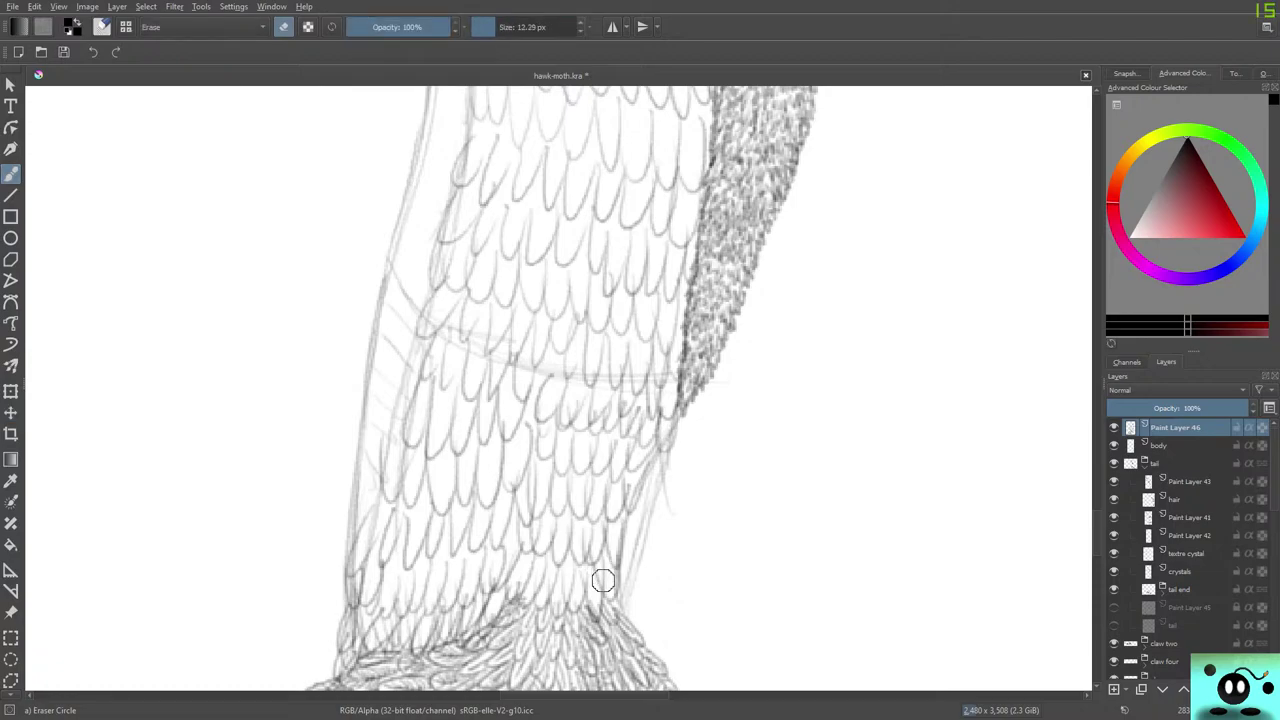
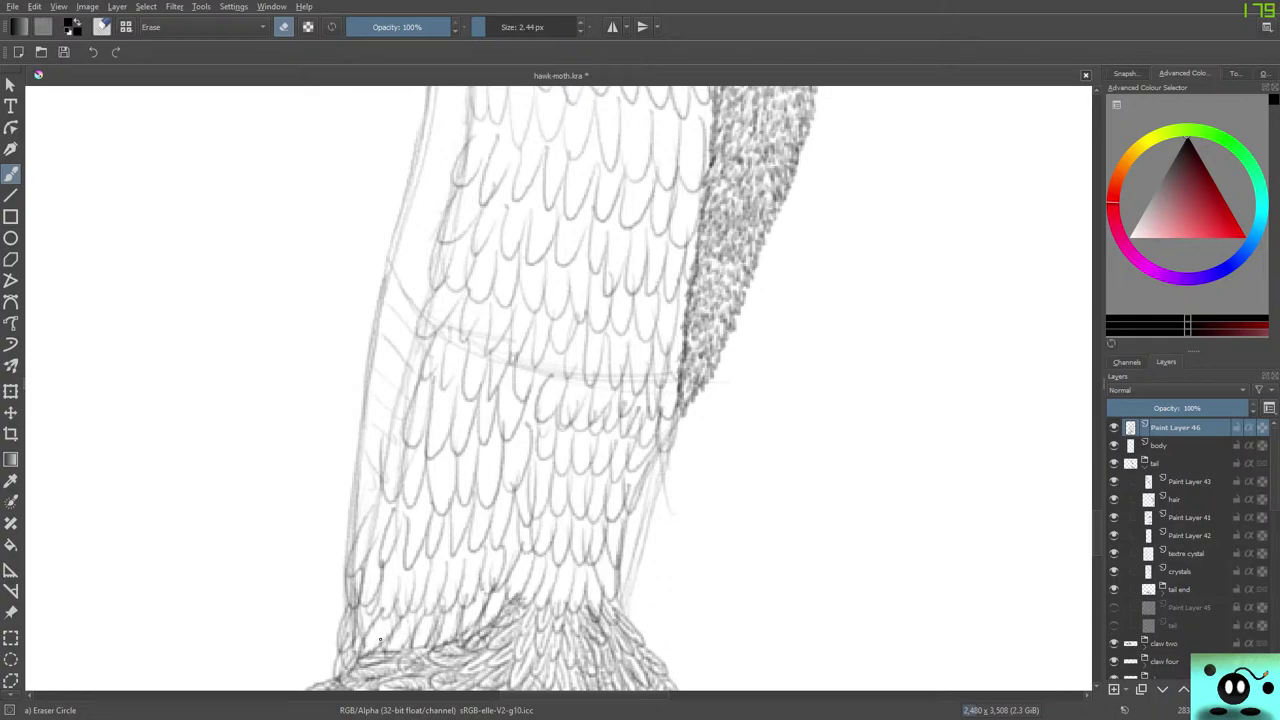
pyautogui.moveTo(370, 657)
pyautogui.mouseDown()
pyautogui.moveTo(314, 683)
pyautogui.moveTo(337, 669)
pyautogui.moveTo(347, 607)
pyautogui.moveTo(350, 652)
pyautogui.moveTo(348, 620)
pyautogui.mouseUp()
# Refine the outlines of the lowest feather rows, alternating the 2.44 px eraser with the 5 px Pencil-2 brush.
pyautogui.press('/')
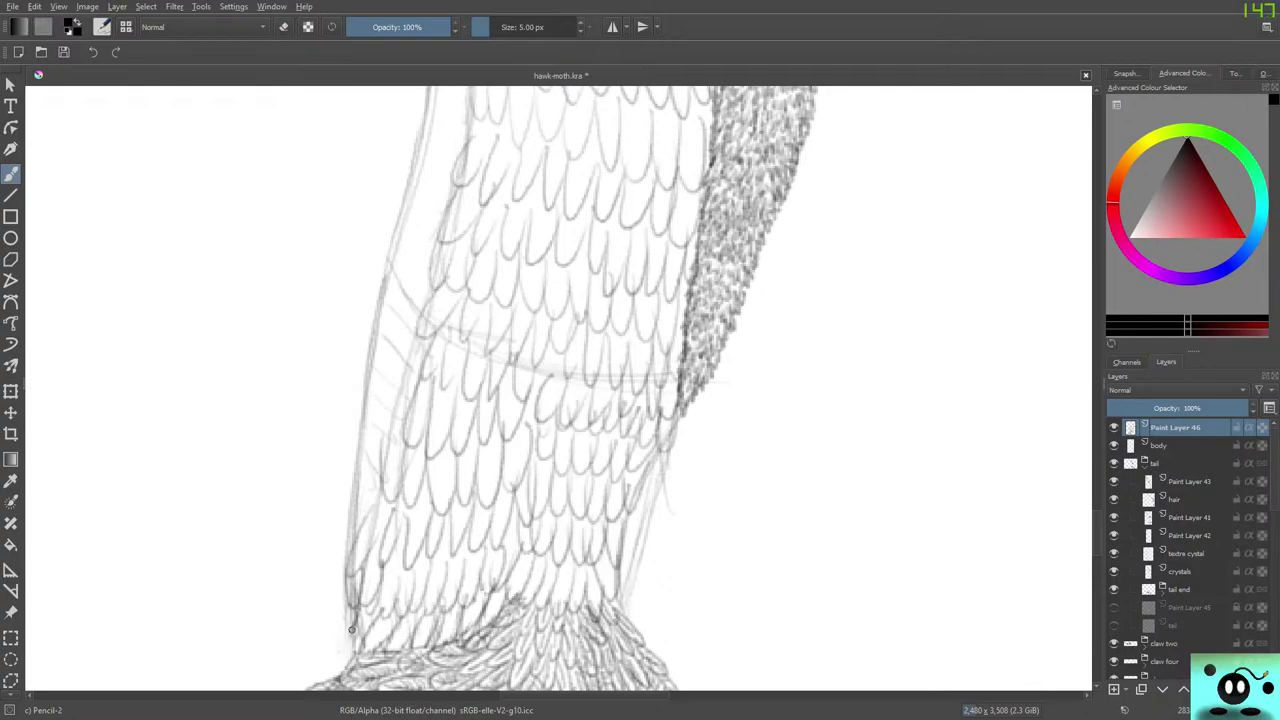
pyautogui.press('/')
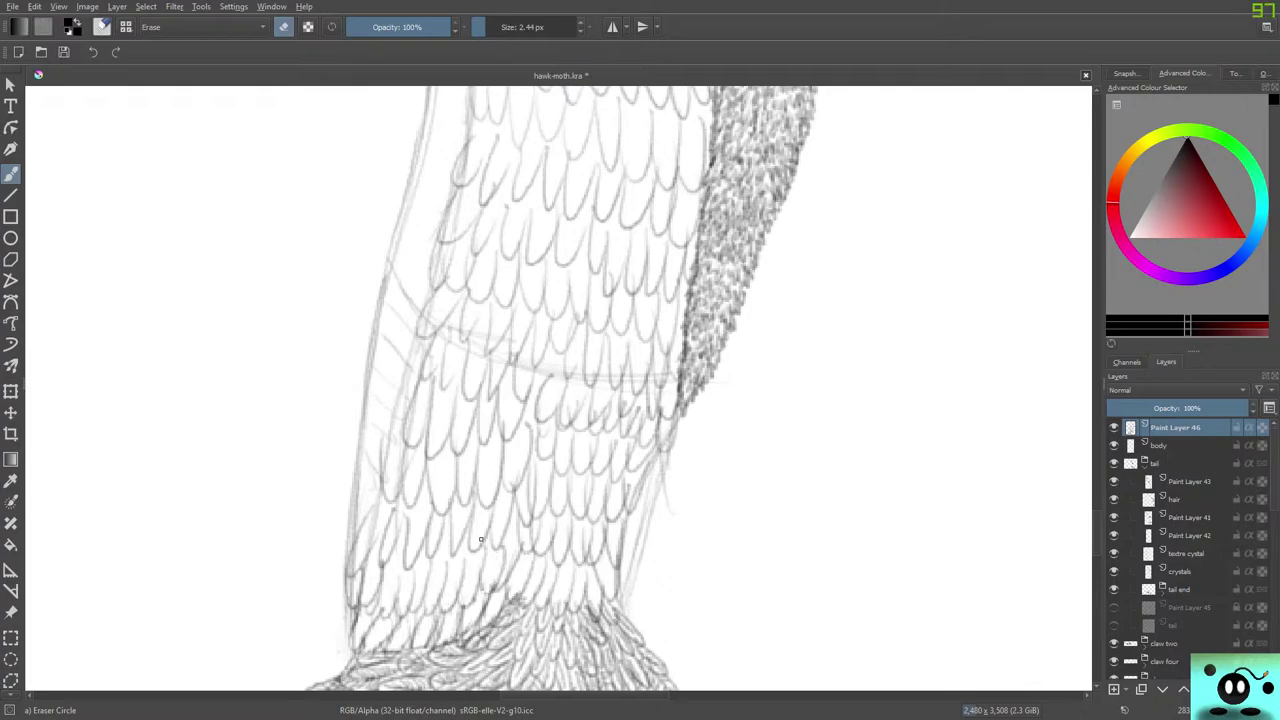
pyautogui.press('e')
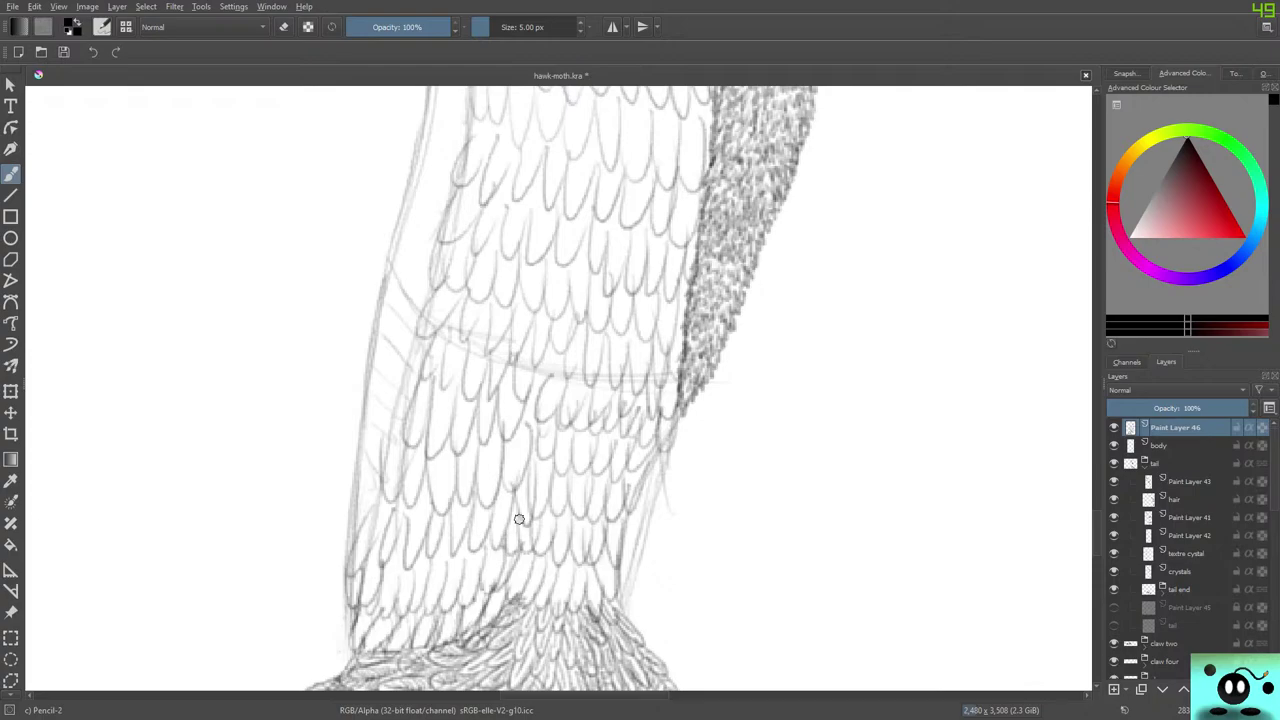
pyautogui.press('e')
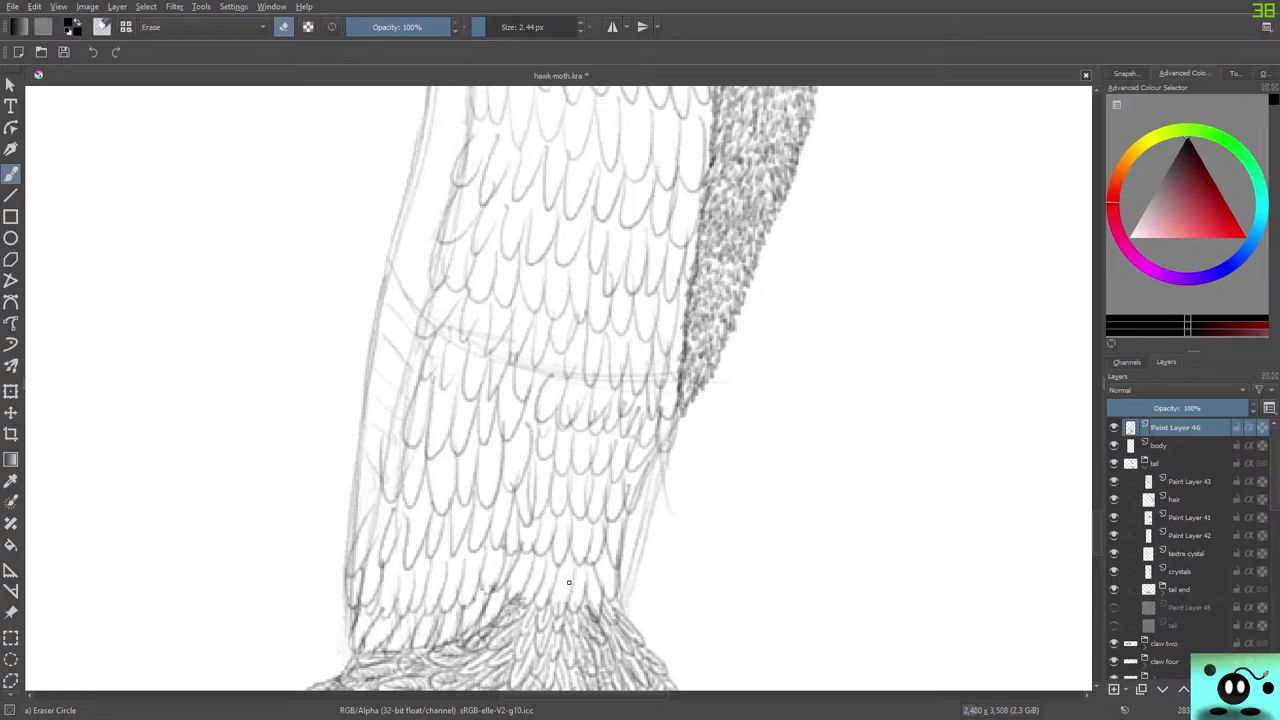
pyautogui.press('e')
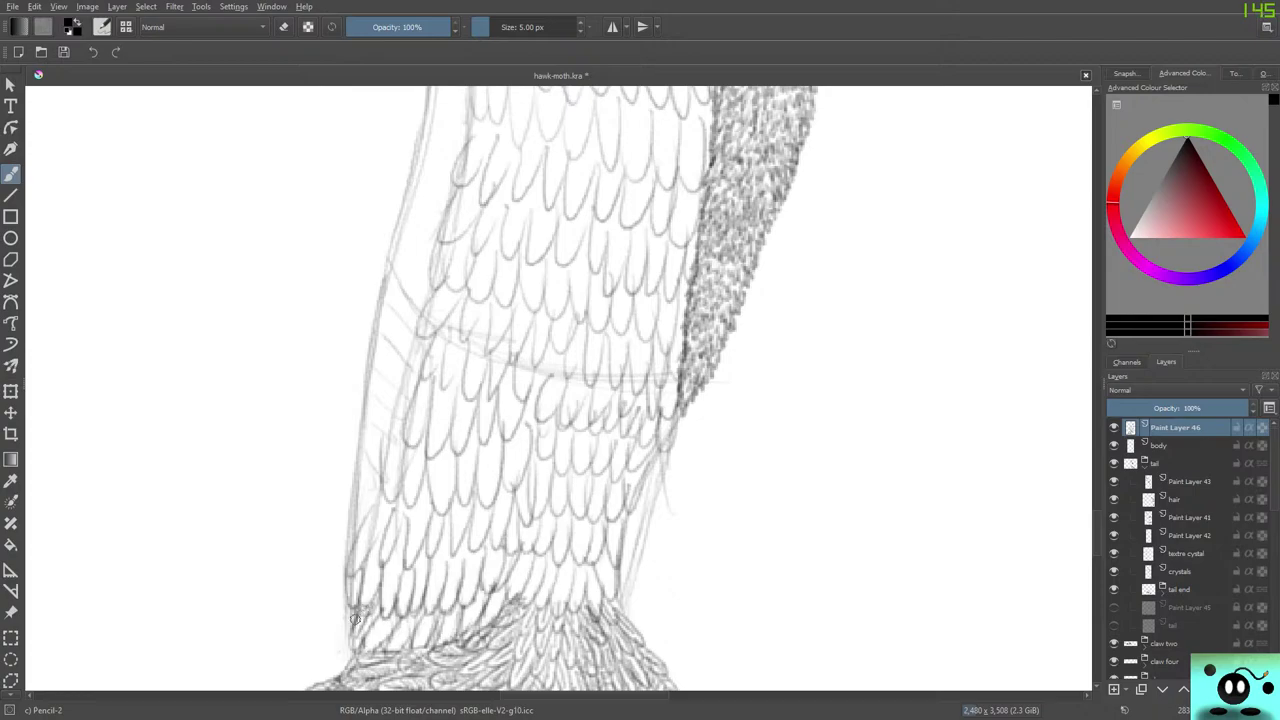
# Hatch the bottom row of feathers with fine pencil strokes from its left edge towards the middle, correcting lines with the eraser.
pyautogui.moveTo(353, 641); pyautogui.dragTo(366, 621)
pyautogui.moveTo(378, 616); pyautogui.dragTo(356, 650)
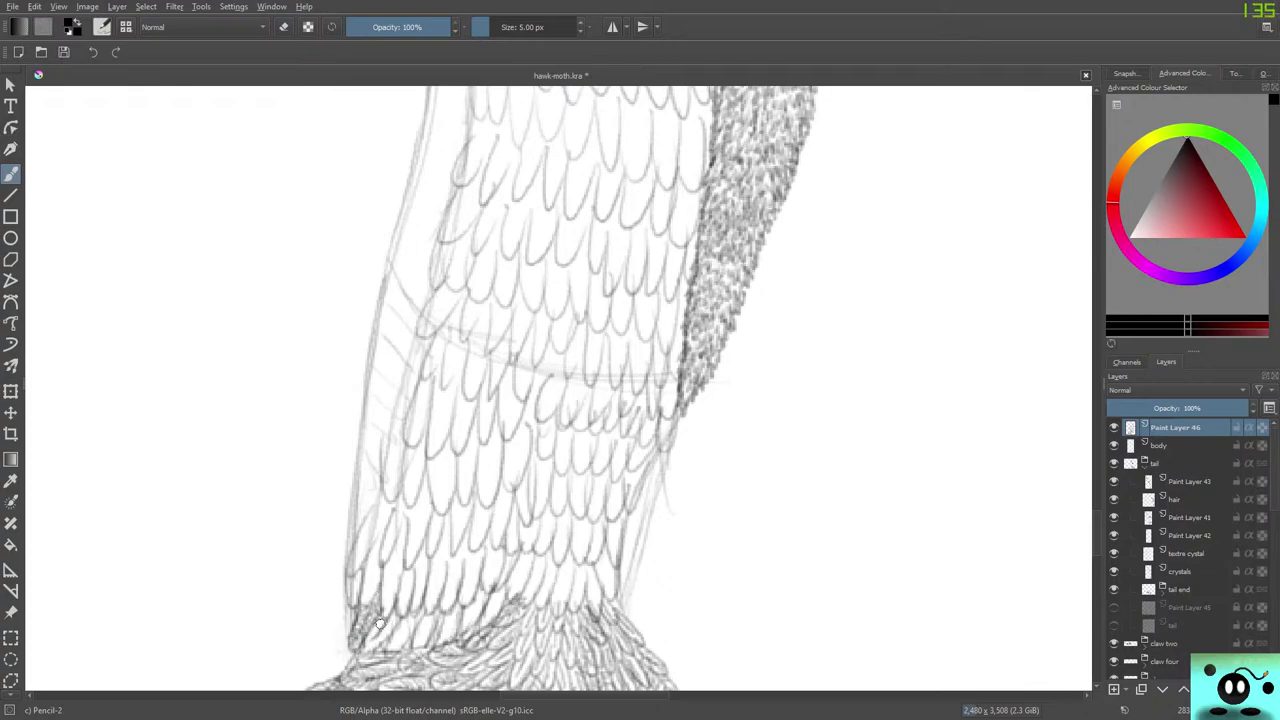
pyautogui.moveTo(380, 621)
pyautogui.mouseDown()
pyautogui.moveTo(367, 646)
pyautogui.moveTo(393, 609)
pyautogui.moveTo(385, 635)
pyautogui.moveTo(342, 666)
pyautogui.moveTo(376, 634)
pyautogui.moveTo(404, 626)
pyautogui.moveTo(392, 646)
pyautogui.moveTo(411, 626)
pyautogui.mouseUp()
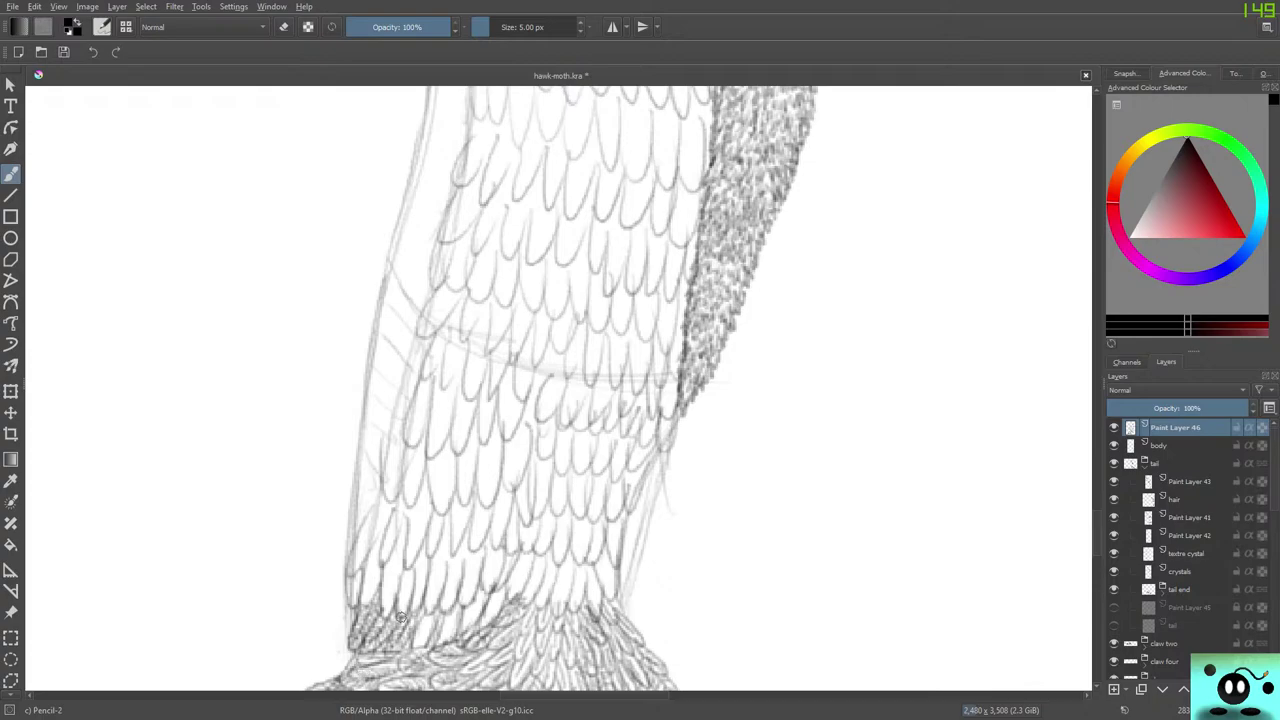
pyautogui.press('e')
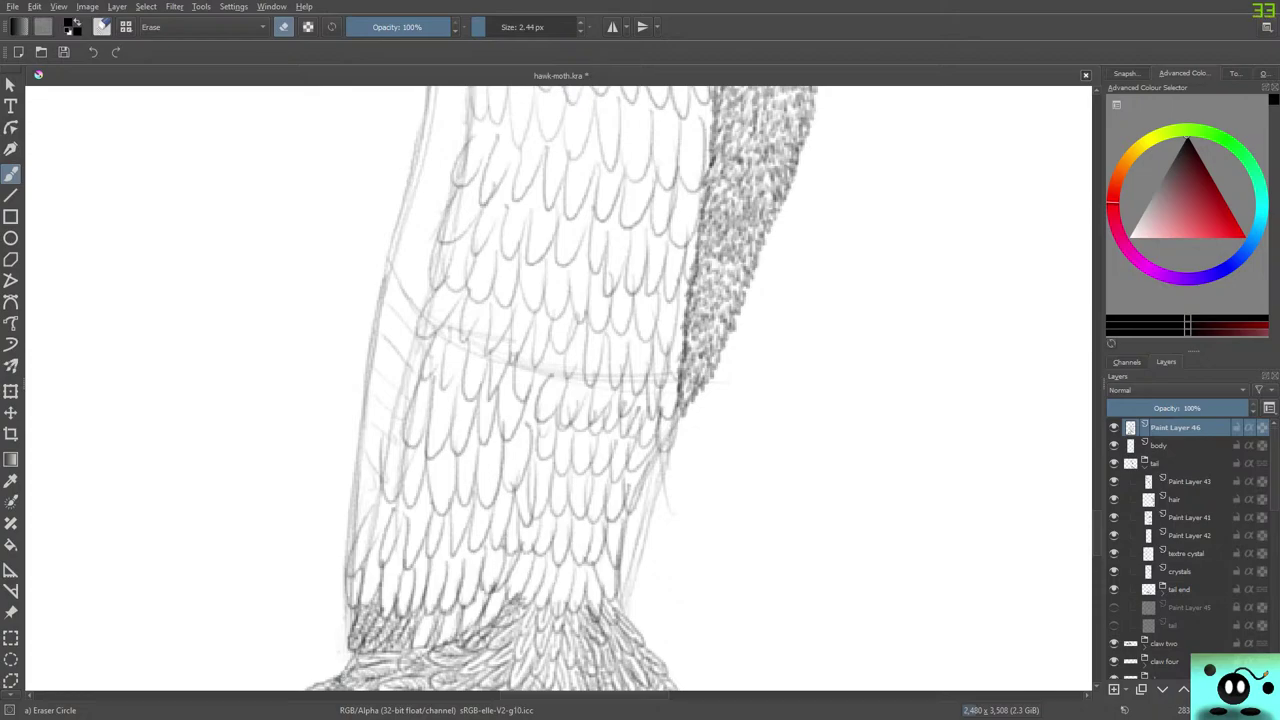
pyautogui.press('e')
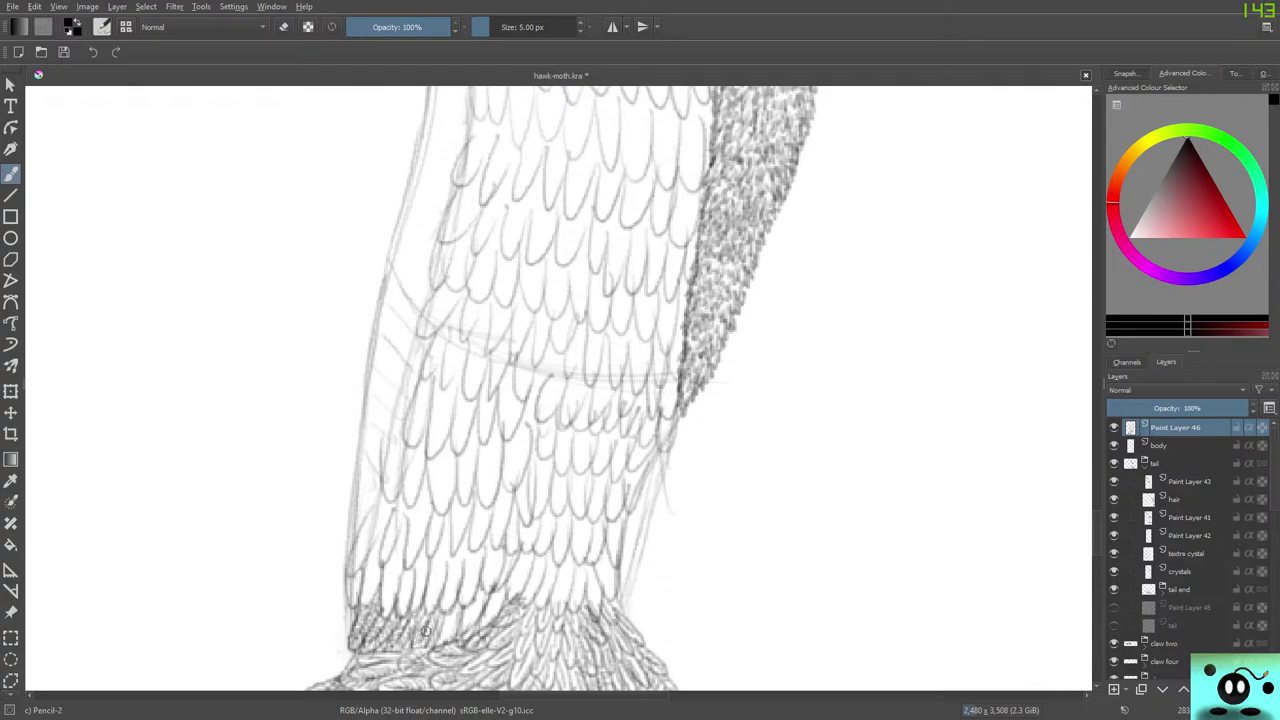
pyautogui.moveTo(430, 634); pyautogui.dragTo(433, 612)
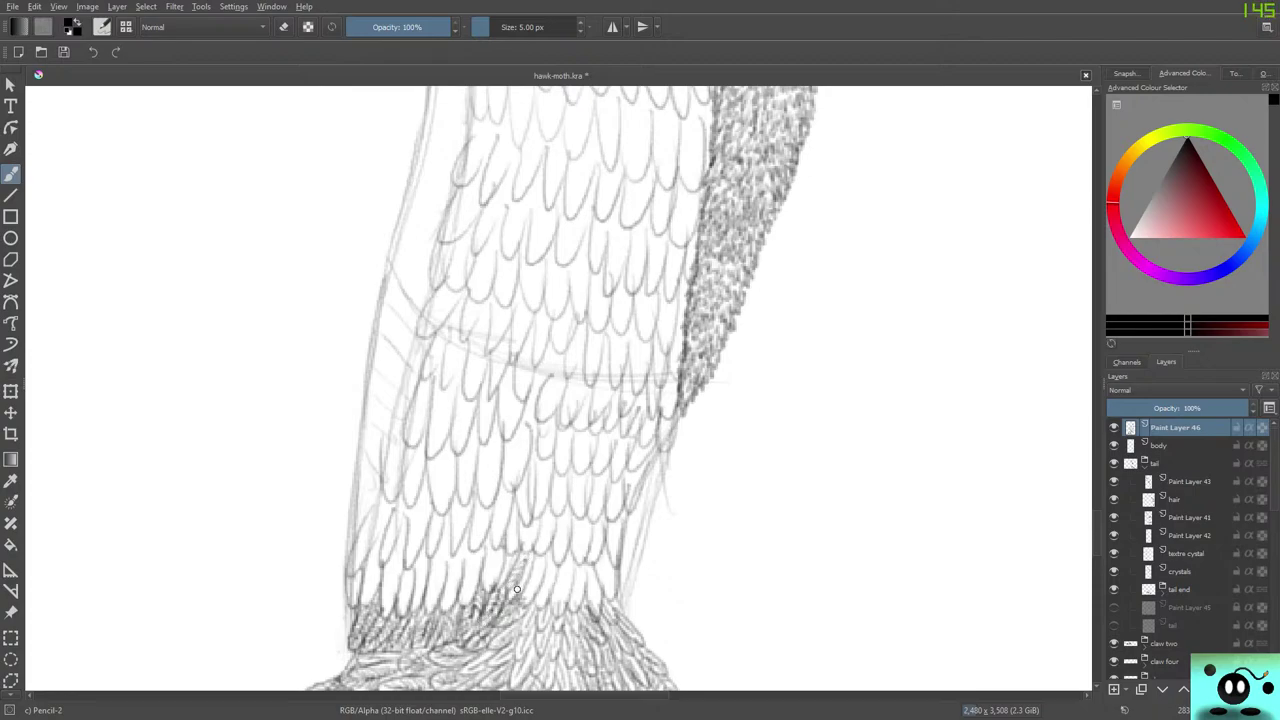
# Continue the fine pencil hatching across the feathers directly above the flared tuft, out to the right edge.
pyautogui.moveTo(530, 558); pyautogui.dragTo(519, 590)
pyautogui.moveTo(538, 558)
pyautogui.mouseDown()
pyautogui.moveTo(526, 595)
pyautogui.moveTo(540, 560)
pyautogui.moveTo(547, 584)
pyautogui.moveTo(552, 560)
pyautogui.moveTo(537, 596)
pyautogui.moveTo(555, 574)
pyautogui.moveTo(540, 558)
pyautogui.moveTo(530, 616)
pyautogui.moveTo(552, 593)
pyautogui.mouseUp()
pyautogui.moveTo(541, 538)
pyautogui.mouseDown()
pyautogui.moveTo(563, 582)
pyautogui.moveTo(563, 570)
pyautogui.moveTo(560, 598)
pyautogui.moveTo(570, 562)
pyautogui.moveTo(576, 606)
pyautogui.moveTo(586, 566)
pyautogui.moveTo(598, 600)
pyautogui.moveTo(607, 560)
pyautogui.moveTo(614, 586)
pyautogui.mouseUp()
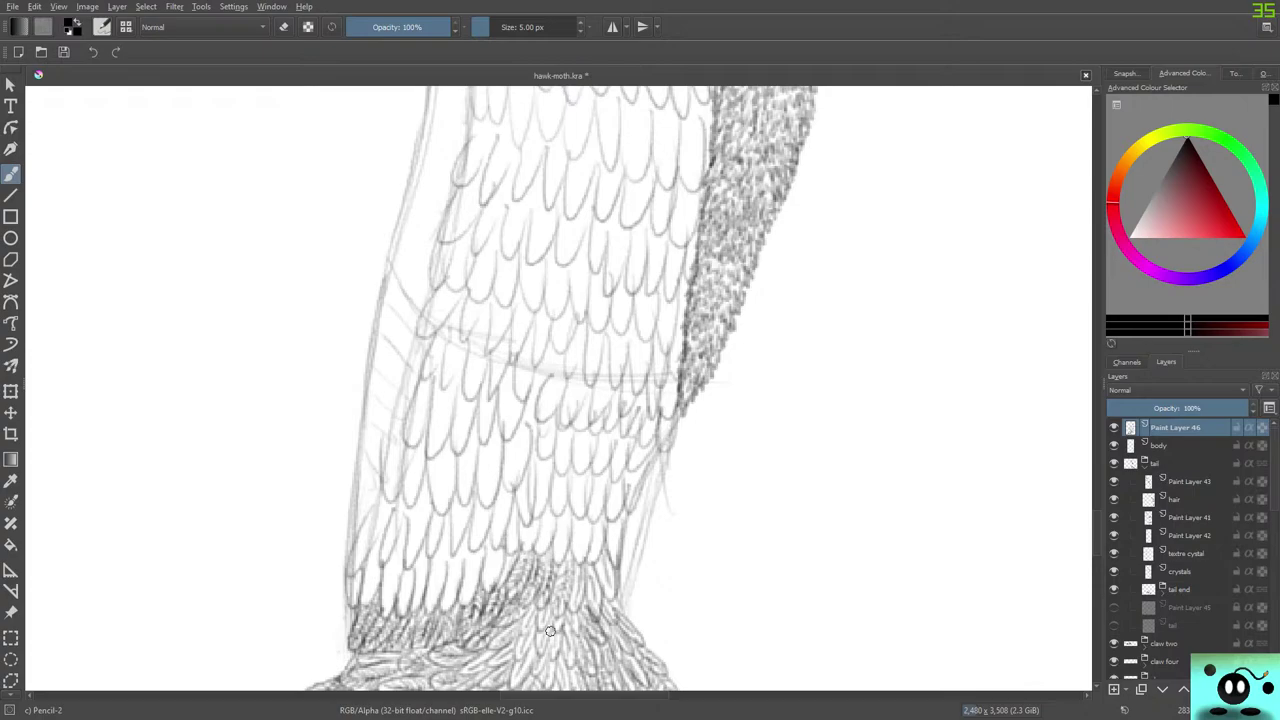
# Erase and redraw the central feather outlines above the flared tuft, and add pencil strokes across that row to the right edge.
pyautogui.press('e')
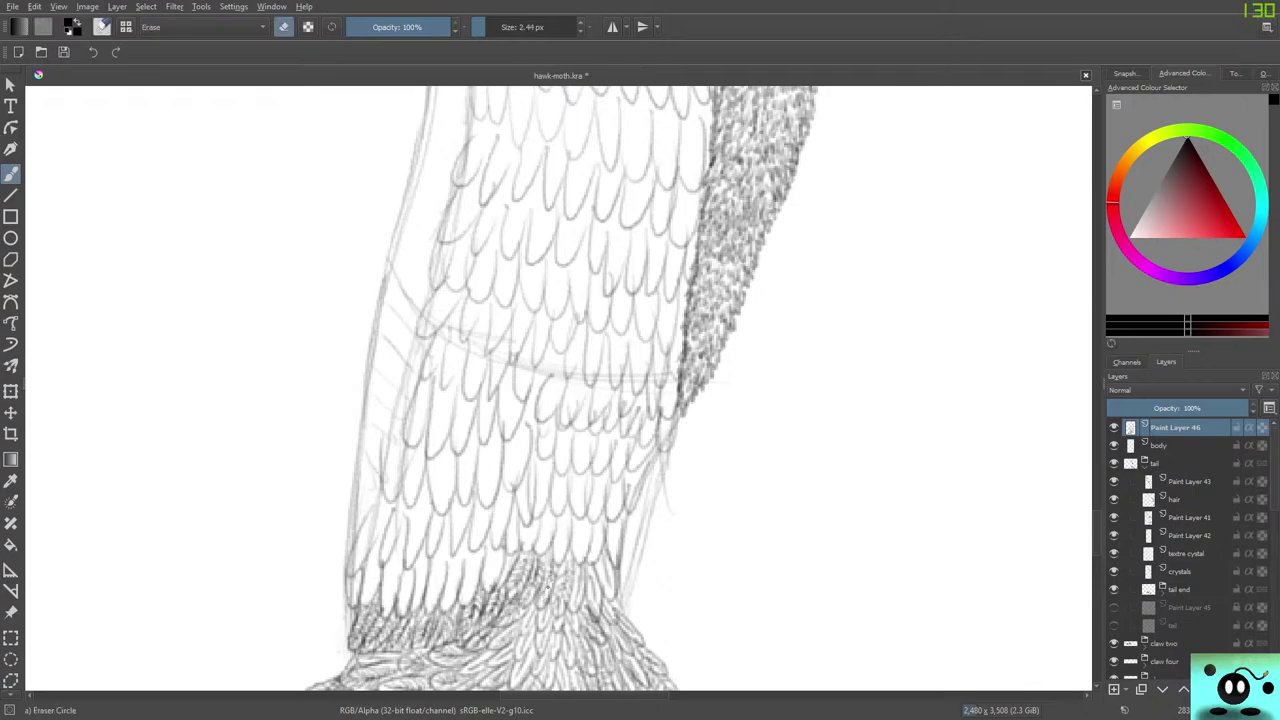
pyautogui.rightClick(547, 580)
pyautogui.rightClick(543, 598)
pyautogui.rightClick(548, 582)
pyautogui.click(547, 582)
pyautogui.press('e')
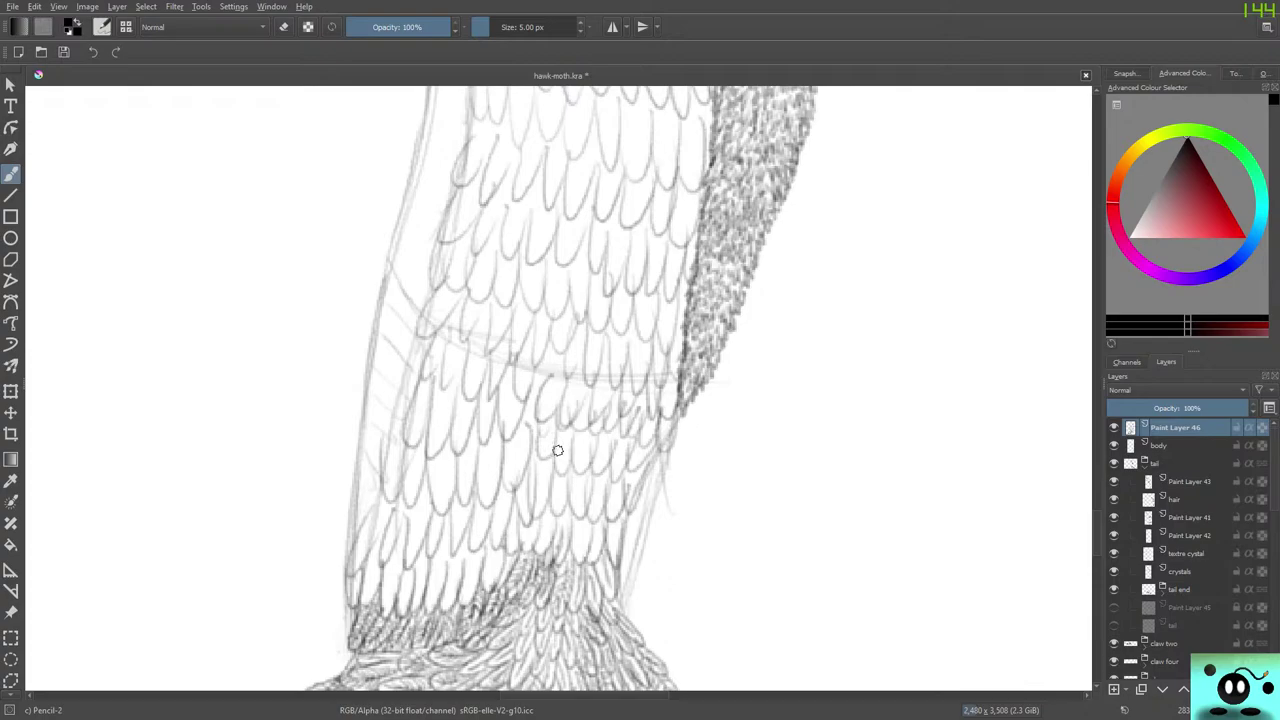
pyautogui.press('e')
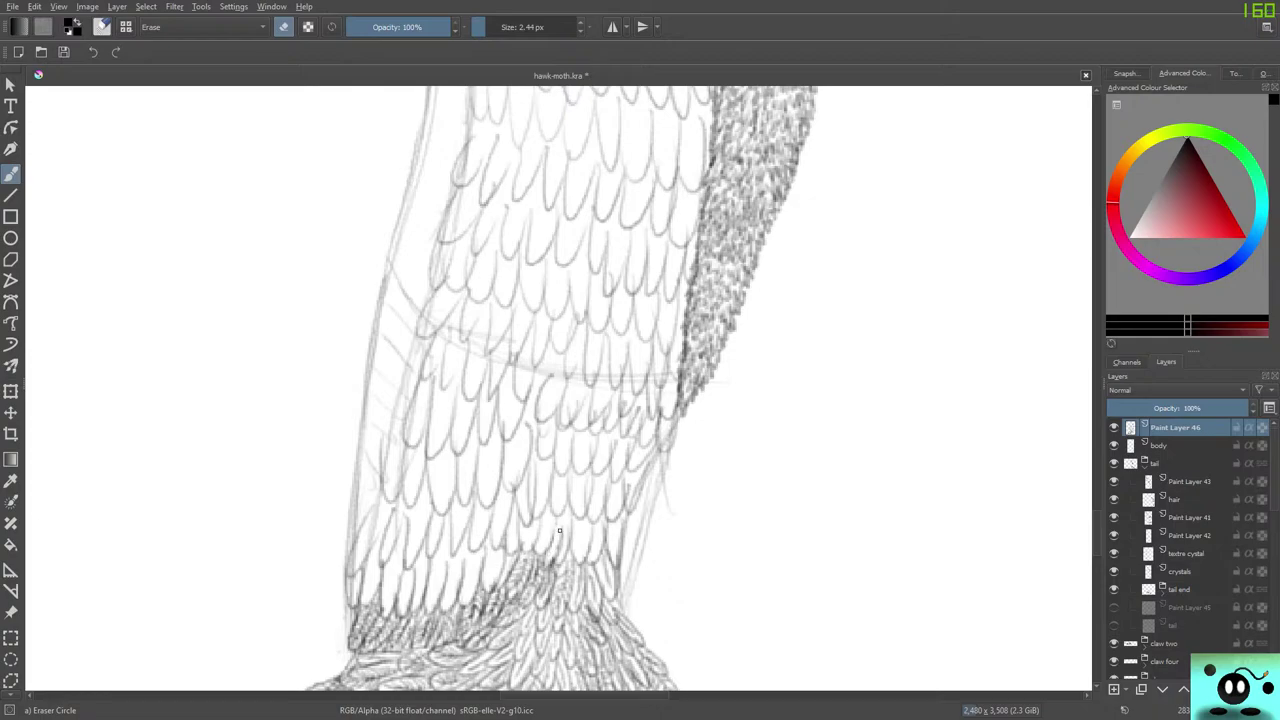
pyautogui.press('e')
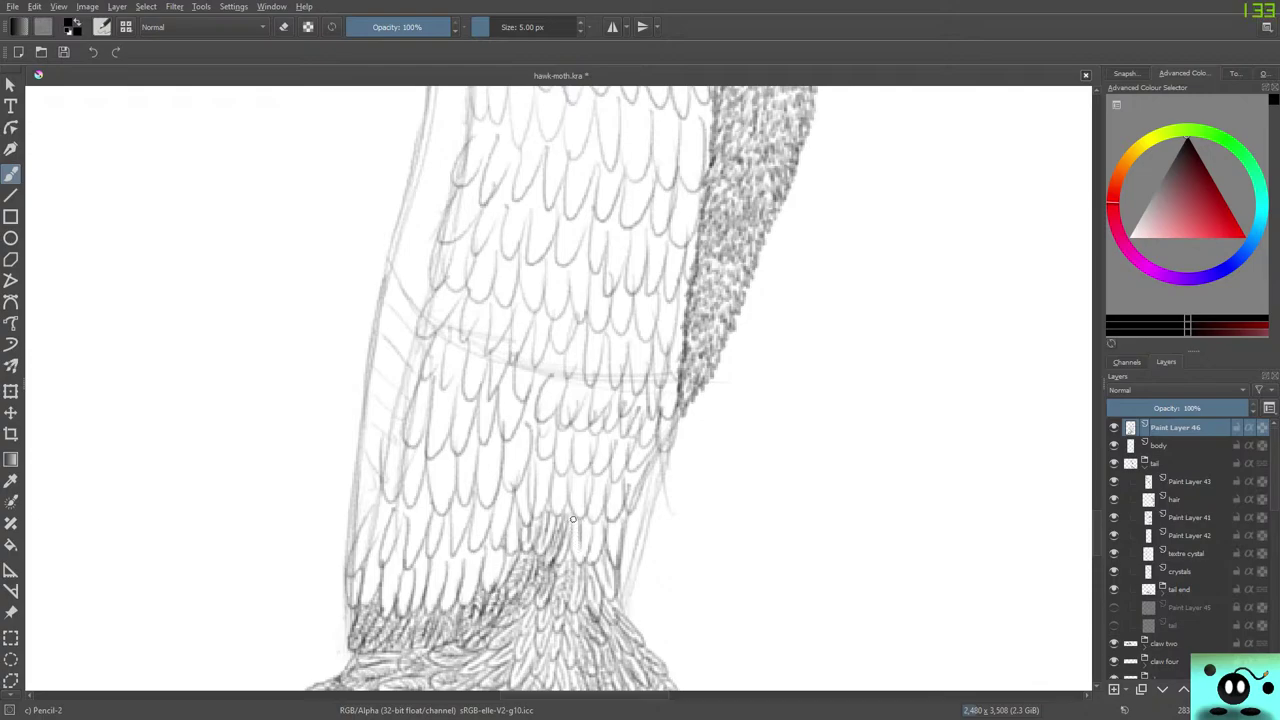
pyautogui.moveTo(573, 519)
pyautogui.mouseDown()
pyautogui.moveTo(574, 558)
pyautogui.moveTo(591, 517)
pyautogui.moveTo(592, 559)
pyautogui.moveTo(617, 520)
pyautogui.moveTo(607, 556)
pyautogui.moveTo(620, 539)
pyautogui.moveTo(622, 518)
pyautogui.mouseUp()
# Hatch the outermost feather at the lower-left edge and erase the slanted guide lines along the left outline.
pyautogui.moveTo(376, 546)
pyautogui.mouseDown()
pyautogui.moveTo(348, 578)
pyautogui.moveTo(346, 548)
pyautogui.moveTo(370, 511)
pyautogui.mouseUp()
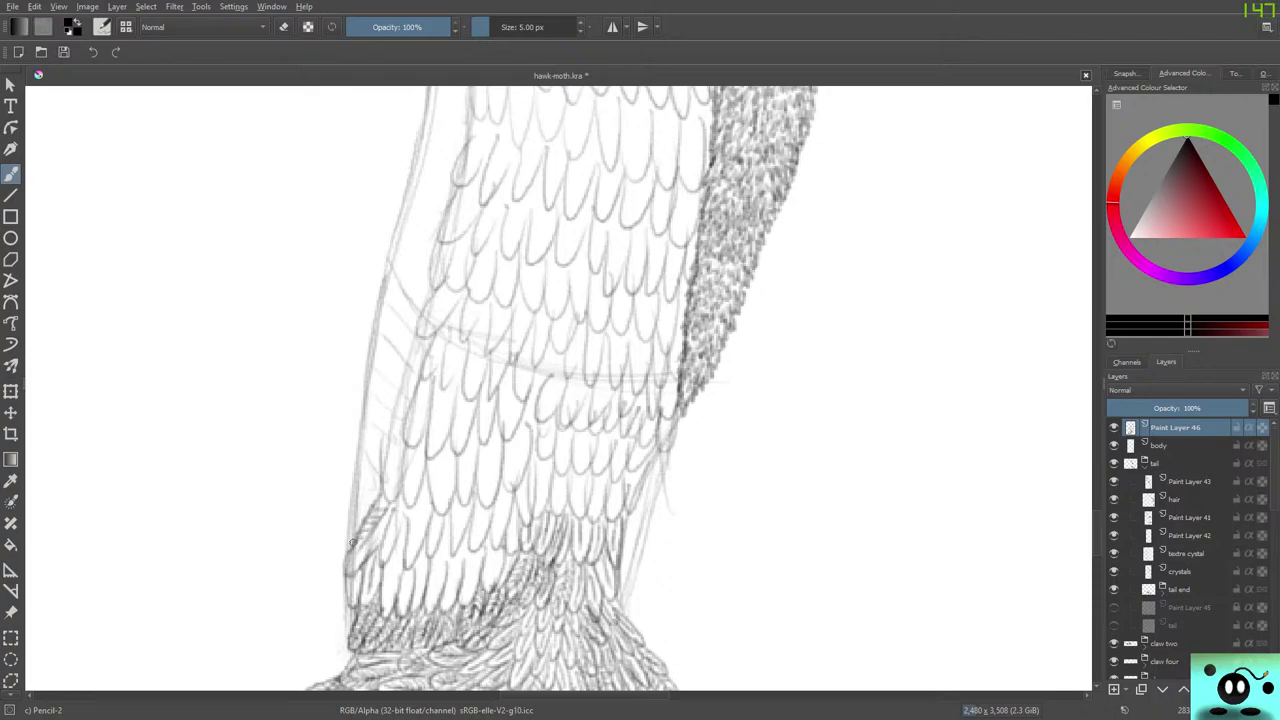
pyautogui.moveTo(353, 554)
pyautogui.mouseDown()
pyautogui.moveTo(372, 545)
pyautogui.moveTo(386, 494)
pyautogui.mouseUp()
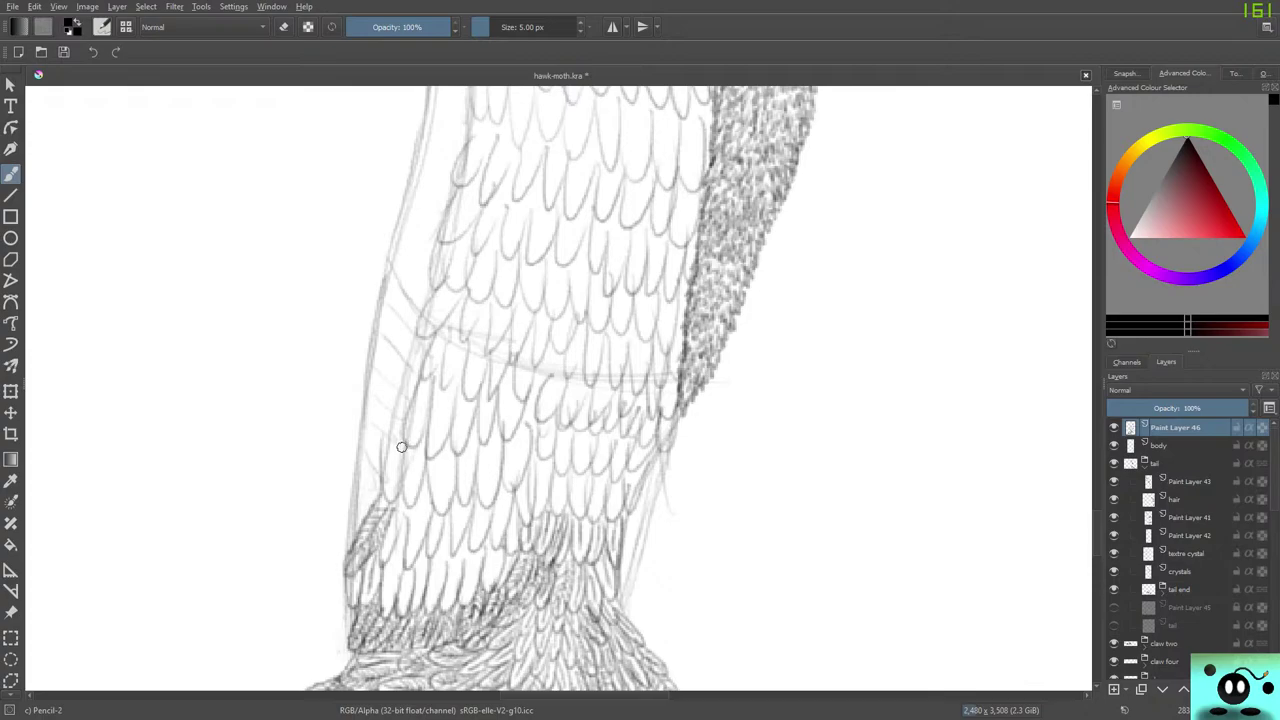
pyautogui.press('e')
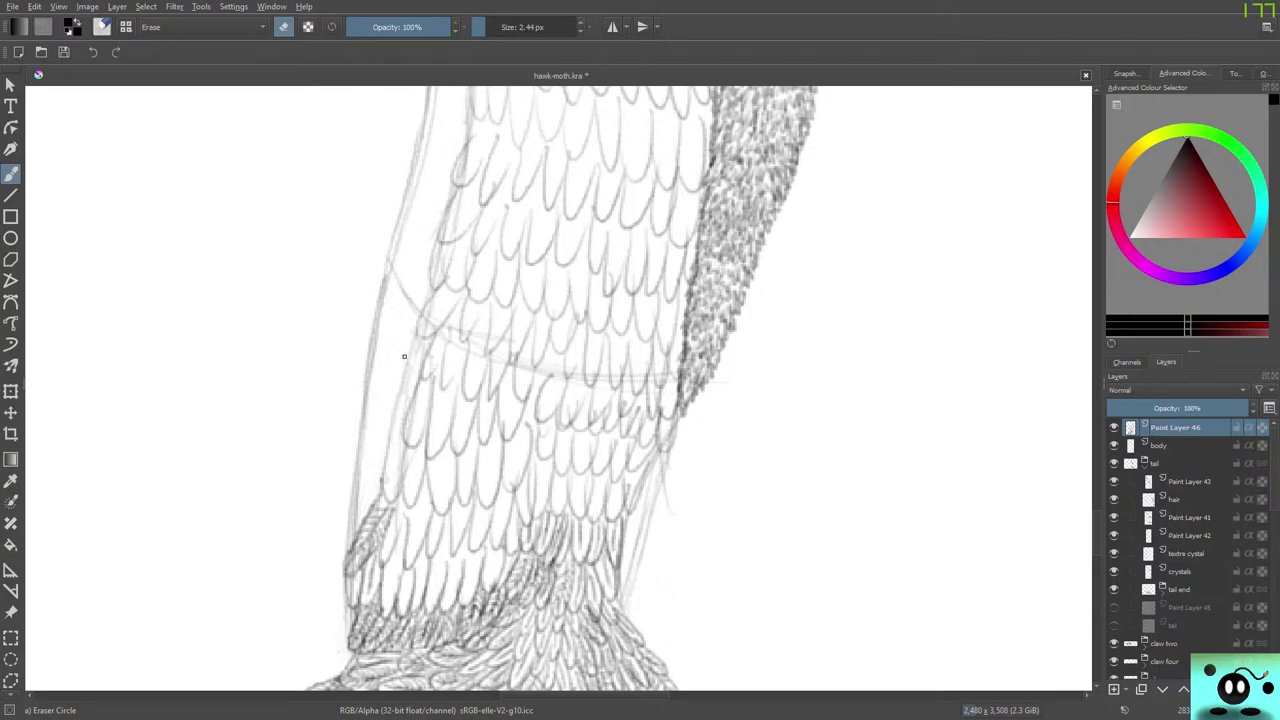
pyautogui.press('e')
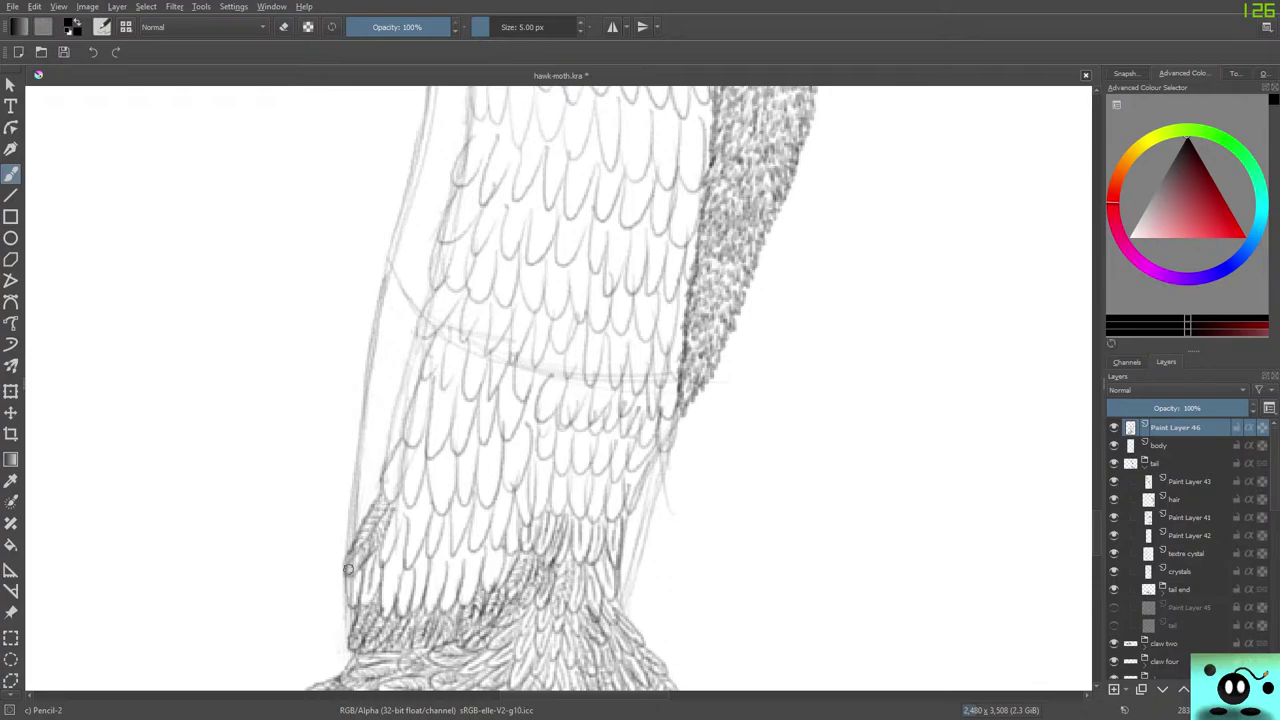
# Pencil fine barb strokes into the two feather rows above the hatched bottom row, working from the left edge to the centre.
pyautogui.moveTo(362, 549); pyautogui.dragTo(351, 597)
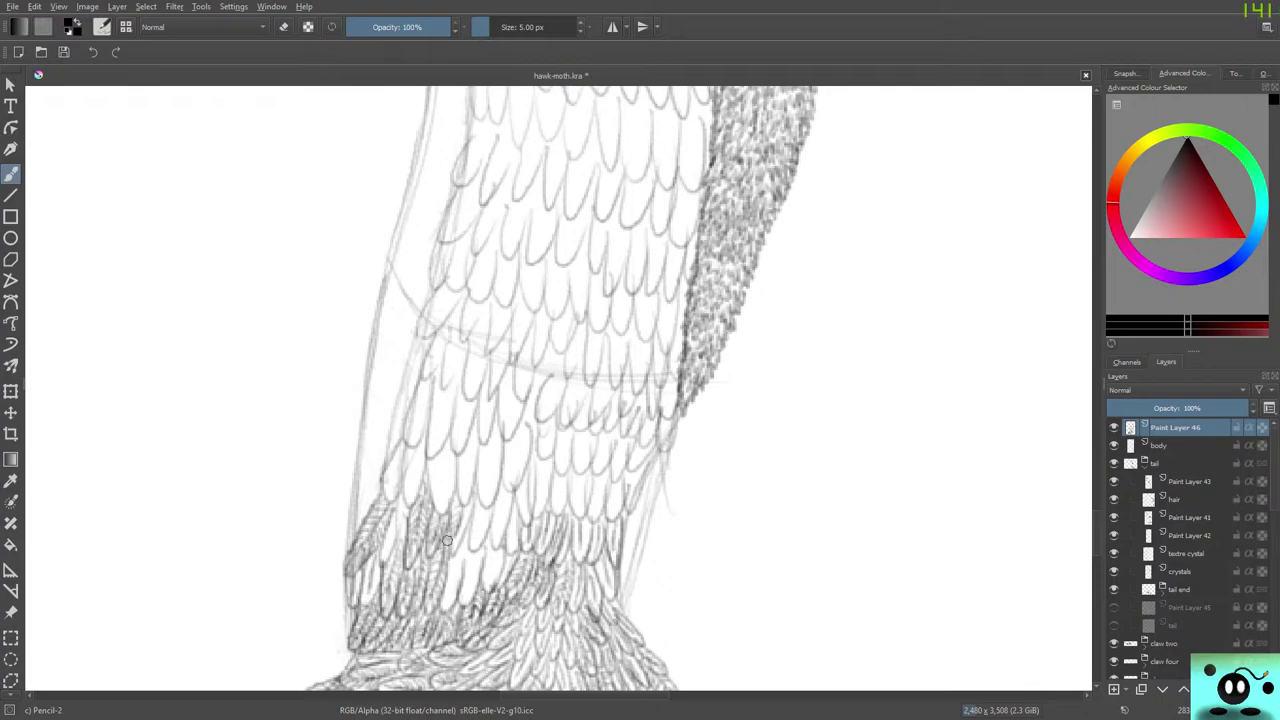
pyautogui.moveTo(447, 540)
pyautogui.mouseDown()
pyautogui.moveTo(470, 496)
pyautogui.moveTo(455, 551)
pyautogui.moveTo(452, 505)
pyautogui.moveTo(444, 540)
pyautogui.mouseUp()
pyautogui.moveTo(455, 566)
pyautogui.mouseDown()
pyautogui.moveTo(446, 601)
pyautogui.moveTo(456, 560)
pyautogui.mouseUp()
pyautogui.moveTo(440, 603)
pyautogui.mouseDown()
pyautogui.moveTo(446, 568)
pyautogui.moveTo(437, 580)
pyautogui.moveTo(464, 593)
pyautogui.moveTo(462, 532)
pyautogui.moveTo(463, 569)
pyautogui.moveTo(472, 555)
pyautogui.moveTo(460, 597)
pyautogui.moveTo(481, 547)
pyautogui.moveTo(463, 554)
pyautogui.moveTo(460, 540)
pyautogui.moveTo(439, 579)
pyautogui.moveTo(493, 565)
pyautogui.moveTo(491, 549)
pyautogui.moveTo(485, 584)
pyautogui.moveTo(500, 563)
pyautogui.moveTo(483, 543)
pyautogui.moveTo(455, 577)
pyautogui.moveTo(473, 520)
pyautogui.mouseUp()
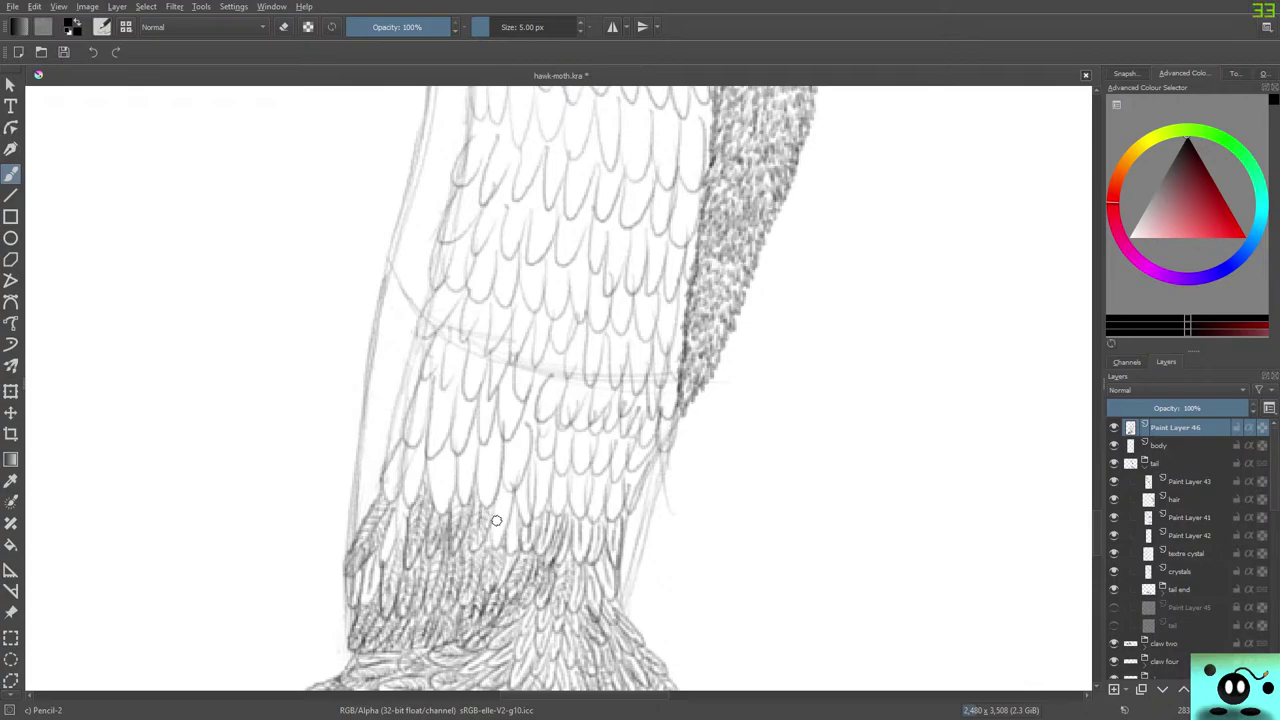
pyautogui.moveTo(503, 498)
pyautogui.mouseDown()
pyautogui.moveTo(493, 520)
pyautogui.moveTo(511, 500)
pyautogui.moveTo(504, 540)
pyautogui.moveTo(492, 545)
pyautogui.moveTo(490, 500)
pyautogui.moveTo(520, 549)
pyautogui.moveTo(508, 543)
pyautogui.mouseUp()
# Hatch the pointed feather above the lower-left group and fill the blank feathers beneath it with pencil strokes.
pyautogui.moveTo(394, 468)
pyautogui.mouseDown()
pyautogui.moveTo(388, 477)
pyautogui.moveTo(400, 444)
pyautogui.moveTo(415, 464)
pyautogui.moveTo(410, 497)
pyautogui.moveTo(420, 452)
pyautogui.moveTo(398, 476)
pyautogui.moveTo(400, 504)
pyautogui.mouseUp()
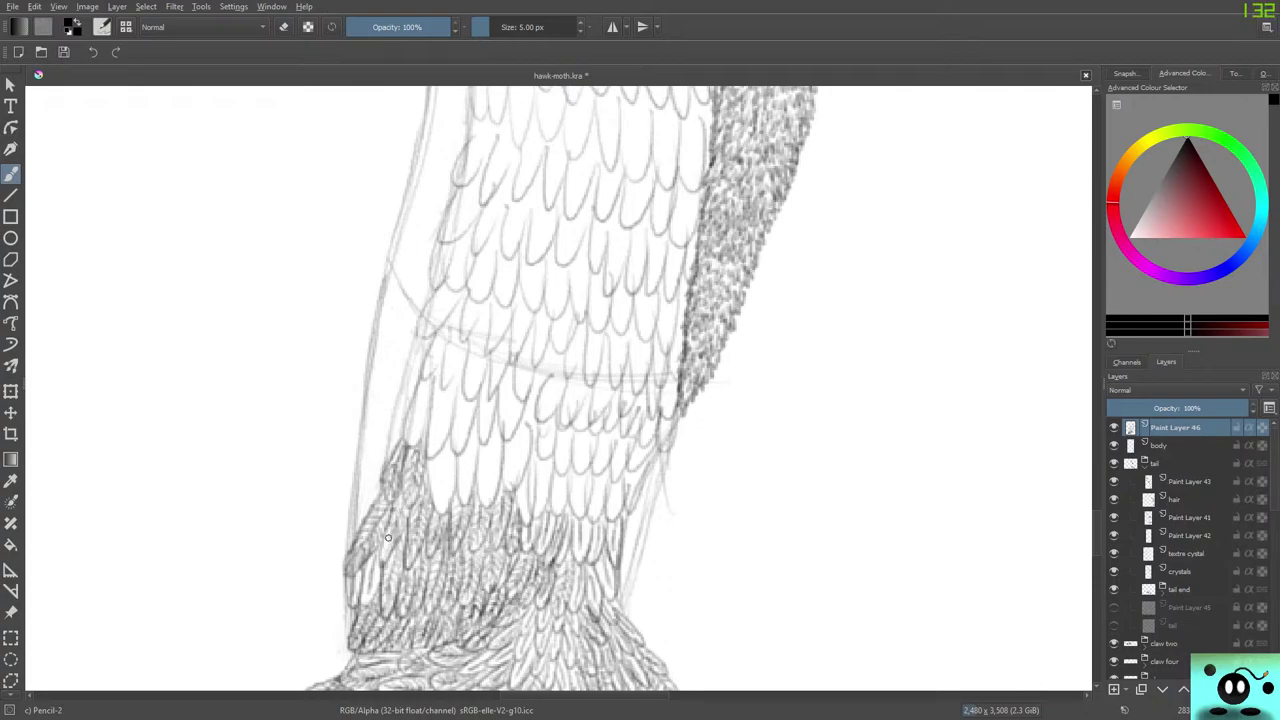
pyautogui.moveTo(397, 518); pyautogui.dragTo(384, 550)
pyautogui.moveTo(406, 498)
pyautogui.mouseDown()
pyautogui.moveTo(385, 534)
pyautogui.moveTo(401, 511)
pyautogui.mouseUp()
pyautogui.moveTo(376, 564); pyautogui.dragTo(367, 600)
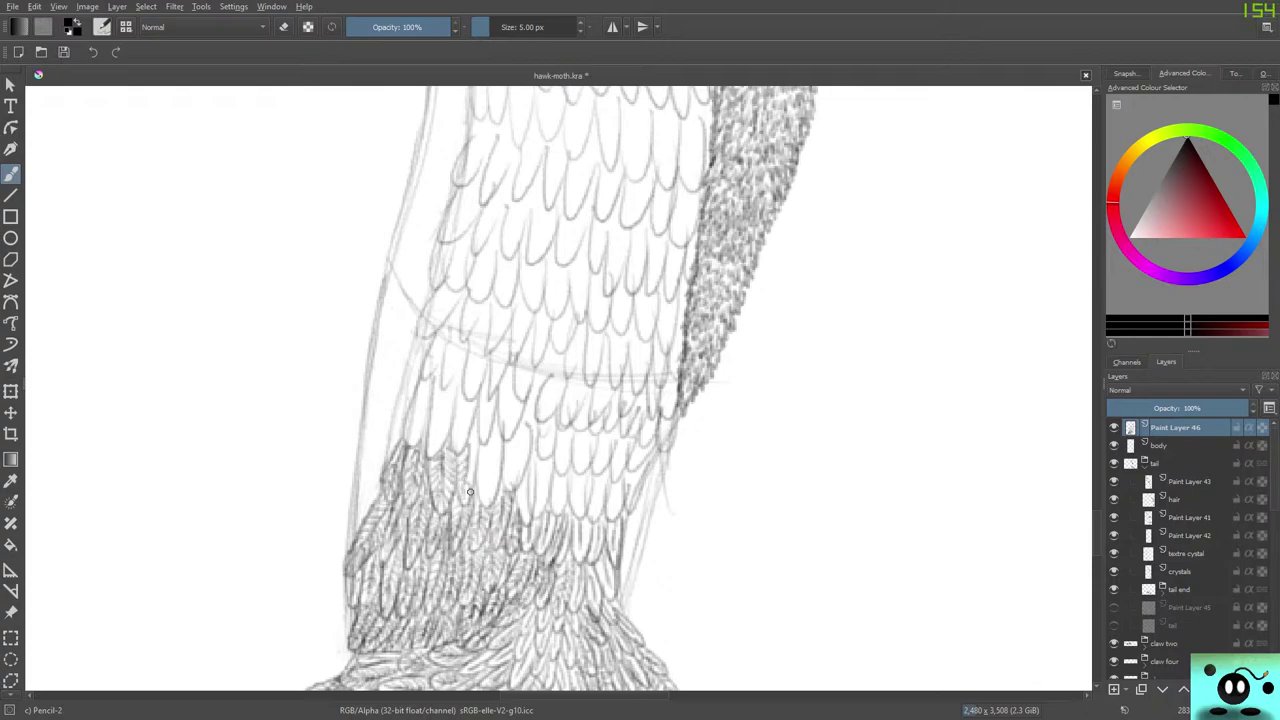
# Hatch the long feathers of the next row up with barb strokes, continuing right to the middle of the section.
pyautogui.moveTo(471, 456)
pyautogui.mouseDown()
pyautogui.moveTo(476, 430)
pyautogui.moveTo(471, 440)
pyautogui.mouseUp()
pyautogui.moveTo(480, 449); pyautogui.dragTo(484, 491)
pyautogui.moveTo(512, 446)
pyautogui.mouseDown()
pyautogui.moveTo(510, 484)
pyautogui.moveTo(521, 420)
pyautogui.mouseUp()
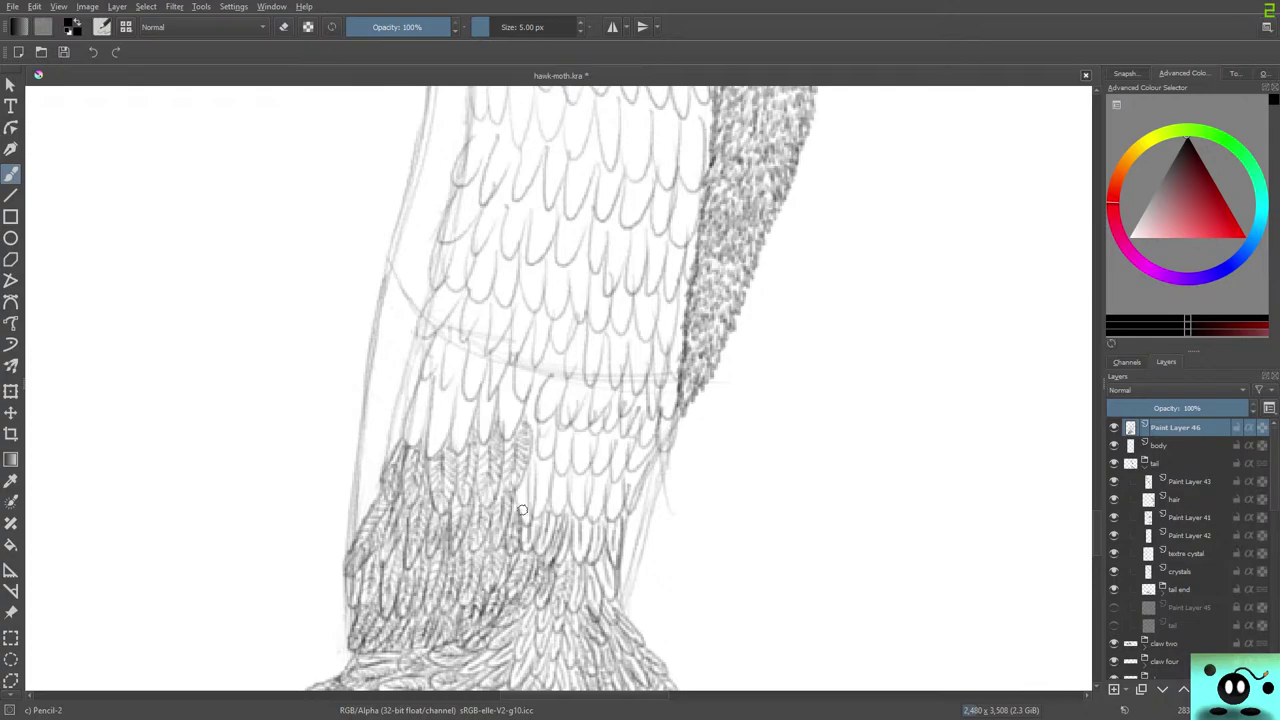
# Clean up the short feathers right of the middle with the eraser and hatch them with the 5 px pencil.
pyautogui.press('e')
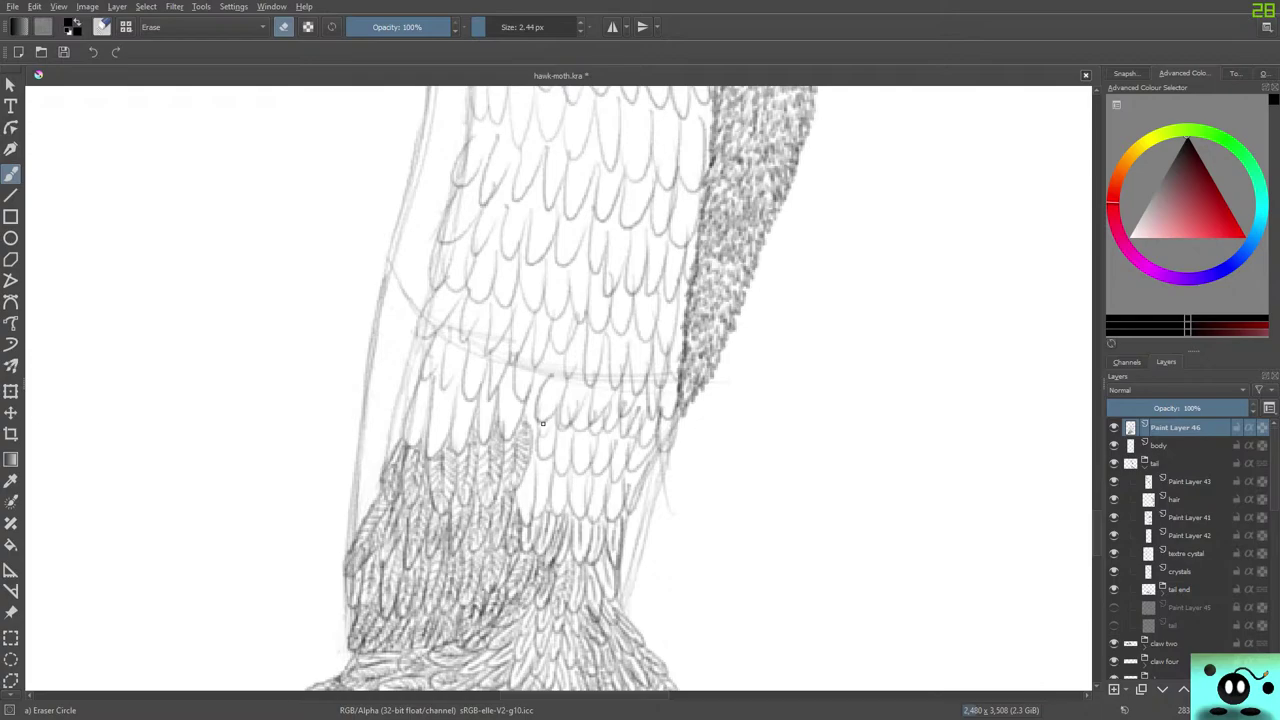
pyautogui.press('/')
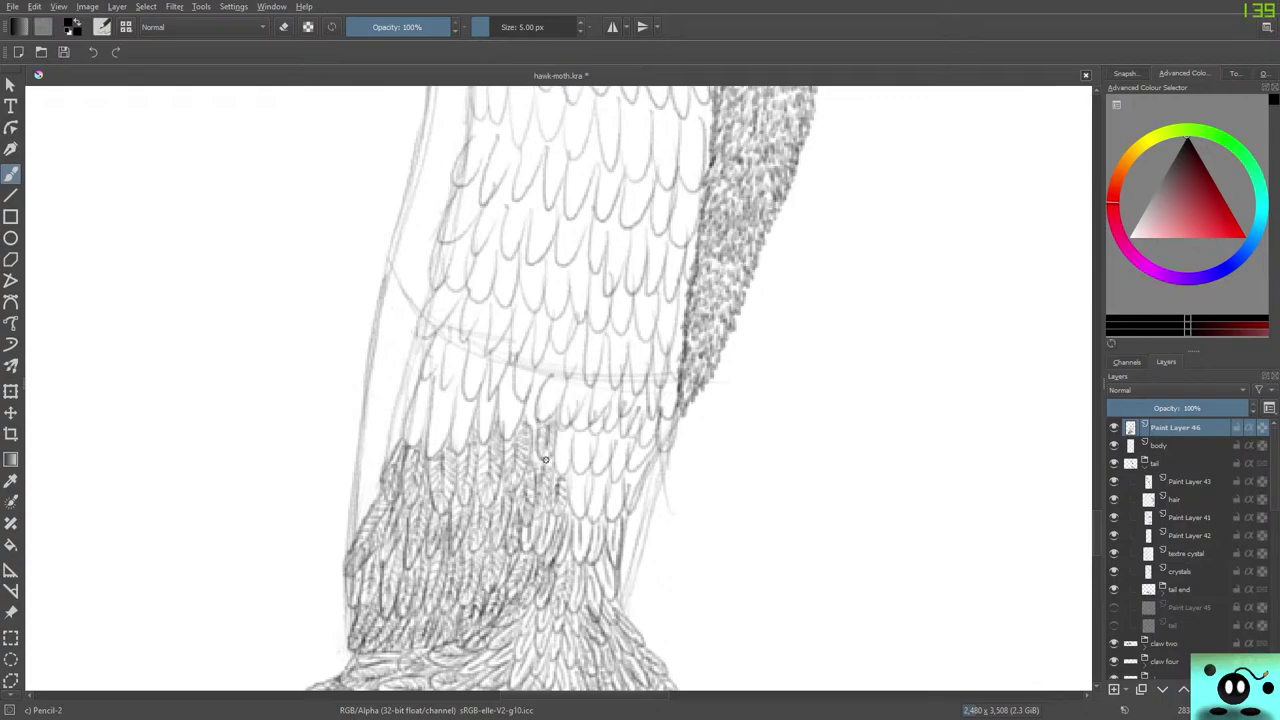
pyautogui.moveTo(564, 431); pyautogui.dragTo(560, 457)
pyautogui.moveTo(583, 433)
pyautogui.mouseDown()
pyautogui.moveTo(590, 431)
pyautogui.moveTo(565, 460)
pyautogui.moveTo(588, 431)
pyautogui.moveTo(570, 432)
pyautogui.moveTo(583, 474)
pyautogui.moveTo(596, 453)
pyautogui.moveTo(582, 461)
pyautogui.moveTo(579, 500)
pyautogui.moveTo(577, 477)
pyautogui.moveTo(572, 506)
pyautogui.moveTo(584, 505)
pyautogui.moveTo(590, 479)
pyautogui.moveTo(592, 472)
pyautogui.mouseUp()
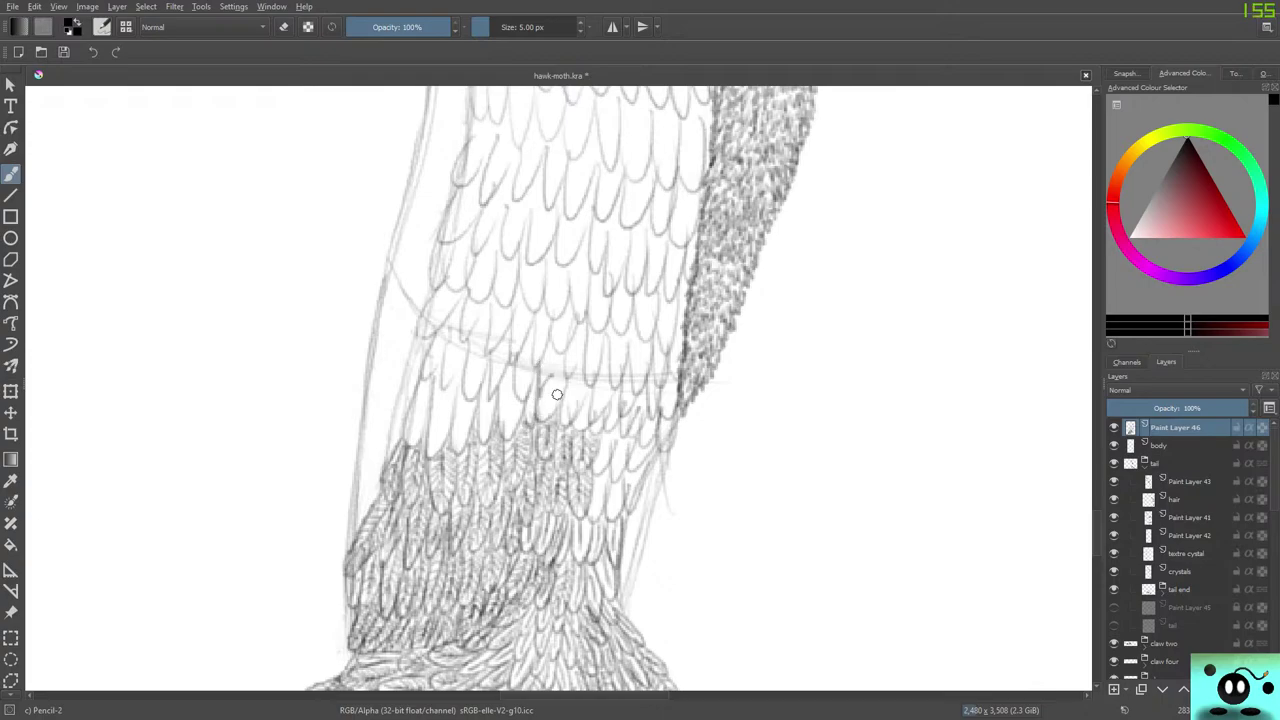
# Touch up the feather outlines around the curved guide line with the eraser and reselect the Pencil-2 brush.
pyautogui.press('e')
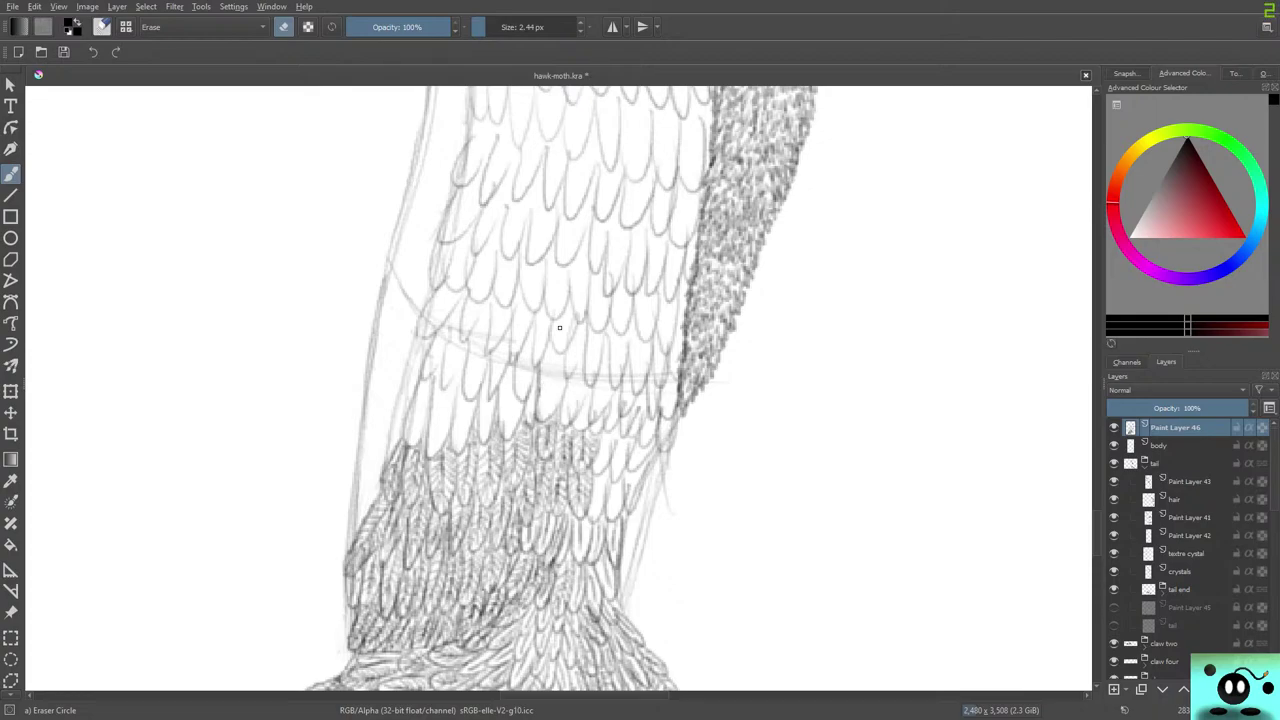
pyautogui.press('/')
pyautogui.rightClick(522, 388)
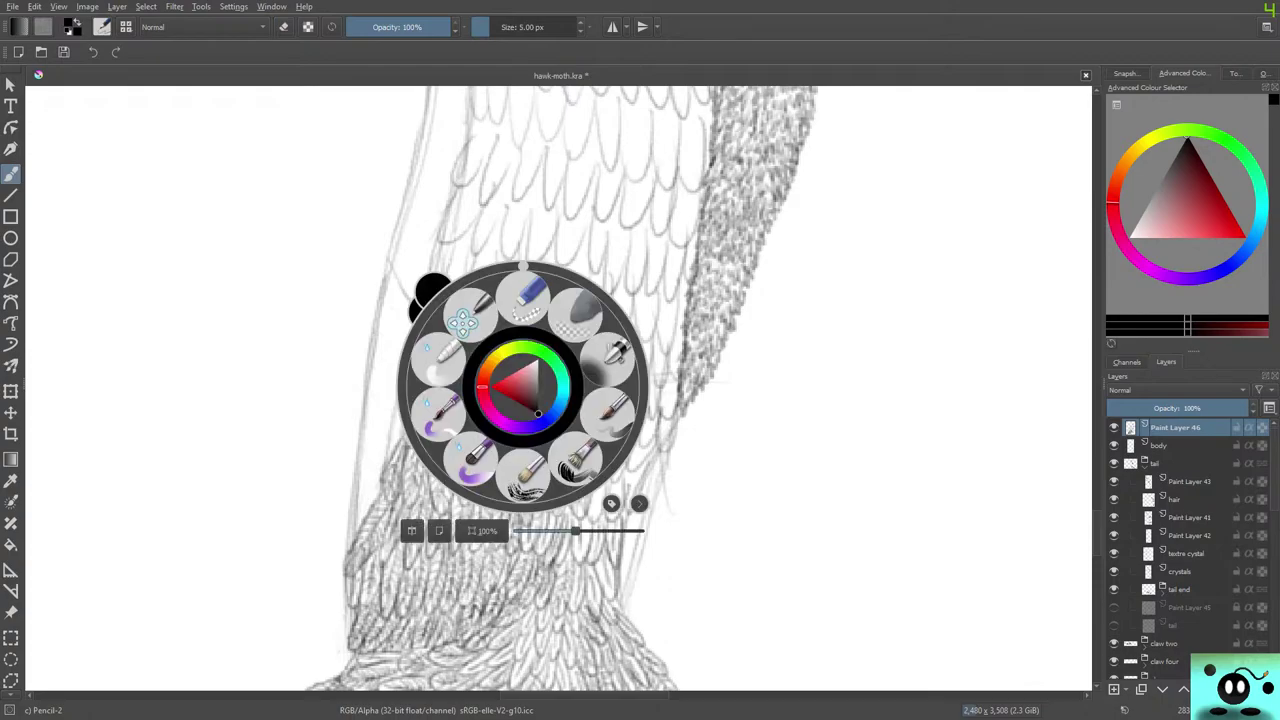
pyautogui.click(484, 321)
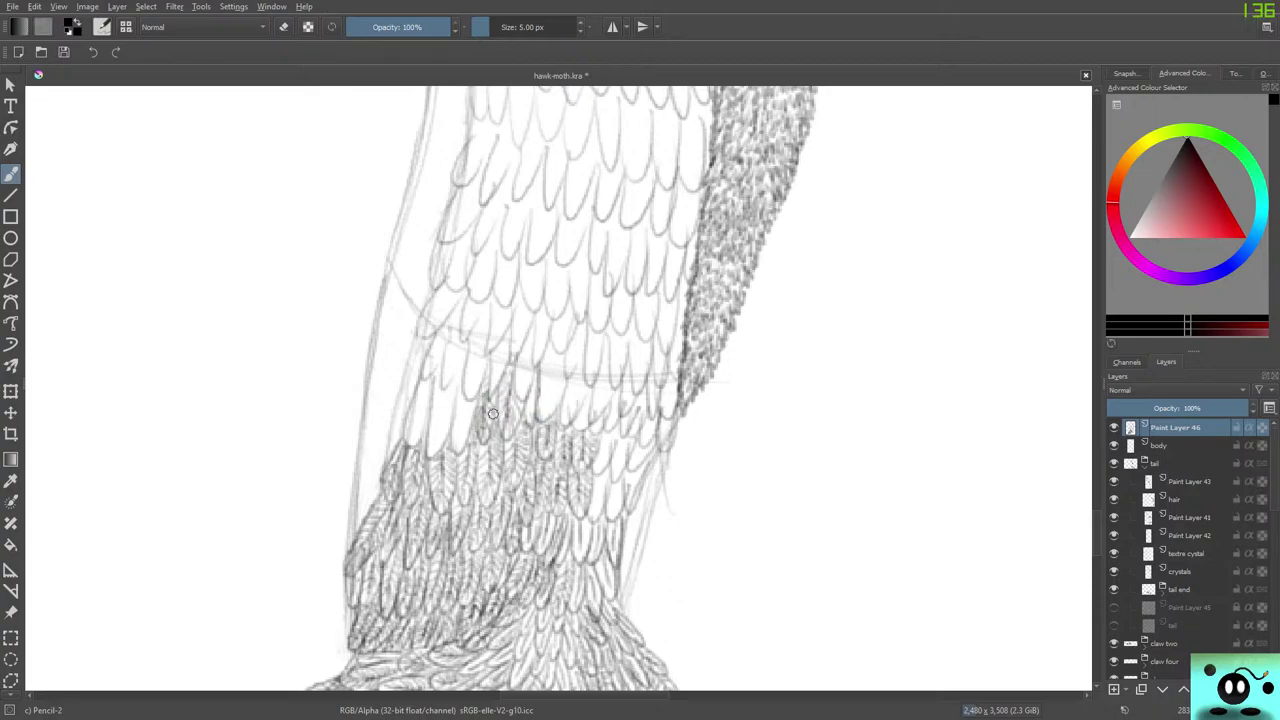
# Hatch the feather row just below the curved guide line, working from the middle to the left edge.
pyautogui.moveTo(493, 414); pyautogui.dragTo(503, 435)
pyautogui.moveTo(467, 401)
pyautogui.mouseDown()
pyautogui.moveTo(457, 448)
pyautogui.moveTo(460, 401)
pyautogui.moveTo(466, 425)
pyautogui.mouseUp()
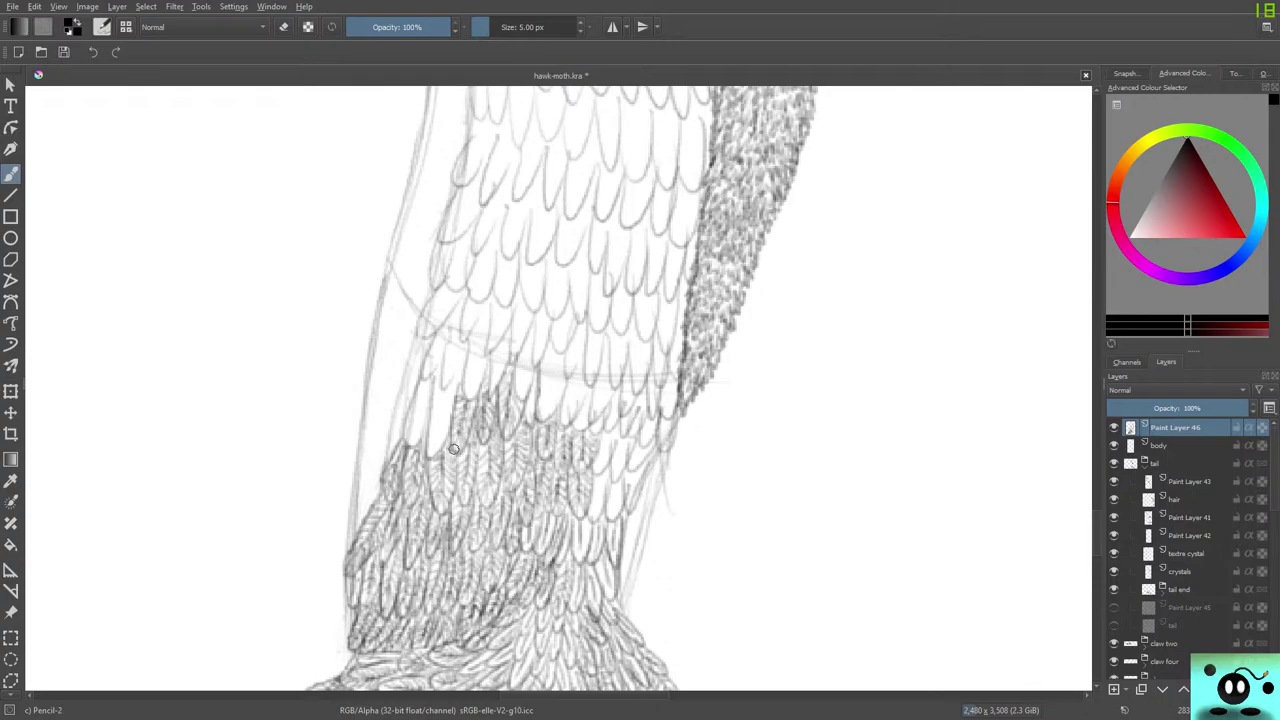
pyautogui.moveTo(444, 391)
pyautogui.mouseDown()
pyautogui.moveTo(437, 440)
pyautogui.moveTo(455, 377)
pyautogui.moveTo(432, 443)
pyautogui.mouseUp()
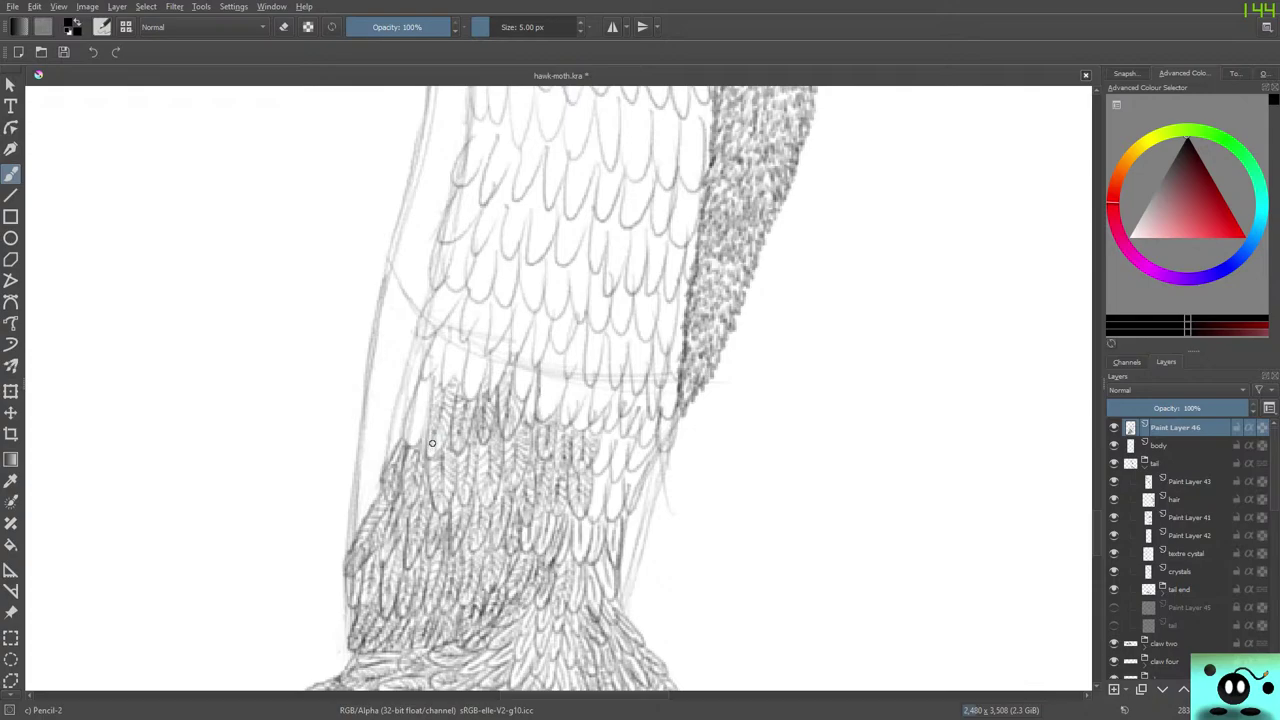
pyautogui.moveTo(434, 375)
pyautogui.mouseDown()
pyautogui.moveTo(438, 449)
pyautogui.moveTo(457, 361)
pyautogui.moveTo(379, 492)
pyautogui.moveTo(426, 387)
pyautogui.moveTo(420, 431)
pyautogui.moveTo(413, 439)
pyautogui.moveTo(407, 411)
pyautogui.moveTo(415, 386)
pyautogui.moveTo(402, 438)
pyautogui.moveTo(422, 426)
pyautogui.moveTo(425, 408)
pyautogui.moveTo(398, 425)
pyautogui.mouseUp()
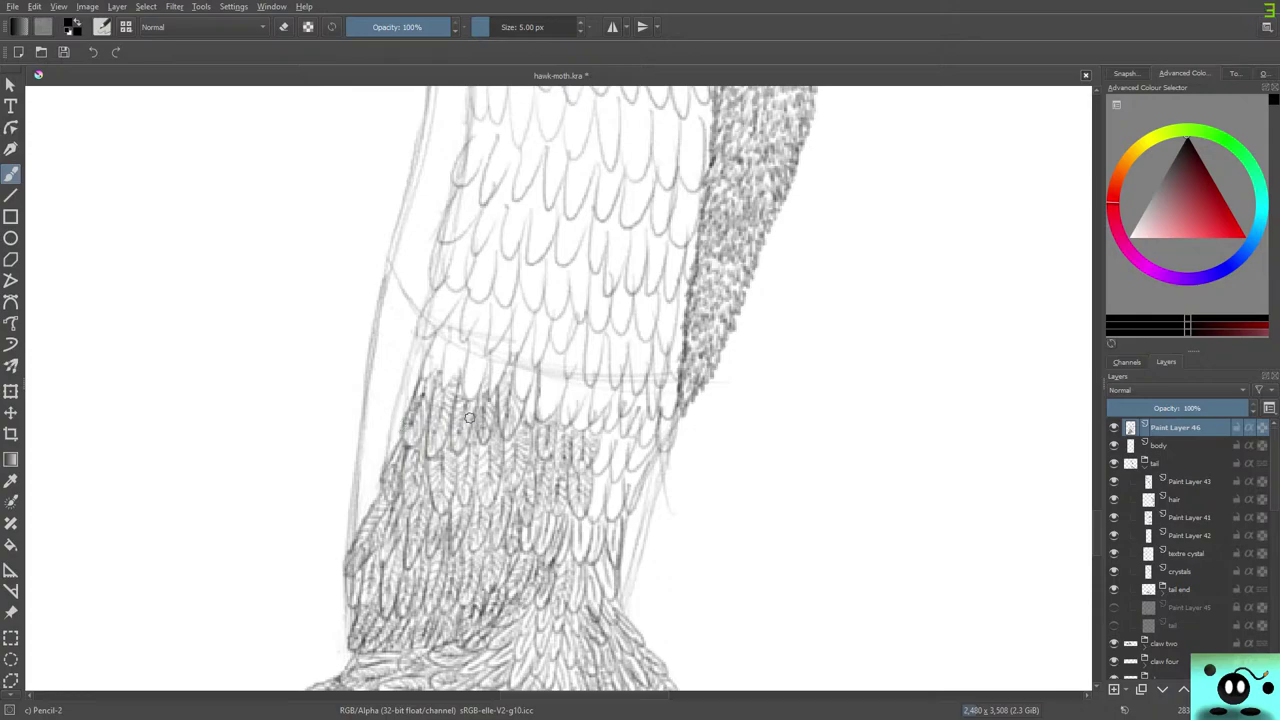
# Hatch the feathers at the right end of the row, and hide the body layer to check and clean up the texture.
pyautogui.moveTo(599, 475)
pyautogui.mouseDown()
pyautogui.moveTo(608, 512)
pyautogui.moveTo(636, 471)
pyautogui.moveTo(627, 504)
pyautogui.moveTo(639, 470)
pyautogui.moveTo(640, 488)
pyautogui.moveTo(641, 461)
pyautogui.moveTo(631, 513)
pyautogui.moveTo(622, 472)
pyautogui.mouseUp()
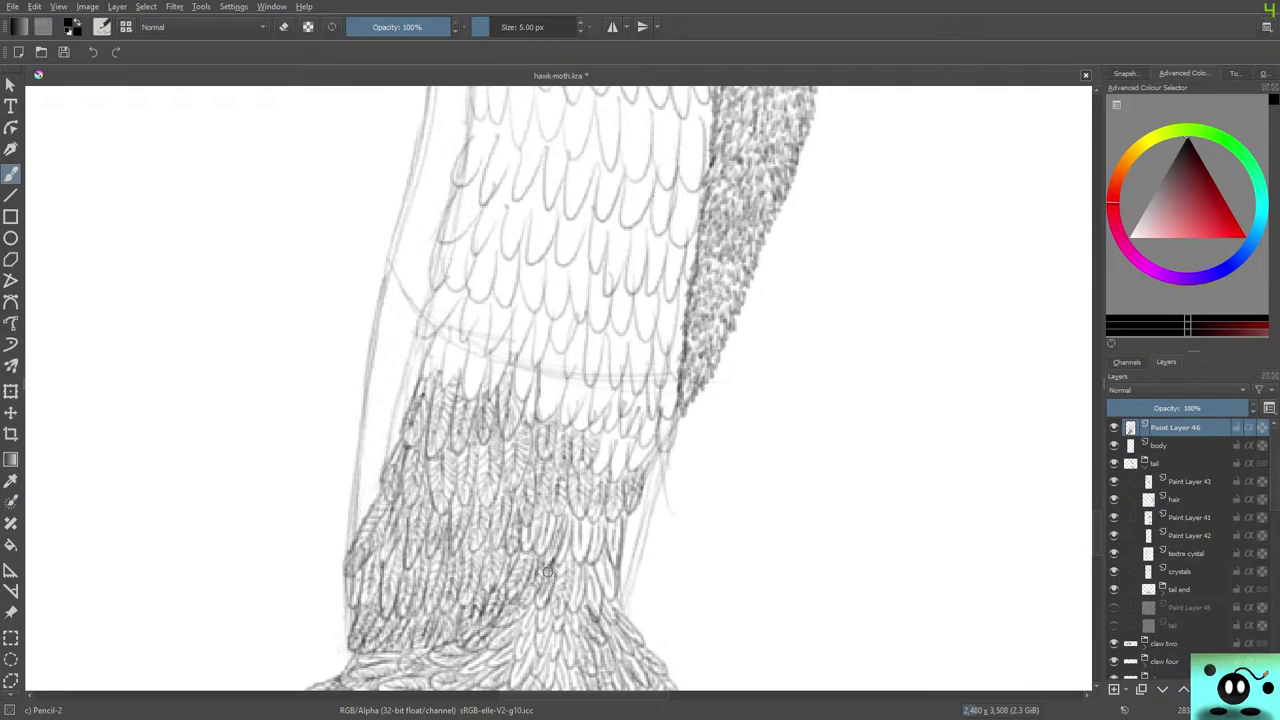
pyautogui.press('e')
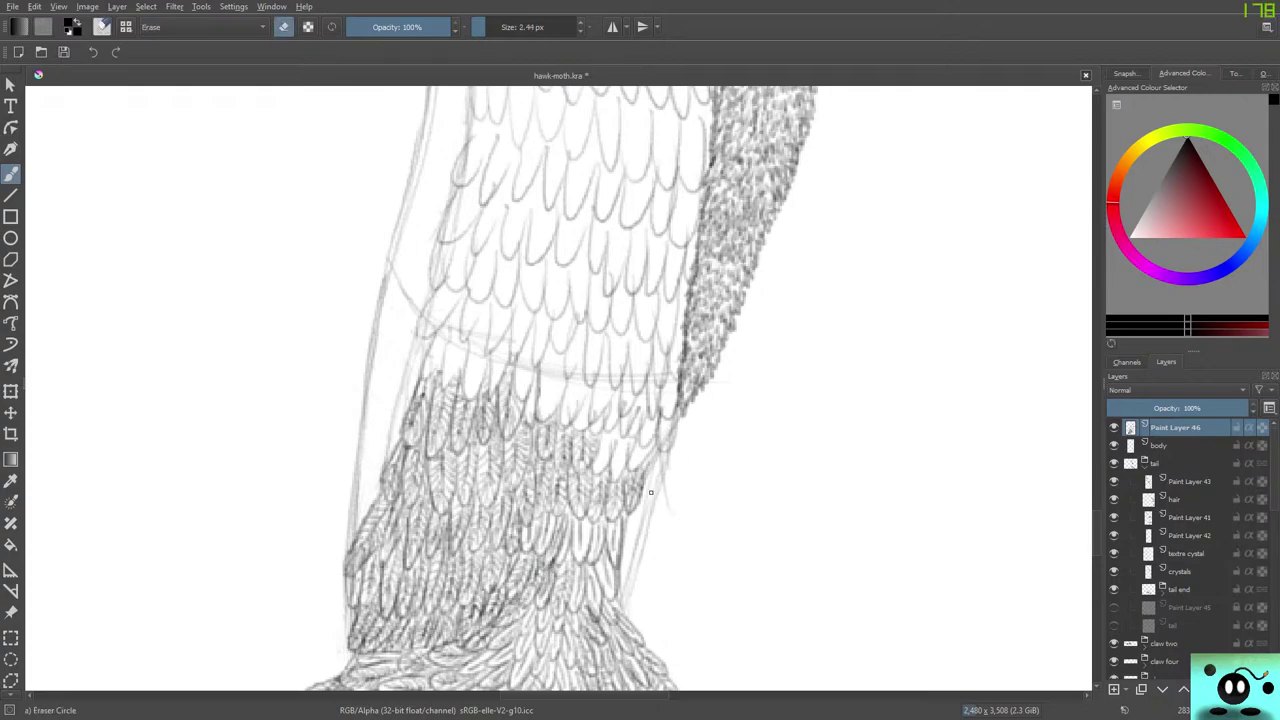
pyautogui.click(1114, 445)
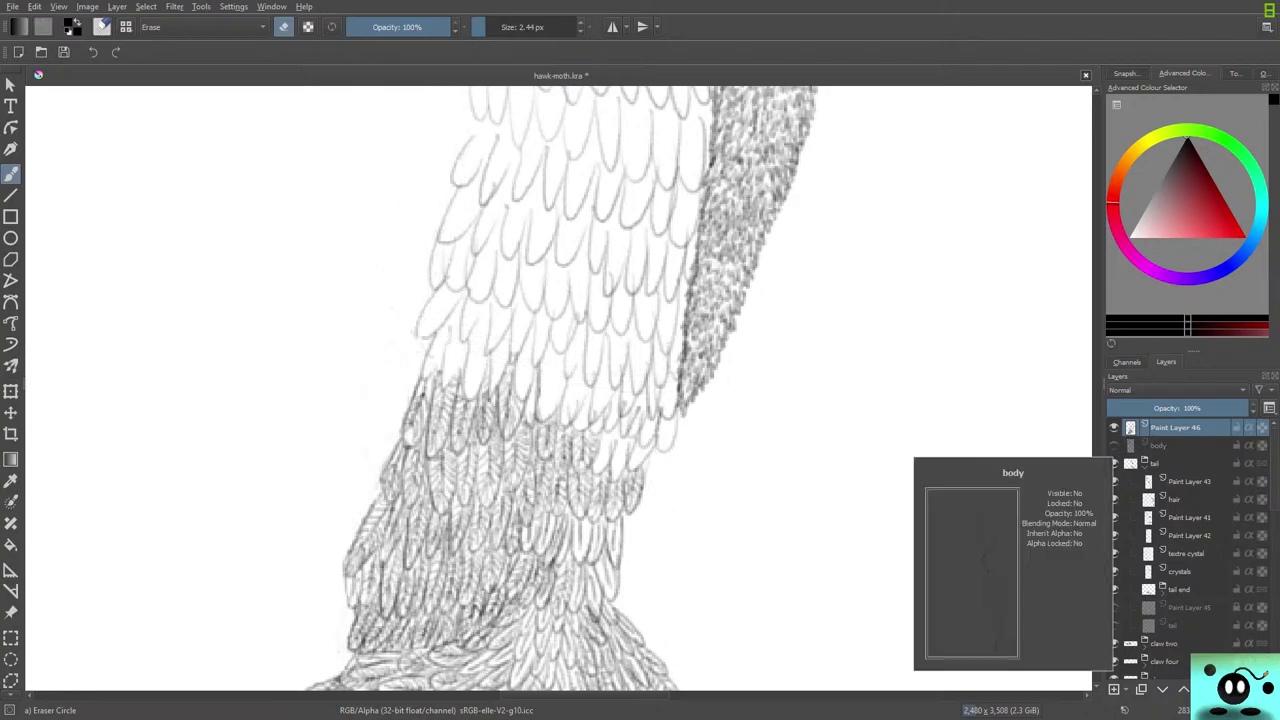
pyautogui.press('/')
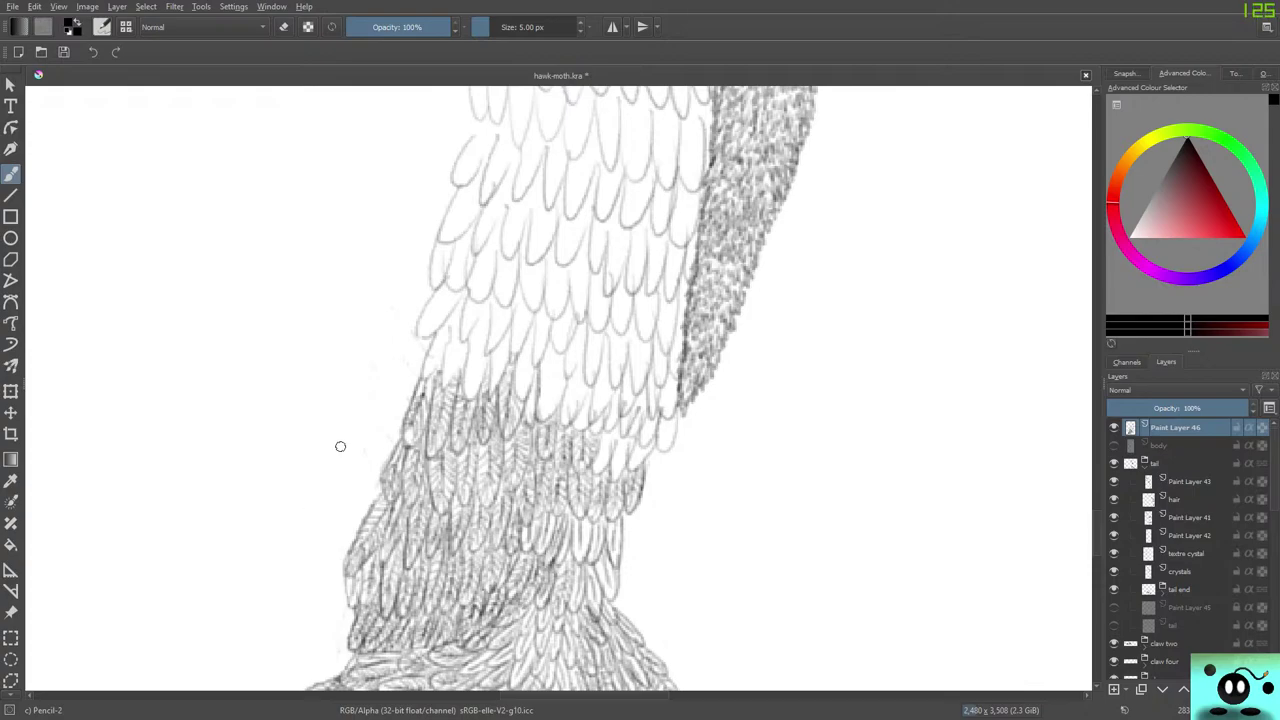
pyautogui.scroll(-5, 340, 446)
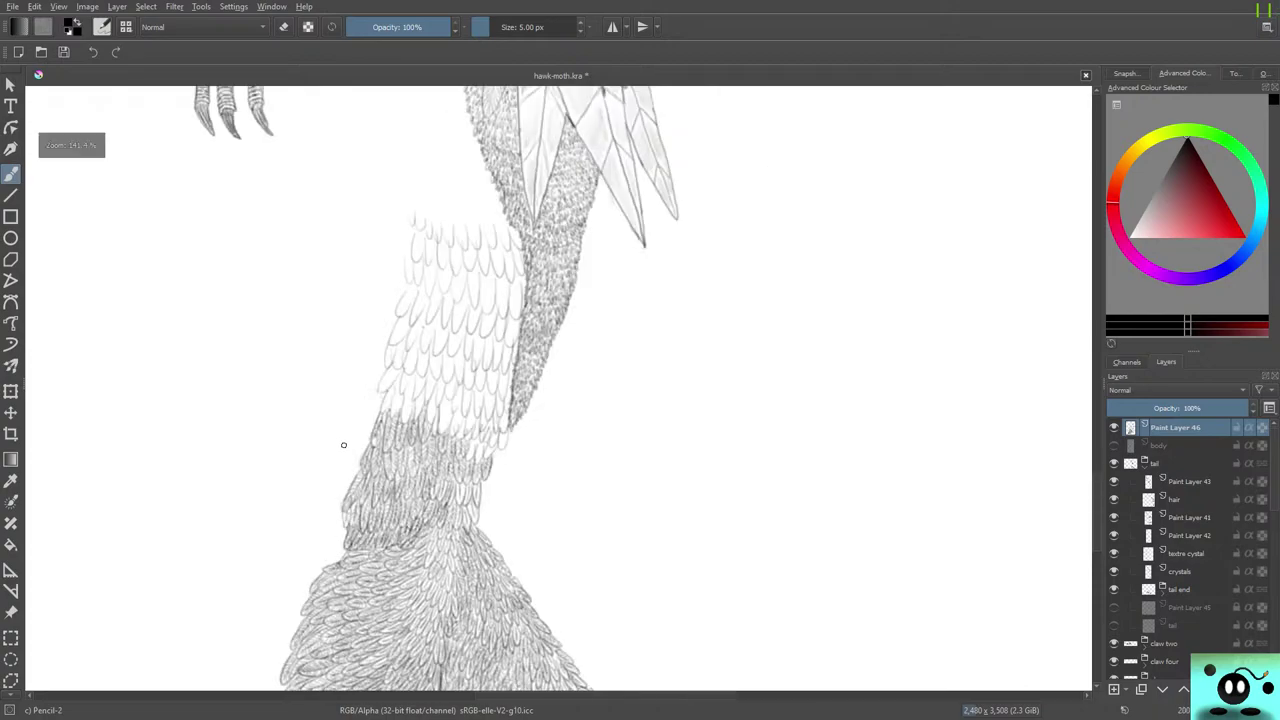
pyautogui.scroll(3, 344, 444)
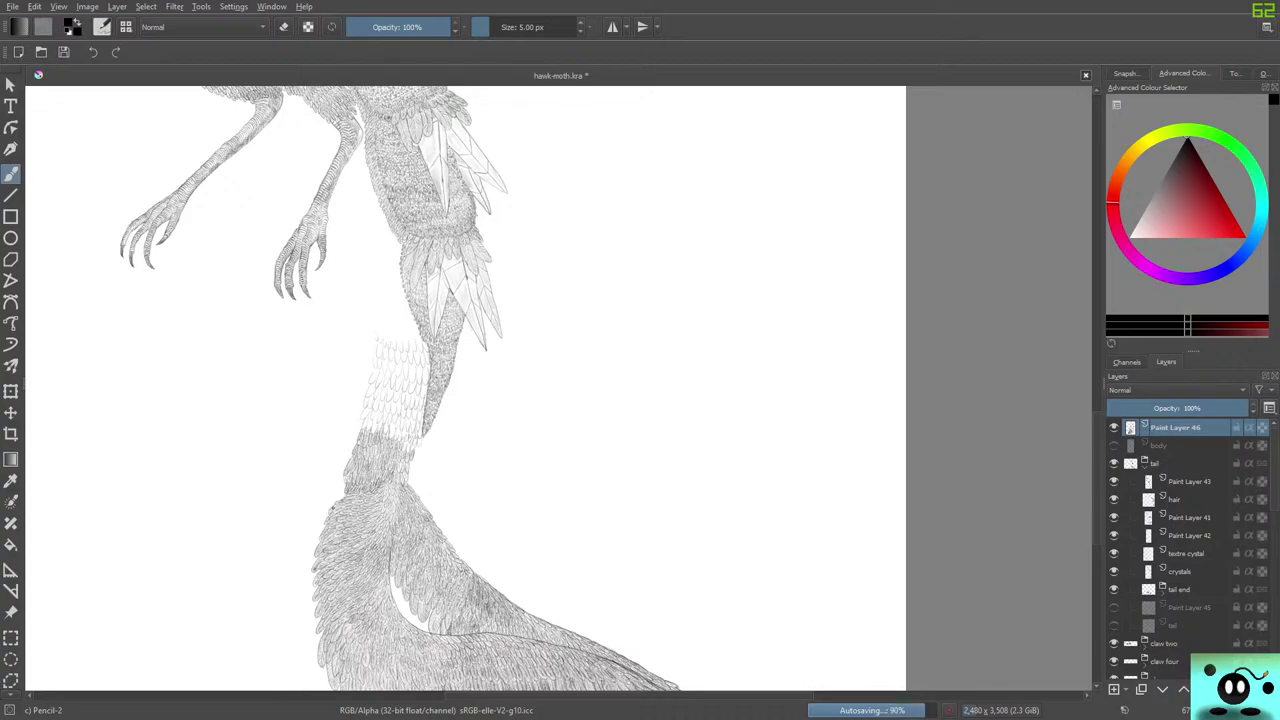
# Show and select the body layer, sketch the long tapered tip left of the tail, and clean it up with a 32.93 px eraser.
pyautogui.click(1172, 446)
pyautogui.click(1114, 446)
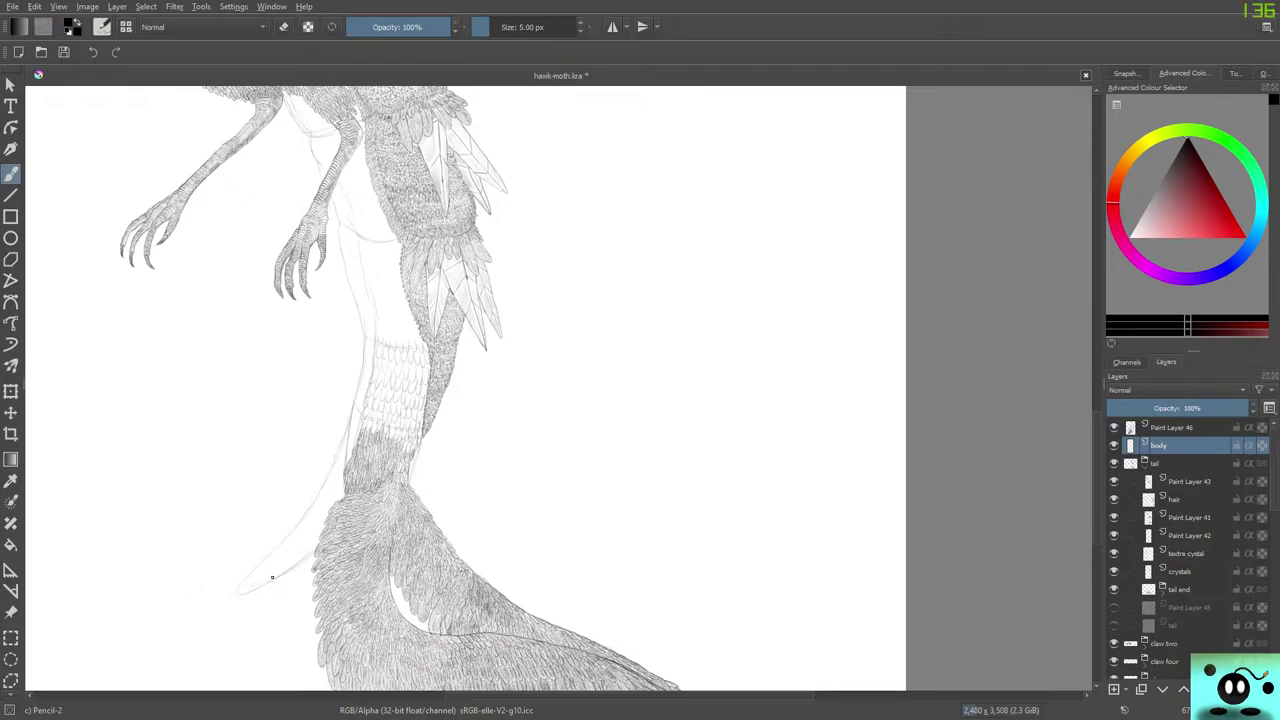
pyautogui.moveTo(288, 522); pyautogui.dragTo(333, 462)
pyautogui.press('e')
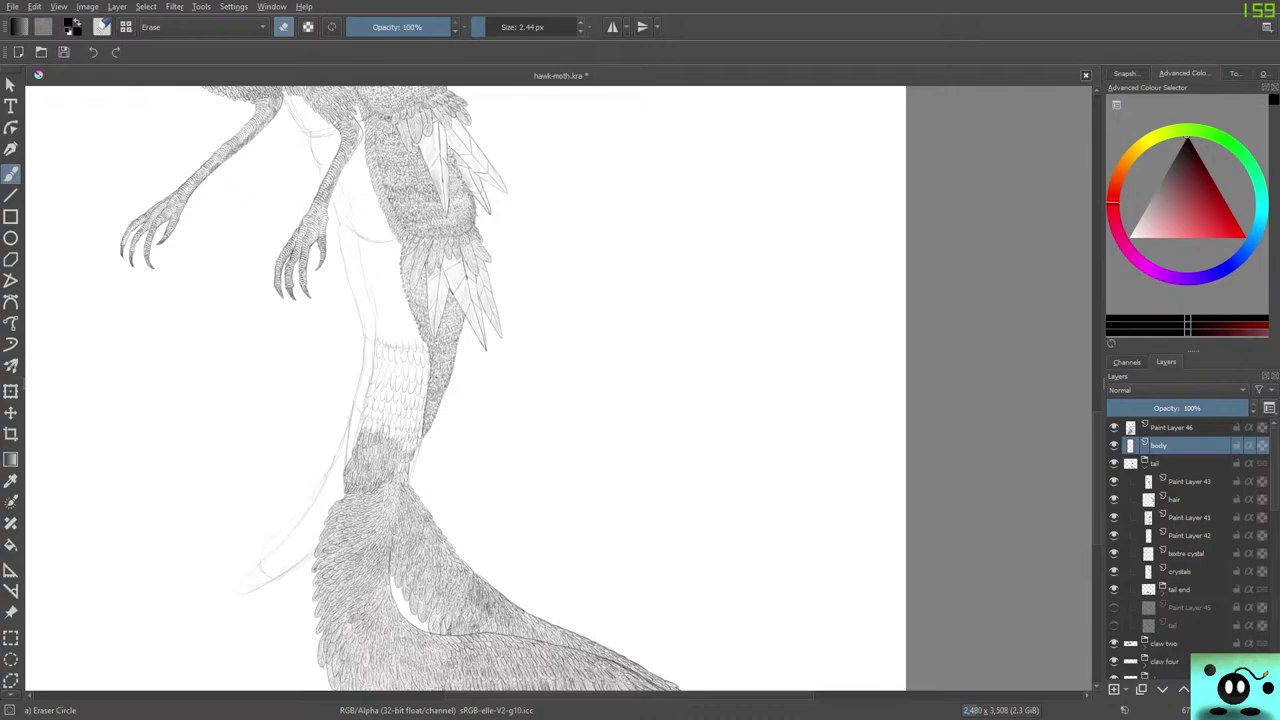
pyautogui.click(504, 27)
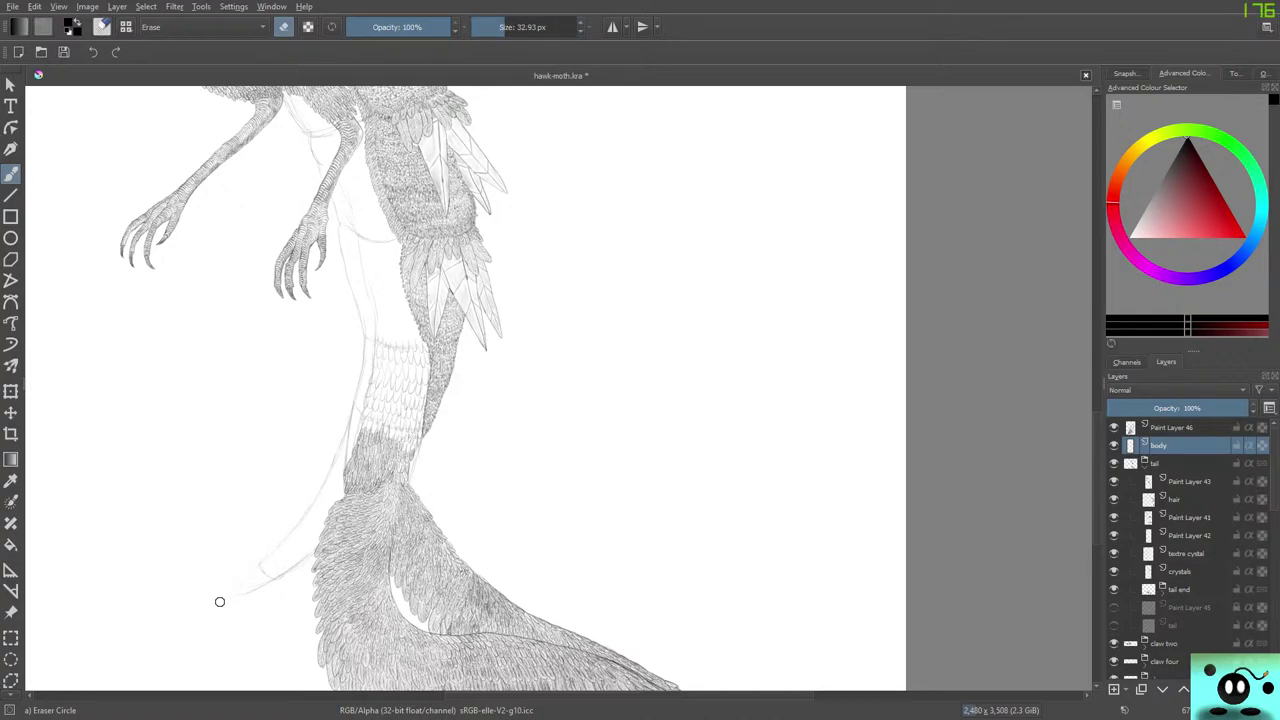
pyautogui.press('/')
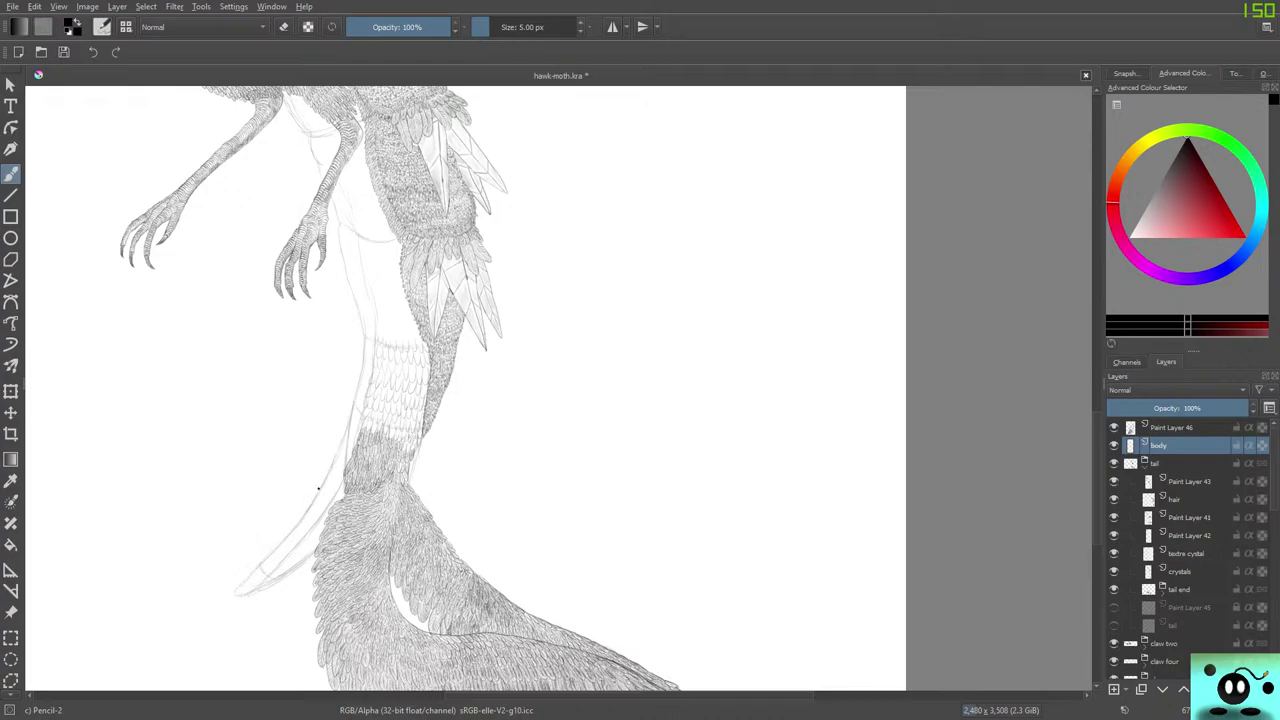
# Refine the tapered tip's outer curve with pencil and eraser, and sketch inner contour and segment lines up along the body.
pyautogui.moveTo(318, 488); pyautogui.dragTo(349, 415)
pyautogui.press('e')
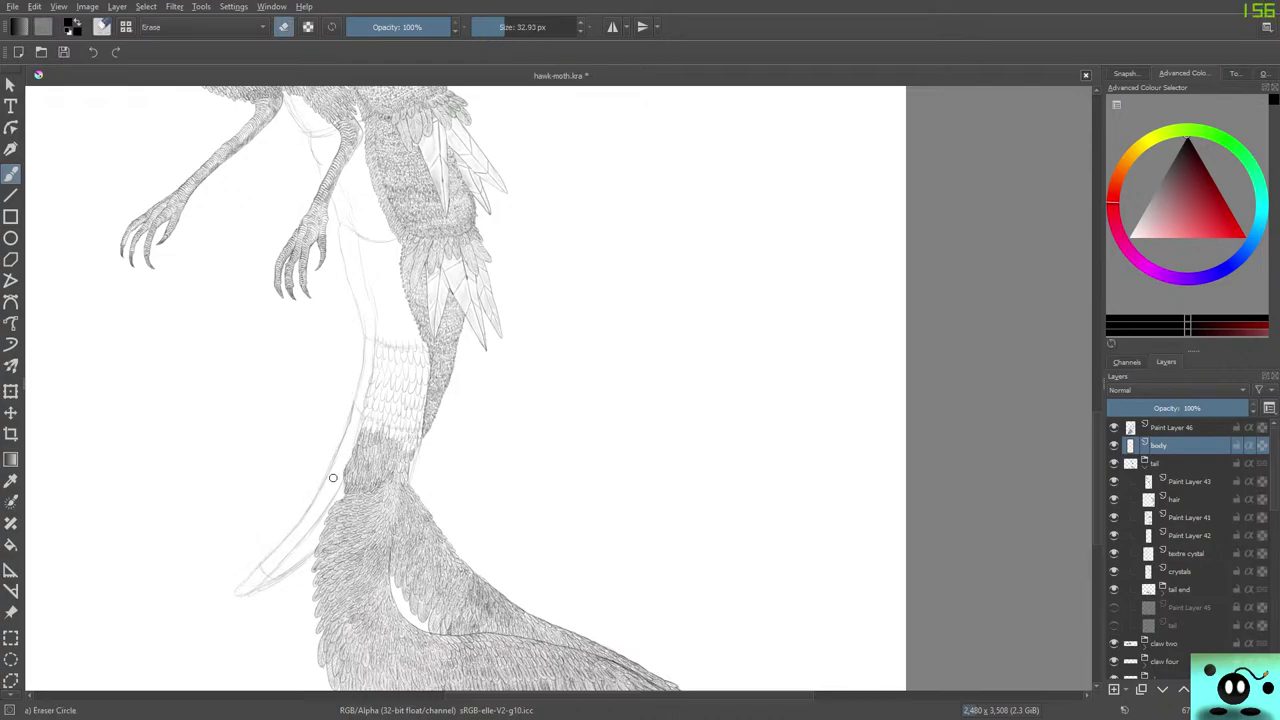
pyautogui.moveTo(333, 478)
pyautogui.mouseDown()
pyautogui.moveTo(347, 438)
pyautogui.moveTo(303, 519)
pyautogui.moveTo(335, 456)
pyautogui.mouseUp()
pyautogui.press('e')
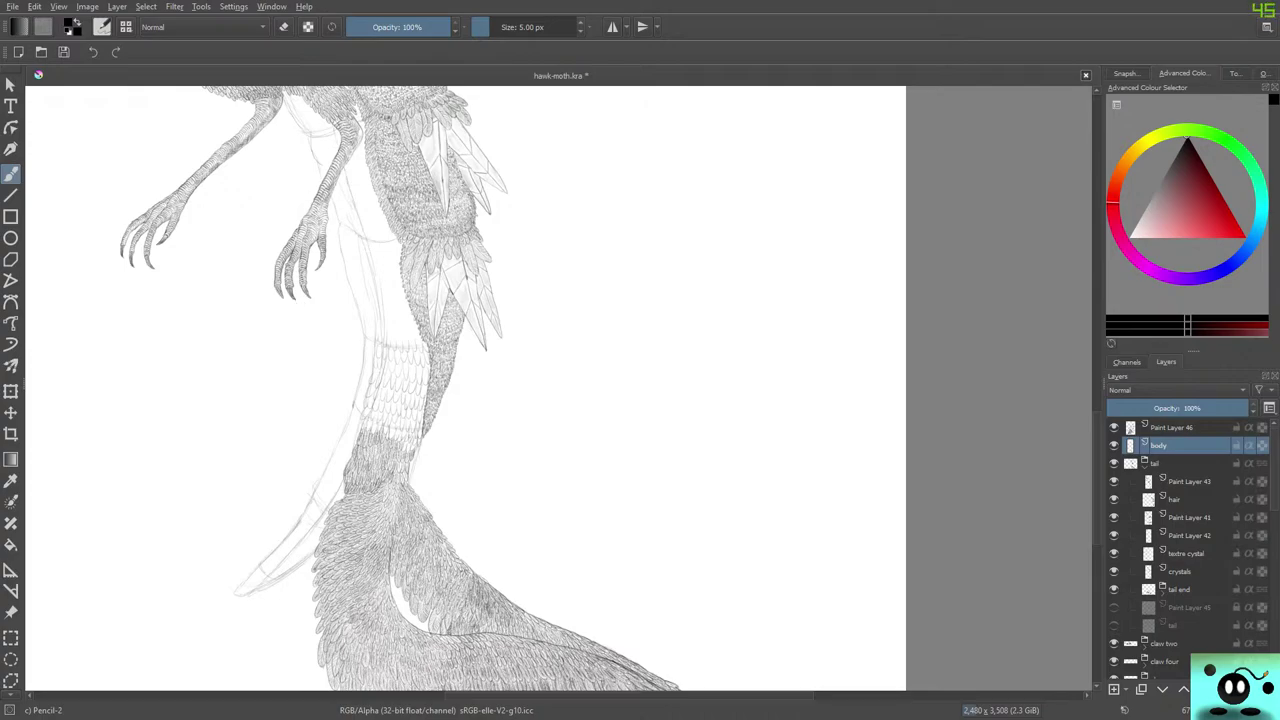
pyautogui.scroll(5, 465, 390)
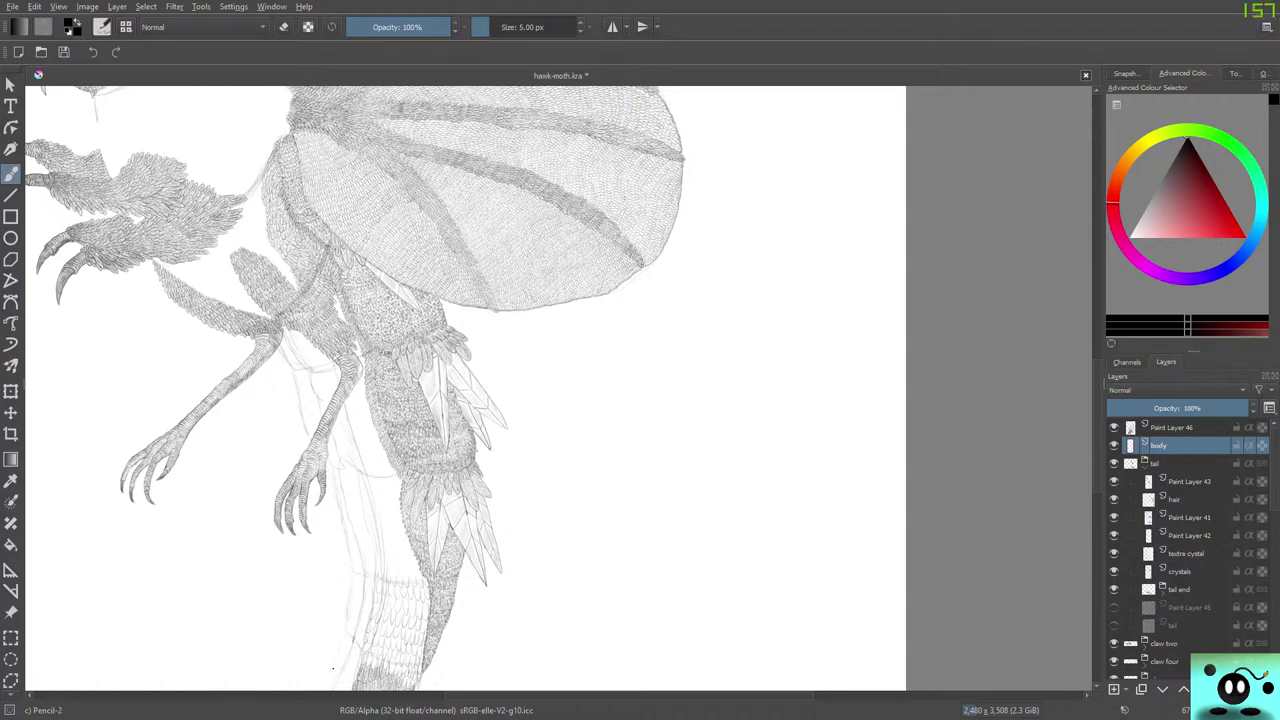
pyautogui.scroll(-5, 460, 390)
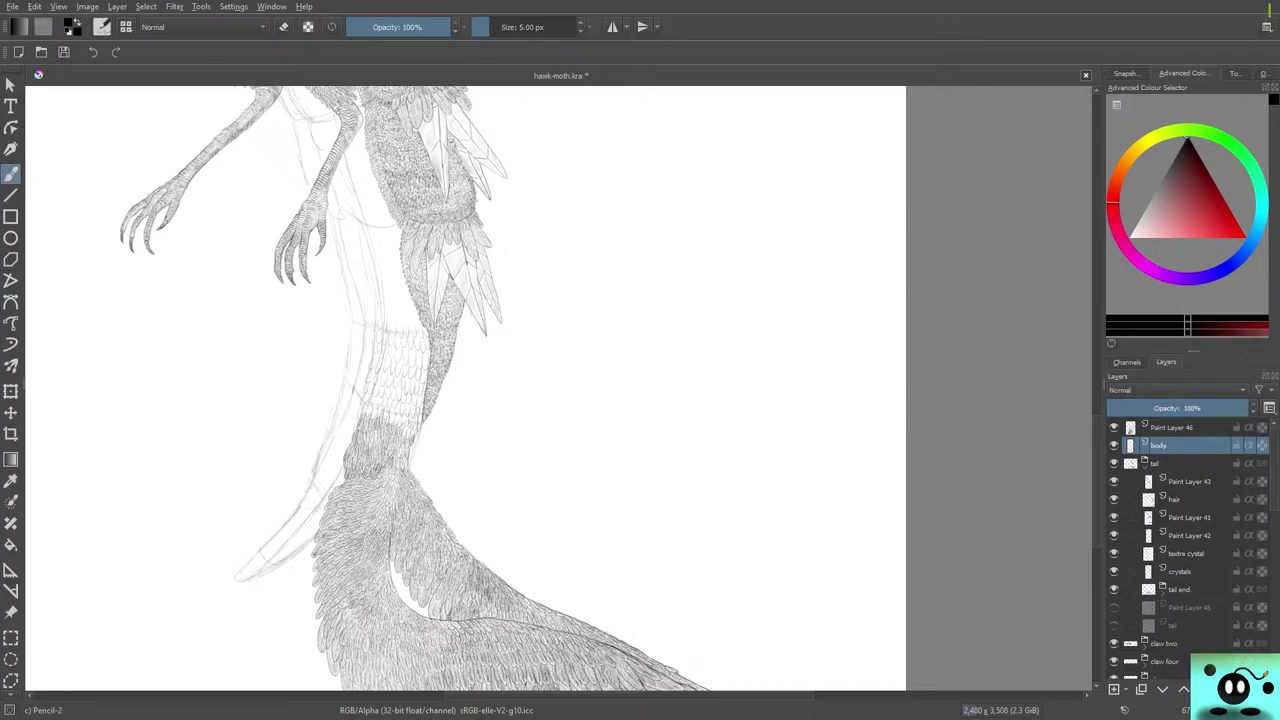
# Erase the unhatched feather outlines above the hatched section on Paint Layer 46 and save the drawing.
pyautogui.click(1172, 427)
pyautogui.press('e')
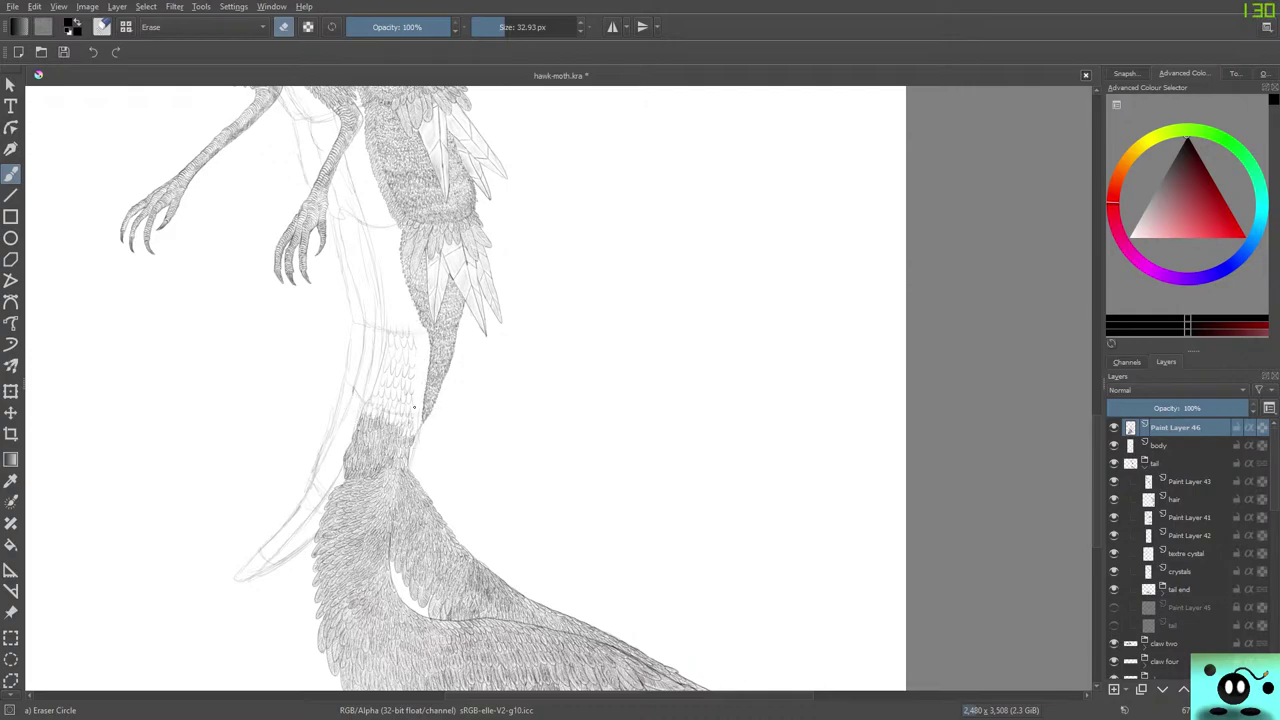
pyautogui.moveTo(406, 430)
pyautogui.mouseDown()
pyautogui.moveTo(411, 342)
pyautogui.moveTo(415, 396)
pyautogui.moveTo(401, 336)
pyautogui.moveTo(387, 416)
pyautogui.moveTo(392, 329)
pyautogui.moveTo(381, 386)
pyautogui.moveTo(381, 346)
pyautogui.mouseUp()
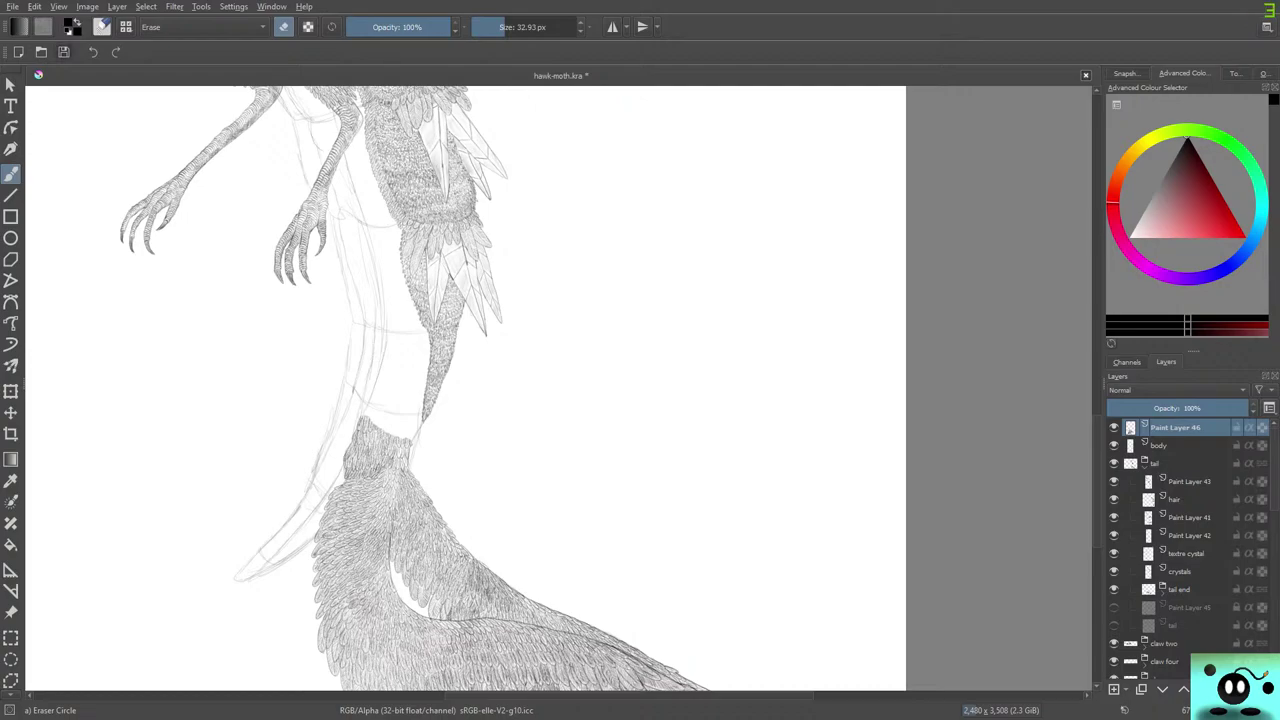
pyautogui.click(60, 54)
pyautogui.rightClick(59, 55)
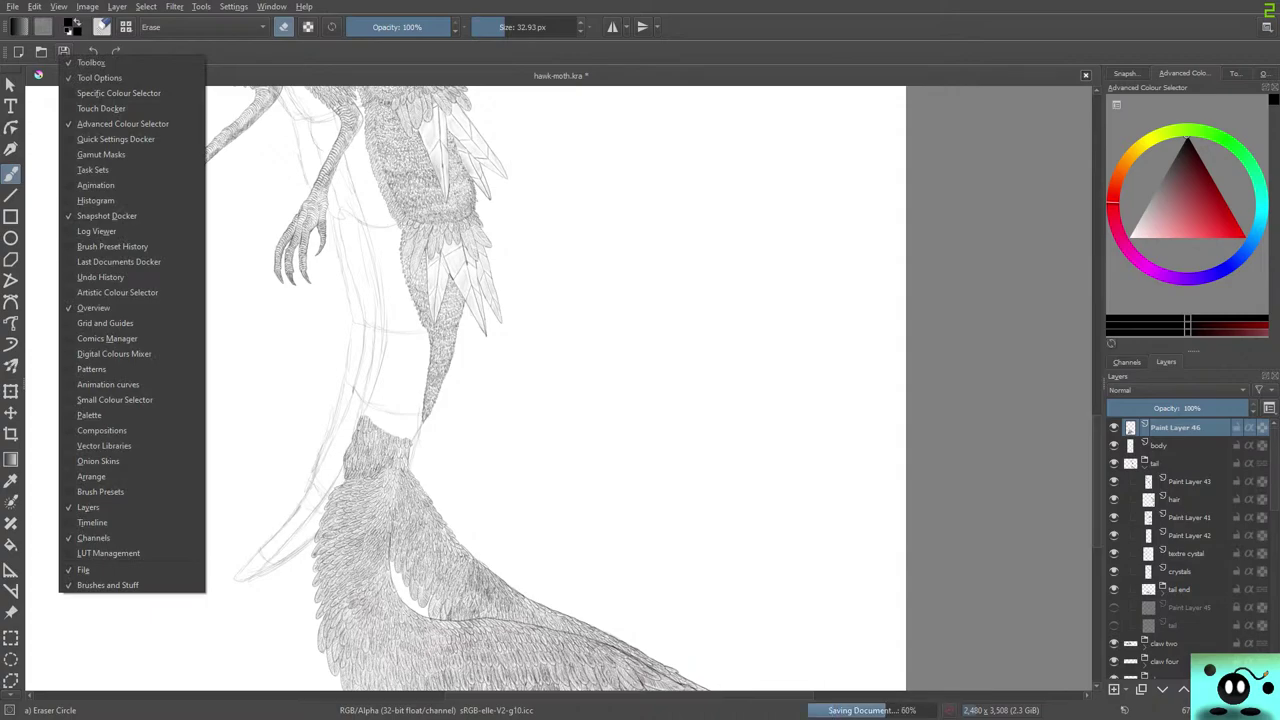
pyautogui.click(376, 352)
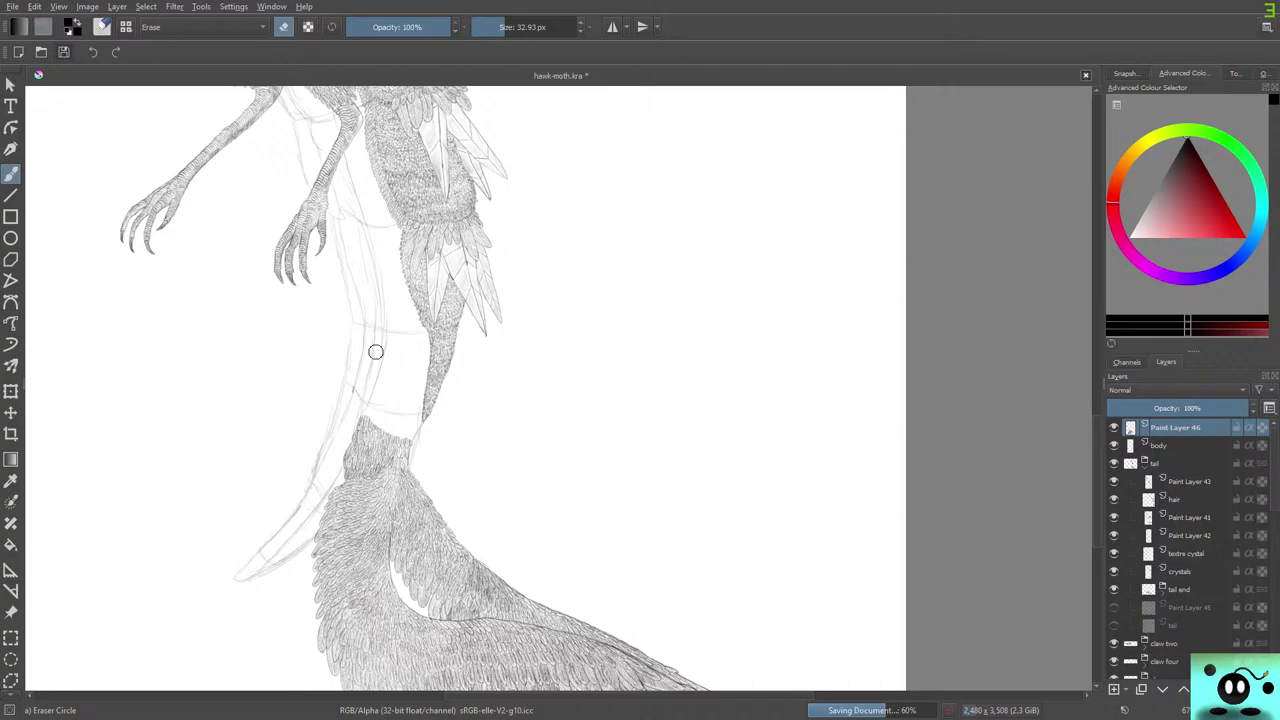
# On the body layer, sketch the body's right contour with Pencil-2 from the feather collar down to the lower tip of the scaly section.
pyautogui.scroll(3, 382, 400)
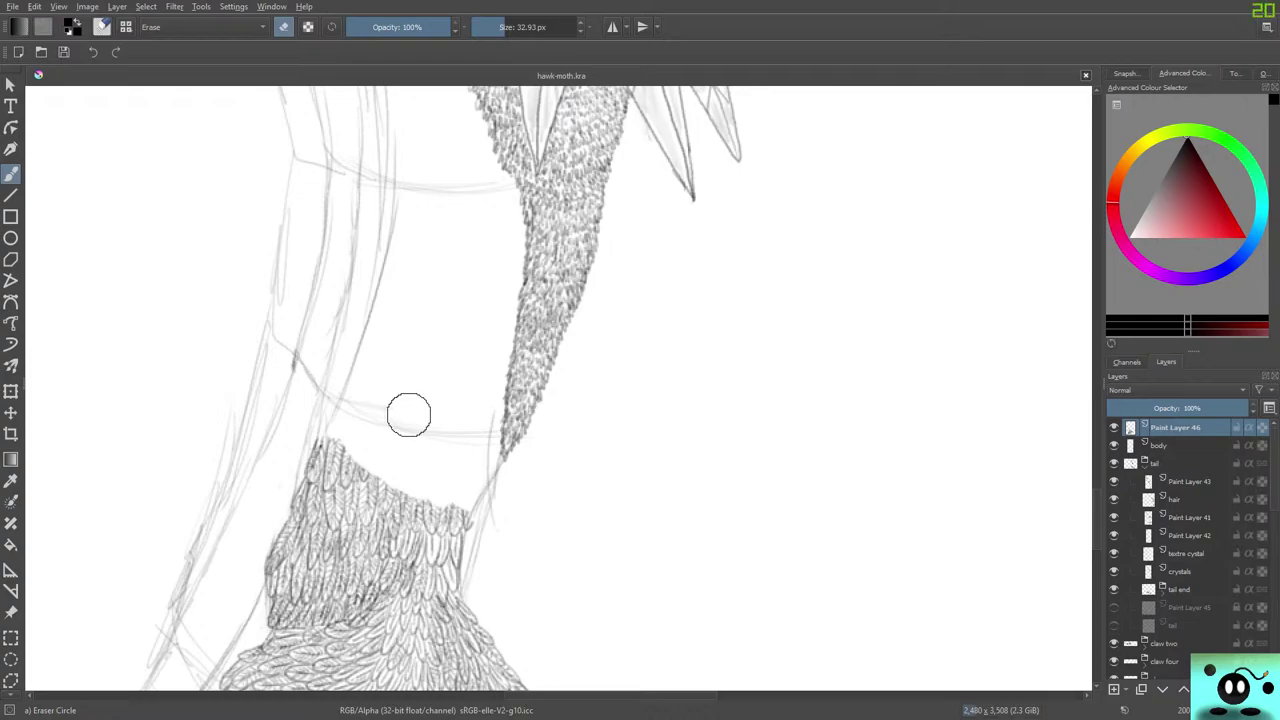
pyautogui.scroll(3, 410, 500)
pyautogui.scroll(-3, 412, 531)
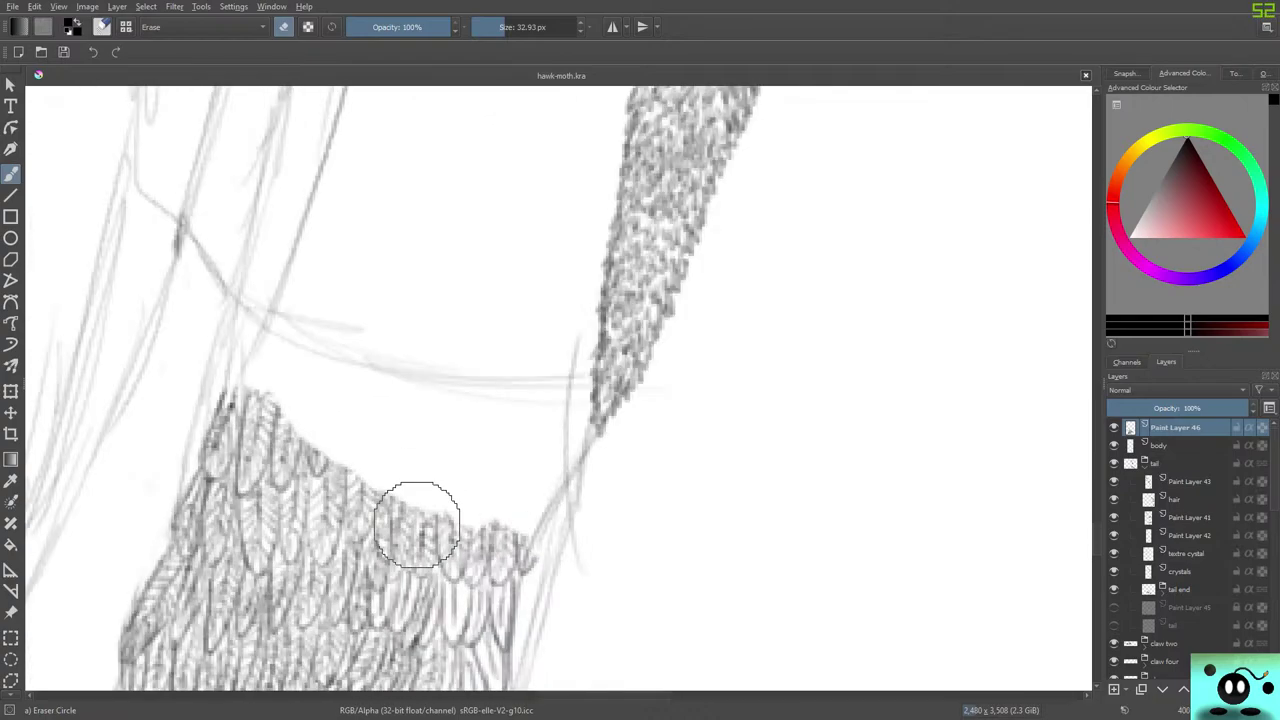
pyautogui.scroll(-4, 463, 516)
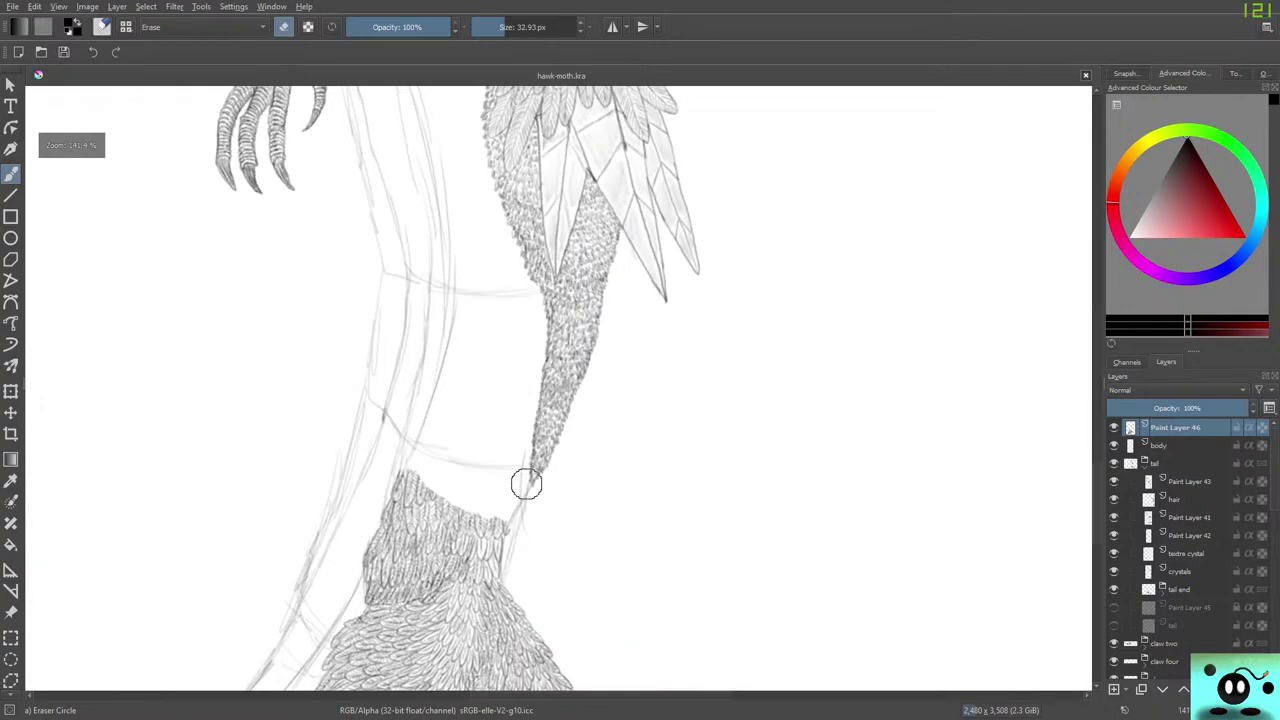
pyautogui.scroll(3, 523, 480)
pyautogui.scroll(2, 575, 395)
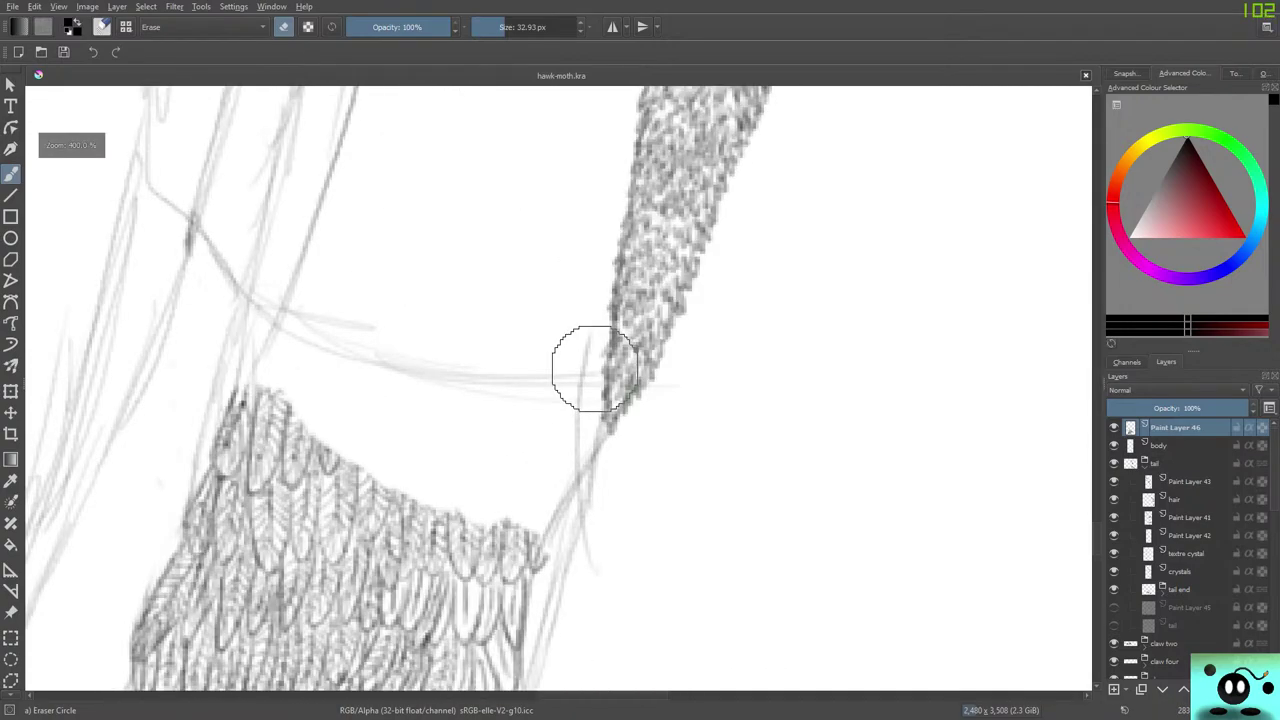
pyautogui.scroll(-5, 630, 438)
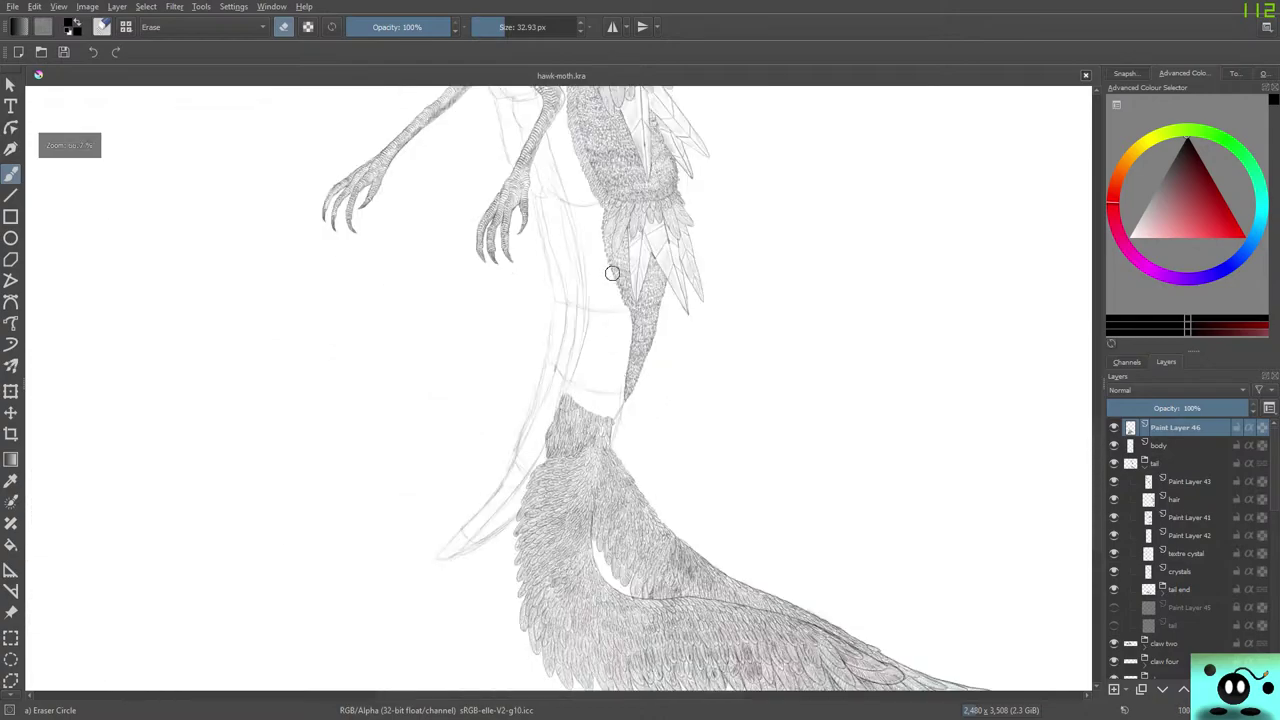
pyautogui.scroll(2, 611, 274)
pyautogui.click(1150, 445)
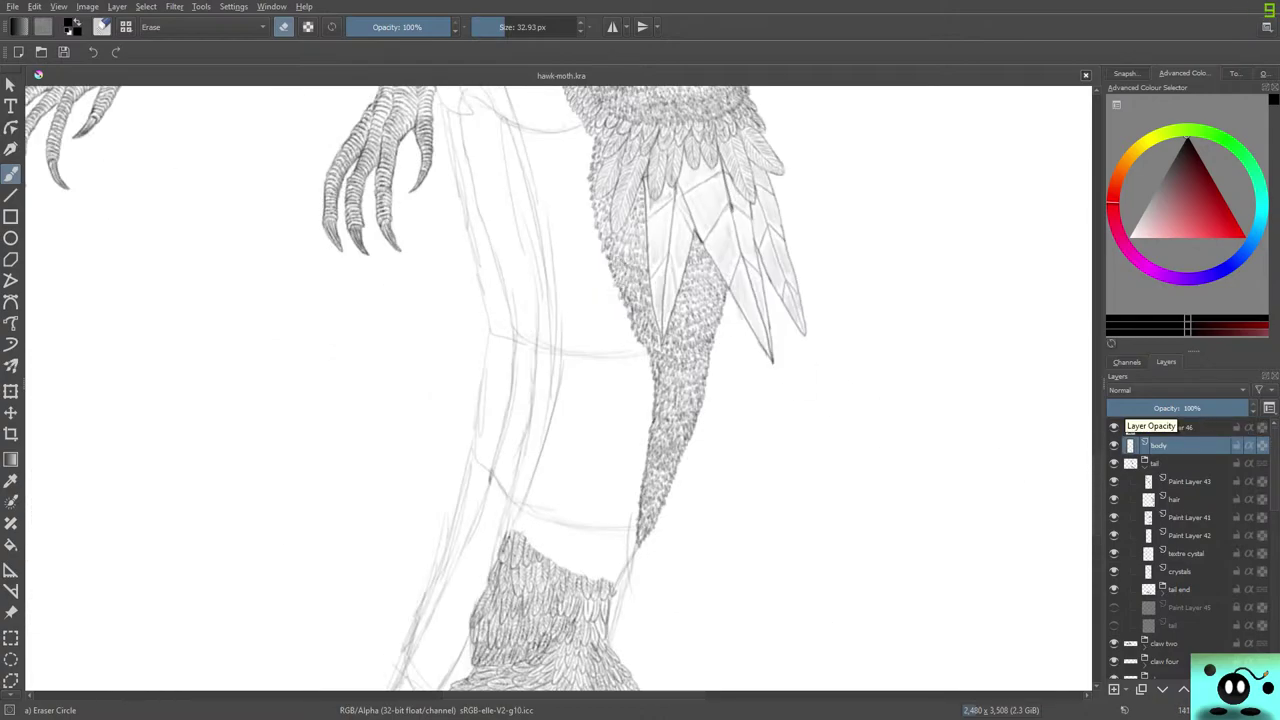
pyautogui.press('/')
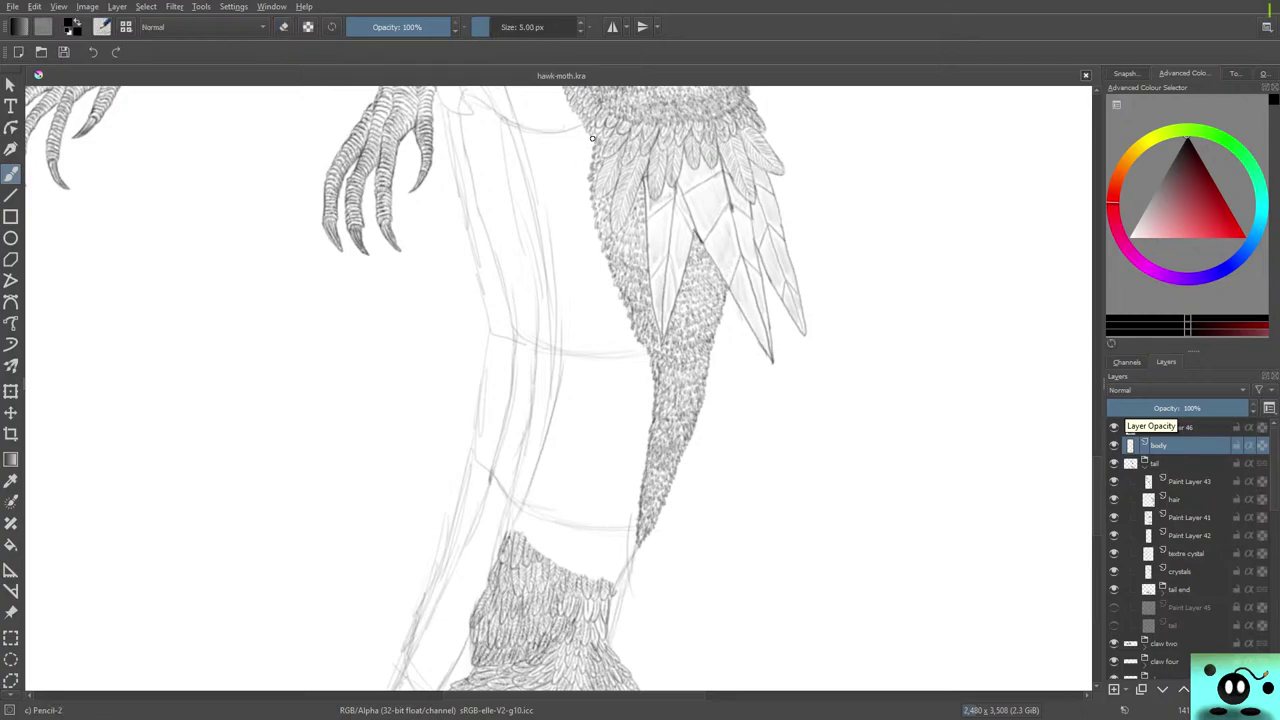
pyautogui.moveTo(592, 136)
pyautogui.mouseDown()
pyautogui.moveTo(581, 195)
pyautogui.moveTo(594, 292)
pyautogui.moveTo(616, 339)
pyautogui.moveTo(629, 569)
pyautogui.moveTo(653, 531)
pyautogui.mouseUp()
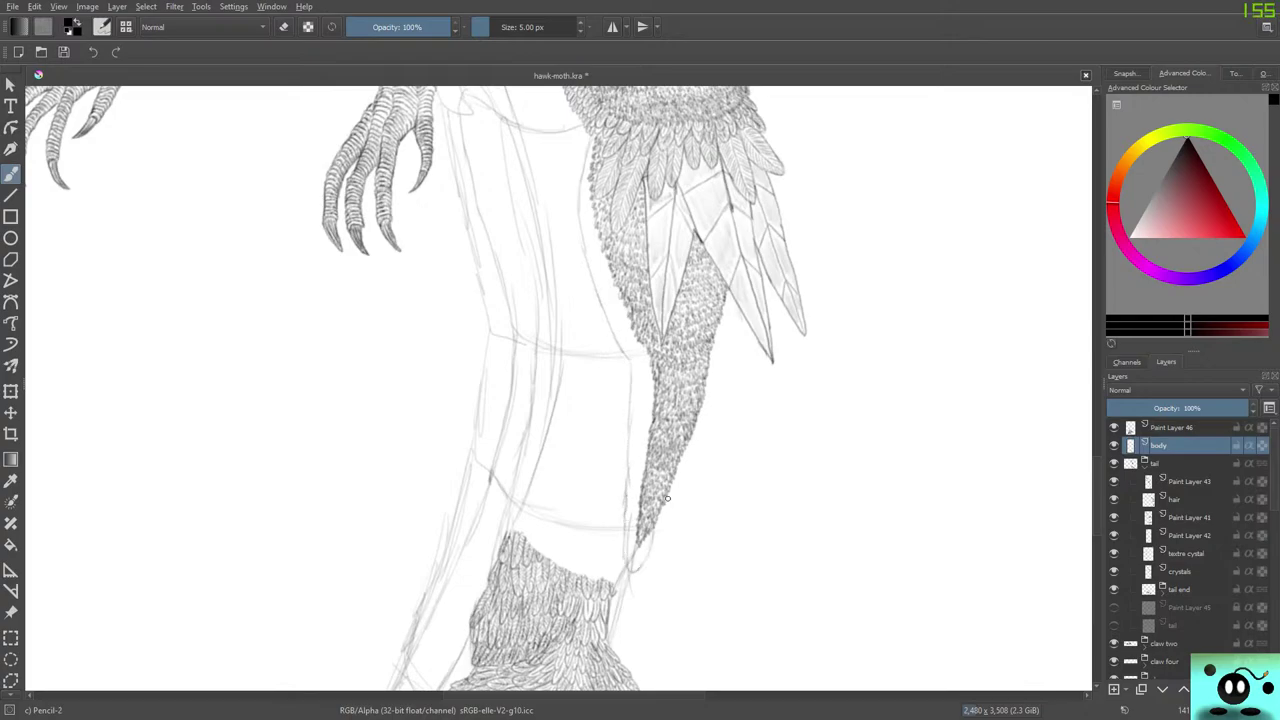
# On Paint Layer 46, outline the first feathers along the upper edge of the hatched section with the 5 px Pencil-2 brush.
pyautogui.press('pageup')
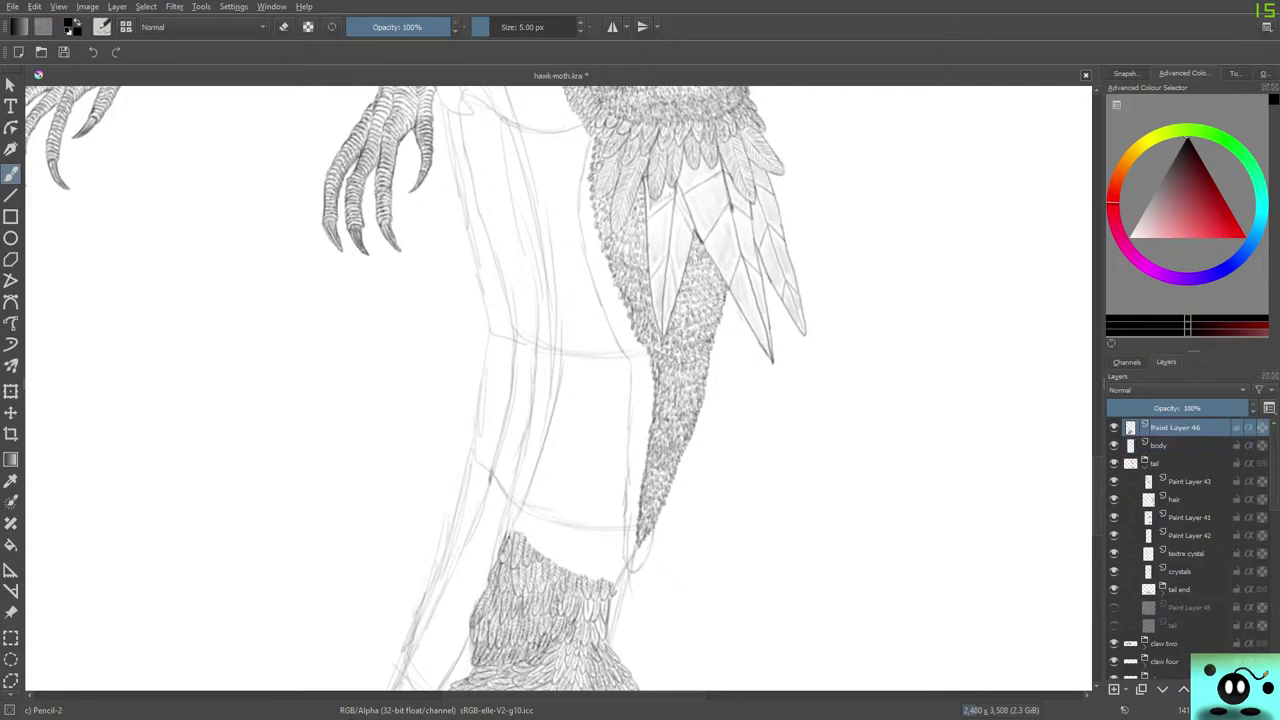
pyautogui.moveTo(1175, 427)
pyautogui.moveTo(512, 507)
pyautogui.mouseDown()
pyautogui.moveTo(501, 529)
pyautogui.moveTo(540, 530)
pyautogui.moveTo(538, 552)
pyautogui.moveTo(547, 541)
pyautogui.mouseUp()
pyautogui.press('e')
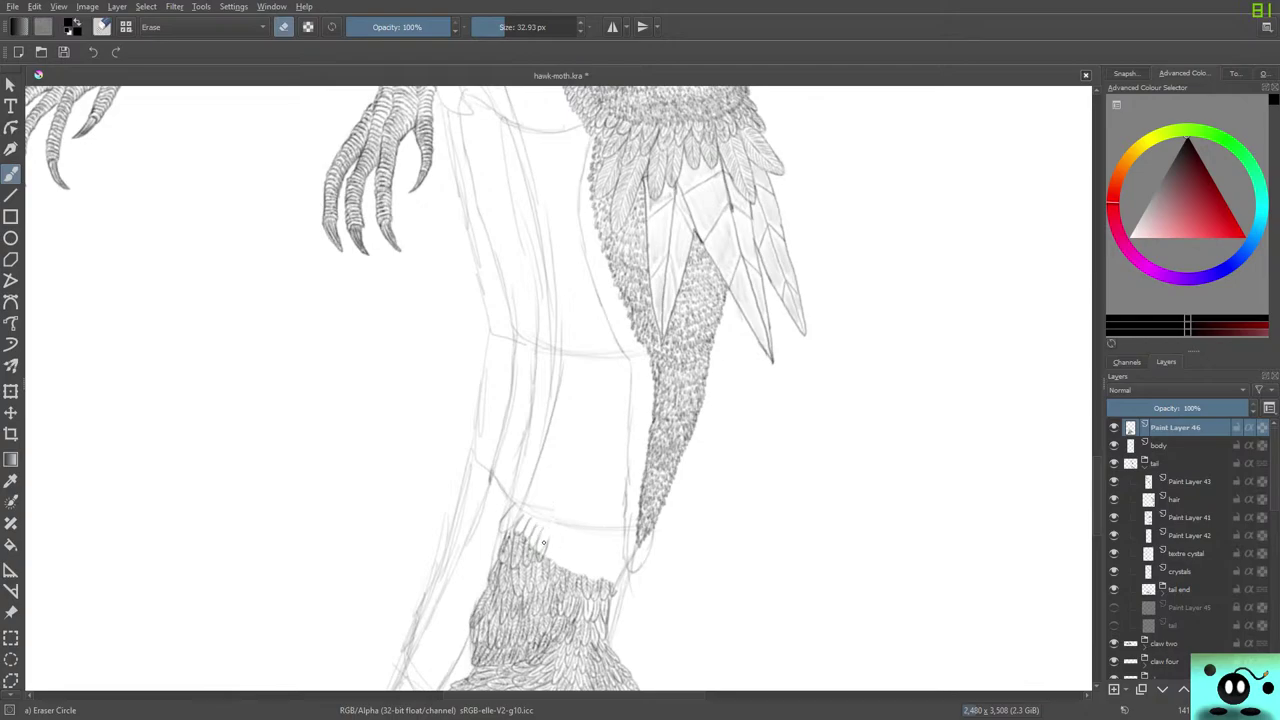
pyautogui.rightClick(560, 494)
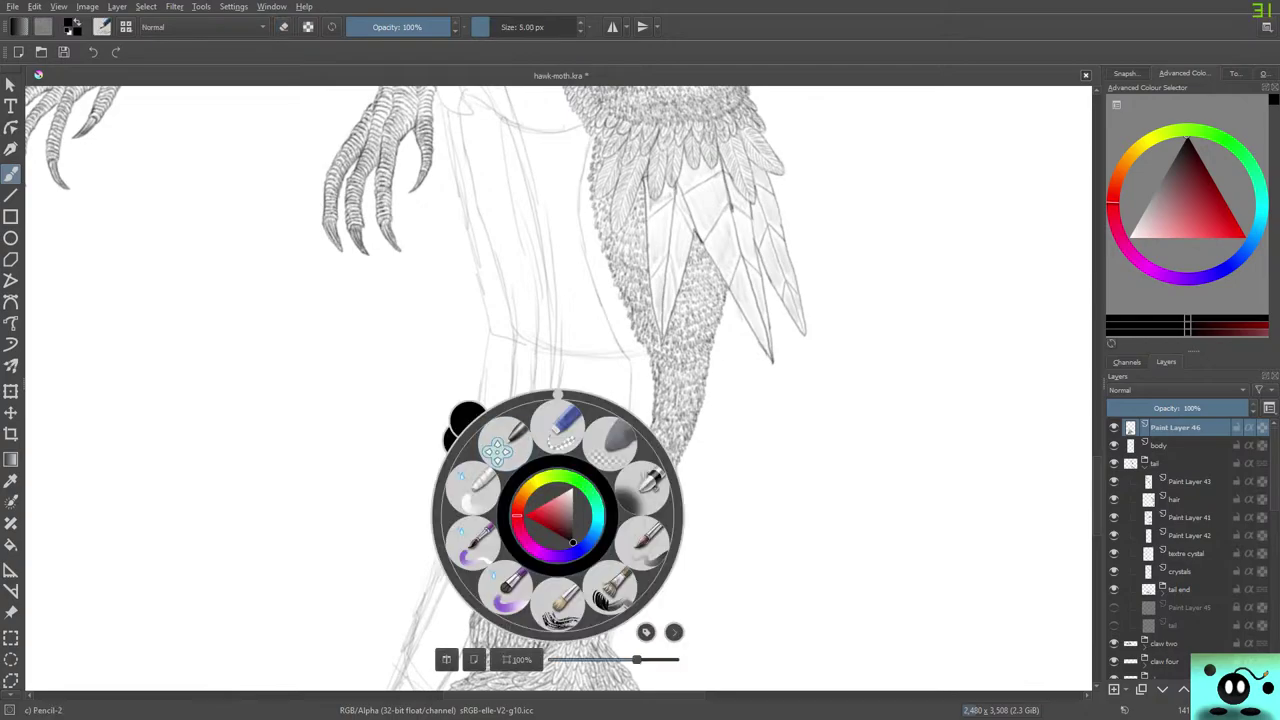
pyautogui.click(470, 428)
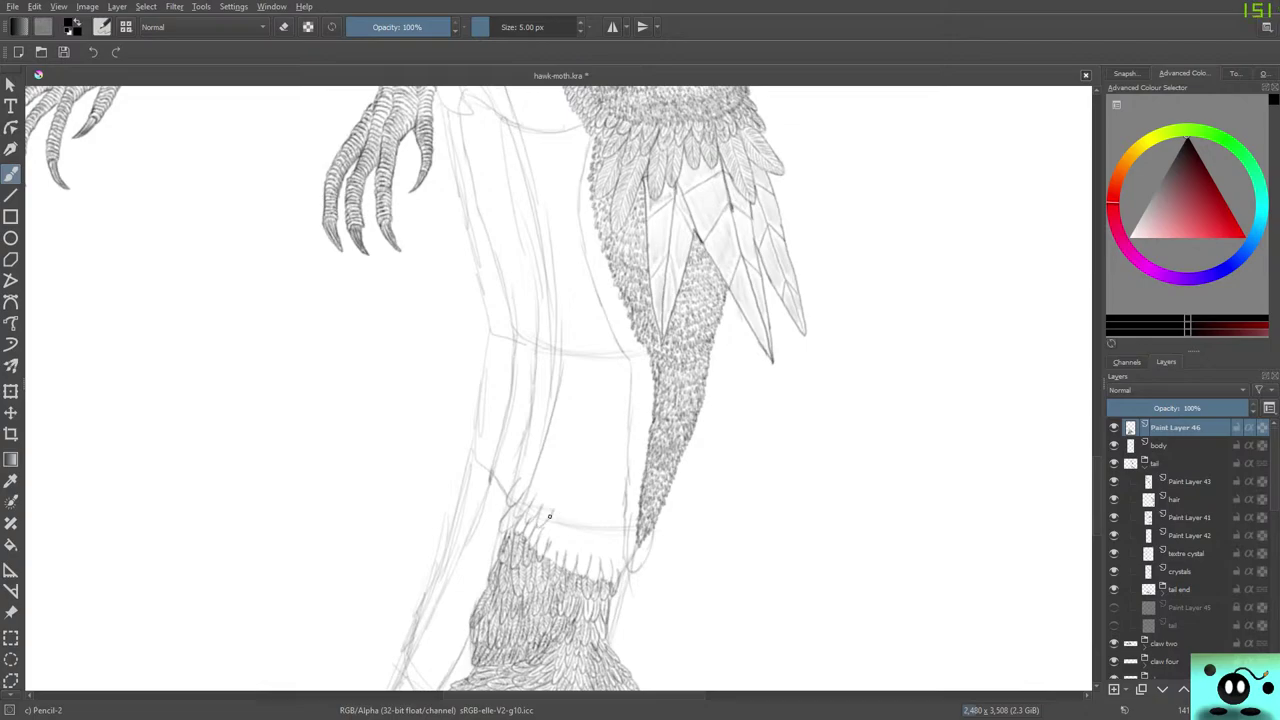
pyautogui.moveTo(560, 530)
pyautogui.mouseDown()
pyautogui.moveTo(581, 555)
pyautogui.moveTo(618, 540)
pyautogui.mouseUp()
# Outline further overlapping feather rows above the lower curved guide line, each spanning the width of the body section.
pyautogui.moveTo(528, 461)
pyautogui.mouseDown()
pyautogui.moveTo(517, 482)
pyautogui.moveTo(529, 489)
pyautogui.mouseUp()
pyautogui.moveTo(547, 470)
pyautogui.mouseDown()
pyautogui.moveTo(545, 500)
pyautogui.moveTo(558, 491)
pyautogui.moveTo(556, 509)
pyautogui.moveTo(568, 489)
pyautogui.moveTo(585, 518)
pyautogui.moveTo(600, 508)
pyautogui.moveTo(594, 525)
pyautogui.moveTo(605, 513)
pyautogui.moveTo(607, 534)
pyautogui.moveTo(619, 499)
pyautogui.mouseUp()
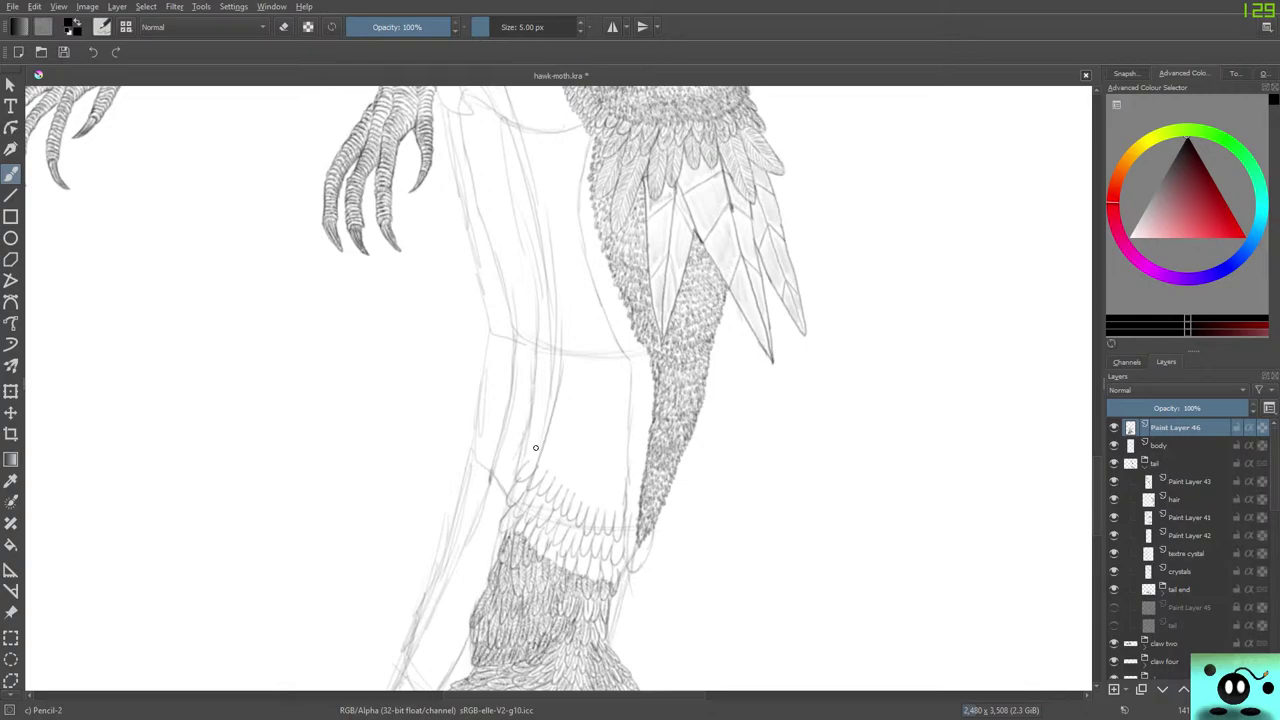
pyautogui.moveTo(542, 462); pyautogui.dragTo(612, 481)
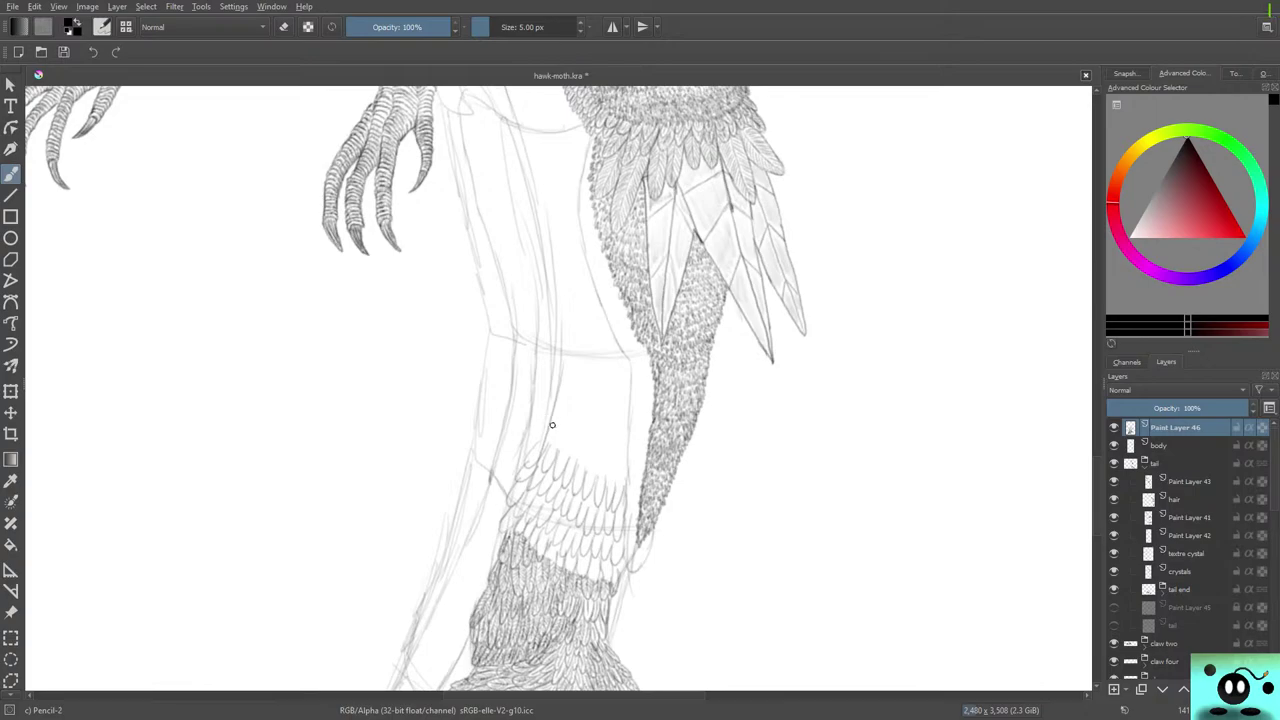
pyautogui.moveTo(544, 440)
pyautogui.mouseDown()
pyautogui.moveTo(577, 437)
pyautogui.moveTo(574, 458)
pyautogui.moveTo(583, 442)
pyautogui.moveTo(586, 456)
pyautogui.moveTo(590, 442)
pyautogui.moveTo(626, 450)
pyautogui.mouseUp()
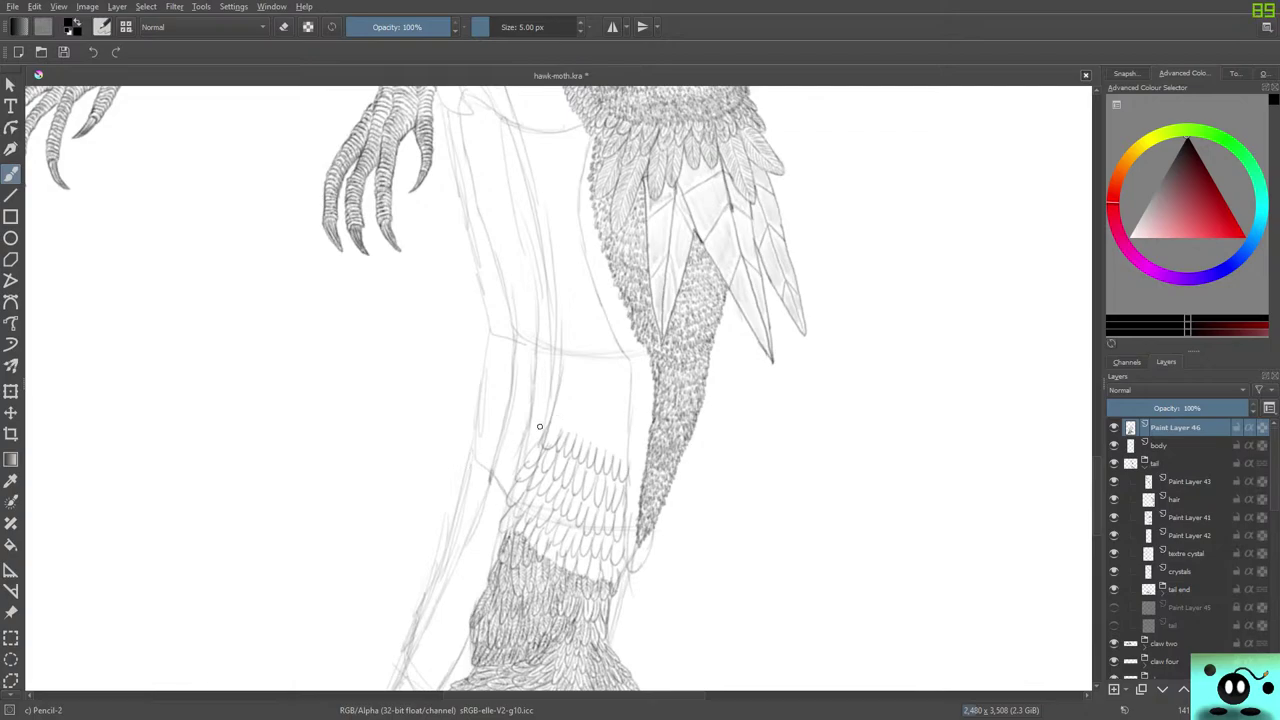
# Continue outlining feather rows up the body section until they reach just past the upper curved guide line.
pyautogui.moveTo(541, 427)
pyautogui.mouseDown()
pyautogui.moveTo(584, 415)
pyautogui.moveTo(583, 447)
pyautogui.moveTo(592, 419)
pyautogui.moveTo(607, 424)
pyautogui.moveTo(609, 455)
pyautogui.moveTo(622, 431)
pyautogui.moveTo(630, 460)
pyautogui.mouseUp()
pyautogui.moveTo(555, 389)
pyautogui.mouseDown()
pyautogui.moveTo(579, 416)
pyautogui.moveTo(597, 396)
pyautogui.moveTo(599, 426)
pyautogui.moveTo(629, 414)
pyautogui.mouseUp()
pyautogui.moveTo(557, 365)
pyautogui.mouseDown()
pyautogui.moveTo(600, 391)
pyautogui.moveTo(610, 372)
pyautogui.moveTo(610, 405)
pyautogui.moveTo(616, 379)
pyautogui.moveTo(630, 412)
pyautogui.mouseUp()
pyautogui.moveTo(579, 345)
pyautogui.mouseDown()
pyautogui.moveTo(594, 375)
pyautogui.moveTo(598, 343)
pyautogui.moveTo(608, 368)
pyautogui.moveTo(614, 349)
pyautogui.moveTo(621, 381)
pyautogui.moveTo(628, 348)
pyautogui.mouseUp()
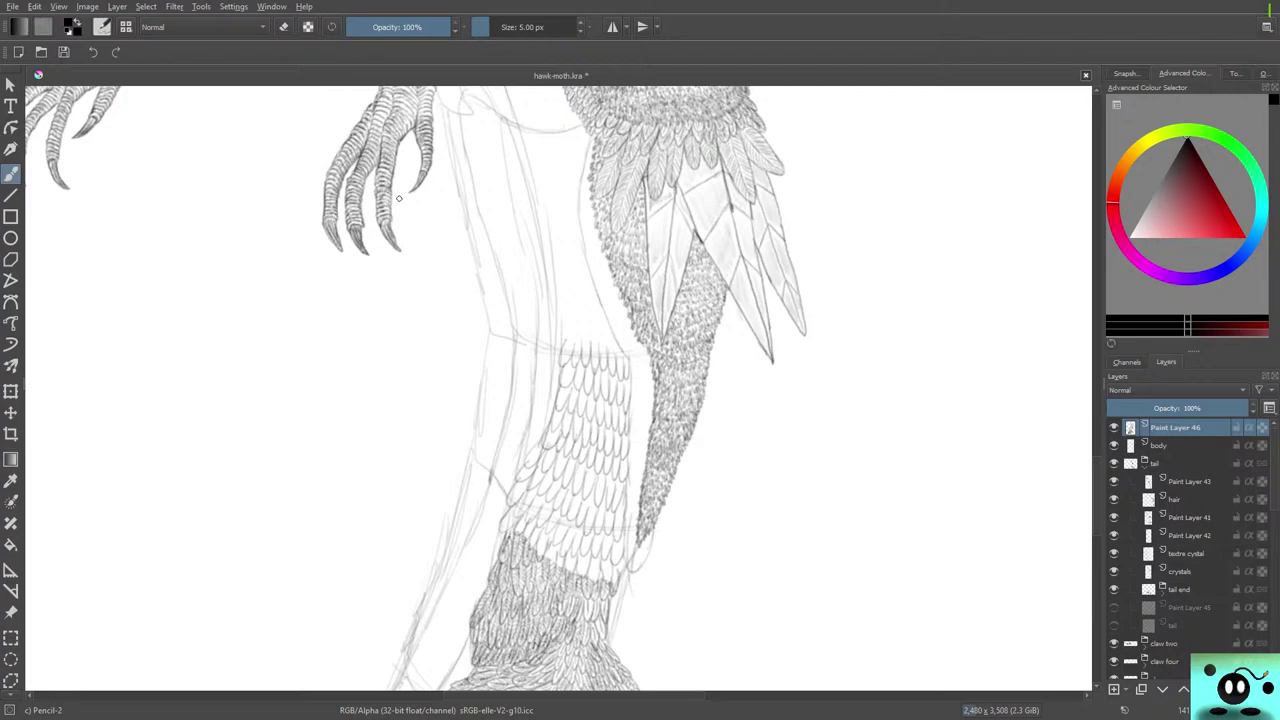
pyautogui.moveTo(563, 318)
pyautogui.mouseDown()
pyautogui.moveTo(593, 317)
pyautogui.moveTo(597, 343)
pyautogui.moveTo(601, 322)
pyautogui.moveTo(609, 333)
pyautogui.moveTo(556, 318)
pyautogui.moveTo(626, 344)
pyautogui.mouseUp()
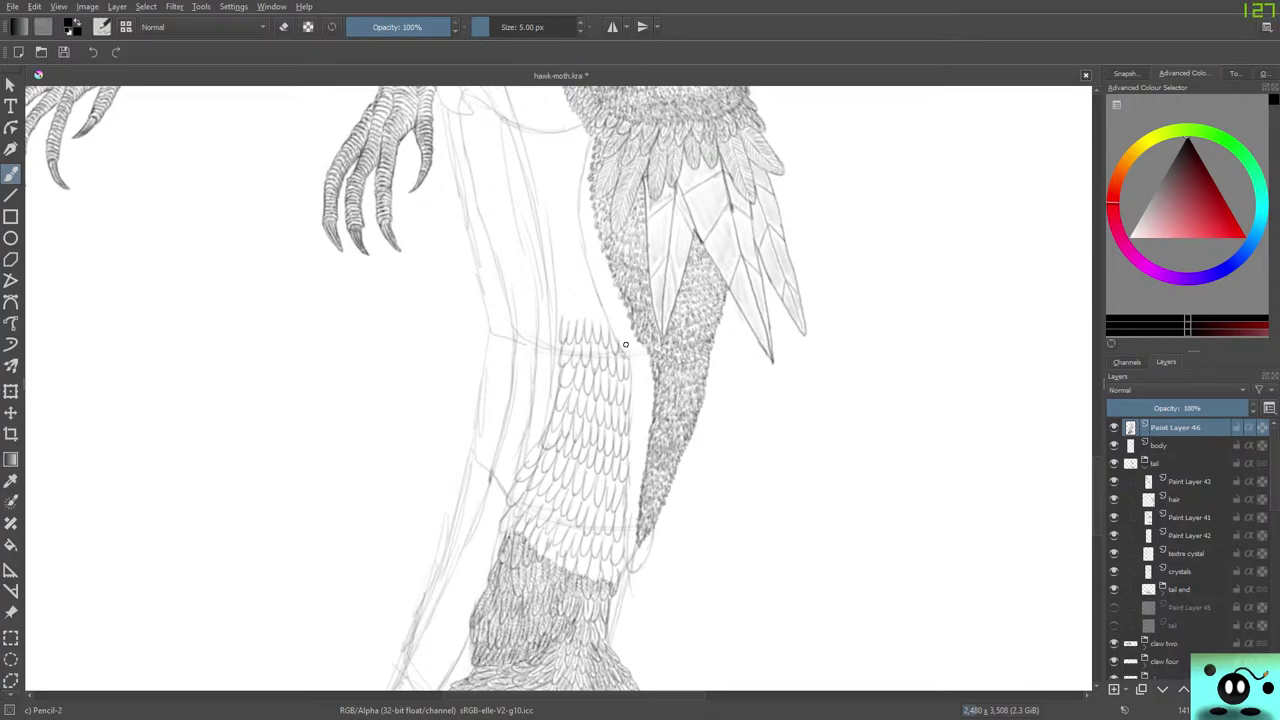
# Outline two more overlapping feather rows above the topmost row, narrowing toward the body's upper part.
pyautogui.moveTo(563, 301); pyautogui.dragTo(562, 321)
pyautogui.moveTo(572, 300); pyautogui.dragTo(574, 320)
pyautogui.moveTo(578, 294)
pyautogui.mouseDown()
pyautogui.moveTo(584, 320)
pyautogui.moveTo(600, 320)
pyautogui.mouseUp()
pyautogui.moveTo(602, 292); pyautogui.dragTo(606, 322)
pyautogui.moveTo(557, 284); pyautogui.dragTo(559, 300)
pyautogui.moveTo(564, 280)
pyautogui.mouseDown()
pyautogui.moveTo(566, 300)
pyautogui.moveTo(578, 296)
pyautogui.mouseUp()
pyautogui.moveTo(582, 274); pyautogui.dragTo(592, 302)
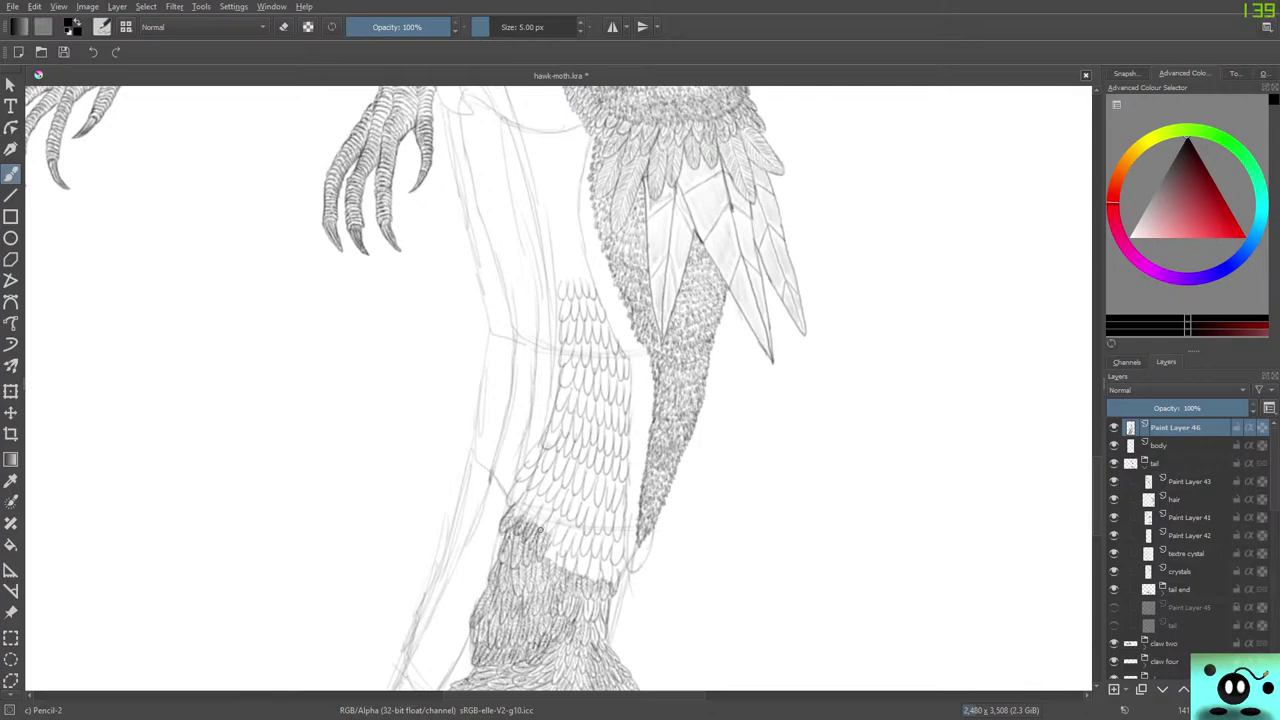
# Hatch fine barbs into the lowest outlined feathers bordering the finished section, working across to the body's right contour.
pyautogui.moveTo(541, 528); pyautogui.dragTo(537, 543)
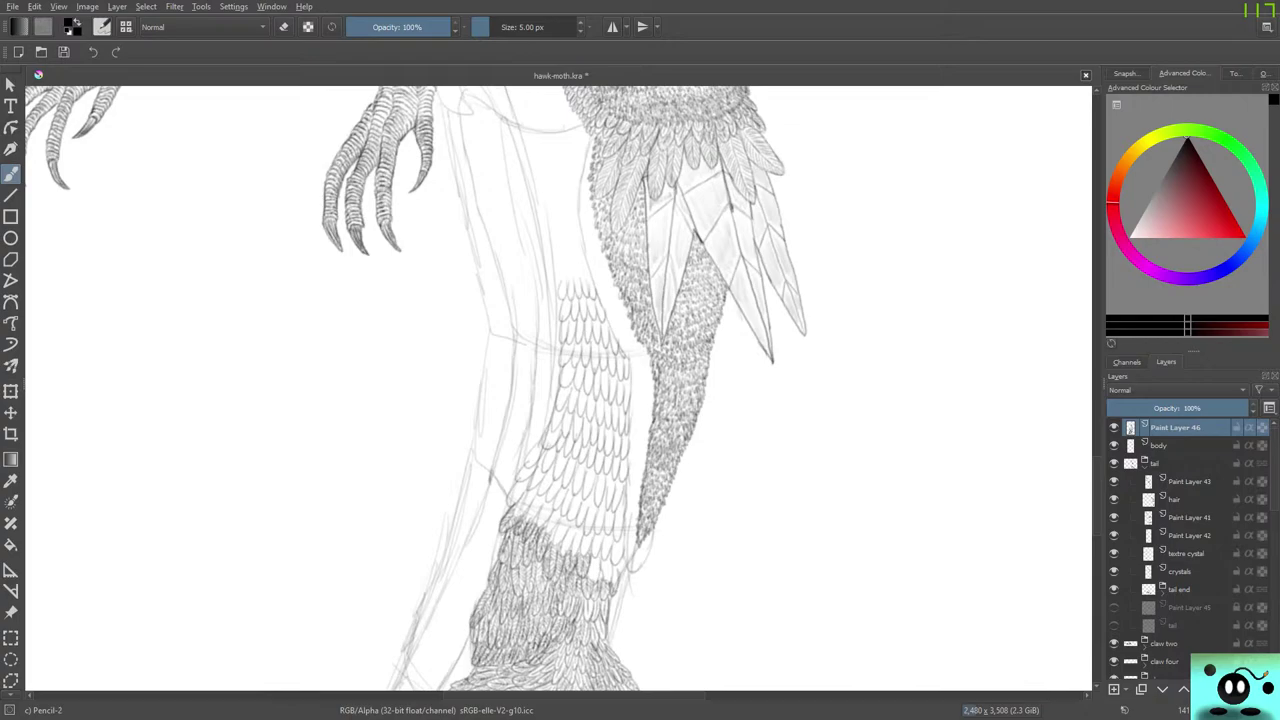
pyautogui.scroll(5, 601, 643)
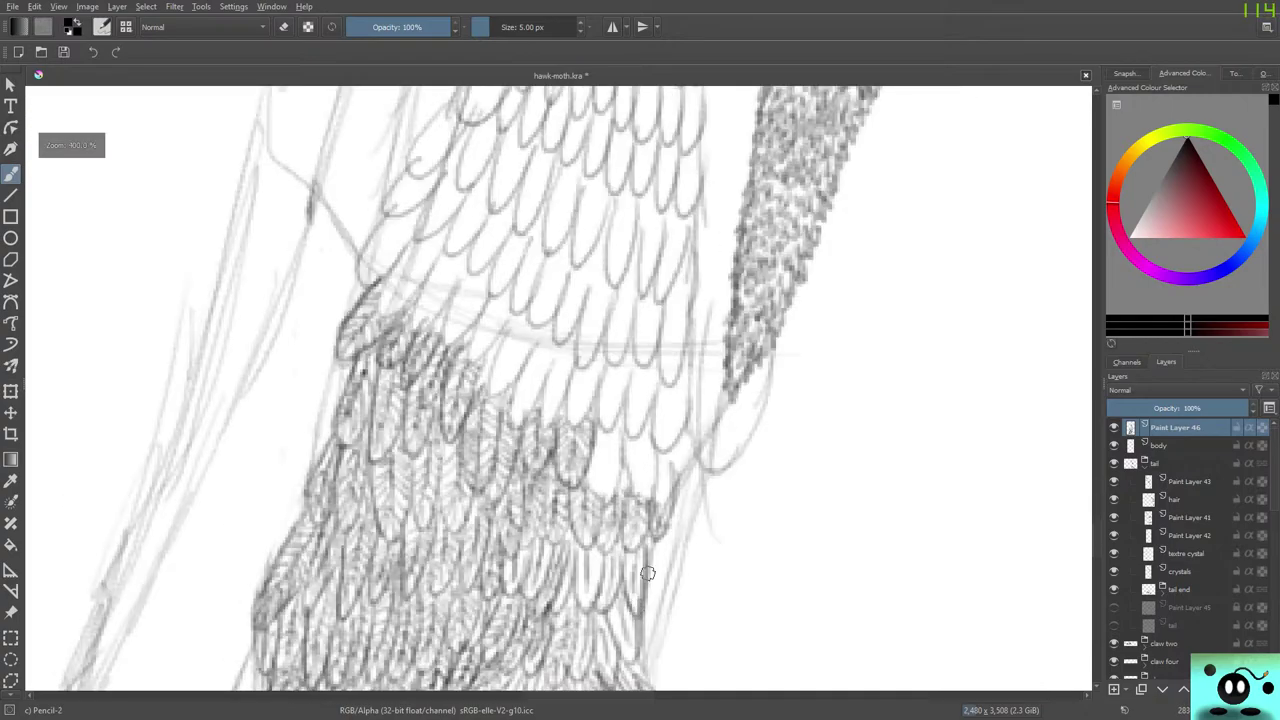
pyautogui.scroll(-2, 618, 503)
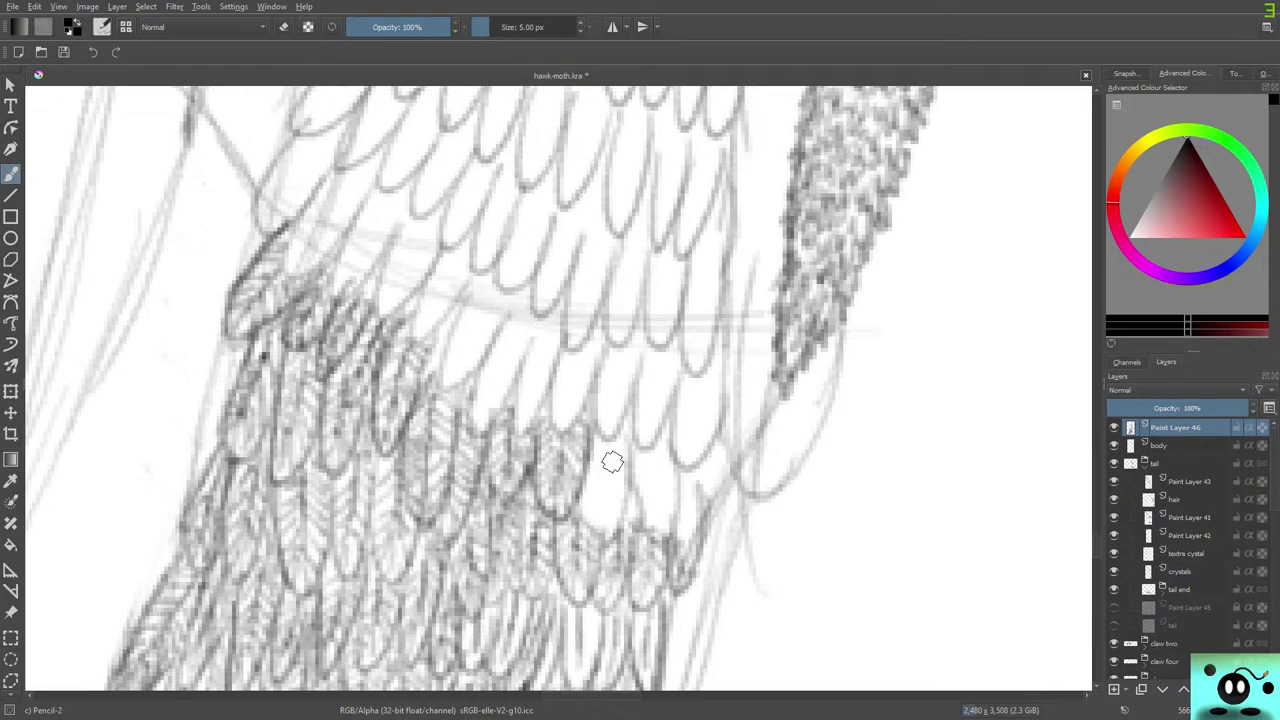
pyautogui.moveTo(603, 443)
pyautogui.mouseDown()
pyautogui.moveTo(603, 508)
pyautogui.moveTo(617, 472)
pyautogui.moveTo(610, 438)
pyautogui.moveTo(625, 427)
pyautogui.moveTo(627, 502)
pyautogui.moveTo(619, 533)
pyautogui.moveTo(599, 541)
pyautogui.moveTo(588, 524)
pyautogui.moveTo(599, 454)
pyautogui.moveTo(586, 458)
pyautogui.moveTo(600, 508)
pyautogui.mouseUp()
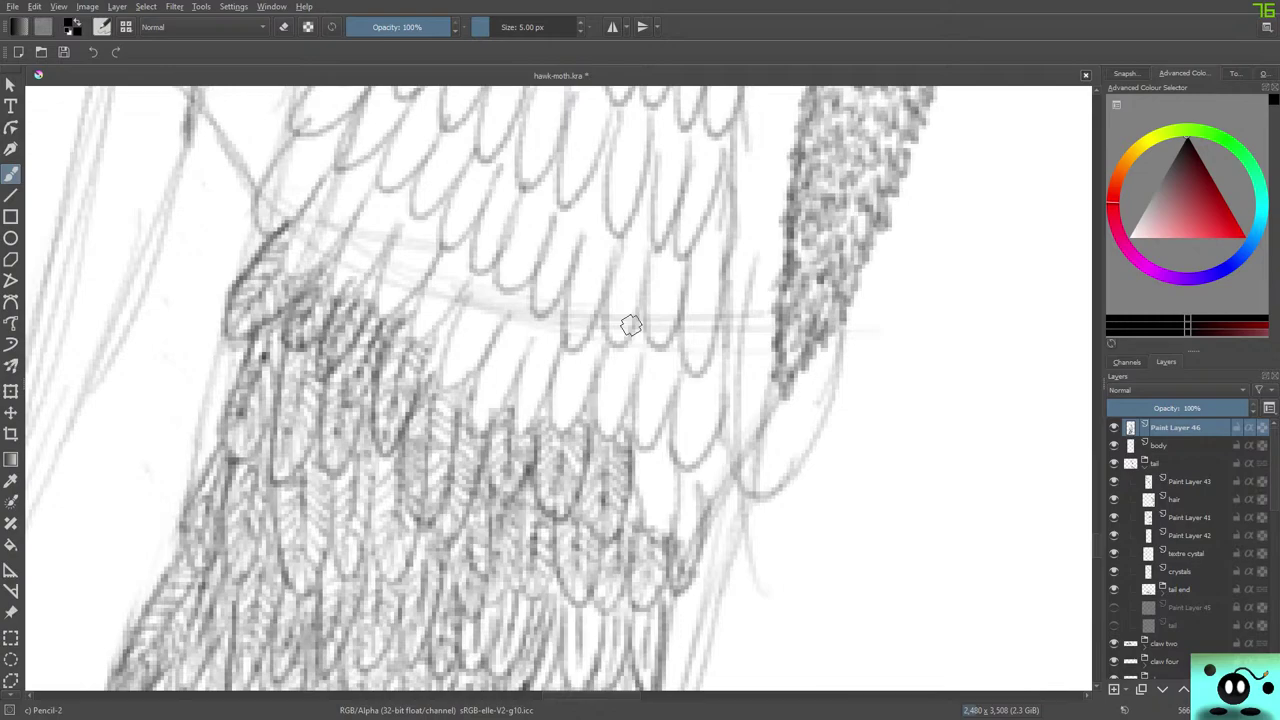
pyautogui.moveTo(598, 478)
pyautogui.mouseDown()
pyautogui.moveTo(607, 448)
pyautogui.moveTo(604, 497)
pyautogui.moveTo(654, 477)
pyautogui.moveTo(657, 453)
pyautogui.moveTo(646, 515)
pyautogui.moveTo(648, 463)
pyautogui.moveTo(637, 494)
pyautogui.moveTo(657, 507)
pyautogui.moveTo(673, 480)
pyautogui.moveTo(666, 442)
pyautogui.moveTo(656, 449)
pyautogui.moveTo(668, 438)
pyautogui.moveTo(629, 455)
pyautogui.moveTo(652, 469)
pyautogui.moveTo(626, 514)
pyautogui.moveTo(648, 515)
pyautogui.moveTo(639, 527)
pyautogui.moveTo(665, 468)
pyautogui.moveTo(676, 500)
pyautogui.moveTo(665, 429)
pyautogui.mouseUp()
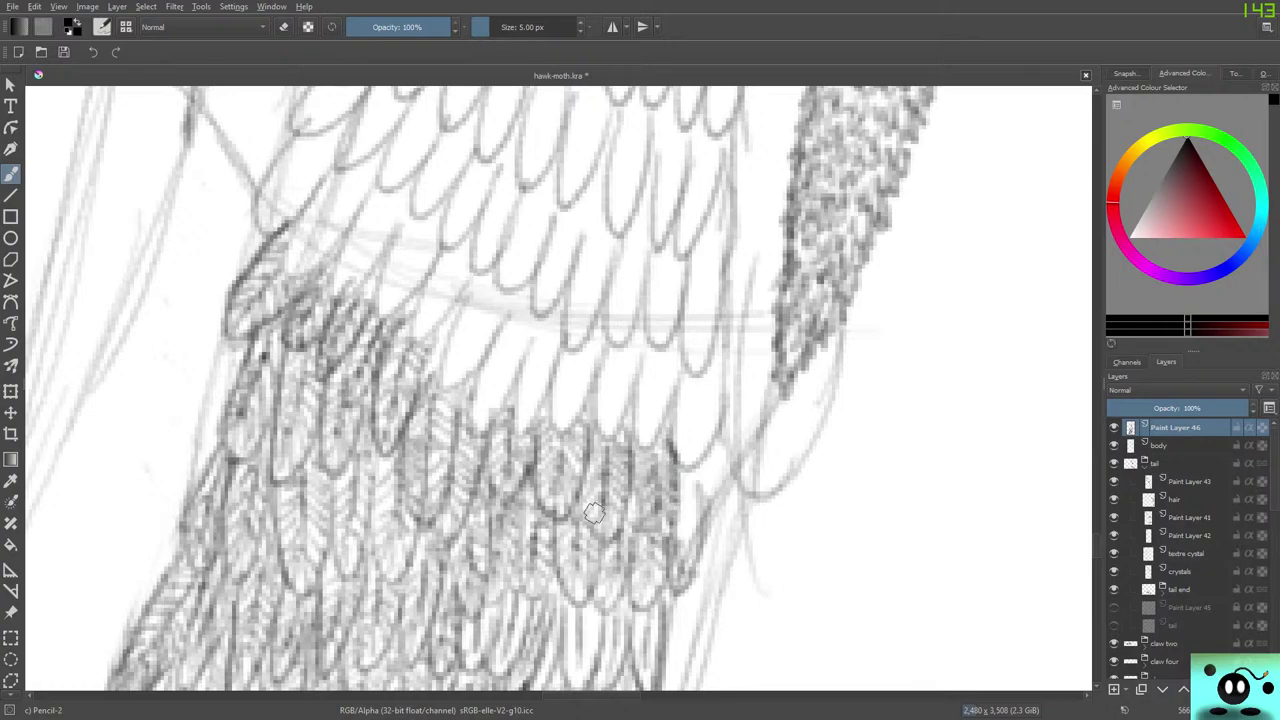
pyautogui.moveTo(694, 496)
pyautogui.mouseDown()
pyautogui.moveTo(688, 472)
pyautogui.moveTo(680, 520)
pyautogui.moveTo(681, 490)
pyautogui.moveTo(696, 510)
pyautogui.moveTo(706, 452)
pyautogui.moveTo(718, 473)
pyautogui.moveTo(708, 452)
pyautogui.moveTo(706, 500)
pyautogui.moveTo(718, 415)
pyautogui.mouseUp()
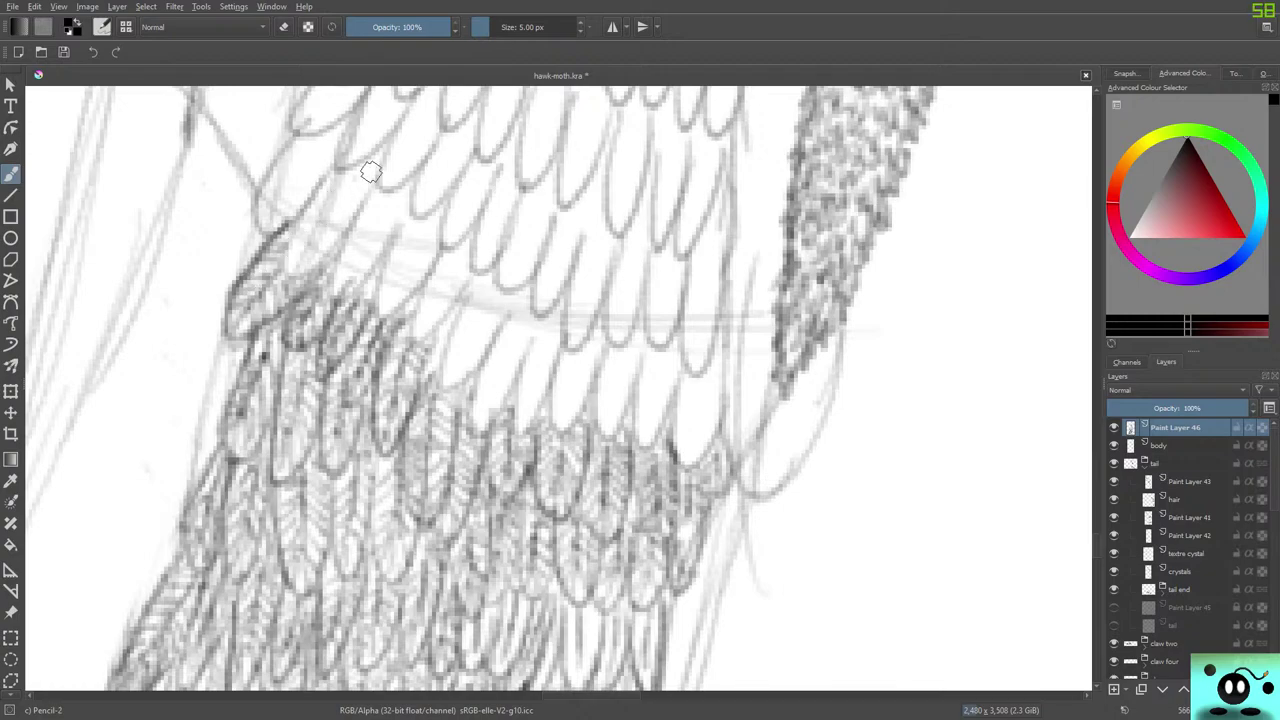
# Clean up and hatch the barbs of the feathers at the body's left edge, just above the finished section.
pyautogui.press('e')
pyautogui.moveTo(329, 211); pyautogui.dragTo(313, 242)
pyautogui.press('/')
pyautogui.moveTo(358, 170)
pyautogui.mouseDown()
pyautogui.moveTo(320, 212)
pyautogui.moveTo(298, 270)
pyautogui.mouseUp()
pyautogui.moveTo(322, 222)
pyautogui.mouseDown()
pyautogui.moveTo(373, 184)
pyautogui.moveTo(326, 181)
pyautogui.moveTo(344, 178)
pyautogui.moveTo(303, 216)
pyautogui.moveTo(296, 250)
pyautogui.moveTo(282, 248)
pyautogui.moveTo(301, 217)
pyautogui.moveTo(288, 272)
pyautogui.moveTo(303, 270)
pyautogui.moveTo(353, 192)
pyautogui.mouseUp()
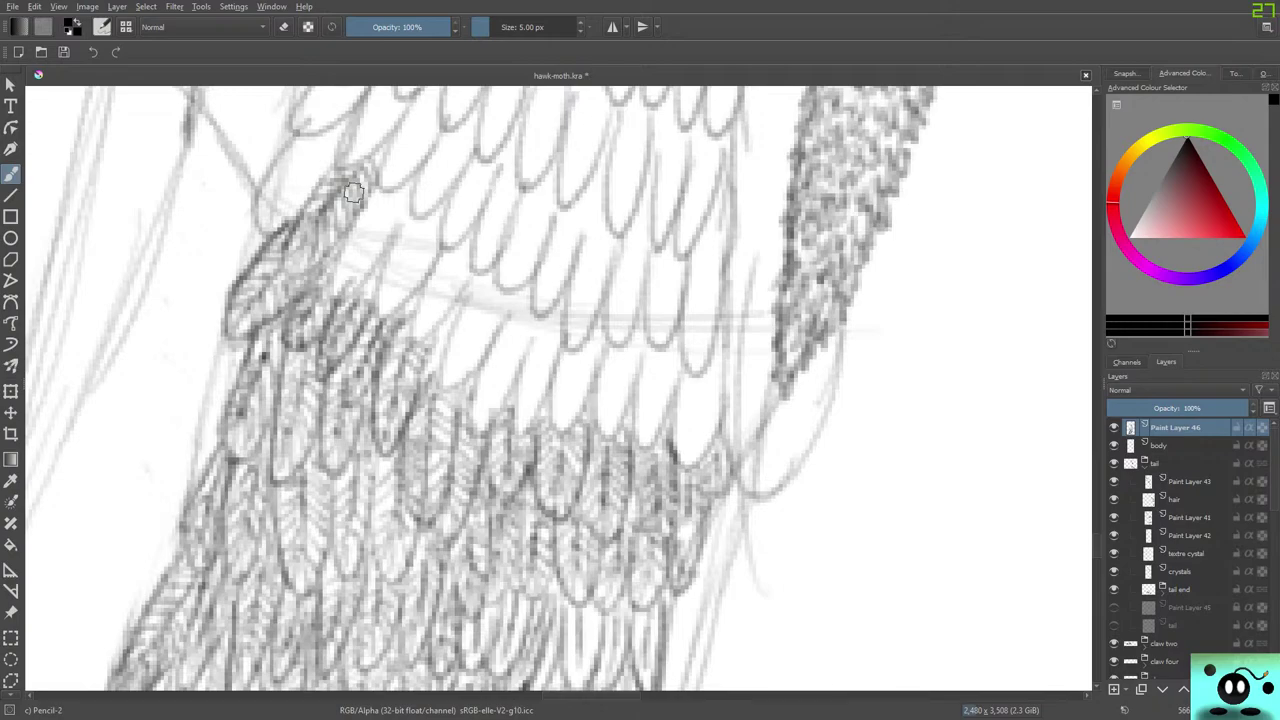
pyautogui.moveTo(328, 134)
pyautogui.mouseDown()
pyautogui.moveTo(268, 203)
pyautogui.moveTo(308, 151)
pyautogui.moveTo(284, 156)
pyautogui.moveTo(256, 213)
pyautogui.moveTo(291, 182)
pyautogui.moveTo(314, 187)
pyautogui.moveTo(317, 145)
pyautogui.moveTo(334, 140)
pyautogui.moveTo(248, 216)
pyautogui.moveTo(276, 157)
pyautogui.moveTo(251, 229)
pyautogui.moveTo(292, 208)
pyautogui.mouseUp()
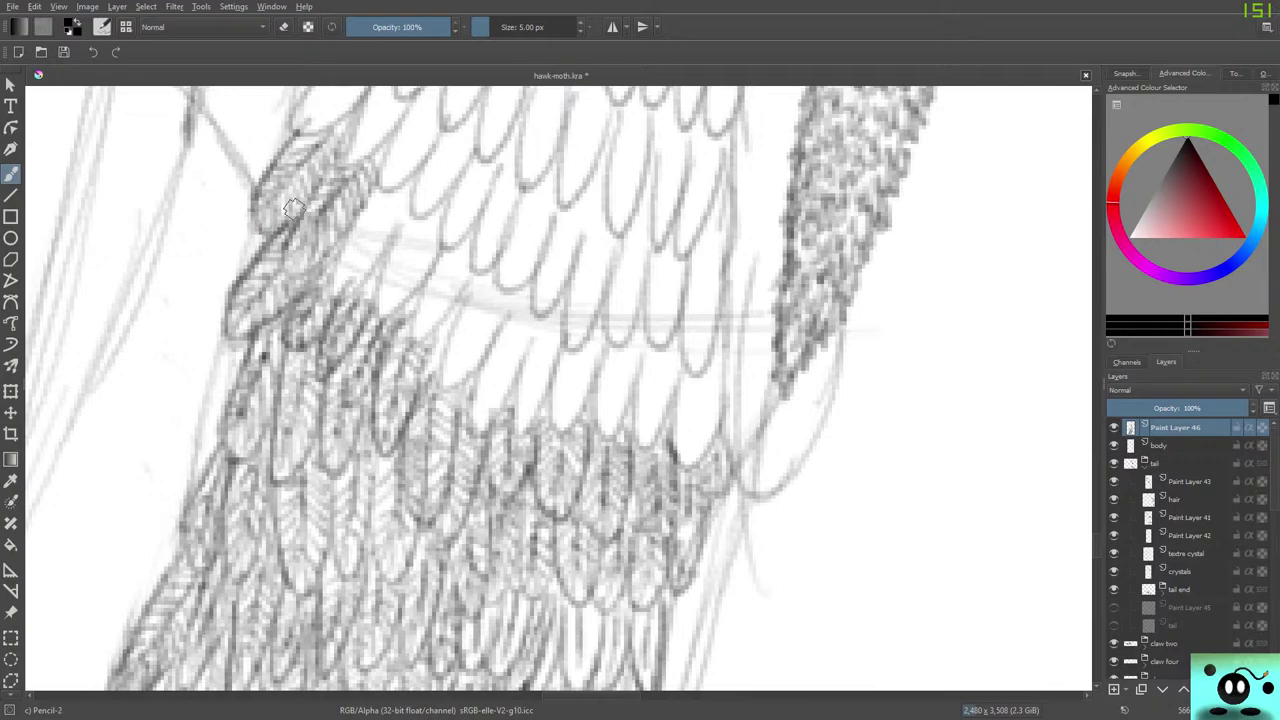
# Continue hatching the feathers along the lower curved guide line to mid-body, and deepen the shading between them.
pyautogui.moveTo(388, 195)
pyautogui.mouseDown()
pyautogui.moveTo(324, 290)
pyautogui.moveTo(344, 240)
pyautogui.moveTo(382, 202)
pyautogui.moveTo(366, 205)
pyautogui.moveTo(377, 182)
pyautogui.moveTo(316, 289)
pyautogui.moveTo(430, 217)
pyautogui.moveTo(394, 286)
pyautogui.mouseUp()
pyautogui.moveTo(427, 224)
pyautogui.mouseDown()
pyautogui.moveTo(386, 308)
pyautogui.moveTo(412, 291)
pyautogui.moveTo(440, 209)
pyautogui.moveTo(393, 261)
pyautogui.moveTo(430, 259)
pyautogui.moveTo(384, 310)
pyautogui.moveTo(379, 263)
pyautogui.mouseUp()
pyautogui.moveTo(456, 253)
pyautogui.mouseDown()
pyautogui.moveTo(414, 322)
pyautogui.moveTo(470, 250)
pyautogui.moveTo(452, 292)
pyautogui.moveTo(406, 344)
pyautogui.moveTo(412, 302)
pyautogui.moveTo(412, 324)
pyautogui.mouseUp()
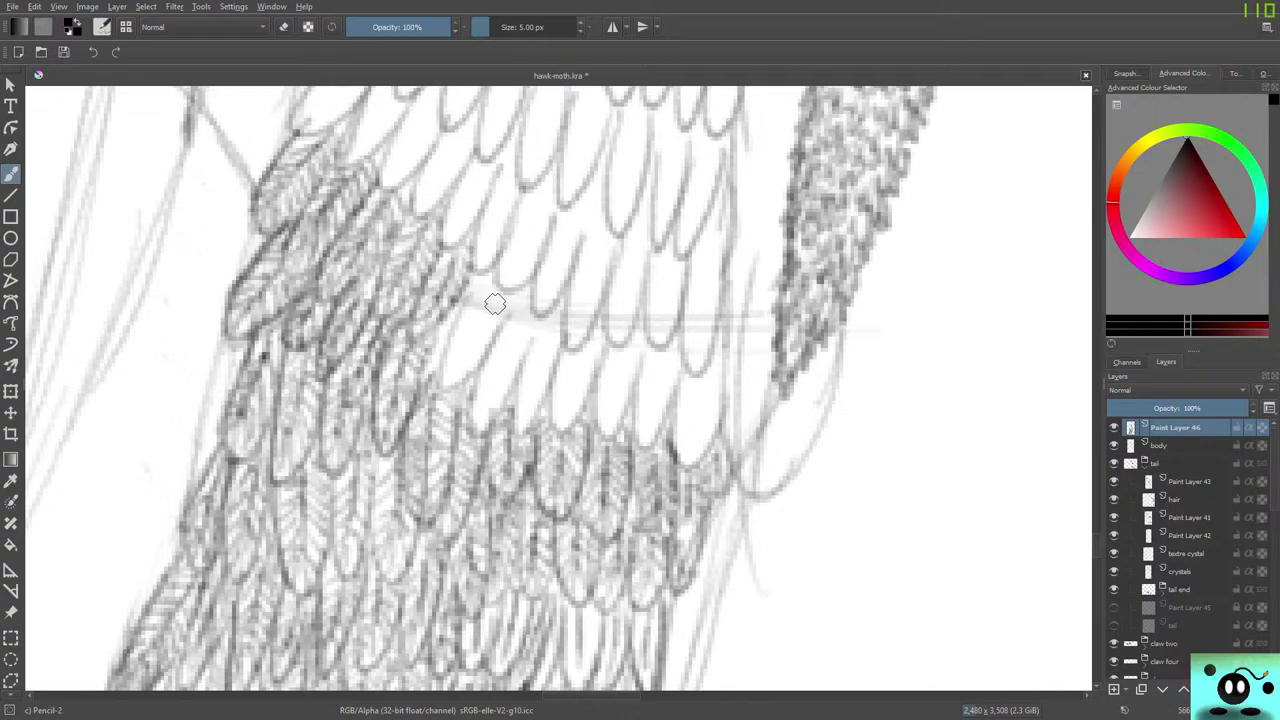
pyautogui.moveTo(495, 304)
pyautogui.mouseDown()
pyautogui.moveTo(458, 357)
pyautogui.moveTo(489, 290)
pyautogui.moveTo(453, 333)
pyautogui.moveTo(455, 380)
pyautogui.moveTo(510, 288)
pyautogui.moveTo(482, 287)
pyautogui.moveTo(485, 273)
pyautogui.moveTo(446, 340)
pyautogui.moveTo(442, 380)
pyautogui.mouseUp()
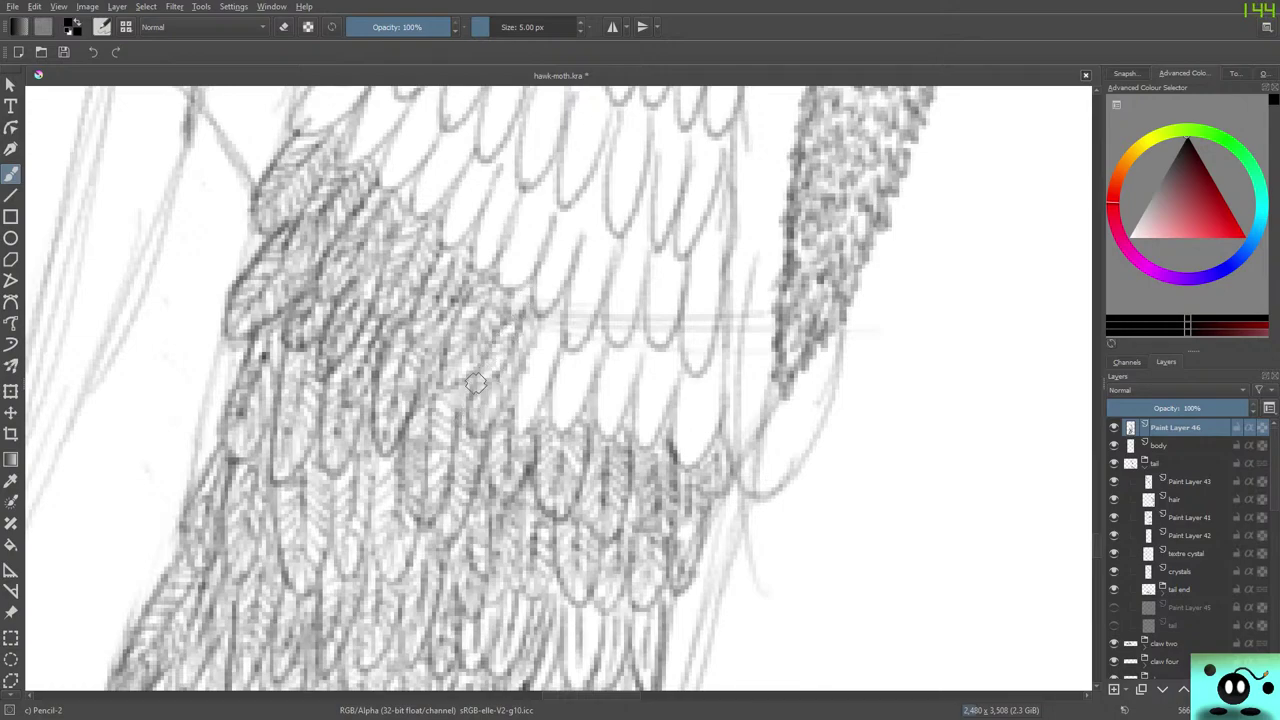
pyautogui.moveTo(533, 362)
pyautogui.mouseDown()
pyautogui.moveTo(514, 412)
pyautogui.moveTo(558, 354)
pyautogui.moveTo(557, 327)
pyautogui.moveTo(577, 357)
pyautogui.moveTo(571, 391)
pyautogui.moveTo(556, 372)
pyautogui.moveTo(560, 415)
pyautogui.moveTo(575, 370)
pyautogui.moveTo(600, 350)
pyautogui.moveTo(592, 315)
pyautogui.moveTo(595, 368)
pyautogui.moveTo(550, 430)
pyautogui.moveTo(566, 326)
pyautogui.mouseUp()
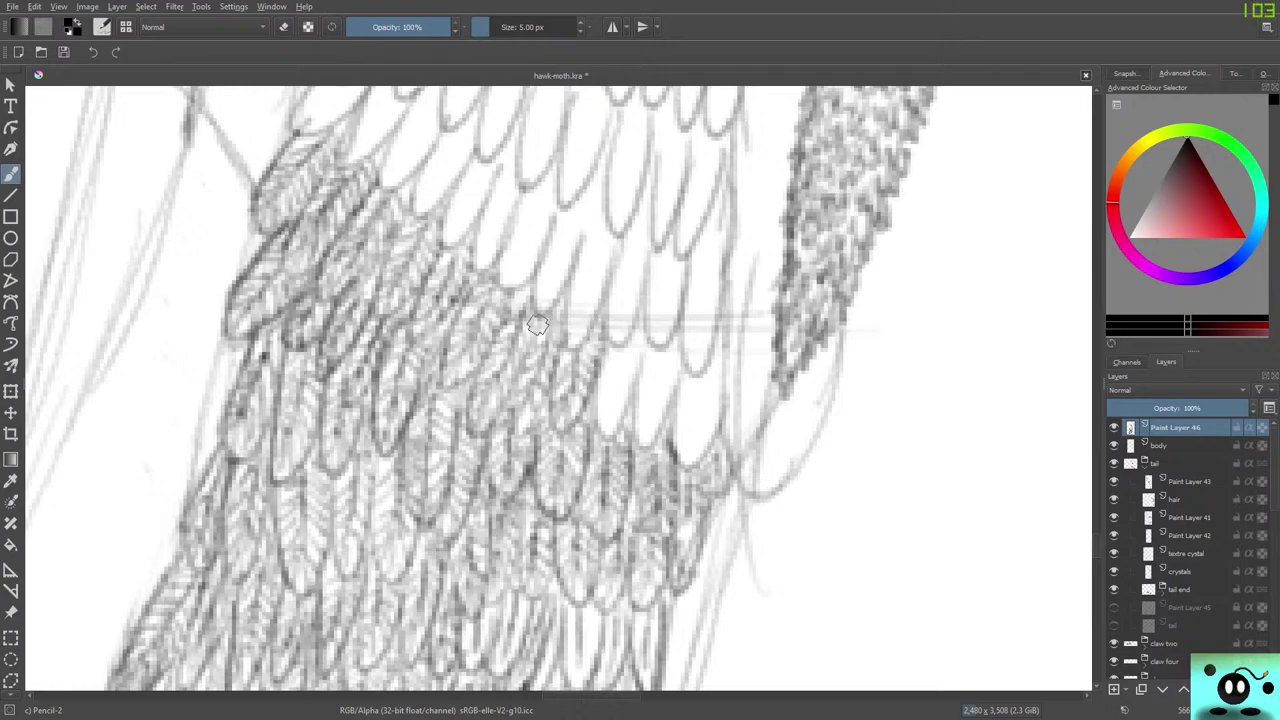
pyautogui.moveTo(512, 406)
pyautogui.mouseDown()
pyautogui.moveTo(474, 388)
pyautogui.moveTo(487, 425)
pyautogui.moveTo(541, 317)
pyautogui.moveTo(515, 402)
pyautogui.moveTo(536, 390)
pyautogui.moveTo(553, 362)
pyautogui.moveTo(441, 328)
pyautogui.moveTo(486, 358)
pyautogui.moveTo(443, 378)
pyautogui.moveTo(462, 310)
pyautogui.moveTo(485, 353)
pyautogui.moveTo(512, 290)
pyautogui.moveTo(378, 250)
pyautogui.mouseUp()
pyautogui.moveTo(453, 234)
pyautogui.mouseDown()
pyautogui.moveTo(379, 307)
pyautogui.moveTo(384, 255)
pyautogui.moveTo(417, 208)
pyautogui.moveTo(360, 262)
pyautogui.mouseUp()
pyautogui.moveTo(405, 222)
pyautogui.mouseDown()
pyautogui.moveTo(365, 266)
pyautogui.moveTo(285, 293)
pyautogui.moveTo(344, 266)
pyautogui.moveTo(320, 285)
pyautogui.mouseUp()
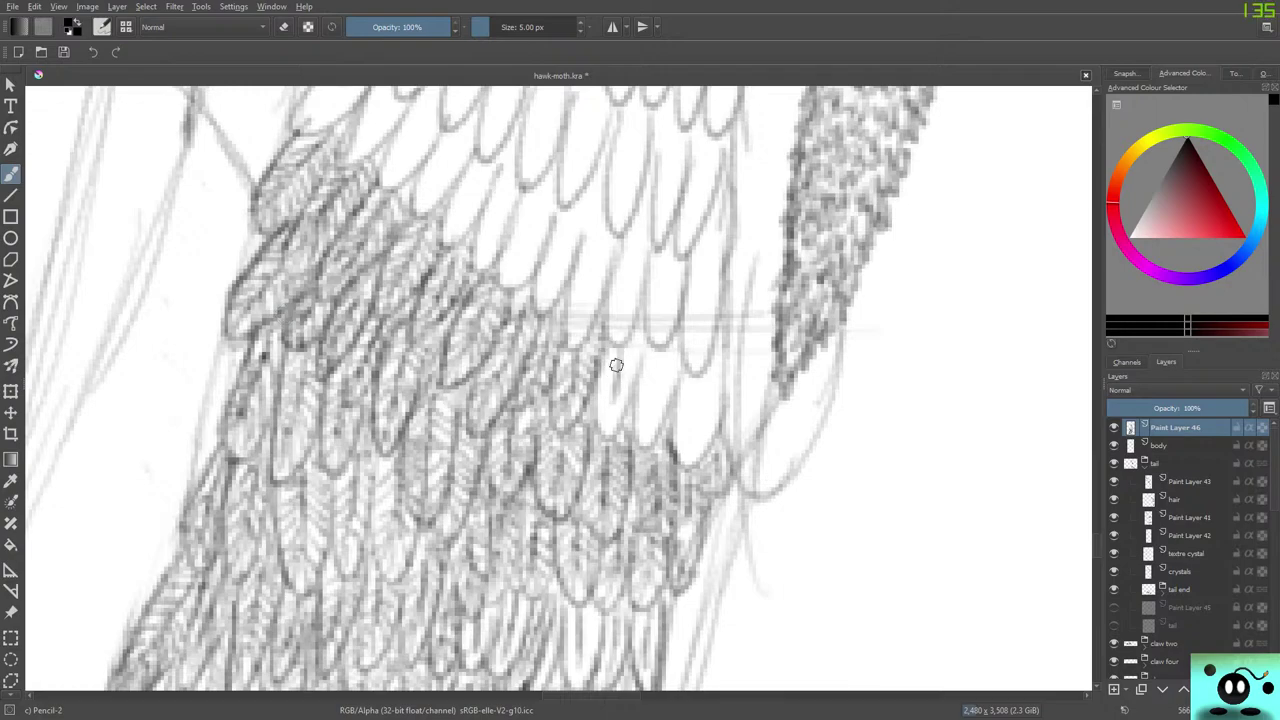
# Hatch the remaining blank feathers of the row at the lower curved guide line, out to the body's right contour.
pyautogui.moveTo(608, 390)
pyautogui.mouseDown()
pyautogui.moveTo(629, 333)
pyautogui.moveTo(640, 352)
pyautogui.moveTo(597, 373)
pyautogui.mouseUp()
pyautogui.moveTo(601, 429)
pyautogui.mouseDown()
pyautogui.moveTo(665, 339)
pyautogui.moveTo(654, 380)
pyautogui.moveTo(634, 374)
pyautogui.moveTo(641, 441)
pyautogui.moveTo(673, 338)
pyautogui.mouseUp()
pyautogui.moveTo(647, 385)
pyautogui.mouseDown()
pyautogui.moveTo(667, 362)
pyautogui.moveTo(646, 354)
pyautogui.moveTo(651, 363)
pyautogui.moveTo(646, 335)
pyautogui.mouseUp()
pyautogui.moveTo(698, 395)
pyautogui.mouseDown()
pyautogui.moveTo(692, 436)
pyautogui.moveTo(694, 381)
pyautogui.moveTo(671, 457)
pyautogui.moveTo(698, 433)
pyautogui.moveTo(718, 365)
pyautogui.mouseUp()
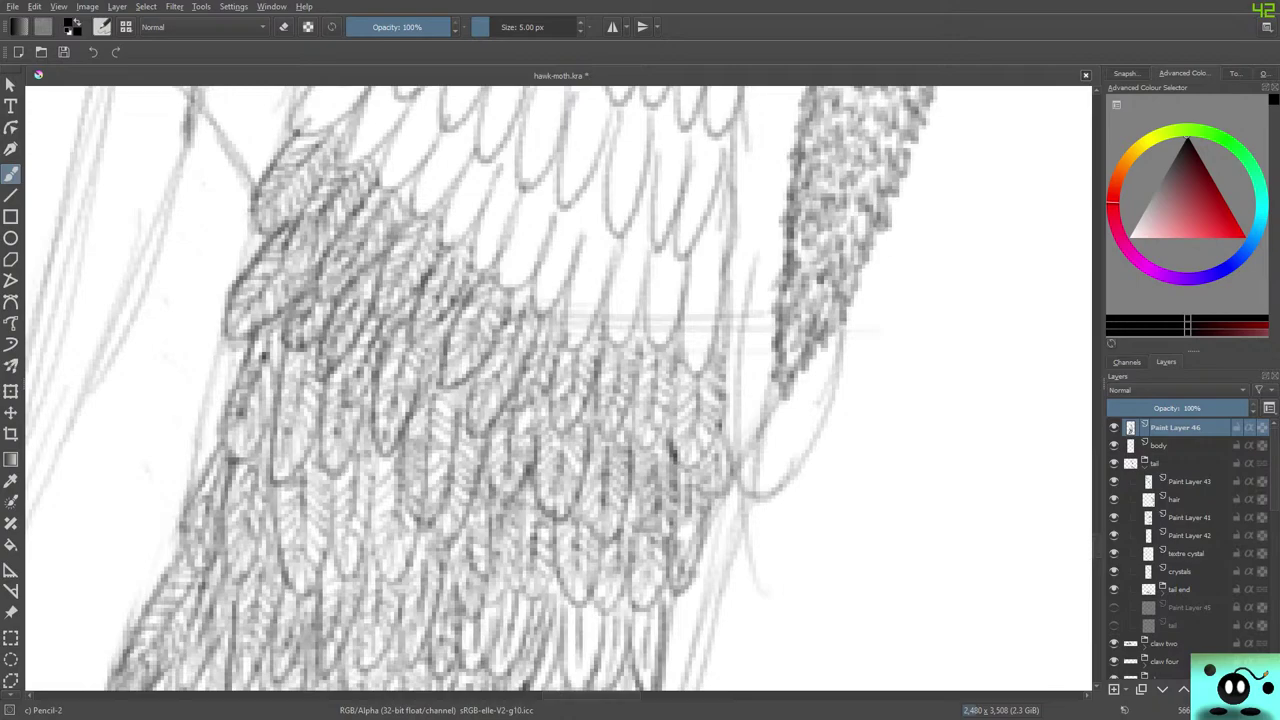
# Fill the left half of the next feather row above the lower curved guide line with barbs and shading.
pyautogui.moveTo(1097, 546); pyautogui.dragTo(1097, 536)
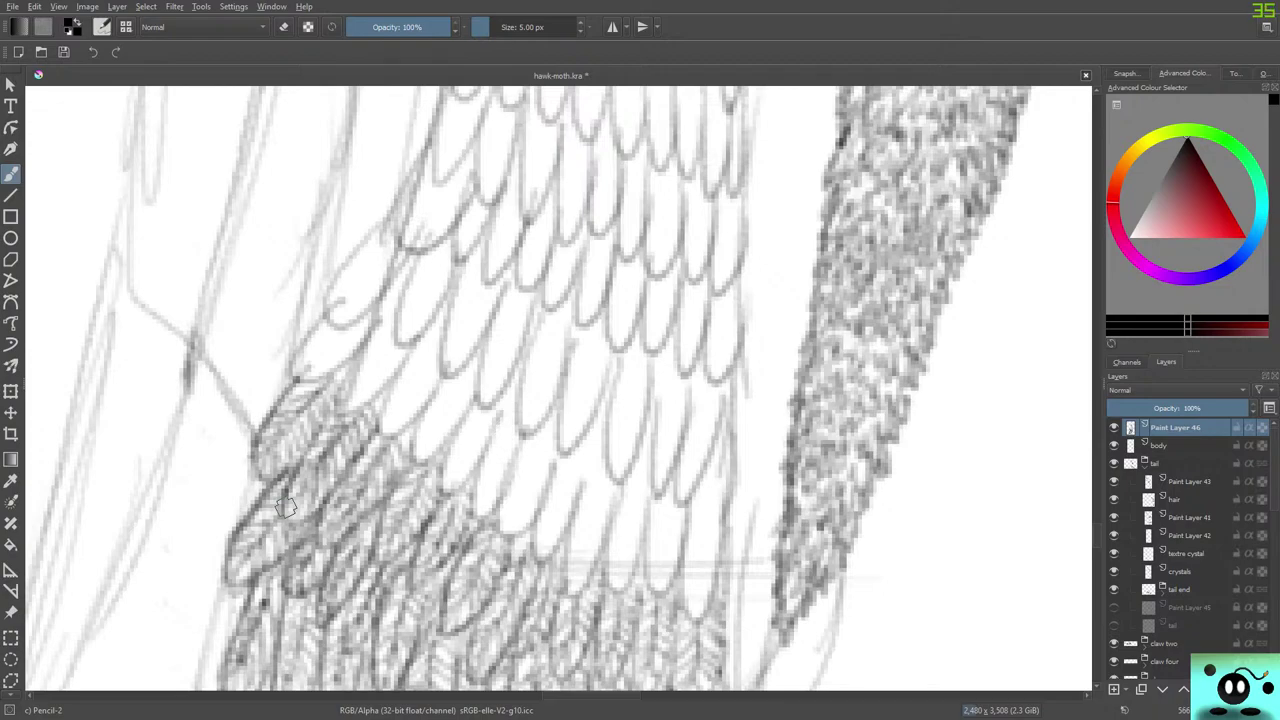
pyautogui.scroll(-5, 1086, 540)
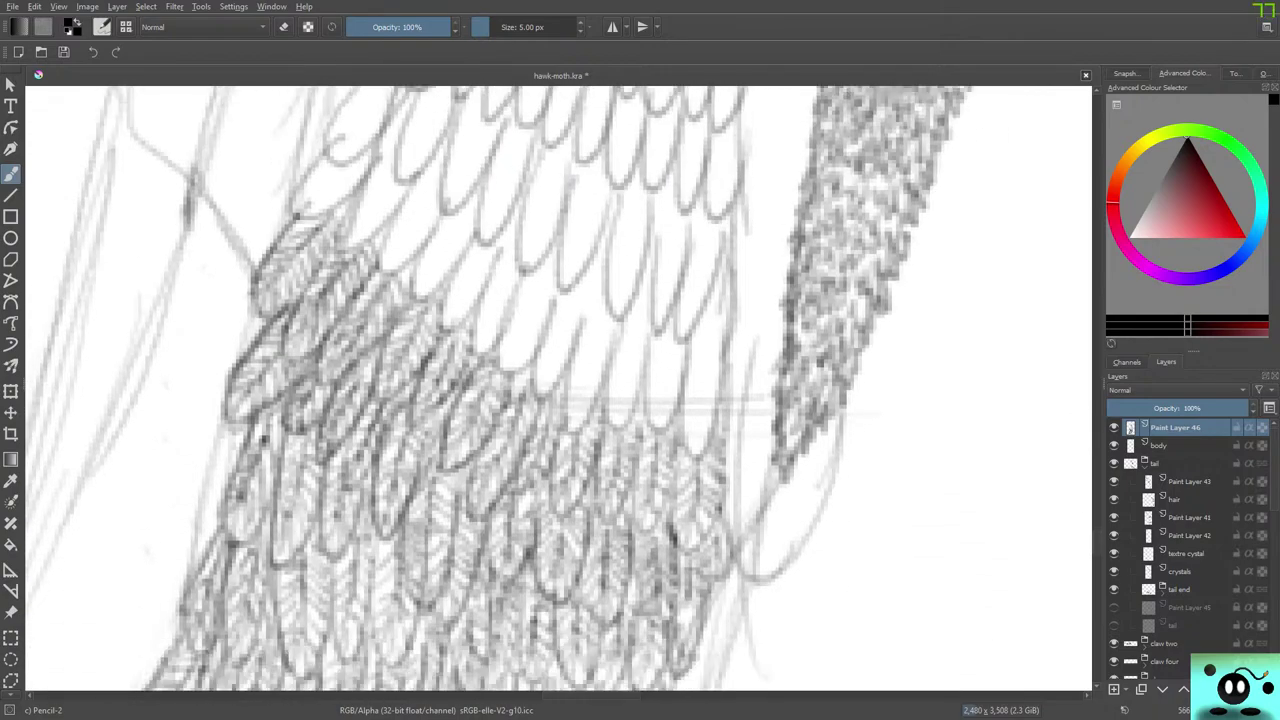
pyautogui.moveTo(674, 478)
pyautogui.mouseDown()
pyautogui.moveTo(671, 516)
pyautogui.moveTo(699, 530)
pyautogui.moveTo(704, 512)
pyautogui.moveTo(655, 481)
pyautogui.moveTo(668, 484)
pyautogui.moveTo(647, 514)
pyautogui.moveTo(632, 499)
pyautogui.moveTo(629, 438)
pyautogui.moveTo(641, 433)
pyautogui.moveTo(616, 500)
pyautogui.moveTo(594, 474)
pyautogui.mouseUp()
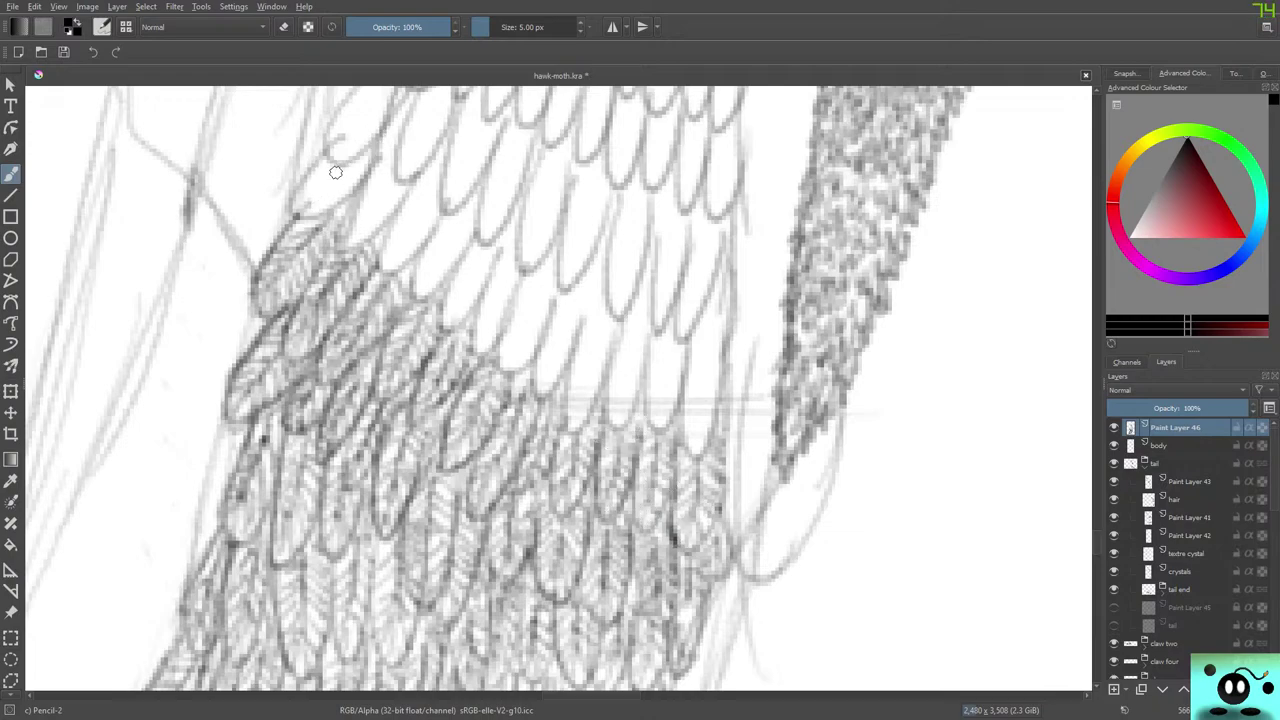
pyautogui.moveTo(313, 178)
pyautogui.mouseDown()
pyautogui.moveTo(292, 205)
pyautogui.moveTo(340, 189)
pyautogui.moveTo(351, 166)
pyautogui.moveTo(365, 171)
pyautogui.moveTo(338, 199)
pyautogui.moveTo(290, 213)
pyautogui.moveTo(292, 190)
pyautogui.moveTo(382, 187)
pyautogui.moveTo(362, 221)
pyautogui.moveTo(369, 176)
pyautogui.moveTo(369, 204)
pyautogui.moveTo(345, 233)
pyautogui.moveTo(382, 219)
pyautogui.moveTo(392, 187)
pyautogui.moveTo(389, 214)
pyautogui.moveTo(352, 251)
pyautogui.moveTo(328, 232)
pyautogui.moveTo(396, 136)
pyautogui.mouseUp()
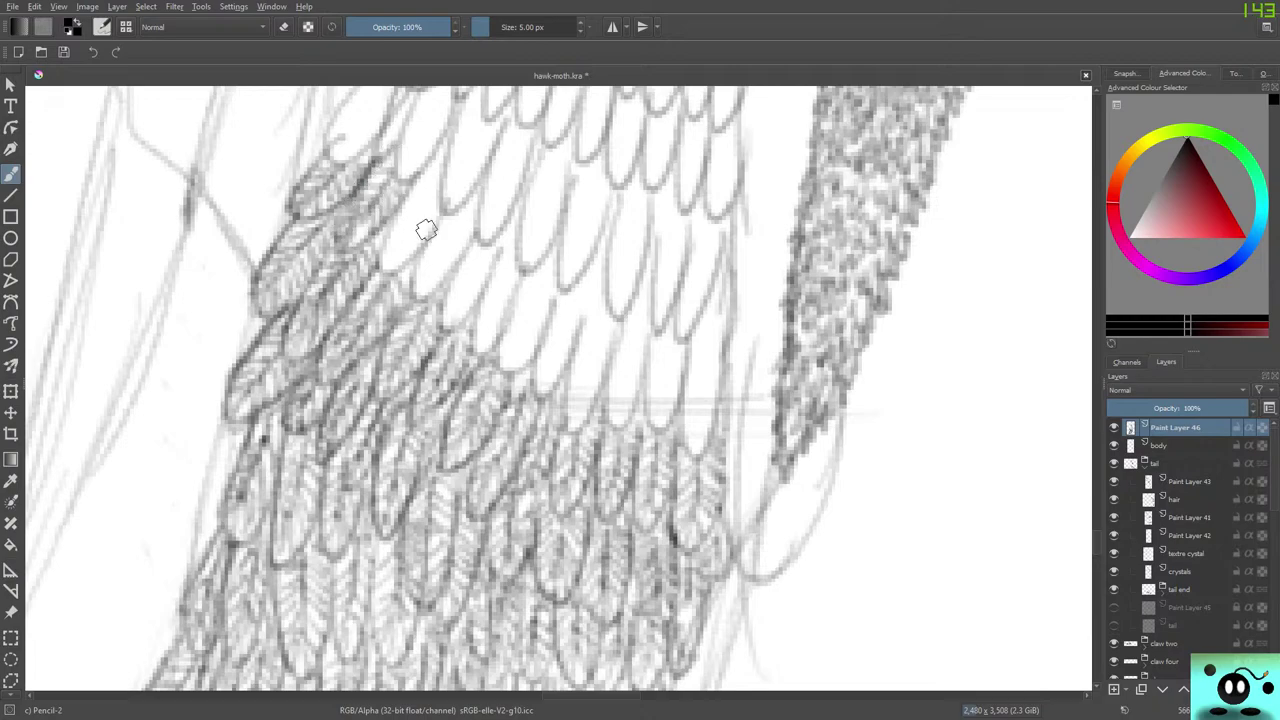
pyautogui.moveTo(426, 229)
pyautogui.mouseDown()
pyautogui.moveTo(434, 184)
pyautogui.moveTo(406, 233)
pyautogui.moveTo(412, 192)
pyautogui.moveTo(380, 246)
pyautogui.moveTo(382, 260)
pyautogui.moveTo(413, 245)
pyautogui.moveTo(434, 217)
pyautogui.moveTo(389, 278)
pyautogui.moveTo(378, 259)
pyautogui.moveTo(439, 149)
pyautogui.moveTo(411, 207)
pyautogui.mouseUp()
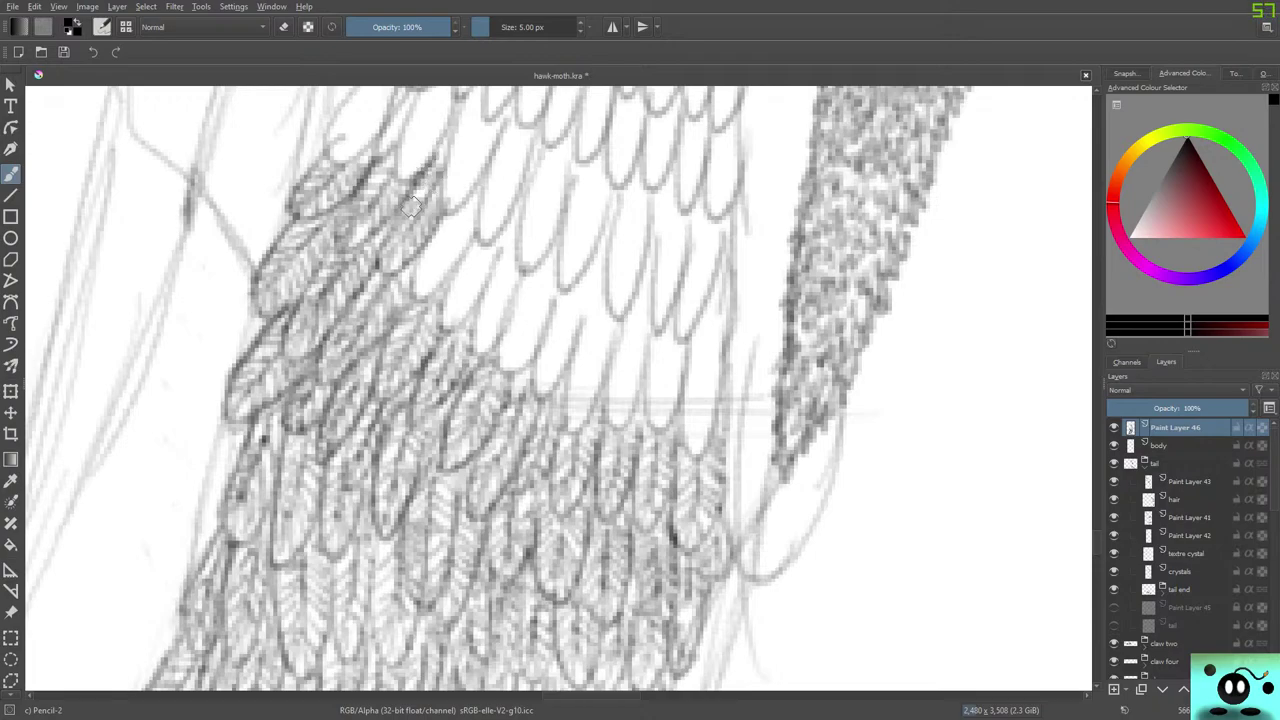
pyautogui.moveTo(467, 207)
pyautogui.mouseDown()
pyautogui.moveTo(421, 293)
pyautogui.moveTo(439, 245)
pyautogui.moveTo(428, 239)
pyautogui.mouseUp()
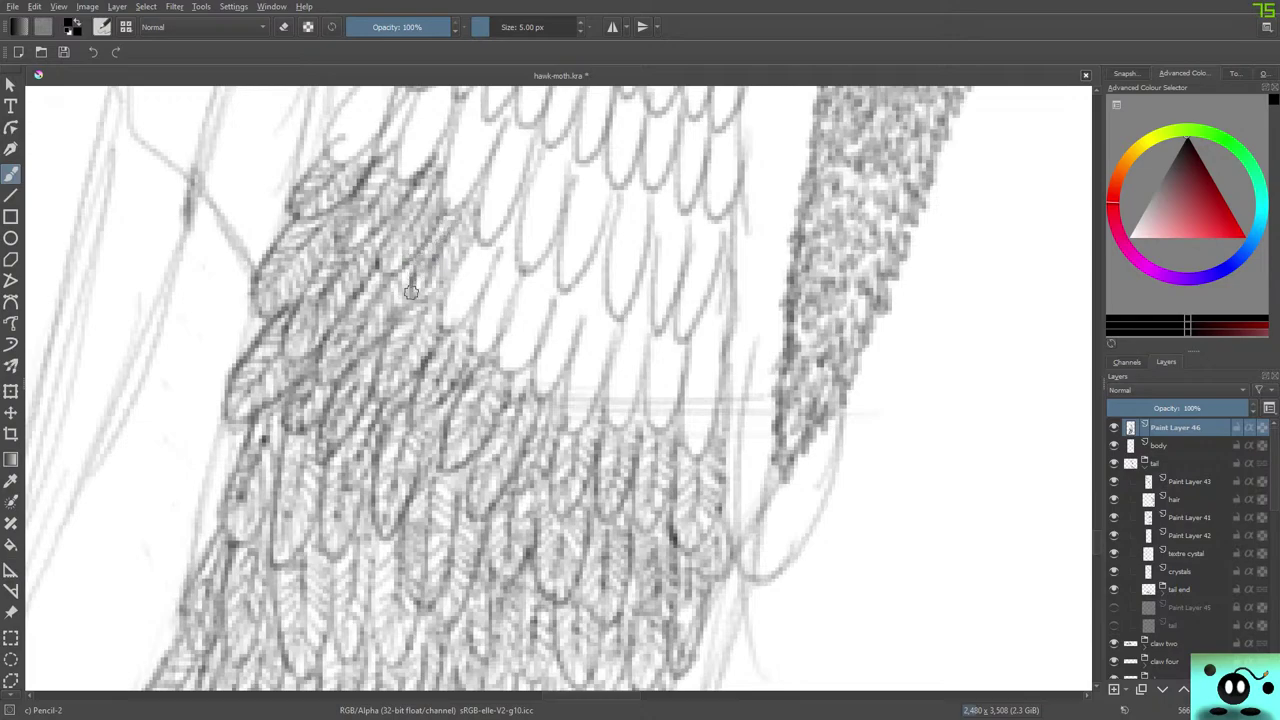
pyautogui.moveTo(411, 292)
pyautogui.mouseDown()
pyautogui.moveTo(473, 240)
pyautogui.moveTo(457, 264)
pyautogui.moveTo(483, 264)
pyautogui.moveTo(458, 301)
pyautogui.moveTo(462, 262)
pyautogui.moveTo(447, 308)
pyautogui.moveTo(480, 287)
pyautogui.moveTo(513, 223)
pyautogui.moveTo(483, 334)
pyautogui.moveTo(523, 273)
pyautogui.moveTo(482, 348)
pyautogui.moveTo(491, 235)
pyautogui.moveTo(453, 318)
pyautogui.moveTo(476, 302)
pyautogui.moveTo(452, 325)
pyautogui.moveTo(436, 315)
pyautogui.moveTo(471, 247)
pyautogui.mouseUp()
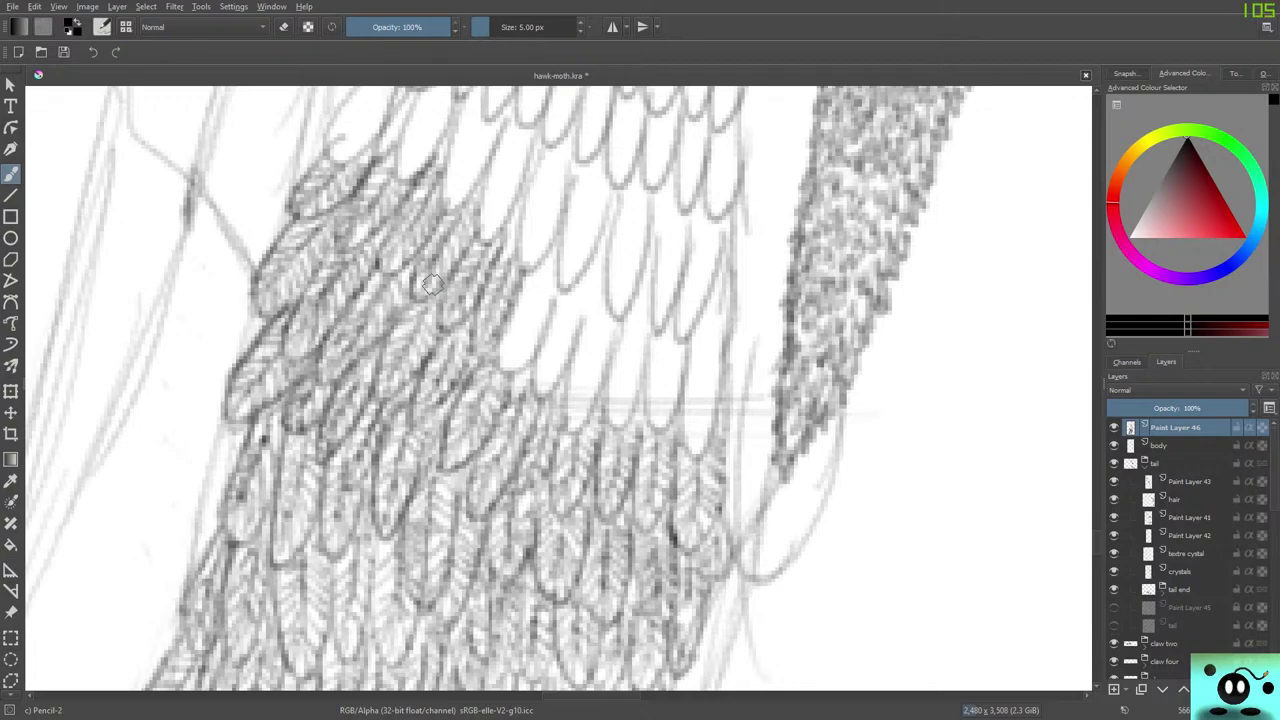
# Hatch the right half of that feather row out to the body's contour and darken the gaps between its feathers.
pyautogui.moveTo(540, 272)
pyautogui.mouseDown()
pyautogui.moveTo(510, 350)
pyautogui.moveTo(545, 318)
pyautogui.moveTo(554, 253)
pyautogui.moveTo(532, 284)
pyautogui.moveTo(557, 240)
pyautogui.moveTo(563, 297)
pyautogui.moveTo(543, 374)
pyautogui.moveTo(543, 343)
pyautogui.moveTo(570, 300)
pyautogui.moveTo(566, 334)
pyautogui.moveTo(543, 386)
pyautogui.moveTo(530, 370)
pyautogui.moveTo(538, 400)
pyautogui.moveTo(568, 362)
pyautogui.moveTo(576, 288)
pyautogui.moveTo(594, 343)
pyautogui.moveTo(566, 424)
pyautogui.moveTo(612, 341)
pyautogui.mouseUp()
pyautogui.moveTo(616, 318)
pyautogui.mouseDown()
pyautogui.moveTo(591, 409)
pyautogui.moveTo(569, 381)
pyautogui.moveTo(582, 331)
pyautogui.mouseUp()
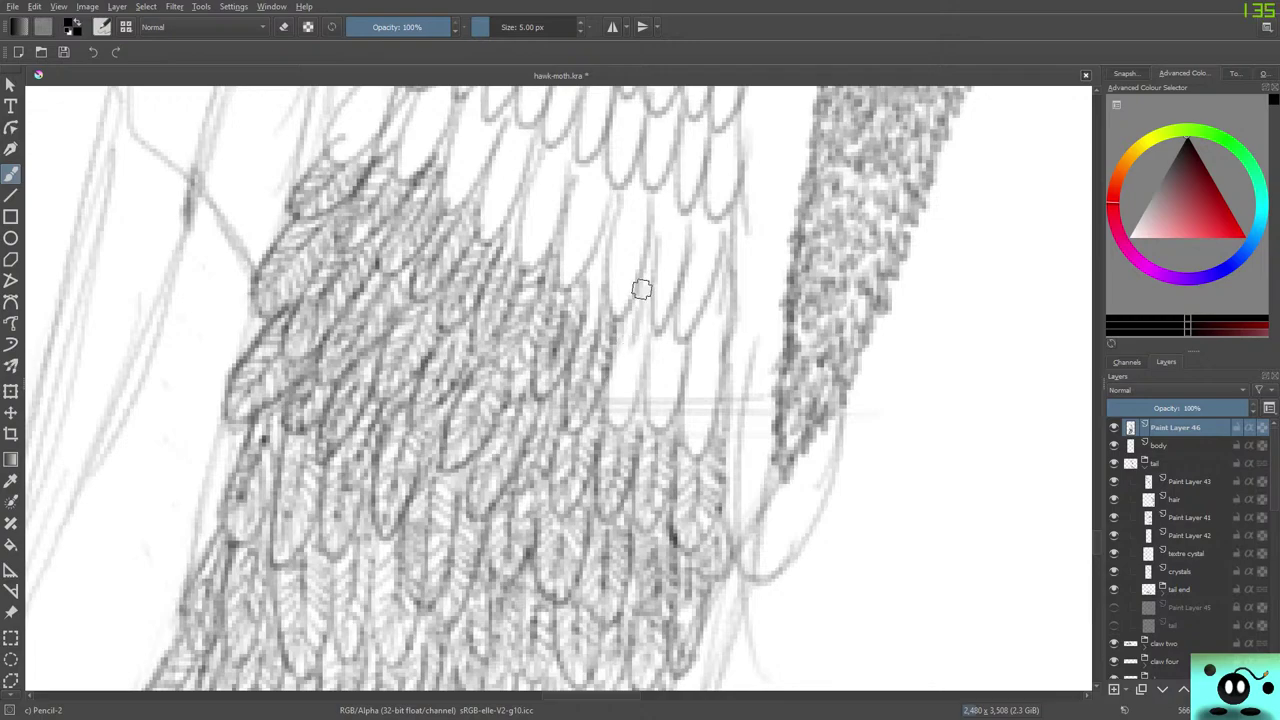
pyautogui.moveTo(641, 289)
pyautogui.mouseDown()
pyautogui.moveTo(641, 370)
pyautogui.moveTo(616, 426)
pyautogui.moveTo(605, 342)
pyautogui.moveTo(641, 309)
pyautogui.moveTo(623, 365)
pyautogui.moveTo(644, 280)
pyautogui.moveTo(654, 370)
pyautogui.moveTo(673, 364)
pyautogui.moveTo(669, 330)
pyautogui.moveTo(663, 398)
pyautogui.moveTo(683, 326)
pyautogui.moveTo(639, 374)
pyautogui.moveTo(666, 354)
pyautogui.moveTo(647, 409)
pyautogui.moveTo(678, 385)
pyautogui.moveTo(673, 337)
pyautogui.moveTo(637, 372)
pyautogui.moveTo(646, 339)
pyautogui.moveTo(646, 398)
pyautogui.moveTo(667, 364)
pyautogui.moveTo(666, 428)
pyautogui.moveTo(686, 326)
pyautogui.moveTo(707, 355)
pyautogui.moveTo(701, 409)
pyautogui.moveTo(704, 352)
pyautogui.moveTo(685, 386)
pyautogui.moveTo(696, 433)
pyautogui.moveTo(707, 299)
pyautogui.mouseUp()
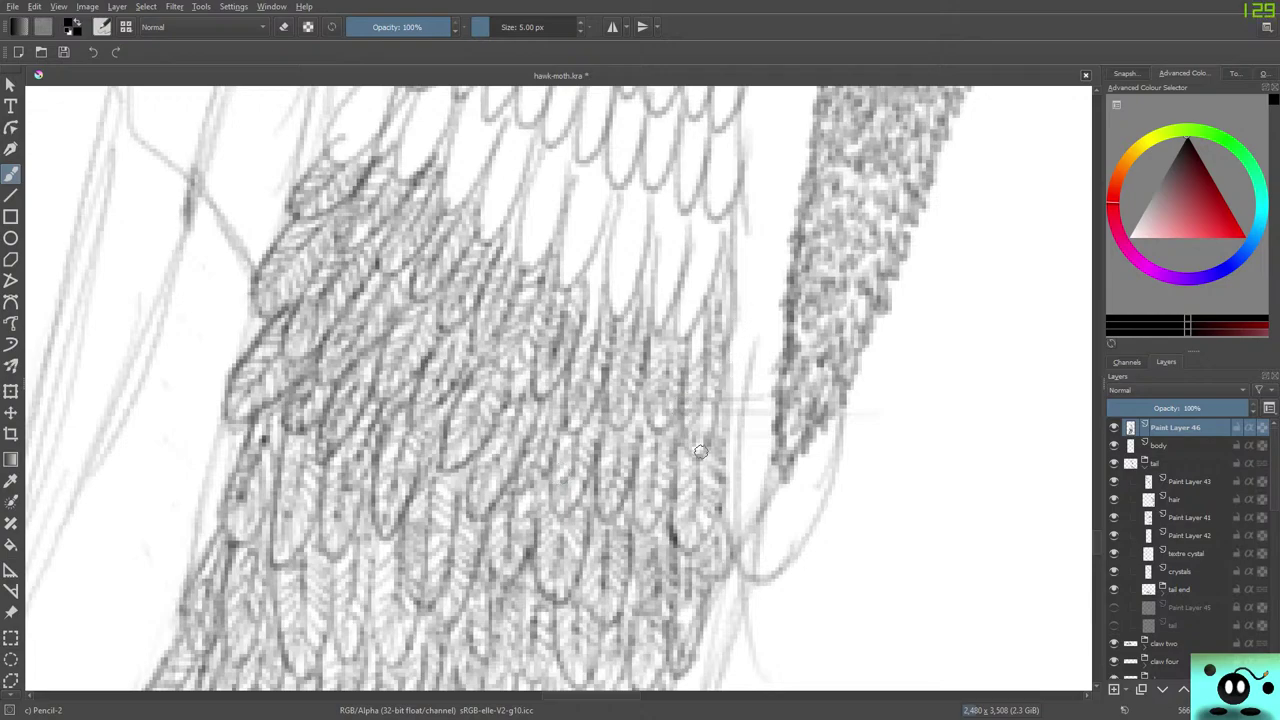
pyautogui.moveTo(722, 344); pyautogui.dragTo(712, 283)
pyautogui.moveTo(682, 364)
pyautogui.mouseDown()
pyautogui.moveTo(686, 438)
pyautogui.moveTo(700, 451)
pyautogui.moveTo(663, 421)
pyautogui.moveTo(674, 413)
pyautogui.moveTo(655, 442)
pyautogui.moveTo(636, 381)
pyautogui.moveTo(624, 418)
pyautogui.moveTo(606, 352)
pyautogui.moveTo(581, 402)
pyautogui.moveTo(604, 386)
pyautogui.moveTo(563, 398)
pyautogui.moveTo(571, 352)
pyautogui.moveTo(534, 392)
pyautogui.moveTo(490, 330)
pyautogui.moveTo(528, 392)
pyautogui.moveTo(533, 342)
pyautogui.mouseUp()
pyautogui.moveTo(530, 340)
pyautogui.mouseDown()
pyautogui.moveTo(518, 368)
pyautogui.moveTo(452, 318)
pyautogui.mouseUp()
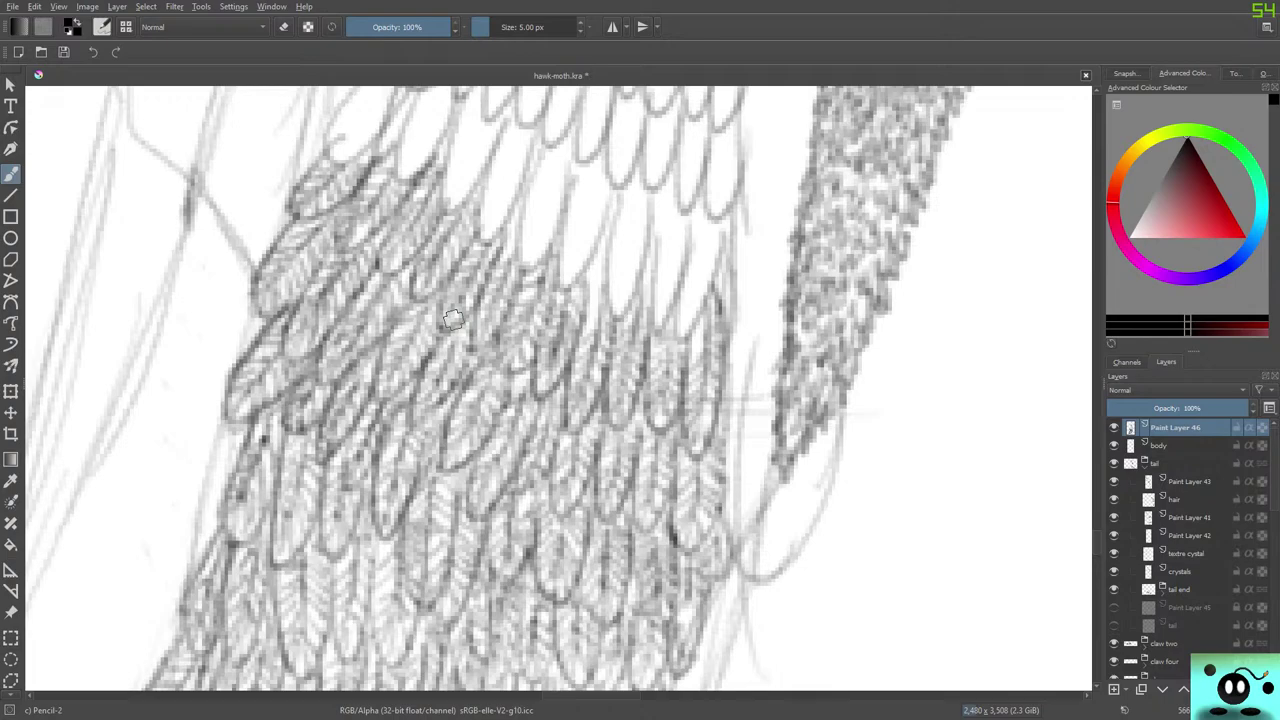
# Hatch the pointed feather on the body's left edge and the neighbouring feathers of the next row up.
pyautogui.moveTo(1097, 535)
pyautogui.mouseDown()
pyautogui.moveTo(1097, 510)
pyautogui.moveTo(1097, 529)
pyautogui.mouseUp()
pyautogui.moveTo(394, 381)
pyautogui.mouseDown()
pyautogui.moveTo(366, 399)
pyautogui.moveTo(374, 379)
pyautogui.moveTo(362, 376)
pyautogui.moveTo(342, 401)
pyautogui.moveTo(338, 425)
pyautogui.moveTo(377, 421)
pyautogui.moveTo(384, 381)
pyautogui.moveTo(399, 385)
pyautogui.moveTo(349, 445)
pyautogui.moveTo(334, 410)
pyautogui.moveTo(404, 335)
pyautogui.mouseUp()
pyautogui.moveTo(431, 423)
pyautogui.mouseDown()
pyautogui.moveTo(434, 385)
pyautogui.moveTo(424, 411)
pyautogui.moveTo(411, 408)
pyautogui.moveTo(399, 468)
pyautogui.moveTo(418, 453)
pyautogui.moveTo(432, 399)
pyautogui.moveTo(444, 408)
pyautogui.moveTo(447, 375)
pyautogui.moveTo(409, 469)
pyautogui.moveTo(399, 433)
pyautogui.moveTo(423, 375)
pyautogui.moveTo(388, 432)
pyautogui.mouseUp()
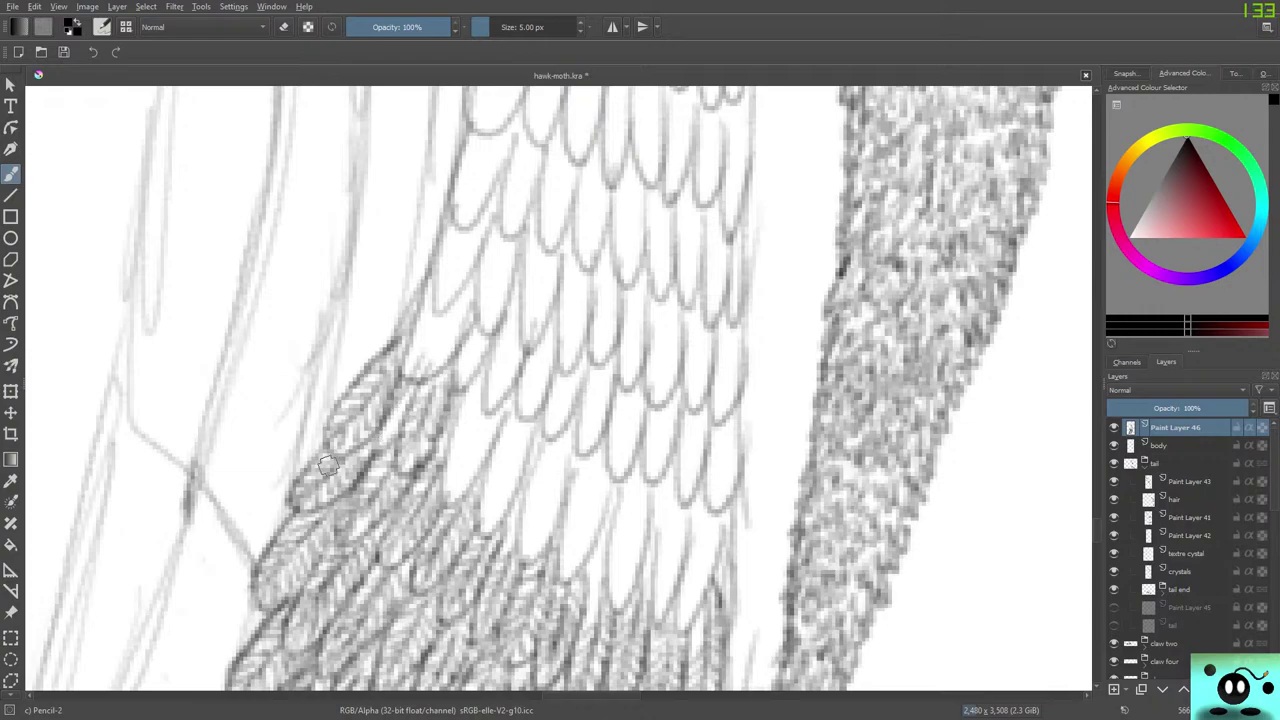
pyautogui.moveTo(474, 423)
pyautogui.mouseDown()
pyautogui.moveTo(461, 464)
pyautogui.moveTo(476, 413)
pyautogui.moveTo(442, 469)
pyautogui.moveTo(454, 469)
pyautogui.moveTo(460, 449)
pyautogui.moveTo(485, 449)
pyautogui.moveTo(489, 398)
pyautogui.moveTo(463, 390)
pyautogui.moveTo(412, 436)
pyautogui.moveTo(463, 388)
pyautogui.moveTo(443, 463)
pyautogui.moveTo(447, 512)
pyautogui.moveTo(510, 380)
pyautogui.mouseUp()
pyautogui.moveTo(370, 437)
pyautogui.mouseDown()
pyautogui.moveTo(400, 407)
pyautogui.moveTo(362, 448)
pyautogui.mouseUp()
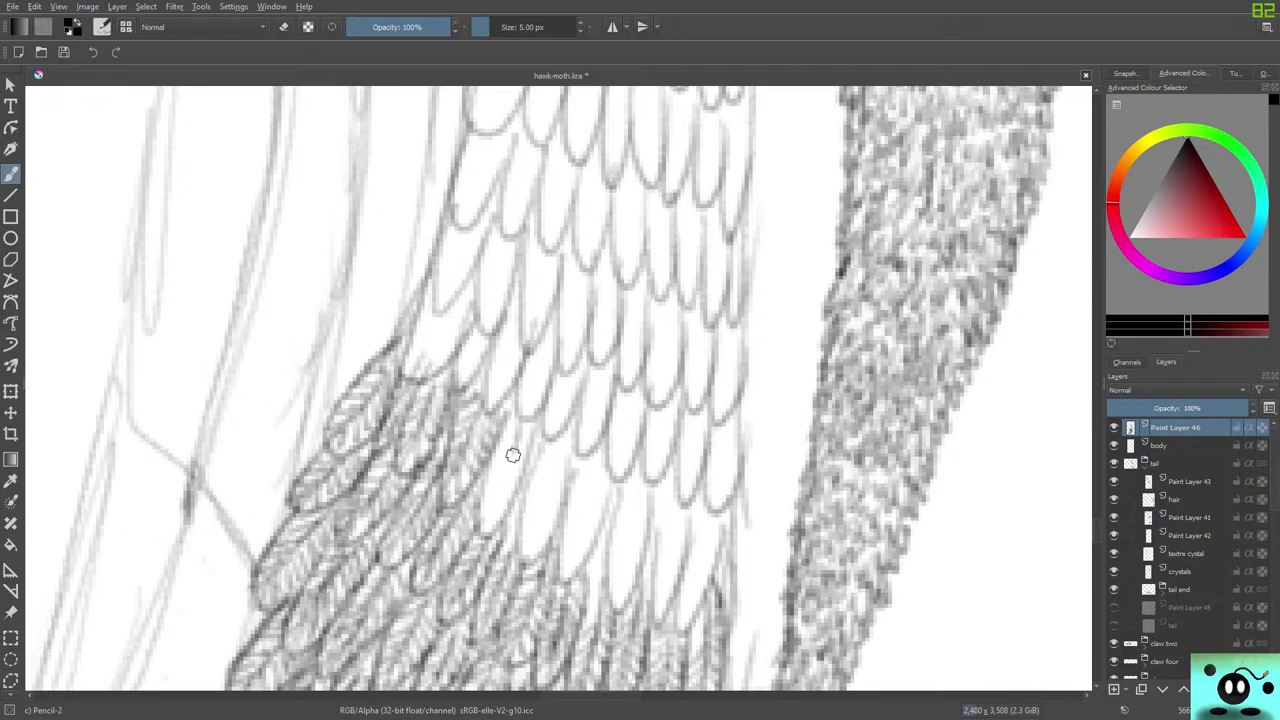
# Hatch barbs into the middle feathers of the current row, following their curved outlines.
pyautogui.moveTo(497, 492)
pyautogui.mouseDown()
pyautogui.moveTo(505, 455)
pyautogui.moveTo(486, 486)
pyautogui.moveTo(490, 526)
pyautogui.moveTo(531, 443)
pyautogui.moveTo(531, 409)
pyautogui.moveTo(508, 445)
pyautogui.moveTo(512, 409)
pyautogui.moveTo(476, 444)
pyautogui.moveTo(492, 447)
pyautogui.moveTo(482, 514)
pyautogui.moveTo(494, 524)
pyautogui.moveTo(554, 420)
pyautogui.moveTo(557, 469)
pyautogui.moveTo(533, 528)
pyautogui.mouseUp()
pyautogui.moveTo(572, 481)
pyautogui.mouseDown()
pyautogui.moveTo(526, 510)
pyautogui.moveTo(553, 447)
pyautogui.moveTo(551, 495)
pyautogui.moveTo(527, 519)
pyautogui.moveTo(538, 459)
pyautogui.moveTo(517, 512)
pyautogui.moveTo(540, 555)
pyautogui.moveTo(564, 453)
pyautogui.moveTo(543, 493)
pyautogui.moveTo(525, 492)
pyautogui.moveTo(513, 544)
pyautogui.moveTo(528, 551)
pyautogui.moveTo(550, 521)
pyautogui.moveTo(570, 425)
pyautogui.moveTo(570, 506)
pyautogui.moveTo(593, 459)
pyautogui.moveTo(592, 487)
pyautogui.moveTo(586, 523)
pyautogui.moveTo(589, 481)
pyautogui.moveTo(571, 488)
pyautogui.moveTo(579, 526)
pyautogui.moveTo(562, 564)
pyautogui.moveTo(607, 490)
pyautogui.moveTo(597, 441)
pyautogui.moveTo(610, 473)
pyautogui.moveTo(586, 556)
pyautogui.moveTo(562, 533)
pyautogui.moveTo(557, 566)
pyautogui.moveTo(579, 443)
pyautogui.mouseUp()
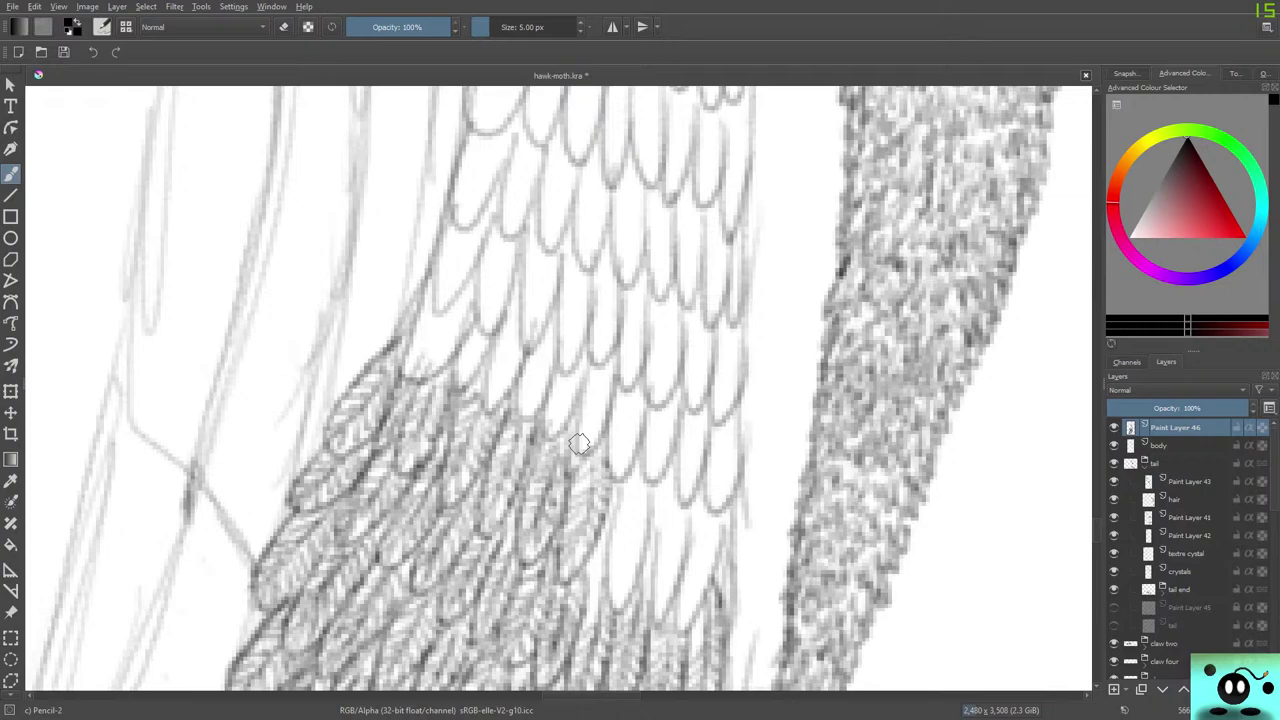
pyautogui.moveTo(579, 443)
pyautogui.mouseDown()
pyautogui.moveTo(619, 496)
pyautogui.moveTo(636, 485)
pyautogui.moveTo(623, 567)
pyautogui.moveTo(634, 494)
pyautogui.moveTo(607, 548)
pyautogui.moveTo(619, 594)
pyautogui.moveTo(645, 494)
pyautogui.moveTo(620, 496)
pyautogui.moveTo(628, 485)
pyautogui.moveTo(597, 531)
pyautogui.mouseUp()
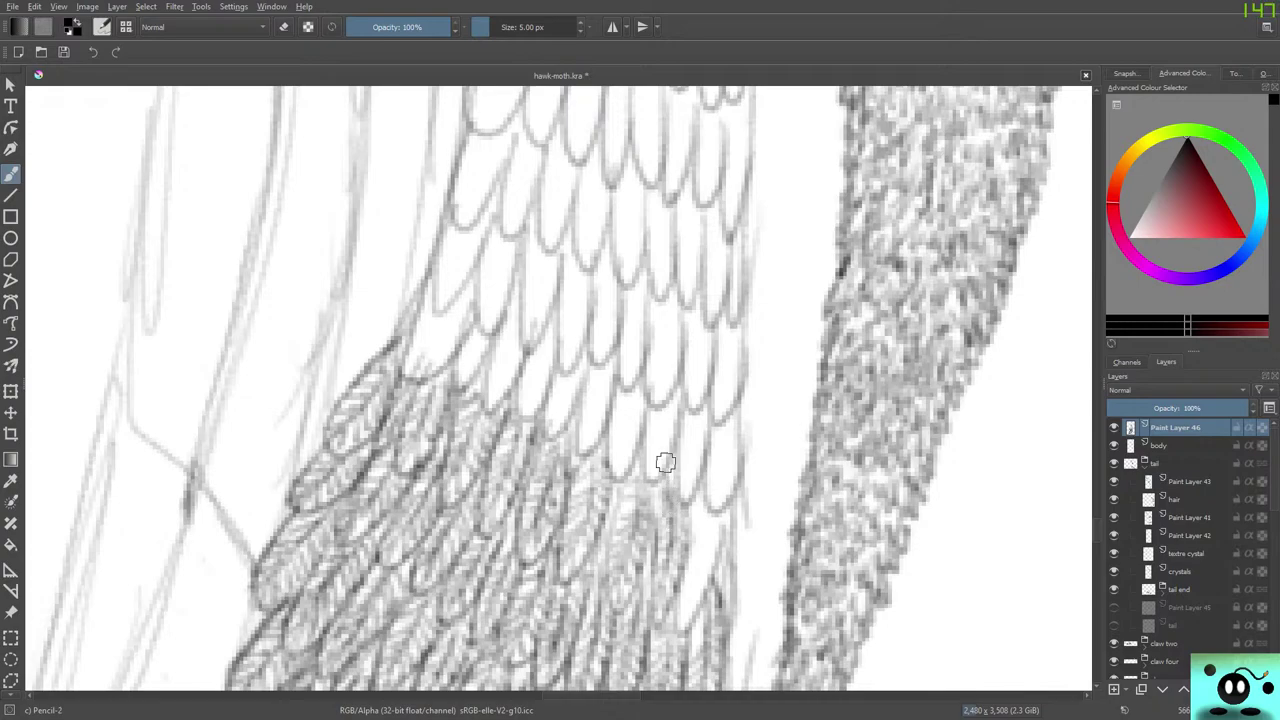
# Shade the row's remaining feathers out to the right contour, and hatch the first left-edge feather of the row above.
pyautogui.moveTo(650, 481)
pyautogui.mouseDown()
pyautogui.moveTo(593, 579)
pyautogui.moveTo(540, 622)
pyautogui.moveTo(632, 562)
pyautogui.moveTo(650, 532)
pyautogui.mouseUp()
pyautogui.moveTo(662, 476); pyautogui.dragTo(645, 537)
pyautogui.moveTo(613, 584); pyautogui.dragTo(614, 612)
pyautogui.moveTo(613, 562); pyautogui.dragTo(614, 610)
pyautogui.moveTo(613, 534)
pyautogui.mouseDown()
pyautogui.moveTo(614, 614)
pyautogui.moveTo(630, 616)
pyautogui.mouseUp()
pyautogui.moveTo(706, 510)
pyautogui.mouseDown()
pyautogui.moveTo(689, 596)
pyautogui.moveTo(713, 575)
pyautogui.moveTo(709, 526)
pyautogui.moveTo(722, 526)
pyautogui.moveTo(695, 525)
pyautogui.moveTo(699, 504)
pyautogui.moveTo(682, 566)
pyautogui.moveTo(685, 612)
pyautogui.mouseUp()
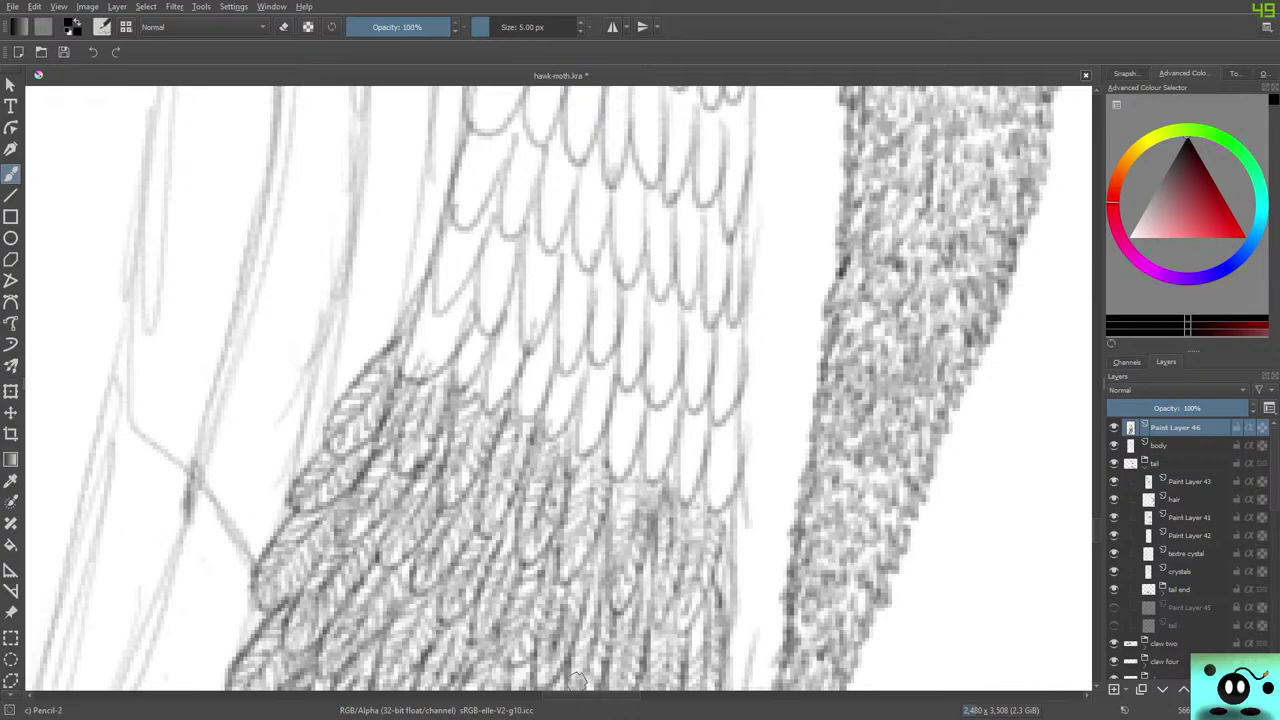
pyautogui.moveTo(452, 312)
pyautogui.mouseDown()
pyautogui.moveTo(404, 361)
pyautogui.moveTo(437, 335)
pyautogui.moveTo(454, 344)
pyautogui.moveTo(464, 302)
pyautogui.moveTo(438, 370)
pyautogui.moveTo(405, 363)
pyautogui.moveTo(429, 314)
pyautogui.mouseUp()
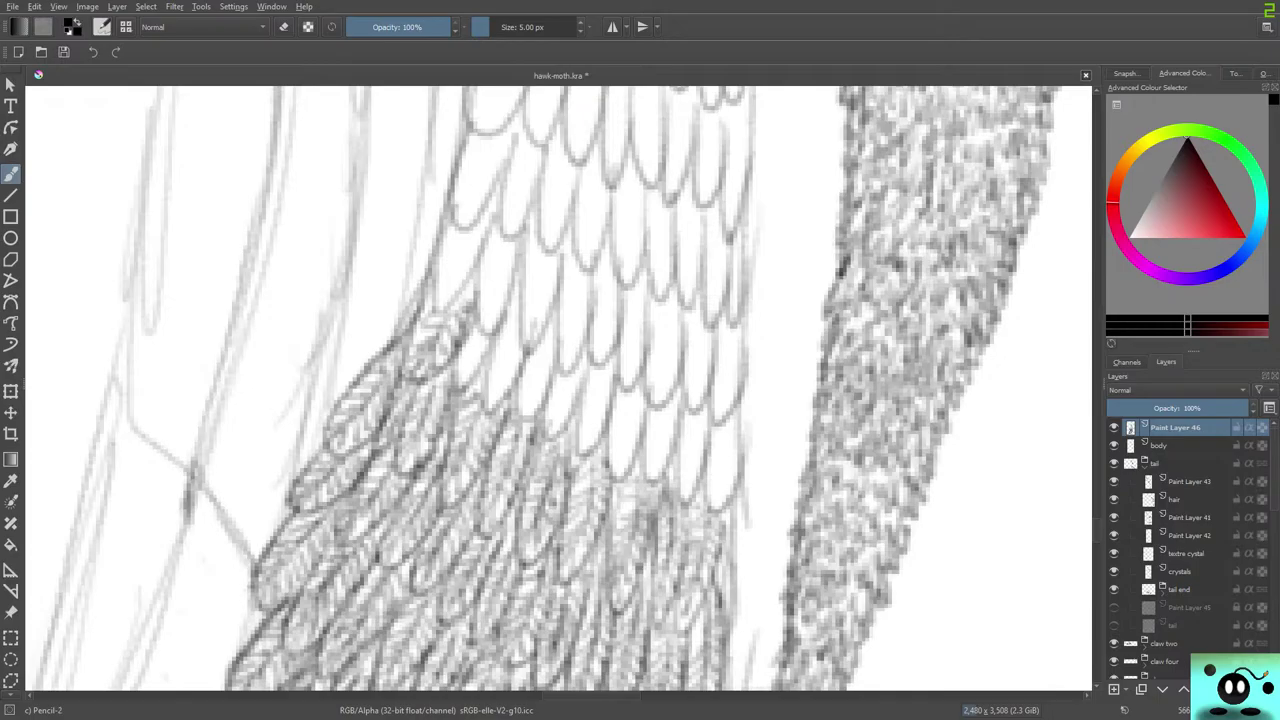
# Examine the hatched feathers on the body and lower body at several magnifications to judge the overall coverage.
pyautogui.scroll(-5, 399, 313)
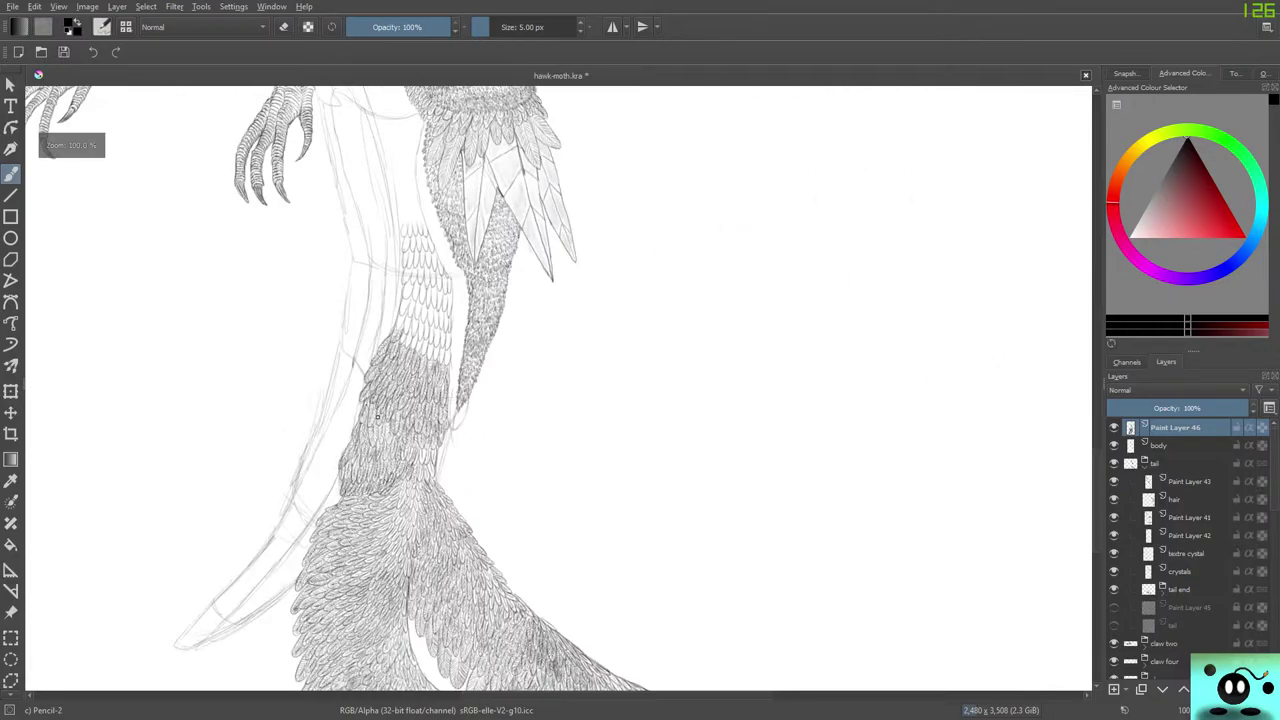
pyautogui.scroll(3, 362, 523)
pyautogui.scroll(-2, 287, 506)
pyautogui.scroll(4, 164, 588)
pyautogui.scroll(-4, 197, 494)
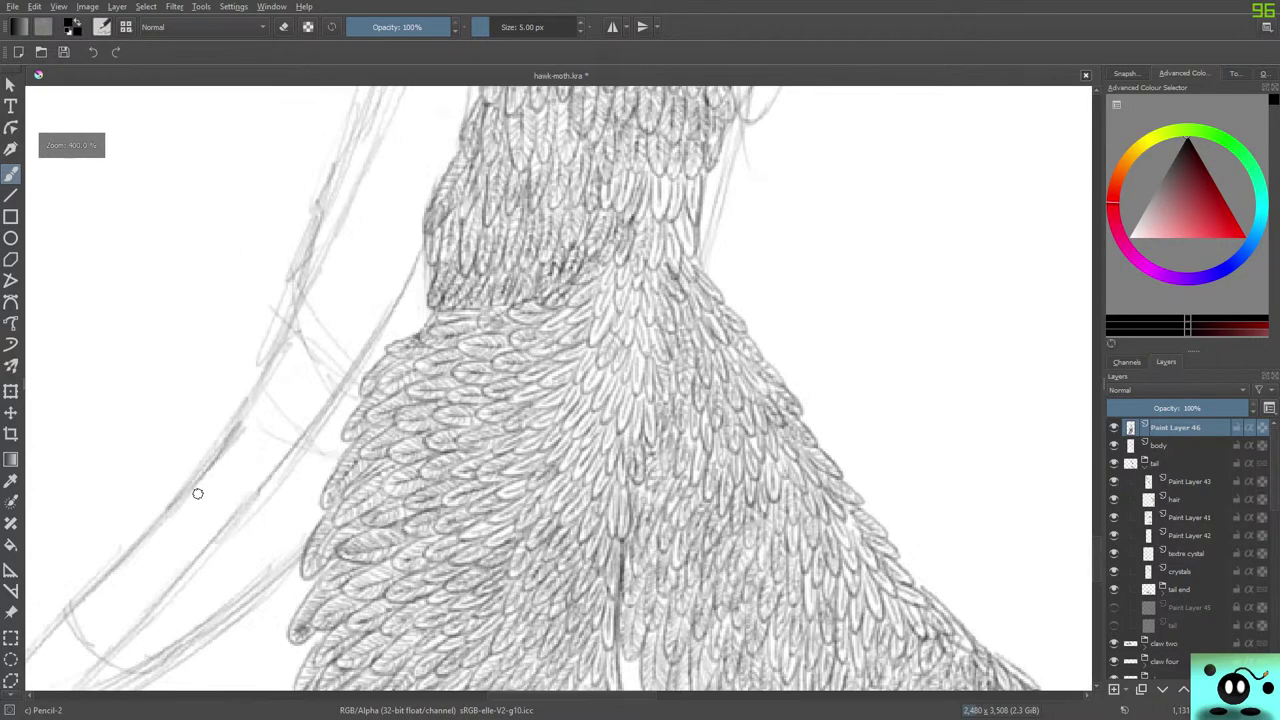
pyautogui.scroll(2, 337, 264)
pyautogui.scroll(-2, 266, 296)
pyautogui.scroll(1, 260, 310)
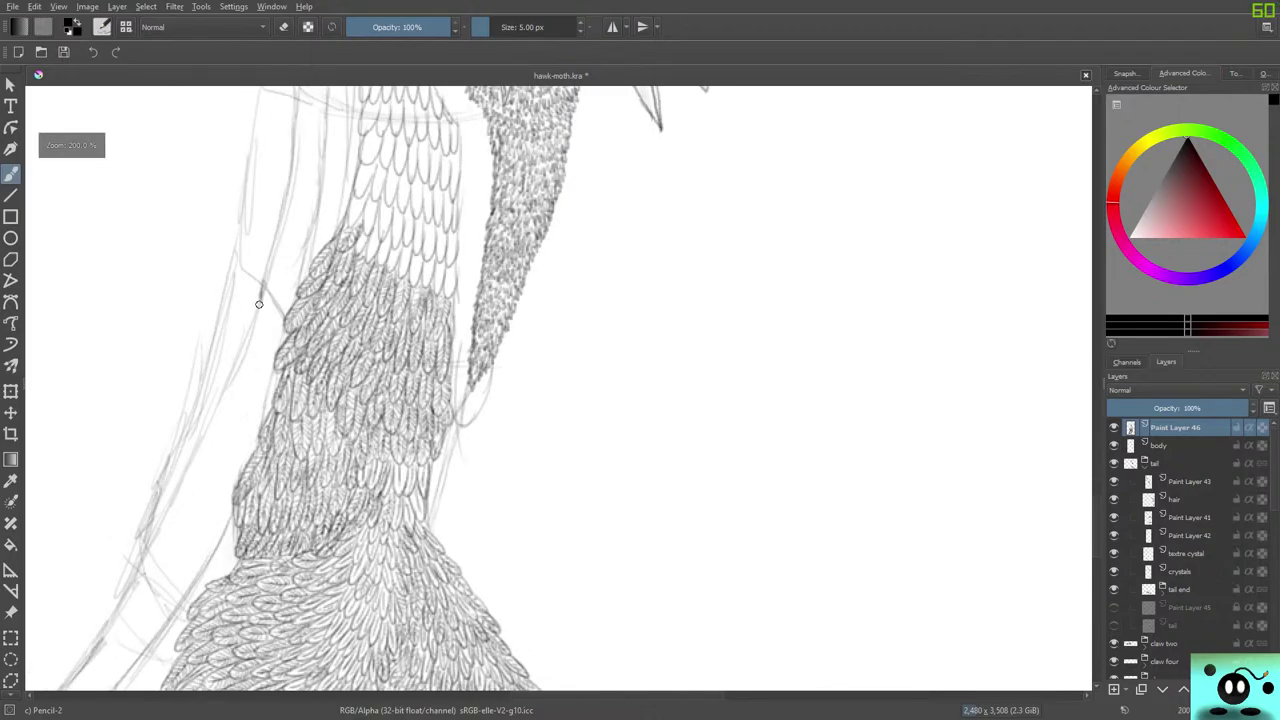
pyautogui.scroll(-1, 258, 318)
pyautogui.scroll(1, 254, 324)
pyautogui.scroll(-1, 259, 328)
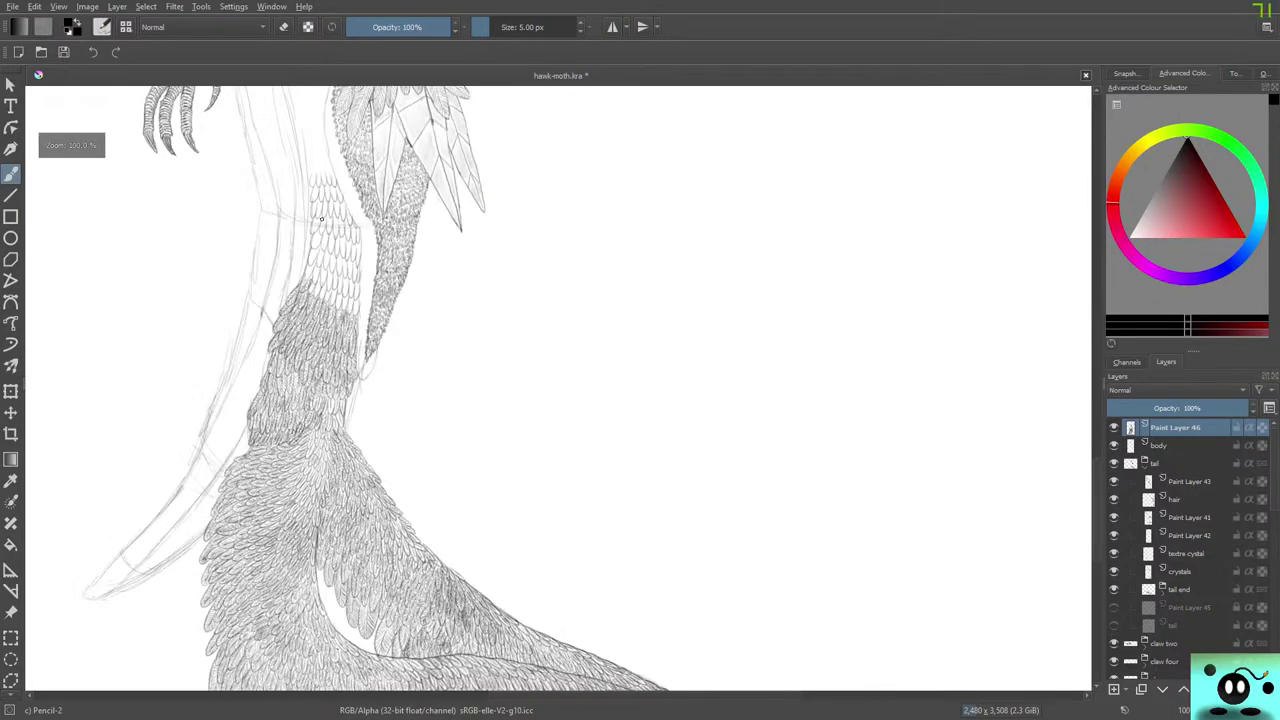
pyautogui.scroll(3, 252, 370)
pyautogui.scroll(-1, 244, 419)
pyautogui.scroll(3, 244, 419)
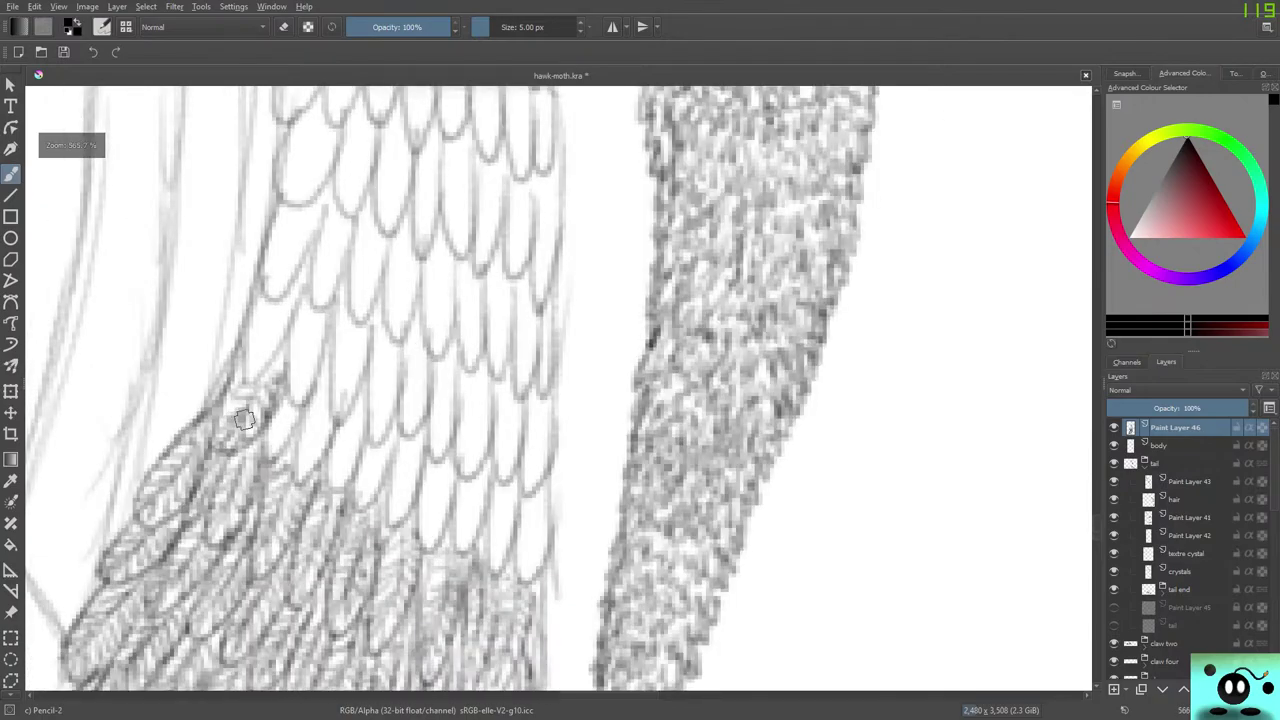
# Erase the lowest band of hatched feathers between the body and the tail fan with the Eraser Circle brush.
pyautogui.scroll(-5, 253, 466)
pyautogui.scroll(-5, 253, 466)
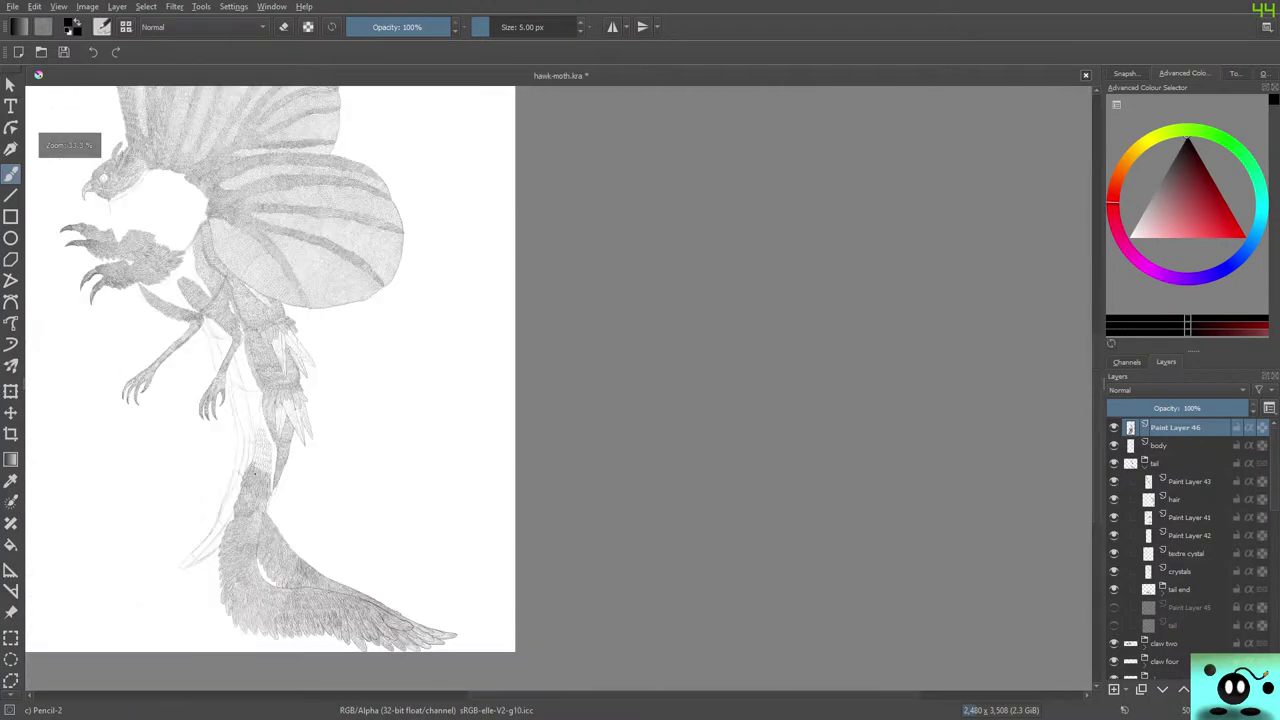
pyautogui.scroll(4, 240, 470)
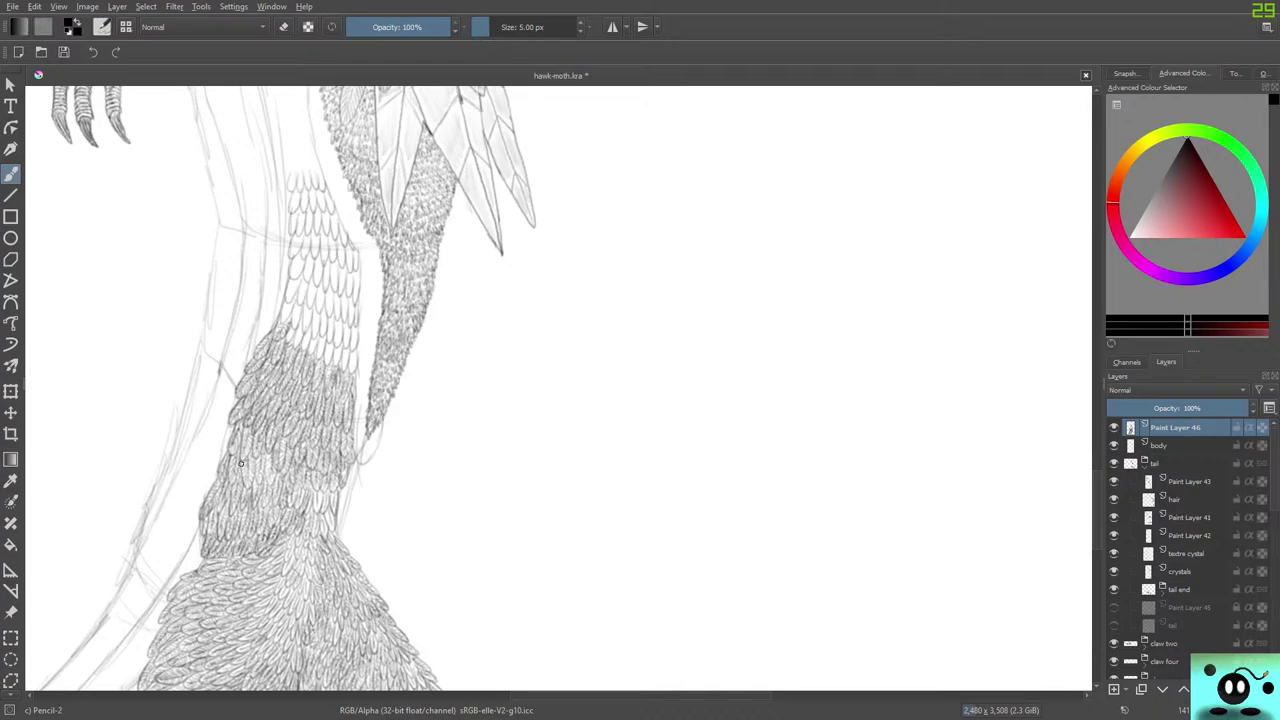
pyautogui.press('e')
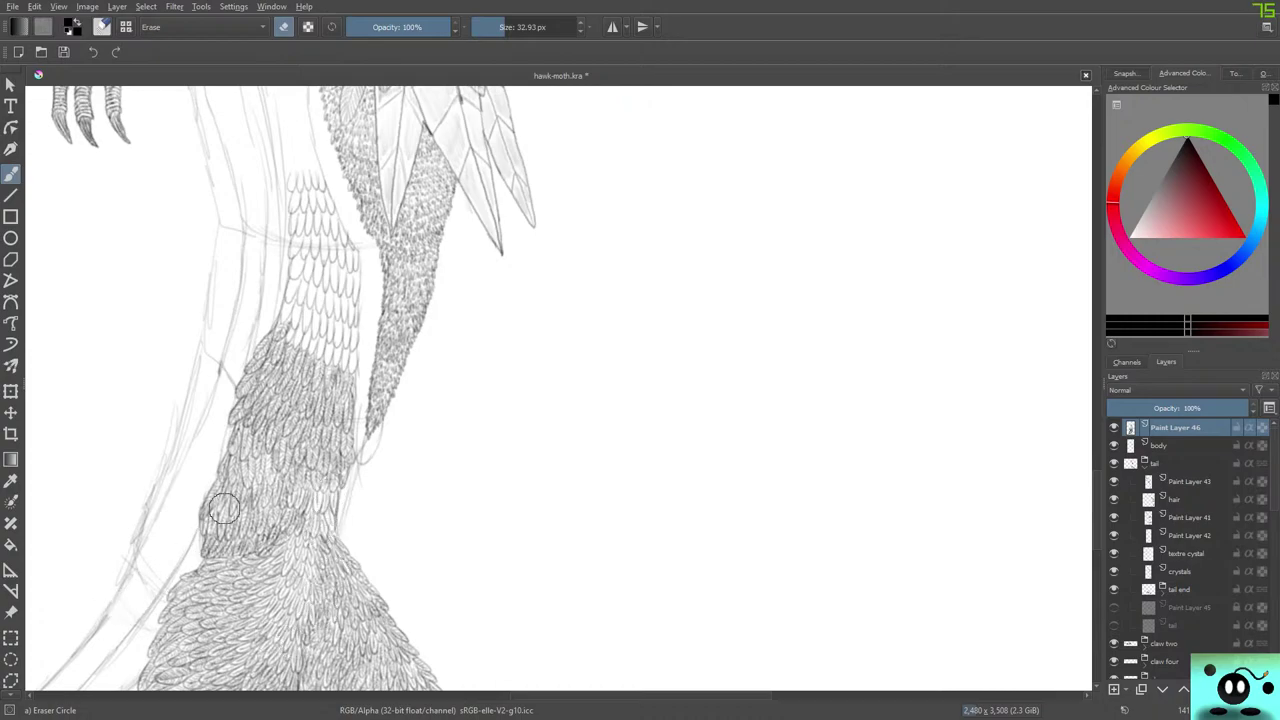
pyautogui.moveTo(217, 480)
pyautogui.mouseDown()
pyautogui.moveTo(187, 540)
pyautogui.moveTo(234, 497)
pyautogui.moveTo(194, 559)
pyautogui.moveTo(242, 509)
pyautogui.moveTo(215, 558)
pyautogui.moveTo(259, 514)
pyautogui.moveTo(228, 566)
pyautogui.moveTo(273, 517)
pyautogui.moveTo(245, 569)
pyautogui.moveTo(303, 503)
pyautogui.moveTo(284, 555)
pyautogui.moveTo(327, 508)
pyautogui.moveTo(315, 553)
pyautogui.moveTo(339, 521)
pyautogui.moveTo(324, 553)
pyautogui.moveTo(287, 544)
pyautogui.moveTo(239, 619)
pyautogui.moveTo(214, 627)
pyautogui.moveTo(201, 586)
pyautogui.moveTo(218, 500)
pyautogui.moveTo(247, 531)
pyautogui.moveTo(279, 507)
pyautogui.mouseUp()
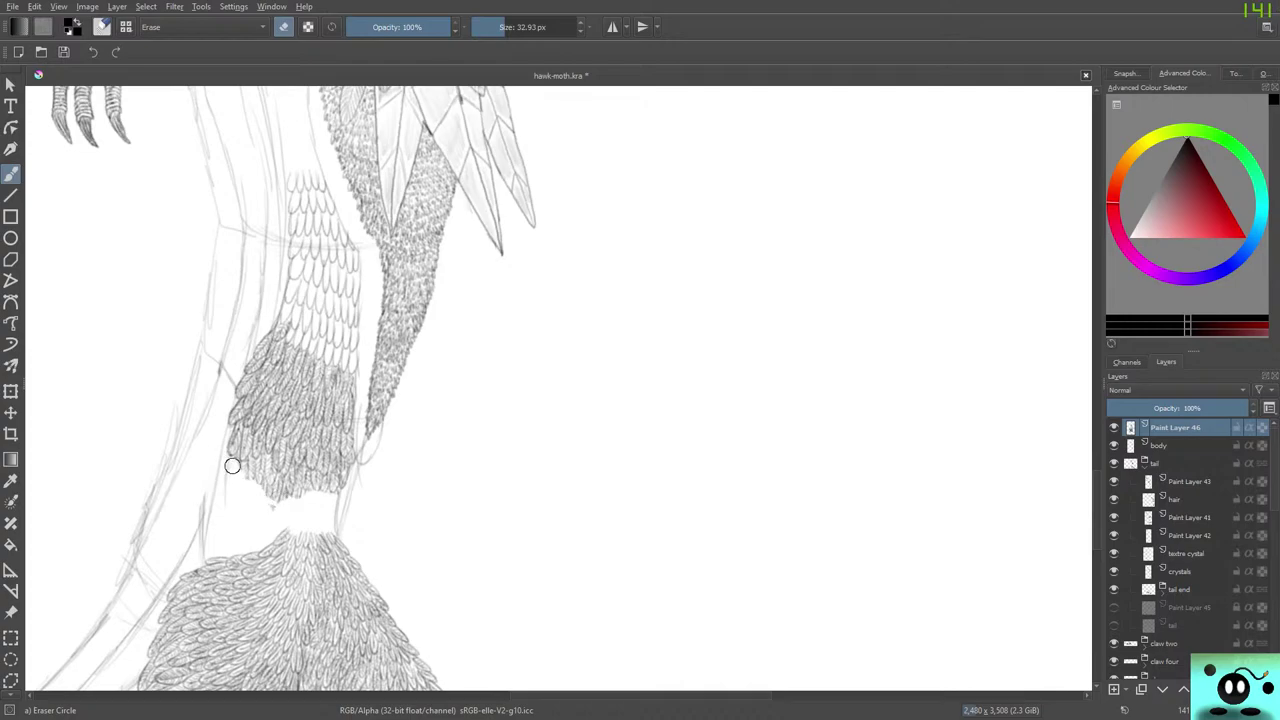
pyautogui.moveTo(246, 467)
pyautogui.mouseDown()
pyautogui.moveTo(281, 498)
pyautogui.moveTo(293, 475)
pyautogui.moveTo(304, 488)
pyautogui.moveTo(280, 510)
pyautogui.moveTo(326, 491)
pyautogui.mouseUp()
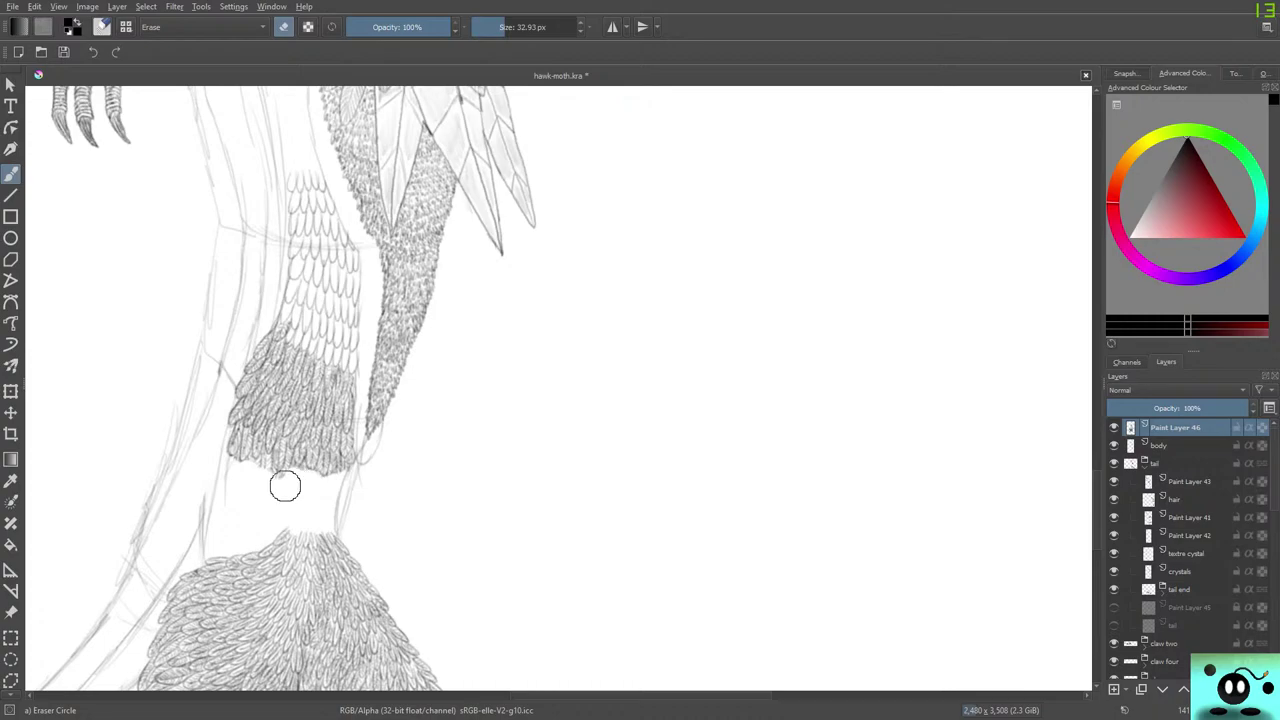
# Trim the ragged lower edge of the body plumage around individual rounded feather tips, and save the drawing.
pyautogui.scroll(4, 284, 485)
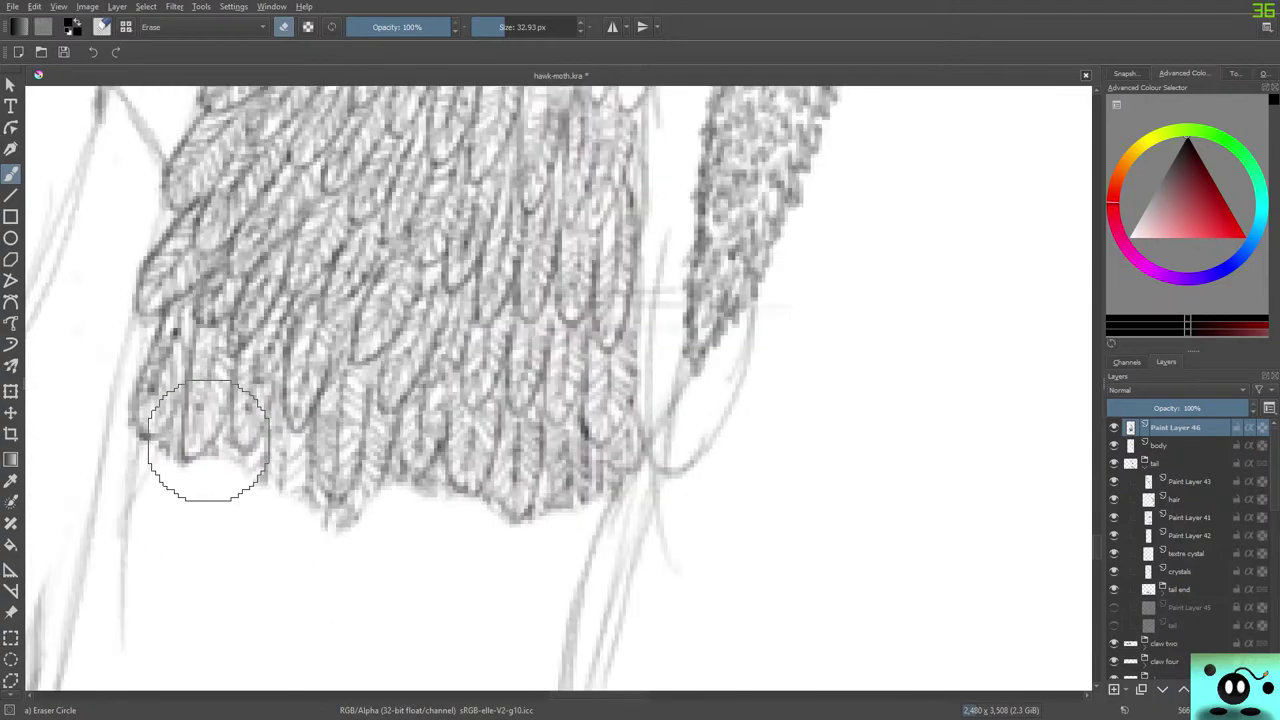
pyautogui.moveTo(257, 534)
pyautogui.mouseDown()
pyautogui.moveTo(279, 452)
pyautogui.moveTo(287, 492)
pyautogui.moveTo(290, 442)
pyautogui.moveTo(286, 517)
pyautogui.moveTo(298, 441)
pyautogui.moveTo(296, 502)
pyautogui.moveTo(291, 455)
pyautogui.moveTo(334, 533)
pyautogui.moveTo(369, 491)
pyautogui.moveTo(330, 518)
pyautogui.moveTo(245, 497)
pyautogui.moveTo(284, 440)
pyautogui.moveTo(278, 410)
pyautogui.moveTo(249, 481)
pyautogui.moveTo(219, 473)
pyautogui.moveTo(225, 462)
pyautogui.moveTo(176, 491)
pyautogui.moveTo(159, 462)
pyautogui.moveTo(170, 464)
pyautogui.moveTo(171, 436)
pyautogui.moveTo(174, 459)
pyautogui.moveTo(176, 426)
pyautogui.moveTo(147, 466)
pyautogui.mouseUp()
pyautogui.moveTo(430, 497); pyautogui.dragTo(435, 484)
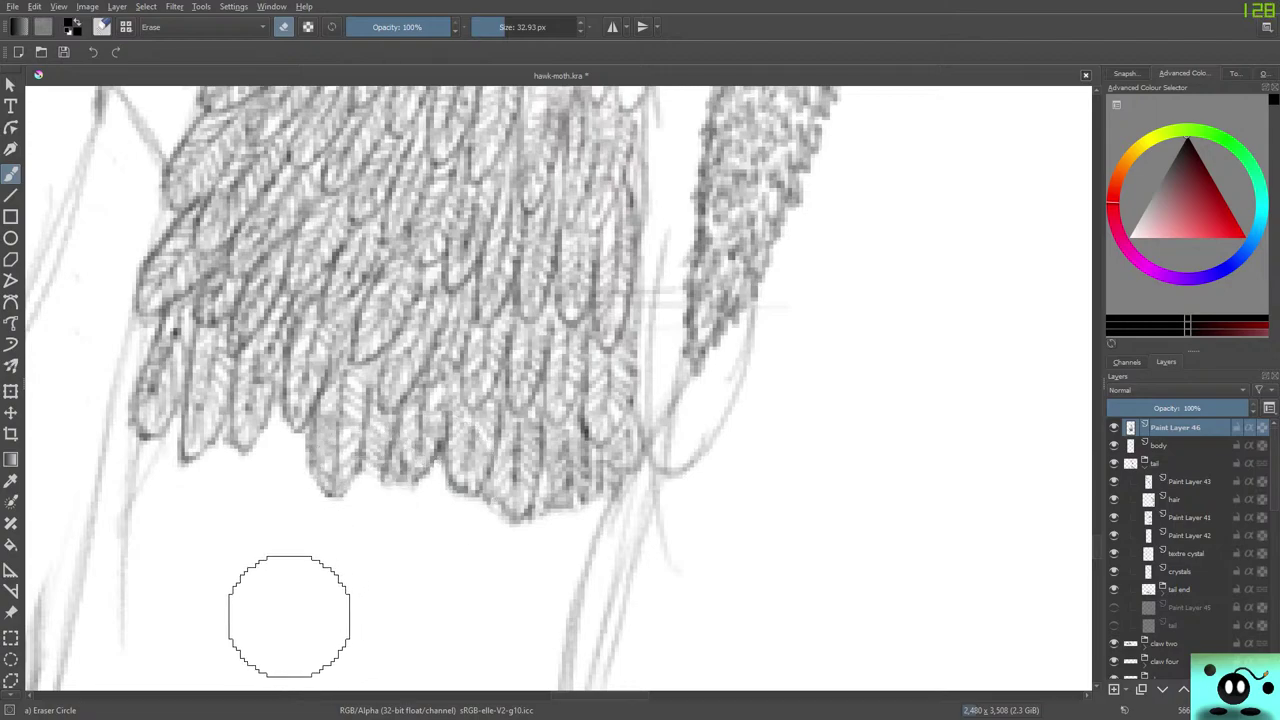
pyautogui.moveTo(374, 494)
pyautogui.mouseDown()
pyautogui.moveTo(374, 460)
pyautogui.moveTo(386, 486)
pyautogui.moveTo(379, 415)
pyautogui.moveTo(382, 456)
pyautogui.mouseUp()
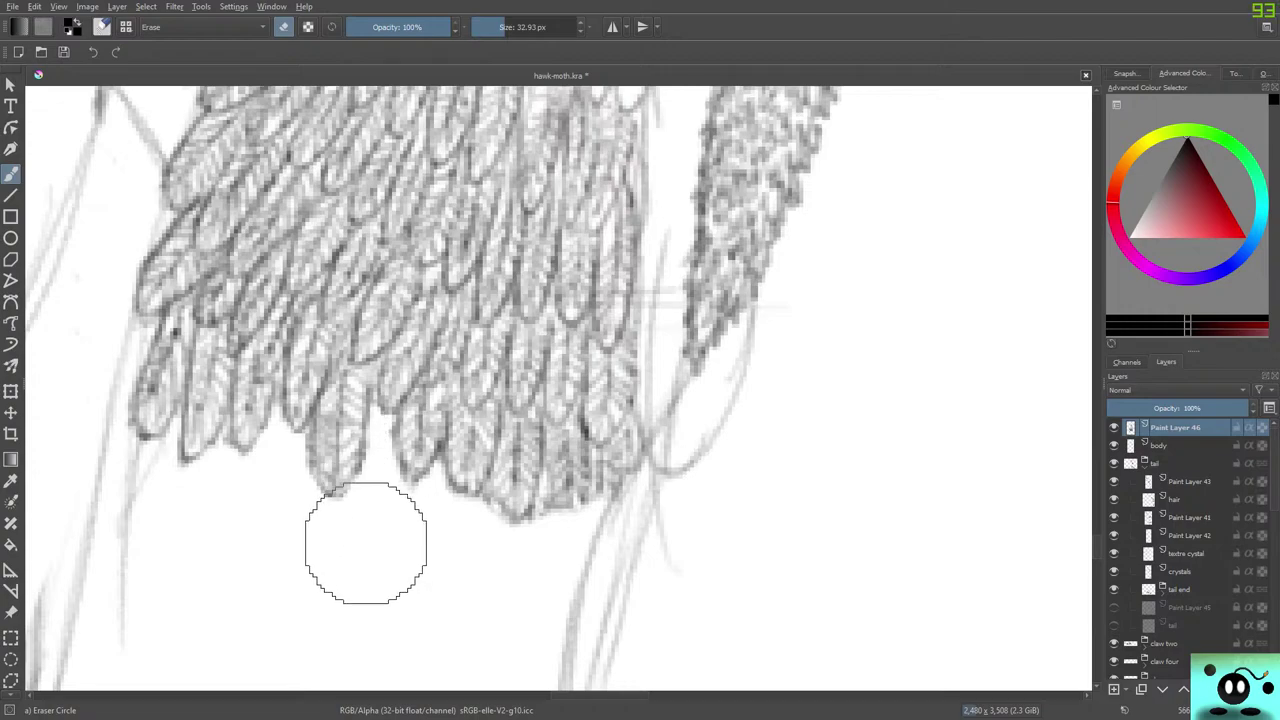
pyautogui.moveTo(514, 543)
pyautogui.mouseDown()
pyautogui.moveTo(524, 515)
pyautogui.moveTo(560, 505)
pyautogui.mouseUp()
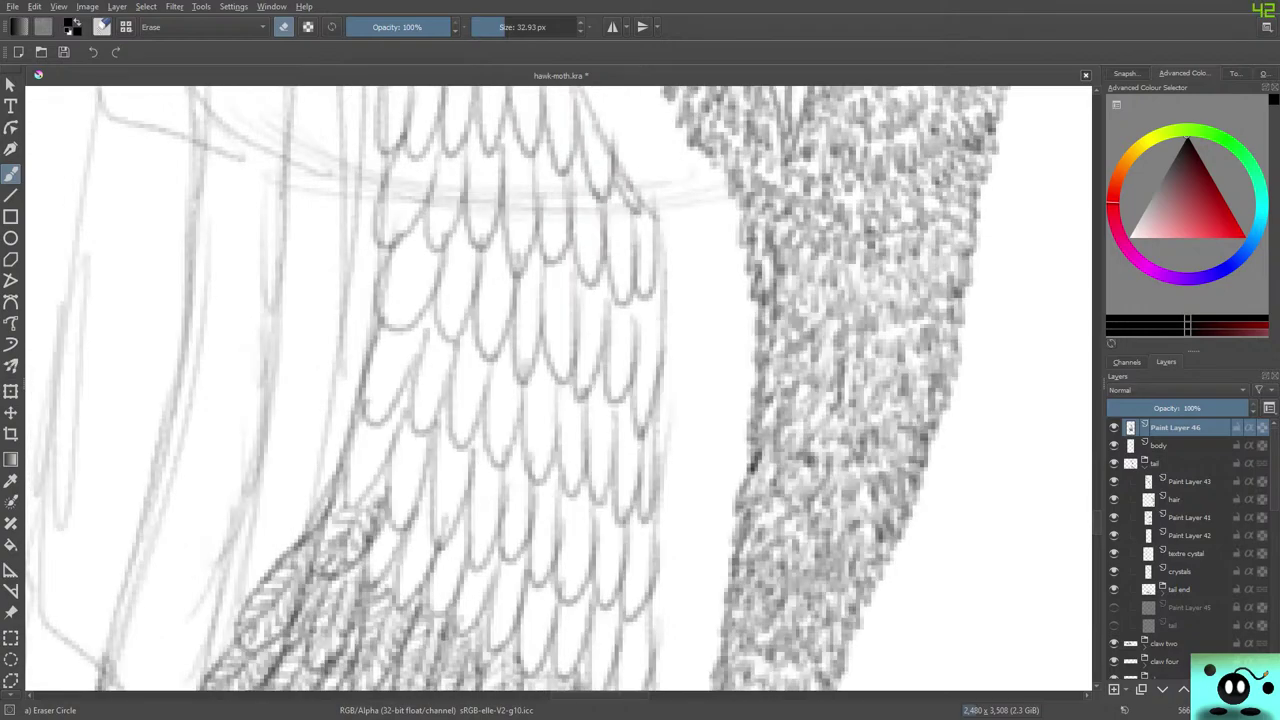
pyautogui.moveTo(1175, 499)
pyautogui.click(63, 52)
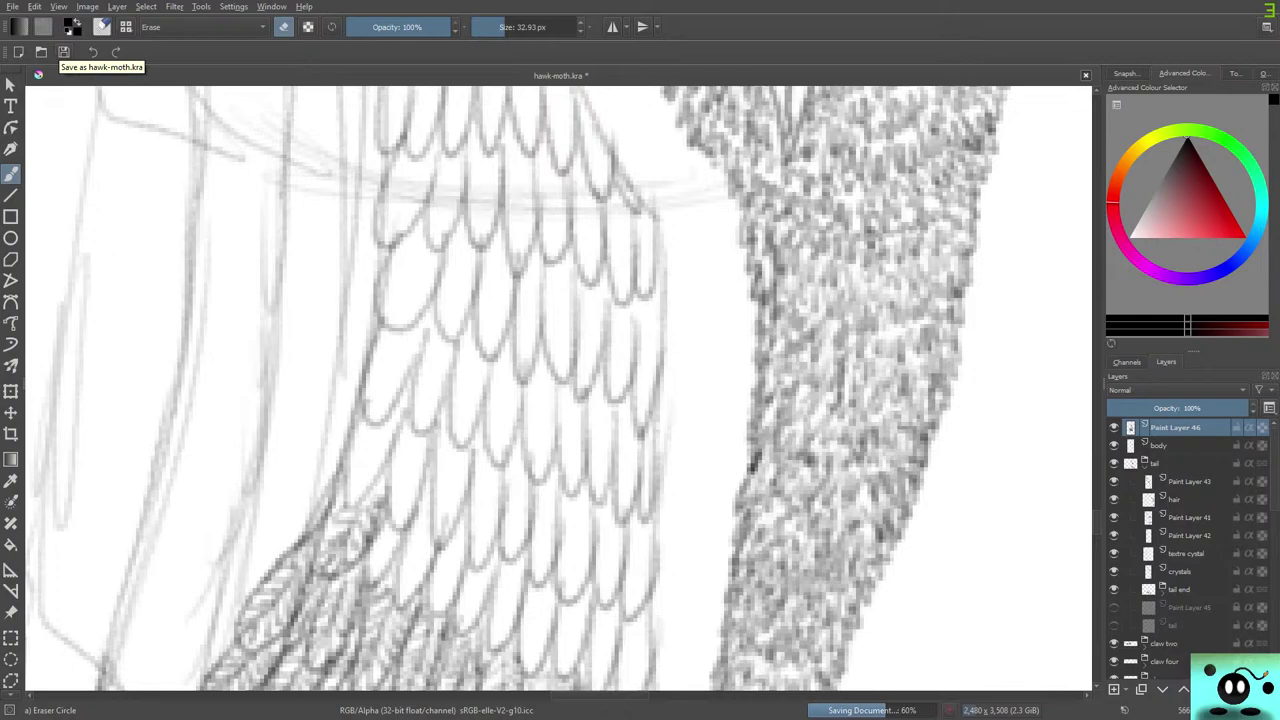
# Hatch the unfilled feathers beside the shaded area out to the body's right contour with the 5 px Pencil-2 brush.
pyautogui.press('e')
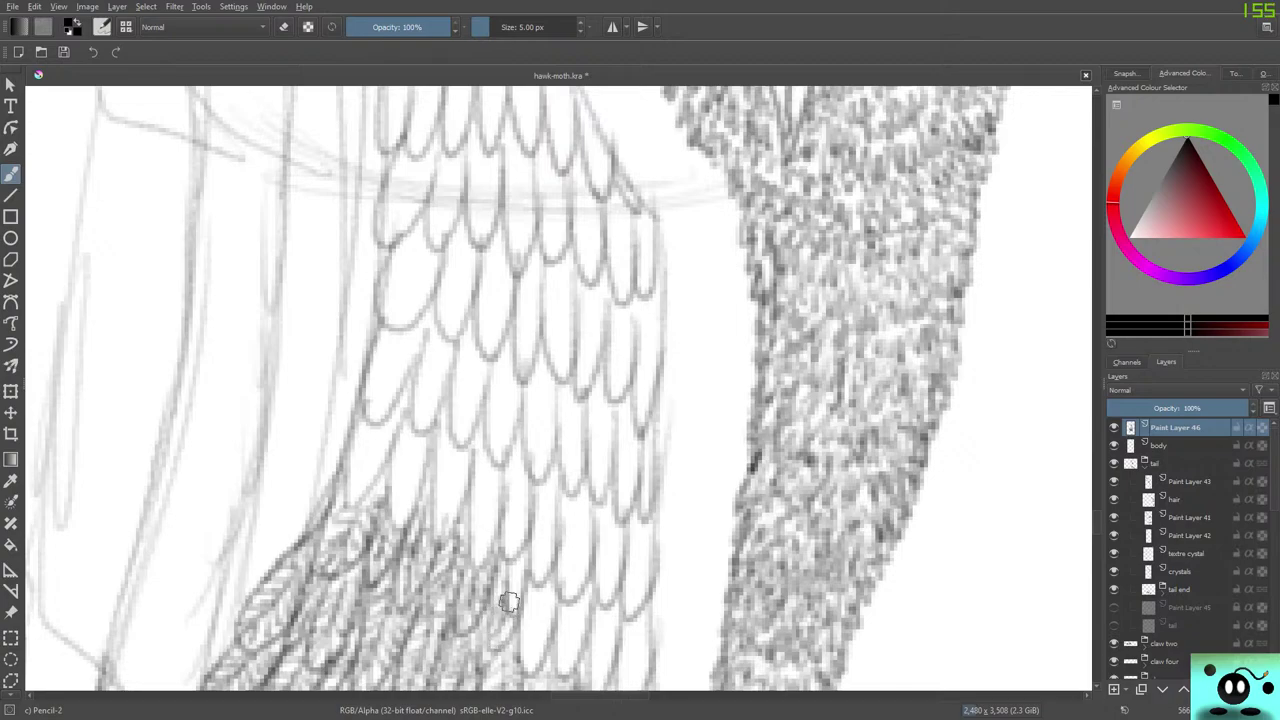
pyautogui.moveTo(543, 592)
pyautogui.mouseDown()
pyautogui.moveTo(531, 641)
pyautogui.moveTo(523, 631)
pyautogui.moveTo(548, 606)
pyautogui.moveTo(545, 645)
pyautogui.moveTo(526, 665)
pyautogui.mouseUp()
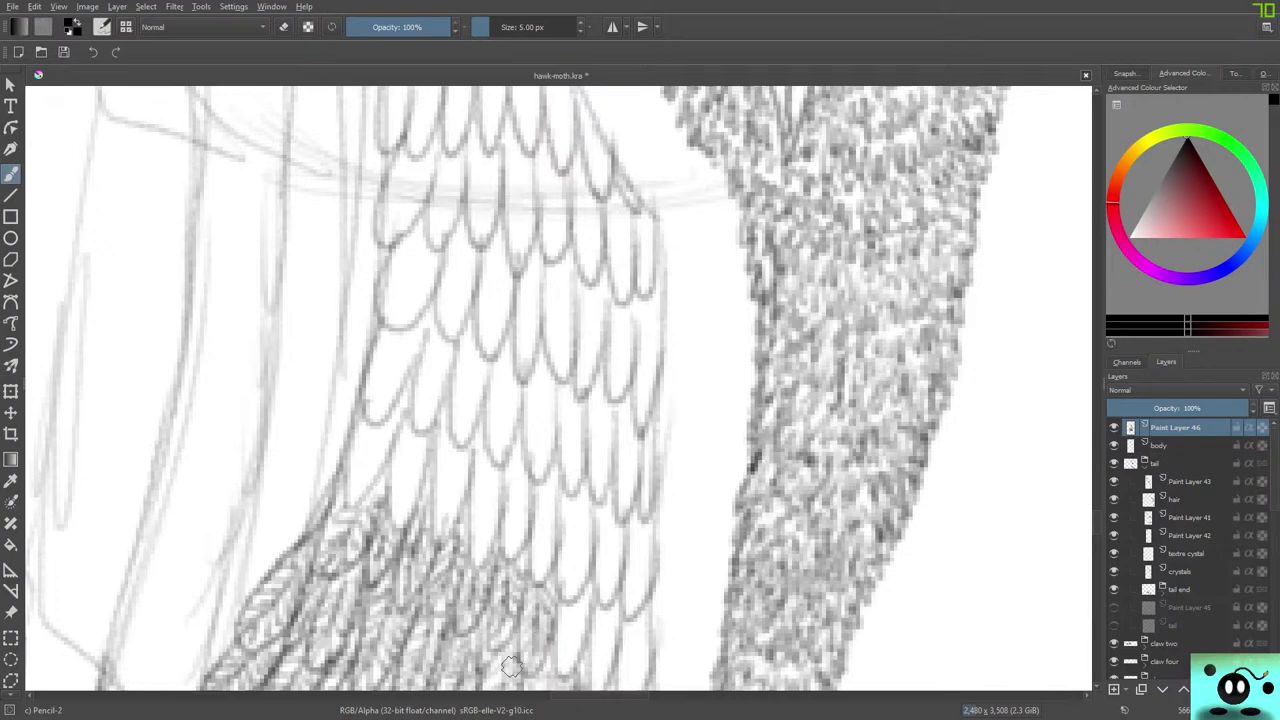
pyautogui.scroll(-4, 558, 389)
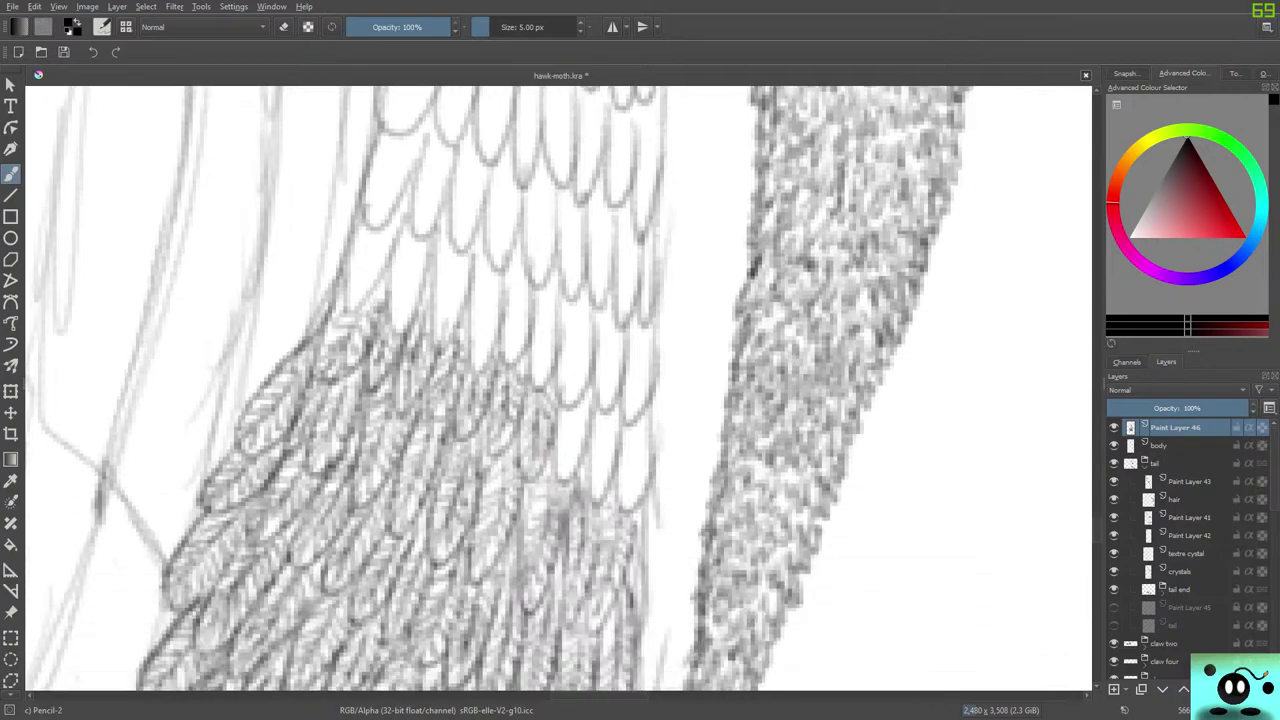
pyautogui.moveTo(573, 422)
pyautogui.mouseDown()
pyautogui.moveTo(562, 473)
pyautogui.moveTo(581, 415)
pyautogui.moveTo(591, 433)
pyautogui.moveTo(601, 421)
pyautogui.moveTo(599, 489)
pyautogui.moveTo(615, 458)
pyautogui.moveTo(604, 392)
pyautogui.moveTo(631, 478)
pyautogui.moveTo(633, 439)
pyautogui.moveTo(630, 493)
pyautogui.moveTo(642, 489)
pyautogui.moveTo(641, 438)
pyautogui.mouseUp()
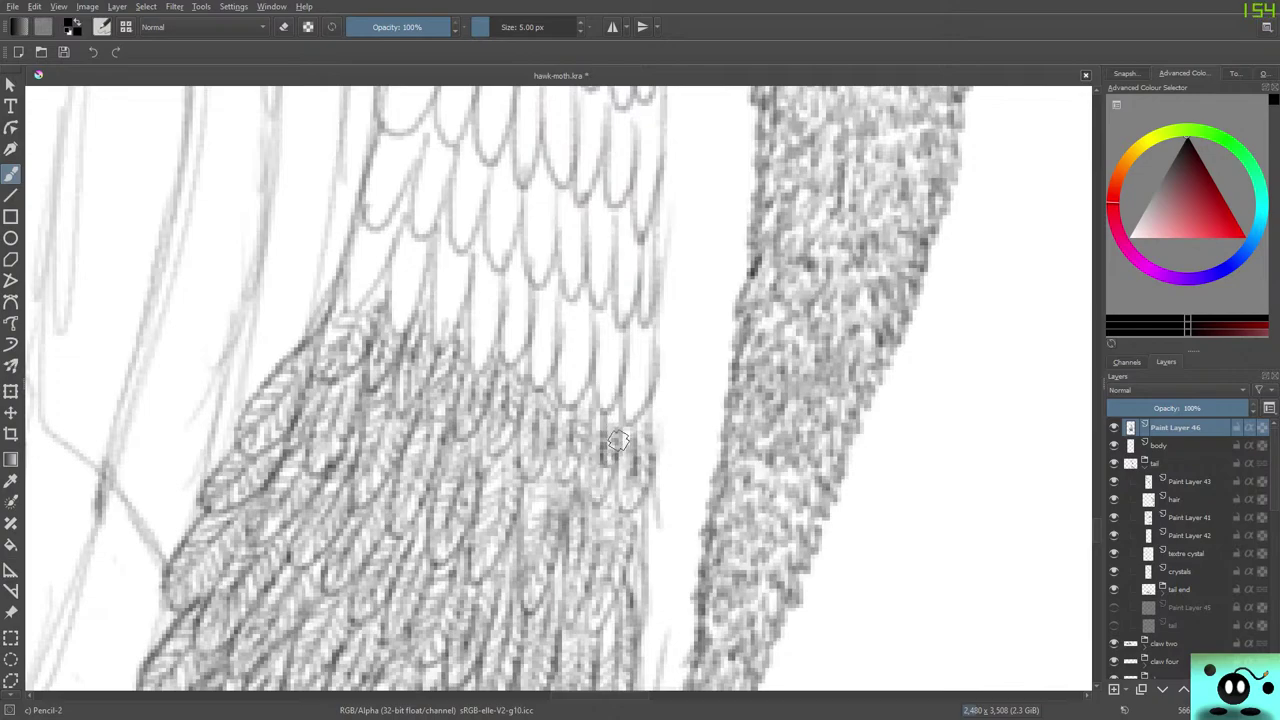
# Hatch the rightmost feathers of the row above, and darken the outlines and gaps of the shaded feathers below.
pyautogui.moveTo(627, 370)
pyautogui.mouseDown()
pyautogui.moveTo(626, 351)
pyautogui.moveTo(629, 404)
pyautogui.moveTo(632, 304)
pyautogui.mouseUp()
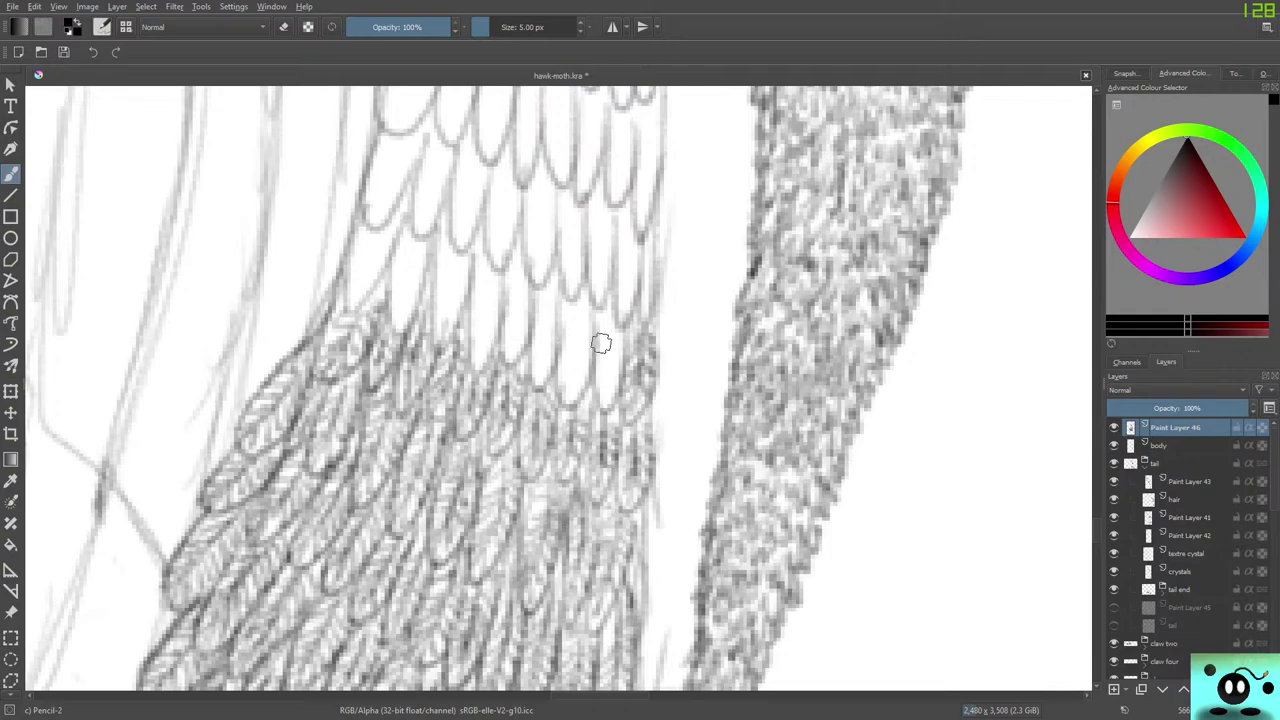
pyautogui.moveTo(600, 343)
pyautogui.mouseDown()
pyautogui.moveTo(597, 380)
pyautogui.moveTo(615, 336)
pyautogui.moveTo(564, 348)
pyautogui.moveTo(575, 319)
pyautogui.moveTo(576, 359)
pyautogui.moveTo(575, 310)
pyautogui.moveTo(558, 366)
pyautogui.moveTo(579, 387)
pyautogui.moveTo(586, 311)
pyautogui.moveTo(570, 296)
pyautogui.moveTo(555, 304)
pyautogui.moveTo(562, 293)
pyautogui.moveTo(556, 366)
pyautogui.moveTo(586, 367)
pyautogui.moveTo(581, 392)
pyautogui.moveTo(594, 361)
pyautogui.moveTo(597, 397)
pyautogui.moveTo(621, 346)
pyautogui.moveTo(623, 401)
pyautogui.moveTo(660, 357)
pyautogui.mouseUp()
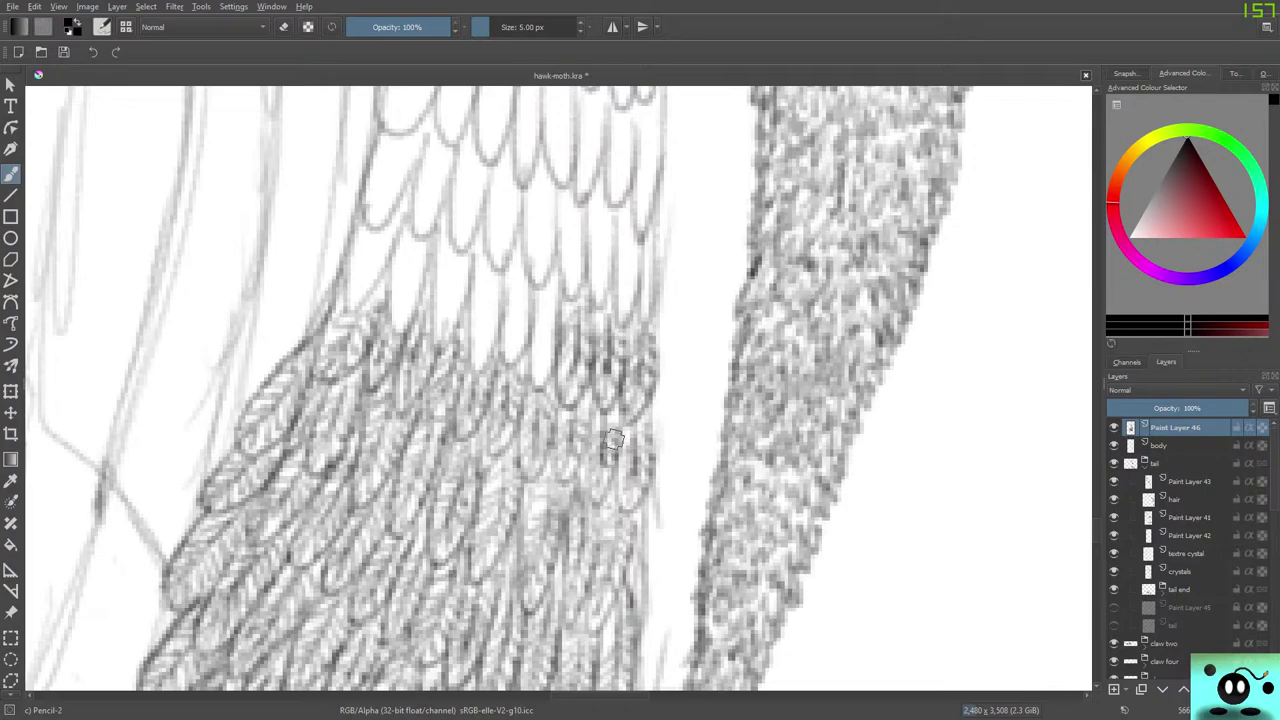
pyautogui.moveTo(614, 440)
pyautogui.mouseDown()
pyautogui.moveTo(636, 514)
pyautogui.moveTo(620, 418)
pyautogui.mouseUp()
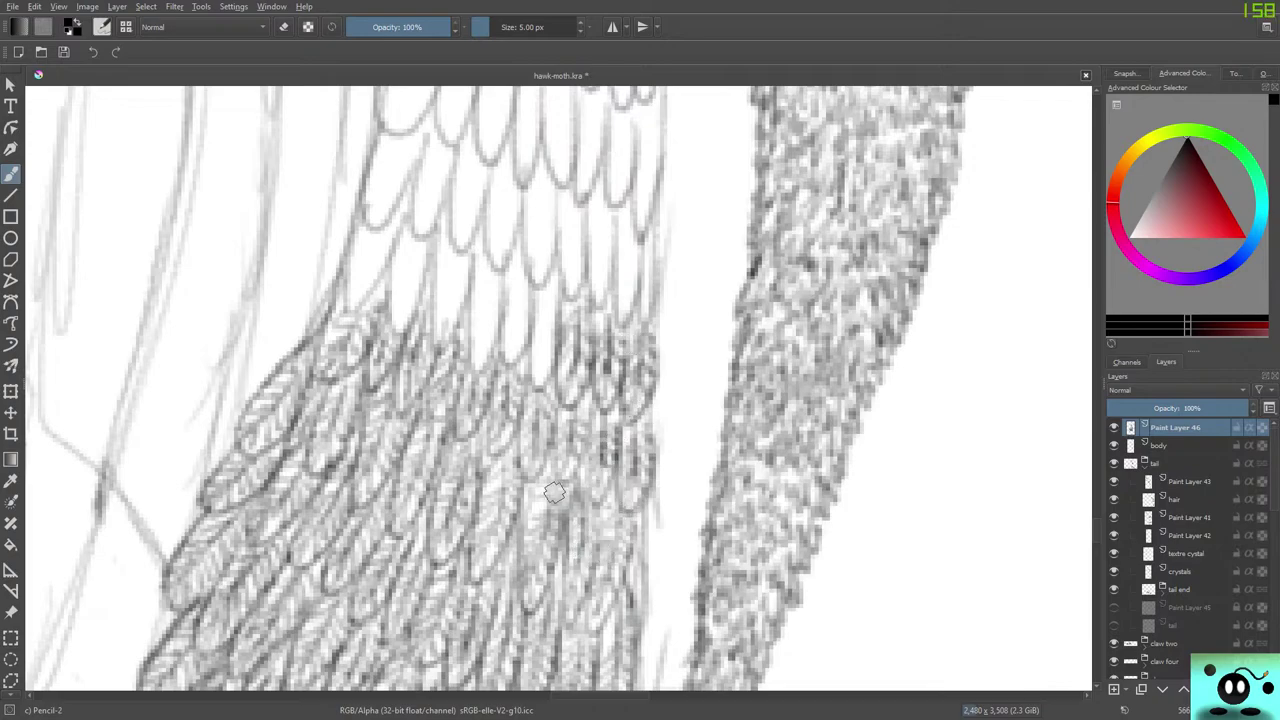
pyautogui.moveTo(634, 512)
pyautogui.mouseDown()
pyautogui.moveTo(609, 608)
pyautogui.moveTo(586, 629)
pyautogui.moveTo(599, 501)
pyautogui.moveTo(573, 625)
pyautogui.moveTo(547, 503)
pyautogui.moveTo(572, 502)
pyautogui.moveTo(533, 608)
pyautogui.moveTo(525, 485)
pyautogui.moveTo(503, 493)
pyautogui.moveTo(527, 469)
pyautogui.moveTo(489, 562)
pyautogui.moveTo(480, 495)
pyautogui.moveTo(513, 442)
pyautogui.moveTo(429, 503)
pyautogui.moveTo(457, 446)
pyautogui.moveTo(433, 502)
pyautogui.moveTo(415, 468)
pyautogui.moveTo(423, 455)
pyautogui.moveTo(442, 446)
pyautogui.moveTo(395, 532)
pyautogui.moveTo(399, 467)
pyautogui.mouseUp()
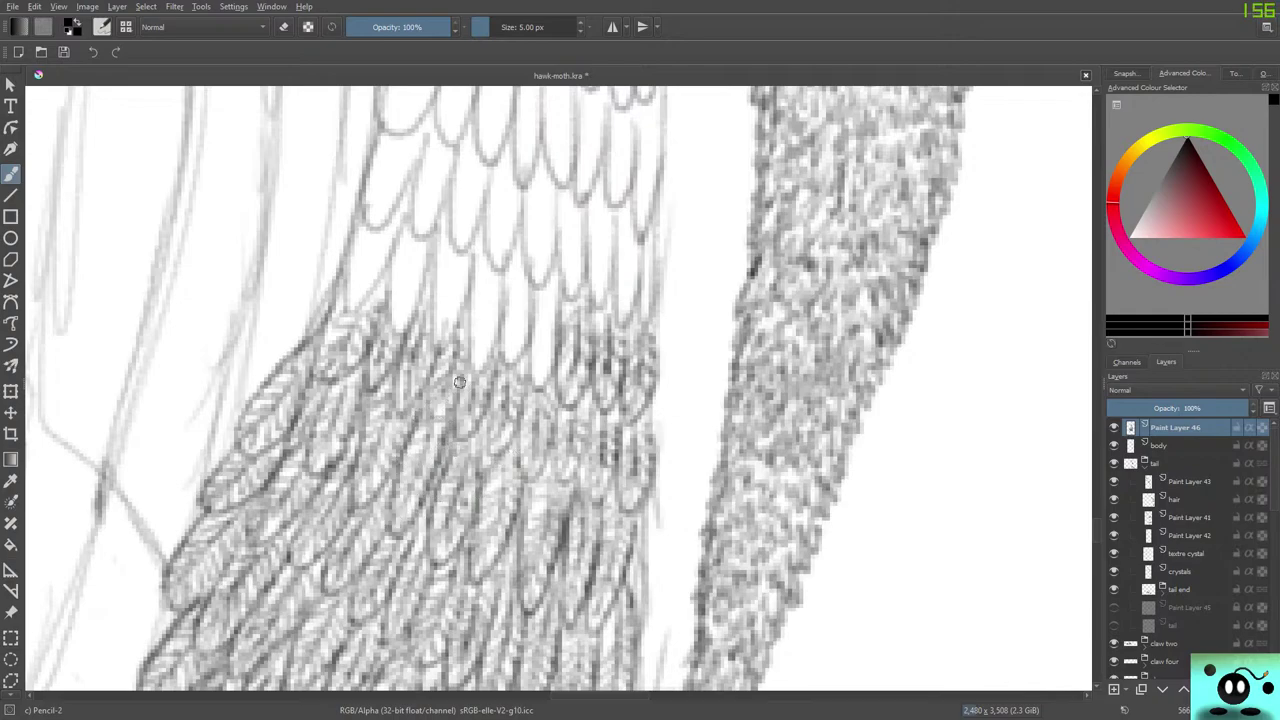
pyautogui.moveTo(459, 381)
pyautogui.mouseDown()
pyautogui.moveTo(482, 417)
pyautogui.moveTo(498, 364)
pyautogui.moveTo(482, 436)
pyautogui.moveTo(519, 383)
pyautogui.moveTo(522, 397)
pyautogui.moveTo(523, 374)
pyautogui.moveTo(527, 473)
pyautogui.moveTo(552, 381)
pyautogui.moveTo(552, 424)
pyautogui.moveTo(539, 350)
pyautogui.moveTo(562, 416)
pyautogui.moveTo(553, 457)
pyautogui.moveTo(582, 414)
pyautogui.moveTo(580, 456)
pyautogui.moveTo(582, 406)
pyautogui.moveTo(578, 483)
pyautogui.moveTo(610, 432)
pyautogui.mouseUp()
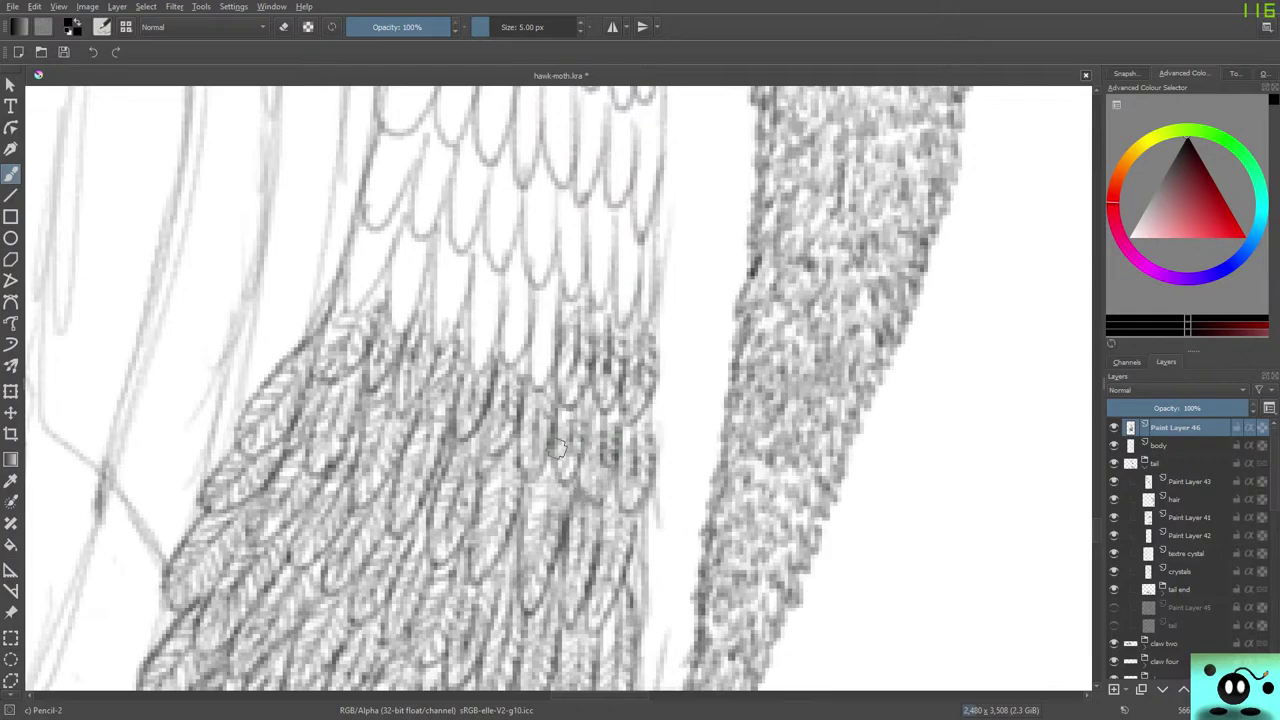
# Outline a narrow feather at the body's left edge and hatch its row across to the already shaded right feathers.
pyautogui.moveTo(376, 228)
pyautogui.mouseDown()
pyautogui.moveTo(350, 268)
pyautogui.moveTo(376, 289)
pyautogui.moveTo(362, 306)
pyautogui.mouseUp()
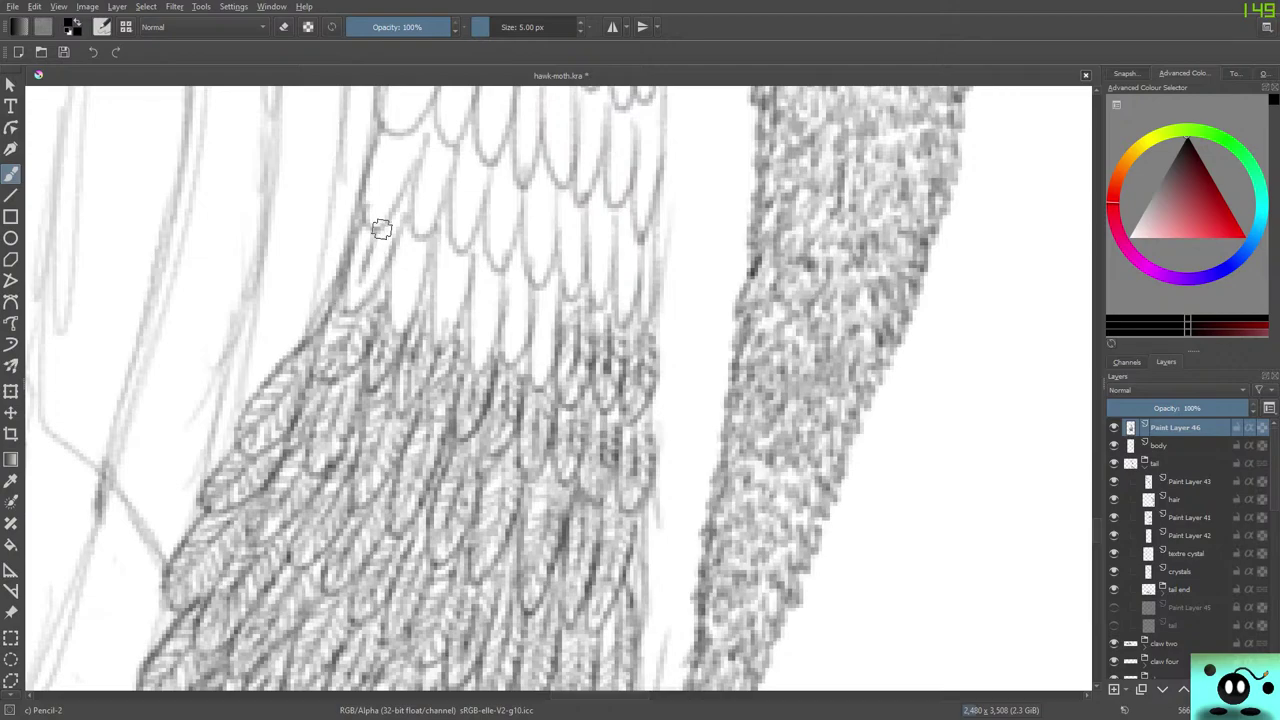
pyautogui.moveTo(381, 232)
pyautogui.mouseDown()
pyautogui.moveTo(355, 302)
pyautogui.moveTo(357, 243)
pyautogui.moveTo(375, 240)
pyautogui.moveTo(345, 294)
pyautogui.moveTo(406, 293)
pyautogui.moveTo(411, 242)
pyautogui.moveTo(401, 316)
pyautogui.moveTo(424, 241)
pyautogui.moveTo(397, 338)
pyautogui.moveTo(393, 284)
pyautogui.moveTo(414, 204)
pyautogui.mouseUp()
pyautogui.moveTo(442, 280)
pyautogui.mouseDown()
pyautogui.moveTo(450, 238)
pyautogui.moveTo(442, 323)
pyautogui.moveTo(462, 256)
pyautogui.moveTo(468, 279)
pyautogui.moveTo(458, 316)
pyautogui.moveTo(432, 327)
pyautogui.moveTo(437, 250)
pyautogui.moveTo(463, 194)
pyautogui.moveTo(447, 271)
pyautogui.moveTo(430, 246)
pyautogui.moveTo(433, 262)
pyautogui.moveTo(452, 195)
pyautogui.mouseUp()
pyautogui.moveTo(490, 282)
pyautogui.mouseDown()
pyautogui.moveTo(485, 331)
pyautogui.moveTo(478, 312)
pyautogui.moveTo(469, 323)
pyautogui.moveTo(476, 348)
pyautogui.moveTo(499, 273)
pyautogui.moveTo(482, 289)
pyautogui.moveTo(471, 238)
pyautogui.moveTo(465, 349)
pyautogui.moveTo(491, 345)
pyautogui.moveTo(482, 362)
pyautogui.moveTo(501, 238)
pyautogui.moveTo(433, 340)
pyautogui.moveTo(519, 303)
pyautogui.moveTo(515, 259)
pyautogui.moveTo(504, 329)
pyautogui.mouseUp()
pyautogui.moveTo(514, 278)
pyautogui.mouseDown()
pyautogui.moveTo(539, 333)
pyautogui.moveTo(547, 296)
pyautogui.moveTo(541, 282)
pyautogui.moveTo(537, 348)
pyautogui.moveTo(542, 307)
pyautogui.moveTo(552, 354)
pyautogui.mouseUp()
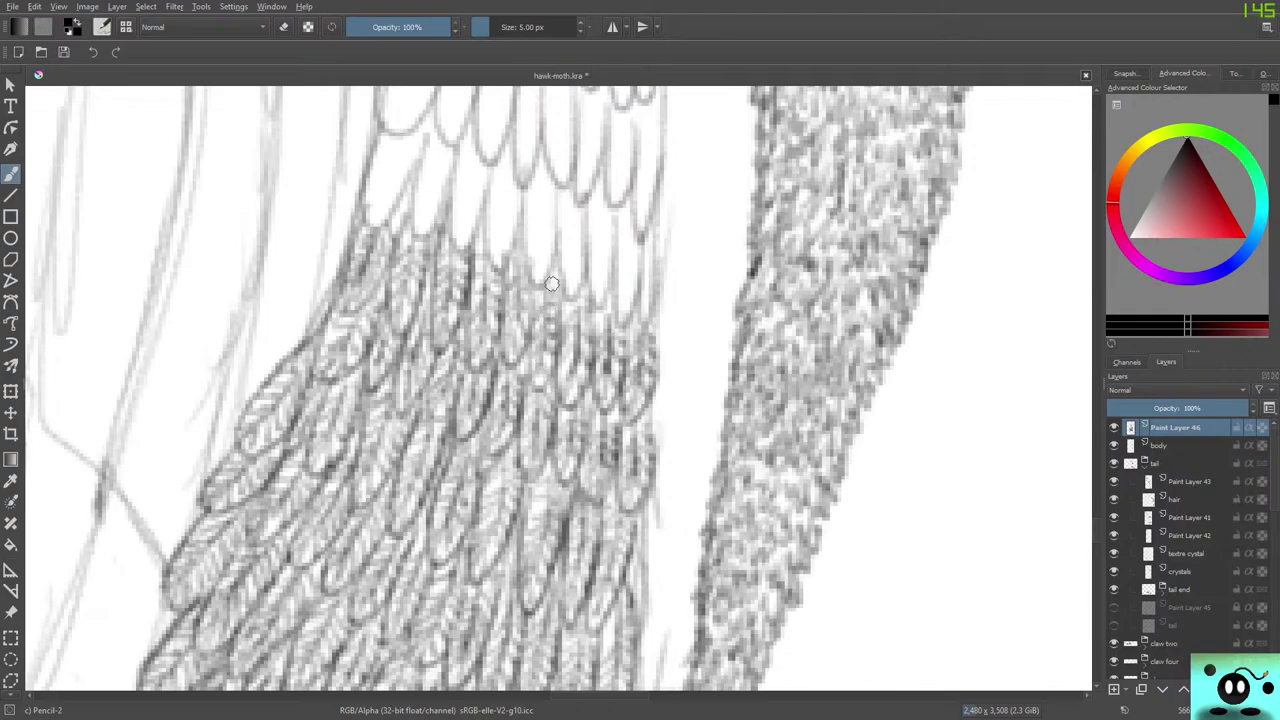
pyautogui.moveTo(556, 277)
pyautogui.mouseDown()
pyautogui.moveTo(548, 373)
pyautogui.moveTo(532, 371)
pyautogui.moveTo(537, 260)
pyautogui.mouseUp()
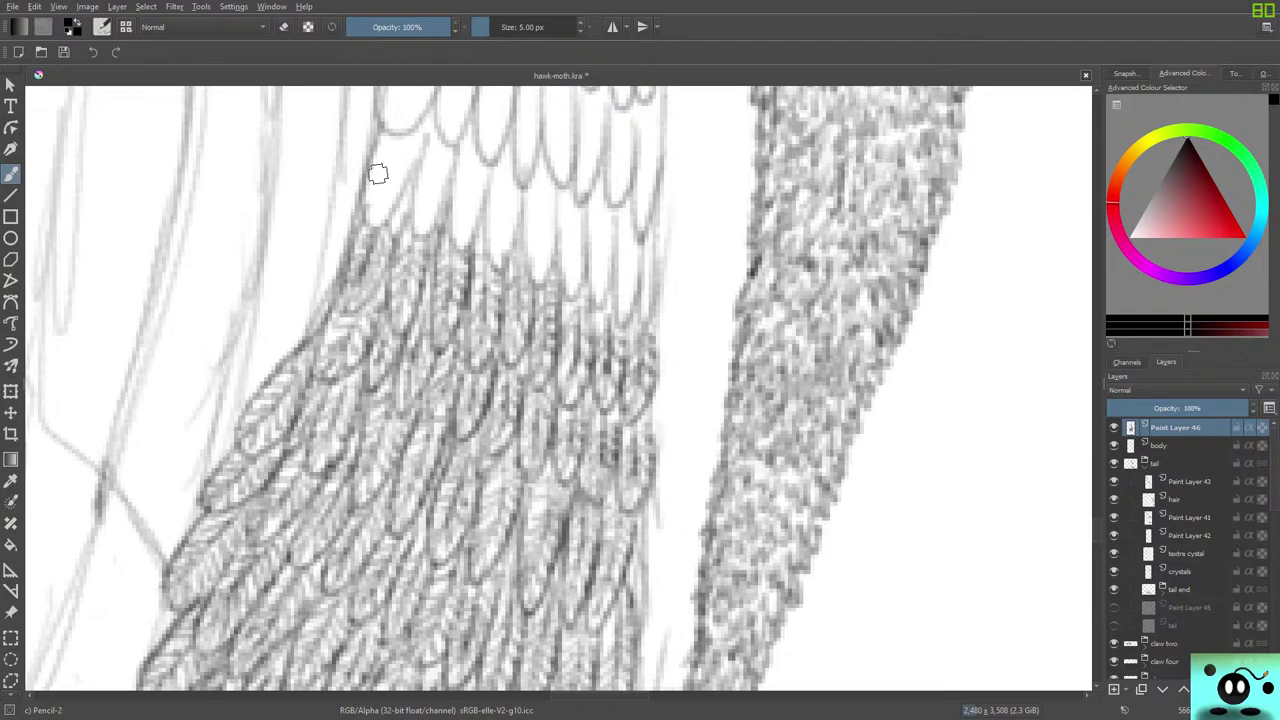
# Hatch barbs into the feathers of the next row up, from the left edge past the middle of the body.
pyautogui.moveTo(397, 138); pyautogui.dragTo(382, 194)
pyautogui.moveTo(410, 142)
pyautogui.mouseDown()
pyautogui.moveTo(377, 221)
pyautogui.moveTo(370, 190)
pyautogui.mouseUp()
pyautogui.moveTo(368, 142)
pyautogui.mouseDown()
pyautogui.moveTo(366, 231)
pyautogui.moveTo(422, 144)
pyautogui.moveTo(424, 116)
pyautogui.moveTo(428, 158)
pyautogui.moveTo(439, 142)
pyautogui.moveTo(421, 215)
pyautogui.moveTo(440, 170)
pyautogui.mouseUp()
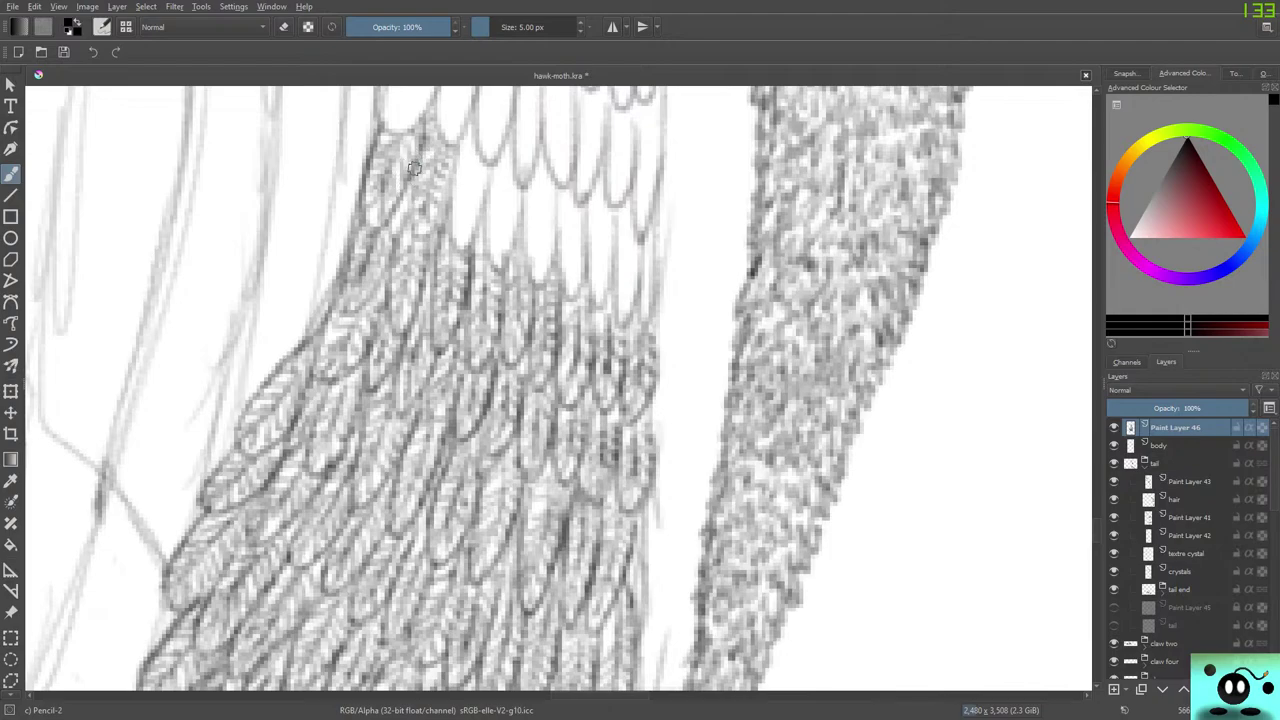
pyautogui.moveTo(414, 168)
pyautogui.mouseDown()
pyautogui.moveTo(412, 228)
pyautogui.moveTo(448, 200)
pyautogui.moveTo(452, 121)
pyautogui.mouseUp()
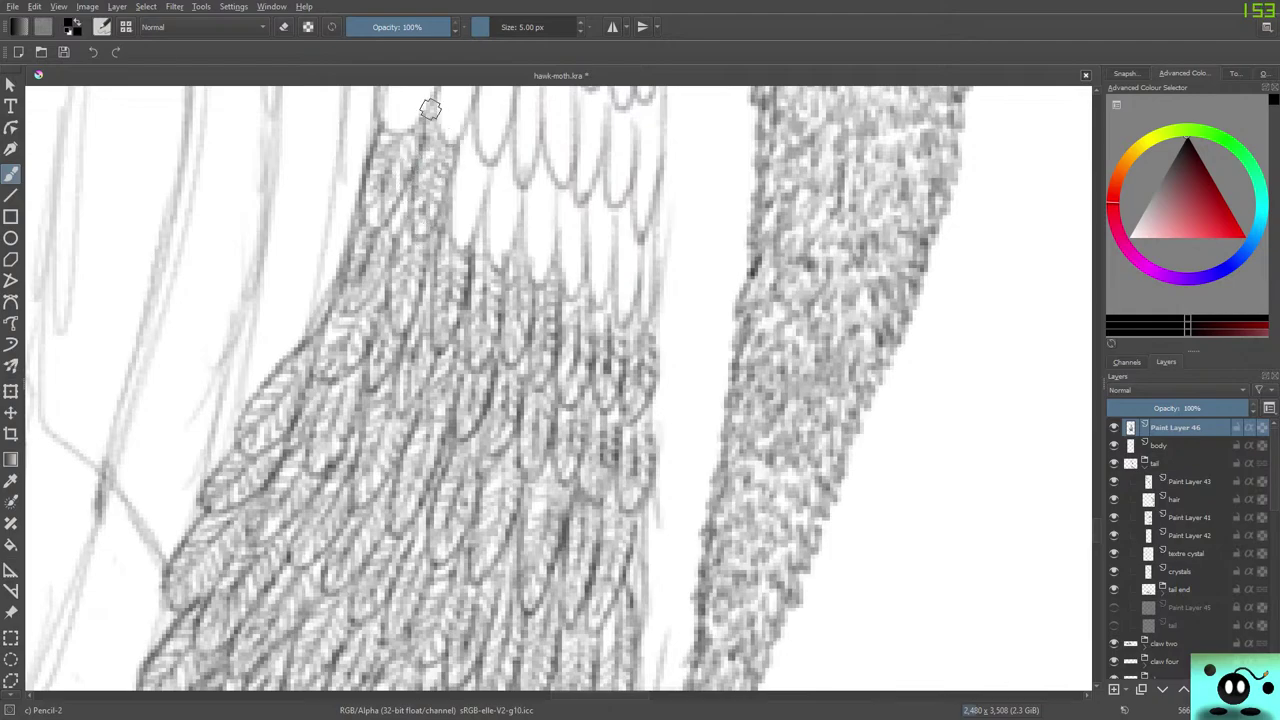
pyautogui.moveTo(420, 238)
pyautogui.mouseDown()
pyautogui.moveTo(421, 137)
pyautogui.moveTo(464, 171)
pyautogui.moveTo(474, 145)
pyautogui.moveTo(464, 234)
pyautogui.moveTo(470, 154)
pyautogui.moveTo(458, 150)
pyautogui.moveTo(472, 131)
pyautogui.moveTo(453, 148)
pyautogui.moveTo(448, 248)
pyautogui.moveTo(472, 221)
pyautogui.moveTo(487, 156)
pyautogui.moveTo(467, 242)
pyautogui.moveTo(490, 162)
pyautogui.moveTo(459, 252)
pyautogui.moveTo(459, 140)
pyautogui.moveTo(504, 185)
pyautogui.moveTo(506, 159)
pyautogui.moveTo(495, 253)
pyautogui.moveTo(492, 174)
pyautogui.moveTo(509, 143)
pyautogui.moveTo(487, 198)
pyautogui.moveTo(503, 270)
pyautogui.moveTo(521, 187)
pyautogui.moveTo(502, 264)
pyautogui.moveTo(485, 217)
pyautogui.mouseUp()
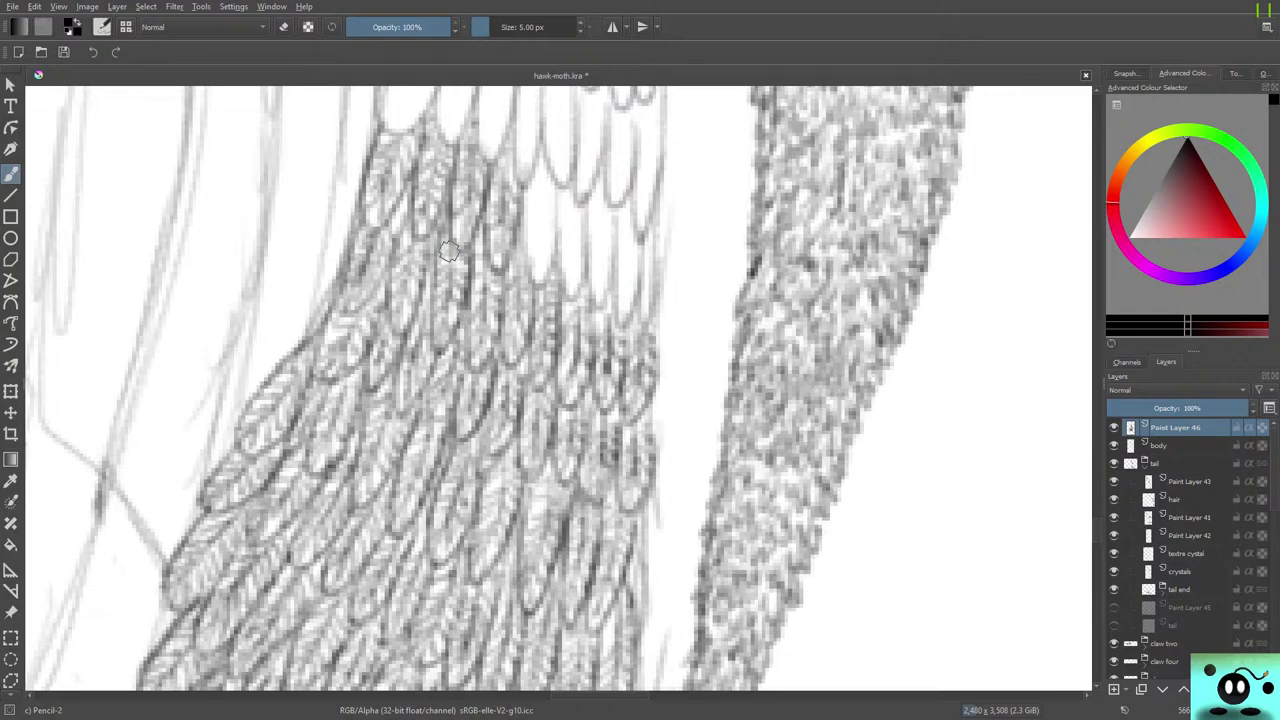
pyautogui.moveTo(543, 200)
pyautogui.mouseDown()
pyautogui.moveTo(540, 232)
pyautogui.moveTo(540, 168)
pyautogui.moveTo(551, 206)
pyautogui.moveTo(540, 268)
pyautogui.moveTo(533, 192)
pyautogui.moveTo(522, 253)
pyautogui.moveTo(527, 274)
pyautogui.moveTo(541, 268)
pyautogui.moveTo(567, 196)
pyautogui.moveTo(569, 252)
pyautogui.moveTo(558, 240)
pyautogui.moveTo(581, 285)
pyautogui.moveTo(582, 260)
pyautogui.moveTo(575, 203)
pyautogui.moveTo(567, 287)
pyautogui.moveTo(560, 213)
pyautogui.moveTo(606, 249)
pyautogui.moveTo(596, 204)
pyautogui.moveTo(586, 283)
pyautogui.moveTo(602, 264)
pyautogui.moveTo(605, 213)
pyautogui.mouseUp()
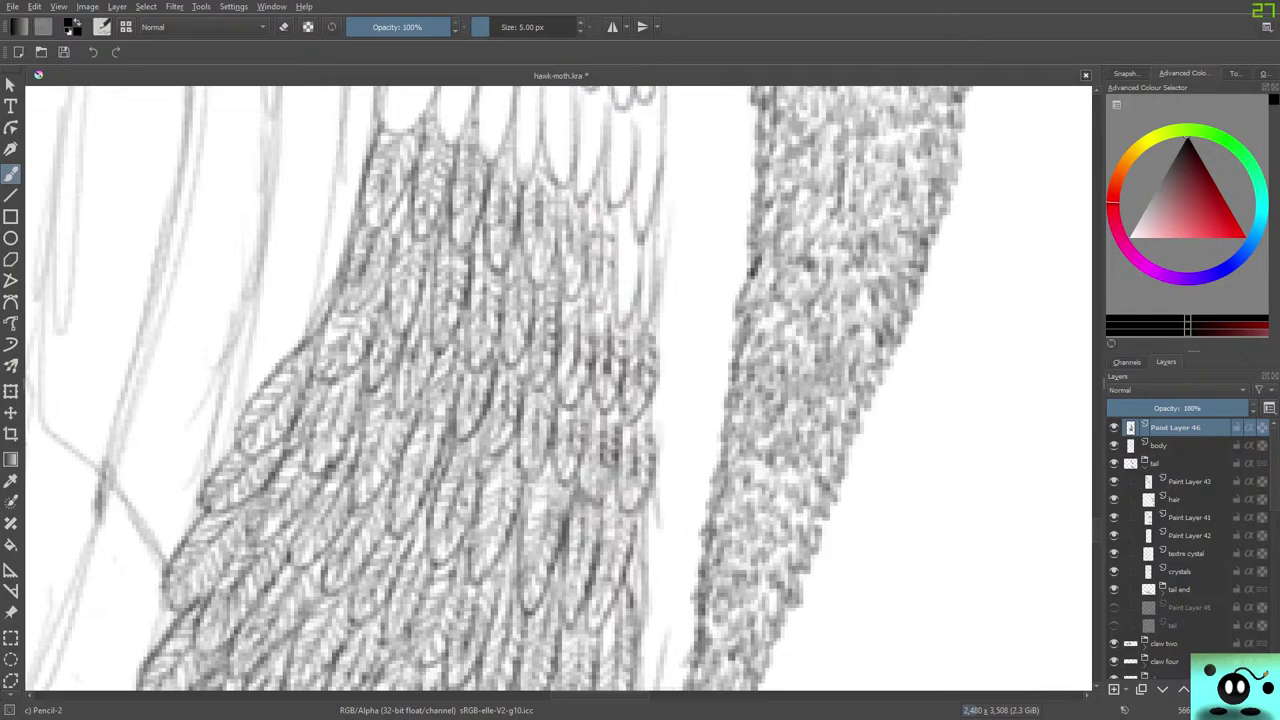
# Fill the last blank feathers near the right contour with barbs and darken the edges of their neighbours.
pyautogui.moveTo(1097, 530); pyautogui.dragTo(1097, 517)
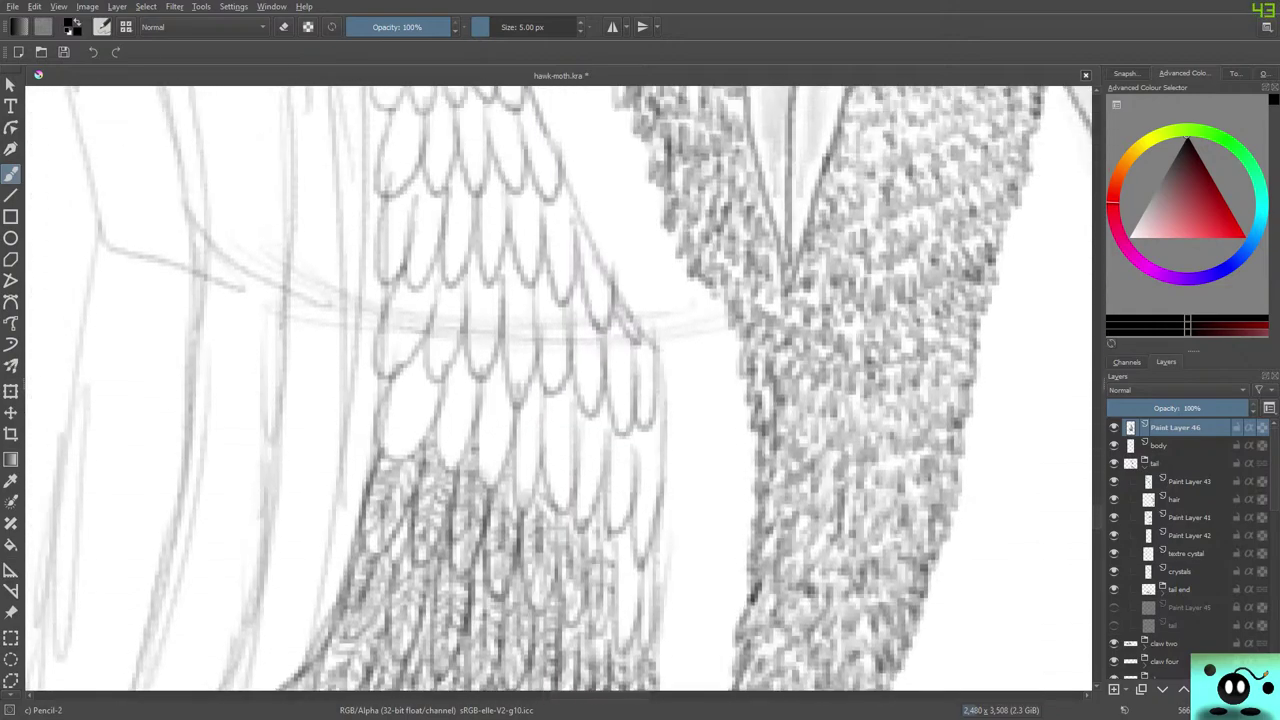
pyautogui.moveTo(632, 545); pyautogui.dragTo(625, 604)
pyautogui.moveTo(547, 595); pyautogui.dragTo(558, 519)
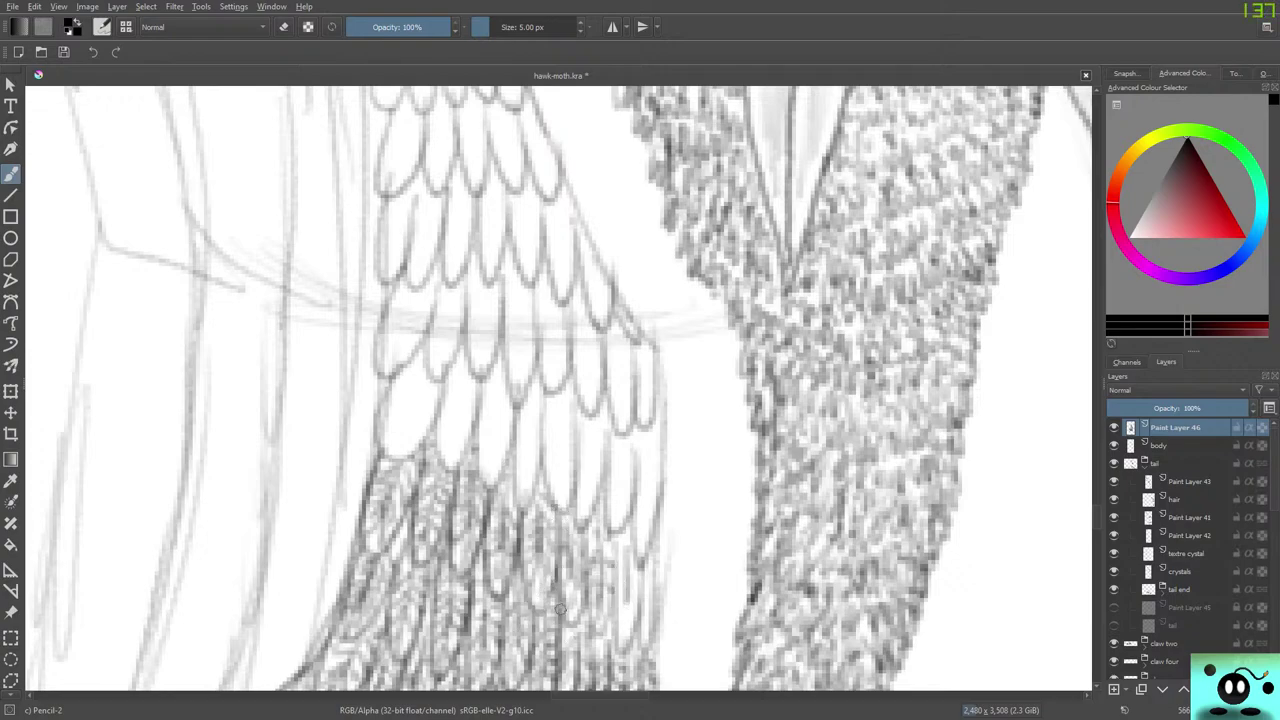
pyautogui.moveTo(568, 630); pyautogui.dragTo(590, 516)
pyautogui.moveTo(612, 612)
pyautogui.mouseDown()
pyautogui.moveTo(622, 544)
pyautogui.moveTo(614, 616)
pyautogui.moveTo(634, 571)
pyautogui.mouseUp()
pyautogui.moveTo(648, 658); pyautogui.dragTo(649, 531)
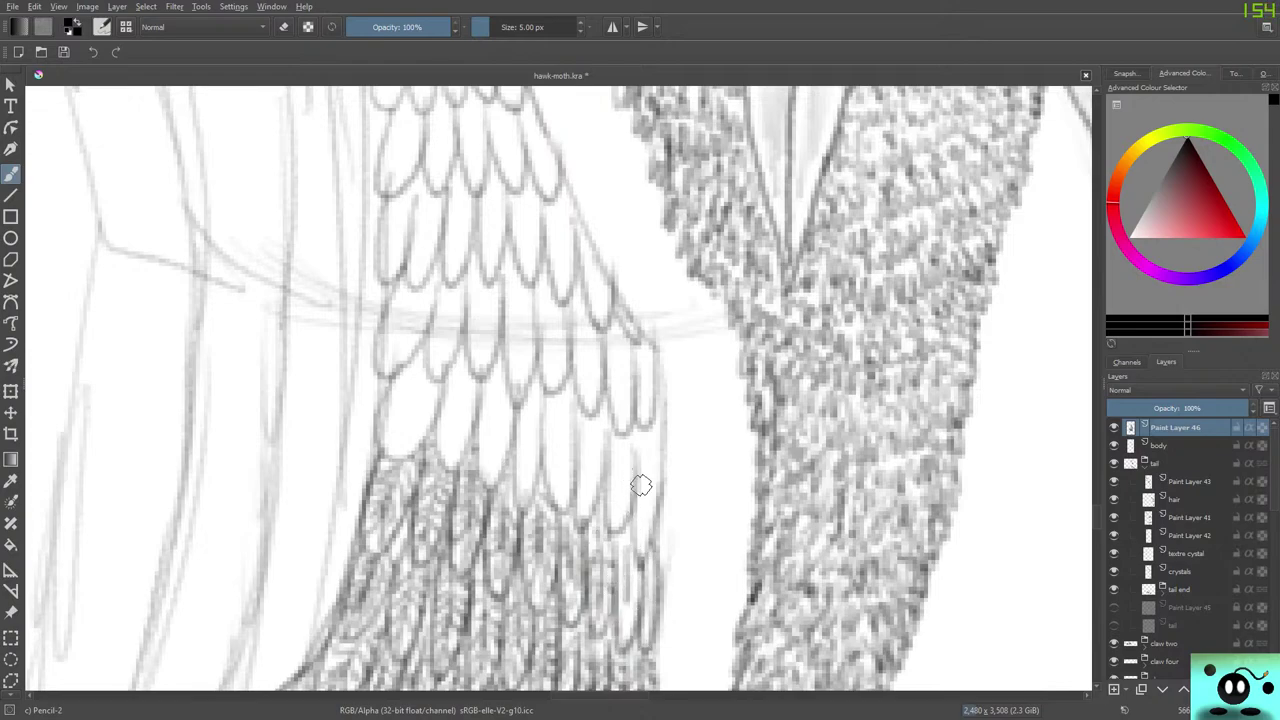
# Hatch the narrow feathers along the body's right contour, up past its bend into the slanted edge.
pyautogui.moveTo(649, 449); pyautogui.dragTo(635, 530)
pyautogui.moveTo(621, 449)
pyautogui.mouseDown()
pyautogui.moveTo(610, 488)
pyautogui.moveTo(612, 441)
pyautogui.moveTo(607, 529)
pyautogui.moveTo(628, 426)
pyautogui.moveTo(635, 537)
pyautogui.moveTo(650, 422)
pyautogui.mouseUp()
pyautogui.moveTo(640, 347)
pyautogui.mouseDown()
pyautogui.moveTo(641, 396)
pyautogui.moveTo(622, 405)
pyautogui.moveTo(617, 324)
pyautogui.mouseUp()
pyautogui.moveTo(586, 260)
pyautogui.mouseDown()
pyautogui.moveTo(600, 309)
pyautogui.moveTo(588, 246)
pyautogui.mouseUp()
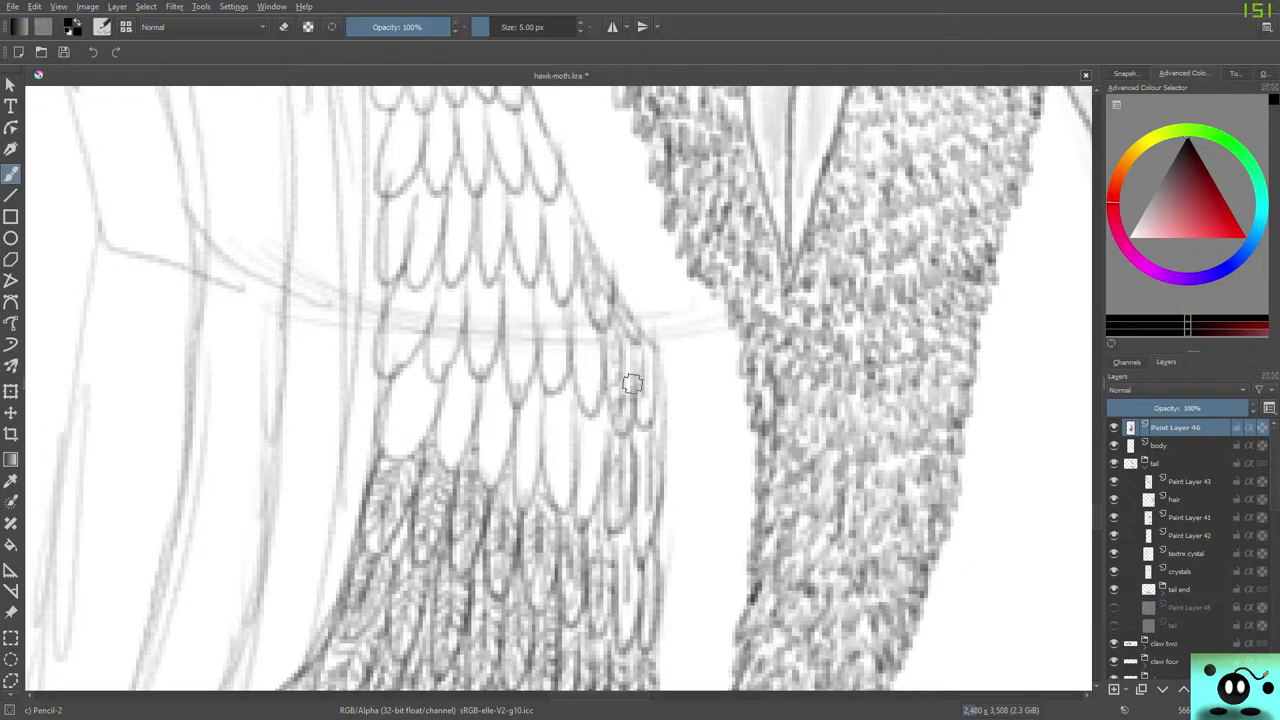
pyautogui.moveTo(638, 426); pyautogui.dragTo(640, 456)
pyautogui.moveTo(625, 608); pyautogui.dragTo(626, 637)
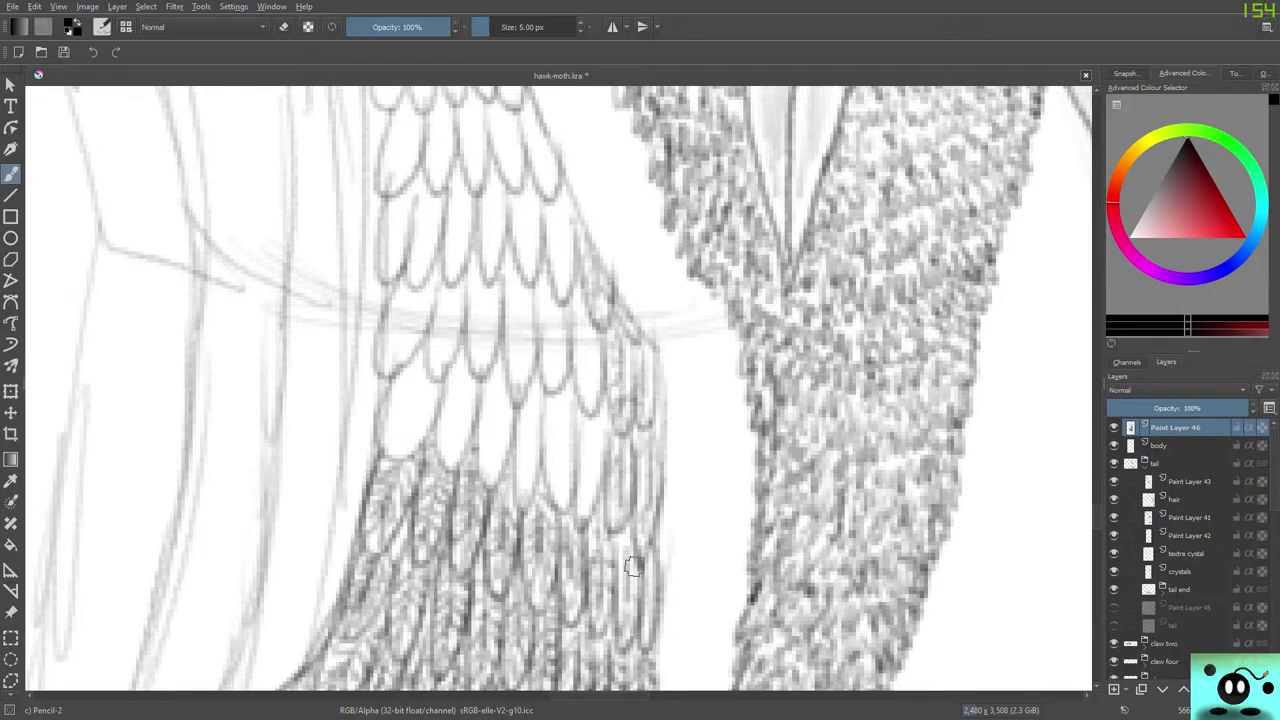
# Hatch the remaining feathers of the row below the curved guideline, from the shaded right side to the left edge.
pyautogui.moveTo(588, 410); pyautogui.dragTo(583, 481)
pyautogui.moveTo(607, 421); pyautogui.dragTo(580, 505)
pyautogui.moveTo(587, 430)
pyautogui.mouseDown()
pyautogui.moveTo(588, 522)
pyautogui.moveTo(599, 419)
pyautogui.mouseUp()
pyautogui.moveTo(577, 481)
pyautogui.mouseDown()
pyautogui.moveTo(573, 393)
pyautogui.moveTo(549, 457)
pyautogui.moveTo(543, 434)
pyautogui.moveTo(563, 491)
pyautogui.moveTo(570, 385)
pyautogui.moveTo(572, 465)
pyautogui.moveTo(549, 471)
pyautogui.moveTo(541, 442)
pyautogui.mouseUp()
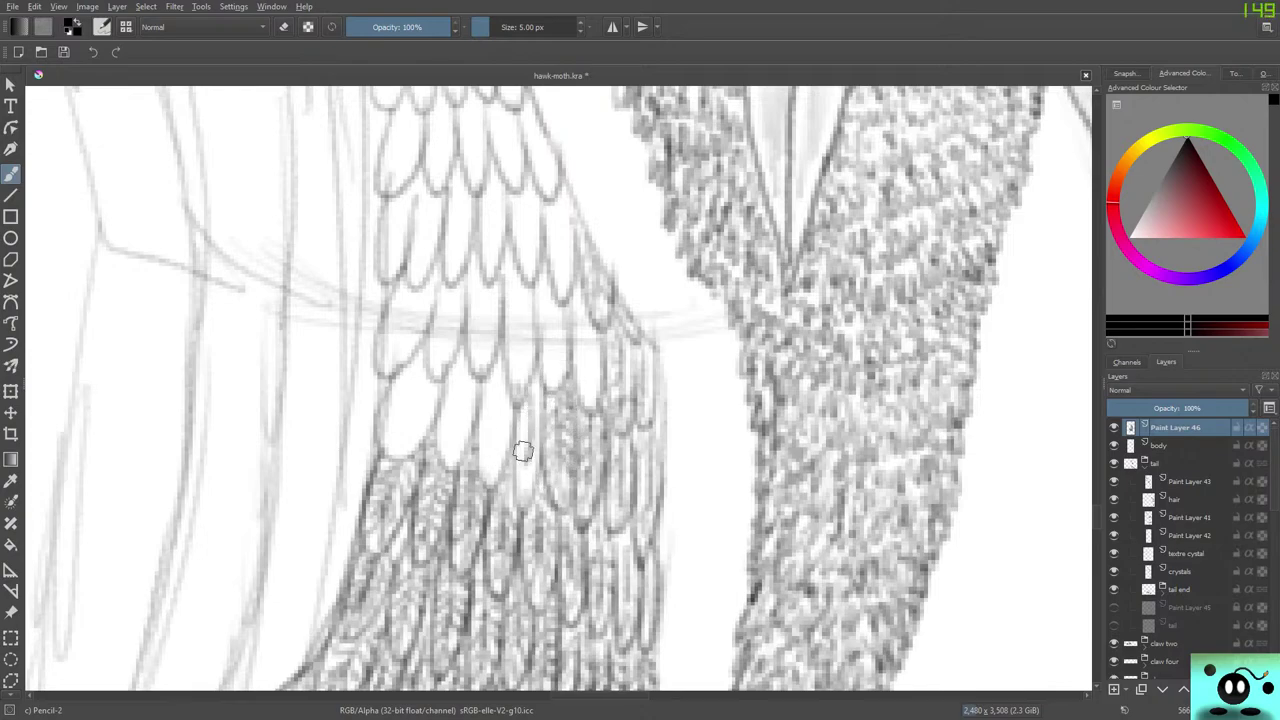
pyautogui.moveTo(523, 437)
pyautogui.mouseDown()
pyautogui.moveTo(531, 471)
pyautogui.moveTo(537, 387)
pyautogui.moveTo(540, 478)
pyautogui.moveTo(512, 500)
pyautogui.moveTo(510, 408)
pyautogui.moveTo(491, 414)
pyautogui.moveTo(499, 380)
pyautogui.moveTo(488, 480)
pyautogui.moveTo(478, 378)
pyautogui.moveTo(478, 484)
pyautogui.moveTo(500, 413)
pyautogui.moveTo(457, 400)
pyautogui.moveTo(457, 380)
pyautogui.moveTo(463, 420)
pyautogui.moveTo(448, 445)
pyautogui.moveTo(440, 382)
pyautogui.moveTo(436, 402)
pyautogui.moveTo(441, 476)
pyautogui.moveTo(429, 420)
pyautogui.moveTo(400, 400)
pyautogui.moveTo(398, 413)
pyautogui.moveTo(402, 385)
pyautogui.moveTo(397, 437)
pyautogui.moveTo(417, 436)
pyautogui.moveTo(423, 389)
pyautogui.moveTo(415, 458)
pyautogui.moveTo(373, 428)
pyautogui.mouseUp()
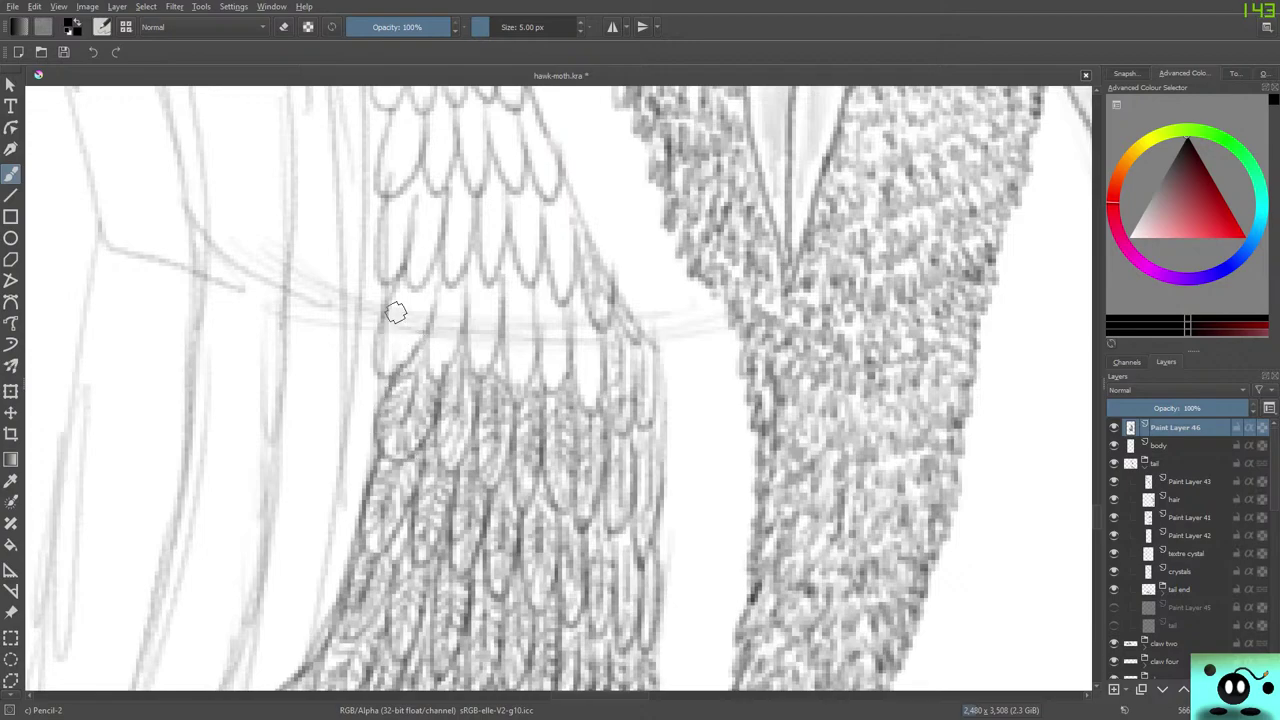
# Hatch barbs into the feathers of the row crossing the curved guideline, from the left edge toward the right contour.
pyautogui.moveTo(414, 298)
pyautogui.mouseDown()
pyautogui.moveTo(425, 296)
pyautogui.moveTo(402, 340)
pyautogui.moveTo(387, 344)
pyautogui.moveTo(386, 326)
pyautogui.mouseUp()
pyautogui.moveTo(390, 300)
pyautogui.mouseDown()
pyautogui.moveTo(434, 298)
pyautogui.moveTo(433, 256)
pyautogui.moveTo(450, 306)
pyautogui.moveTo(454, 285)
pyautogui.moveTo(428, 347)
pyautogui.moveTo(439, 350)
pyautogui.moveTo(458, 335)
pyautogui.moveTo(466, 281)
pyautogui.moveTo(433, 382)
pyautogui.moveTo(447, 274)
pyautogui.moveTo(445, 334)
pyautogui.moveTo(403, 382)
pyautogui.mouseUp()
pyautogui.moveTo(452, 296)
pyautogui.mouseDown()
pyautogui.moveTo(408, 296)
pyautogui.moveTo(388, 335)
pyautogui.moveTo(403, 282)
pyautogui.moveTo(375, 348)
pyautogui.moveTo(404, 353)
pyautogui.moveTo(384, 376)
pyautogui.moveTo(383, 325)
pyautogui.moveTo(365, 360)
pyautogui.mouseUp()
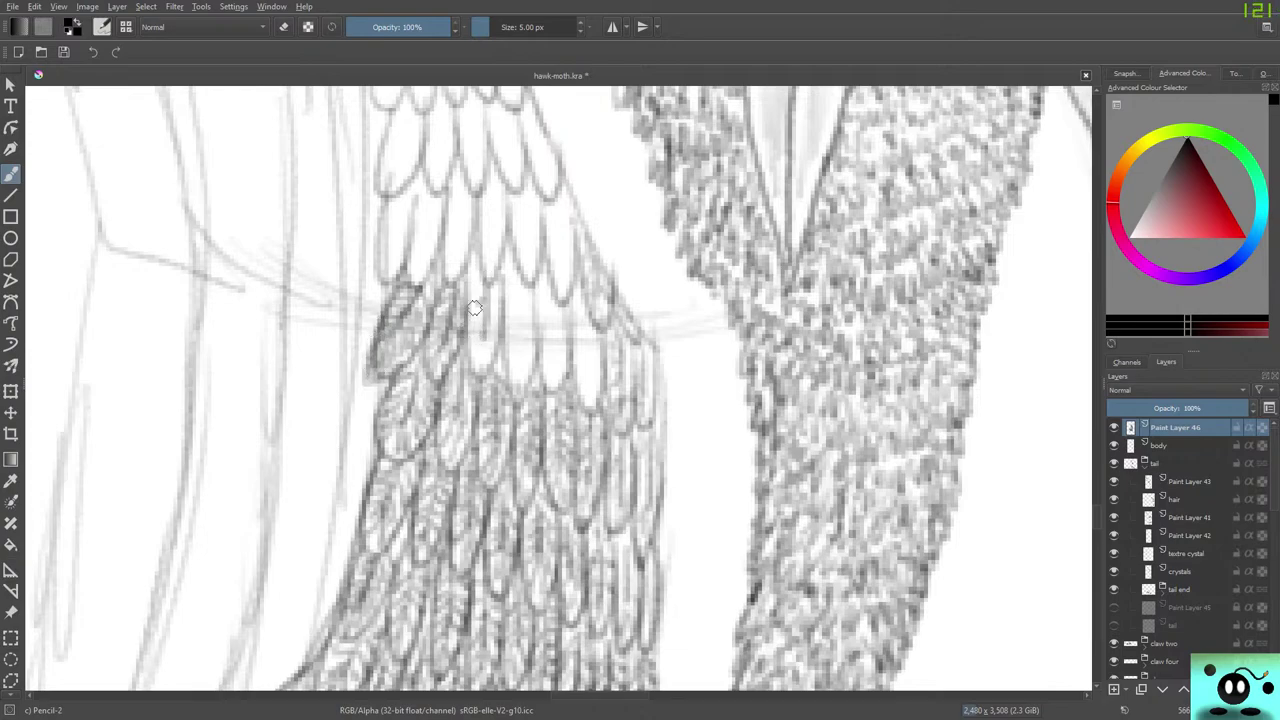
pyautogui.moveTo(475, 308)
pyautogui.mouseDown()
pyautogui.moveTo(480, 350)
pyautogui.moveTo(495, 340)
pyautogui.moveTo(497, 286)
pyautogui.moveTo(477, 280)
pyautogui.moveTo(475, 378)
pyautogui.moveTo(498, 330)
pyautogui.moveTo(520, 351)
pyautogui.moveTo(514, 291)
pyautogui.moveTo(522, 379)
pyautogui.moveTo(534, 290)
pyautogui.moveTo(510, 385)
pyautogui.moveTo(505, 355)
pyautogui.mouseUp()
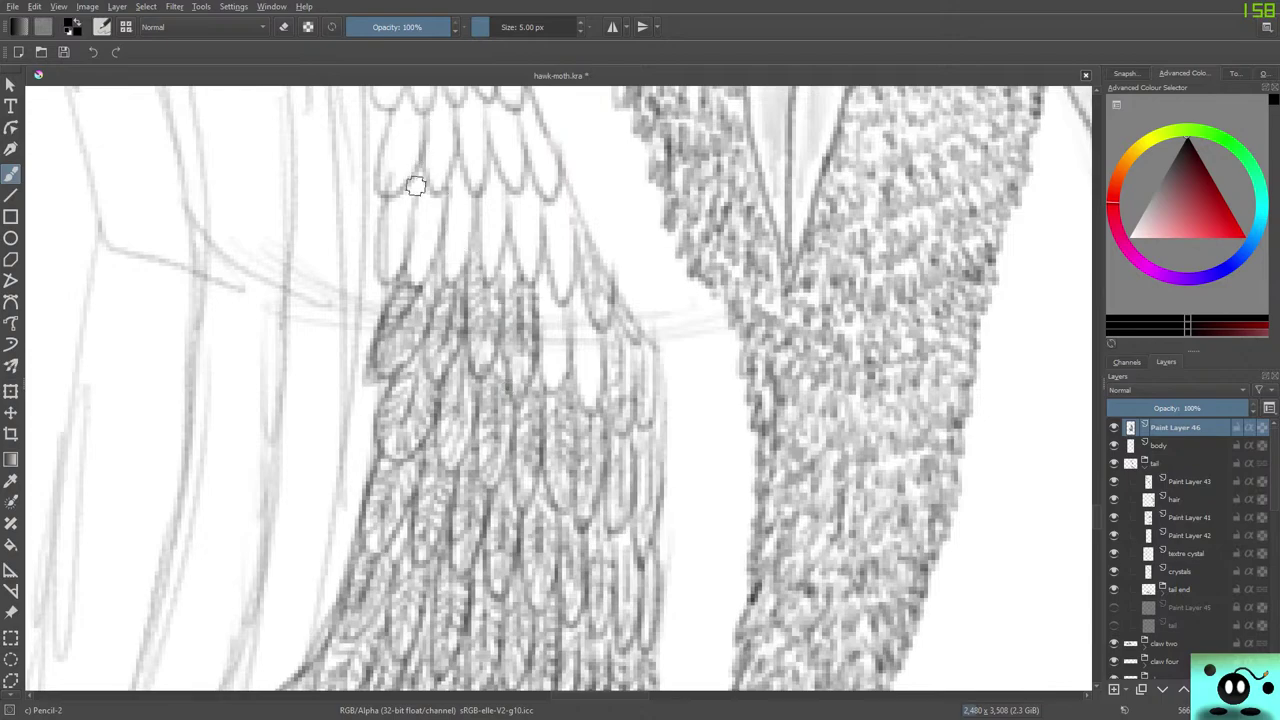
pyautogui.moveTo(552, 304)
pyautogui.mouseDown()
pyautogui.moveTo(550, 340)
pyautogui.moveTo(540, 331)
pyautogui.moveTo(550, 384)
pyautogui.moveTo(562, 320)
pyautogui.moveTo(568, 392)
pyautogui.moveTo(540, 374)
pyautogui.moveTo(541, 268)
pyautogui.mouseUp()
# Hatch the feathers of the row above the curved guideline, from the slanted right contour back to the left edge.
pyautogui.moveTo(582, 312)
pyautogui.mouseDown()
pyautogui.moveTo(584, 397)
pyautogui.moveTo(598, 332)
pyautogui.moveTo(585, 408)
pyautogui.moveTo(579, 366)
pyautogui.moveTo(592, 341)
pyautogui.moveTo(606, 379)
pyautogui.moveTo(603, 340)
pyautogui.moveTo(605, 398)
pyautogui.moveTo(629, 385)
pyautogui.moveTo(626, 345)
pyautogui.moveTo(604, 311)
pyautogui.moveTo(601, 337)
pyautogui.moveTo(581, 284)
pyautogui.moveTo(608, 284)
pyautogui.moveTo(594, 314)
pyautogui.moveTo(561, 220)
pyautogui.moveTo(548, 263)
pyautogui.moveTo(564, 283)
pyautogui.moveTo(572, 275)
pyautogui.moveTo(553, 192)
pyautogui.moveTo(576, 233)
pyautogui.moveTo(564, 302)
pyautogui.moveTo(545, 165)
pyautogui.moveTo(516, 186)
pyautogui.moveTo(530, 276)
pyautogui.moveTo(534, 194)
pyautogui.moveTo(512, 220)
pyautogui.moveTo(510, 197)
pyautogui.moveTo(521, 282)
pyautogui.moveTo(521, 167)
pyautogui.moveTo(470, 221)
pyautogui.moveTo(491, 230)
pyautogui.moveTo(493, 188)
pyautogui.moveTo(484, 262)
pyautogui.moveTo(500, 191)
pyautogui.moveTo(487, 169)
pyautogui.moveTo(493, 208)
pyautogui.mouseUp()
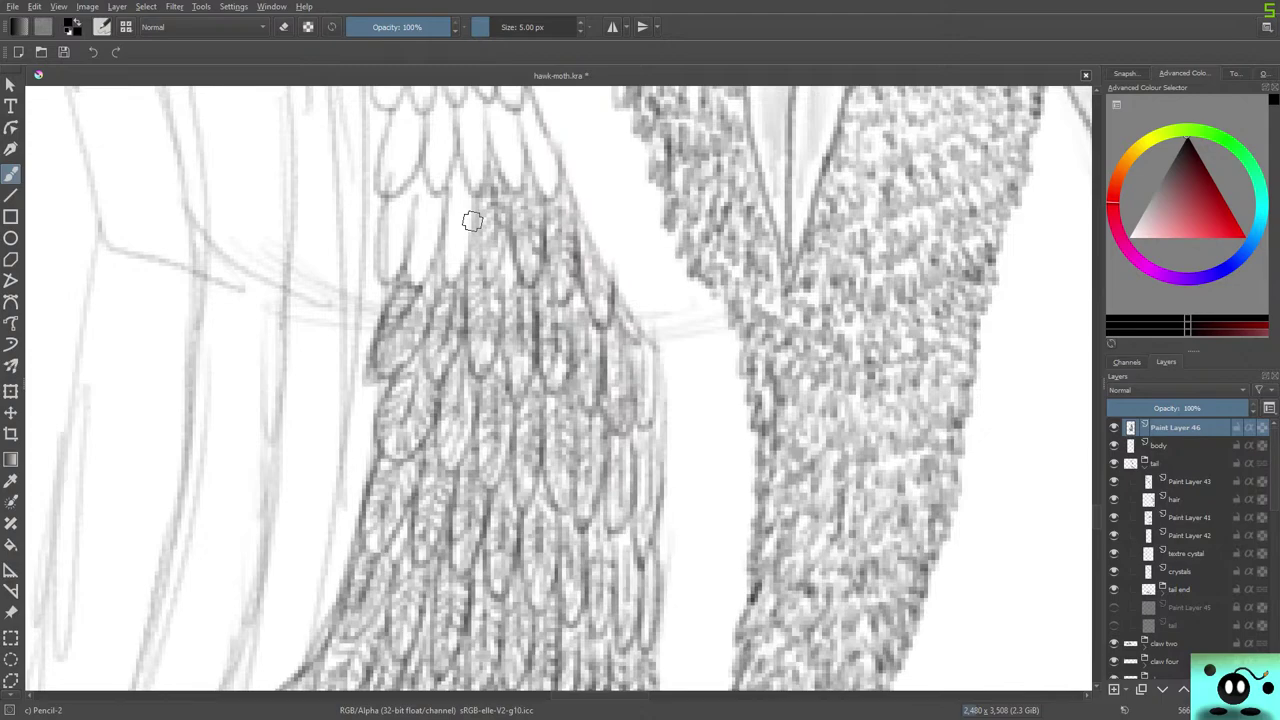
pyautogui.moveTo(463, 200)
pyautogui.mouseDown()
pyautogui.moveTo(459, 235)
pyautogui.moveTo(461, 179)
pyautogui.moveTo(440, 268)
pyautogui.moveTo(467, 236)
pyautogui.moveTo(470, 198)
pyautogui.moveTo(460, 273)
pyautogui.moveTo(445, 249)
pyautogui.moveTo(457, 180)
pyautogui.moveTo(462, 275)
pyautogui.mouseUp()
pyautogui.moveTo(476, 215)
pyautogui.mouseDown()
pyautogui.moveTo(489, 283)
pyautogui.moveTo(494, 170)
pyautogui.moveTo(403, 251)
pyautogui.moveTo(428, 218)
pyautogui.moveTo(429, 187)
pyautogui.moveTo(424, 218)
pyautogui.moveTo(413, 214)
pyautogui.moveTo(419, 261)
pyautogui.moveTo(437, 241)
pyautogui.moveTo(434, 194)
pyautogui.moveTo(442, 203)
pyautogui.moveTo(438, 246)
pyautogui.moveTo(409, 227)
pyautogui.moveTo(406, 244)
pyautogui.moveTo(416, 204)
pyautogui.moveTo(388, 242)
pyautogui.moveTo(404, 191)
pyautogui.moveTo(386, 258)
pyautogui.moveTo(400, 201)
pyautogui.moveTo(374, 250)
pyautogui.moveTo(401, 237)
pyautogui.moveTo(413, 187)
pyautogui.moveTo(388, 254)
pyautogui.mouseUp()
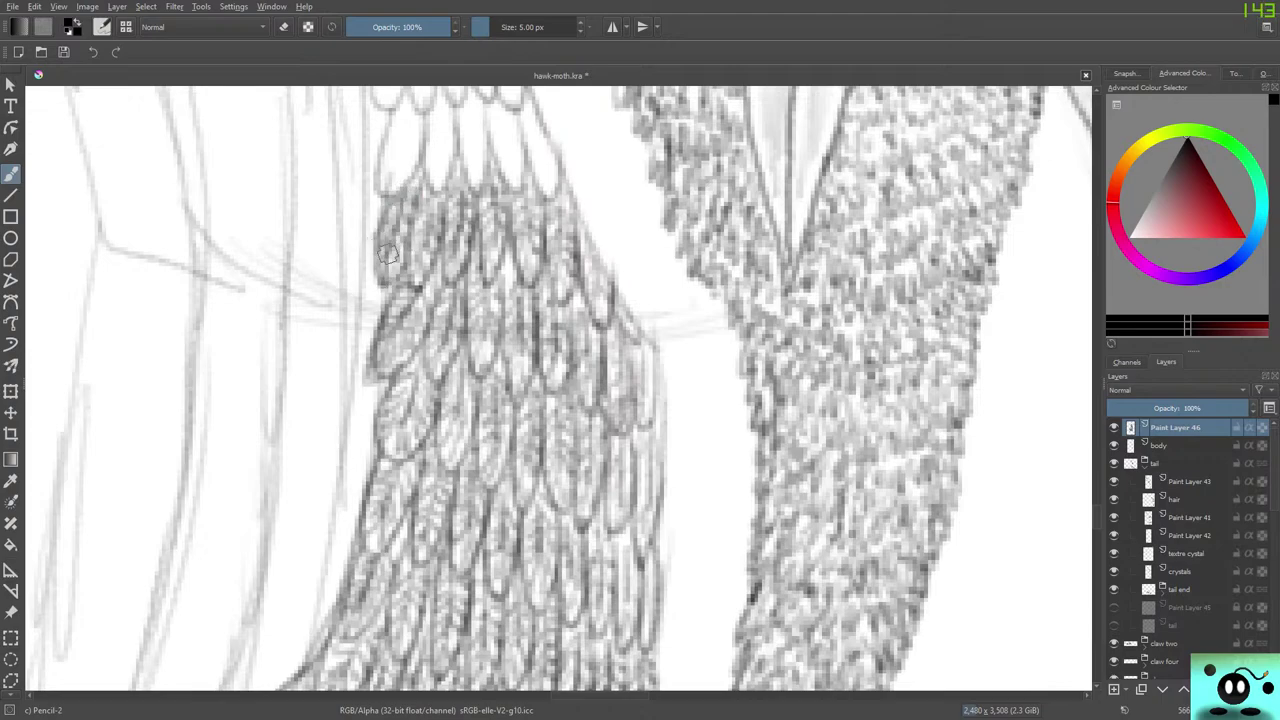
# Fill the second-highest feather row with barbs from left to right, including the narrow feathers on the slanted contour.
pyautogui.scroll(4, 388, 254)
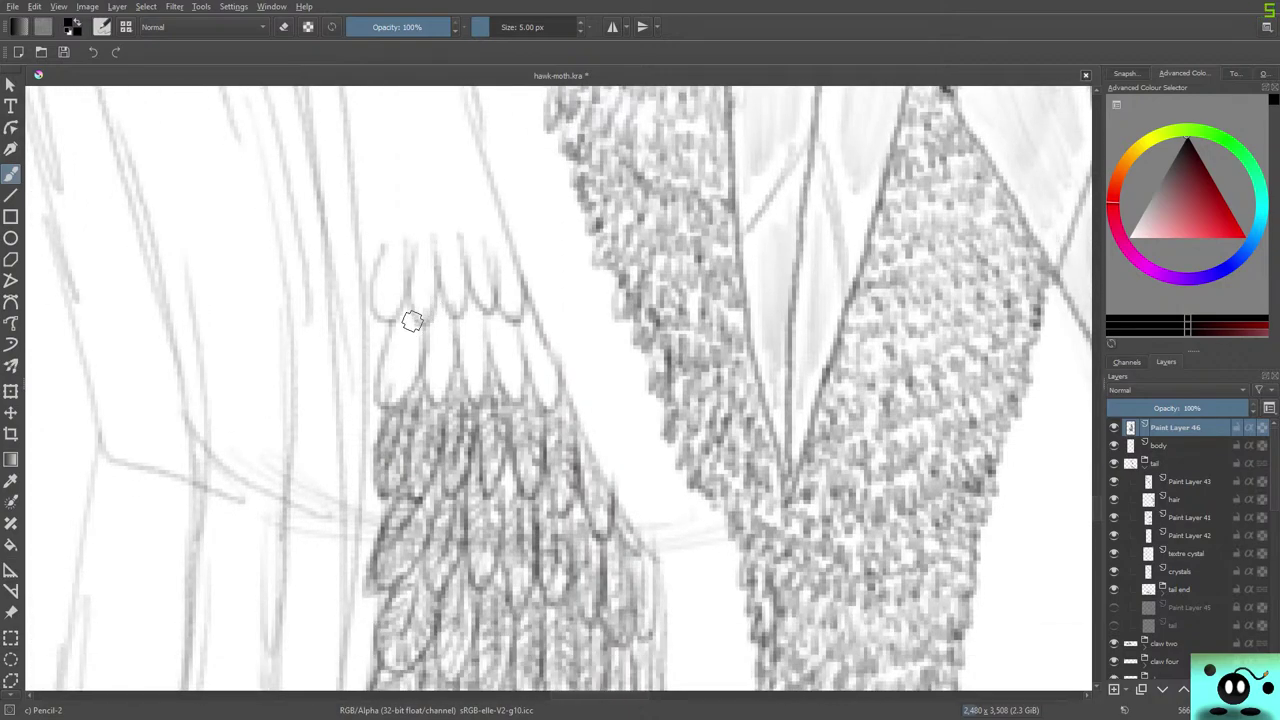
pyautogui.moveTo(414, 314)
pyautogui.mouseDown()
pyautogui.moveTo(385, 352)
pyautogui.moveTo(382, 389)
pyautogui.moveTo(396, 396)
pyautogui.moveTo(417, 344)
pyautogui.moveTo(391, 318)
pyautogui.moveTo(401, 332)
pyautogui.moveTo(384, 357)
pyautogui.moveTo(407, 302)
pyautogui.moveTo(379, 355)
pyautogui.moveTo(378, 407)
pyautogui.moveTo(395, 398)
pyautogui.moveTo(427, 316)
pyautogui.moveTo(438, 350)
pyautogui.moveTo(441, 311)
pyautogui.moveTo(425, 362)
pyautogui.moveTo(452, 357)
pyautogui.moveTo(452, 318)
pyautogui.moveTo(444, 396)
pyautogui.moveTo(425, 367)
pyautogui.moveTo(436, 298)
pyautogui.moveTo(478, 357)
pyautogui.moveTo(469, 321)
pyautogui.moveTo(472, 378)
pyautogui.moveTo(478, 313)
pyautogui.moveTo(483, 401)
pyautogui.moveTo(464, 381)
pyautogui.moveTo(469, 323)
pyautogui.moveTo(499, 339)
pyautogui.moveTo(496, 323)
pyautogui.moveTo(491, 366)
pyautogui.moveTo(514, 393)
pyautogui.moveTo(492, 314)
pyautogui.mouseUp()
pyautogui.moveTo(469, 378); pyautogui.dragTo(469, 385)
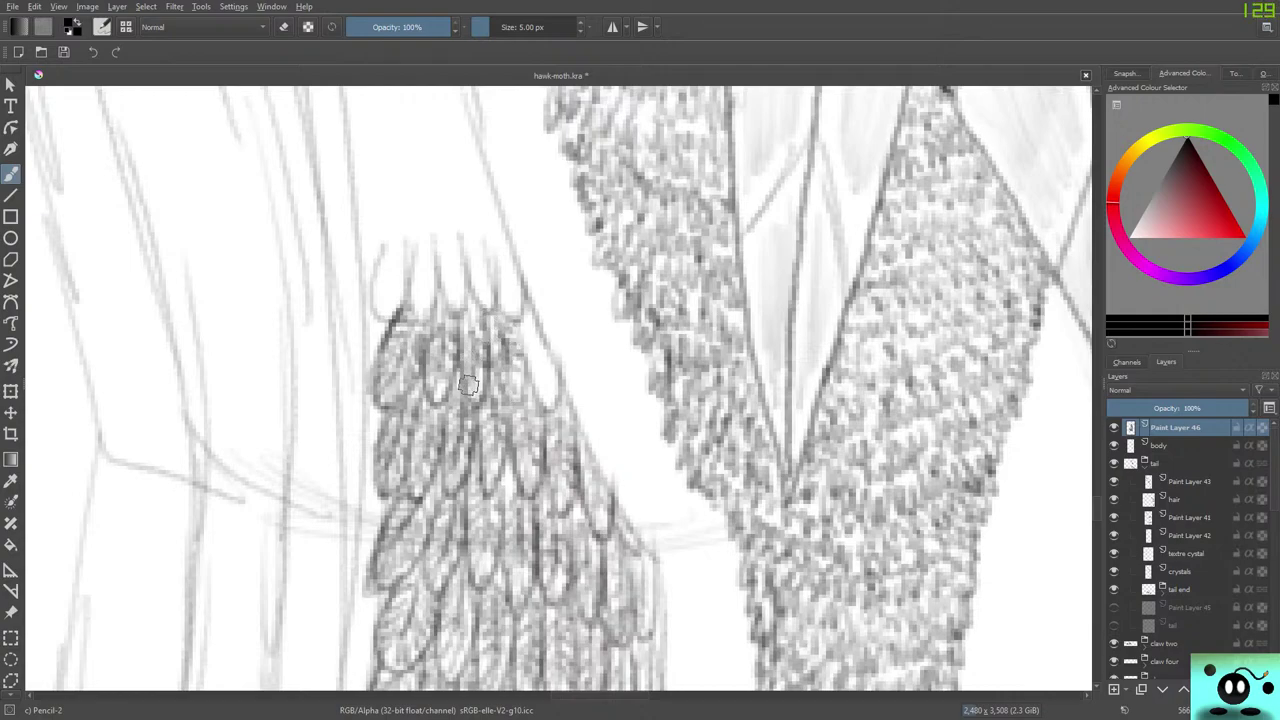
pyautogui.moveTo(530, 334)
pyautogui.mouseDown()
pyautogui.moveTo(544, 368)
pyautogui.moveTo(528, 359)
pyautogui.moveTo(540, 360)
pyautogui.moveTo(540, 387)
pyautogui.moveTo(550, 361)
pyautogui.moveTo(554, 403)
pyautogui.moveTo(535, 383)
pyautogui.moveTo(519, 289)
pyautogui.moveTo(487, 295)
pyautogui.moveTo(502, 285)
pyautogui.moveTo(499, 242)
pyautogui.moveTo(504, 307)
pyautogui.moveTo(505, 259)
pyautogui.moveTo(520, 284)
pyautogui.moveTo(510, 312)
pyautogui.moveTo(488, 255)
pyautogui.moveTo(483, 272)
pyautogui.moveTo(519, 295)
pyautogui.mouseUp()
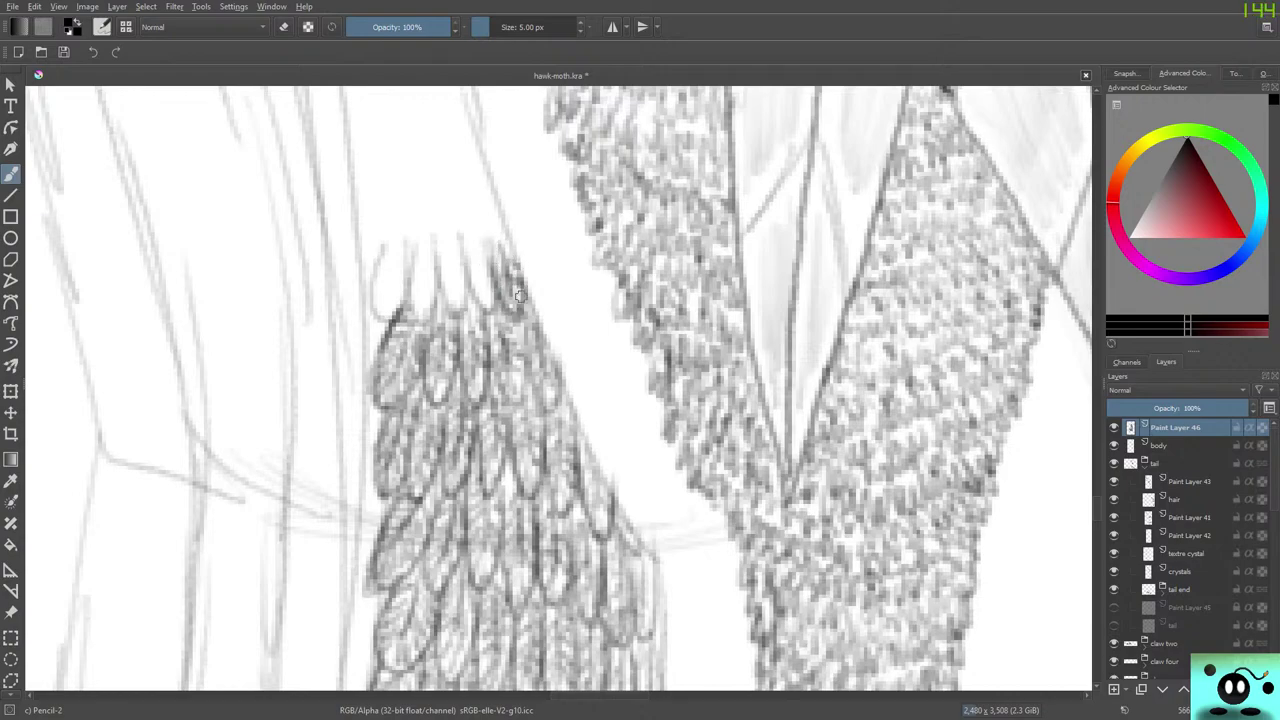
# Hatch the topmost row of feathers up to its open ends and darken the outlines in the row beneath.
pyautogui.moveTo(523, 378)
pyautogui.mouseDown()
pyautogui.moveTo(520, 347)
pyautogui.moveTo(532, 382)
pyautogui.moveTo(530, 366)
pyautogui.moveTo(513, 370)
pyautogui.moveTo(516, 397)
pyautogui.moveTo(494, 389)
pyautogui.moveTo(509, 366)
pyautogui.moveTo(506, 312)
pyautogui.moveTo(489, 292)
pyautogui.moveTo(475, 379)
pyautogui.moveTo(453, 385)
pyautogui.moveTo(439, 363)
pyautogui.moveTo(465, 319)
pyautogui.moveTo(444, 377)
pyautogui.mouseUp()
pyautogui.moveTo(431, 333)
pyautogui.mouseDown()
pyautogui.moveTo(388, 414)
pyautogui.moveTo(397, 346)
pyautogui.moveTo(395, 383)
pyautogui.moveTo(420, 374)
pyautogui.moveTo(391, 407)
pyautogui.moveTo(382, 367)
pyautogui.moveTo(415, 224)
pyautogui.moveTo(389, 281)
pyautogui.moveTo(378, 264)
pyautogui.moveTo(372, 296)
pyautogui.moveTo(406, 287)
pyautogui.moveTo(409, 247)
pyautogui.moveTo(395, 296)
pyautogui.moveTo(376, 271)
pyautogui.moveTo(380, 256)
pyautogui.moveTo(422, 263)
pyautogui.moveTo(426, 247)
pyautogui.moveTo(424, 310)
pyautogui.moveTo(428, 234)
pyautogui.moveTo(435, 310)
pyautogui.moveTo(419, 313)
pyautogui.moveTo(416, 292)
pyautogui.moveTo(436, 240)
pyautogui.mouseUp()
pyautogui.moveTo(459, 288)
pyautogui.mouseDown()
pyautogui.moveTo(448, 240)
pyautogui.moveTo(454, 299)
pyautogui.moveTo(456, 235)
pyautogui.moveTo(464, 302)
pyautogui.moveTo(447, 311)
pyautogui.moveTo(455, 254)
pyautogui.moveTo(479, 260)
pyautogui.moveTo(480, 302)
pyautogui.moveTo(479, 234)
pyautogui.moveTo(486, 273)
pyautogui.moveTo(463, 224)
pyautogui.mouseUp()
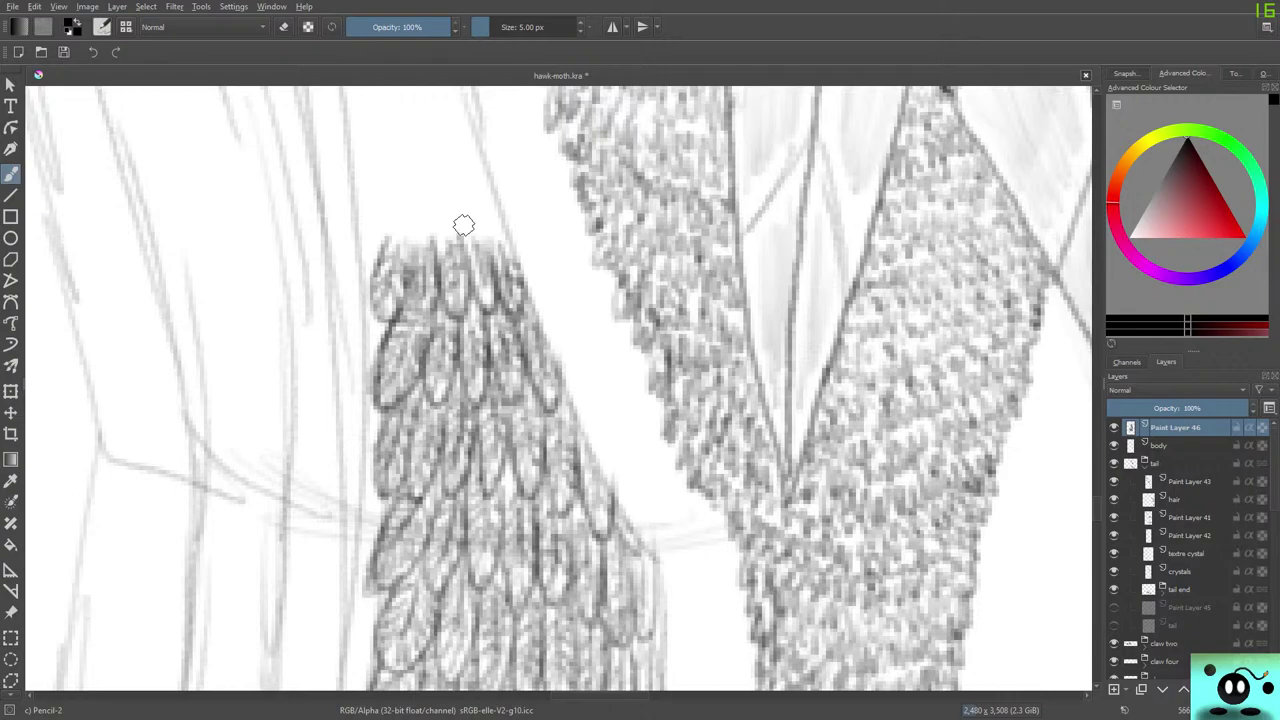
# Redraw and darken the feathers at the right end of the body's lower edge, adding a blank feather beside them.
pyautogui.scroll(-6, 411, 373)
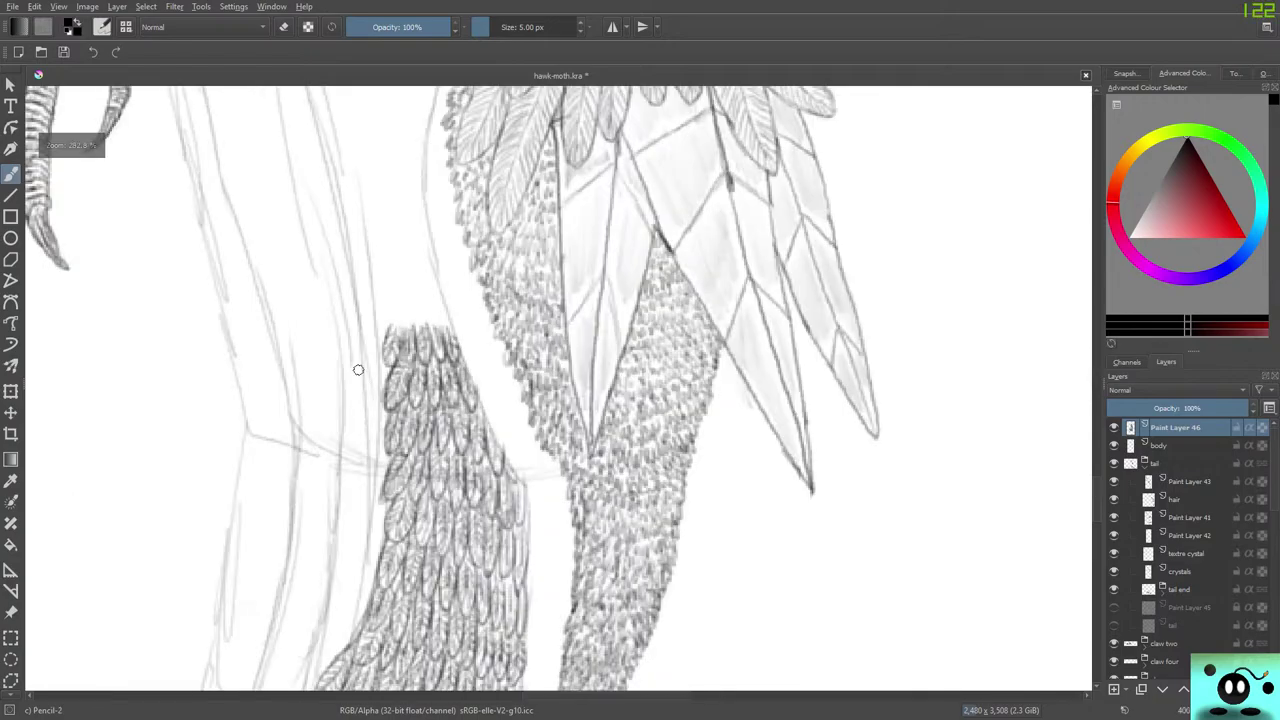
pyautogui.scroll(3, 279, 382)
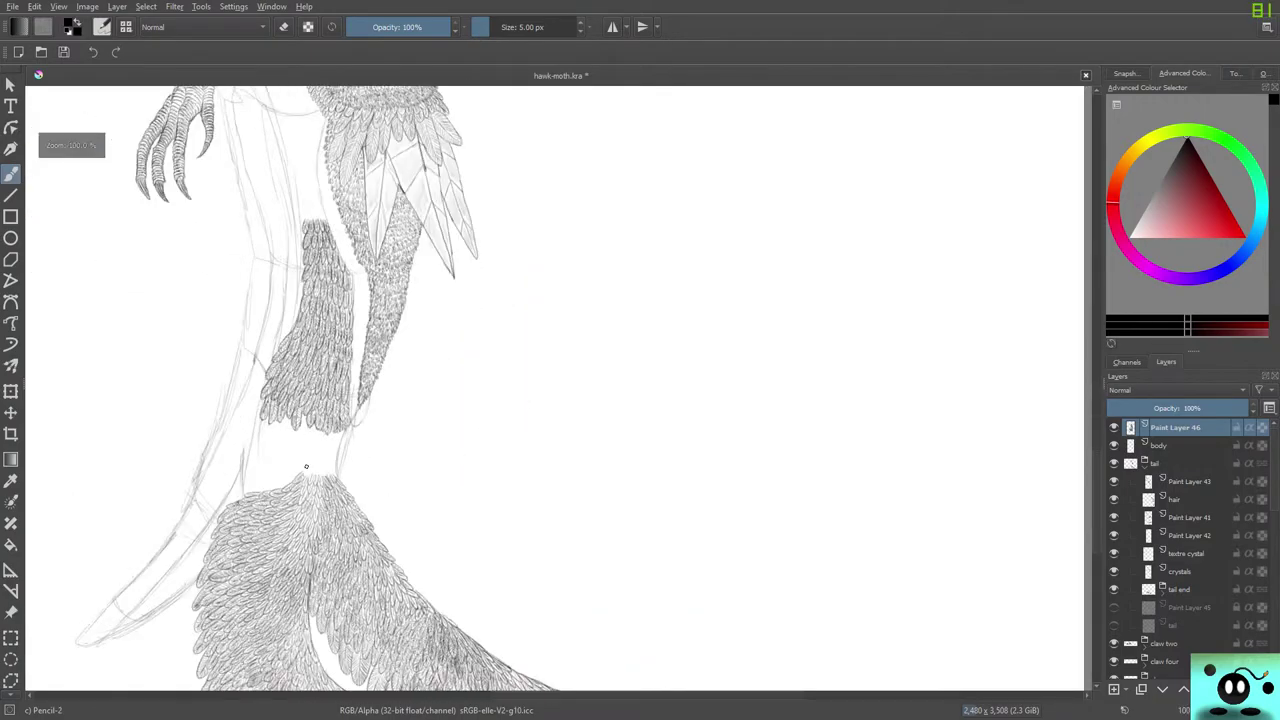
pyautogui.scroll(-5, 257, 466)
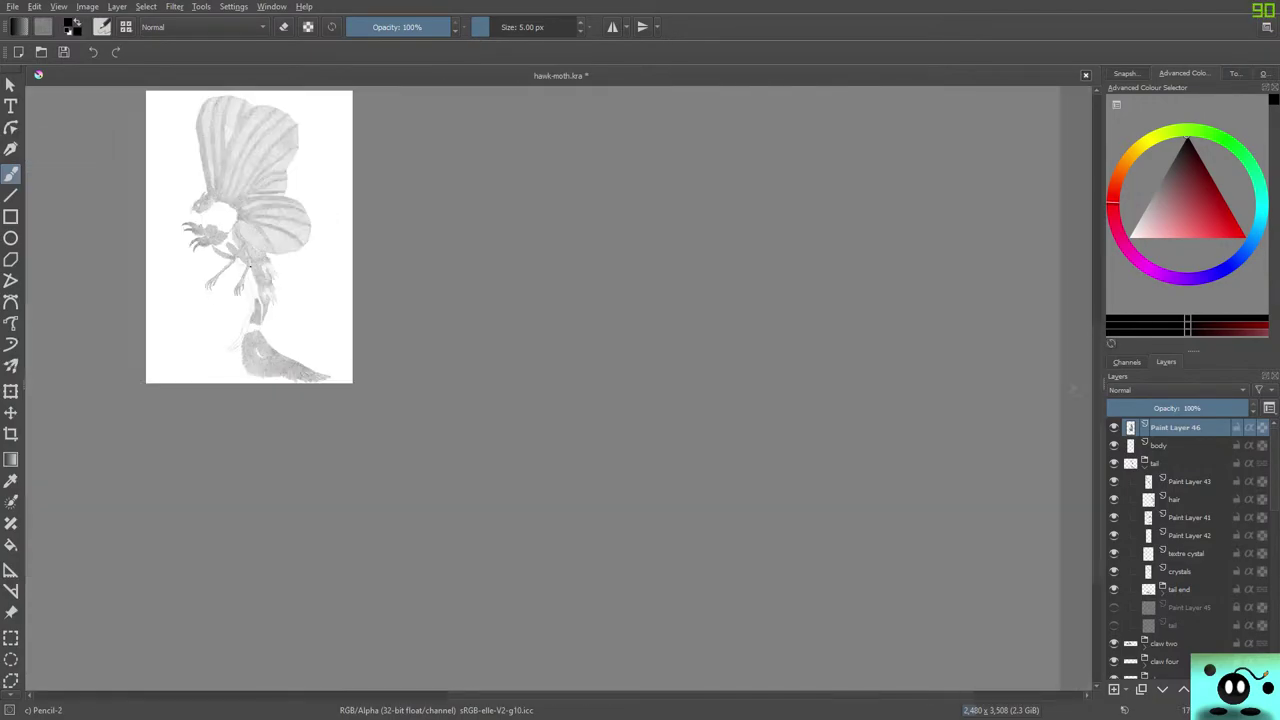
pyautogui.scroll(2, 253, 306)
pyautogui.scroll(2, 215, 420)
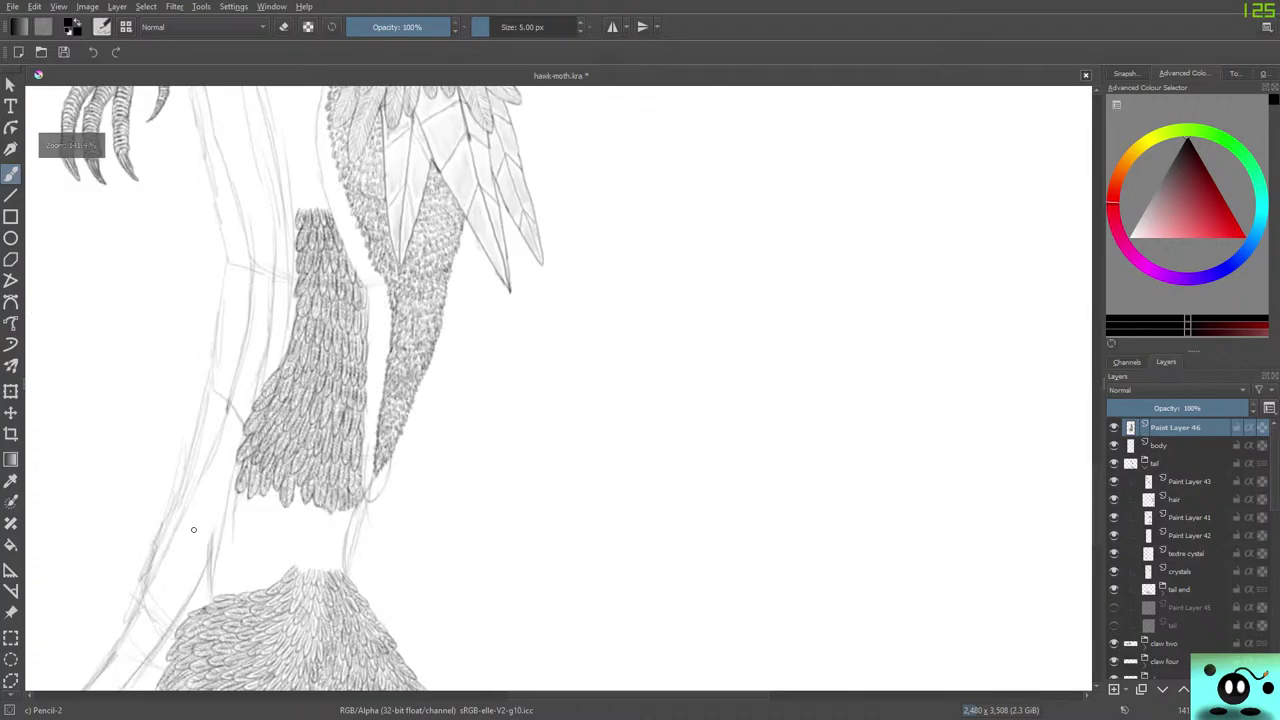
pyautogui.scroll(2, 236, 558)
pyautogui.scroll(1, 235, 557)
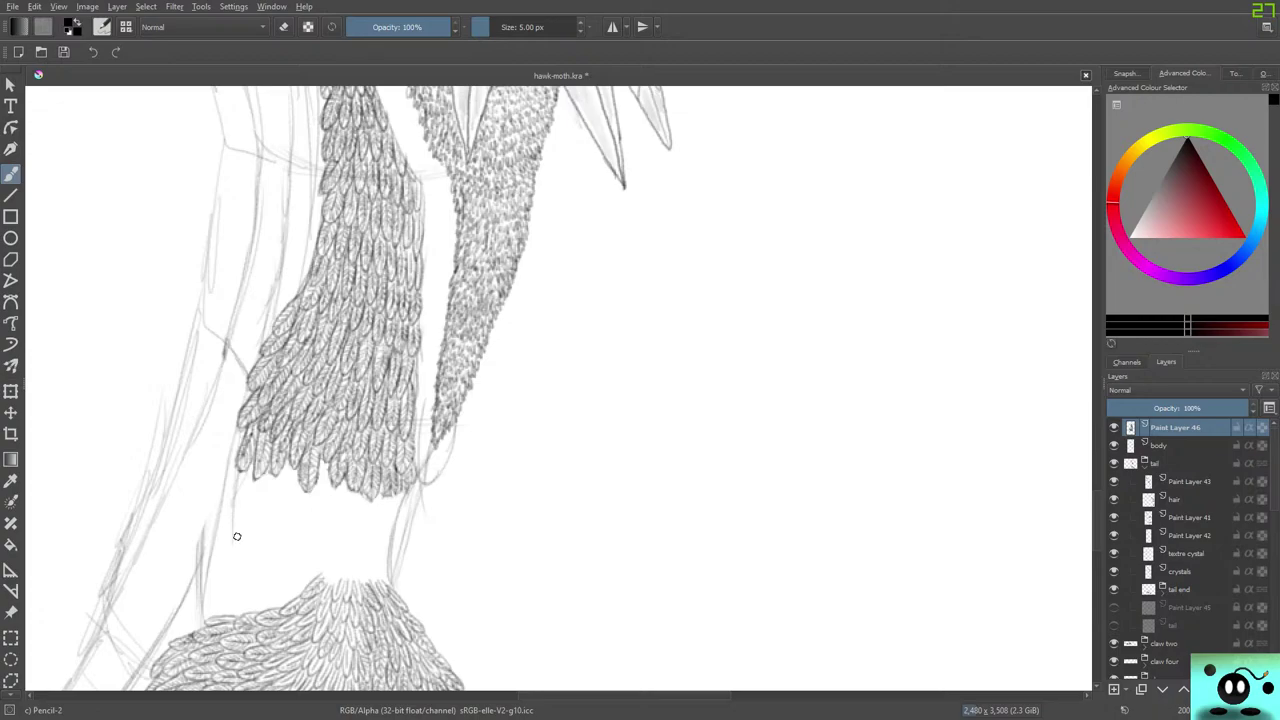
pyautogui.scroll(2, 326, 523)
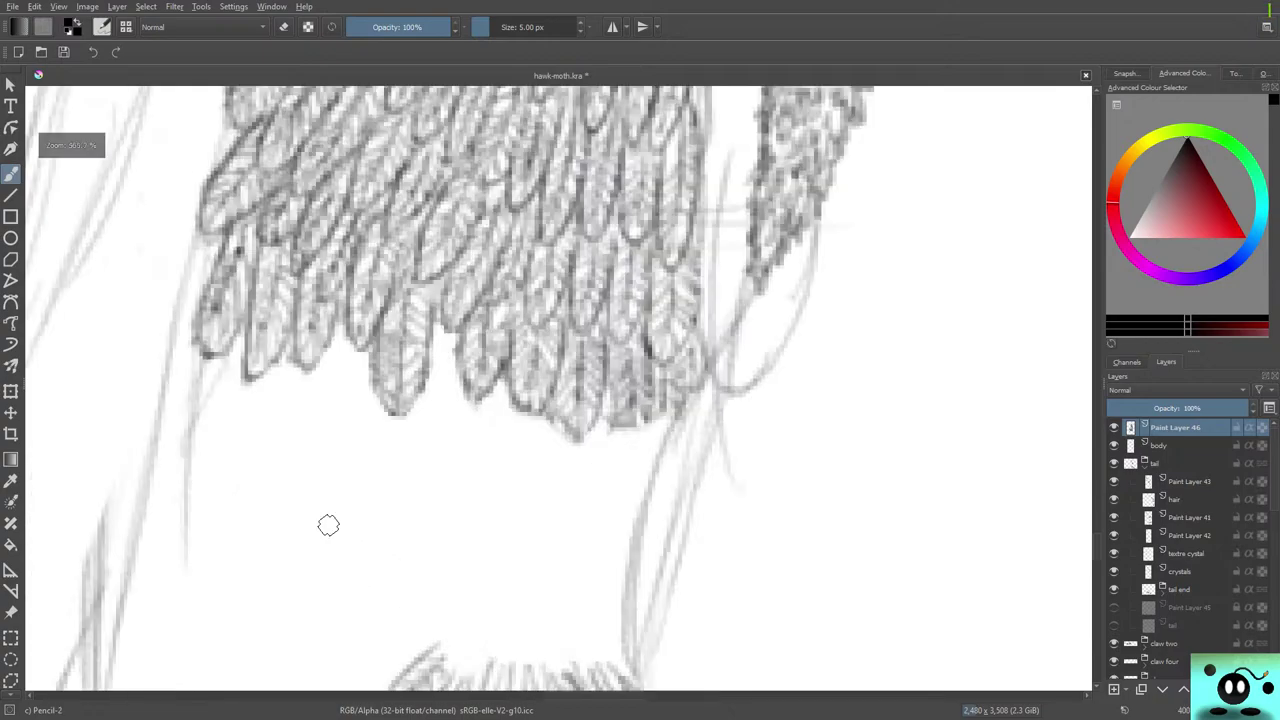
pyautogui.scroll(-1, 326, 523)
pyautogui.scroll(1, 326, 523)
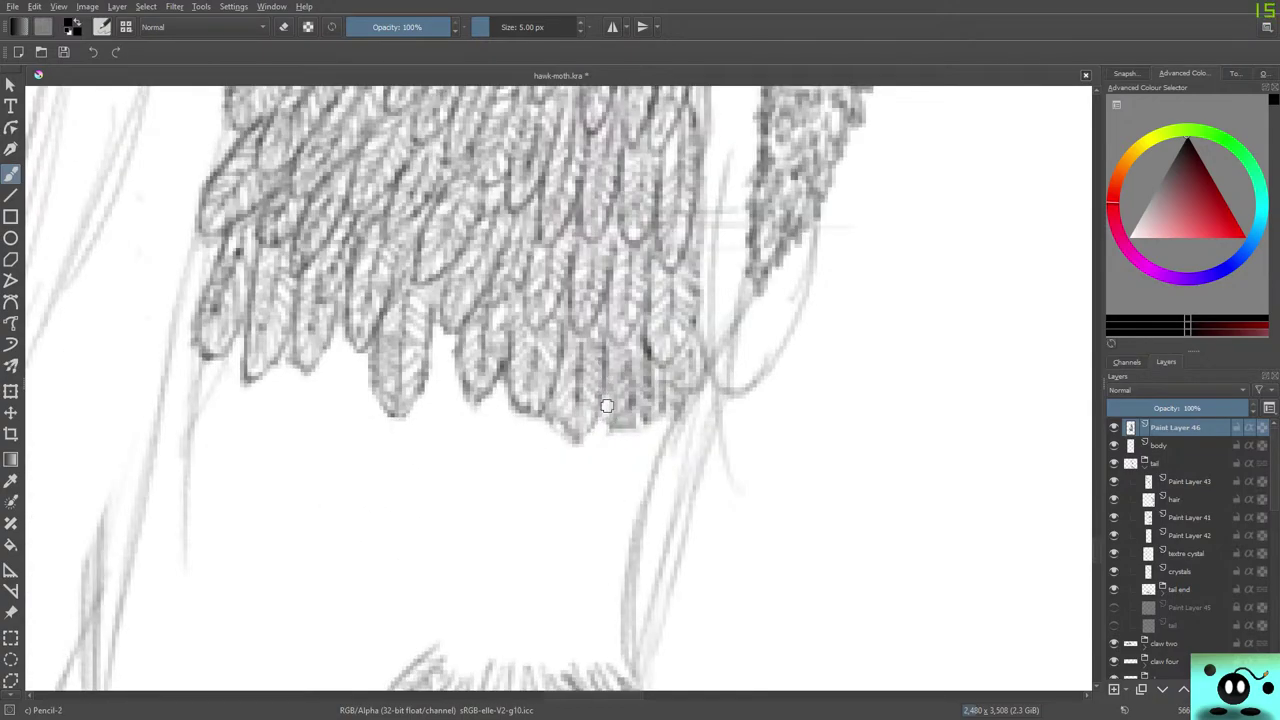
pyautogui.moveTo(606, 405)
pyautogui.mouseDown()
pyautogui.moveTo(647, 407)
pyautogui.moveTo(636, 429)
pyautogui.moveTo(625, 392)
pyautogui.moveTo(653, 418)
pyautogui.moveTo(670, 372)
pyautogui.moveTo(679, 411)
pyautogui.moveTo(666, 364)
pyautogui.moveTo(688, 395)
pyautogui.moveTo(686, 345)
pyautogui.mouseUp()
pyautogui.moveTo(684, 396)
pyautogui.mouseDown()
pyautogui.moveTo(687, 440)
pyautogui.moveTo(714, 386)
pyautogui.mouseUp()
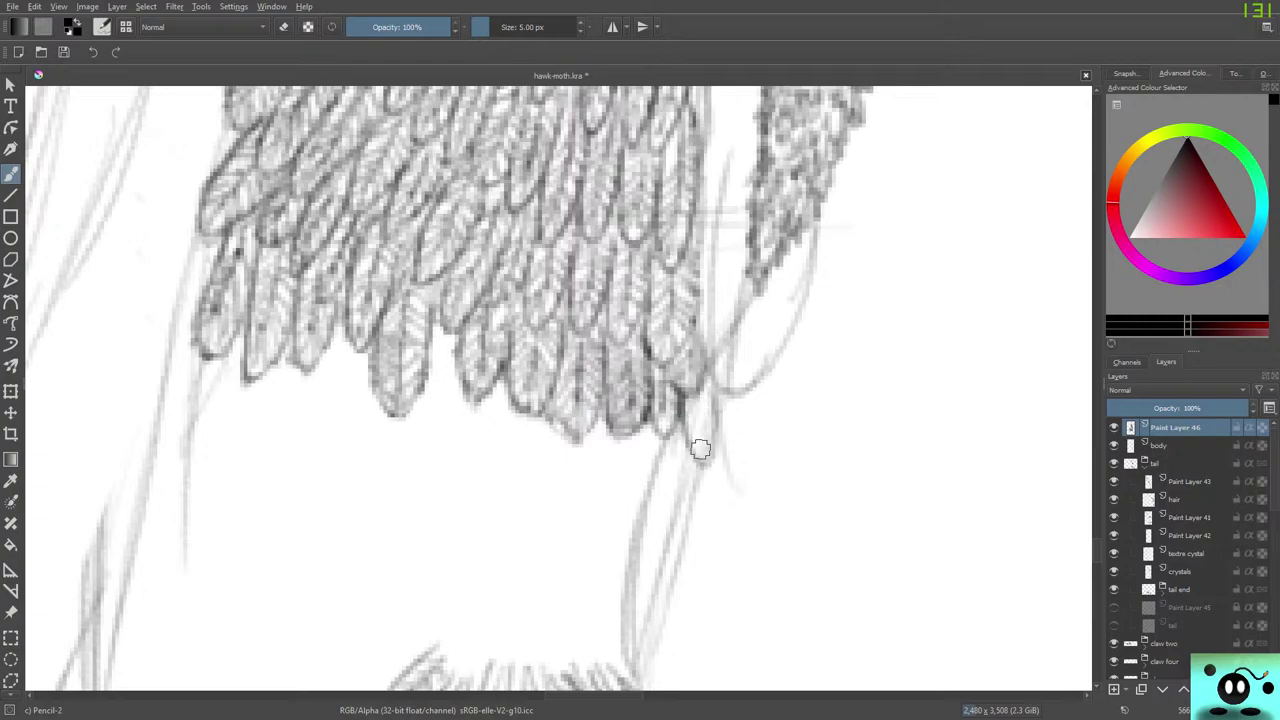
# Outline three new rows of blank feathers below the body's hatched lower edge, across its full width.
pyautogui.moveTo(200, 355)
pyautogui.mouseDown()
pyautogui.moveTo(191, 453)
pyautogui.moveTo(240, 370)
pyautogui.moveTo(268, 360)
pyautogui.moveTo(277, 402)
pyautogui.moveTo(281, 389)
pyautogui.moveTo(272, 445)
pyautogui.moveTo(302, 398)
pyautogui.moveTo(295, 434)
pyautogui.moveTo(331, 344)
pyautogui.moveTo(349, 443)
pyautogui.moveTo(352, 365)
pyautogui.moveTo(371, 436)
pyautogui.moveTo(359, 446)
pyautogui.moveTo(413, 408)
pyautogui.moveTo(423, 375)
pyautogui.moveTo(458, 368)
pyautogui.moveTo(447, 422)
pyautogui.moveTo(496, 410)
pyautogui.moveTo(501, 435)
pyautogui.moveTo(497, 392)
pyautogui.moveTo(531, 401)
pyautogui.moveTo(537, 482)
pyautogui.moveTo(572, 421)
pyautogui.mouseUp()
pyautogui.moveTo(580, 440)
pyautogui.mouseDown()
pyautogui.moveTo(618, 435)
pyautogui.moveTo(631, 513)
pyautogui.moveTo(648, 429)
pyautogui.moveTo(680, 410)
pyautogui.mouseUp()
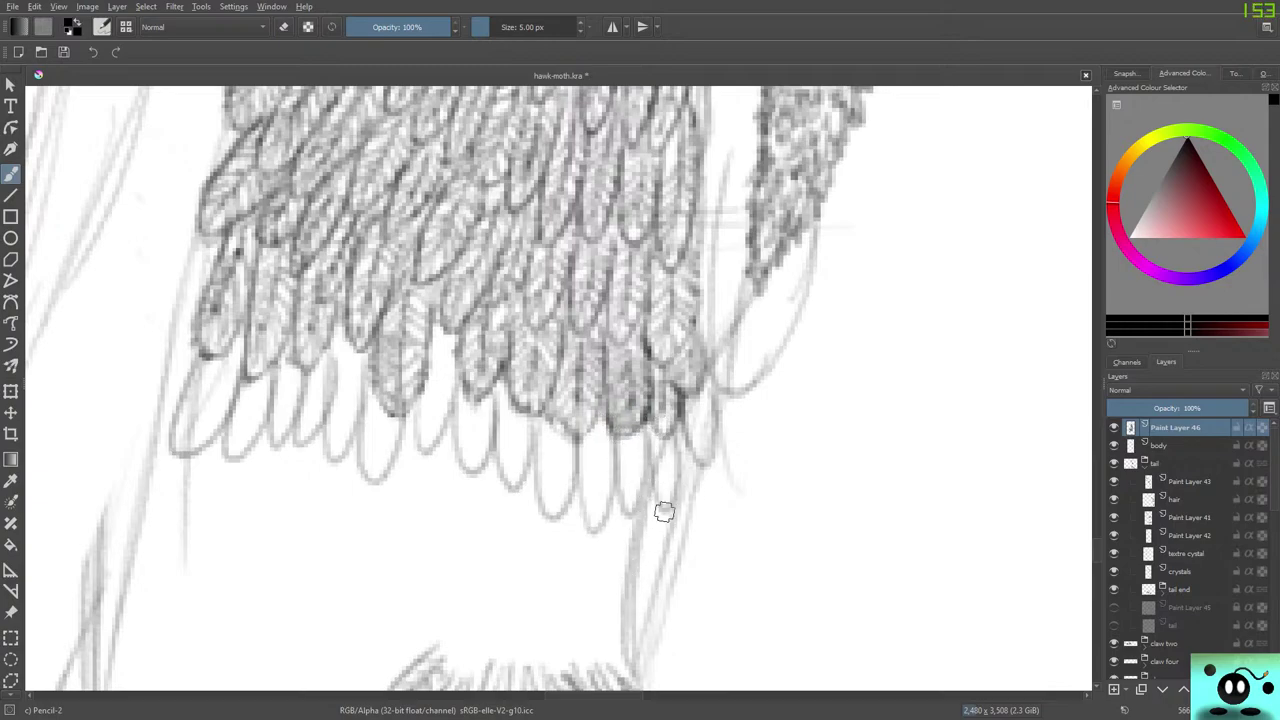
pyautogui.moveTo(664, 511)
pyautogui.mouseDown()
pyautogui.moveTo(638, 558)
pyautogui.moveTo(623, 501)
pyautogui.moveTo(600, 580)
pyautogui.moveTo(582, 527)
pyautogui.moveTo(563, 595)
pyautogui.moveTo(544, 511)
pyautogui.moveTo(537, 580)
pyautogui.moveTo(515, 482)
pyautogui.moveTo(510, 536)
pyautogui.moveTo(480, 463)
pyautogui.moveTo(458, 534)
pyautogui.moveTo(430, 450)
pyautogui.moveTo(416, 527)
pyautogui.moveTo(389, 467)
pyautogui.moveTo(386, 497)
pyautogui.moveTo(341, 453)
pyautogui.moveTo(334, 477)
pyautogui.moveTo(295, 433)
pyautogui.moveTo(283, 518)
pyautogui.moveTo(263, 427)
pyautogui.moveTo(238, 527)
pyautogui.moveTo(216, 482)
pyautogui.moveTo(190, 522)
pyautogui.moveTo(190, 463)
pyautogui.moveTo(164, 484)
pyautogui.moveTo(162, 539)
pyautogui.moveTo(208, 504)
pyautogui.moveTo(203, 528)
pyautogui.moveTo(225, 524)
pyautogui.moveTo(219, 602)
pyautogui.moveTo(252, 533)
pyautogui.moveTo(288, 546)
pyautogui.moveTo(291, 516)
pyautogui.moveTo(322, 511)
pyautogui.moveTo(316, 533)
pyautogui.moveTo(353, 510)
pyautogui.moveTo(358, 549)
pyautogui.moveTo(379, 550)
pyautogui.moveTo(380, 564)
pyautogui.moveTo(402, 518)
pyautogui.moveTo(450, 509)
pyautogui.moveTo(451, 529)
pyautogui.moveTo(484, 526)
pyautogui.moveTo(483, 548)
pyautogui.moveTo(515, 543)
pyautogui.moveTo(521, 635)
pyautogui.moveTo(546, 571)
pyautogui.moveTo(598, 582)
pyautogui.moveTo(611, 638)
pyautogui.moveTo(623, 576)
pyautogui.moveTo(649, 605)
pyautogui.moveTo(655, 572)
pyautogui.mouseUp()
pyautogui.moveTo(1097, 545); pyautogui.dragTo(1097, 549)
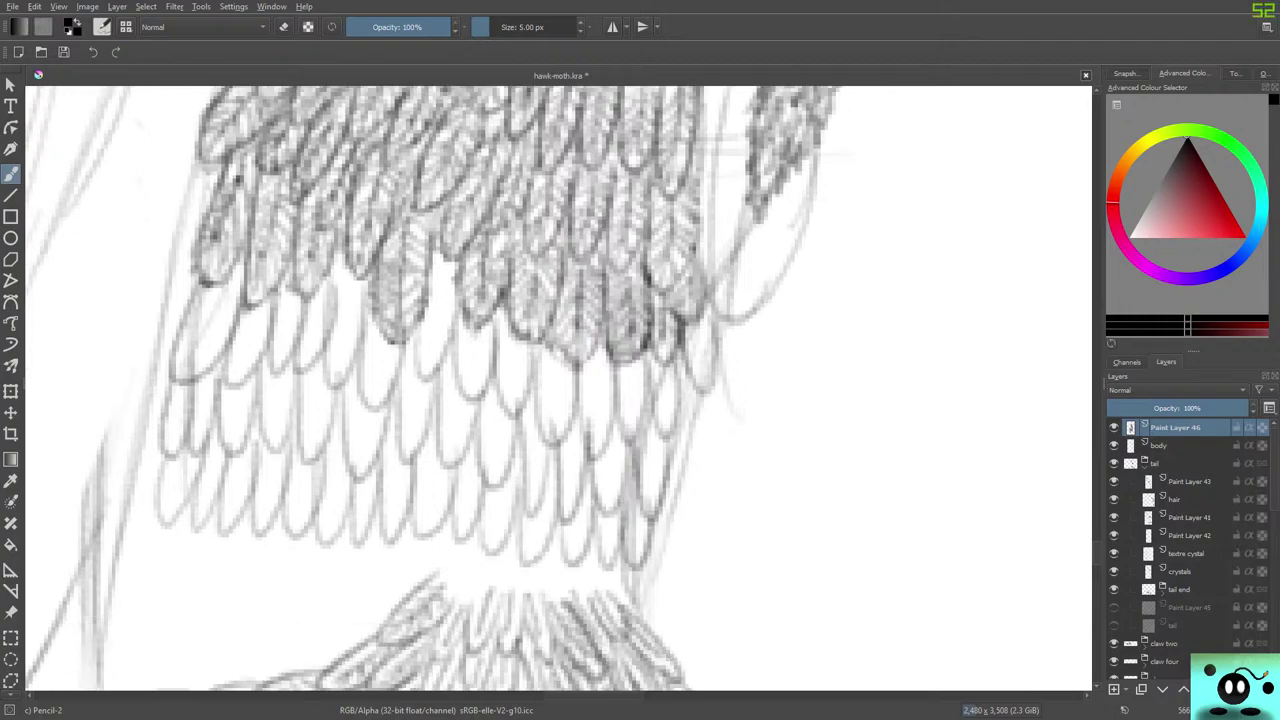
# Outline further feather rows down to the tail's plumage, closing the gap between body and tail.
pyautogui.scroll(-5, 549, 388)
pyautogui.moveTo(627, 406)
pyautogui.mouseDown()
pyautogui.moveTo(596, 404)
pyautogui.moveTo(566, 376)
pyautogui.moveTo(545, 402)
pyautogui.moveTo(561, 384)
pyautogui.moveTo(516, 359)
pyautogui.moveTo(524, 384)
pyautogui.moveTo(493, 369)
pyautogui.moveTo(474, 454)
pyautogui.moveTo(450, 391)
pyautogui.moveTo(451, 447)
pyautogui.moveTo(427, 372)
pyautogui.moveTo(403, 428)
pyautogui.moveTo(374, 386)
pyautogui.moveTo(395, 429)
pyautogui.moveTo(344, 365)
pyautogui.moveTo(354, 371)
pyautogui.moveTo(295, 349)
pyautogui.moveTo(286, 367)
pyautogui.moveTo(251, 367)
pyautogui.moveTo(223, 344)
pyautogui.moveTo(214, 367)
pyautogui.moveTo(193, 334)
pyautogui.moveTo(186, 359)
pyautogui.moveTo(166, 334)
pyautogui.moveTo(130, 448)
pyautogui.moveTo(181, 448)
pyautogui.moveTo(175, 481)
pyautogui.moveTo(206, 452)
pyautogui.moveTo(201, 510)
pyautogui.moveTo(264, 415)
pyautogui.moveTo(264, 426)
pyautogui.moveTo(292, 418)
pyautogui.moveTo(284, 494)
pyautogui.moveTo(312, 451)
pyautogui.moveTo(350, 455)
pyautogui.mouseUp()
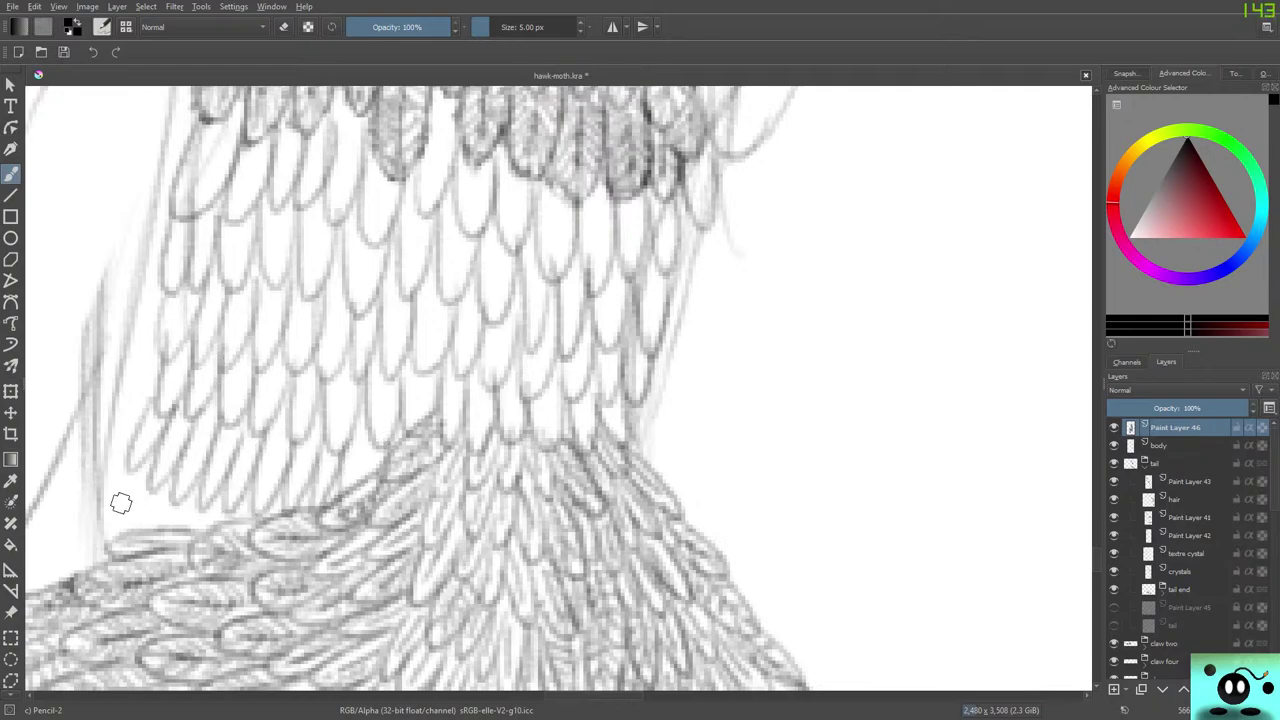
pyautogui.moveTo(121, 503)
pyautogui.mouseDown()
pyautogui.moveTo(112, 520)
pyautogui.moveTo(152, 535)
pyautogui.moveTo(263, 513)
pyautogui.moveTo(258, 502)
pyautogui.moveTo(300, 512)
pyautogui.moveTo(320, 465)
pyautogui.mouseUp()
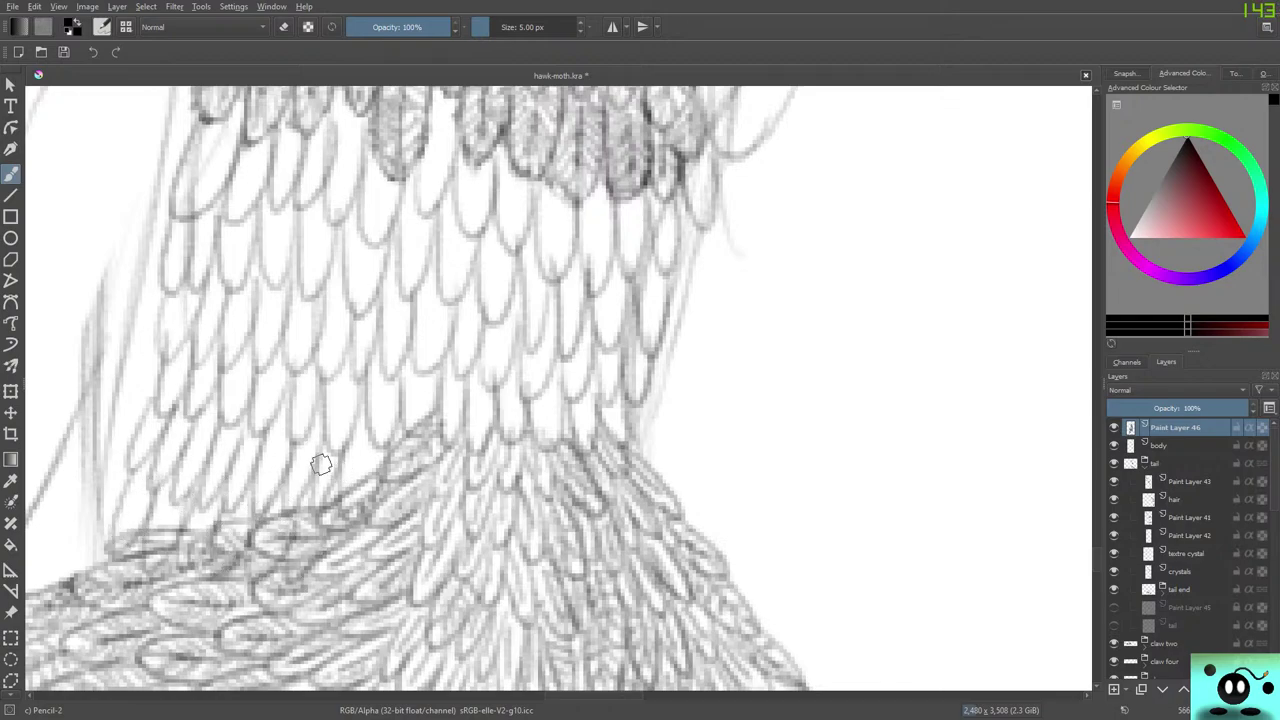
# Outline slanted feathers down the left side of the new rows, spreading outward to the tail's upper left edge.
pyautogui.scroll(-5, 560, 390)
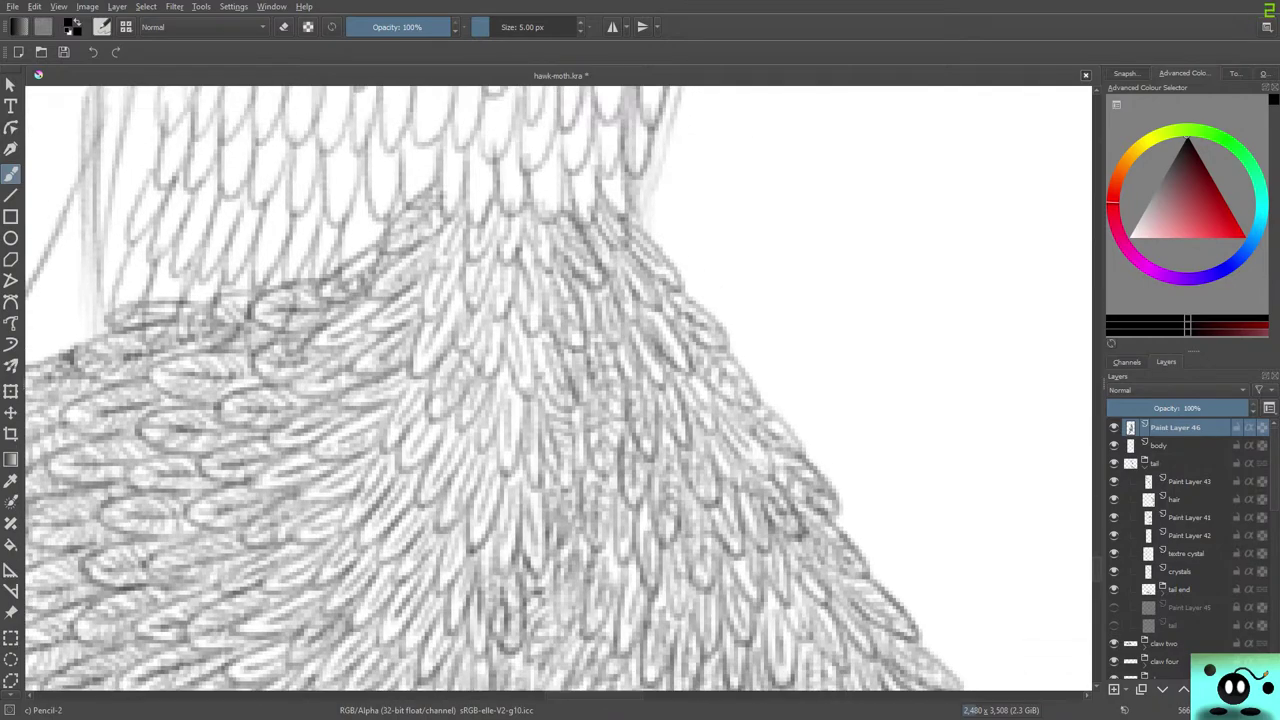
pyautogui.moveTo(553, 695); pyautogui.dragTo(508, 695)
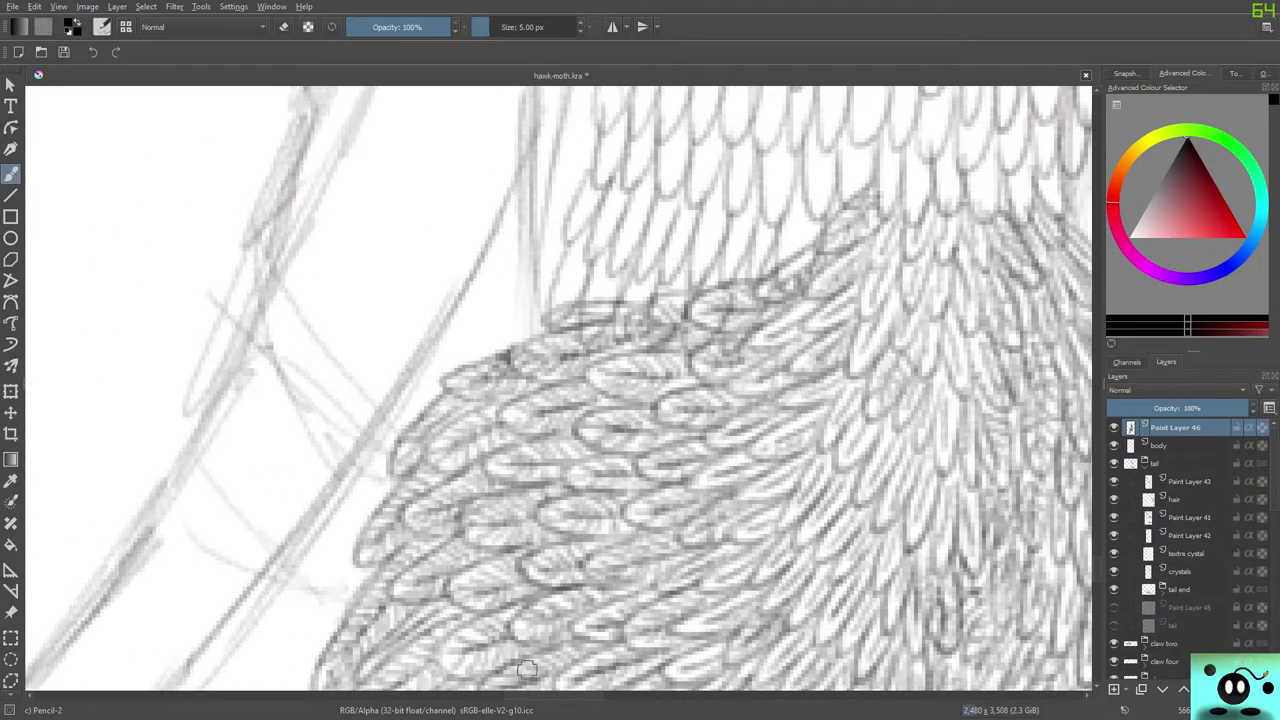
pyautogui.scroll(5, 527, 669)
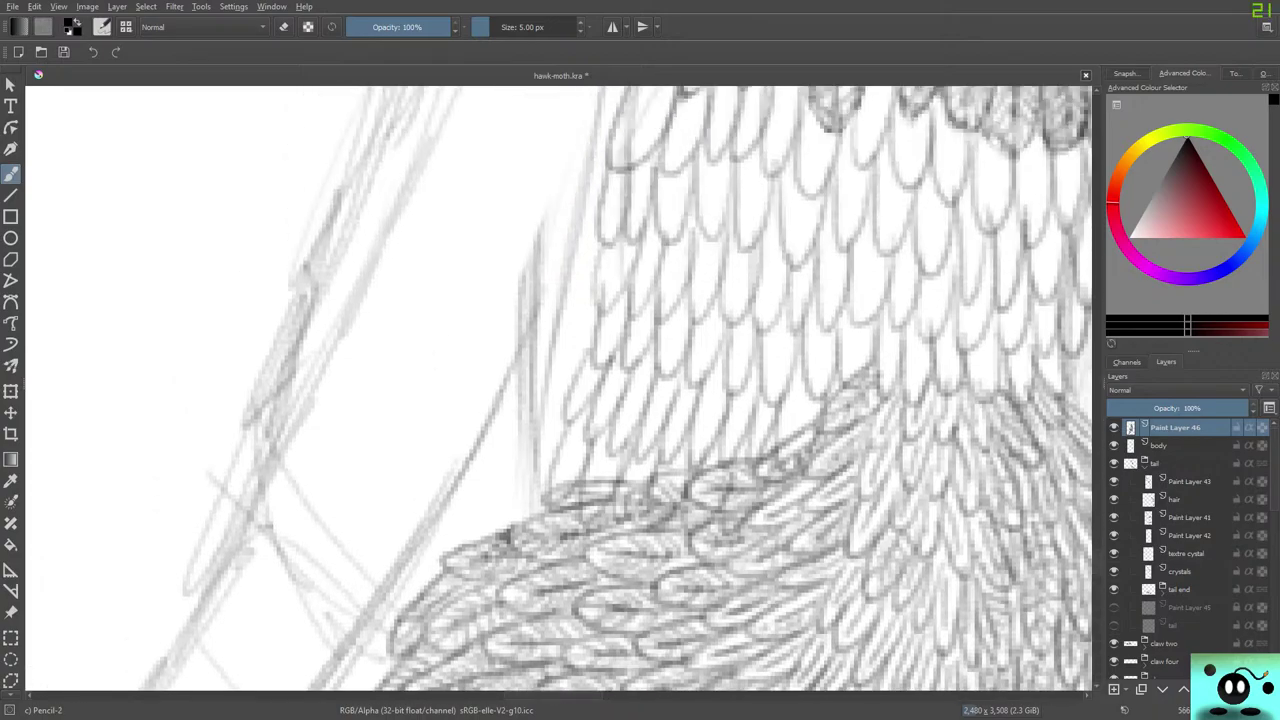
pyautogui.moveTo(604, 259)
pyautogui.mouseDown()
pyautogui.moveTo(563, 376)
pyautogui.moveTo(547, 391)
pyautogui.moveTo(576, 349)
pyautogui.moveTo(523, 415)
pyautogui.moveTo(564, 340)
pyautogui.moveTo(540, 444)
pyautogui.moveTo(558, 488)
pyautogui.moveTo(466, 506)
pyautogui.moveTo(492, 468)
pyautogui.moveTo(439, 544)
pyautogui.moveTo(486, 552)
pyautogui.moveTo(564, 493)
pyautogui.mouseUp()
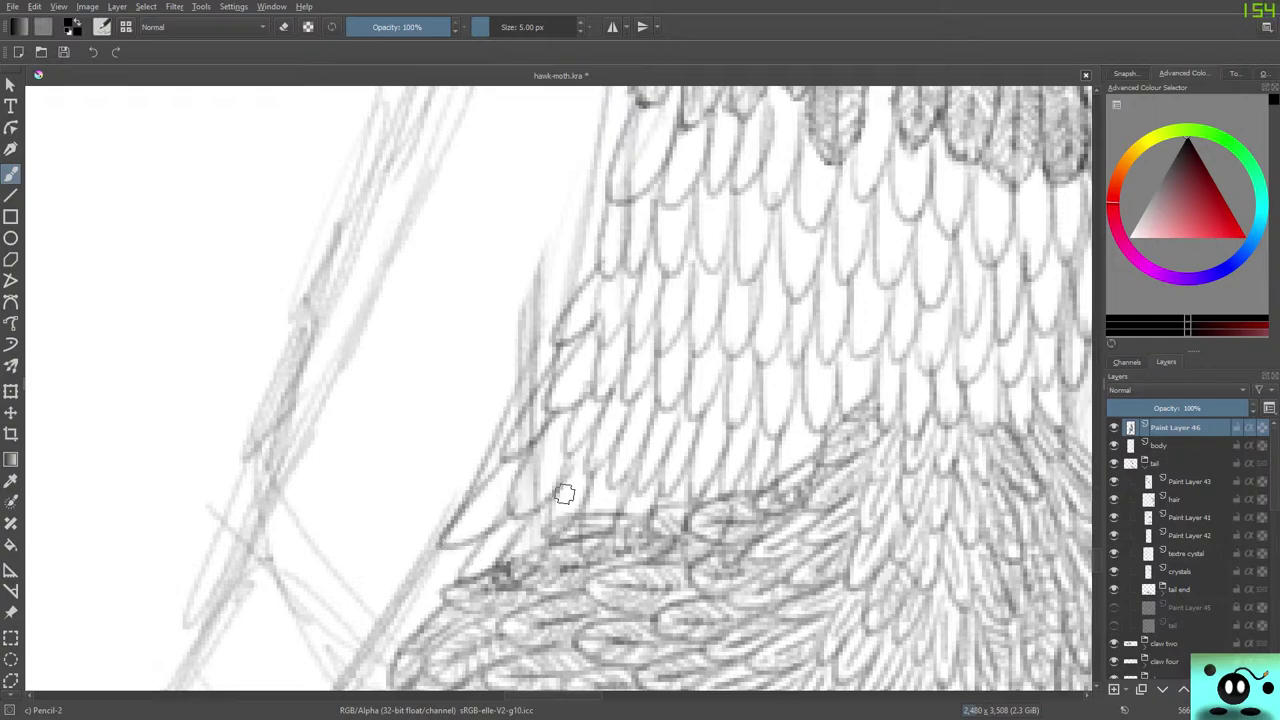
pyautogui.moveTo(415, 587); pyautogui.dragTo(454, 574)
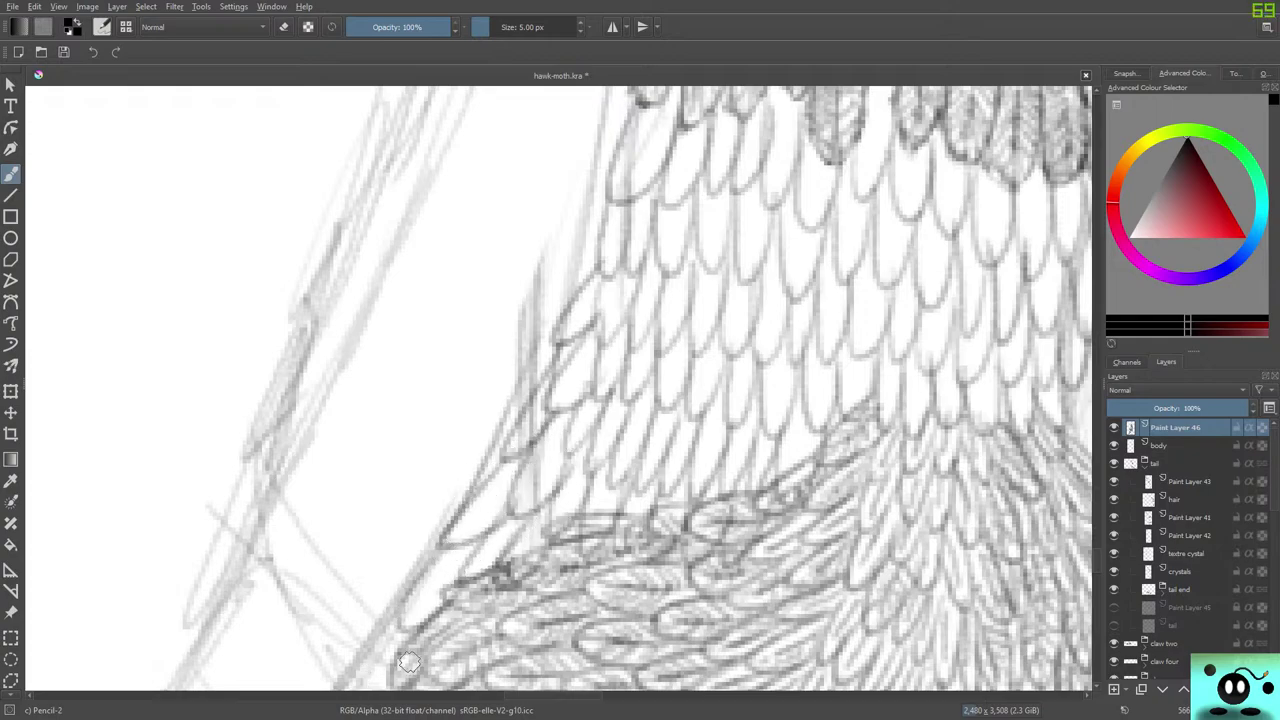
# Hatch barbs into the first new feather row below the old lower edge, from the left edge to the middle.
pyautogui.moveTo(1096, 560)
pyautogui.mouseDown()
pyautogui.moveTo(1096, 571)
pyautogui.moveTo(1096, 538)
pyautogui.moveTo(1096, 551)
pyautogui.mouseUp()
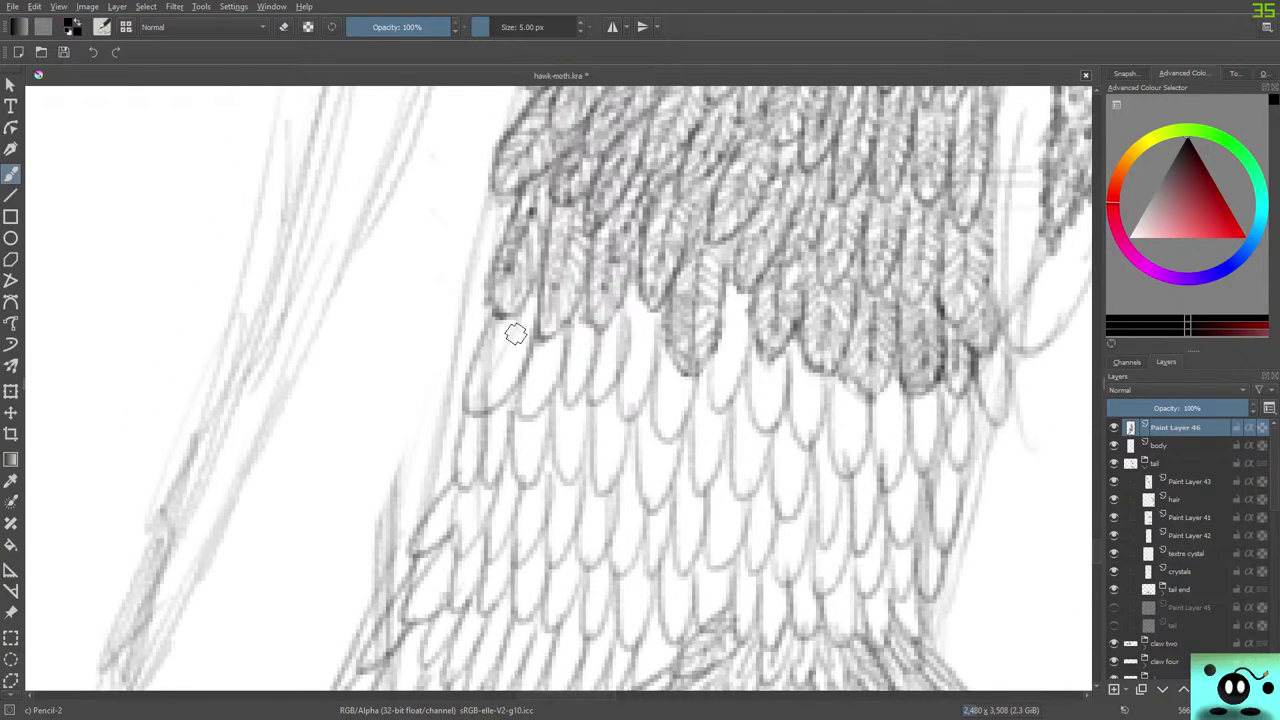
pyautogui.moveTo(515, 334)
pyautogui.mouseDown()
pyautogui.moveTo(498, 367)
pyautogui.moveTo(495, 341)
pyautogui.moveTo(479, 345)
pyautogui.moveTo(474, 401)
pyautogui.moveTo(508, 385)
pyautogui.moveTo(537, 288)
pyautogui.moveTo(468, 358)
pyautogui.moveTo(492, 318)
pyautogui.moveTo(460, 407)
pyautogui.moveTo(511, 348)
pyautogui.moveTo(546, 361)
pyautogui.moveTo(534, 393)
pyautogui.moveTo(545, 349)
pyautogui.moveTo(524, 384)
pyautogui.moveTo(555, 381)
pyautogui.moveTo(558, 339)
pyautogui.moveTo(533, 416)
pyautogui.moveTo(528, 372)
pyautogui.moveTo(544, 342)
pyautogui.moveTo(585, 321)
pyautogui.moveTo(568, 399)
pyautogui.moveTo(598, 323)
pyautogui.moveTo(588, 368)
pyautogui.moveTo(564, 340)
pyautogui.moveTo(587, 297)
pyautogui.moveTo(644, 303)
pyautogui.moveTo(598, 391)
pyautogui.moveTo(626, 342)
pyautogui.moveTo(624, 308)
pyautogui.moveTo(628, 357)
pyautogui.moveTo(598, 370)
pyautogui.mouseUp()
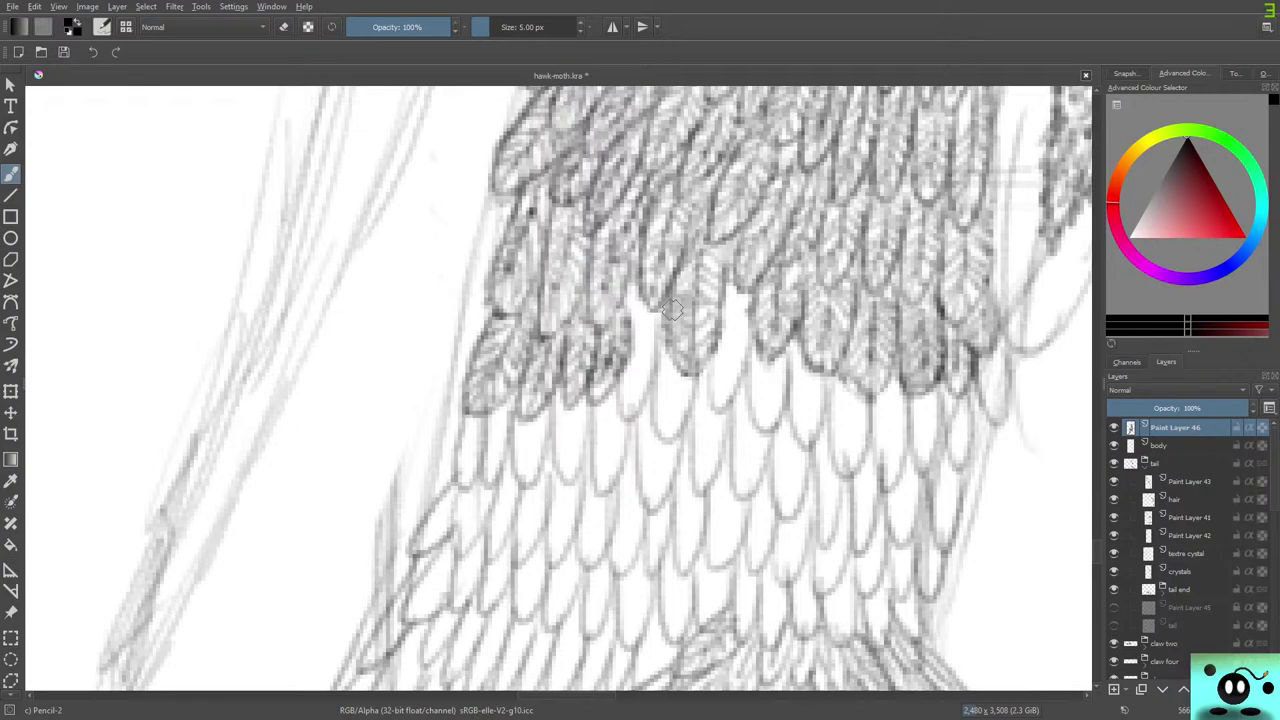
pyautogui.moveTo(637, 318)
pyautogui.mouseDown()
pyautogui.moveTo(631, 388)
pyautogui.moveTo(646, 366)
pyautogui.moveTo(633, 287)
pyautogui.moveTo(610, 412)
pyautogui.moveTo(624, 375)
pyautogui.moveTo(621, 412)
pyautogui.moveTo(652, 362)
pyautogui.moveTo(609, 413)
pyautogui.moveTo(651, 357)
pyautogui.moveTo(630, 412)
pyautogui.moveTo(650, 296)
pyautogui.mouseUp()
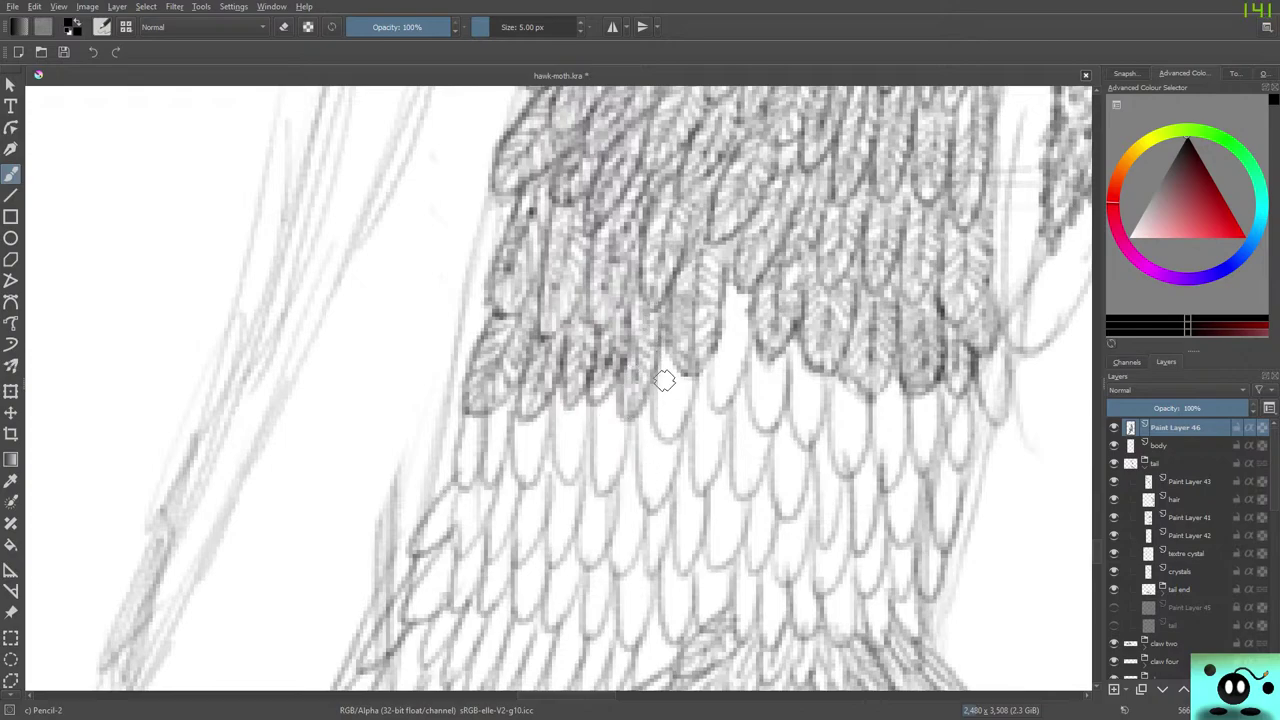
pyautogui.moveTo(665, 380)
pyautogui.mouseDown()
pyautogui.moveTo(659, 427)
pyautogui.moveTo(673, 430)
pyautogui.moveTo(689, 374)
pyautogui.moveTo(680, 411)
pyautogui.moveTo(650, 415)
pyautogui.mouseUp()
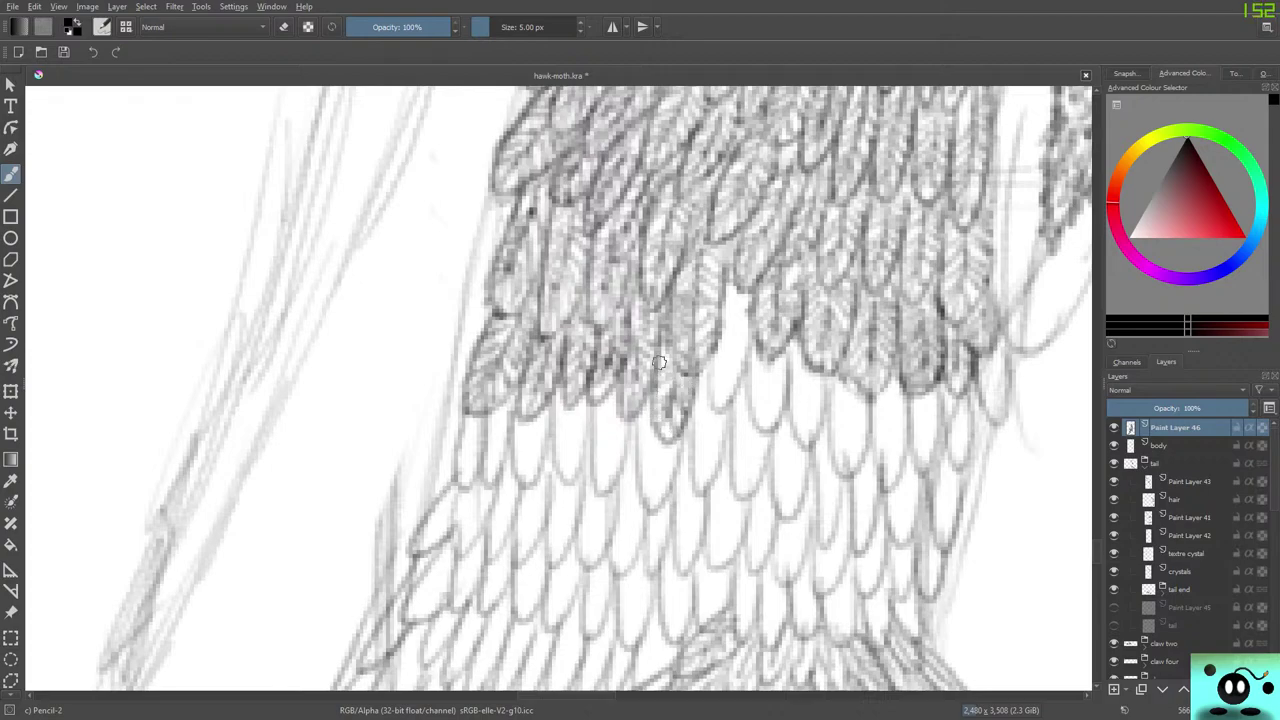
pyautogui.moveTo(659, 362)
pyautogui.mouseDown()
pyautogui.moveTo(654, 390)
pyautogui.moveTo(665, 322)
pyautogui.moveTo(681, 346)
pyautogui.moveTo(471, 346)
pyautogui.mouseUp()
pyautogui.moveTo(506, 290); pyautogui.dragTo(494, 357)
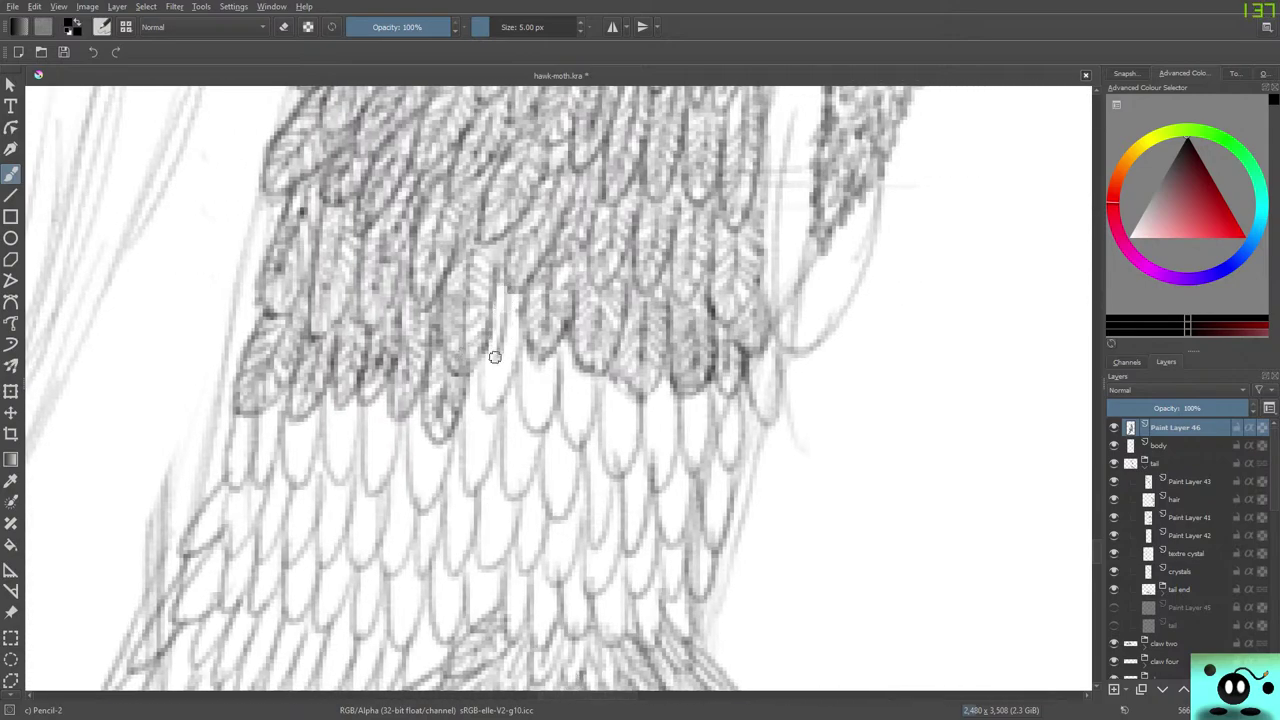
# Continue hatching the first new feathers from the middle to the right contour, including the longer ones hanging below.
pyautogui.moveTo(508, 297)
pyautogui.mouseDown()
pyautogui.moveTo(494, 369)
pyautogui.moveTo(500, 290)
pyautogui.moveTo(477, 397)
pyautogui.moveTo(484, 360)
pyautogui.moveTo(482, 379)
pyautogui.moveTo(516, 355)
pyautogui.moveTo(508, 296)
pyautogui.moveTo(536, 395)
pyautogui.moveTo(537, 363)
pyautogui.moveTo(539, 398)
pyautogui.moveTo(527, 368)
pyautogui.moveTo(518, 389)
pyautogui.moveTo(531, 392)
pyautogui.moveTo(532, 421)
pyautogui.moveTo(550, 357)
pyautogui.moveTo(569, 394)
pyautogui.moveTo(574, 367)
pyautogui.moveTo(578, 410)
pyautogui.moveTo(564, 372)
pyautogui.moveTo(561, 391)
pyautogui.moveTo(569, 423)
pyautogui.moveTo(587, 373)
pyautogui.moveTo(588, 436)
pyautogui.moveTo(560, 430)
pyautogui.moveTo(563, 352)
pyautogui.mouseUp()
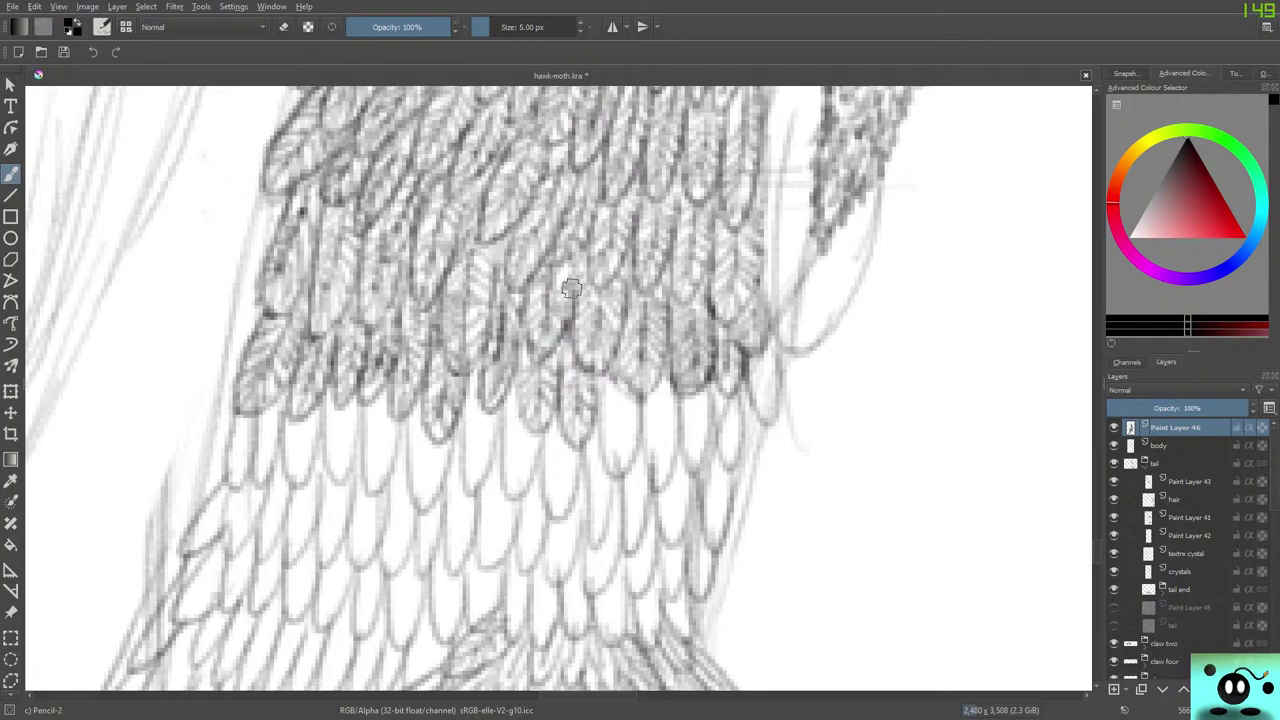
pyautogui.moveTo(606, 400)
pyautogui.mouseDown()
pyautogui.moveTo(604, 457)
pyautogui.moveTo(632, 401)
pyautogui.moveTo(610, 370)
pyautogui.moveTo(611, 398)
pyautogui.moveTo(602, 386)
pyautogui.moveTo(591, 413)
pyautogui.moveTo(599, 378)
pyautogui.moveTo(600, 454)
pyautogui.moveTo(638, 403)
pyautogui.moveTo(674, 405)
pyautogui.moveTo(657, 388)
pyautogui.moveTo(652, 423)
pyautogui.moveTo(645, 411)
pyautogui.moveTo(660, 477)
pyautogui.moveTo(668, 393)
pyautogui.moveTo(668, 471)
pyautogui.moveTo(650, 473)
pyautogui.moveTo(645, 426)
pyautogui.moveTo(695, 395)
pyautogui.moveTo(689, 445)
pyautogui.moveTo(710, 410)
pyautogui.moveTo(703, 380)
pyautogui.moveTo(680, 440)
pyautogui.mouseUp()
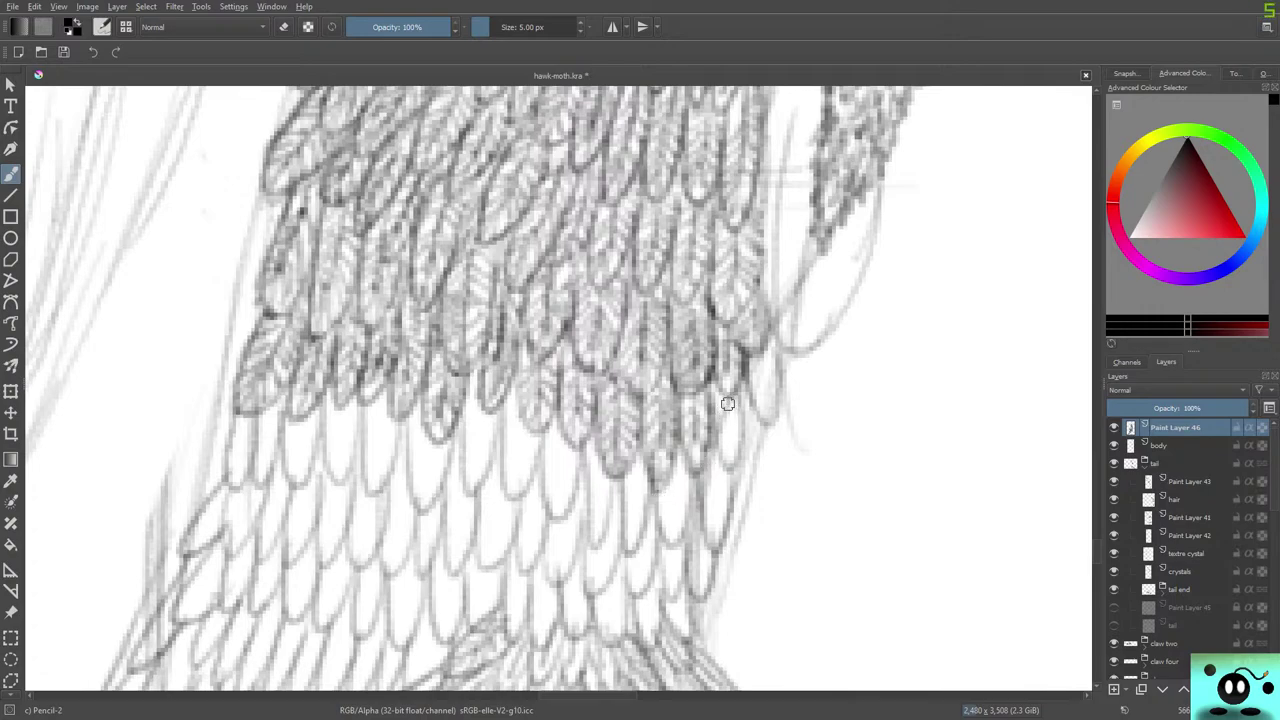
pyautogui.moveTo(727, 403)
pyautogui.mouseDown()
pyautogui.moveTo(724, 436)
pyautogui.moveTo(721, 392)
pyautogui.mouseUp()
# Hide the body sketch layer and hatch the blank feathers down the right contour toward the tail.
pyautogui.click(1114, 445)
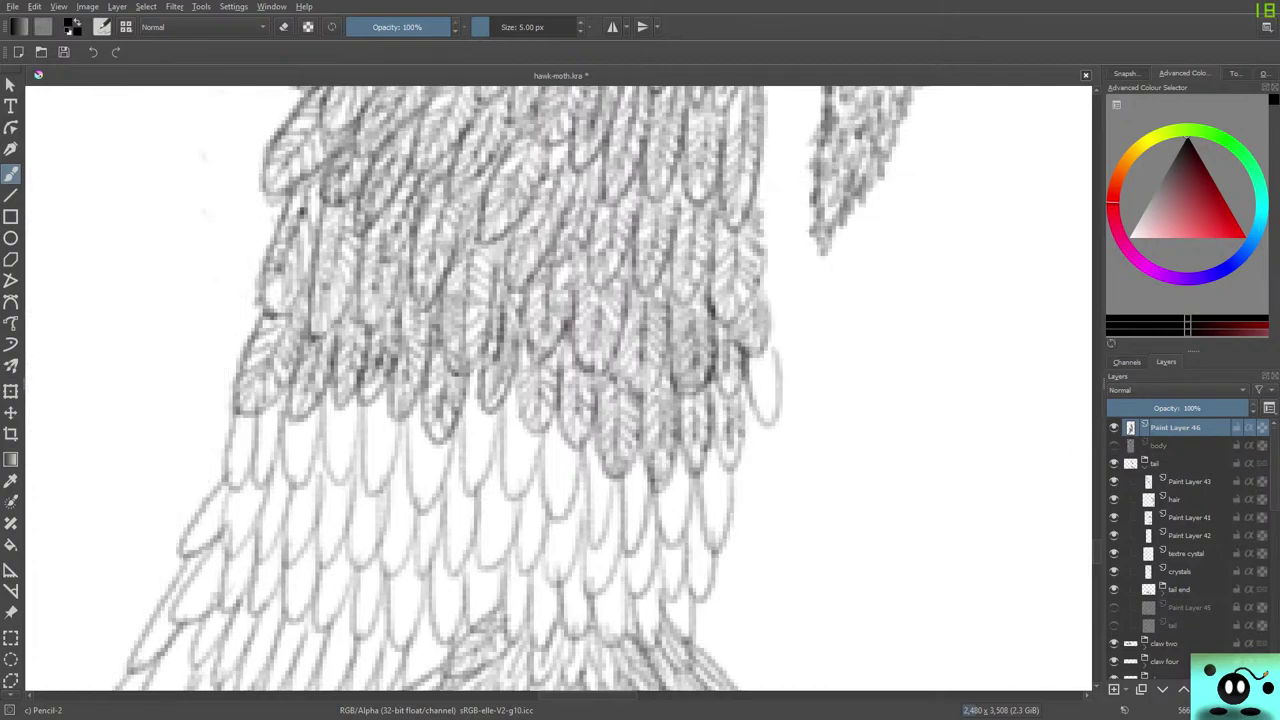
pyautogui.moveTo(756, 365)
pyautogui.mouseDown()
pyautogui.moveTo(767, 397)
pyautogui.moveTo(750, 384)
pyautogui.moveTo(767, 395)
pyautogui.moveTo(768, 342)
pyautogui.moveTo(773, 384)
pyautogui.moveTo(680, 464)
pyautogui.moveTo(697, 512)
pyautogui.moveTo(710, 449)
pyautogui.moveTo(711, 550)
pyautogui.moveTo(718, 476)
pyautogui.moveTo(681, 499)
pyautogui.moveTo(671, 484)
pyautogui.moveTo(670, 533)
pyautogui.moveTo(687, 506)
pyautogui.moveTo(683, 457)
pyautogui.moveTo(689, 520)
pyautogui.moveTo(674, 542)
pyautogui.moveTo(659, 501)
pyautogui.moveTo(666, 484)
pyautogui.moveTo(700, 570)
pyautogui.mouseUp()
pyautogui.moveTo(694, 526)
pyautogui.mouseDown()
pyautogui.moveTo(698, 577)
pyautogui.moveTo(611, 616)
pyautogui.moveTo(666, 559)
pyautogui.moveTo(673, 575)
pyautogui.moveTo(656, 589)
pyautogui.moveTo(668, 557)
pyautogui.moveTo(651, 566)
pyautogui.moveTo(674, 604)
pyautogui.mouseUp()
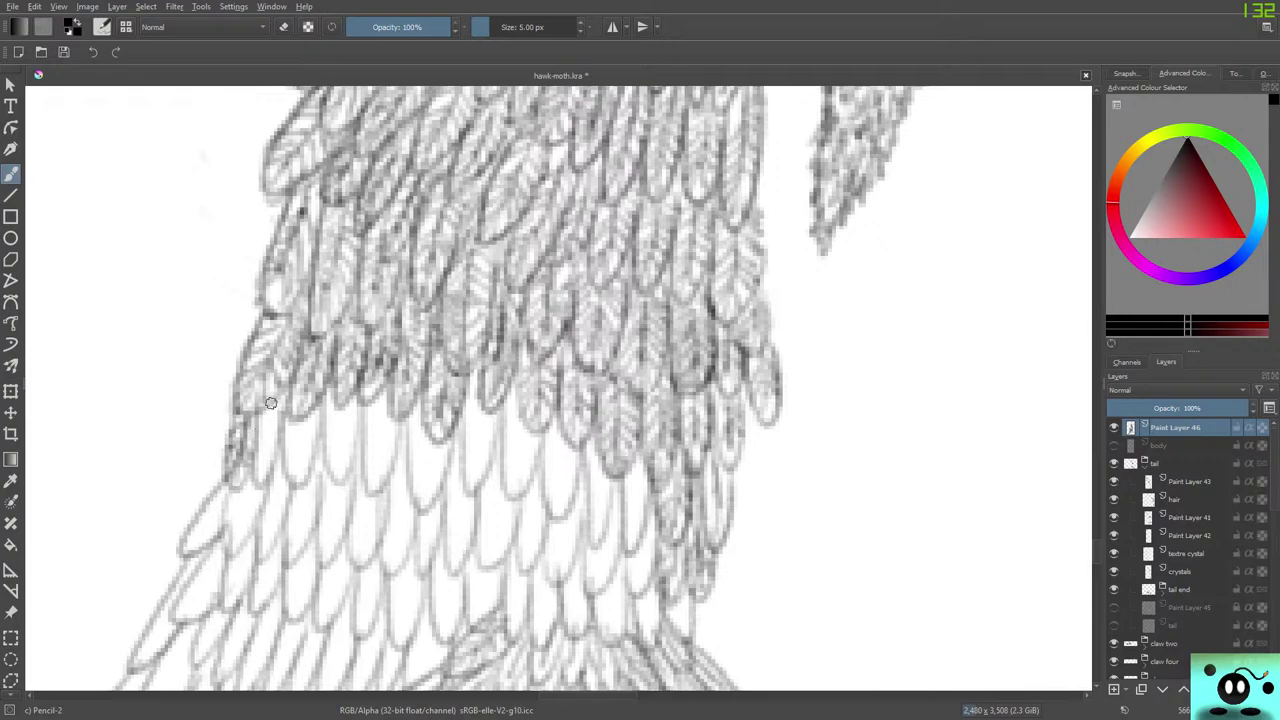
# Hatch barbs into the uppermost row of blank feathers, working from the left contour across to the right side.
pyautogui.moveTo(256, 414)
pyautogui.mouseDown()
pyautogui.moveTo(280, 447)
pyautogui.moveTo(284, 410)
pyautogui.moveTo(305, 482)
pyautogui.moveTo(300, 429)
pyautogui.moveTo(290, 465)
pyautogui.mouseUp()
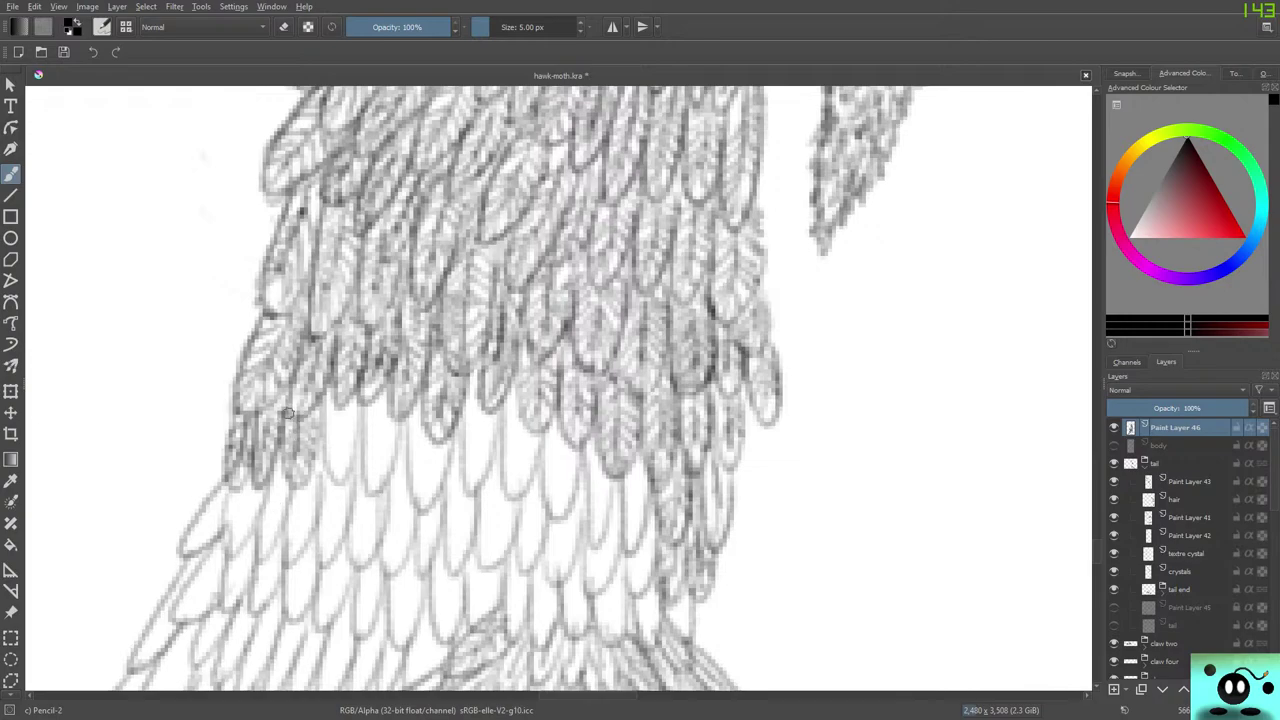
pyautogui.moveTo(288, 412)
pyautogui.mouseDown()
pyautogui.moveTo(291, 488)
pyautogui.moveTo(316, 414)
pyautogui.moveTo(330, 416)
pyautogui.moveTo(322, 462)
pyautogui.moveTo(345, 452)
pyautogui.moveTo(347, 411)
pyautogui.moveTo(320, 435)
pyautogui.moveTo(318, 400)
pyautogui.moveTo(323, 457)
pyautogui.moveTo(339, 427)
pyautogui.moveTo(337, 455)
pyautogui.mouseUp()
pyautogui.moveTo(380, 403)
pyautogui.mouseDown()
pyautogui.moveTo(372, 490)
pyautogui.moveTo(367, 443)
pyautogui.moveTo(360, 486)
pyautogui.moveTo(400, 432)
pyautogui.moveTo(434, 460)
pyautogui.moveTo(424, 475)
pyautogui.moveTo(421, 431)
pyautogui.moveTo(405, 448)
pyautogui.moveTo(416, 500)
pyautogui.moveTo(437, 477)
pyautogui.moveTo(415, 485)
pyautogui.moveTo(429, 431)
pyautogui.mouseUp()
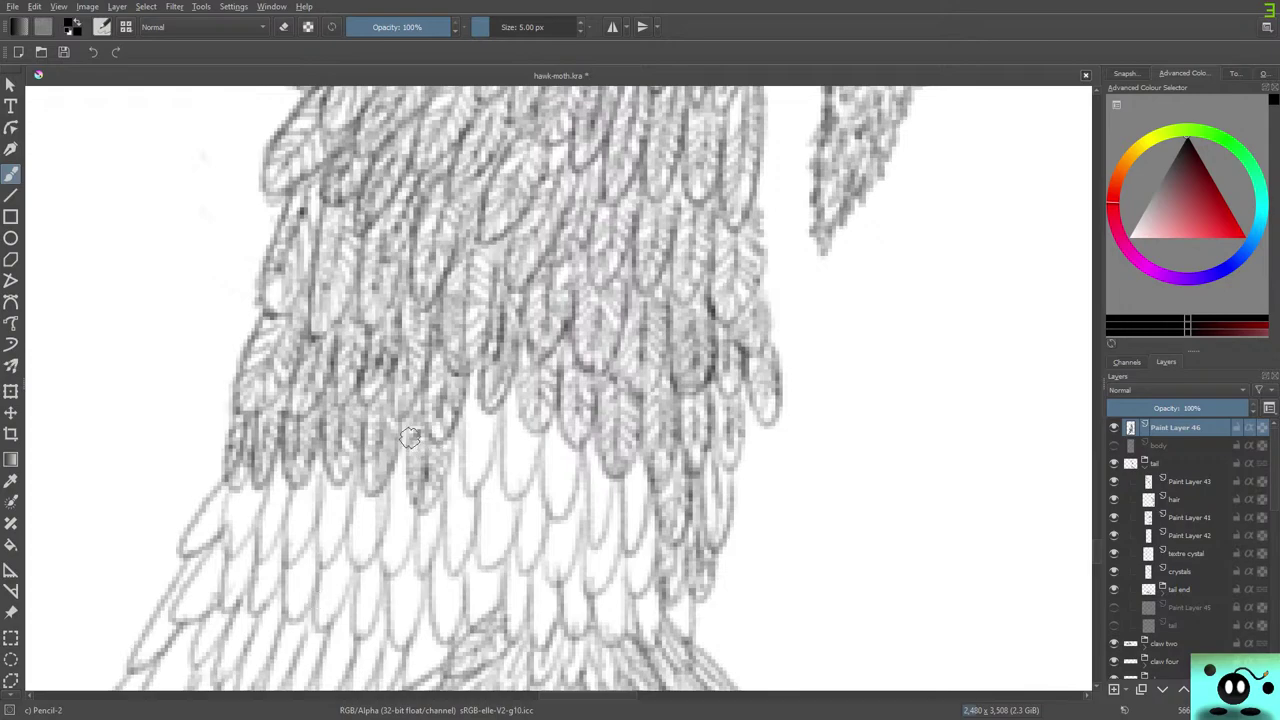
pyautogui.moveTo(412, 418)
pyautogui.mouseDown()
pyautogui.moveTo(412, 507)
pyautogui.moveTo(471, 400)
pyautogui.moveTo(474, 443)
pyautogui.moveTo(471, 423)
pyautogui.moveTo(483, 428)
pyautogui.moveTo(477, 460)
pyautogui.moveTo(473, 418)
pyautogui.moveTo(462, 428)
pyautogui.moveTo(462, 478)
pyautogui.moveTo(494, 450)
pyautogui.moveTo(486, 379)
pyautogui.mouseUp()
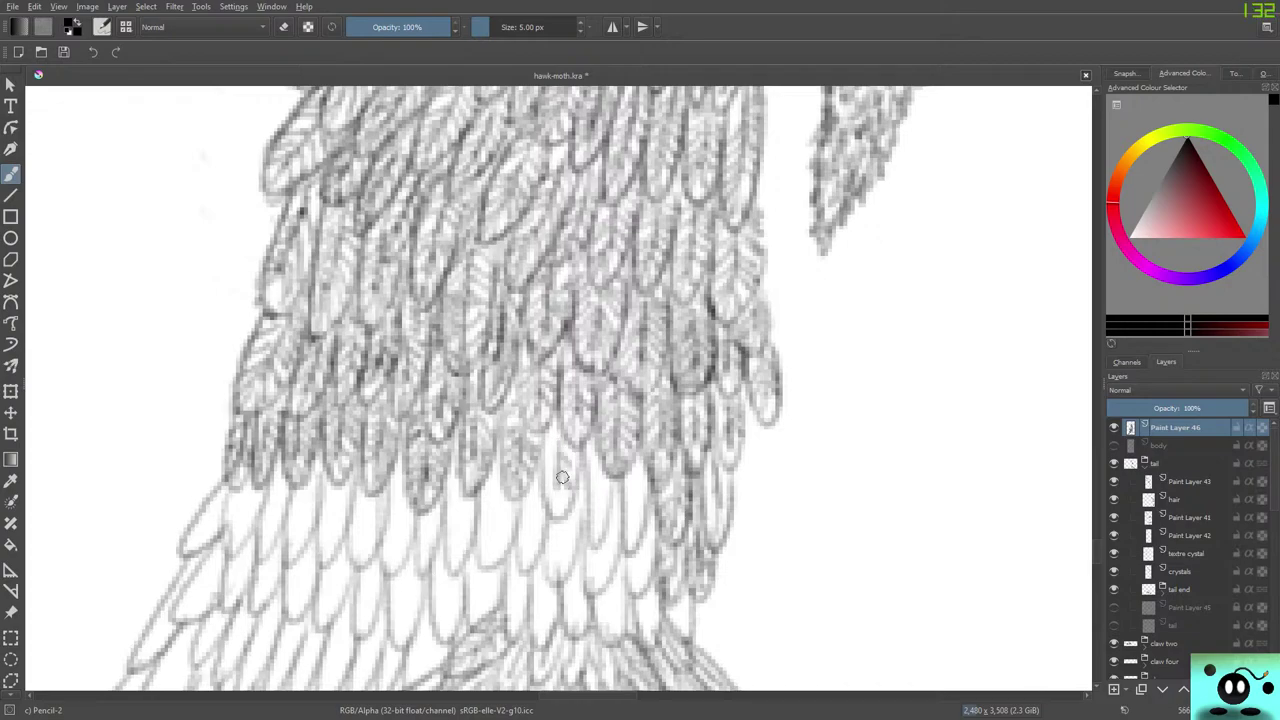
pyautogui.moveTo(562, 478)
pyautogui.mouseDown()
pyautogui.moveTo(552, 520)
pyautogui.moveTo(544, 440)
pyautogui.moveTo(550, 516)
pyautogui.moveTo(573, 431)
pyautogui.moveTo(599, 488)
pyautogui.moveTo(596, 508)
pyautogui.moveTo(583, 448)
pyautogui.moveTo(589, 524)
pyautogui.moveTo(609, 490)
pyautogui.moveTo(595, 524)
pyautogui.moveTo(591, 459)
pyautogui.mouseUp()
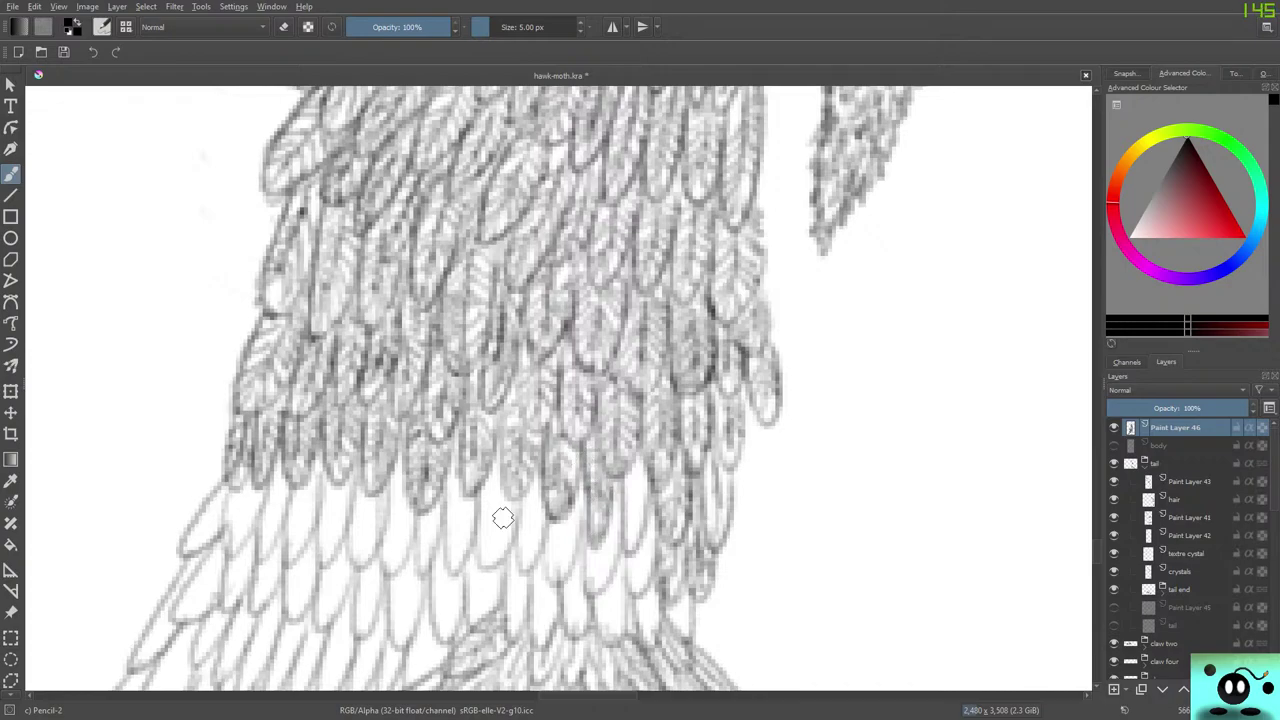
pyautogui.moveTo(588, 424)
pyautogui.mouseDown()
pyautogui.moveTo(567, 448)
pyautogui.moveTo(558, 402)
pyautogui.moveTo(524, 365)
pyautogui.moveTo(498, 423)
pyautogui.moveTo(478, 367)
pyautogui.mouseUp()
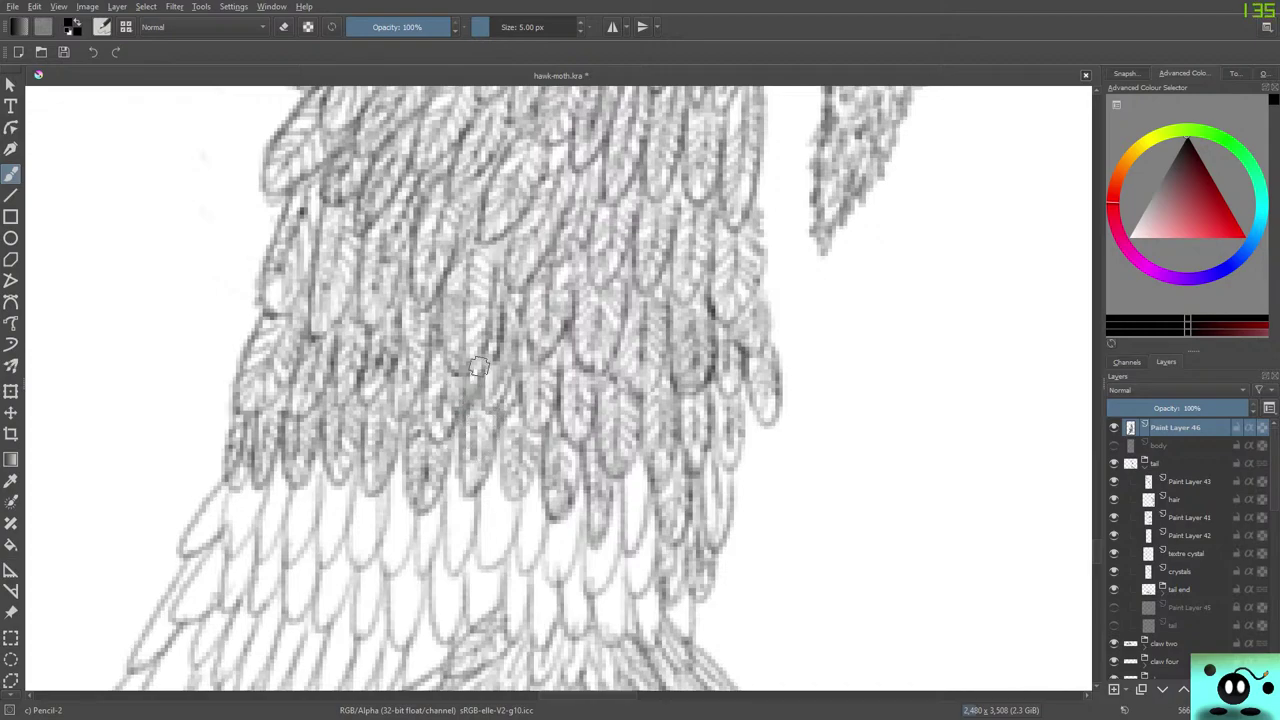
pyautogui.moveTo(503, 425)
pyautogui.mouseDown()
pyautogui.moveTo(500, 484)
pyautogui.moveTo(520, 458)
pyautogui.moveTo(501, 442)
pyautogui.mouseUp()
pyautogui.moveTo(634, 485)
pyautogui.mouseDown()
pyautogui.moveTo(631, 520)
pyautogui.moveTo(645, 515)
pyautogui.moveTo(628, 535)
pyautogui.moveTo(640, 465)
pyautogui.mouseUp()
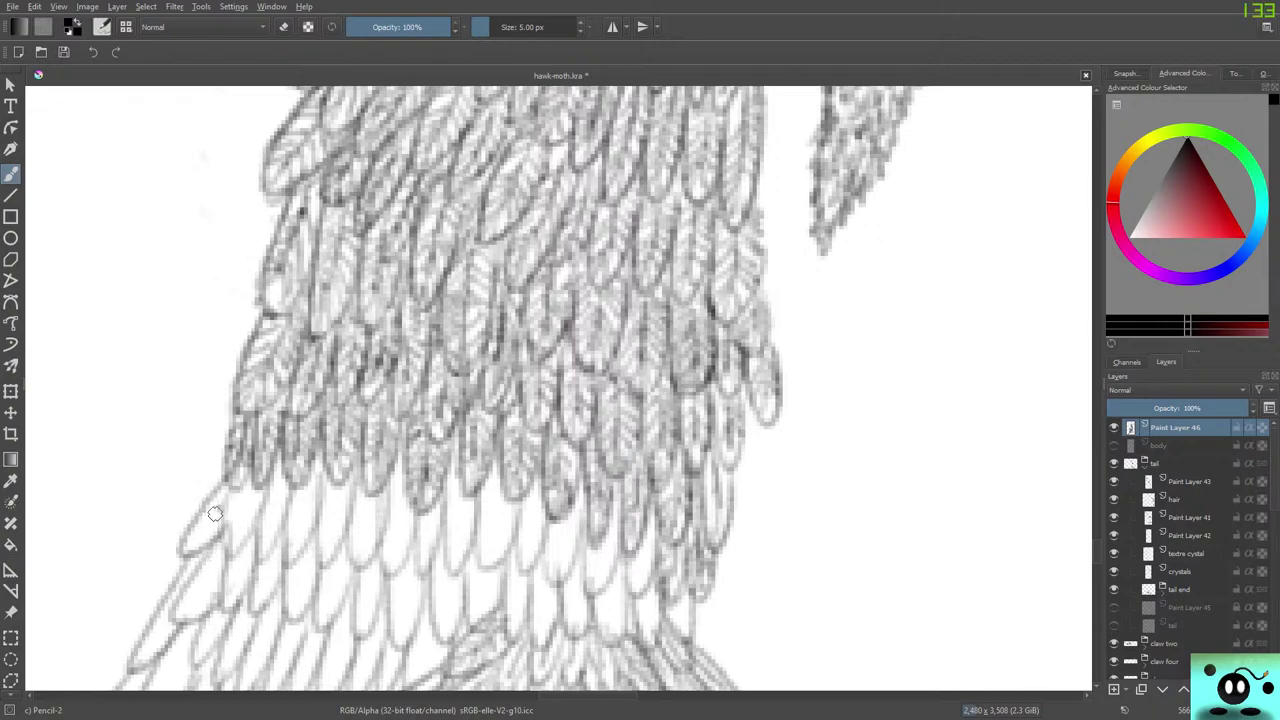
# Hatch barbs into the second blank feather row, from the slanted outer left feather across to the right of centre.
pyautogui.moveTo(208, 506)
pyautogui.mouseDown()
pyautogui.moveTo(188, 550)
pyautogui.moveTo(211, 536)
pyautogui.moveTo(188, 555)
pyautogui.moveTo(177, 543)
pyautogui.moveTo(212, 499)
pyautogui.moveTo(230, 549)
pyautogui.mouseUp()
pyautogui.moveTo(251, 505)
pyautogui.mouseDown()
pyautogui.moveTo(230, 525)
pyautogui.moveTo(235, 495)
pyautogui.moveTo(222, 530)
pyautogui.moveTo(259, 495)
pyautogui.moveTo(244, 532)
pyautogui.moveTo(224, 513)
pyautogui.moveTo(240, 480)
pyautogui.moveTo(276, 491)
pyautogui.moveTo(270, 517)
pyautogui.moveTo(280, 486)
pyautogui.moveTo(258, 545)
pyautogui.moveTo(280, 495)
pyautogui.moveTo(265, 500)
pyautogui.moveTo(298, 525)
pyautogui.moveTo(292, 512)
pyautogui.moveTo(288, 550)
pyautogui.moveTo(318, 476)
pyautogui.moveTo(284, 560)
pyautogui.moveTo(290, 495)
pyautogui.moveTo(330, 520)
pyautogui.moveTo(326, 498)
pyautogui.moveTo(318, 545)
pyautogui.moveTo(343, 517)
pyautogui.moveTo(336, 498)
pyautogui.moveTo(320, 560)
pyautogui.moveTo(330, 480)
pyautogui.moveTo(373, 493)
pyautogui.moveTo(355, 545)
pyautogui.moveTo(350, 505)
pyautogui.moveTo(345, 560)
pyautogui.moveTo(383, 500)
pyautogui.moveTo(377, 531)
pyautogui.moveTo(360, 495)
pyautogui.moveTo(391, 537)
pyautogui.moveTo(403, 523)
pyautogui.moveTo(391, 535)
pyautogui.moveTo(390, 505)
pyautogui.moveTo(383, 541)
pyautogui.moveTo(423, 523)
pyautogui.moveTo(423, 551)
pyautogui.moveTo(414, 534)
pyautogui.moveTo(444, 511)
pyautogui.moveTo(390, 575)
pyautogui.moveTo(380, 530)
pyautogui.moveTo(378, 549)
pyautogui.mouseUp()
pyautogui.moveTo(464, 492)
pyautogui.mouseDown()
pyautogui.moveTo(448, 560)
pyautogui.moveTo(465, 530)
pyautogui.moveTo(457, 509)
pyautogui.moveTo(444, 500)
pyautogui.moveTo(424, 535)
pyautogui.mouseUp()
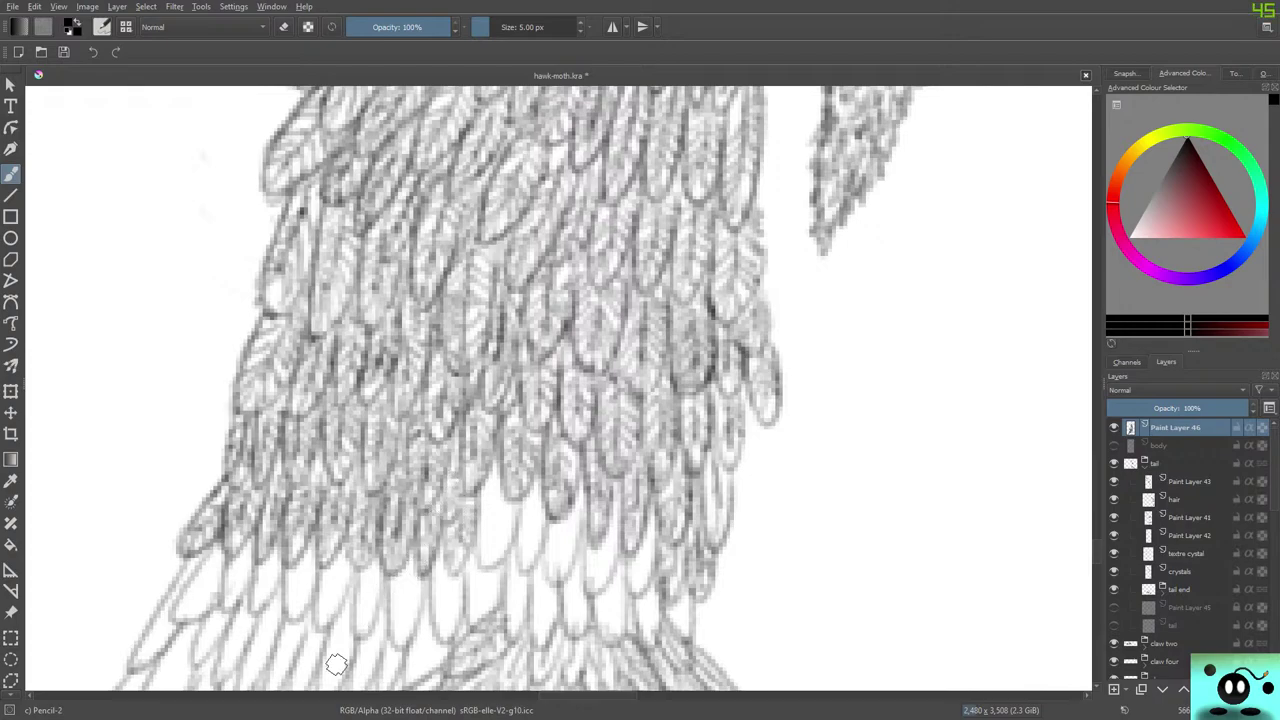
pyautogui.moveTo(501, 493)
pyautogui.mouseDown()
pyautogui.moveTo(488, 530)
pyautogui.moveTo(497, 507)
pyautogui.moveTo(485, 481)
pyautogui.moveTo(482, 540)
pyautogui.moveTo(516, 501)
pyautogui.moveTo(506, 549)
pyautogui.moveTo(477, 560)
pyautogui.mouseUp()
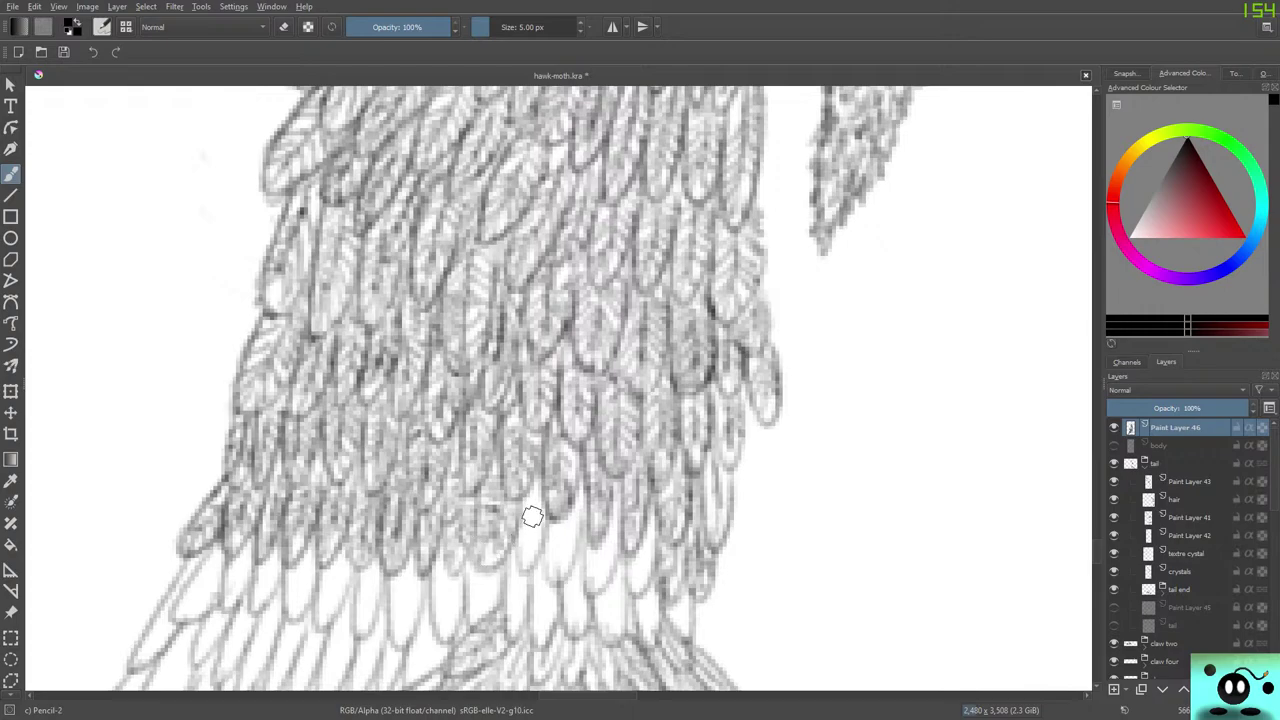
pyautogui.moveTo(535, 490)
pyautogui.mouseDown()
pyautogui.moveTo(521, 559)
pyautogui.moveTo(540, 508)
pyautogui.moveTo(532, 498)
pyautogui.moveTo(526, 518)
pyautogui.moveTo(532, 485)
pyautogui.moveTo(450, 578)
pyautogui.moveTo(566, 548)
pyautogui.moveTo(563, 527)
pyautogui.moveTo(547, 543)
pyautogui.moveTo(557, 570)
pyautogui.moveTo(578, 498)
pyautogui.moveTo(563, 571)
pyautogui.moveTo(549, 536)
pyautogui.moveTo(543, 553)
pyautogui.moveTo(548, 535)
pyautogui.moveTo(535, 564)
pyautogui.moveTo(518, 557)
pyautogui.moveTo(525, 494)
pyautogui.moveTo(500, 560)
pyautogui.moveTo(423, 553)
pyautogui.mouseUp()
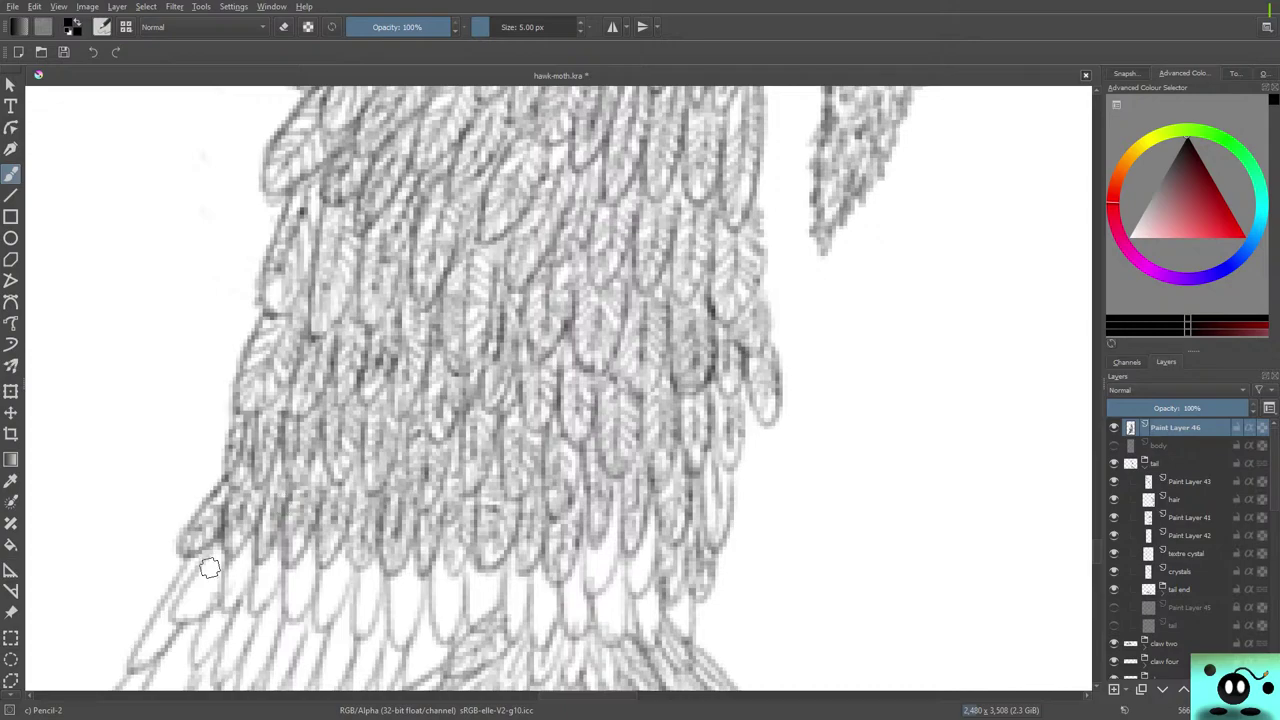
# Hatch the lowest full row of blank feathers from the left contour to where it meets the tail's centre.
pyautogui.moveTo(221, 562)
pyautogui.mouseDown()
pyautogui.moveTo(170, 613)
pyautogui.moveTo(216, 591)
pyautogui.moveTo(200, 569)
pyautogui.moveTo(181, 593)
pyautogui.moveTo(201, 564)
pyautogui.moveTo(167, 607)
pyautogui.mouseUp()
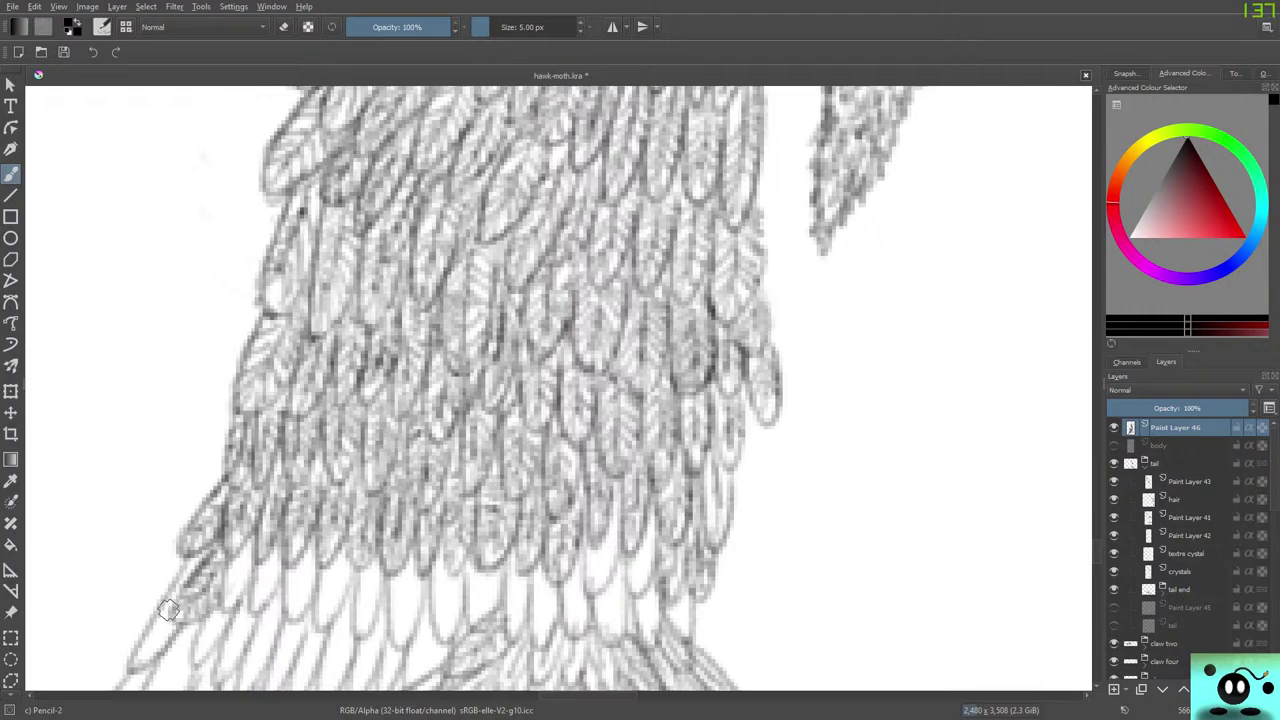
pyautogui.moveTo(238, 568)
pyautogui.mouseDown()
pyautogui.moveTo(245, 541)
pyautogui.moveTo(211, 607)
pyautogui.moveTo(274, 544)
pyautogui.moveTo(251, 587)
pyautogui.moveTo(250, 600)
pyautogui.moveTo(277, 548)
pyautogui.moveTo(246, 612)
pyautogui.mouseUp()
pyautogui.moveTo(307, 558)
pyautogui.mouseDown()
pyautogui.moveTo(318, 620)
pyautogui.moveTo(353, 563)
pyautogui.moveTo(319, 625)
pyautogui.moveTo(332, 550)
pyautogui.moveTo(363, 587)
pyautogui.moveTo(360, 626)
pyautogui.moveTo(373, 572)
pyautogui.moveTo(380, 610)
pyautogui.moveTo(360, 637)
pyautogui.moveTo(367, 560)
pyautogui.moveTo(395, 604)
pyautogui.moveTo(402, 573)
pyautogui.moveTo(394, 622)
pyautogui.moveTo(387, 601)
pyautogui.moveTo(393, 621)
pyautogui.moveTo(413, 622)
pyautogui.moveTo(419, 574)
pyautogui.moveTo(412, 609)
pyautogui.moveTo(387, 601)
pyautogui.moveTo(391, 549)
pyautogui.moveTo(446, 590)
pyautogui.moveTo(434, 631)
pyautogui.moveTo(459, 617)
pyautogui.moveTo(454, 582)
pyautogui.moveTo(439, 595)
pyautogui.moveTo(439, 545)
pyautogui.moveTo(467, 549)
pyautogui.moveTo(465, 571)
pyautogui.moveTo(453, 548)
pyautogui.moveTo(462, 588)
pyautogui.moveTo(453, 546)
pyautogui.moveTo(484, 594)
pyautogui.moveTo(480, 612)
pyautogui.moveTo(500, 582)
pyautogui.moveTo(478, 572)
pyautogui.moveTo(472, 620)
pyautogui.moveTo(500, 575)
pyautogui.moveTo(500, 545)
pyautogui.moveTo(514, 605)
pyautogui.moveTo(537, 580)
pyautogui.moveTo(514, 630)
pyautogui.mouseUp()
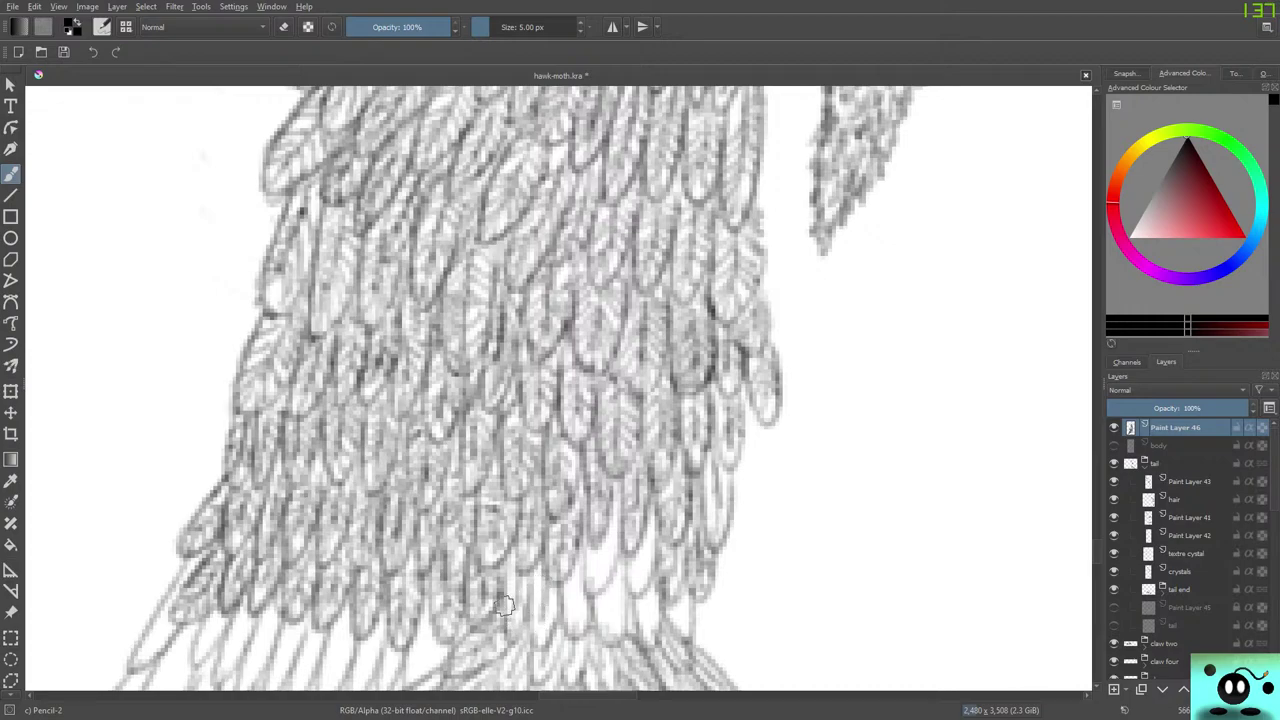
pyautogui.moveTo(506, 570); pyautogui.dragTo(510, 641)
pyautogui.moveTo(527, 572)
pyautogui.mouseDown()
pyautogui.moveTo(531, 644)
pyautogui.moveTo(570, 590)
pyautogui.moveTo(575, 613)
pyautogui.moveTo(546, 587)
pyautogui.moveTo(581, 625)
pyautogui.moveTo(568, 569)
pyautogui.moveTo(599, 558)
pyautogui.moveTo(589, 588)
pyautogui.moveTo(606, 577)
pyautogui.moveTo(607, 456)
pyautogui.moveTo(618, 633)
pyautogui.moveTo(611, 591)
pyautogui.moveTo(603, 634)
pyautogui.moveTo(625, 564)
pyautogui.moveTo(642, 557)
pyautogui.moveTo(634, 592)
pyautogui.moveTo(648, 520)
pyautogui.moveTo(640, 634)
pyautogui.moveTo(630, 597)
pyautogui.moveTo(649, 619)
pyautogui.moveTo(660, 600)
pyautogui.moveTo(683, 619)
pyautogui.moveTo(680, 606)
pyautogui.moveTo(681, 650)
pyautogui.moveTo(677, 580)
pyautogui.mouseUp()
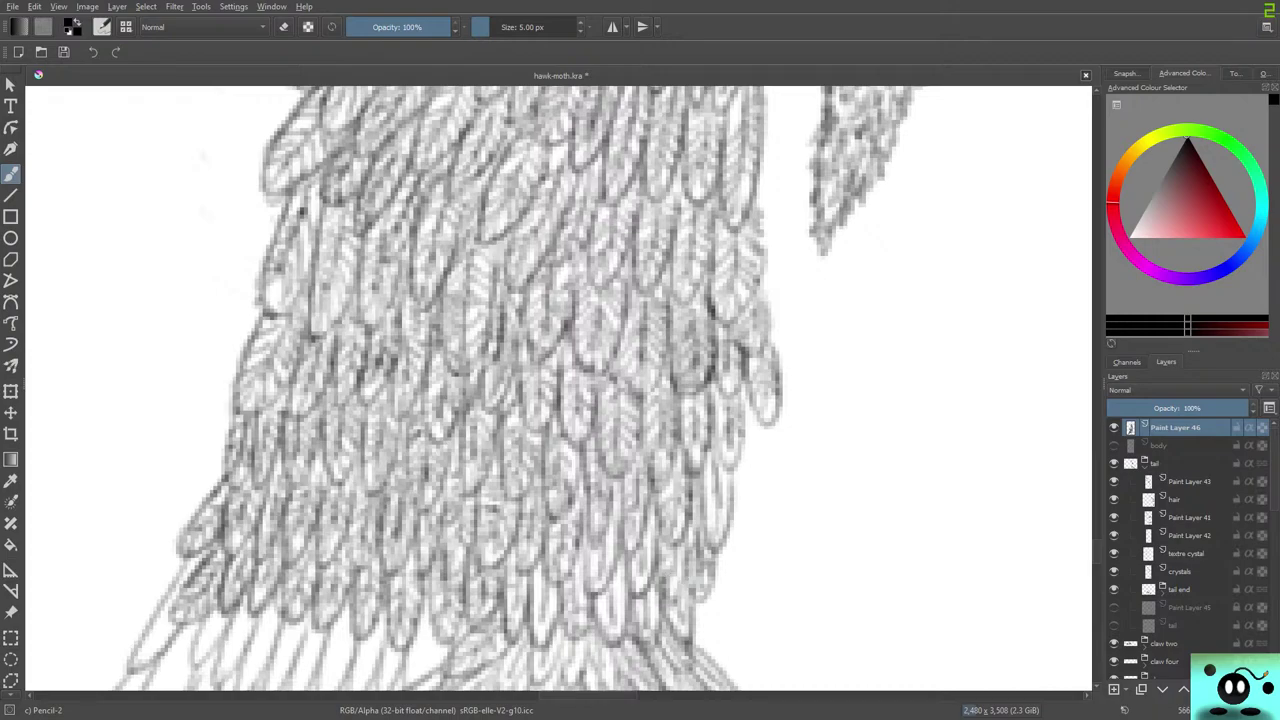
# Hatch the remaining slanted feathers along the lower left contour and fill the gap above the feathered tail's upper edge.
pyautogui.moveTo(1097, 551)
pyautogui.mouseDown()
pyautogui.moveTo(1097, 564)
pyautogui.moveTo(1097, 510)
pyautogui.mouseUp()
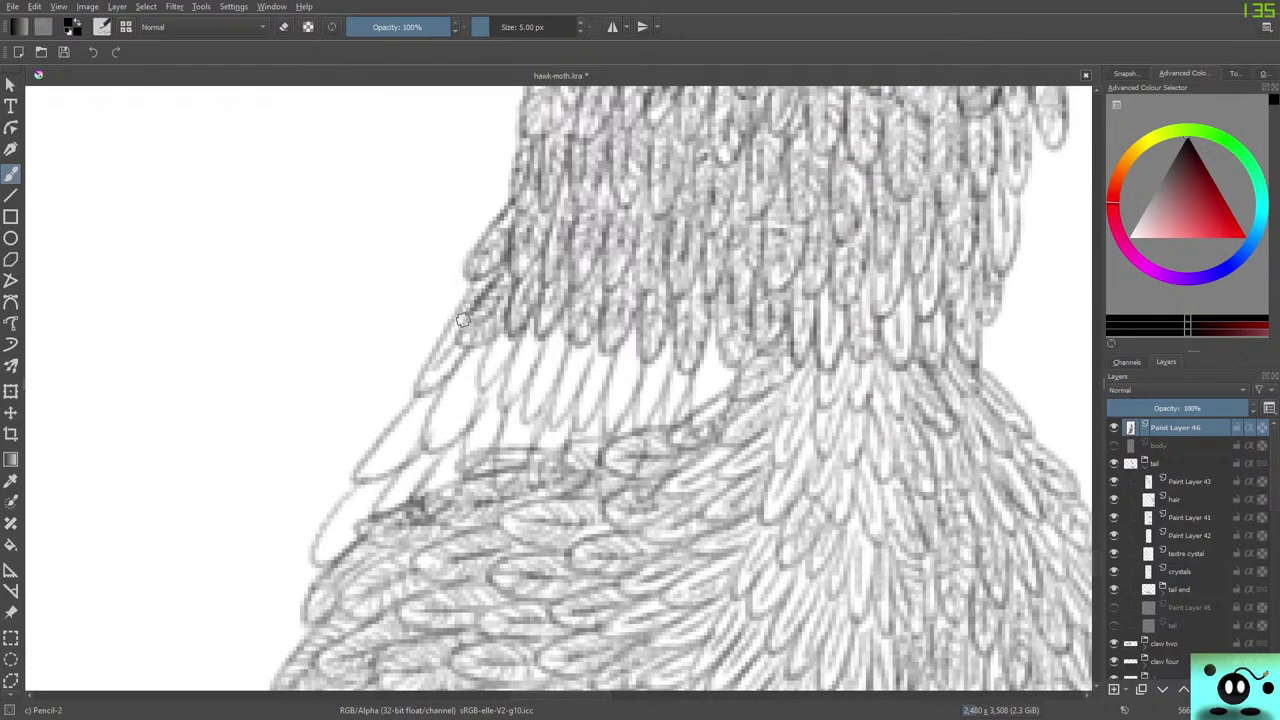
pyautogui.moveTo(462, 319); pyautogui.dragTo(416, 391)
pyautogui.moveTo(463, 380)
pyautogui.mouseDown()
pyautogui.moveTo(431, 419)
pyautogui.moveTo(444, 433)
pyautogui.moveTo(468, 383)
pyautogui.moveTo(482, 391)
pyautogui.moveTo(468, 359)
pyautogui.moveTo(447, 367)
pyautogui.moveTo(421, 444)
pyautogui.moveTo(473, 400)
pyautogui.moveTo(500, 331)
pyautogui.moveTo(488, 355)
pyautogui.moveTo(518, 331)
pyautogui.moveTo(520, 361)
pyautogui.moveTo(529, 343)
pyautogui.moveTo(496, 404)
pyautogui.moveTo(557, 320)
pyautogui.moveTo(527, 403)
pyautogui.moveTo(582, 345)
pyautogui.moveTo(562, 394)
pyautogui.moveTo(558, 377)
pyautogui.moveTo(561, 420)
pyautogui.moveTo(594, 338)
pyautogui.moveTo(587, 406)
pyautogui.moveTo(617, 367)
pyautogui.moveTo(628, 362)
pyautogui.moveTo(614, 377)
pyautogui.moveTo(632, 360)
pyautogui.moveTo(613, 398)
pyautogui.moveTo(640, 374)
pyautogui.moveTo(609, 431)
pyautogui.moveTo(603, 412)
pyautogui.moveTo(662, 357)
pyautogui.moveTo(641, 408)
pyautogui.moveTo(663, 373)
pyautogui.moveTo(677, 379)
pyautogui.moveTo(673, 421)
pyautogui.moveTo(714, 350)
pyautogui.moveTo(692, 404)
pyautogui.moveTo(716, 367)
pyautogui.mouseUp()
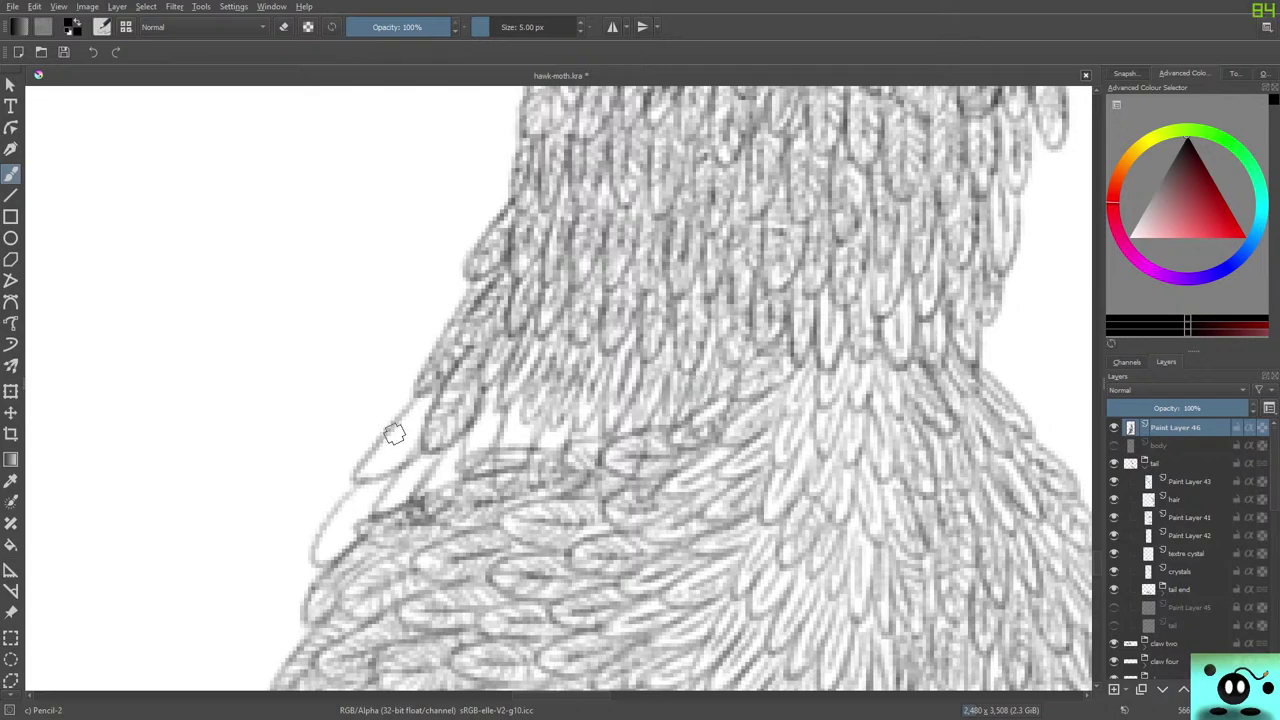
pyautogui.moveTo(390, 453)
pyautogui.mouseDown()
pyautogui.moveTo(423, 407)
pyautogui.moveTo(385, 433)
pyautogui.moveTo(369, 469)
pyautogui.moveTo(405, 451)
pyautogui.moveTo(390, 448)
pyautogui.moveTo(414, 408)
pyautogui.moveTo(359, 463)
pyautogui.moveTo(410, 488)
pyautogui.moveTo(381, 506)
pyautogui.moveTo(425, 460)
pyautogui.moveTo(380, 509)
pyautogui.moveTo(430, 457)
pyautogui.moveTo(331, 532)
pyautogui.moveTo(354, 503)
pyautogui.moveTo(329, 517)
pyautogui.moveTo(317, 567)
pyautogui.moveTo(376, 487)
pyautogui.moveTo(340, 506)
pyautogui.moveTo(336, 549)
pyautogui.moveTo(352, 488)
pyautogui.moveTo(358, 521)
pyautogui.mouseUp()
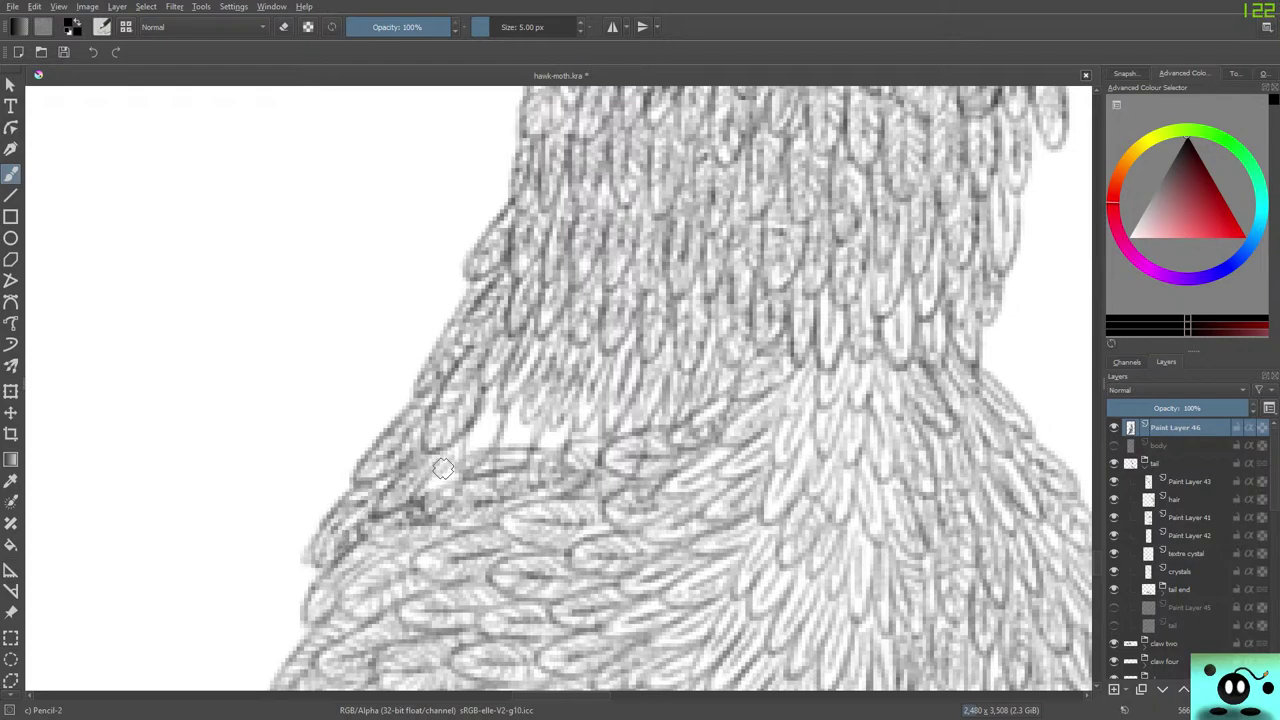
pyautogui.moveTo(448, 455)
pyautogui.mouseDown()
pyautogui.moveTo(430, 481)
pyautogui.moveTo(443, 484)
pyautogui.moveTo(440, 464)
pyautogui.moveTo(484, 433)
pyautogui.moveTo(491, 396)
pyautogui.moveTo(485, 414)
pyautogui.moveTo(525, 412)
pyautogui.moveTo(499, 434)
pyautogui.moveTo(528, 440)
pyautogui.moveTo(526, 415)
pyautogui.moveTo(507, 428)
pyautogui.moveTo(518, 402)
pyautogui.moveTo(493, 443)
pyautogui.moveTo(538, 435)
pyautogui.moveTo(523, 458)
pyautogui.moveTo(530, 384)
pyautogui.moveTo(519, 409)
pyautogui.moveTo(553, 389)
pyautogui.moveTo(546, 427)
pyautogui.moveTo(559, 429)
pyautogui.moveTo(547, 441)
pyautogui.moveTo(561, 428)
pyautogui.moveTo(518, 471)
pyautogui.mouseUp()
pyautogui.moveTo(576, 424); pyautogui.dragTo(603, 400)
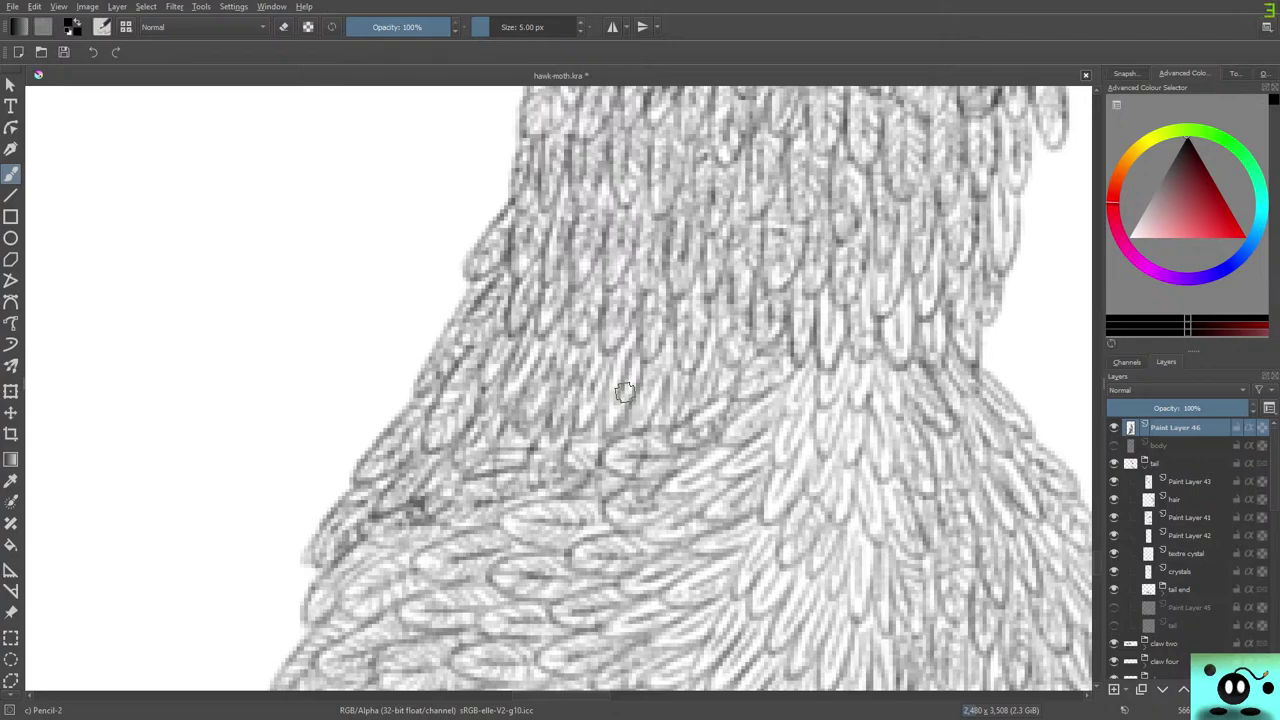
# Show the body sketch layer again and save the drawing.
pyautogui.scroll(-5, 624, 390)
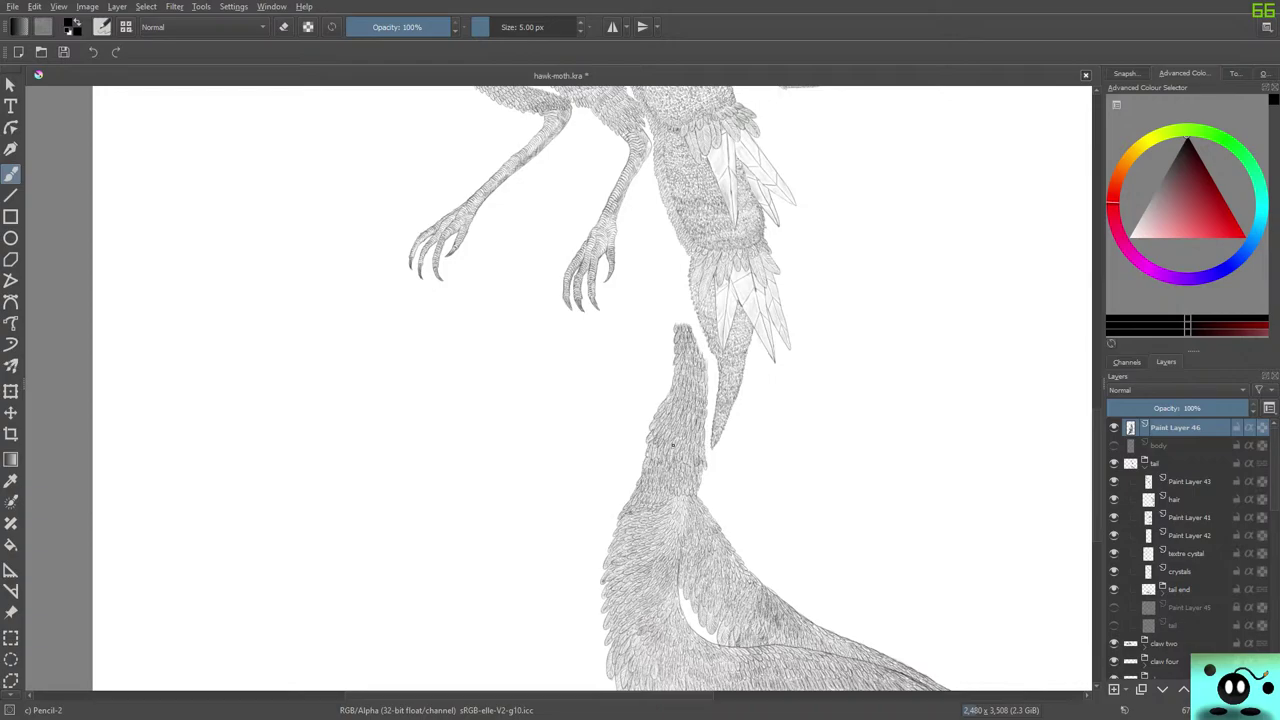
pyautogui.click(1114, 446)
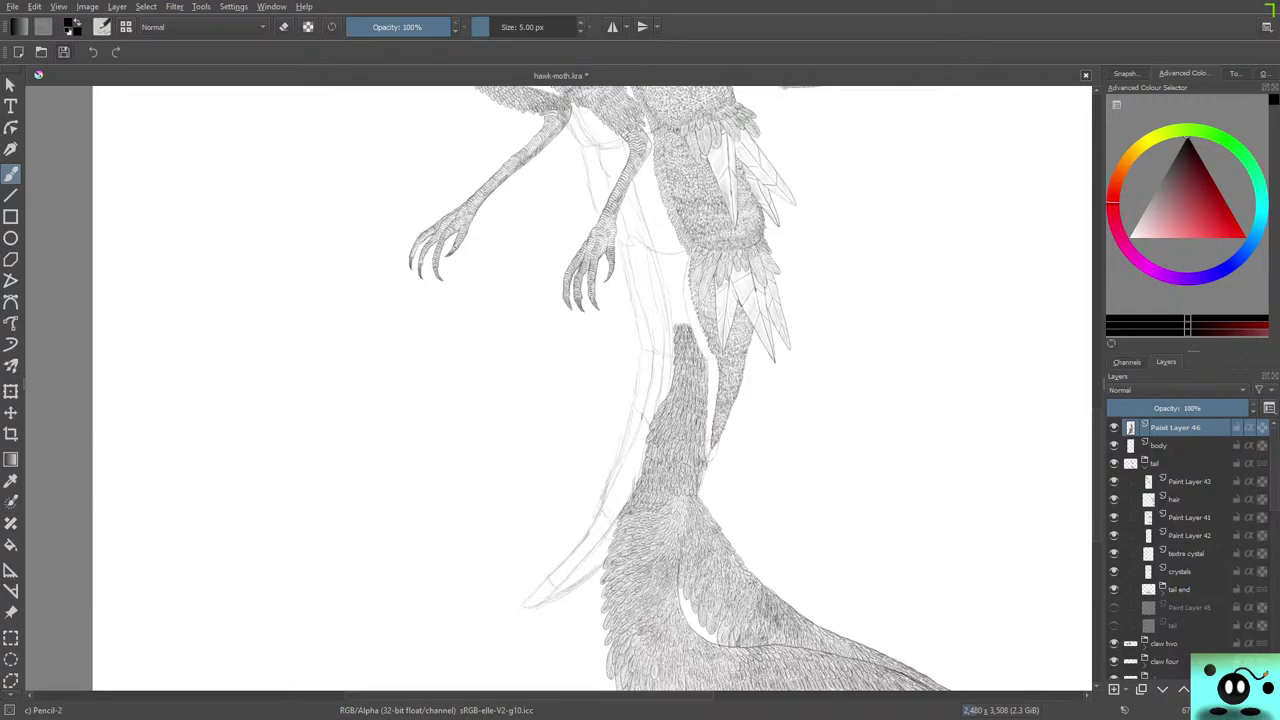
pyautogui.click(63, 52)
# On the body layer, set the brush size to 41.48 px and sketch long sweeping lines from below the lower wing across the tail to its lower left.
pyautogui.scroll(-6, 526, 357)
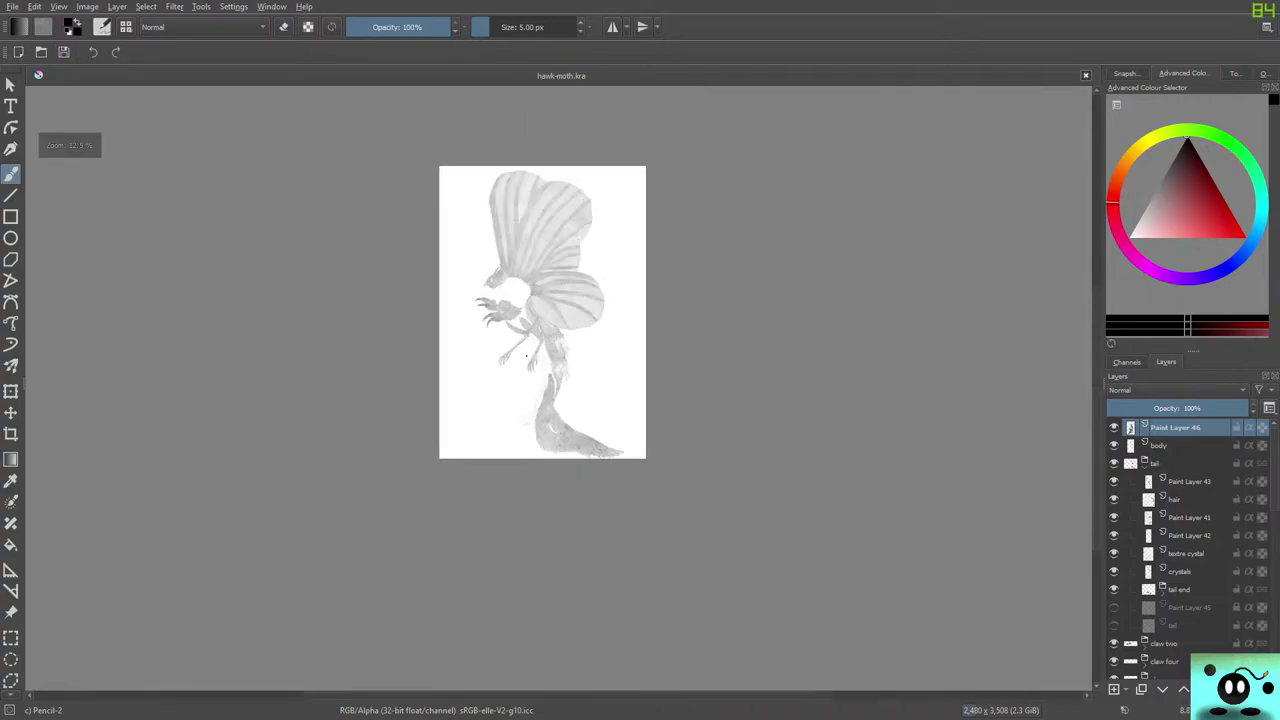
pyautogui.scroll(2, 526, 357)
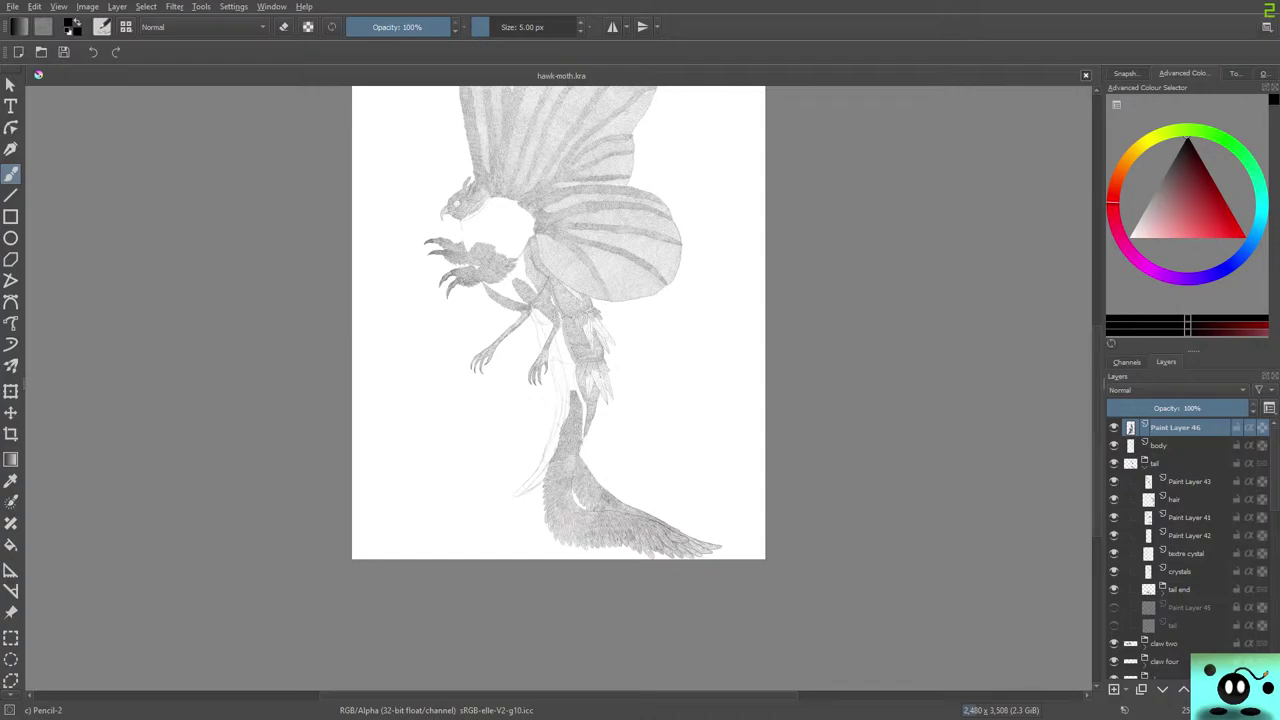
pyautogui.moveTo(1096, 431); pyautogui.dragTo(1096, 393)
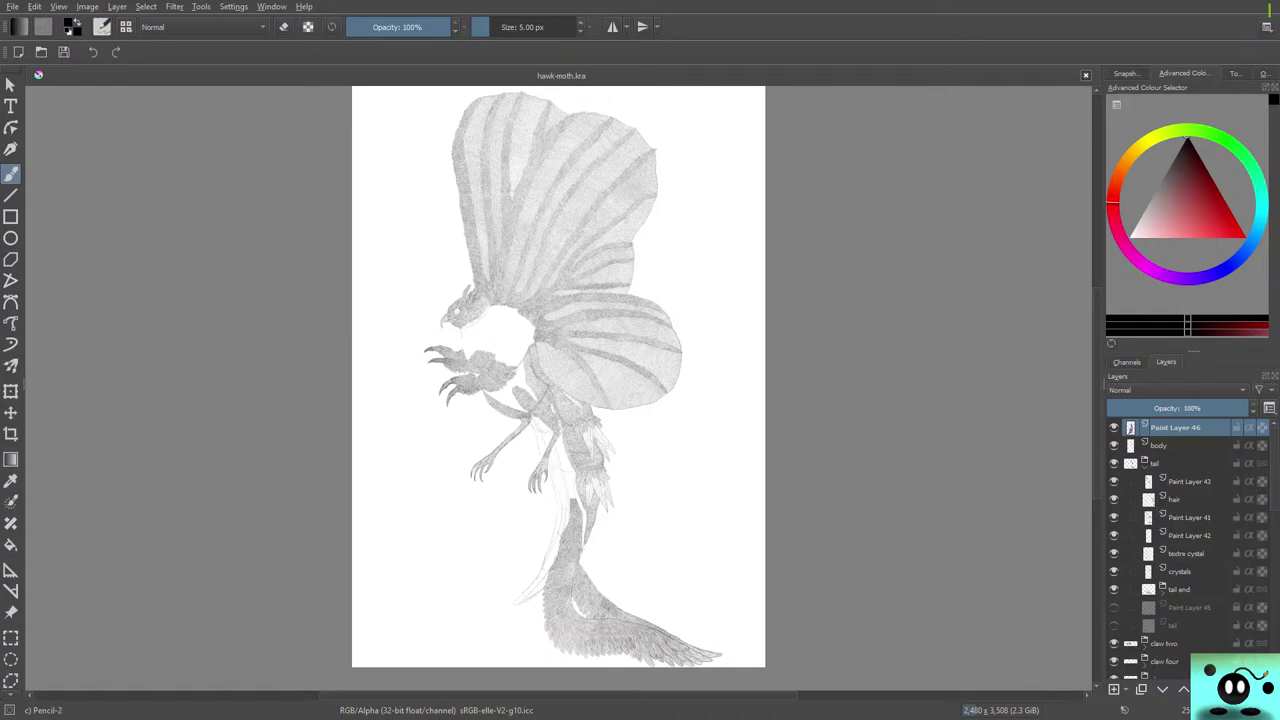
pyautogui.click(1175, 446)
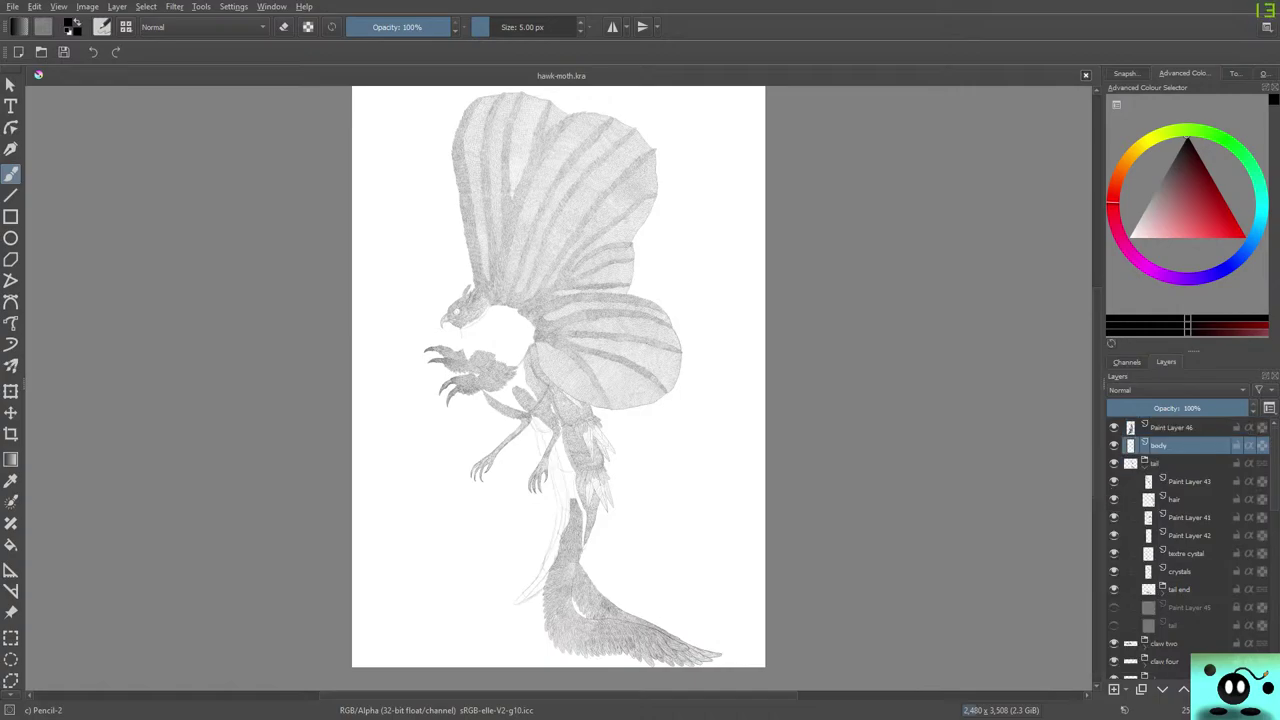
pyautogui.click(507, 27)
pyautogui.moveTo(500, 646)
pyautogui.mouseDown()
pyautogui.moveTo(602, 526)
pyautogui.moveTo(596, 404)
pyautogui.moveTo(616, 436)
pyautogui.moveTo(590, 428)
pyautogui.moveTo(594, 401)
pyautogui.mouseUp()
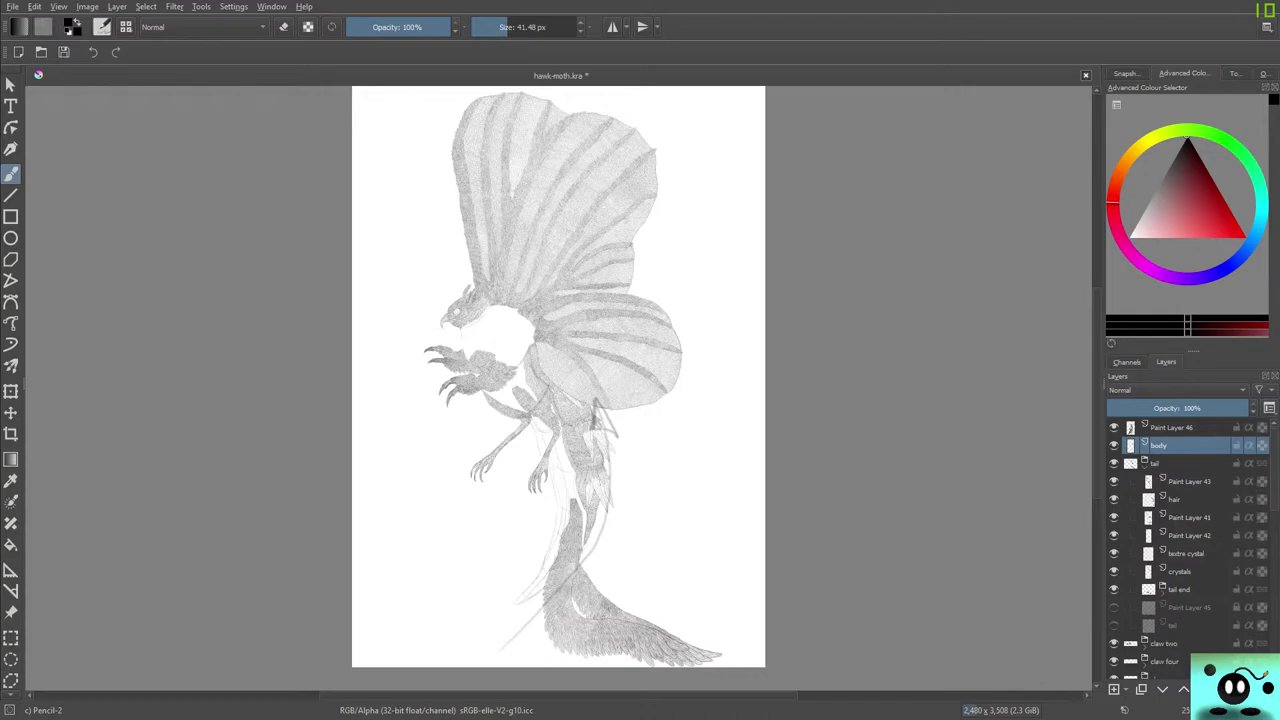
# Switch to the browser and examine the earlier screenshot of the creature, enlarged and as a whole, for the tail's shape and direction.
pyautogui.moveTo(0, 214); pyautogui.dragTo(494, 0)
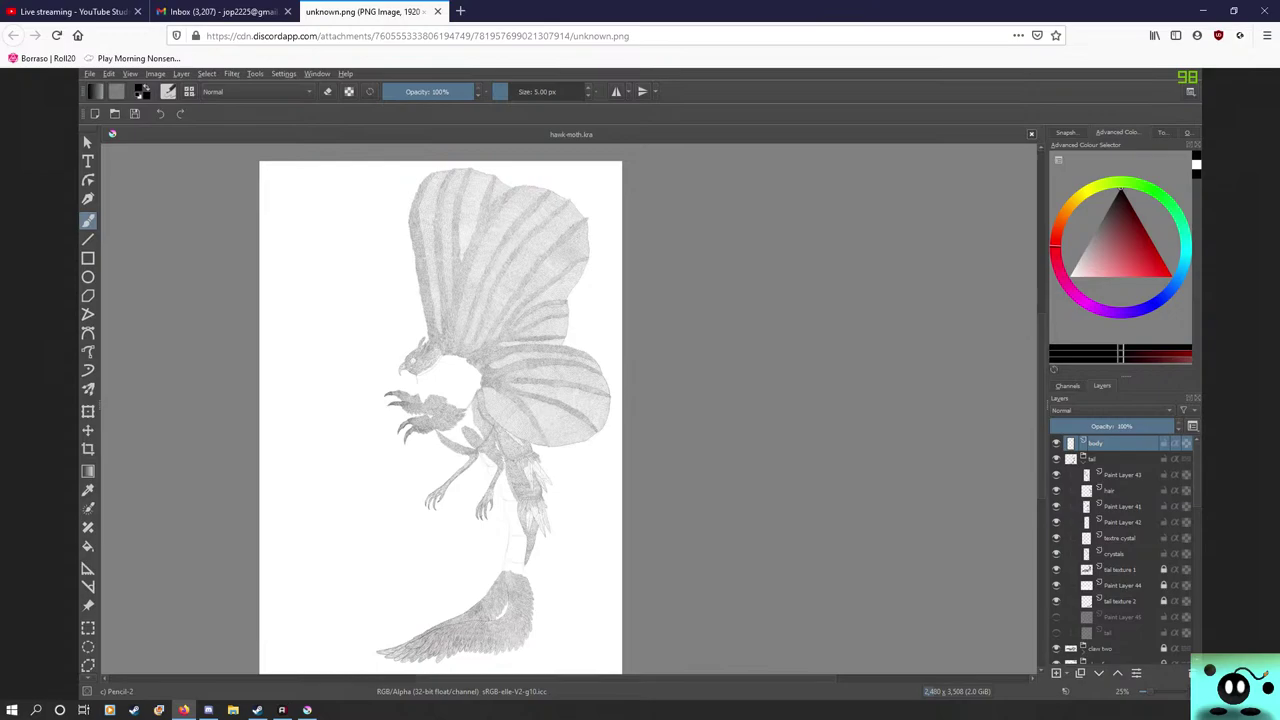
pyautogui.click(497, 591)
pyautogui.click(493, 584)
pyautogui.click(486, 582)
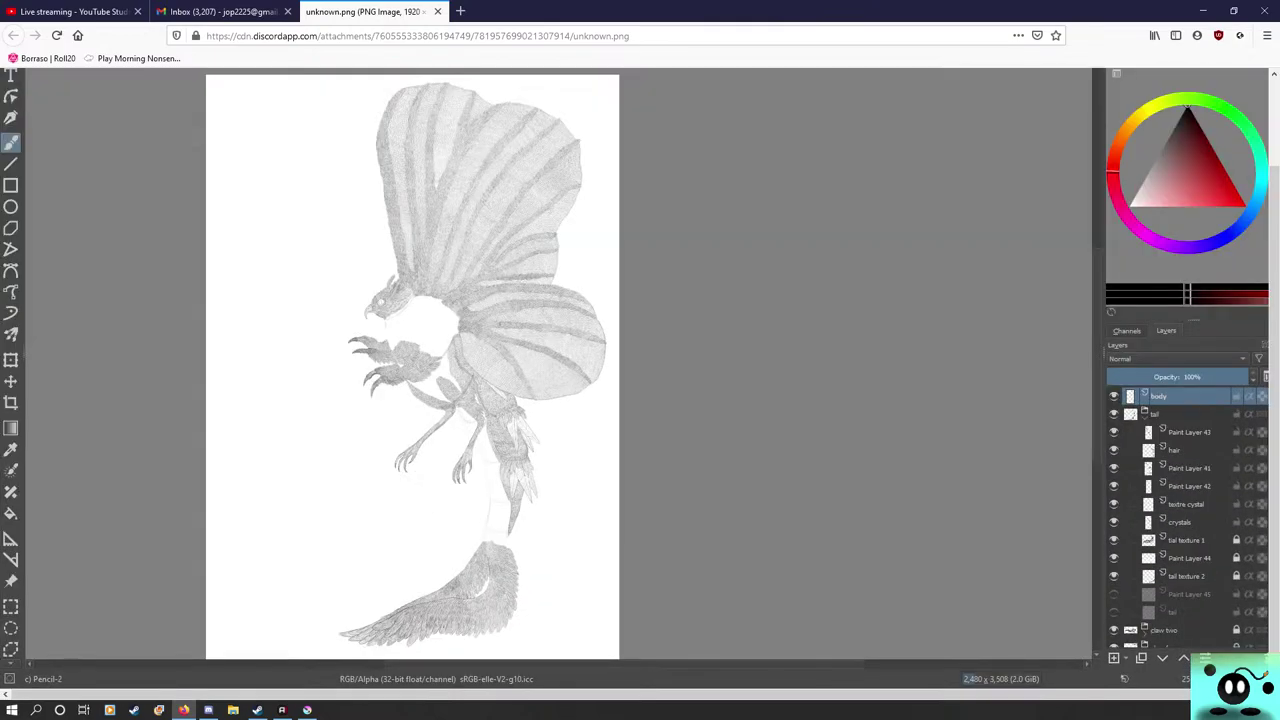
pyautogui.click(1233, 11)
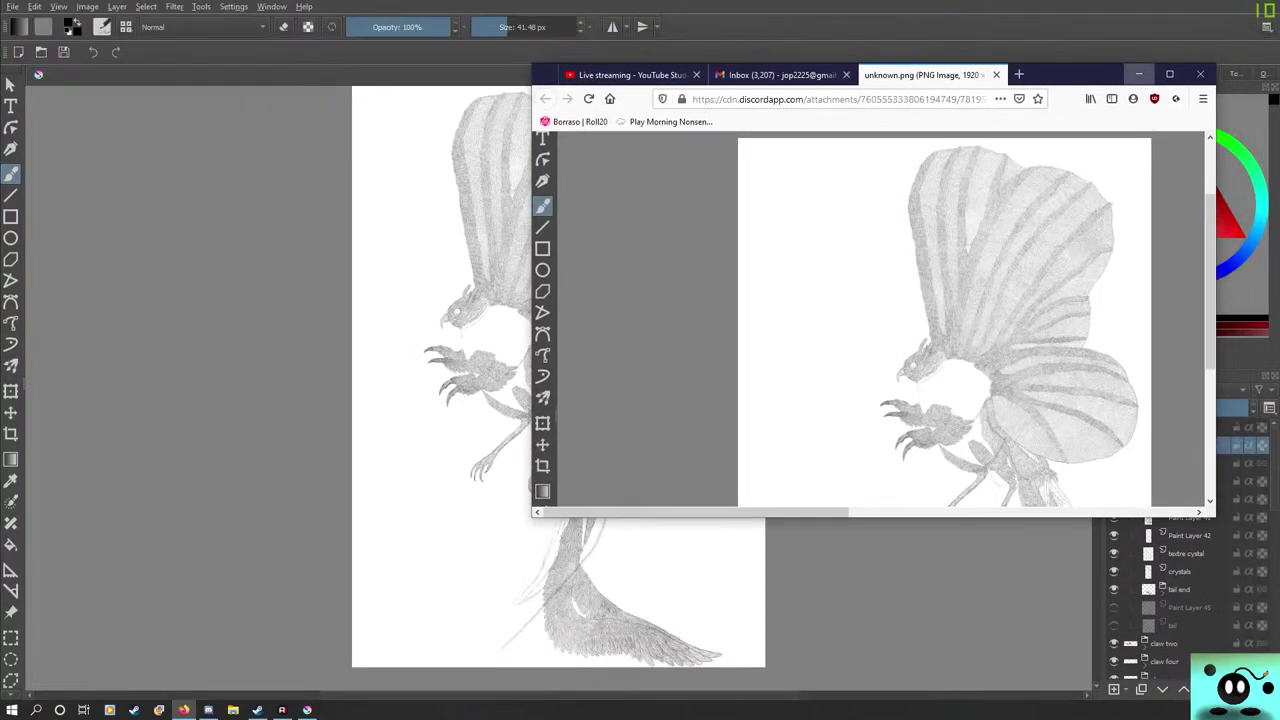
pyautogui.click(1203, 103)
pyautogui.click(1147, 288)
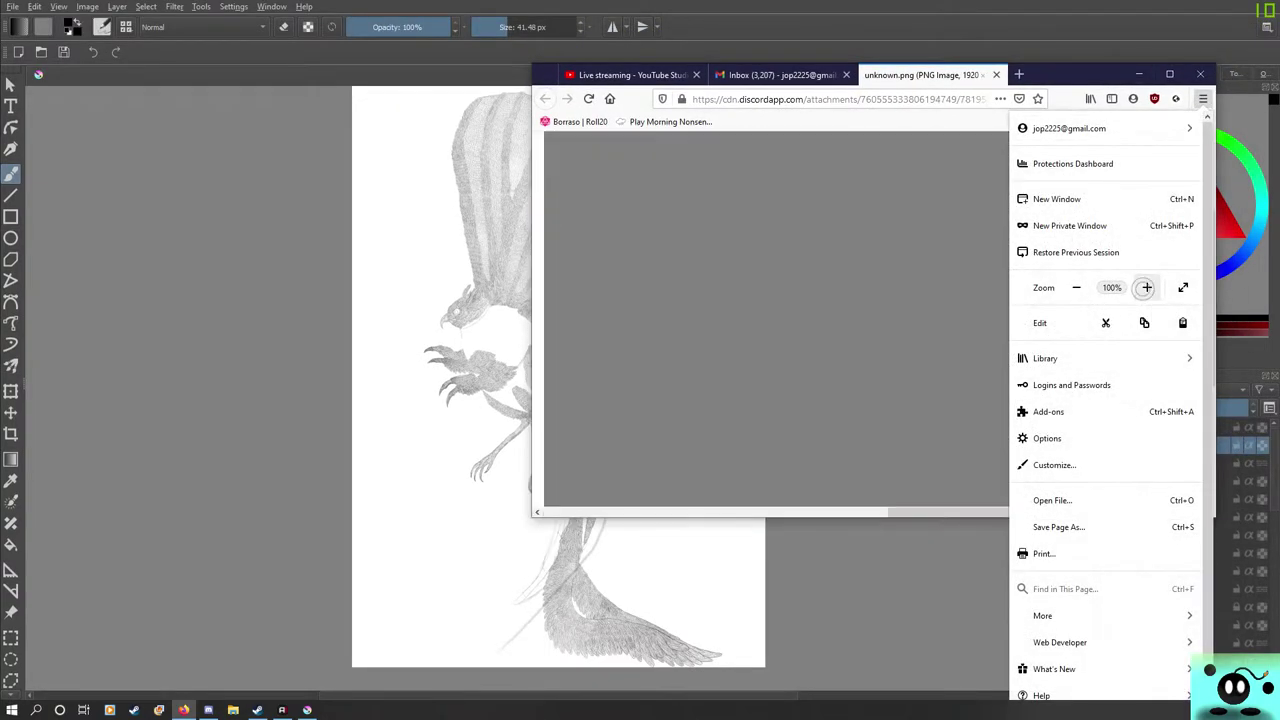
pyautogui.click(1169, 74)
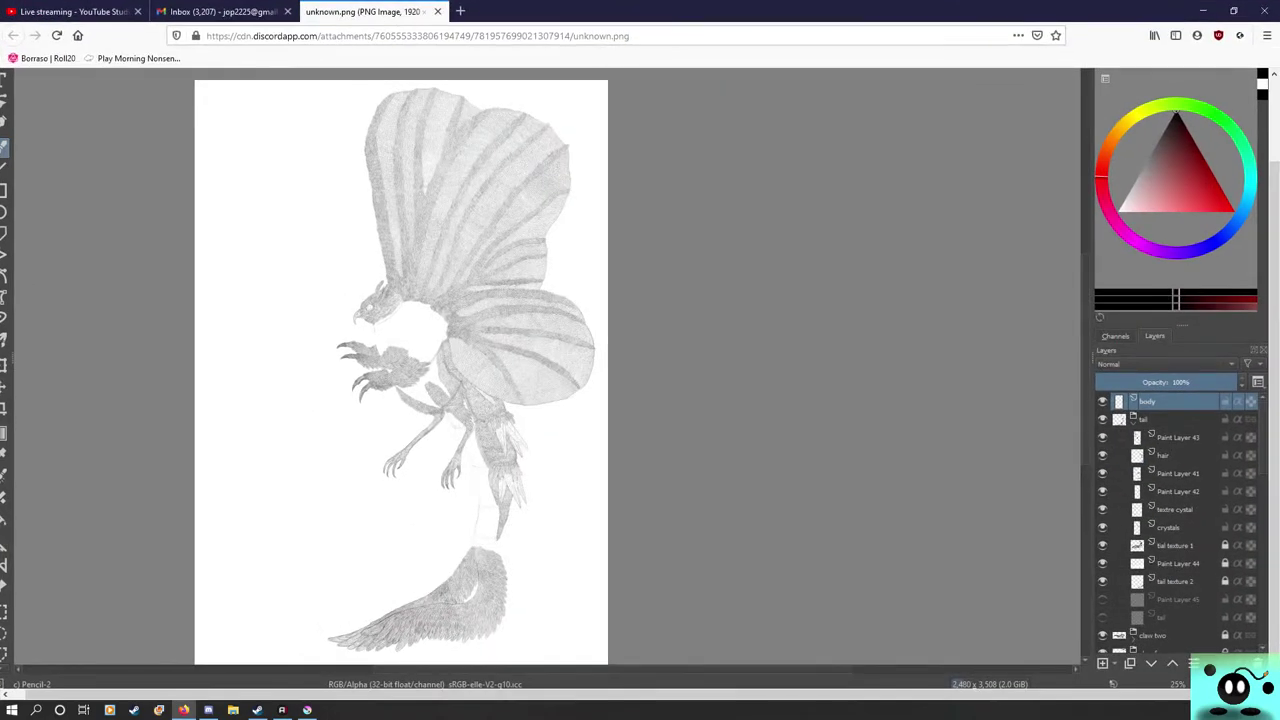
pyautogui.click(364, 500)
pyautogui.click(364, 500)
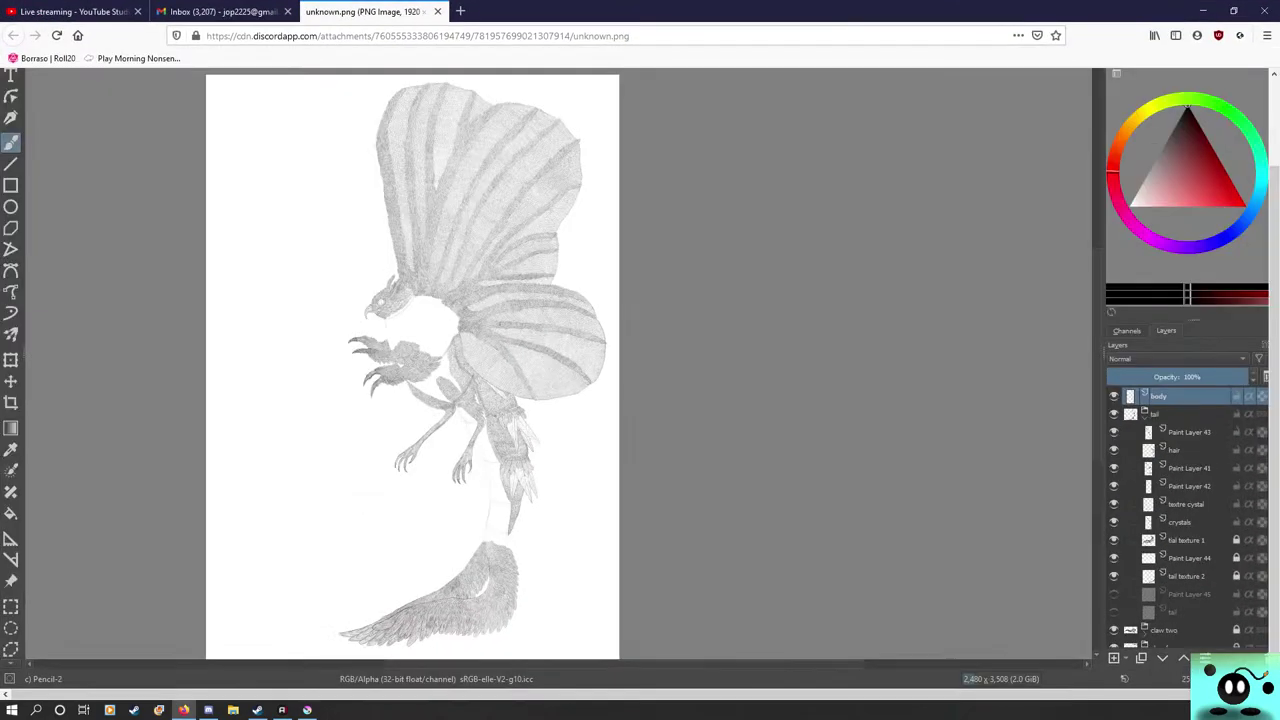
pyautogui.click(403, 513)
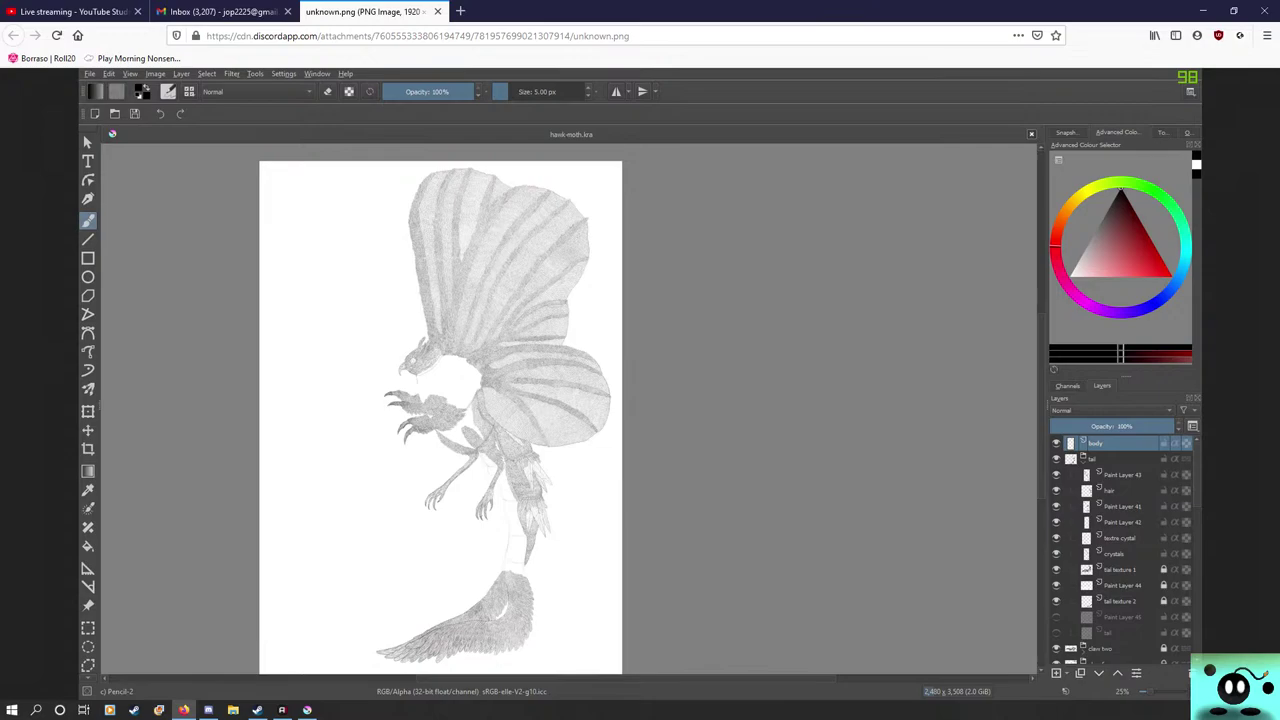
# Switch back to Krita and save hawk-moth.kra with the new body sketch lines.
pyautogui.click(307, 711)
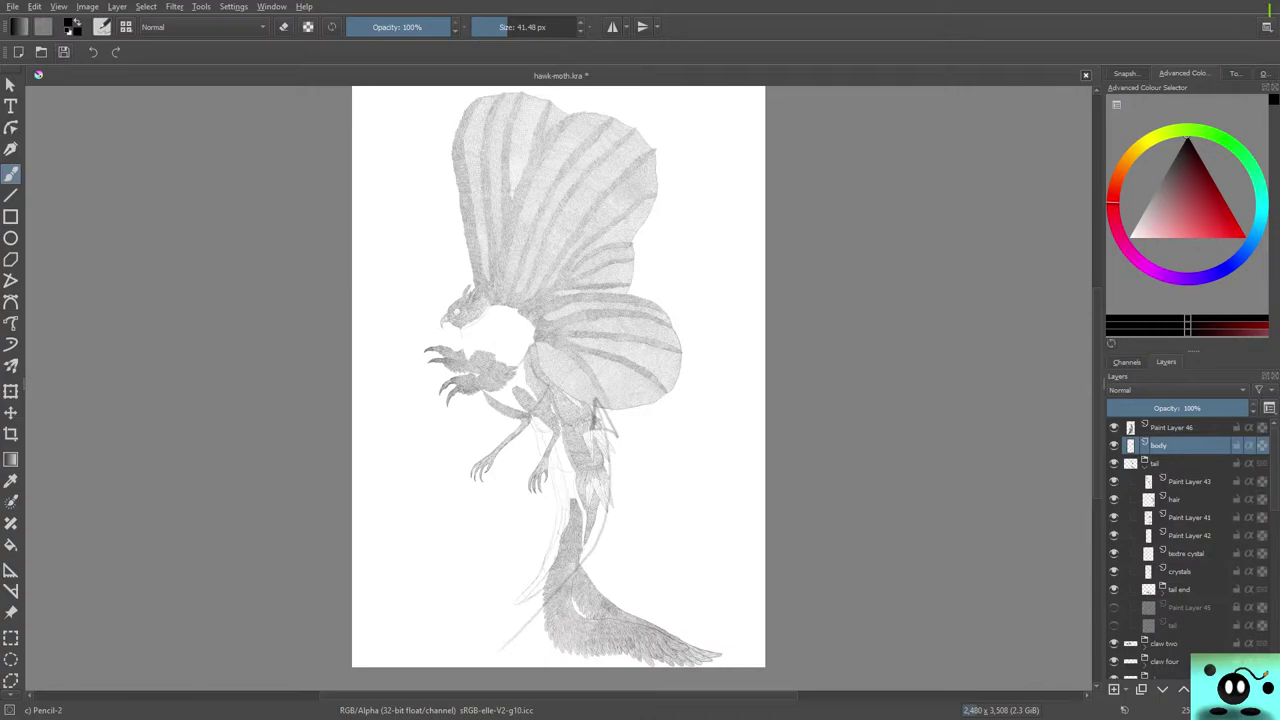
pyautogui.click(64, 52)
pyautogui.hotkey('ctrl', 's')
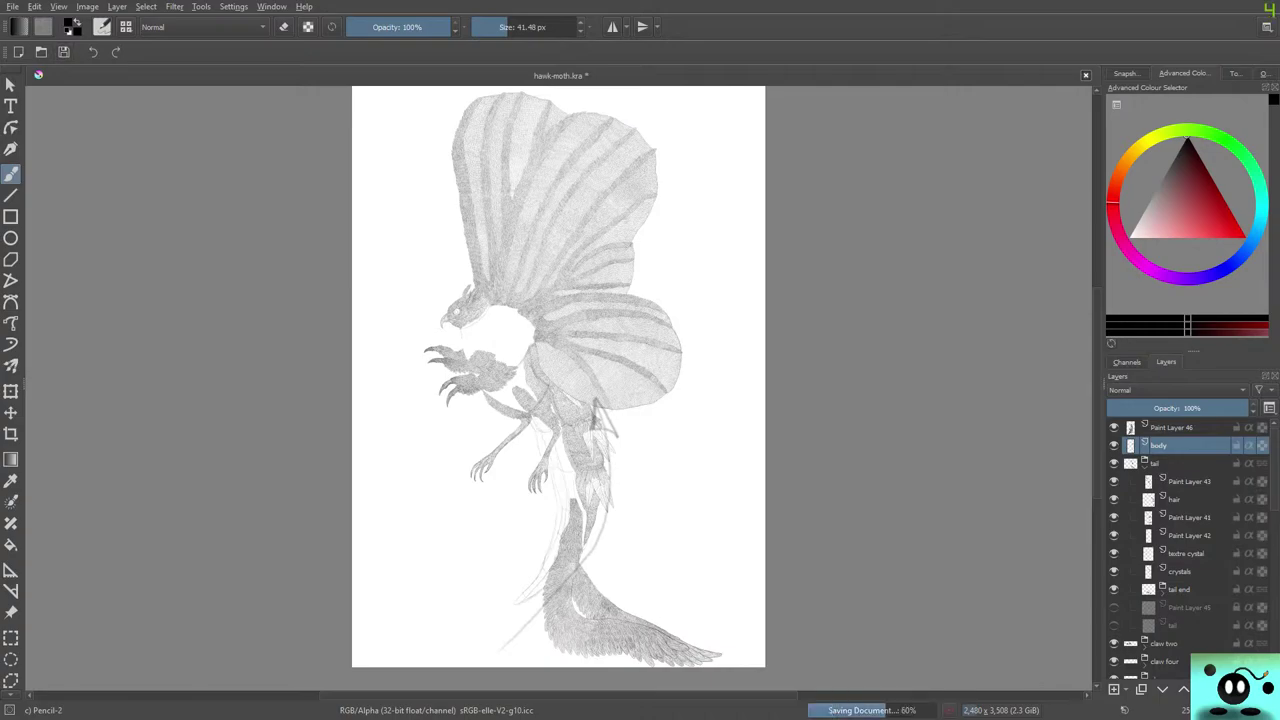